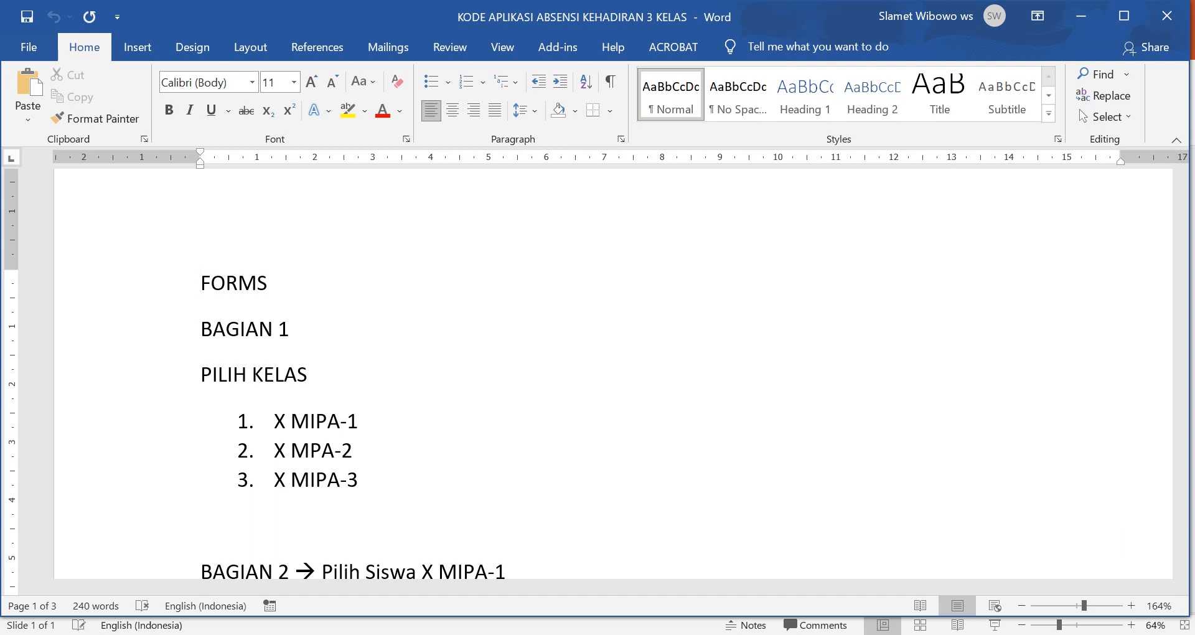
Scroll through the Word attendance-form outline from FORMS down to ISIKAN DATA.
scroll(613, 373, down, 1)
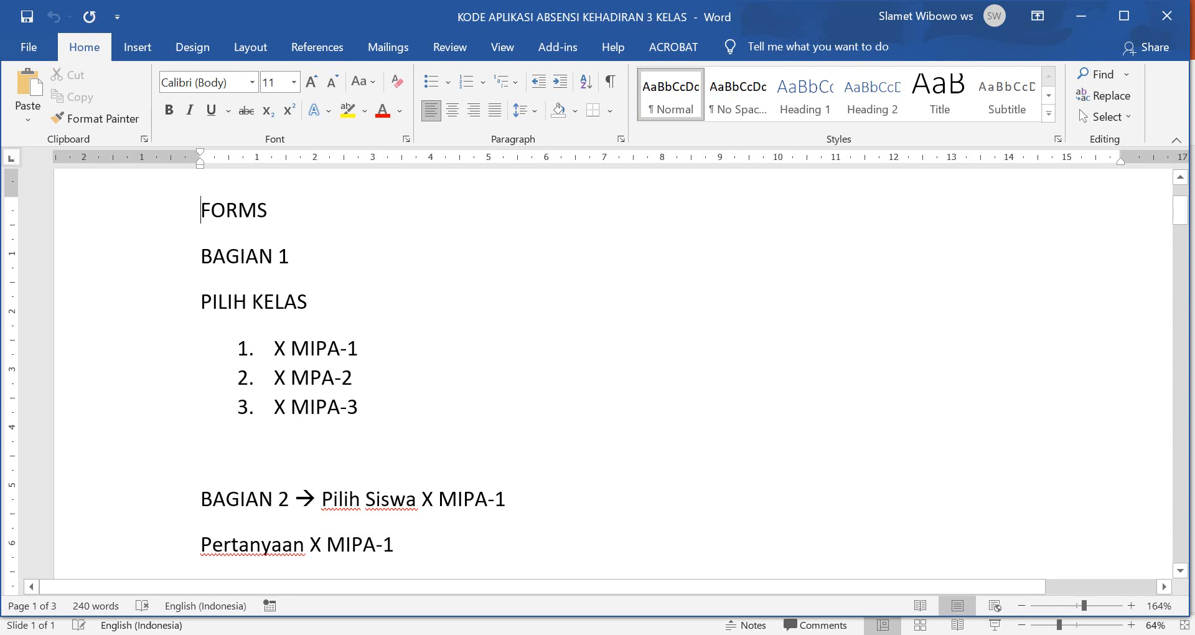
scroll(613, 373, down, 3)
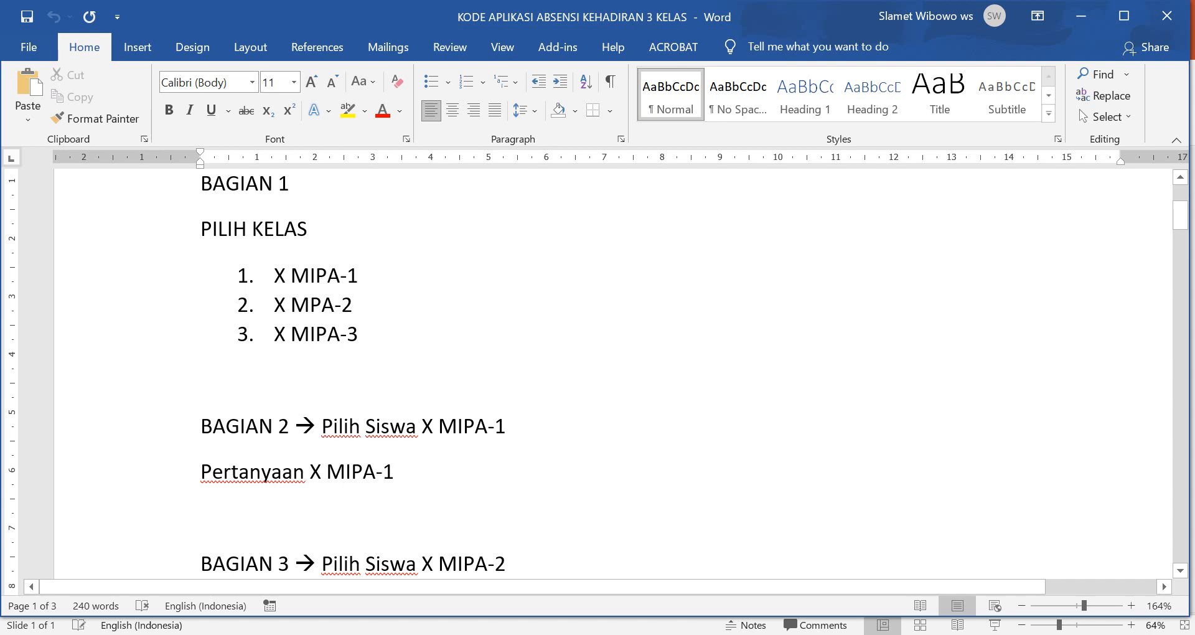
scroll(266, 328, down, 3)
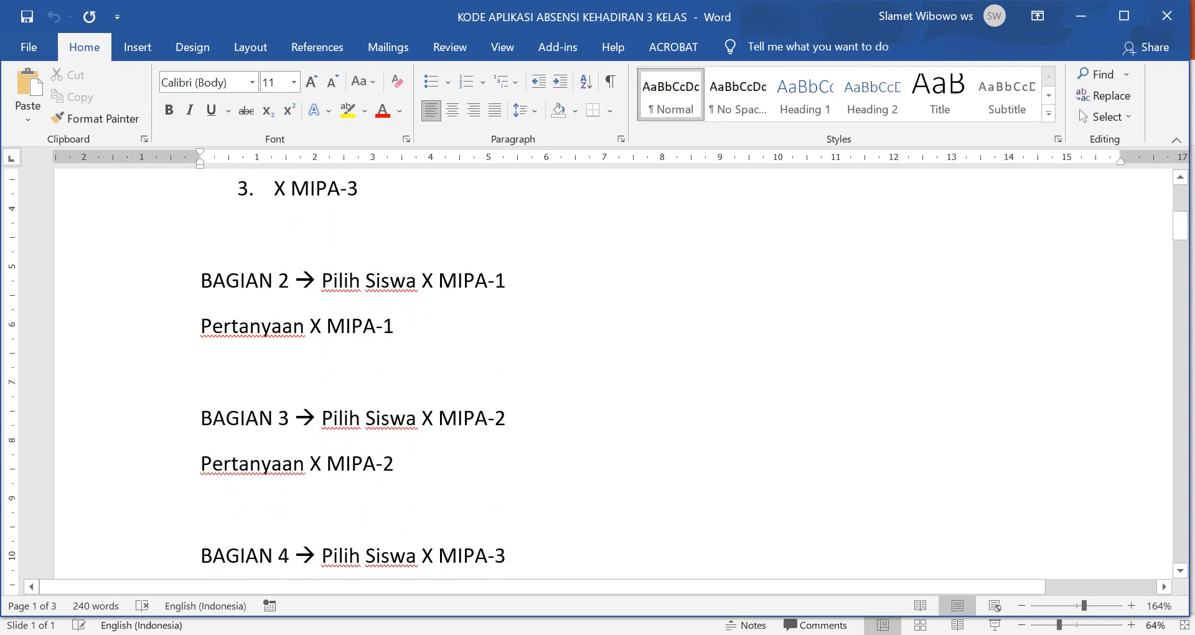
scroll(623, 373, down, 3)
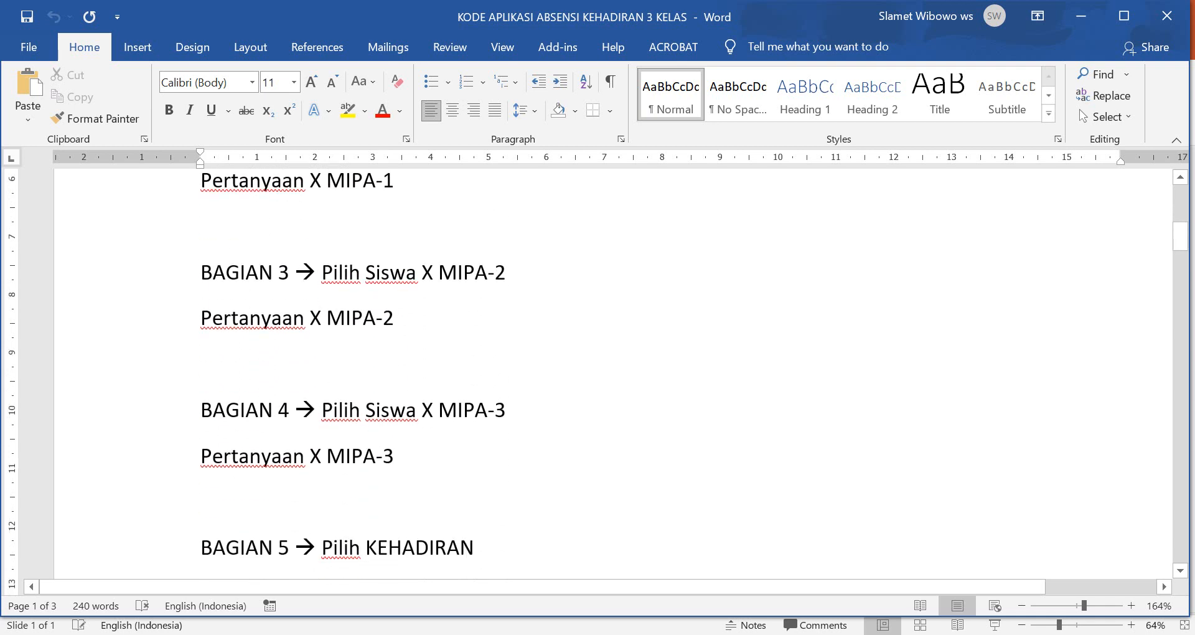
scroll(622, 373, down, 3)
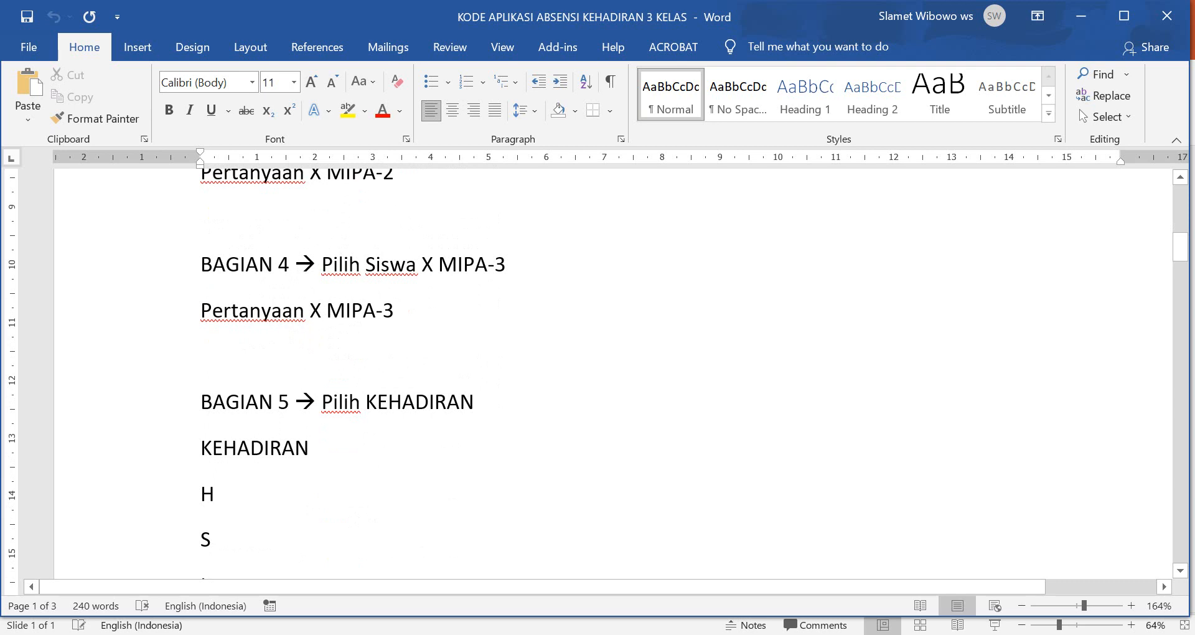
scroll(623, 374, down, 2)
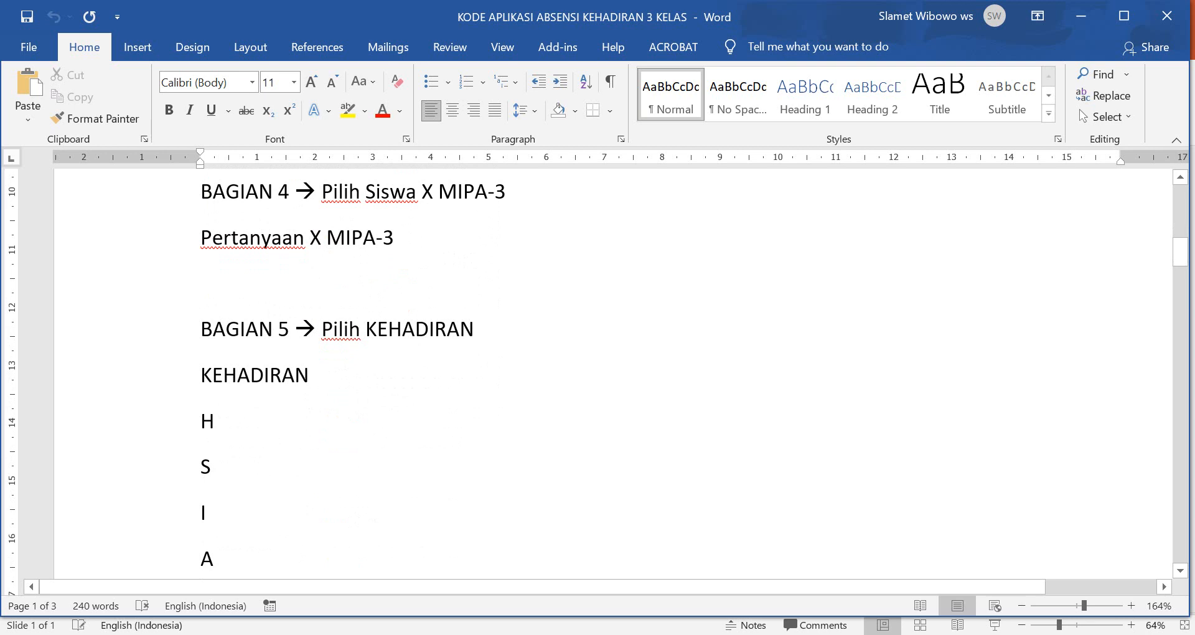
scroll(613, 373, down, 6)
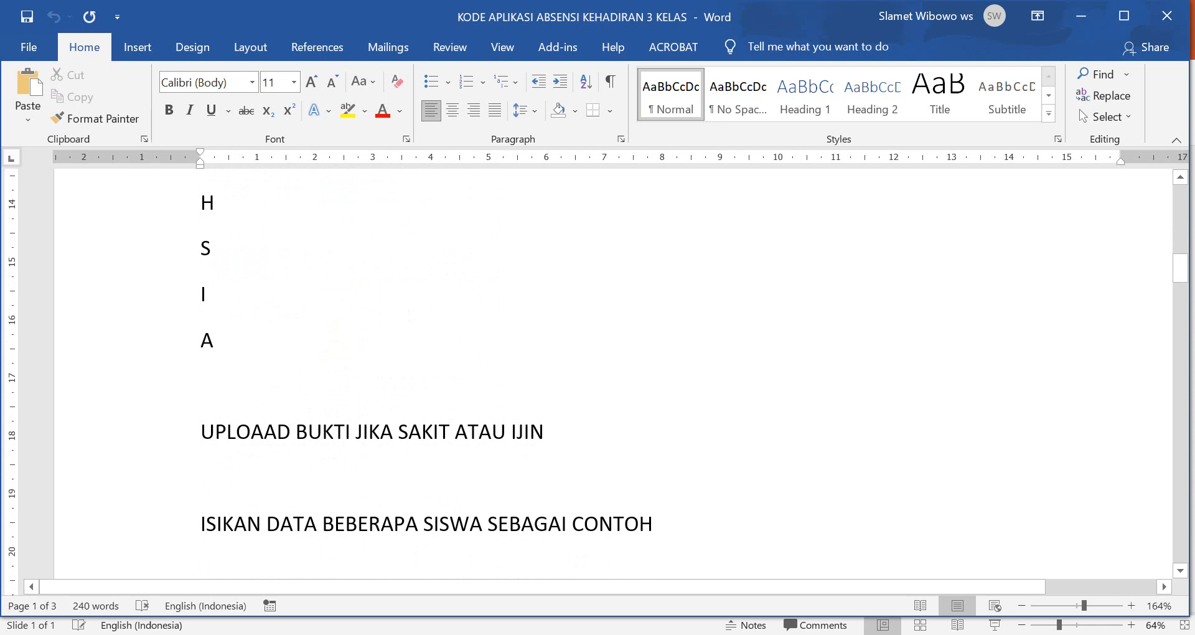
scroll(613, 373, down, 4)
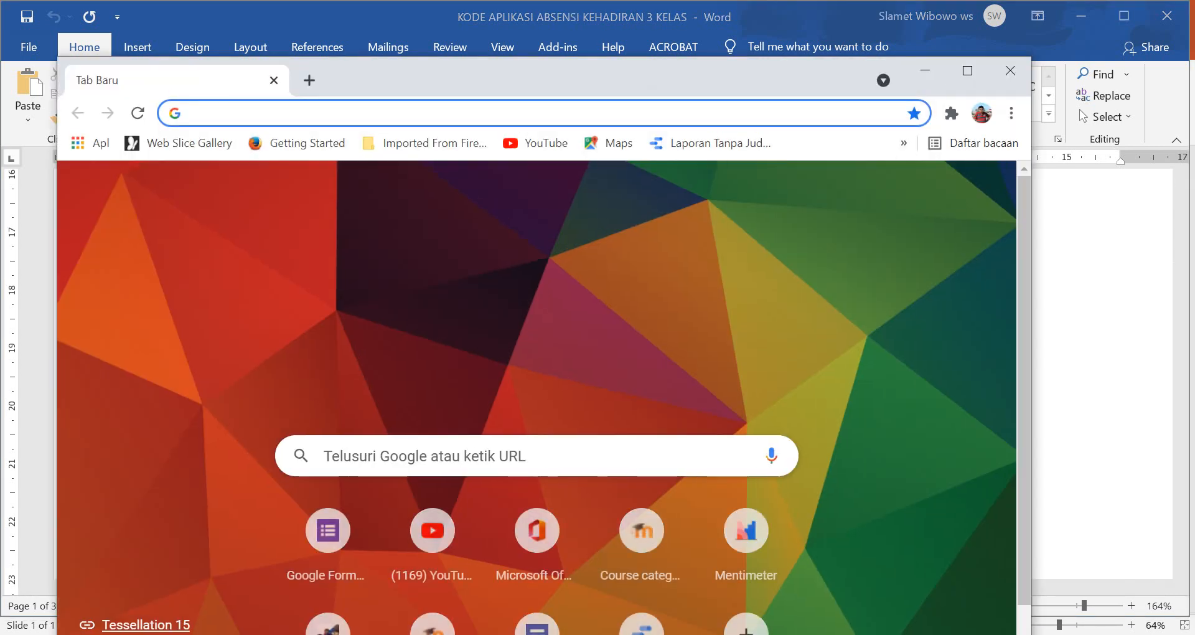
Maximize Chrome and go to Google Forms through the Google apps grid.
click(968, 70)
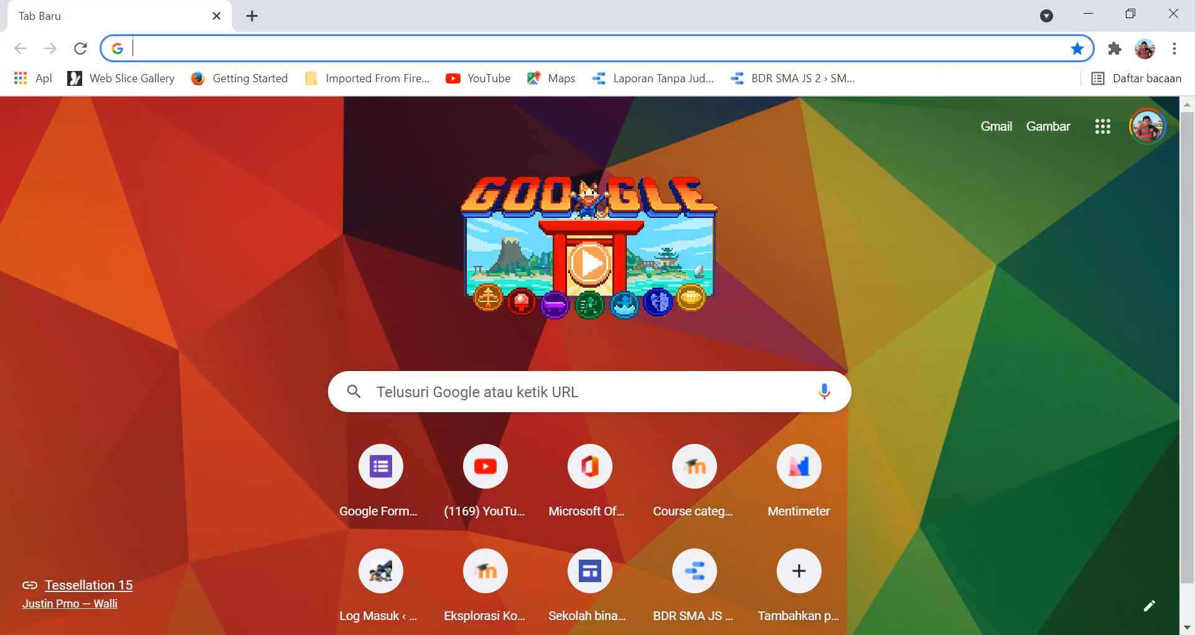
click(1103, 126)
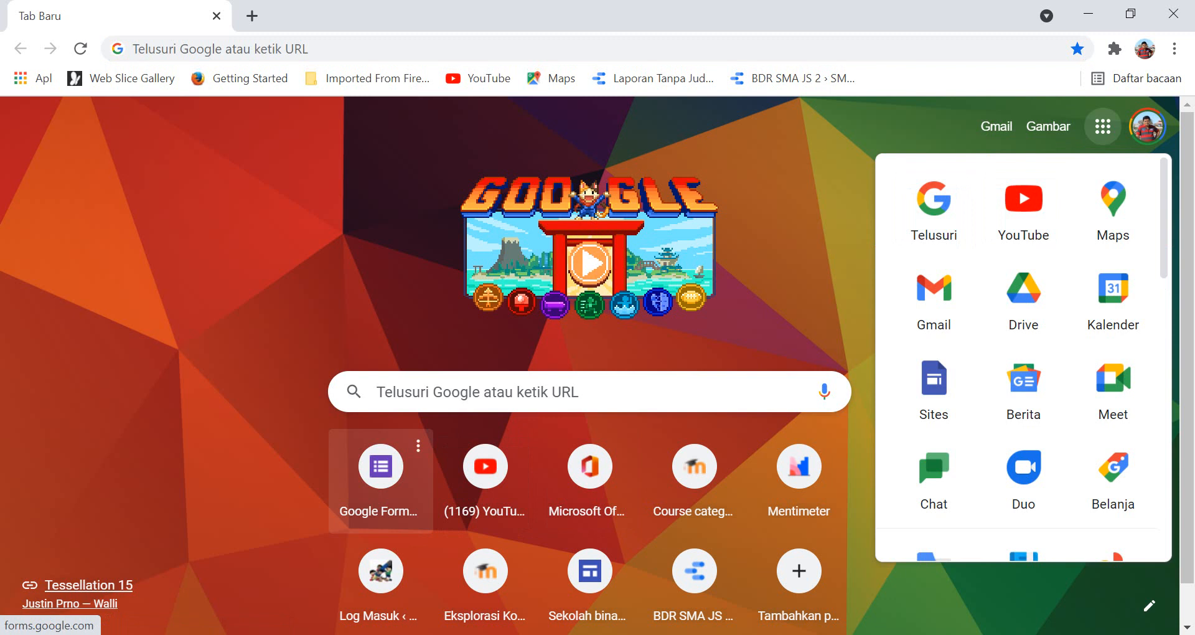
click(380, 473)
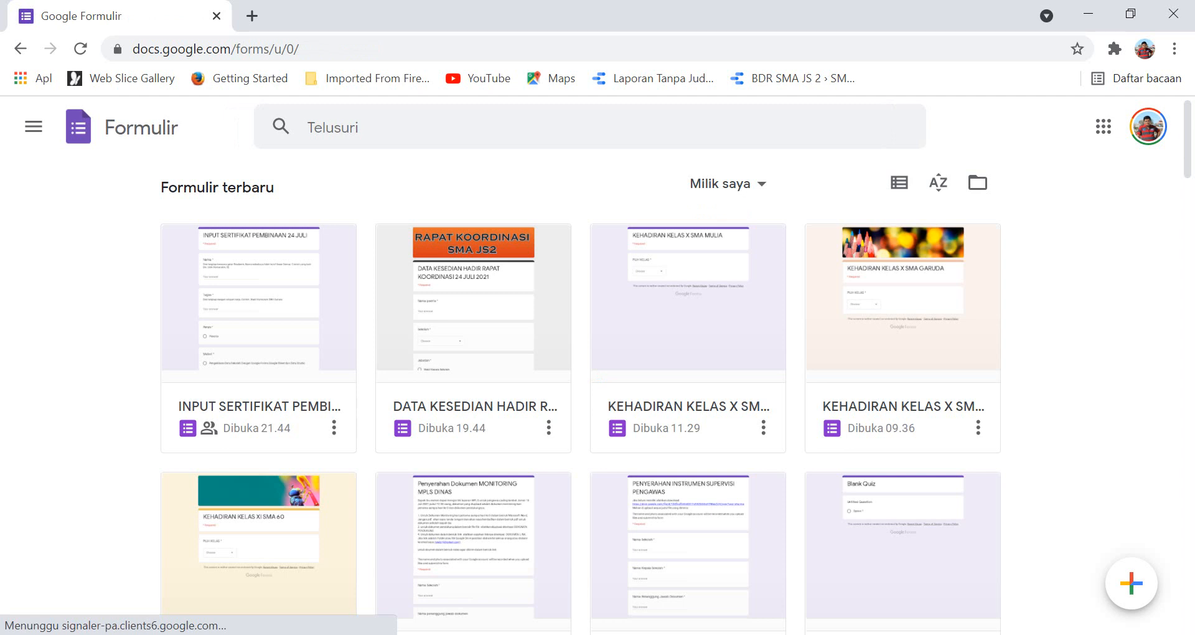
Create a blank form titled 'DATA KEHADIRAN SMA MULIA' and name the form file the same.
mouse_move(1131, 584)
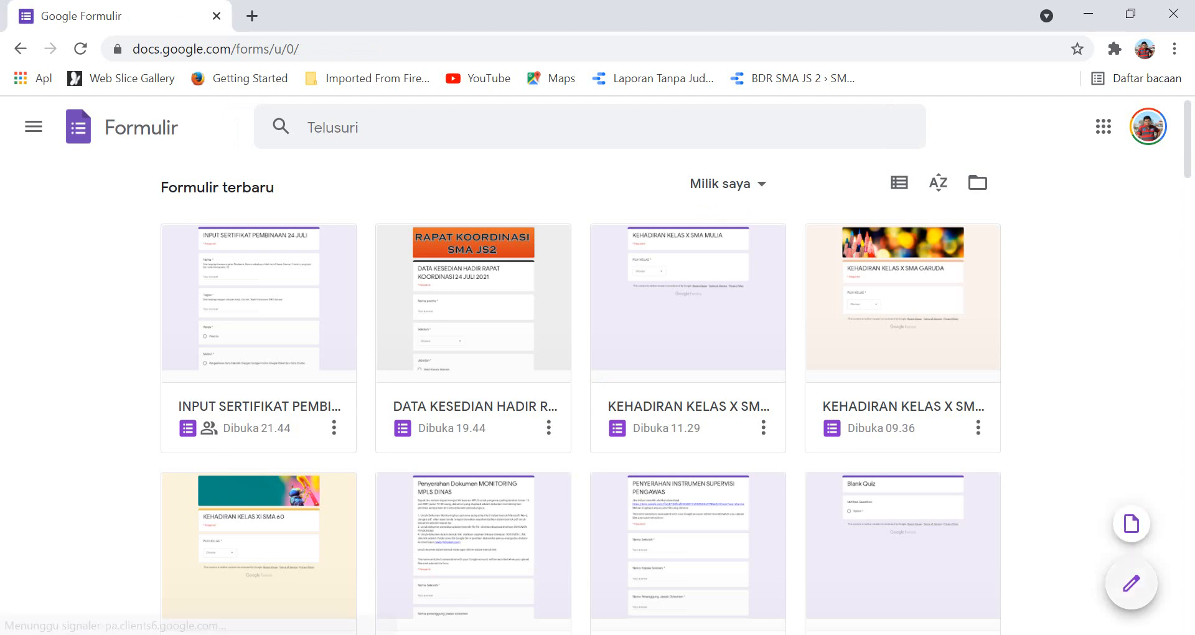
click(607, 374)
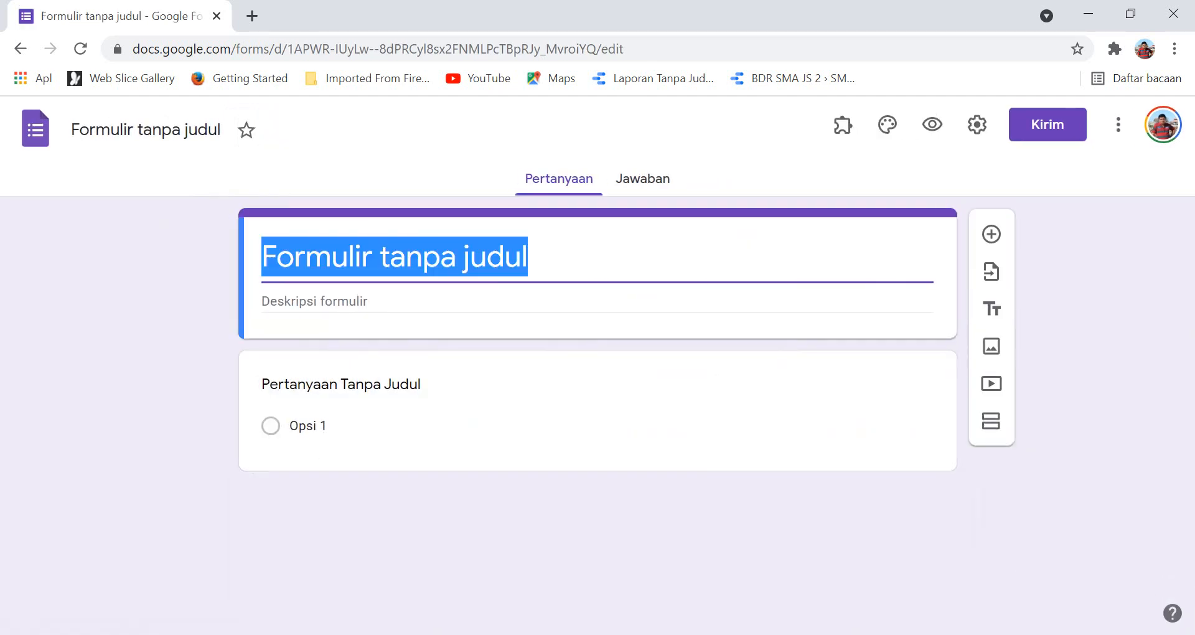
text(DATA)
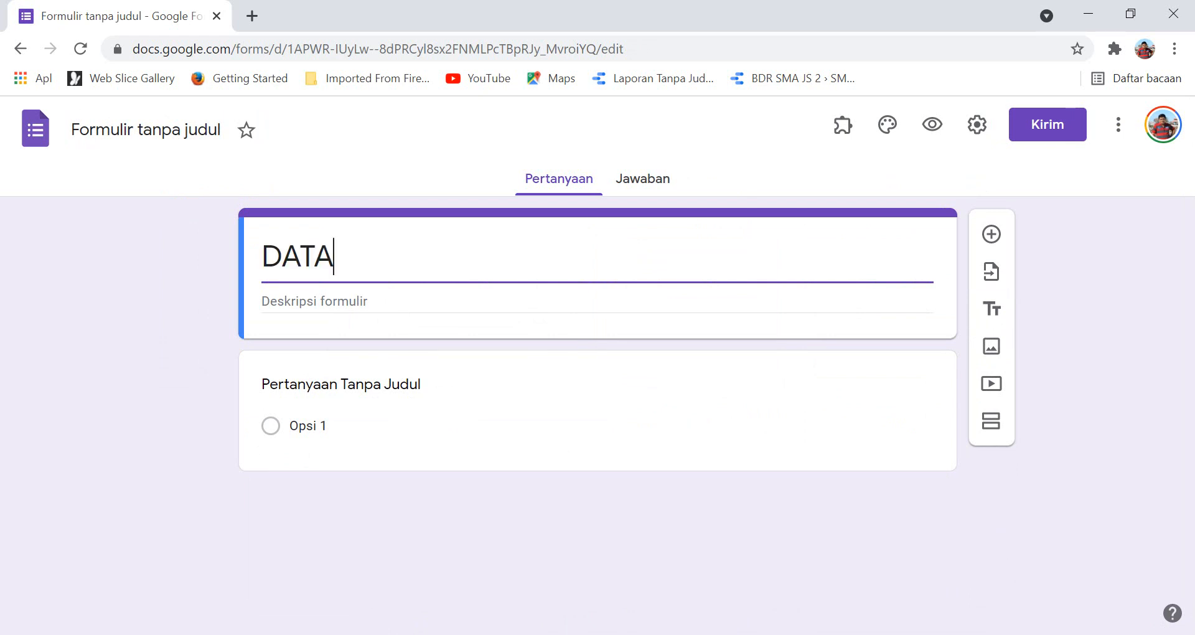
text( KEHADI)
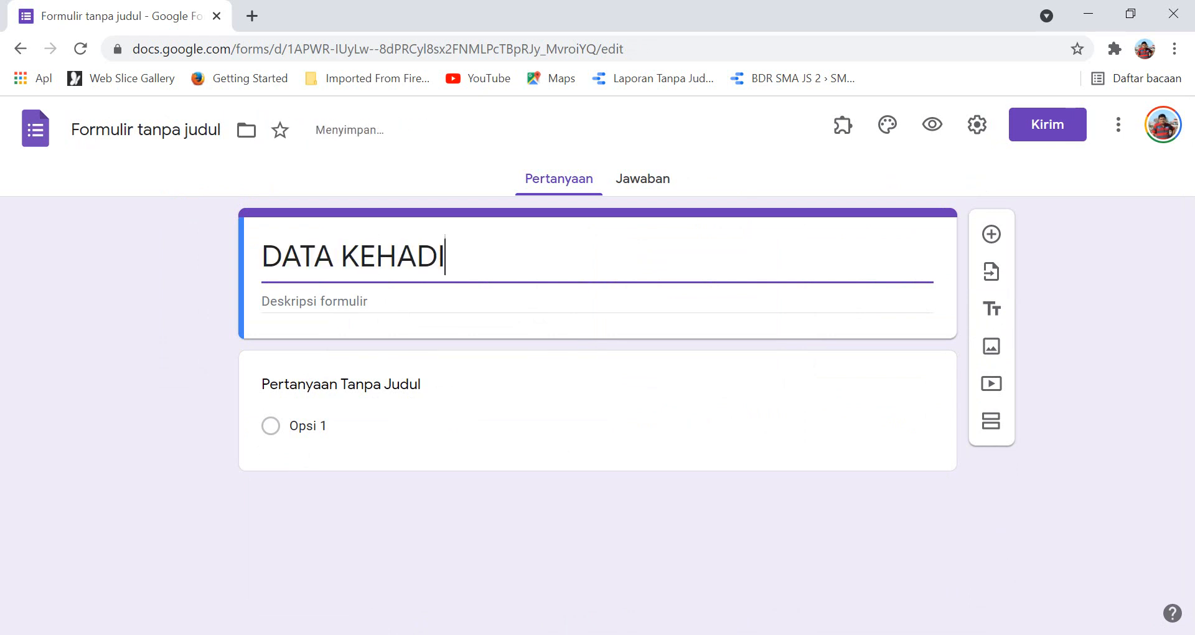
text(RAN S)
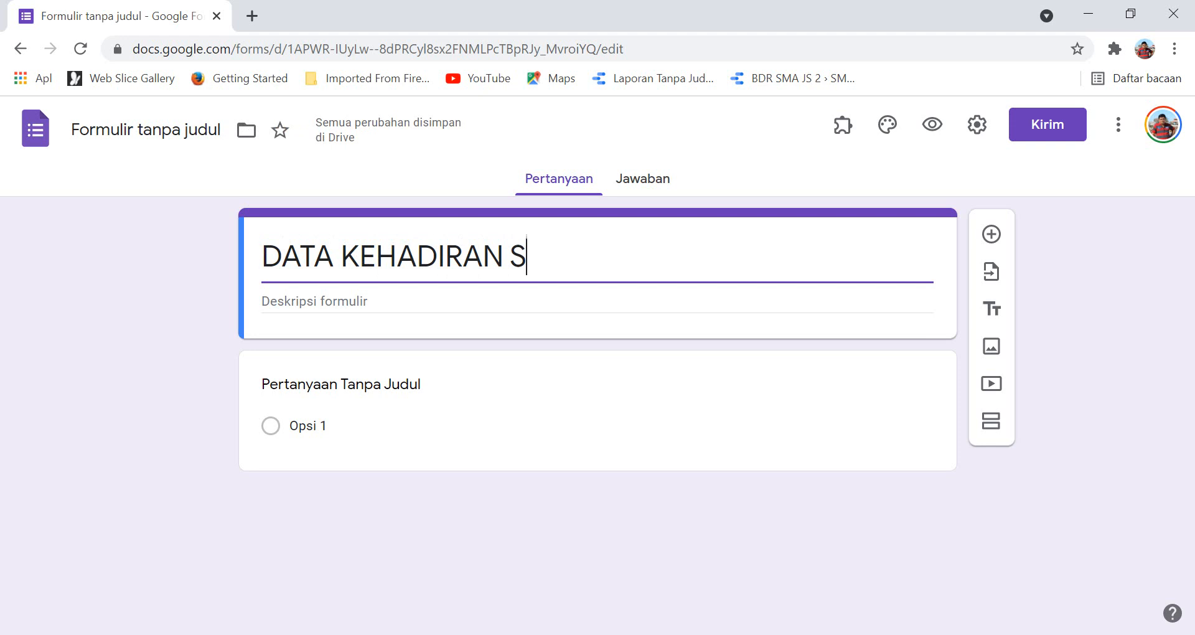
text(MA)
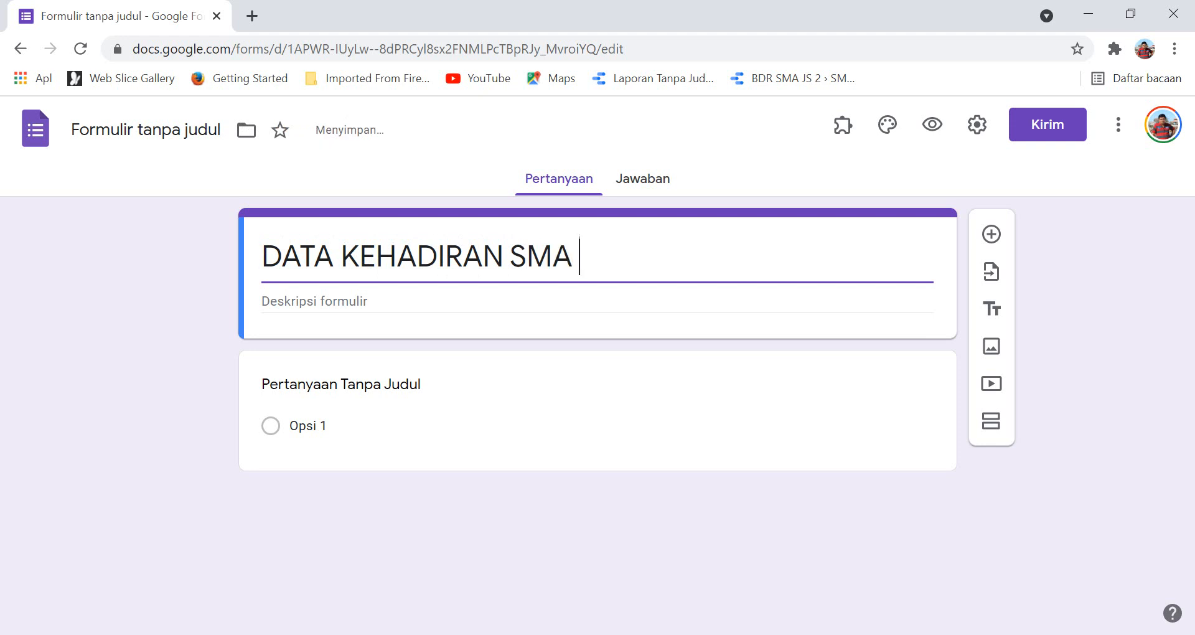
text( MULIA)
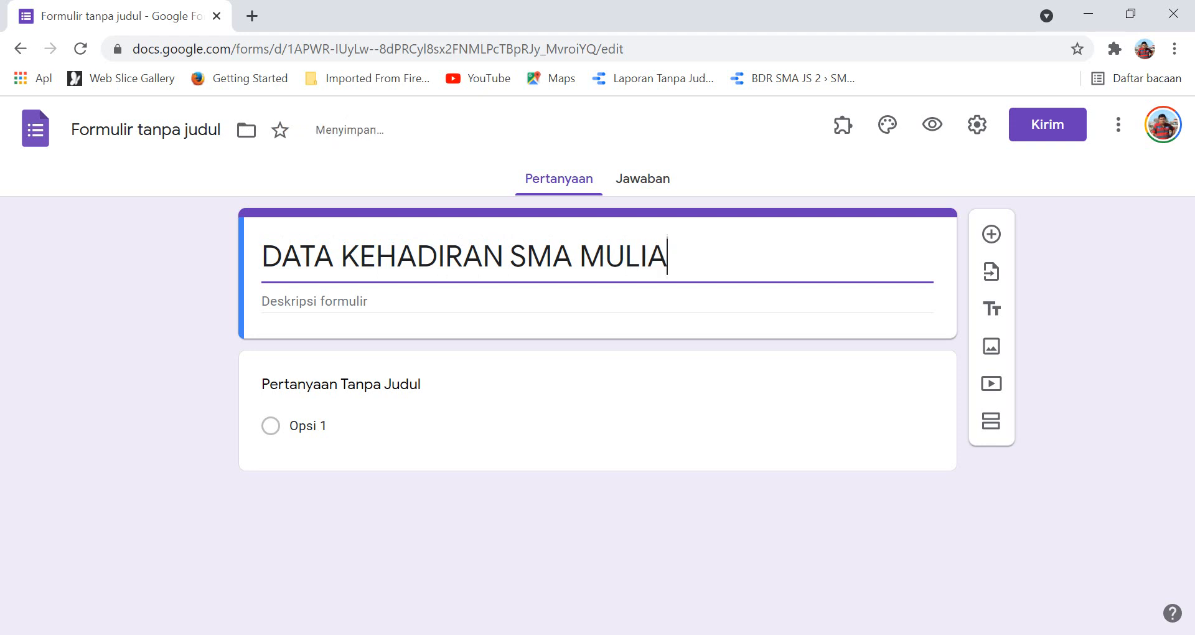
key(ctrl+a)
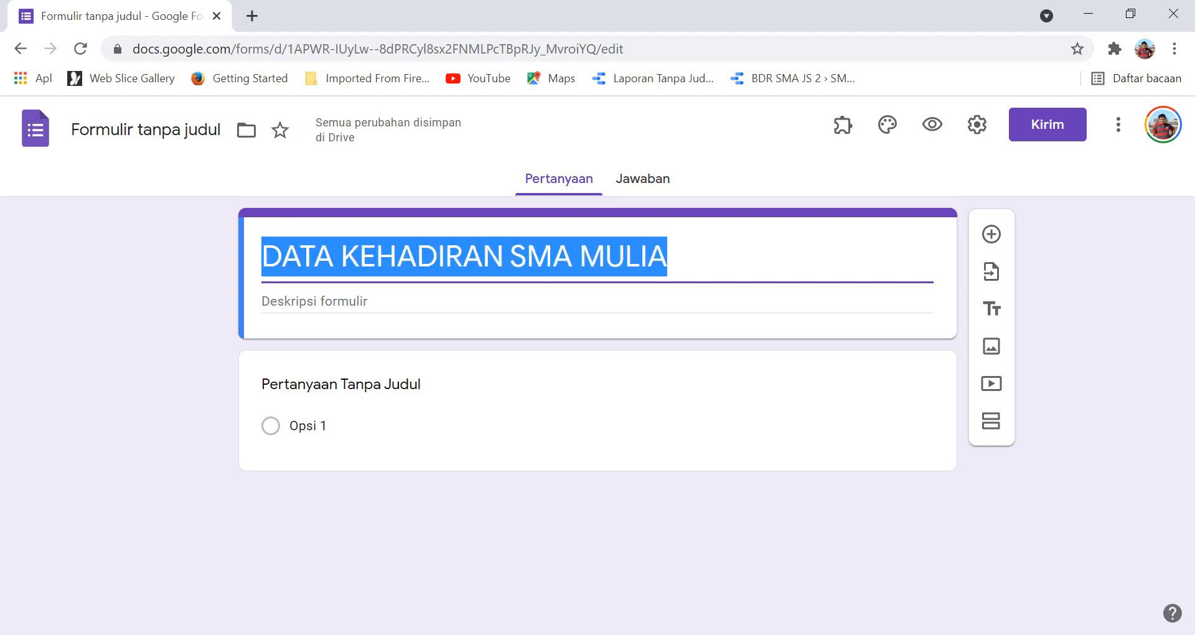
click(161, 130)
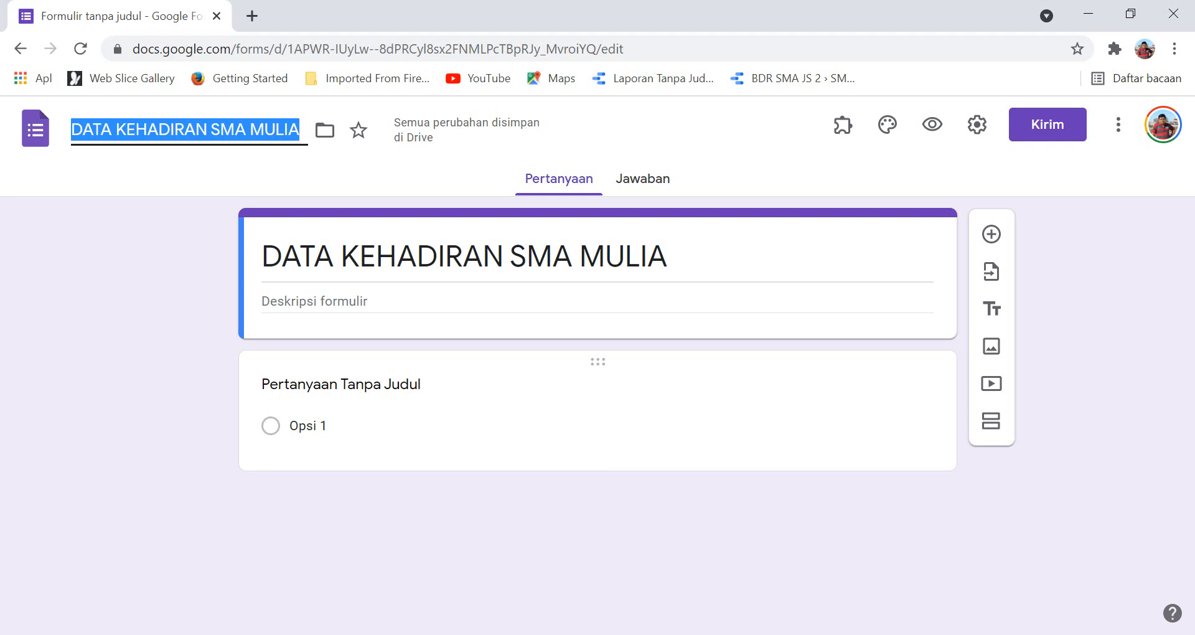
Title the first question 'PILIH KELAS' with options X MIPA-1, X MIPA-2 and X MIPA-3.
click(341, 385)
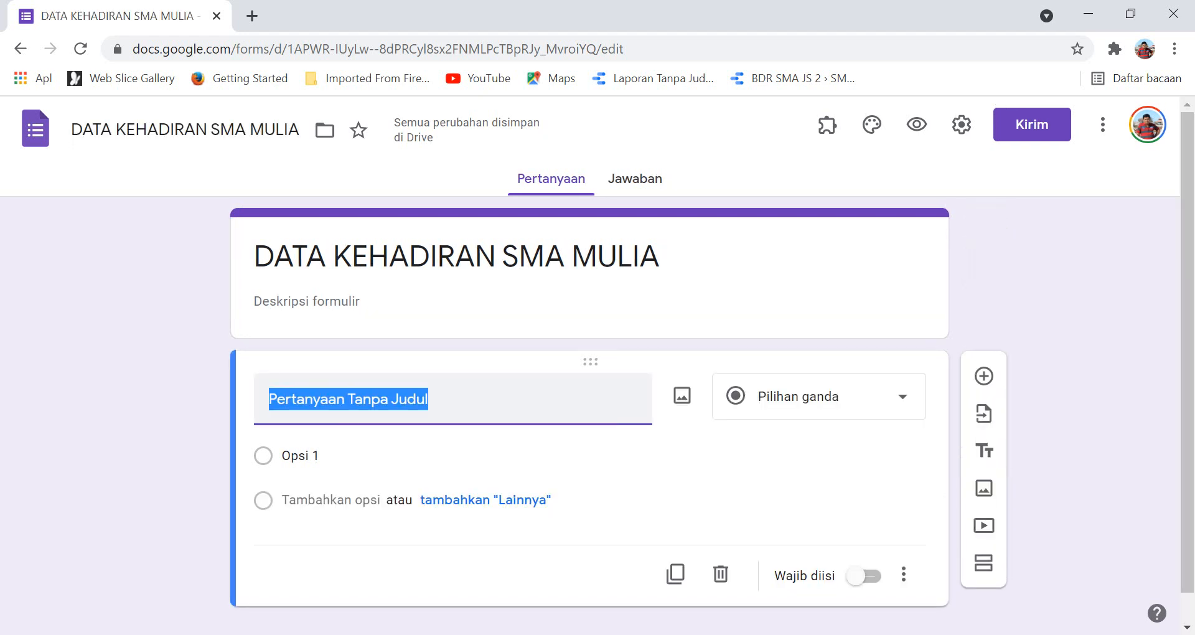
text(PI)
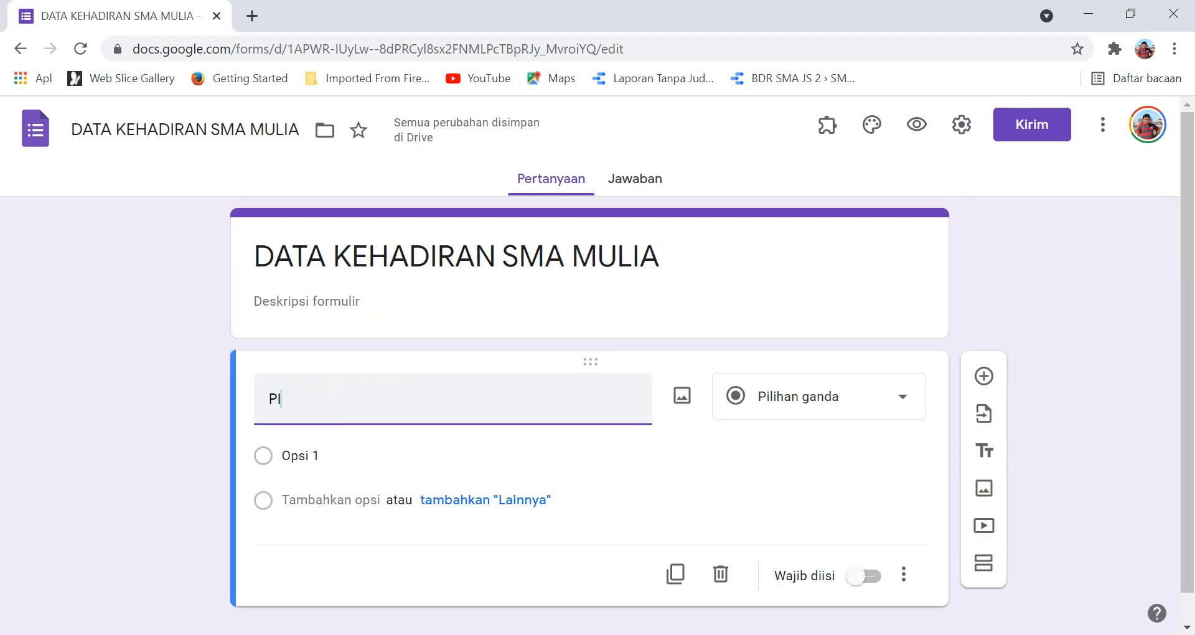
text(LIH KELAS)
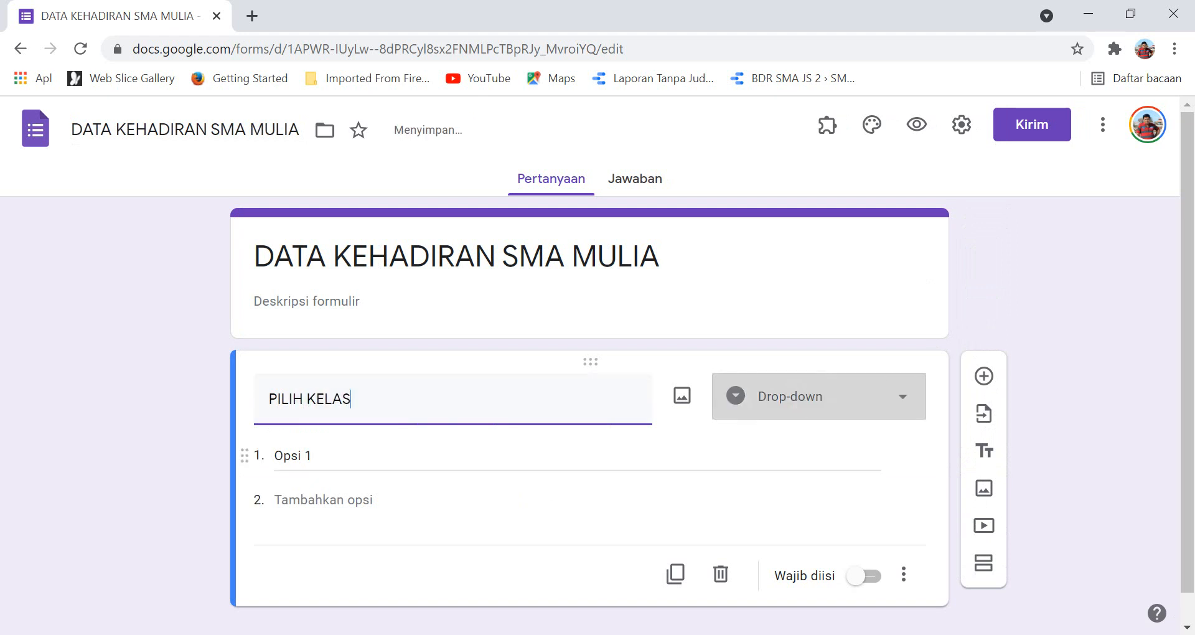
click(298, 456)
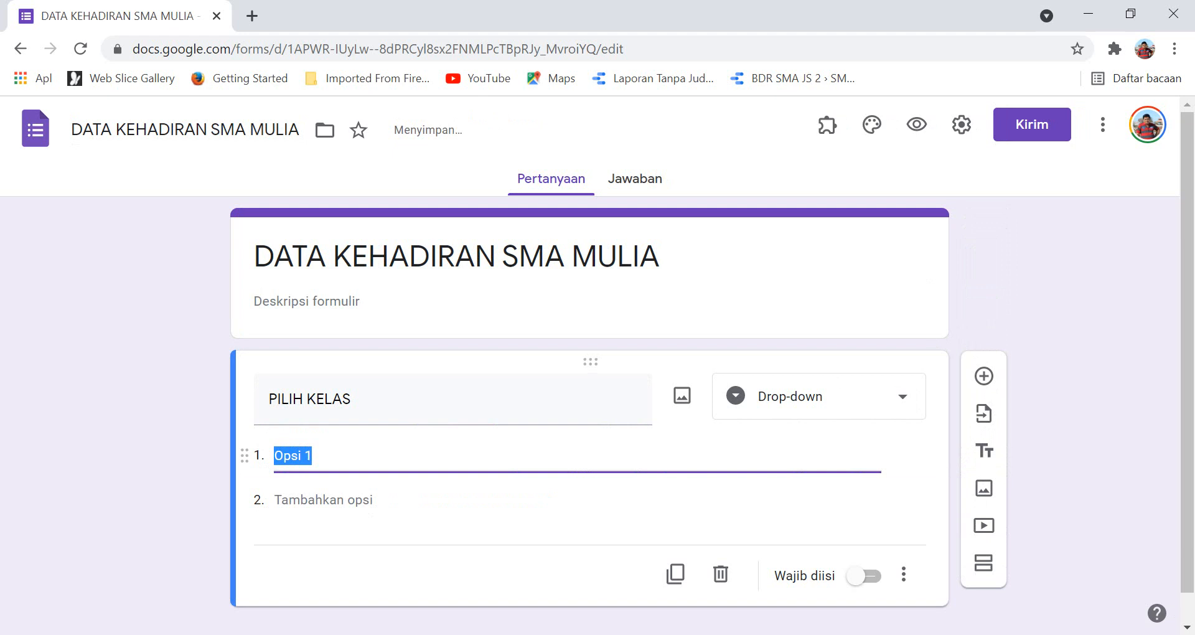
text(x)
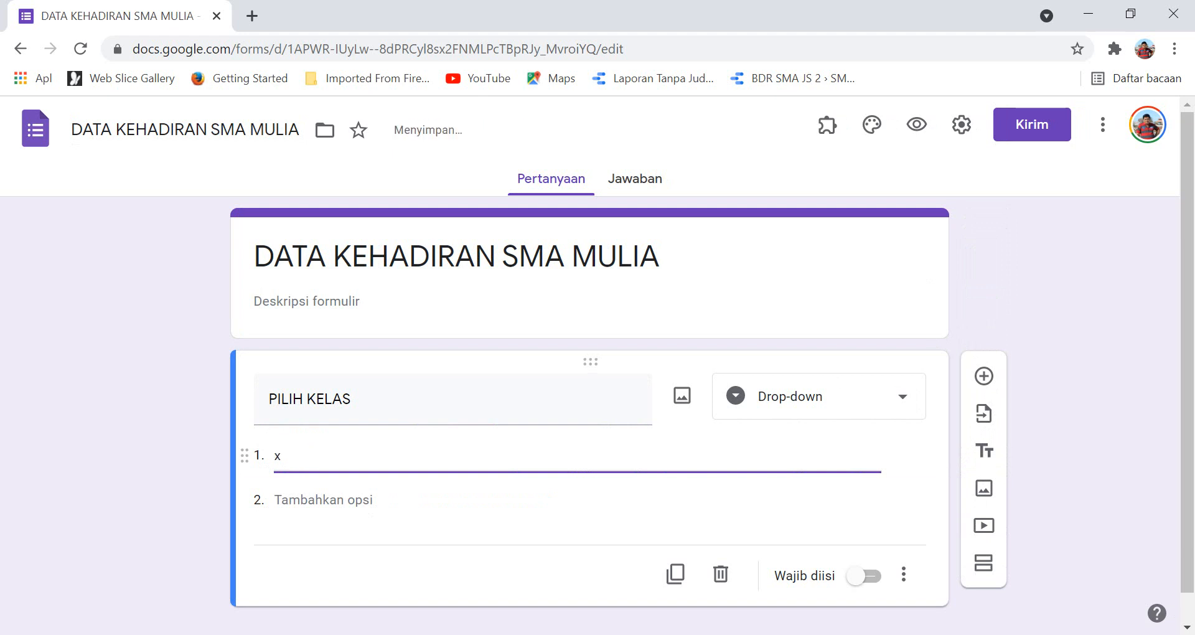
key(BackSpace)
text(X)
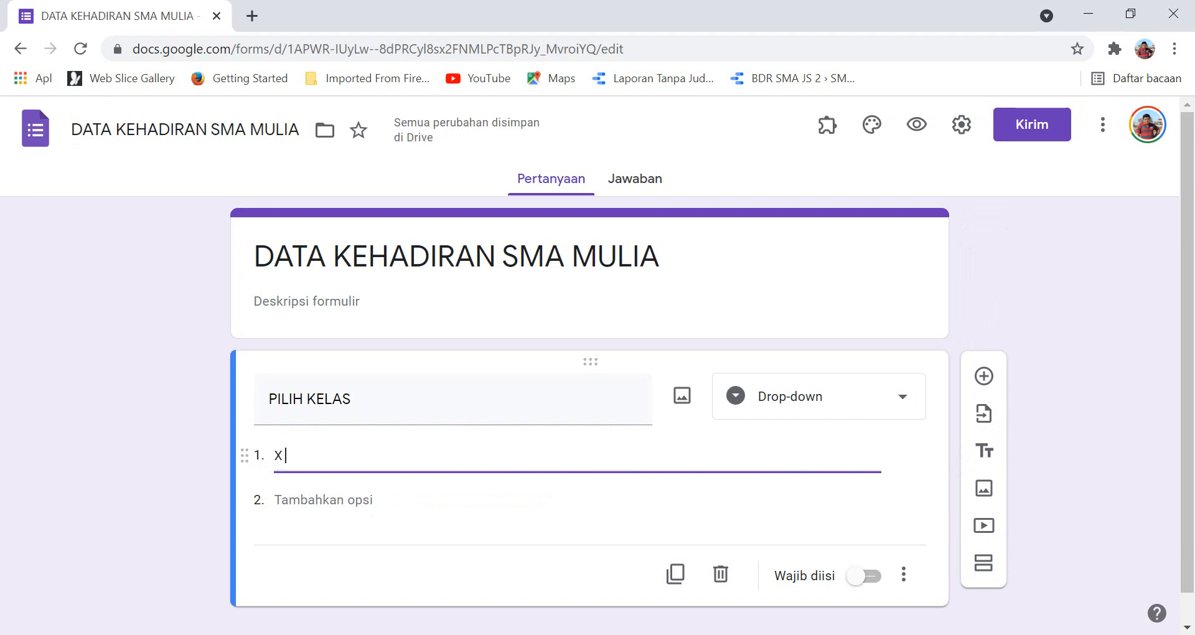
text( MIPA-1)
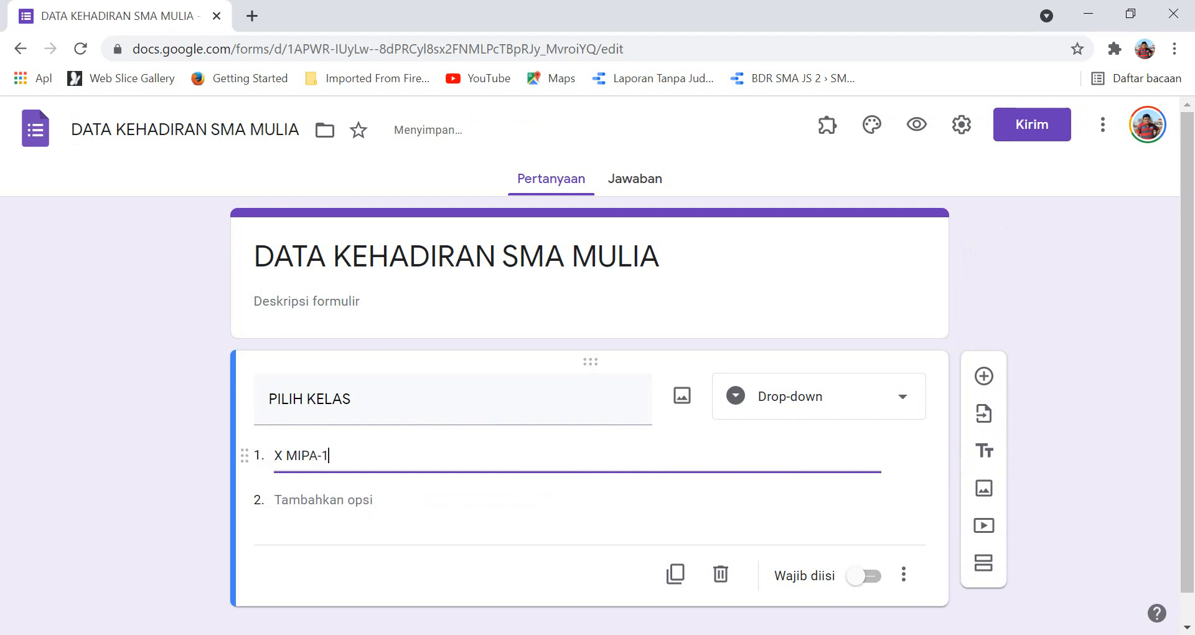
key(Return)
text(X)
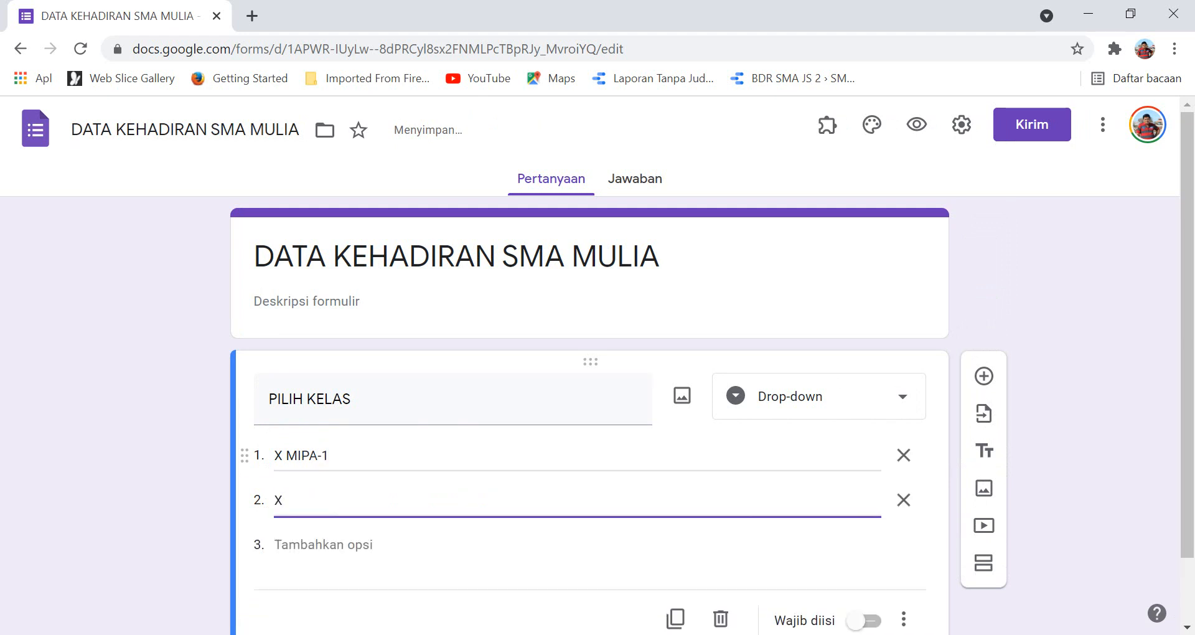
text( MIPA-2)
key(Return)
text(X)
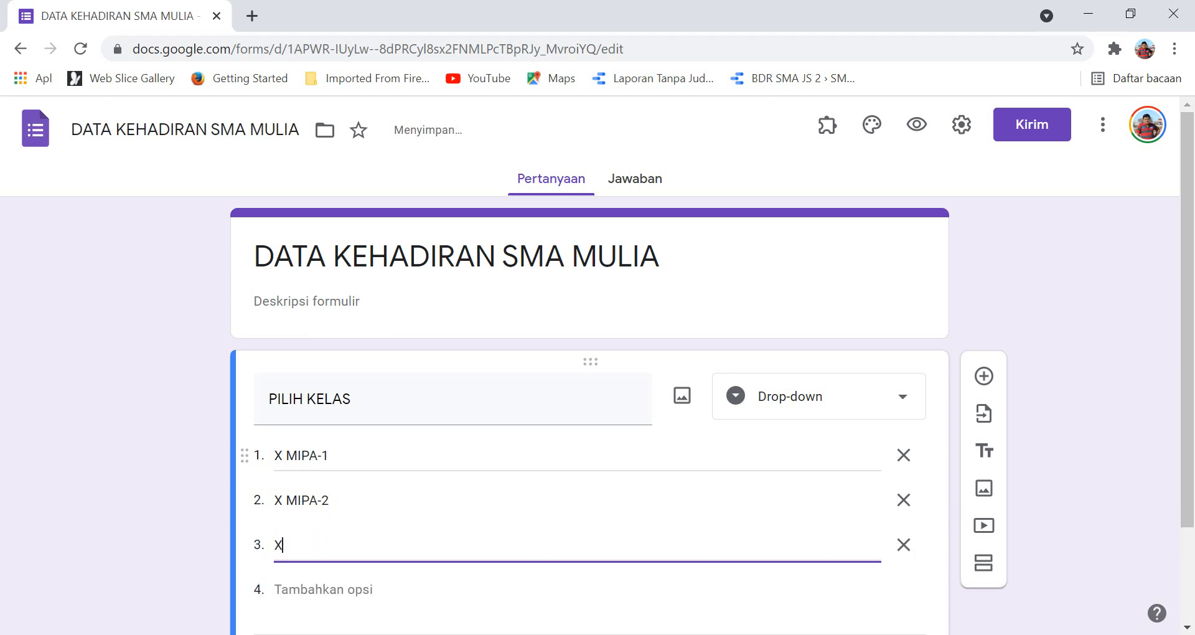
text( MIPA-3)
Make the PILIH KELAS question required and add a new section after it.
scroll(577, 535, down, 2)
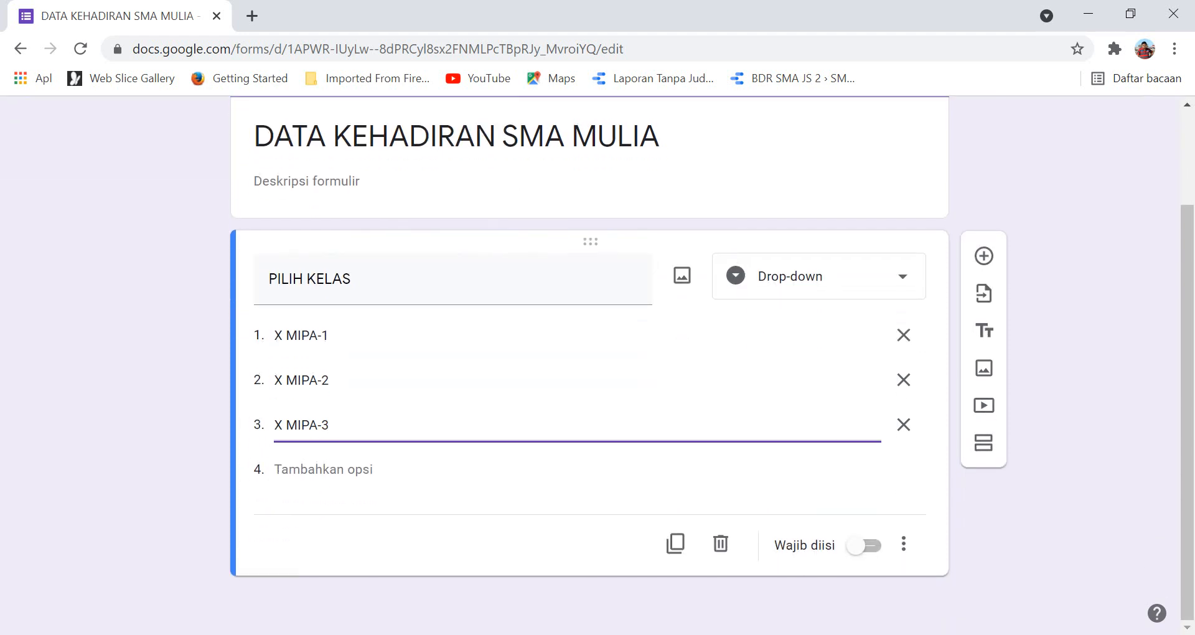
click(862, 545)
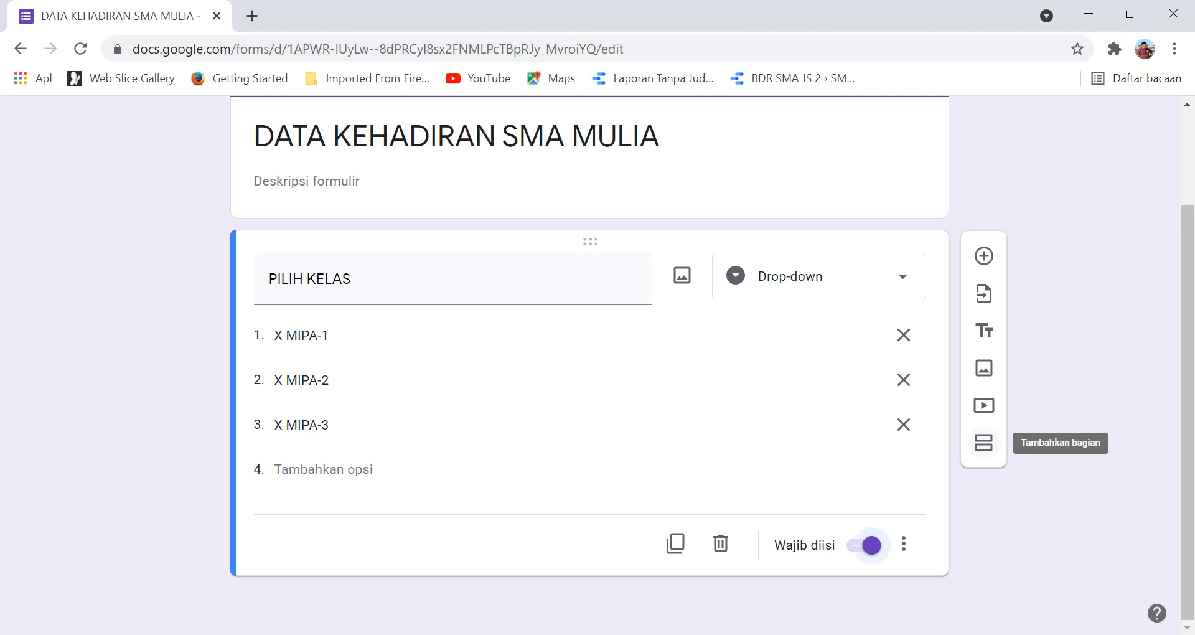
click(983, 442)
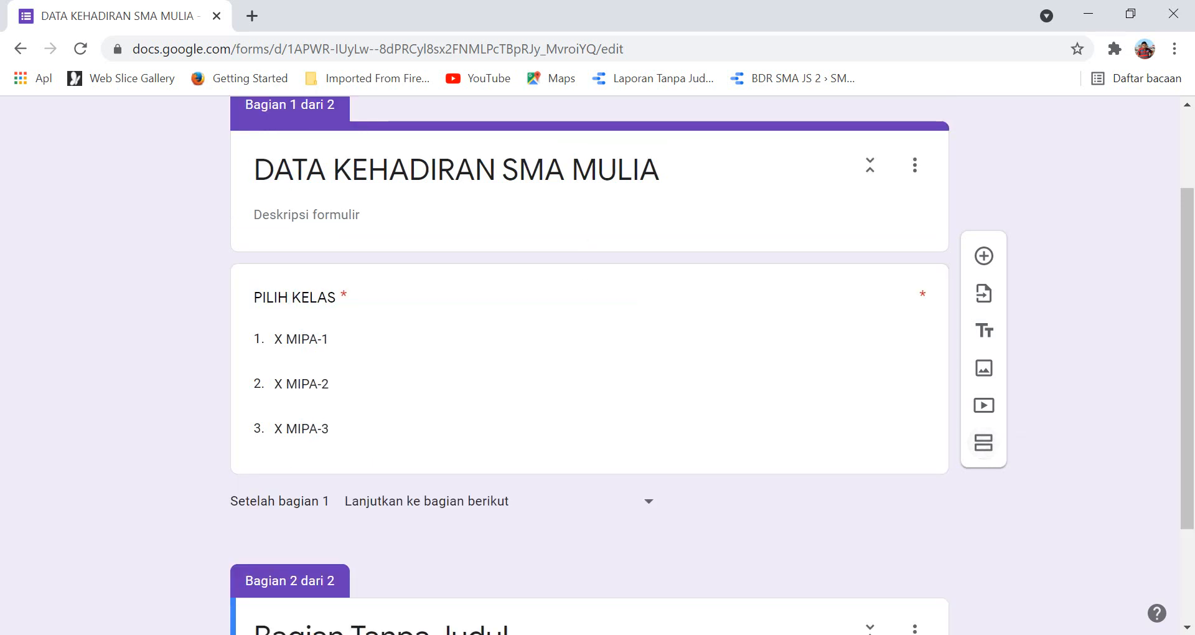
Title the second section 'PILIH NAMA SISWA' and add a blank question to it.
scroll(589, 366, up, 2)
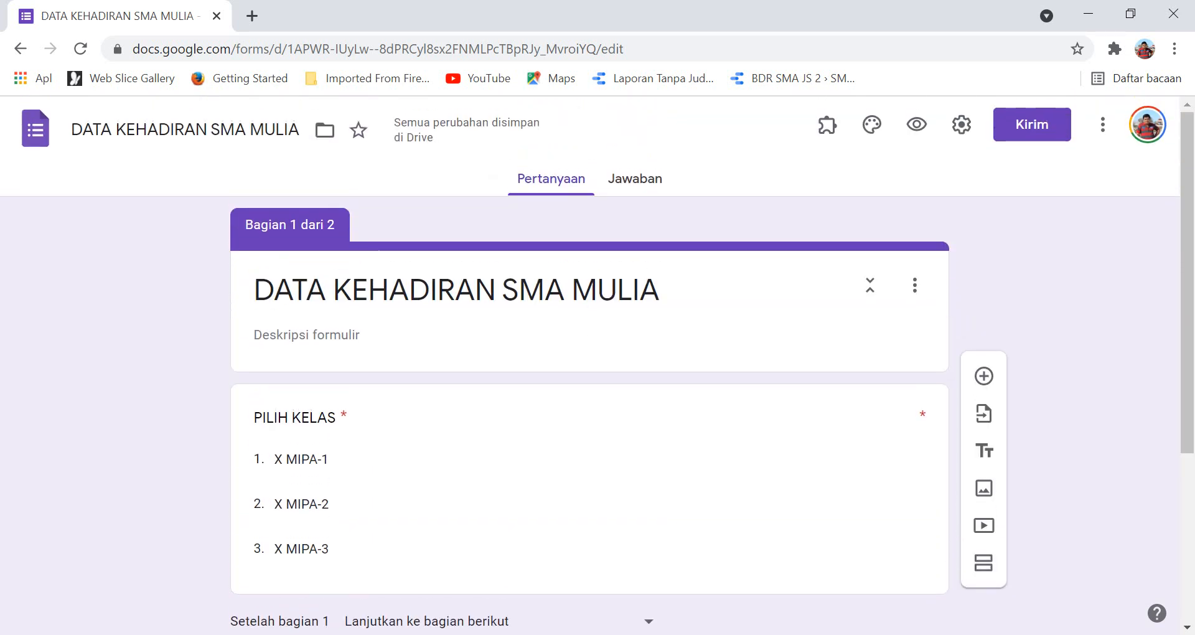
scroll(589, 366, down, 4)
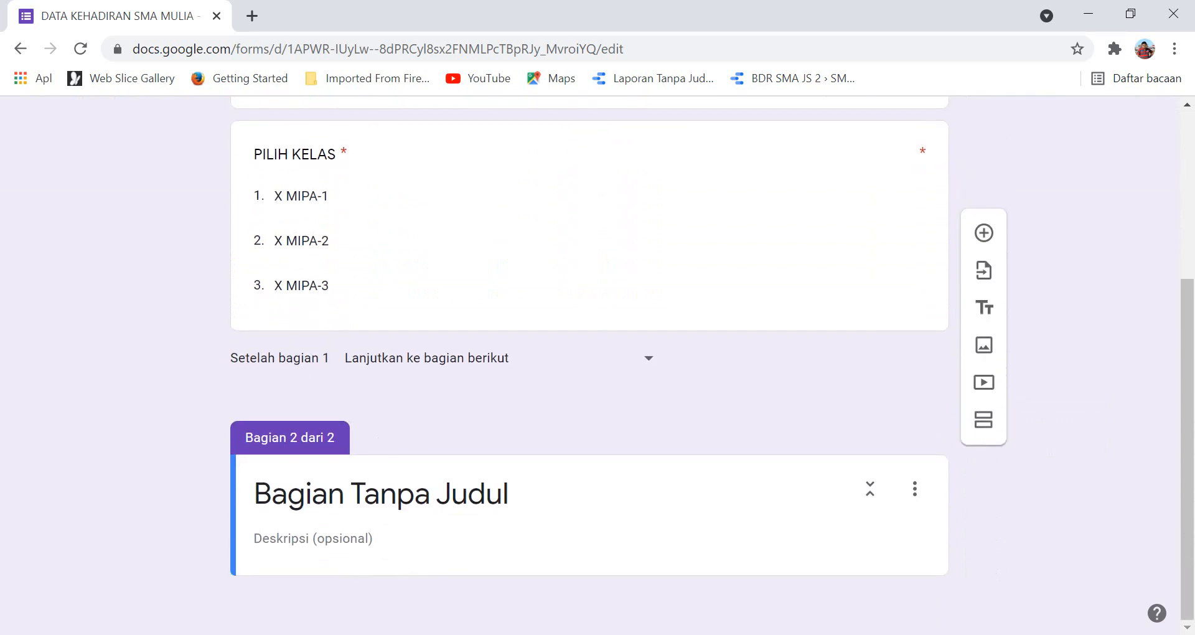
click(364, 494)
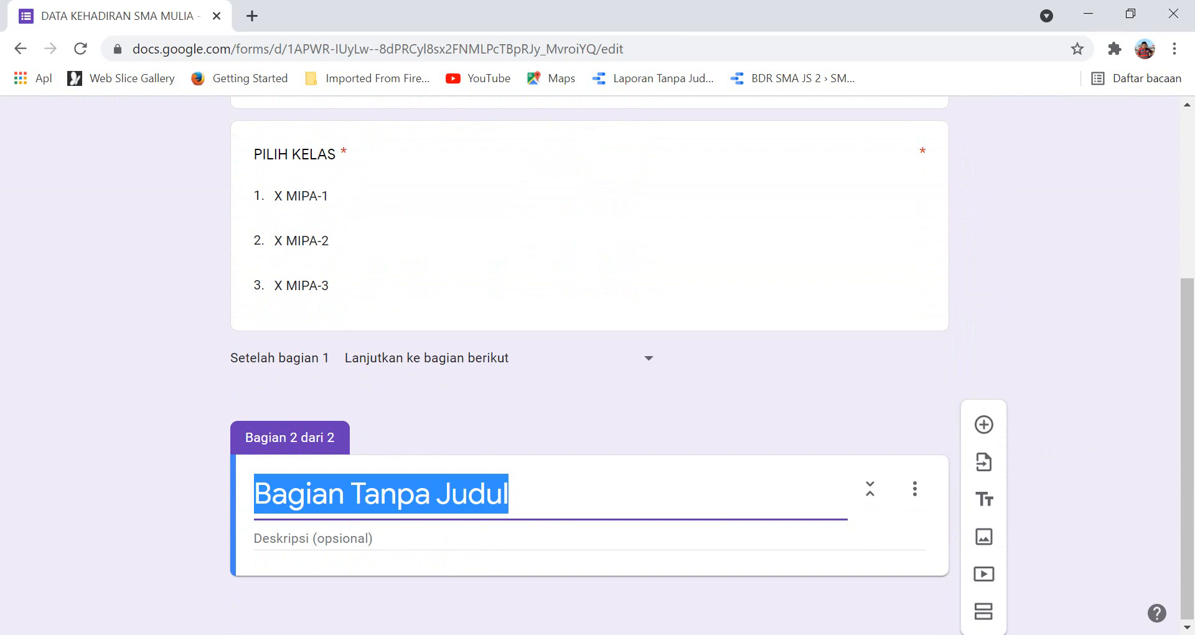
text(PILIH)
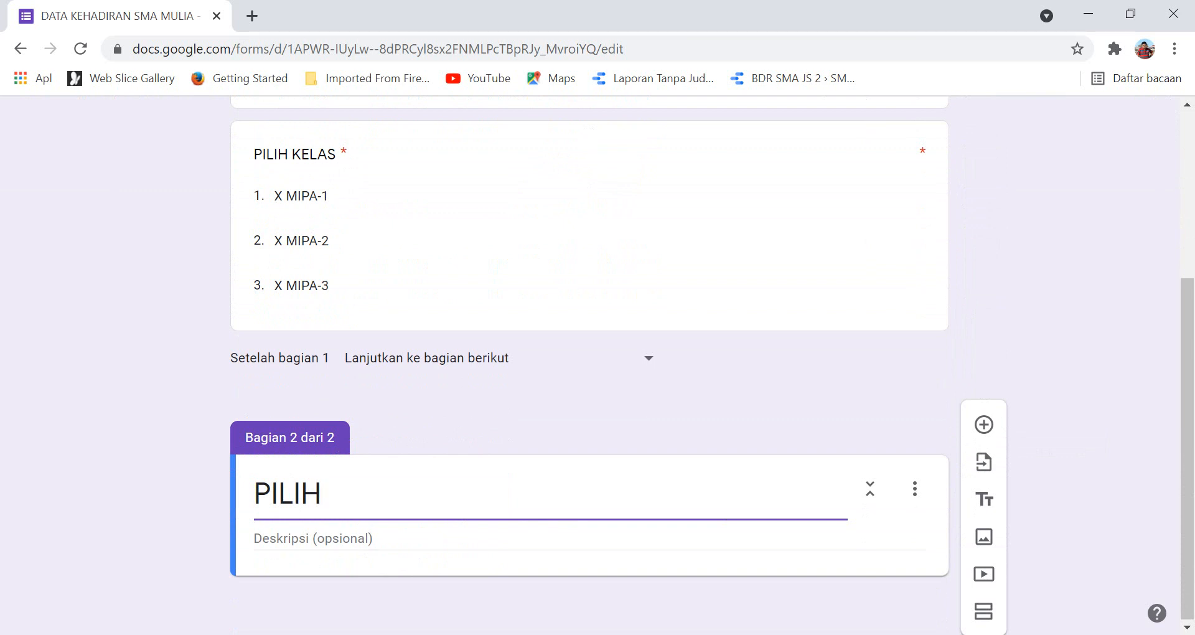
text(NAMA)
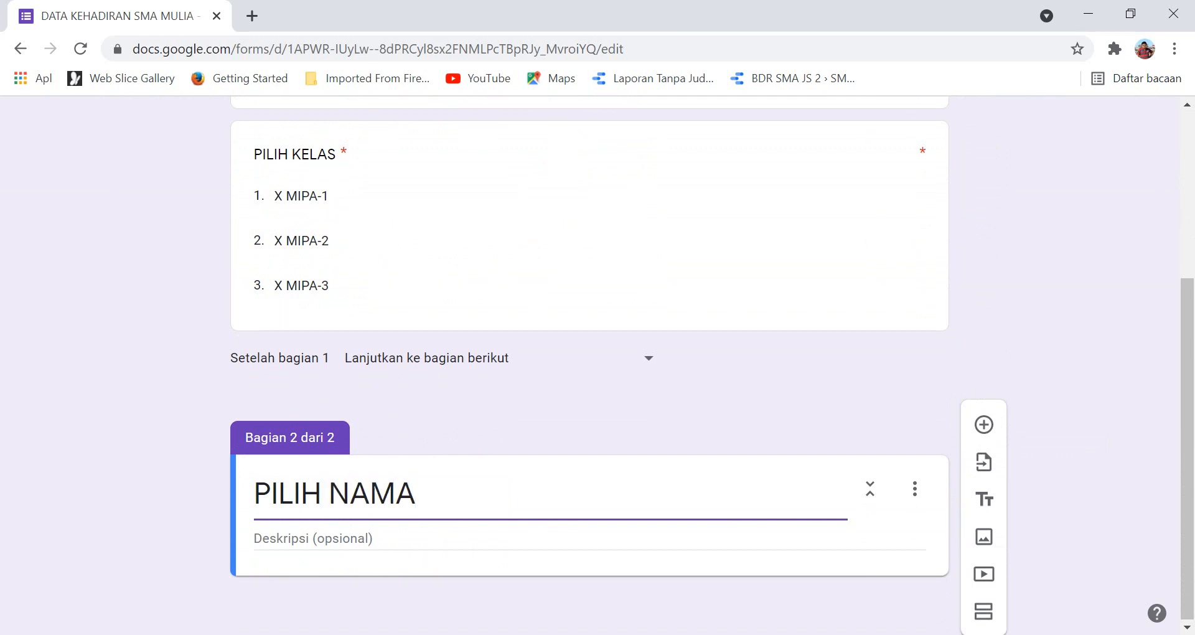
text( SISWA)
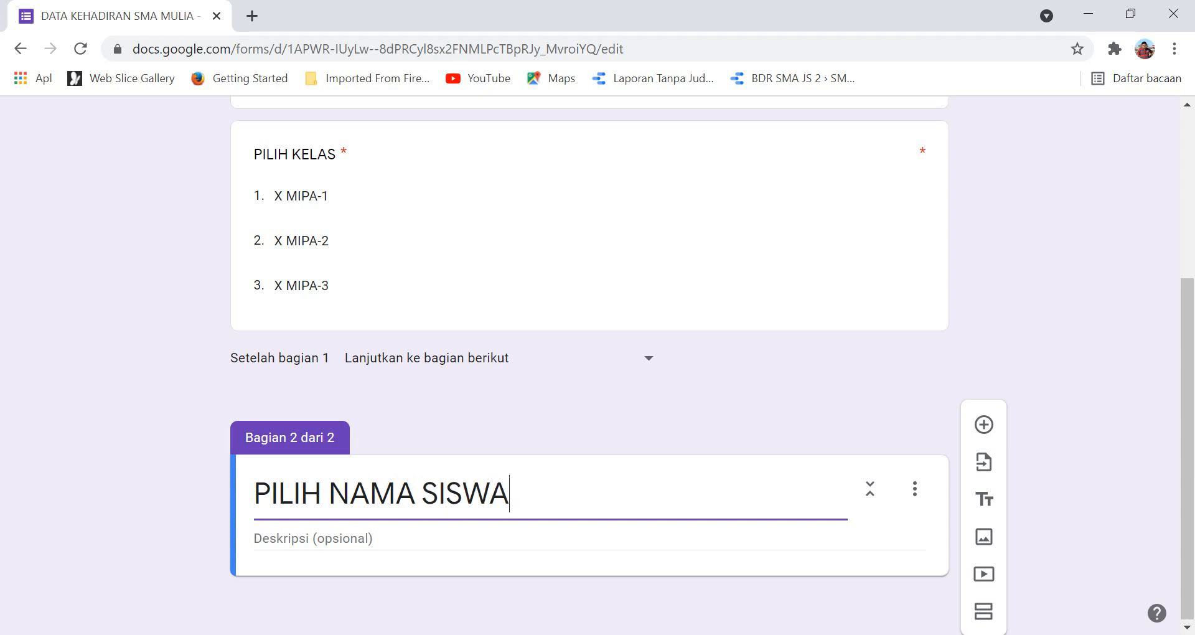
click(984, 425)
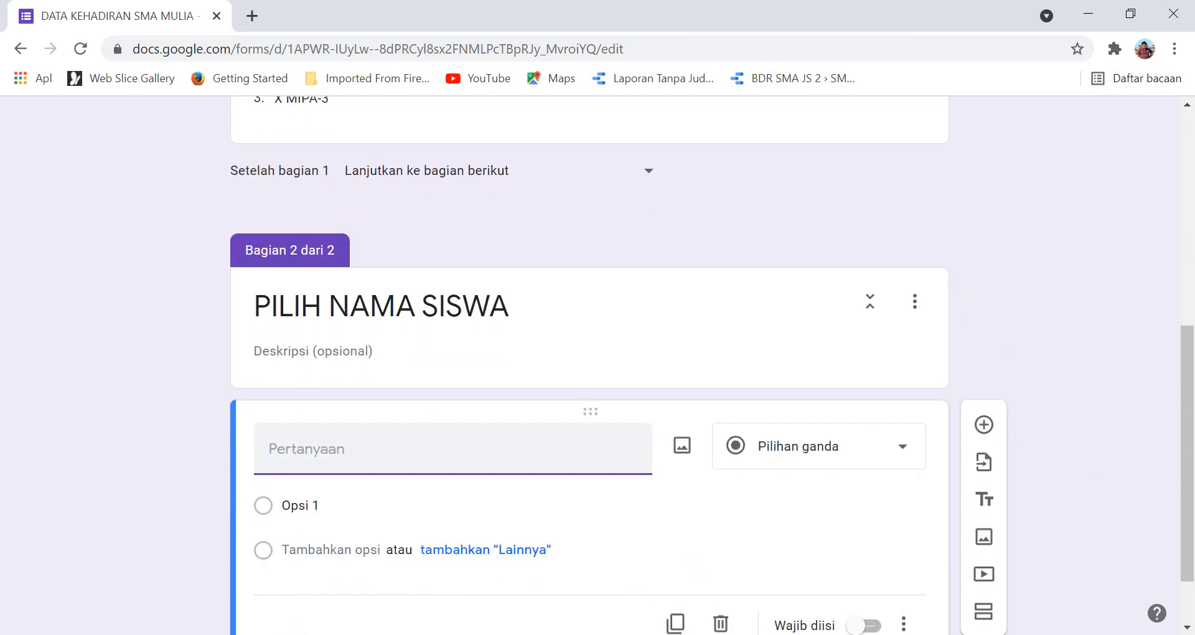
Name the section 2 question 'X MIPA-1' and make it required.
text(X MIPA-1)
scroll(560, 498, down, 1)
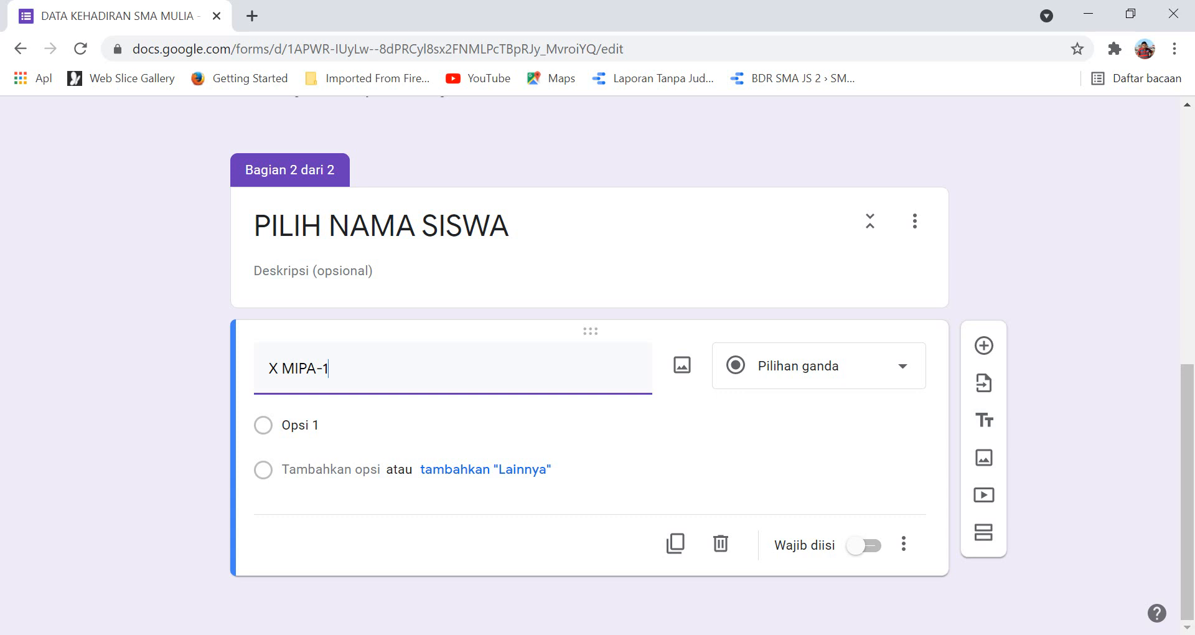
click(859, 545)
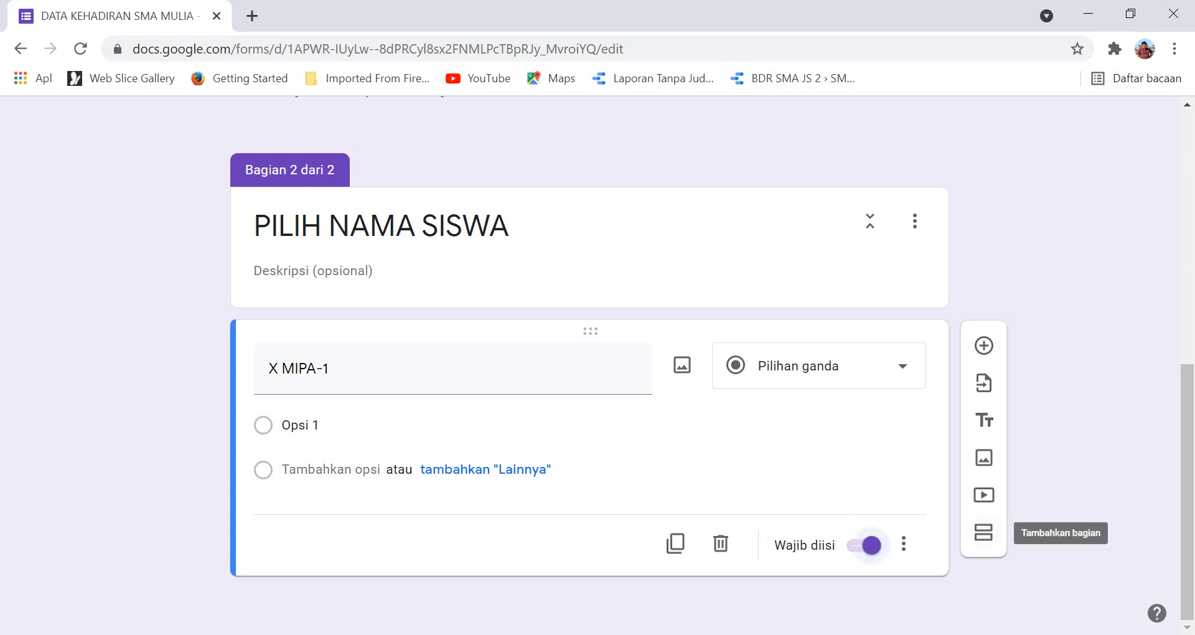
Add a third section and extend section 2's title to 'PILIH NAMA SISWA X MIPA-1'.
click(983, 533)
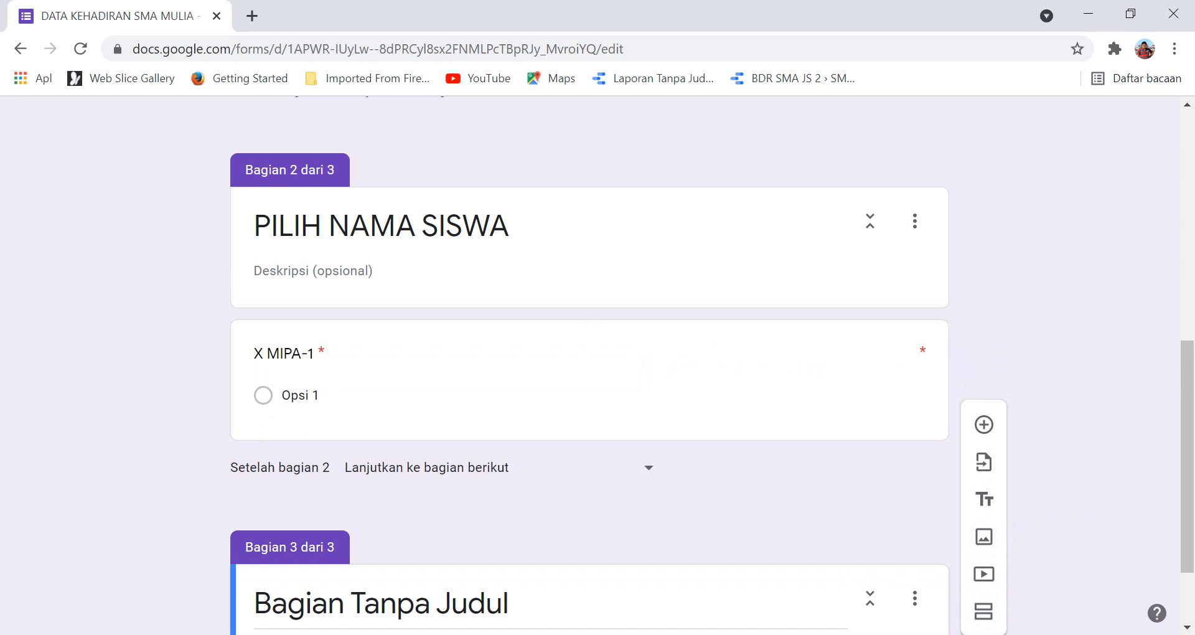
click(381, 225)
click(510, 225)
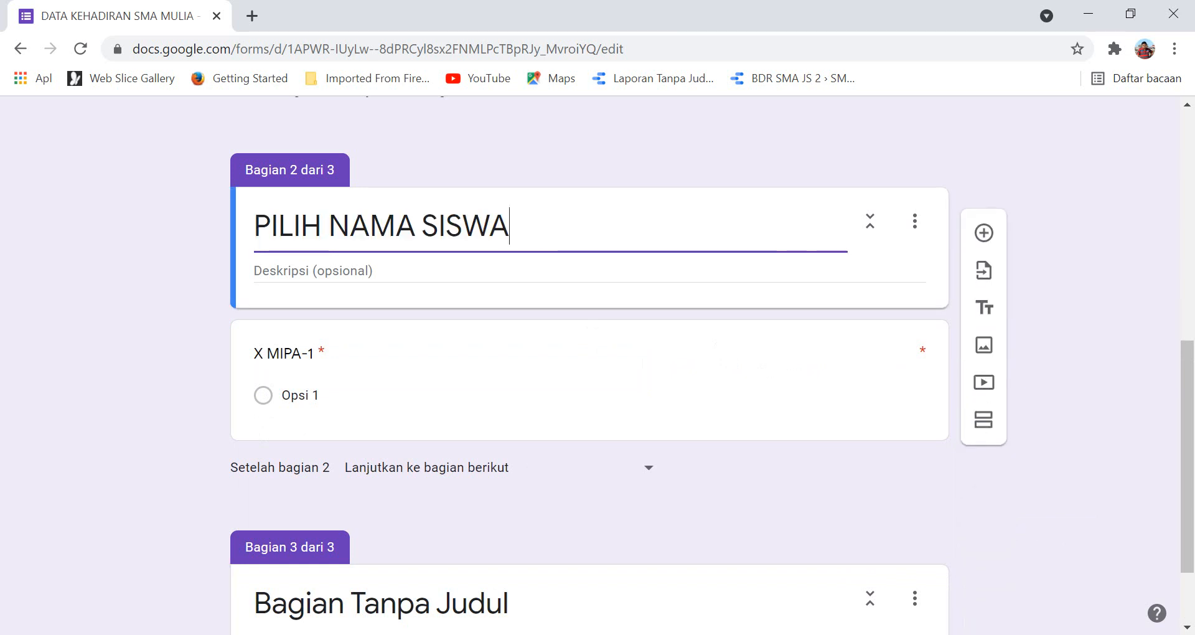
text(X M)
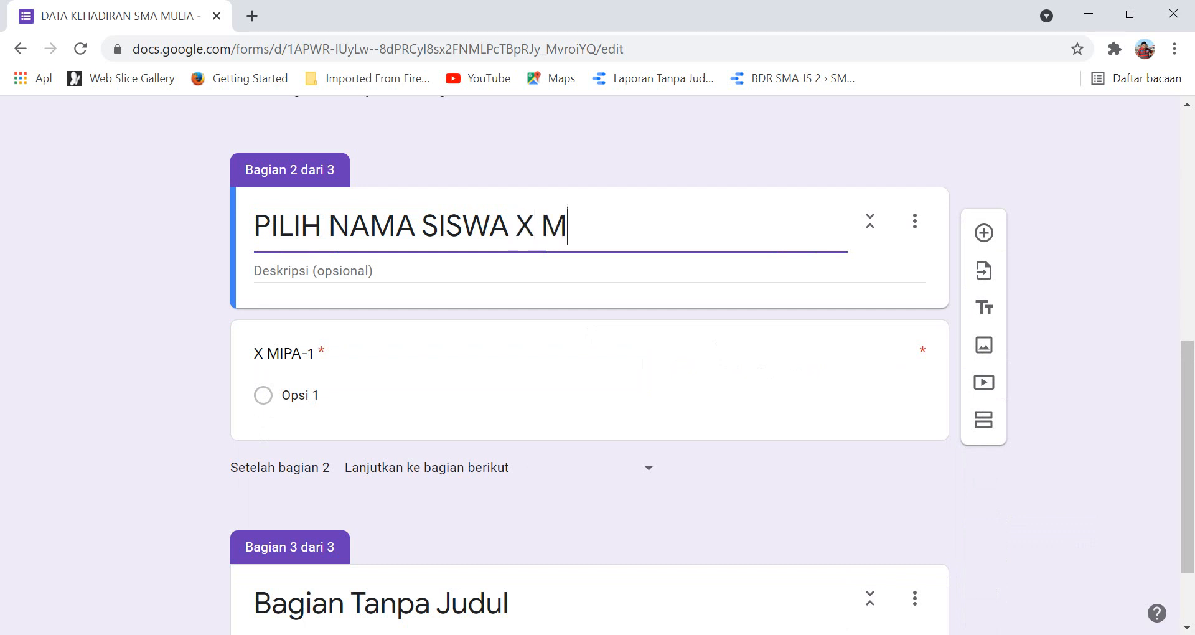
text(IPA-1)
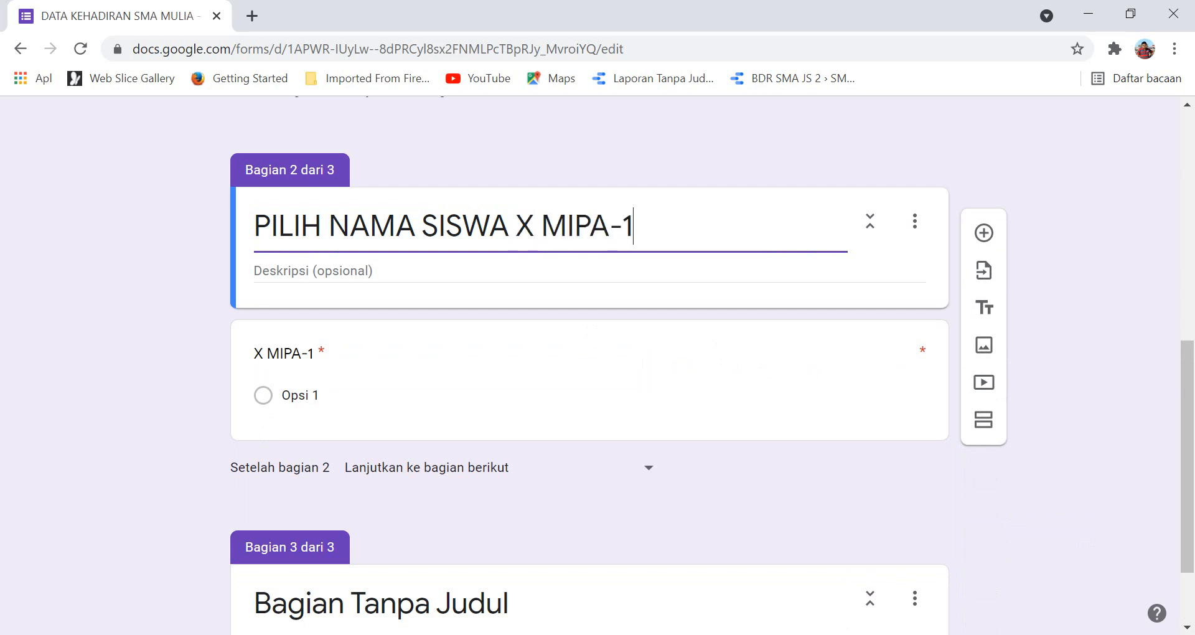
Title section 3 'PILIH NAMA SISWA X MIPA-2' and give it a question named 'X MIPA-2'.
key(ctrl+a)
key(ctrl+c)
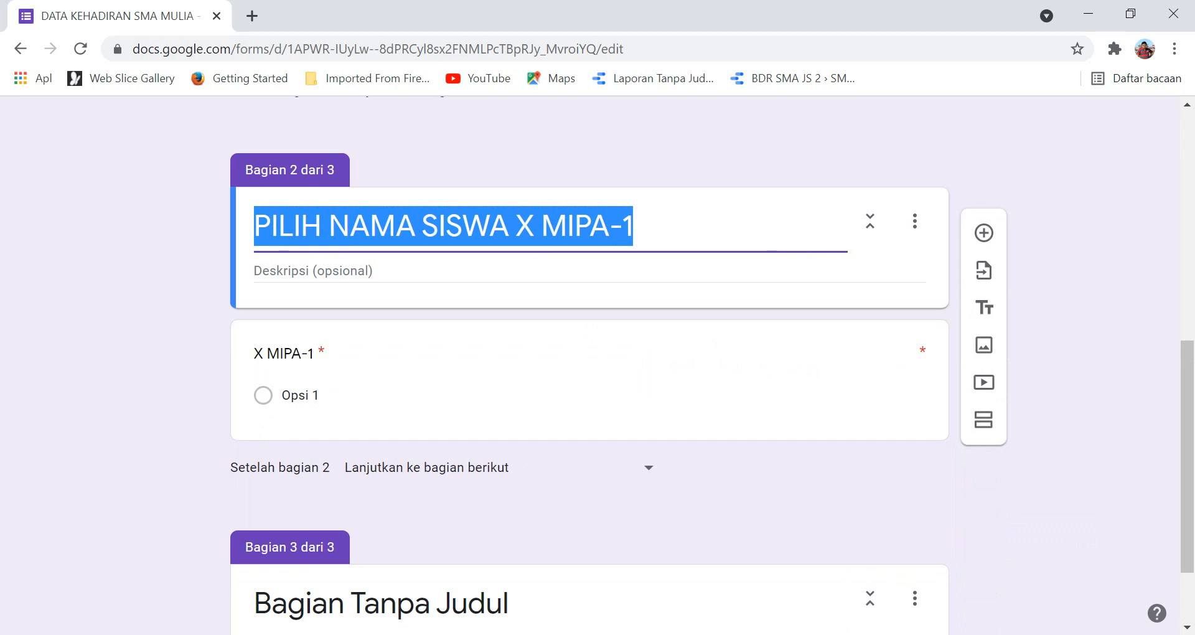
click(381, 603)
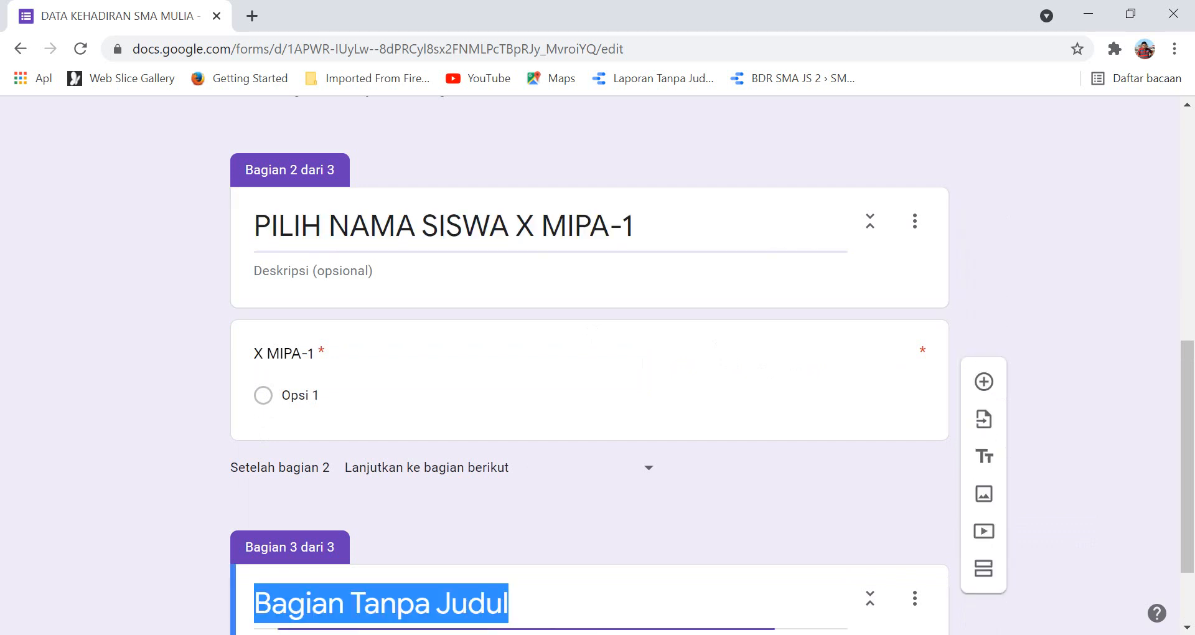
key(ctrl+v)
key(BackSpace)
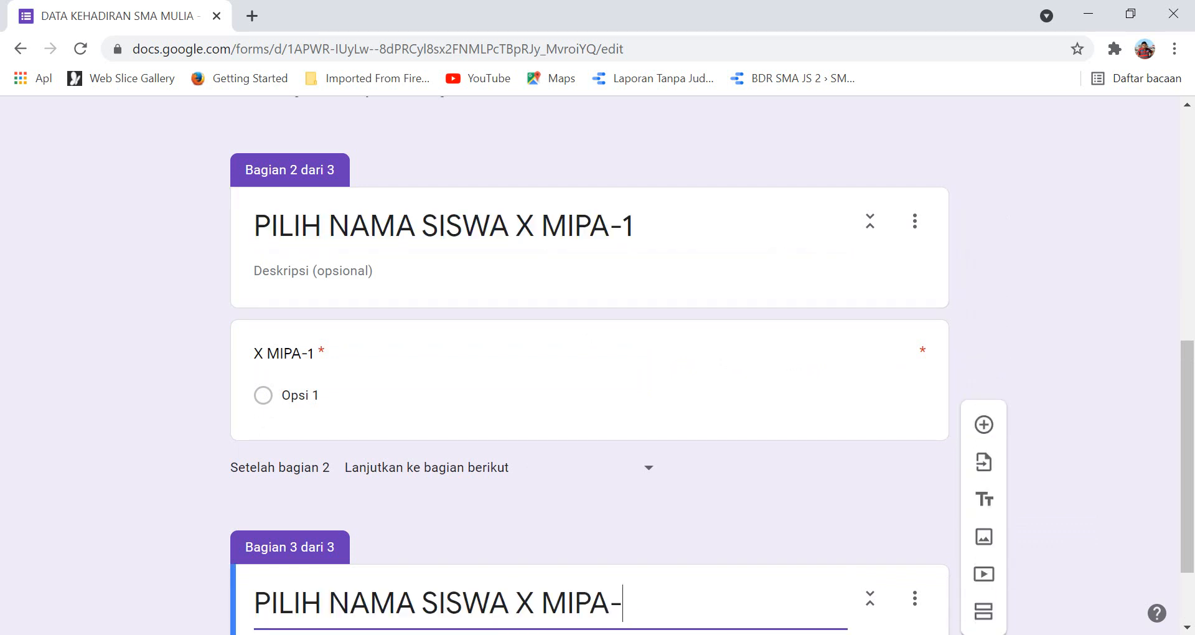
text(2)
scroll(590, 373, down, 2)
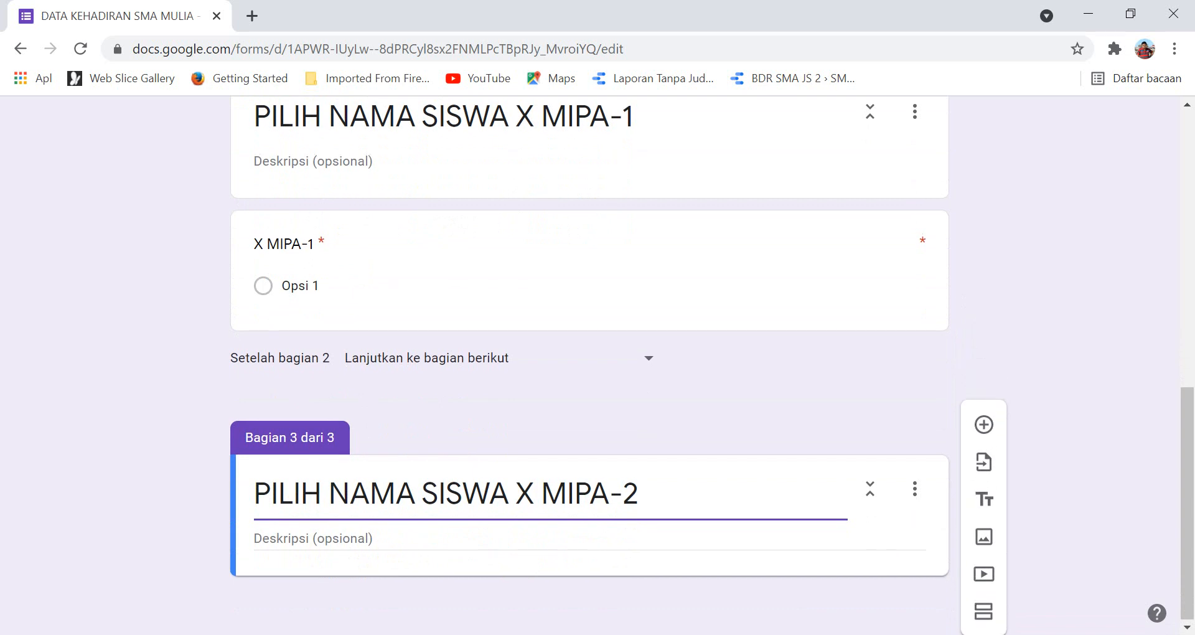
key(Tab)
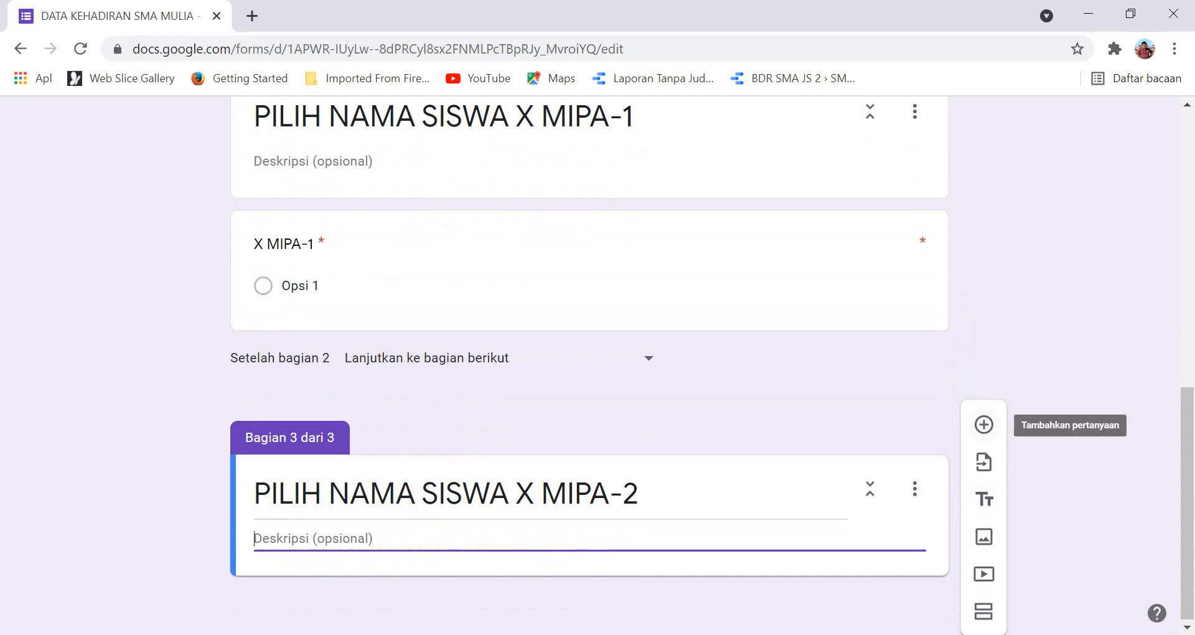
click(984, 425)
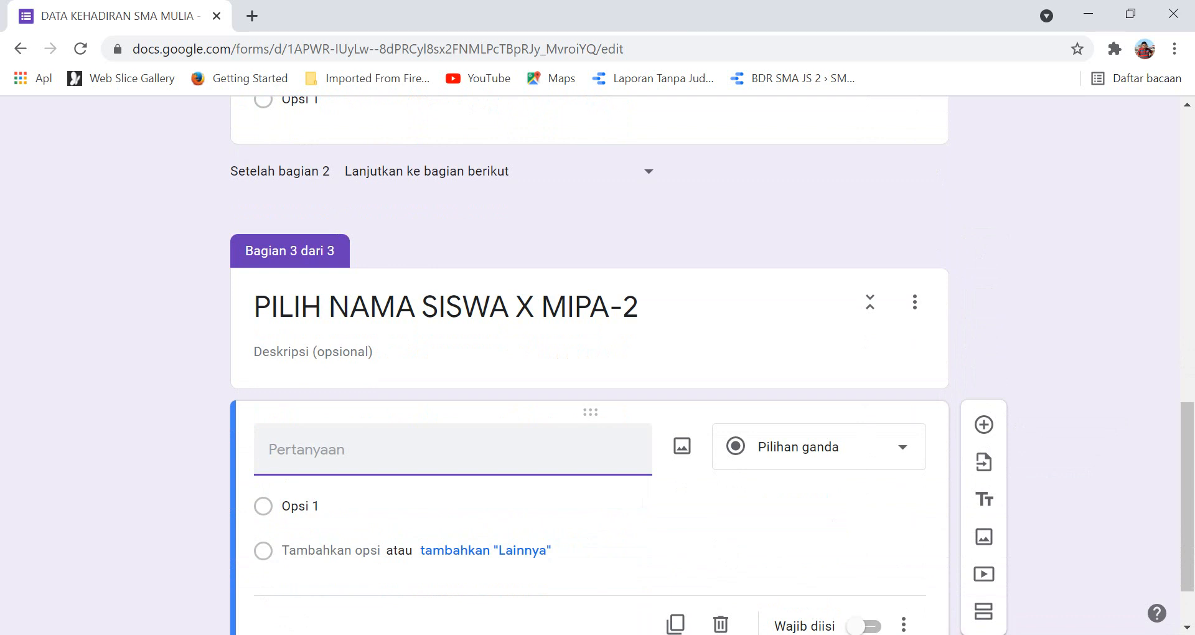
text(X MIPA-2)
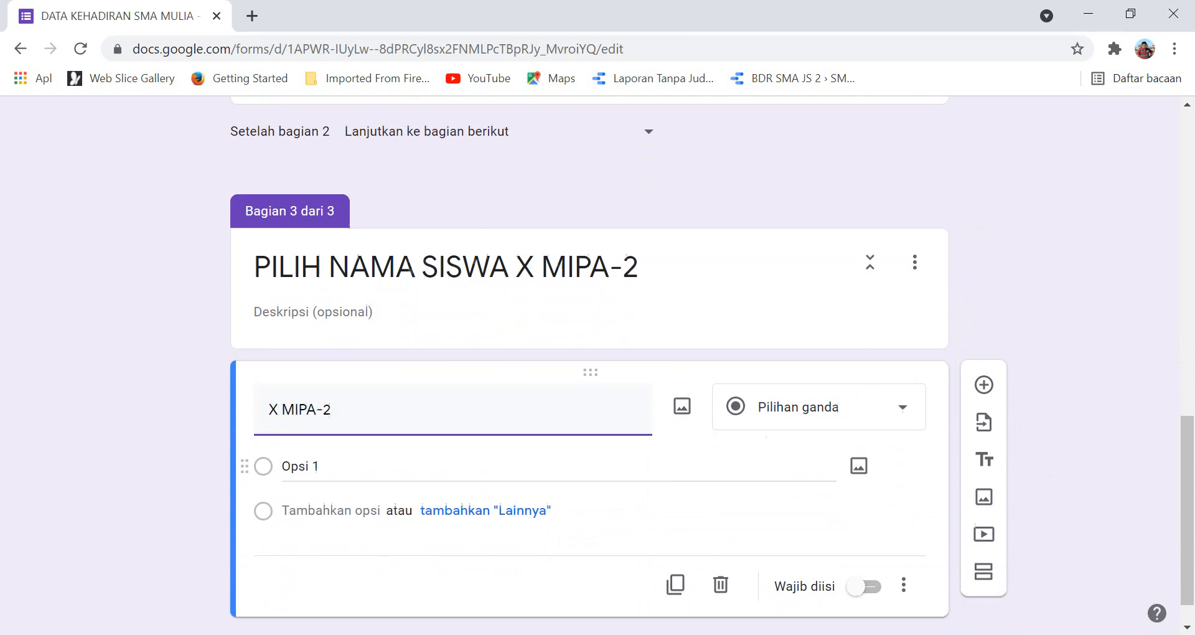
Add a fourth section with the copied section title and a question named 'X MIPA-3'.
click(983, 535)
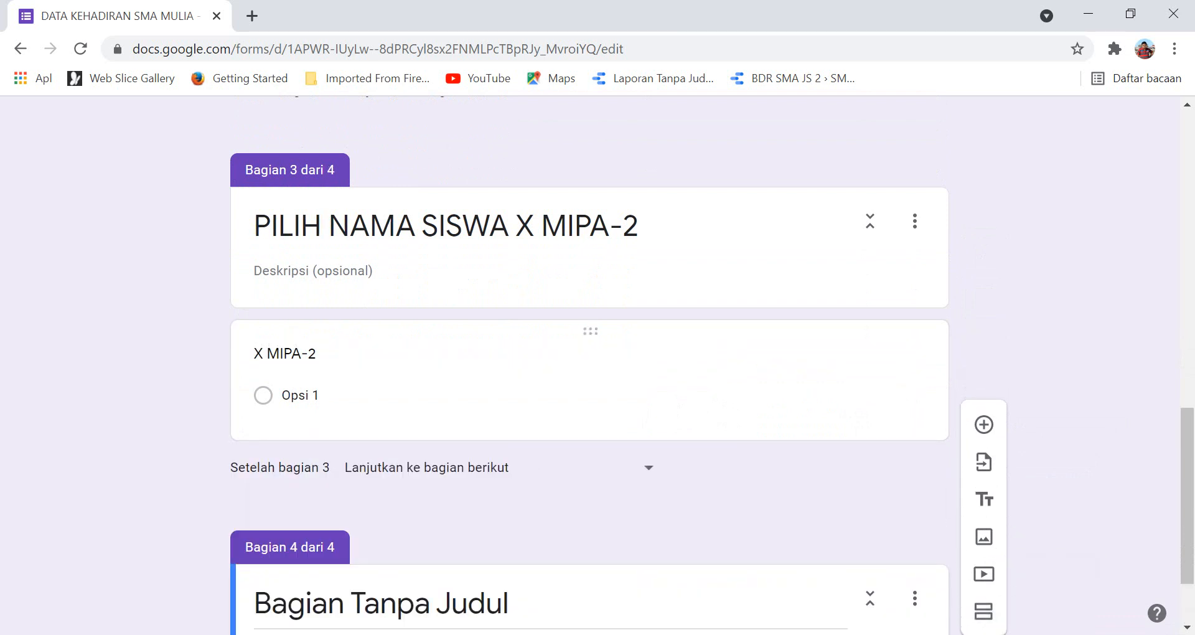
click(435, 225)
key(ctrl+c)
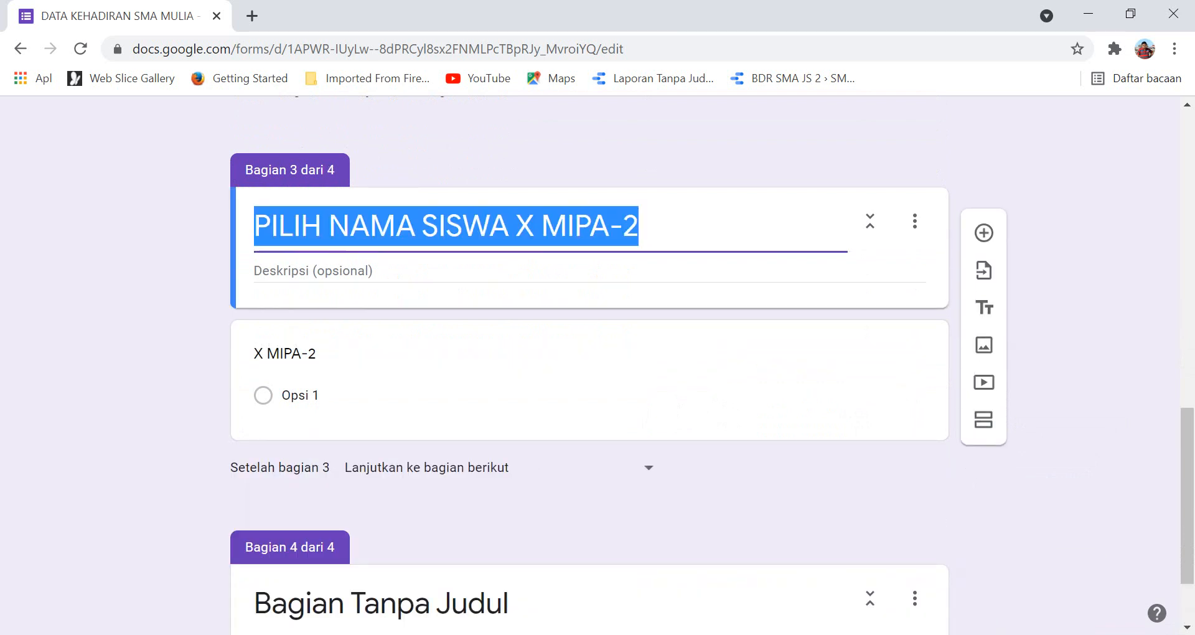
scroll(436, 373, down, 2)
click(435, 494)
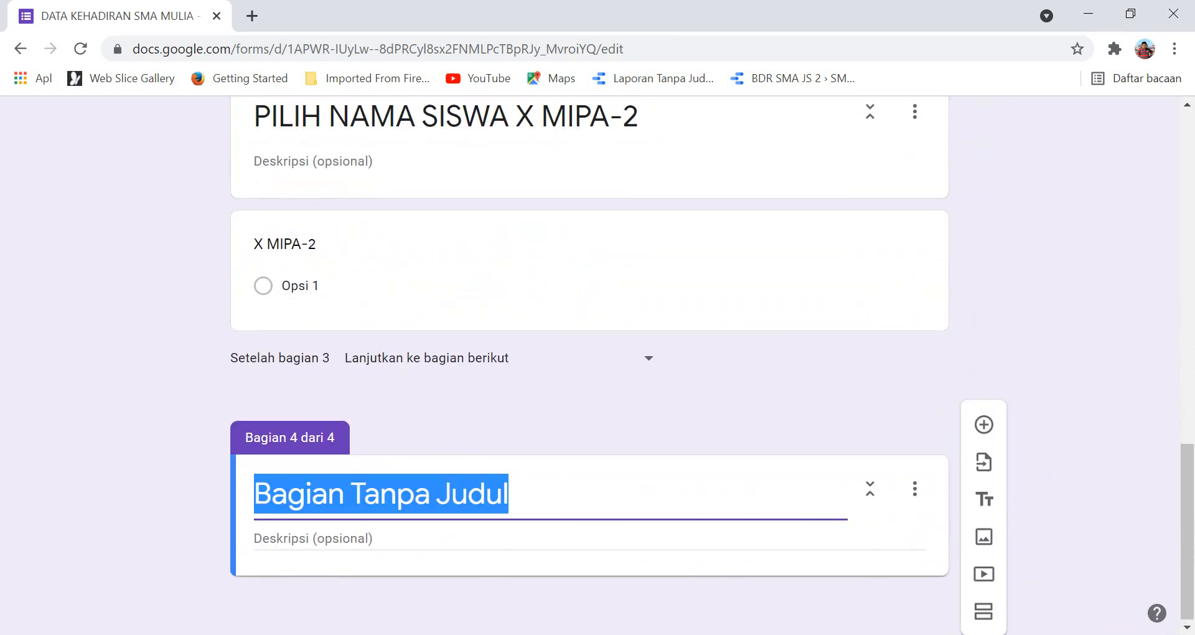
key(ctrl+v)
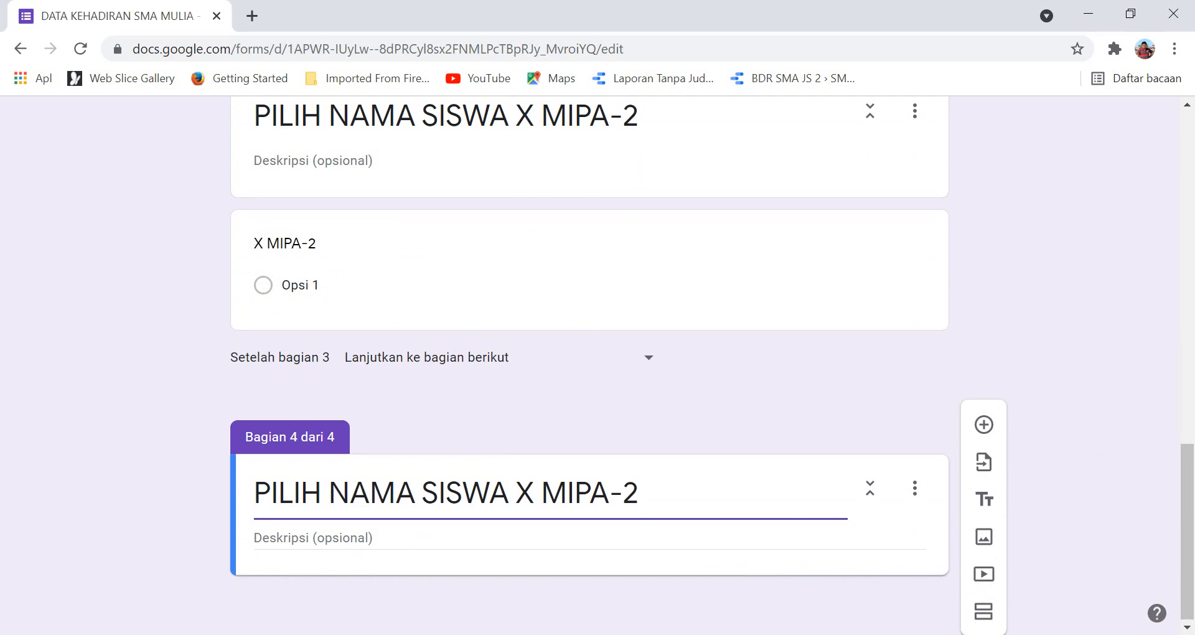
click(984, 425)
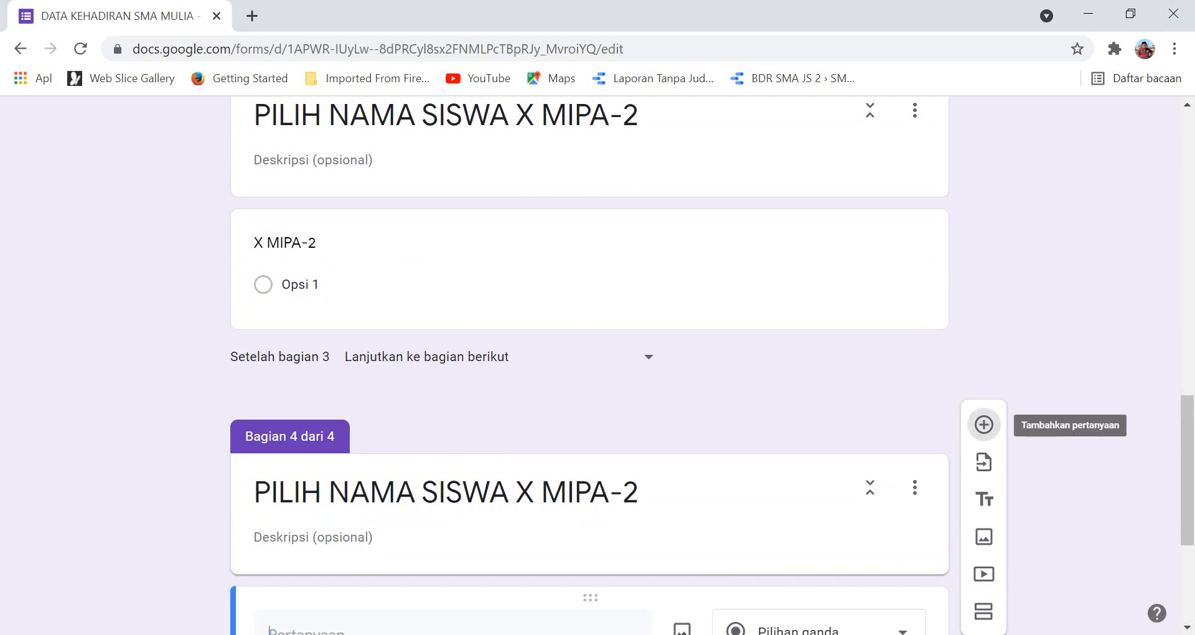
text(X)
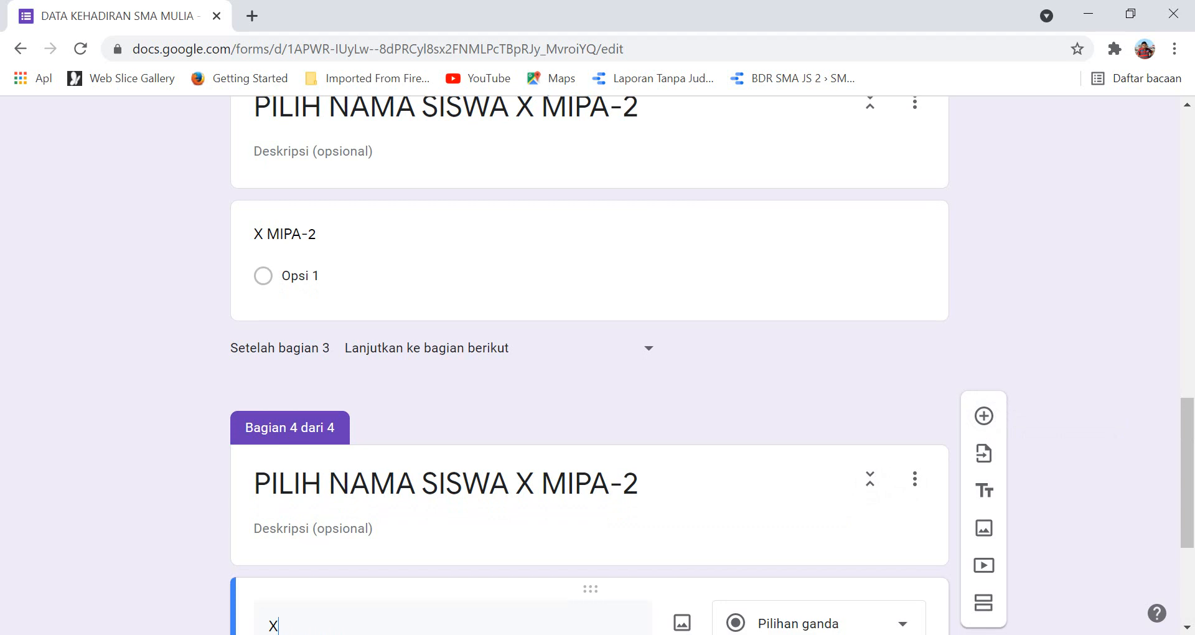
text( MIPA-3)
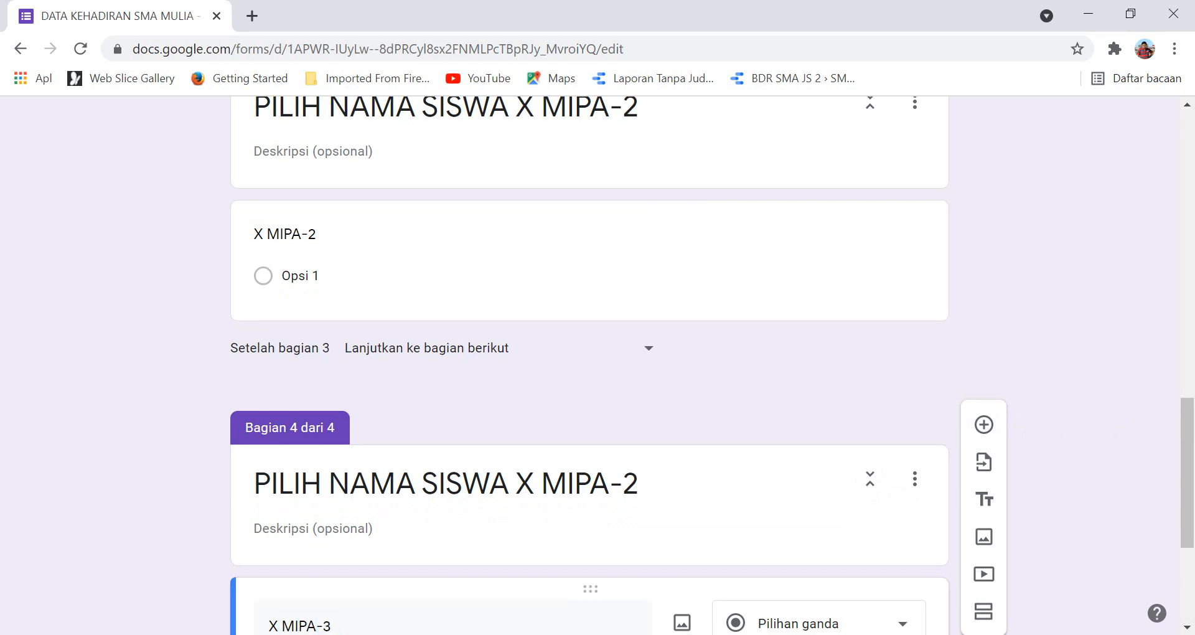
Correct section 4's title to 'PILIH NAMA SISWA X MIPA-3' and select its X MIPA-3 question.
click(623, 484)
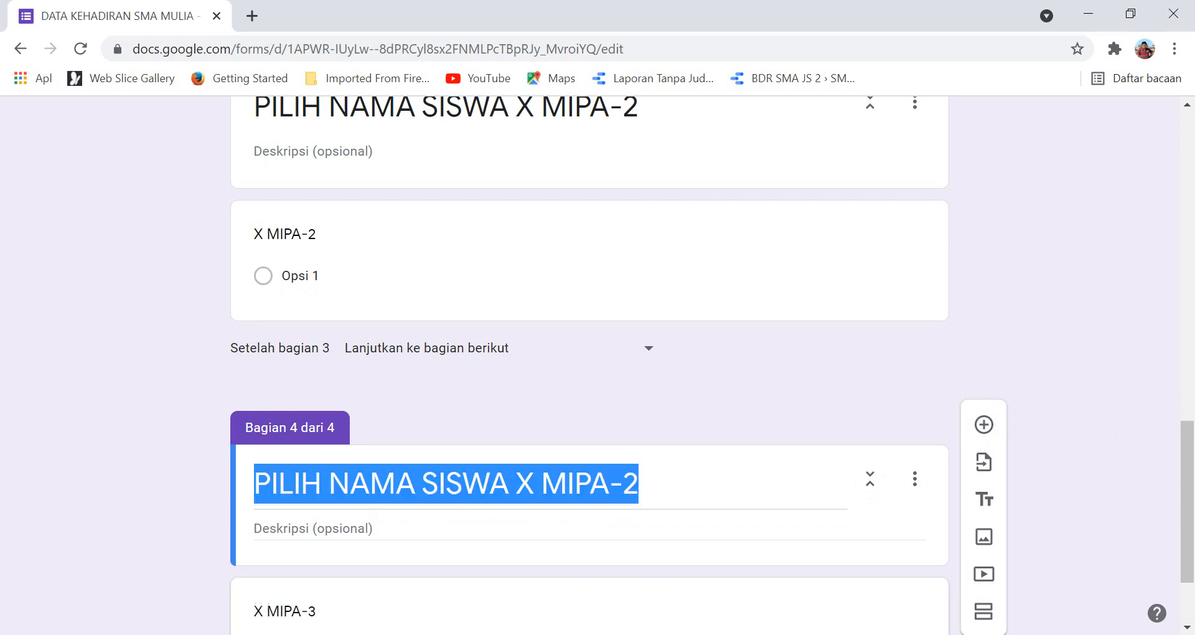
click(623, 484)
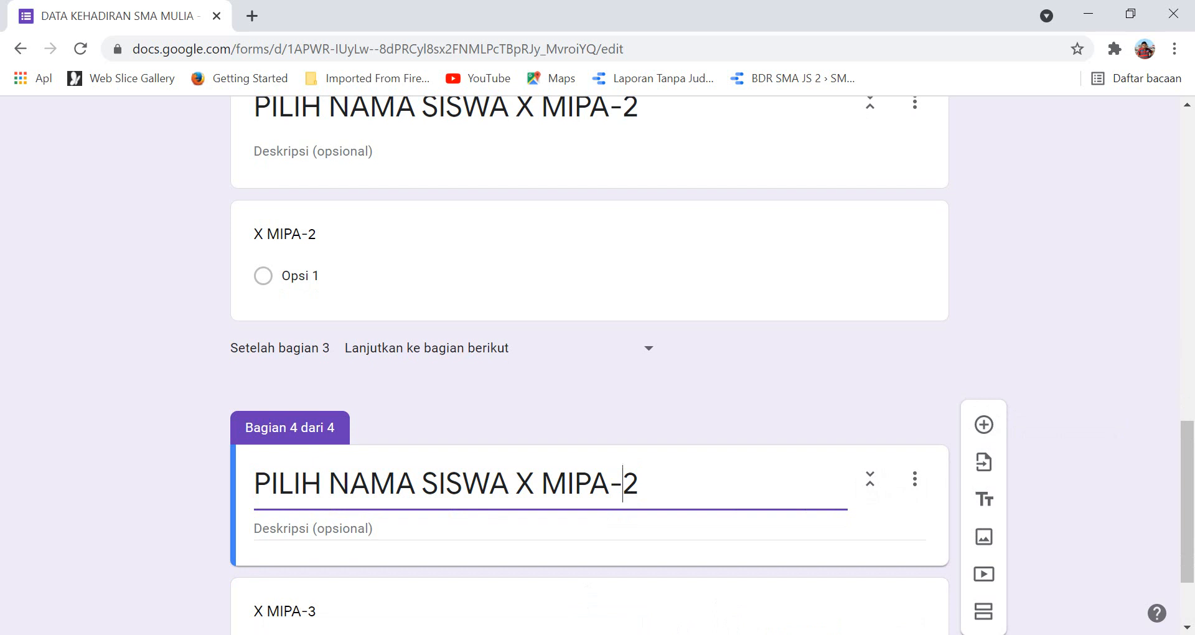
text(3)
key(Delete)
scroll(590, 367, down, 2)
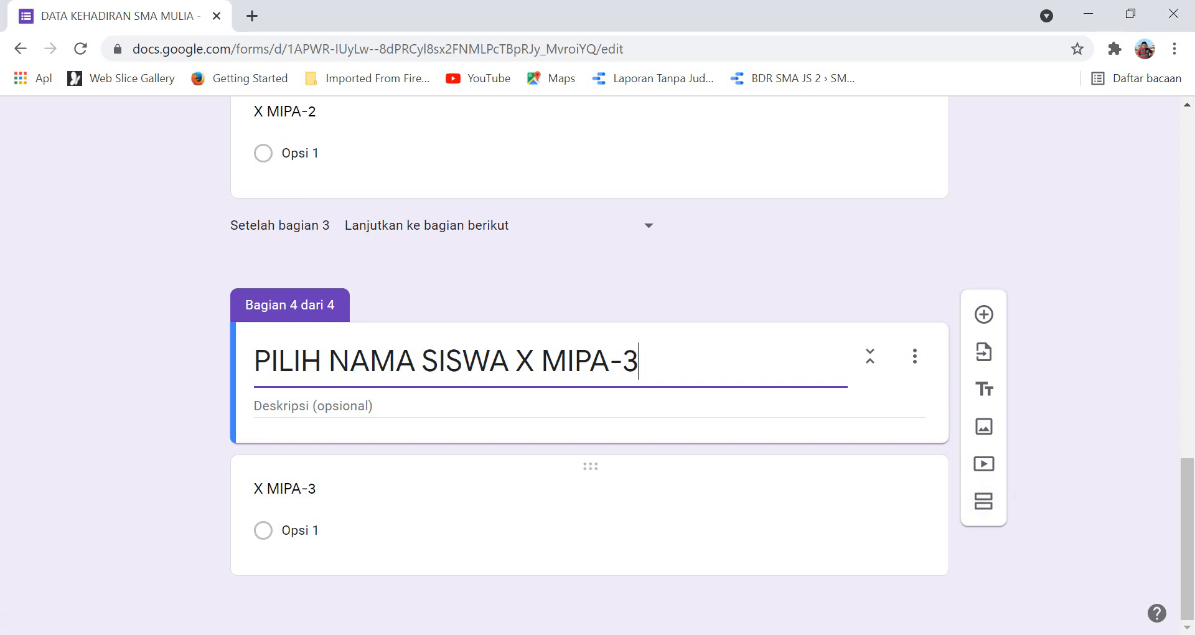
click(585, 510)
scroll(983, 537, down, 3)
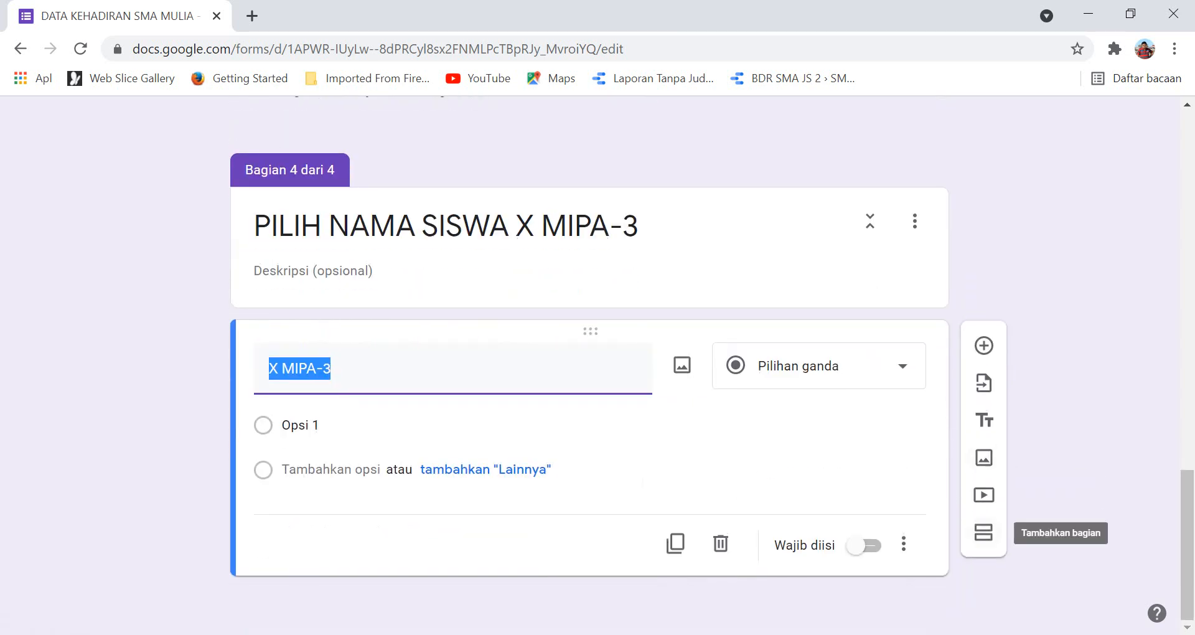
Add a fifth section titled 'KEHADIRAN'.
click(984, 532)
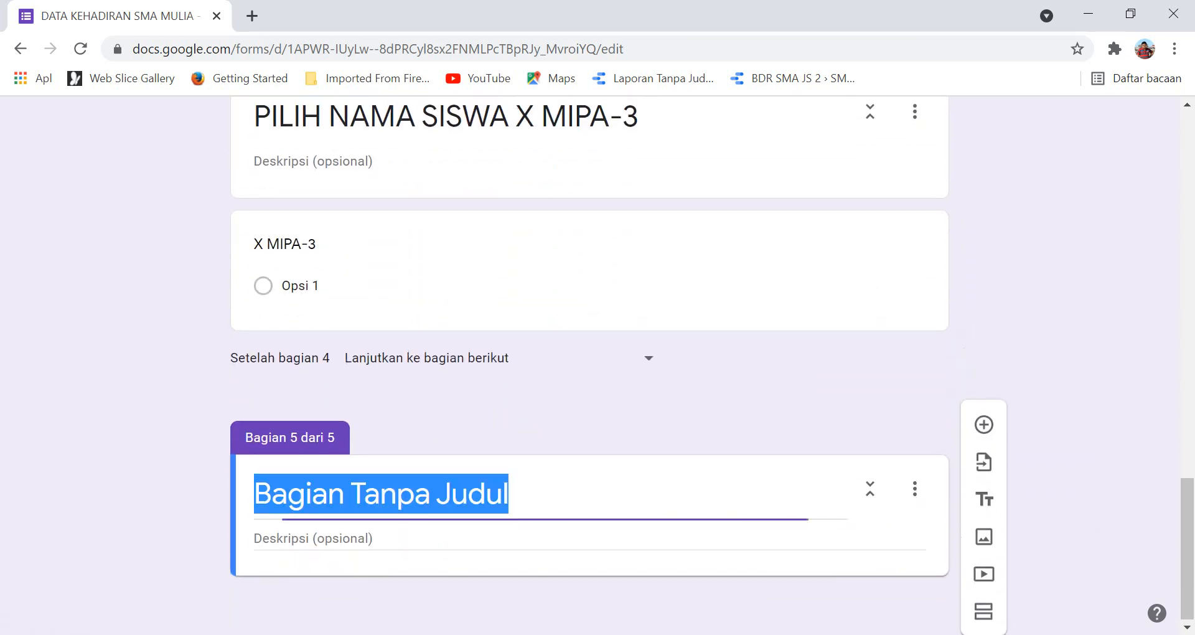
text(KEHAD)
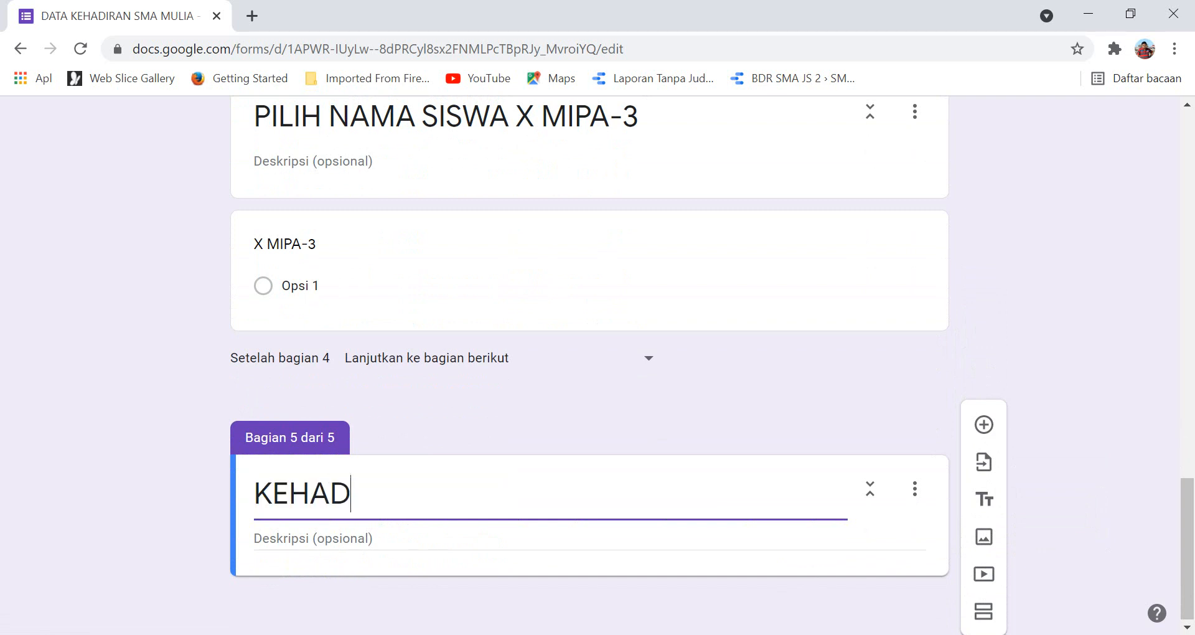
text(IRAB)
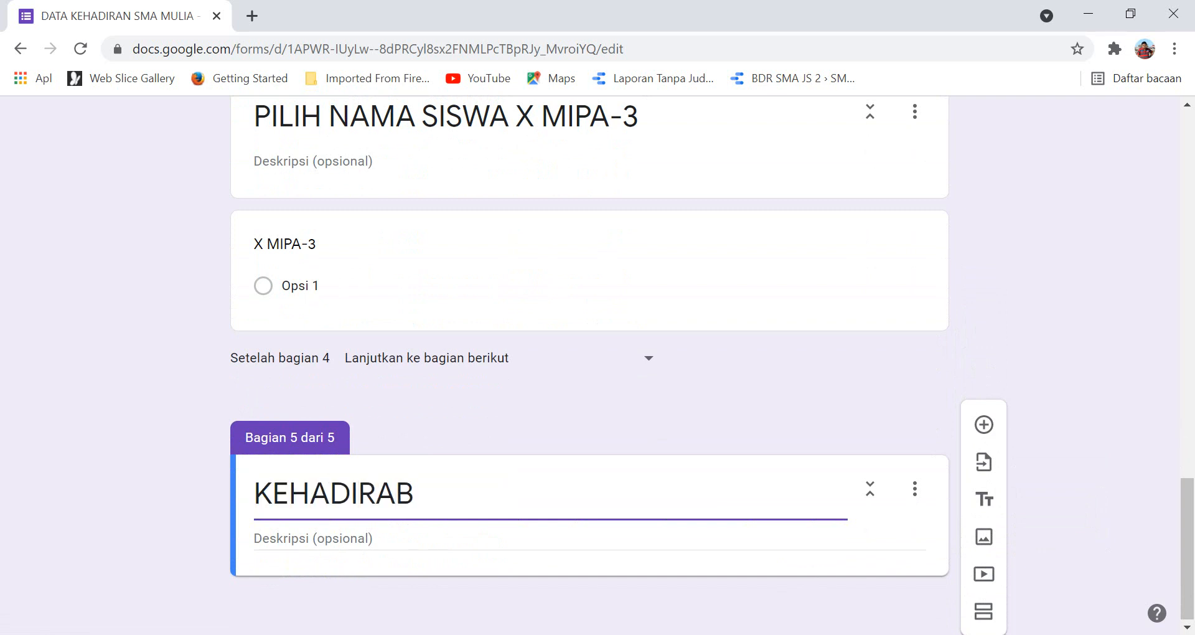
key(BackSpace)
text(N)
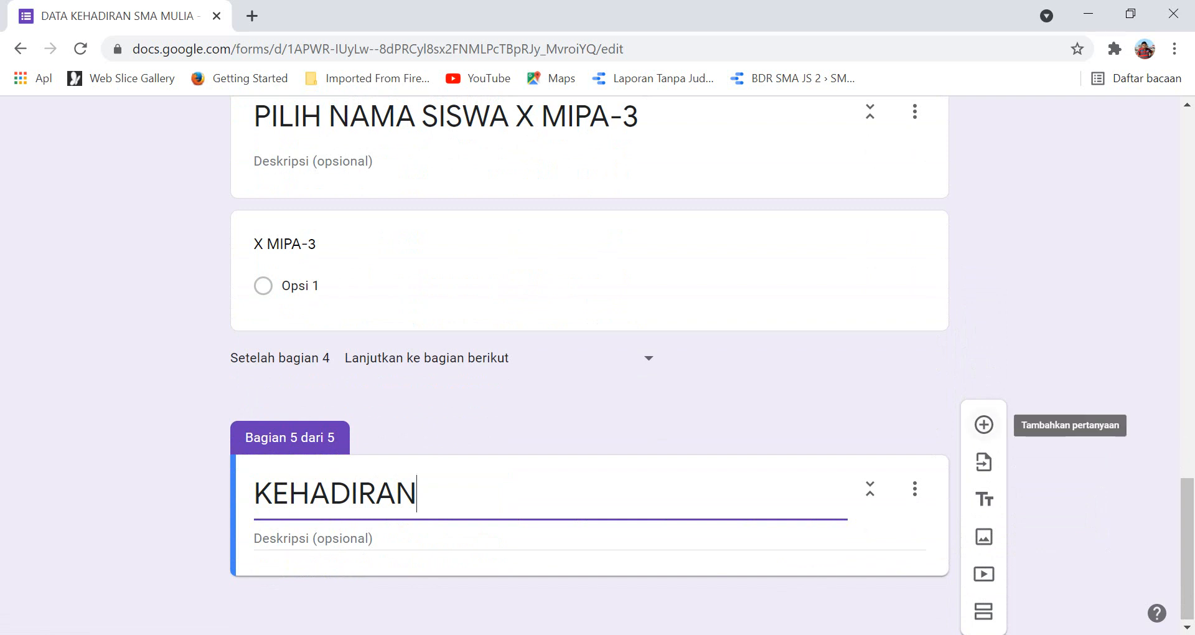
Add a required 'KEHADIRAN' question with options H, S, I and A.
click(984, 425)
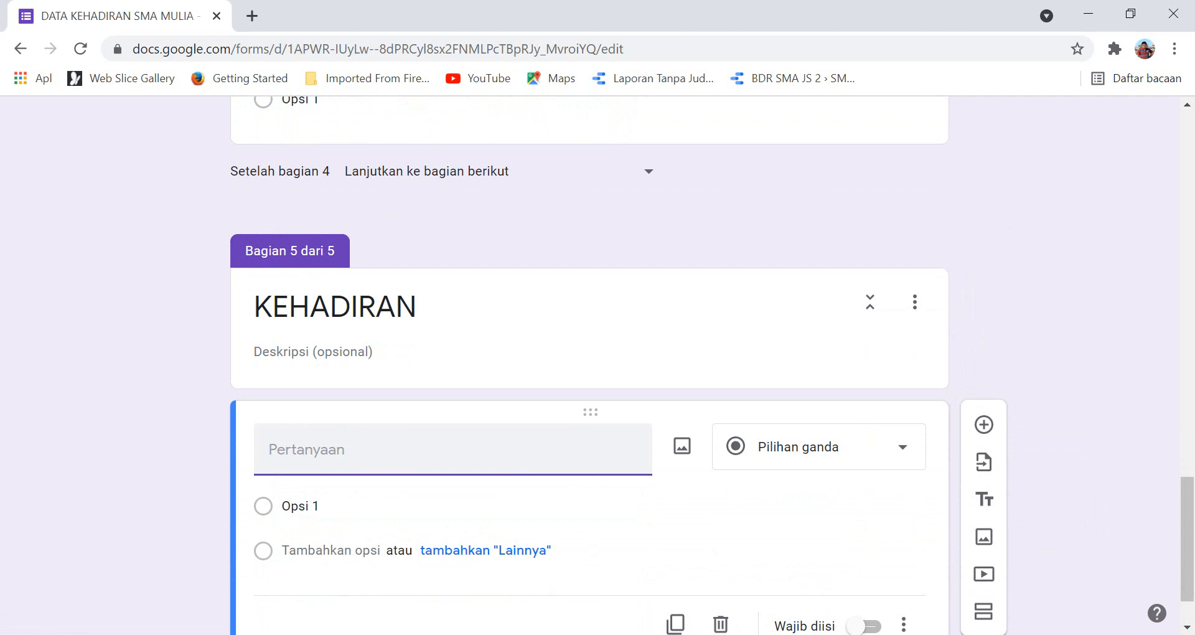
text(KEHADIRAN)
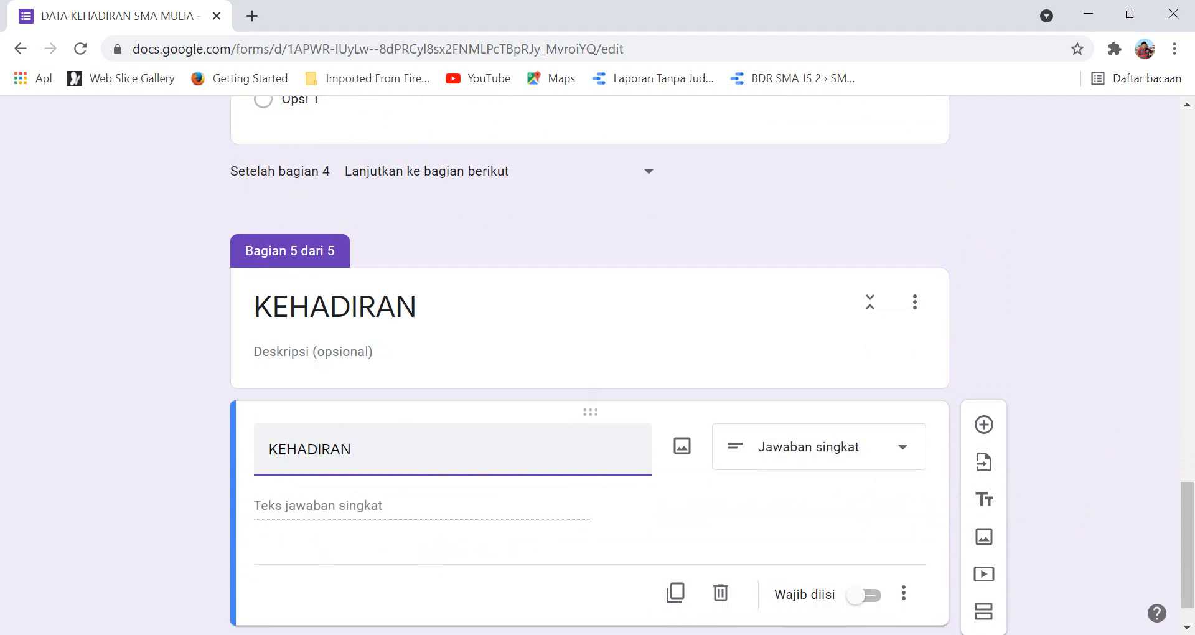
key(Return)
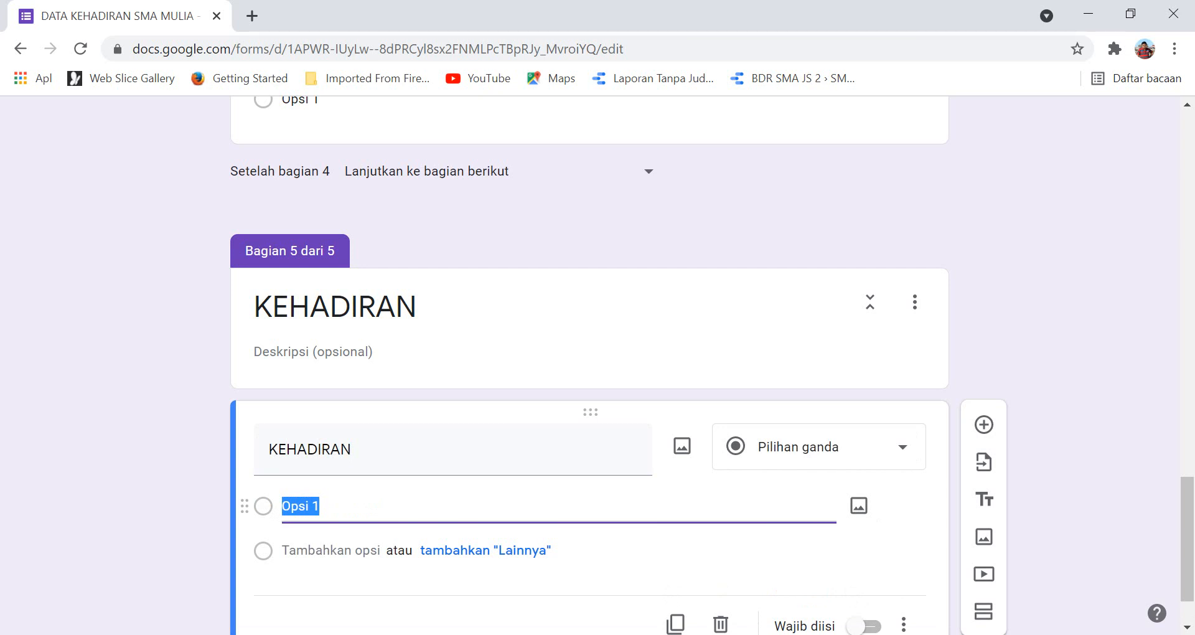
text(H)
key(Return)
text(S)
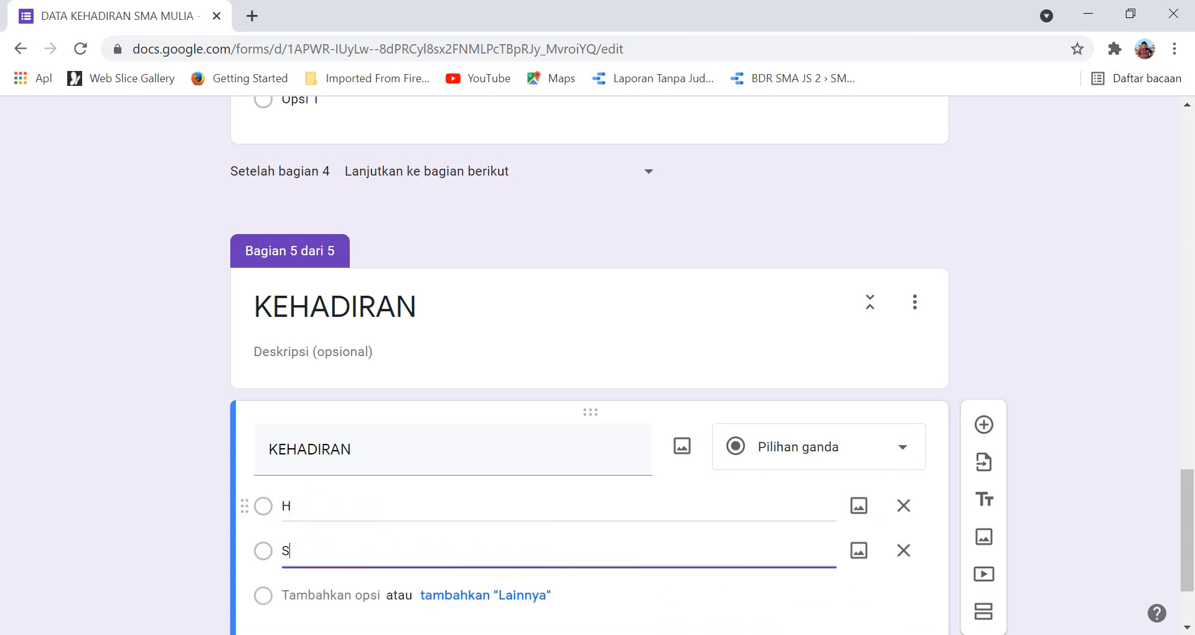
key(Return)
text(I)
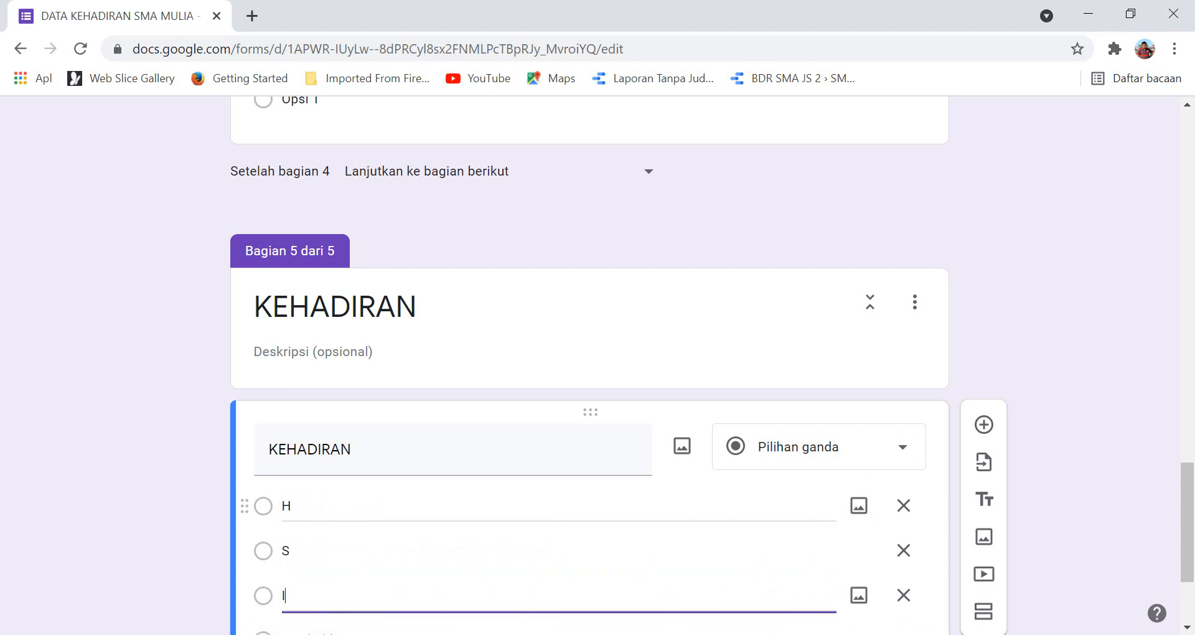
key(Return)
text(A)
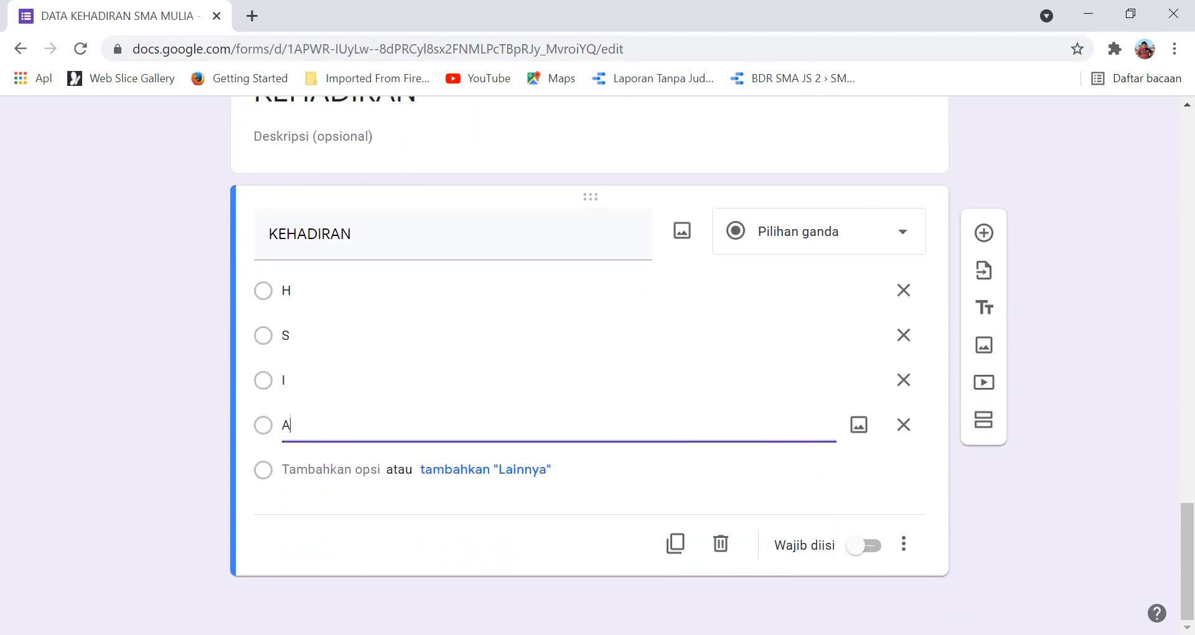
click(864, 545)
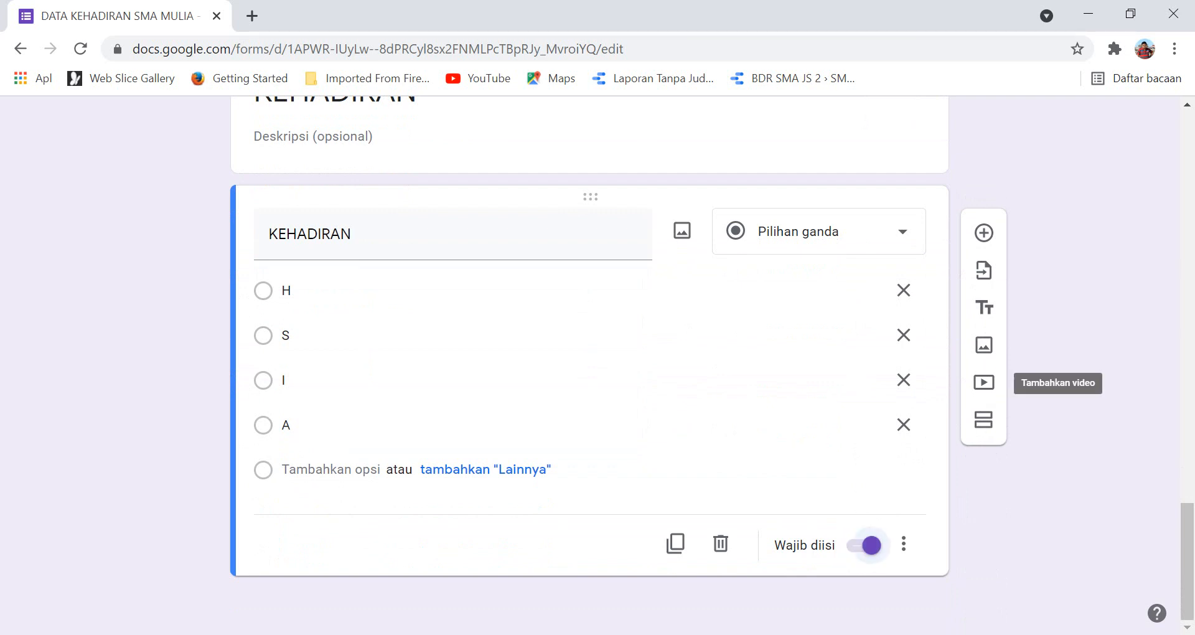
click(984, 232)
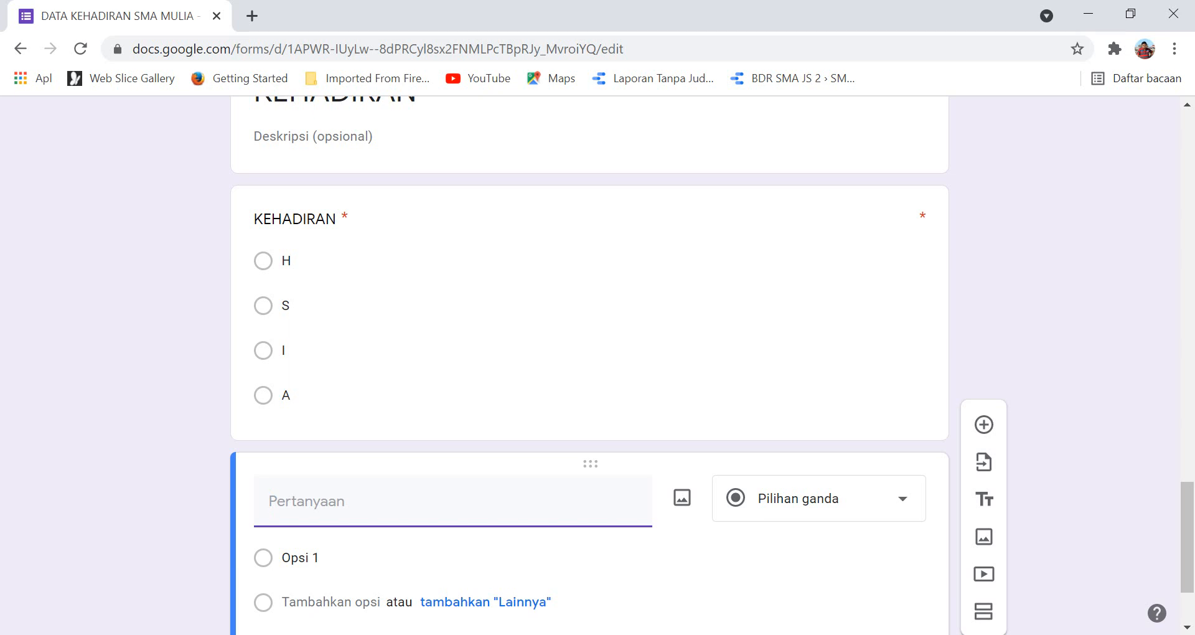
Make 'Upload bukti jika sakit atau Ijin' a file-upload question that saves files to Drive.
text(Upload bukti jika saki)
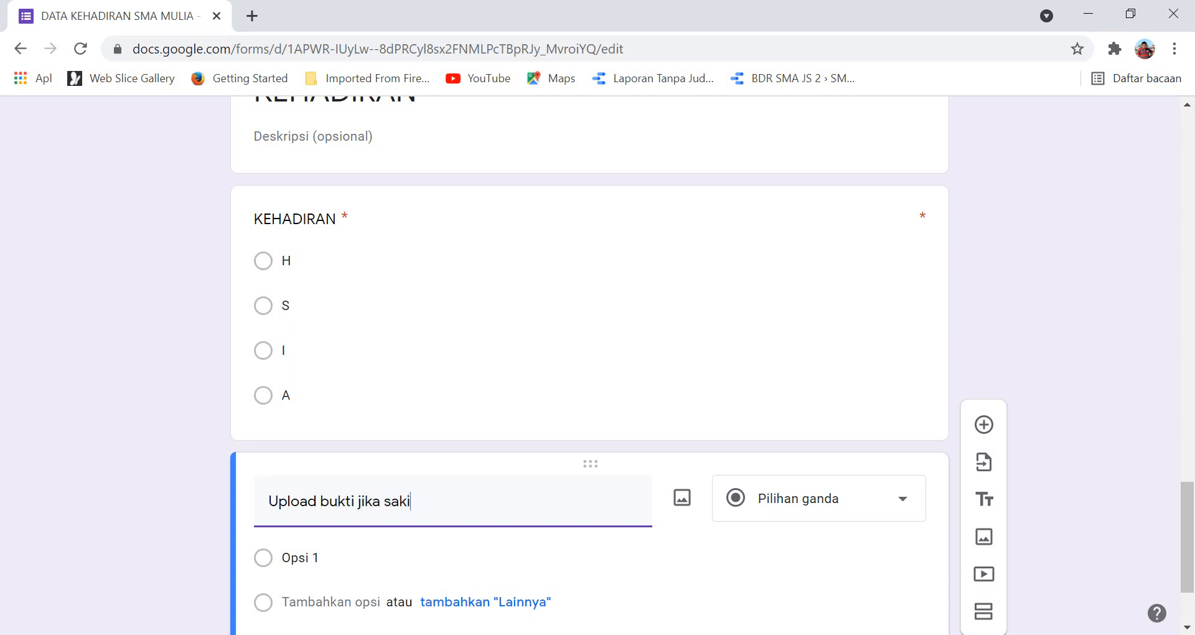
text(t atau Ijin)
click(902, 498)
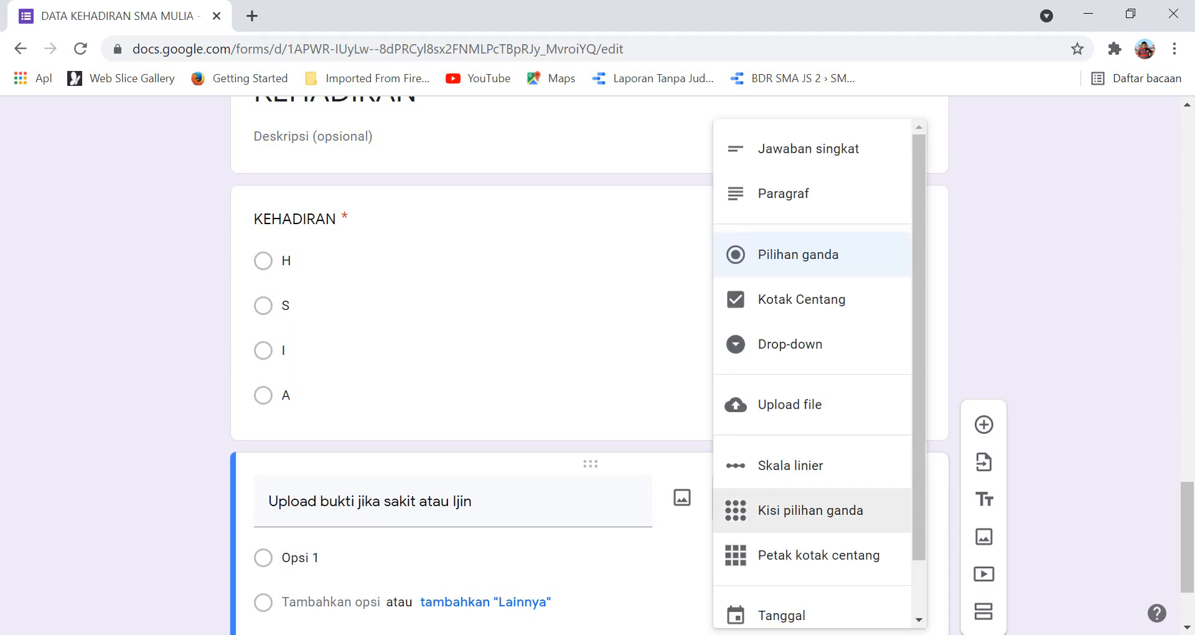
scroll(809, 473, down, 5)
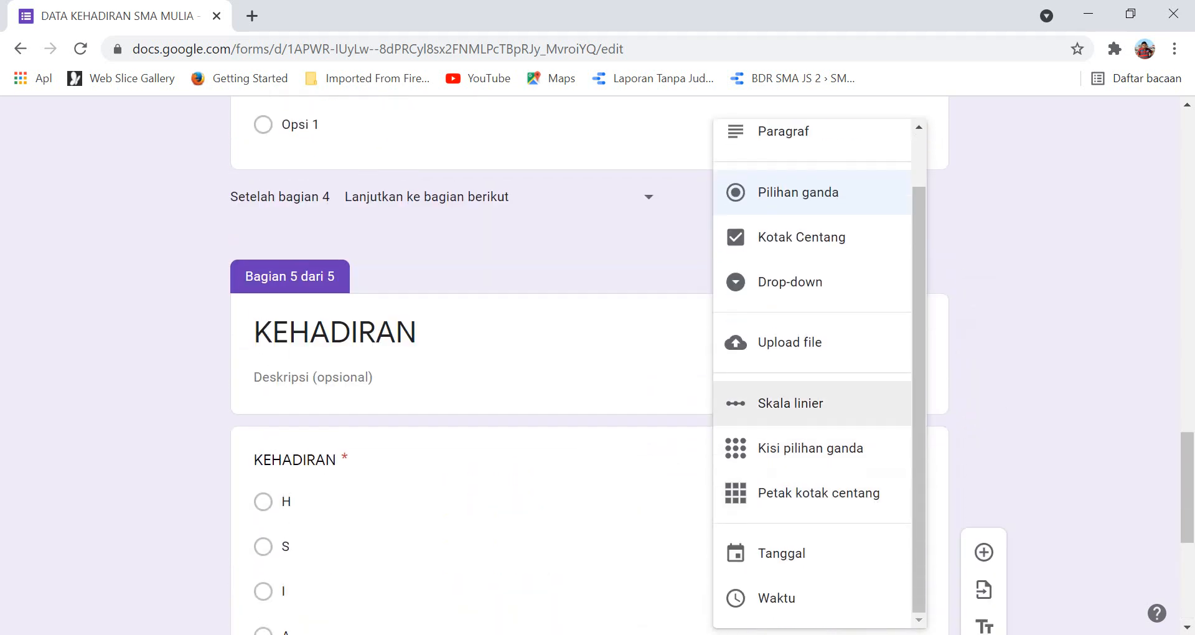
scroll(809, 403, up, 1)
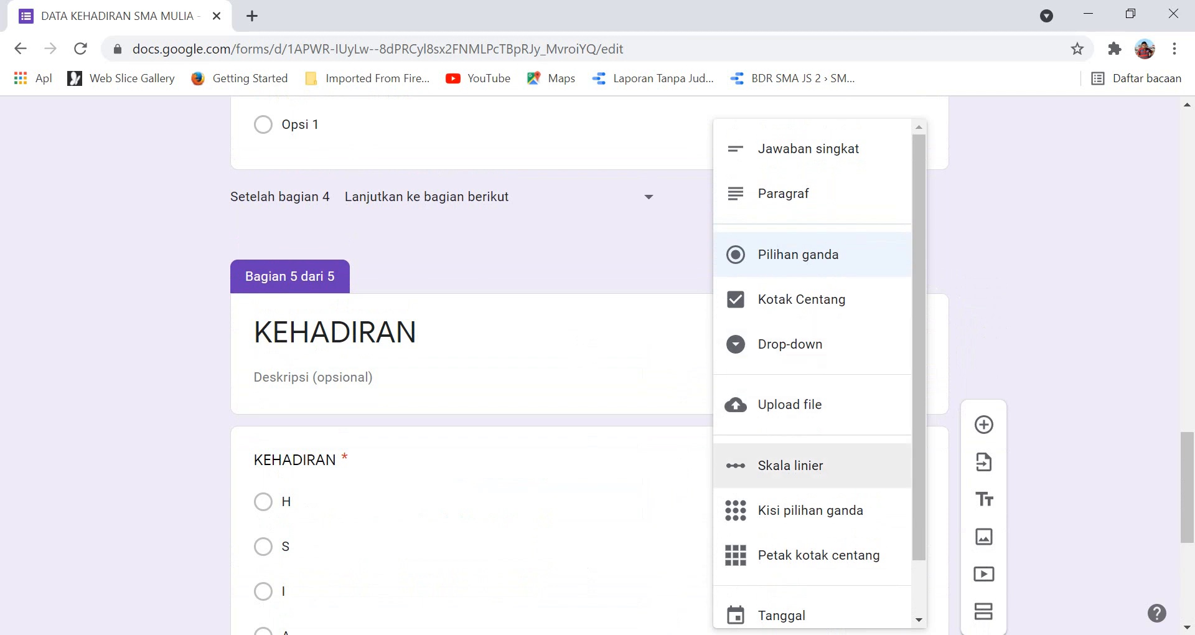
click(789, 405)
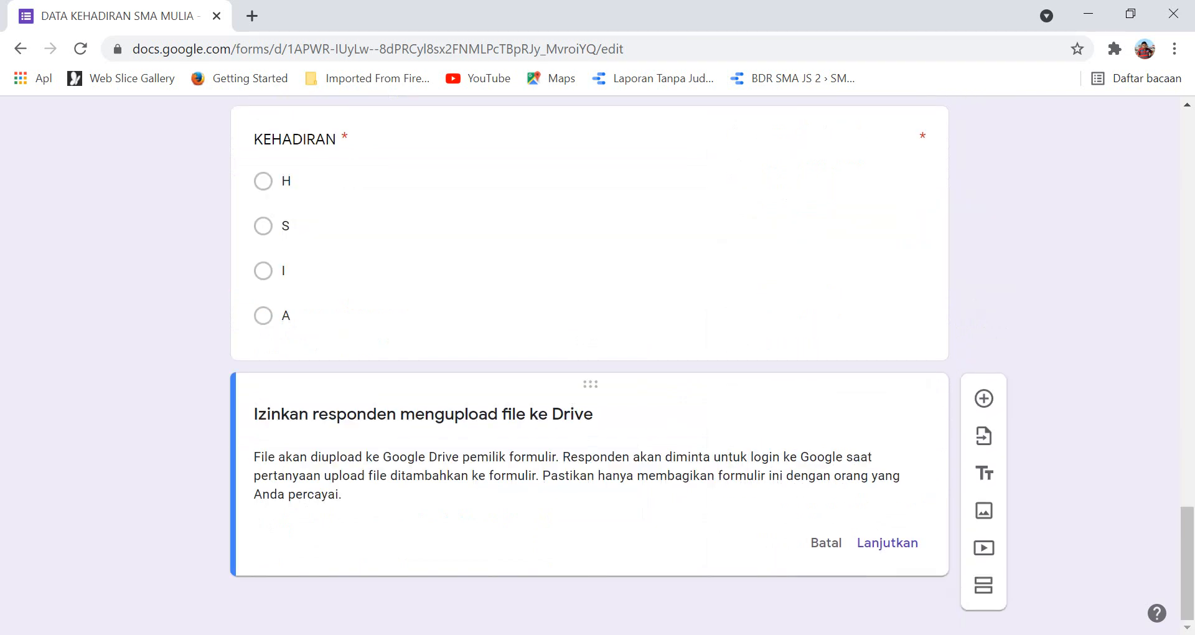
click(887, 542)
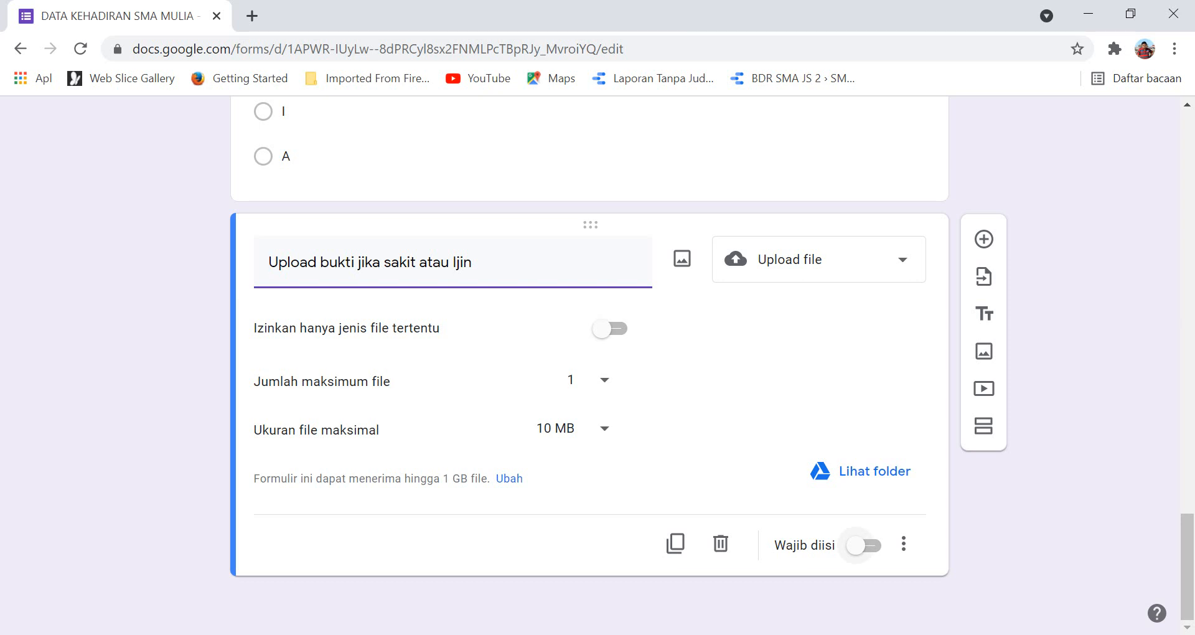
scroll(856, 545, up, 3)
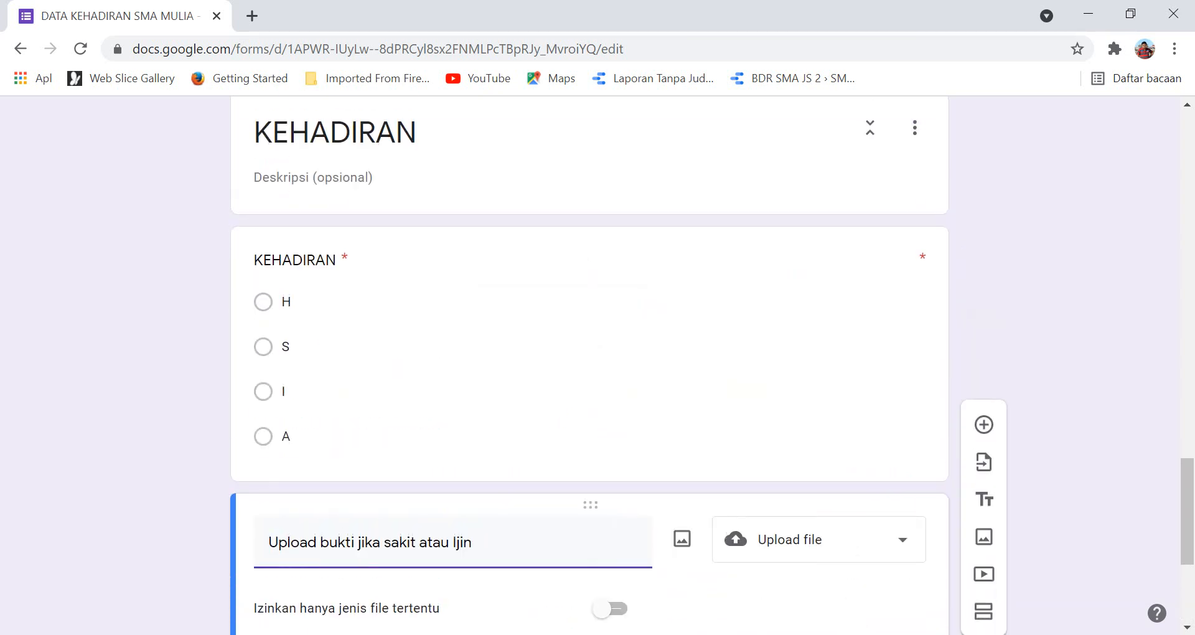
Turn on 'go to section based on answer' for the PILIH KELAS question.
click(622, 435)
scroll(588, 365, up, 15)
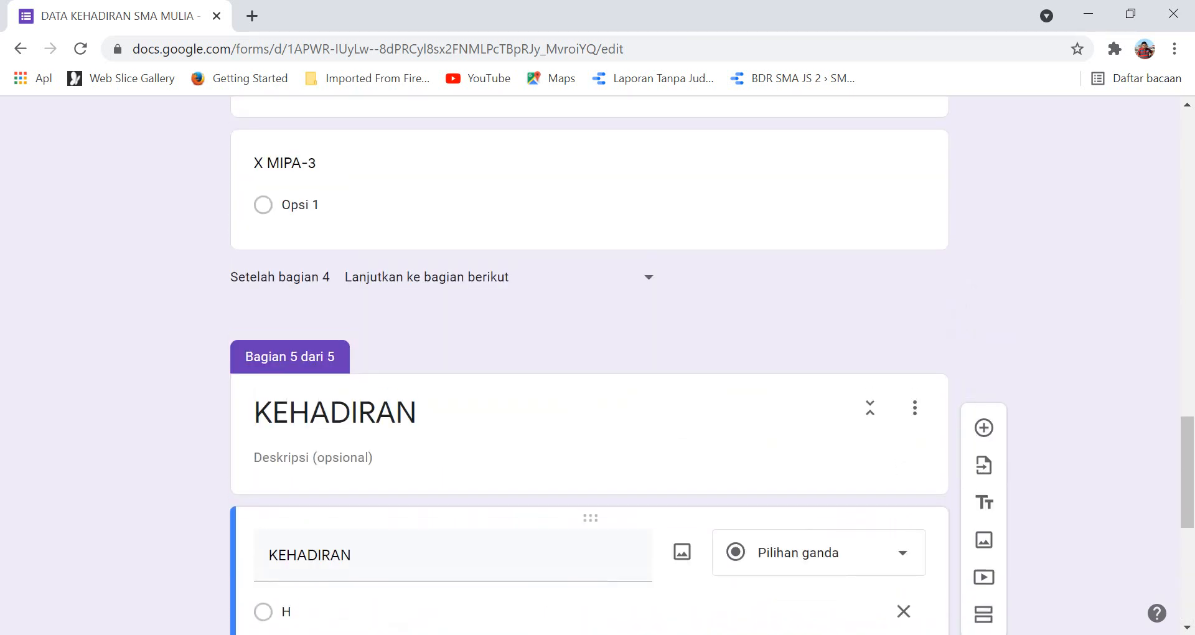
scroll(589, 365, up, 10)
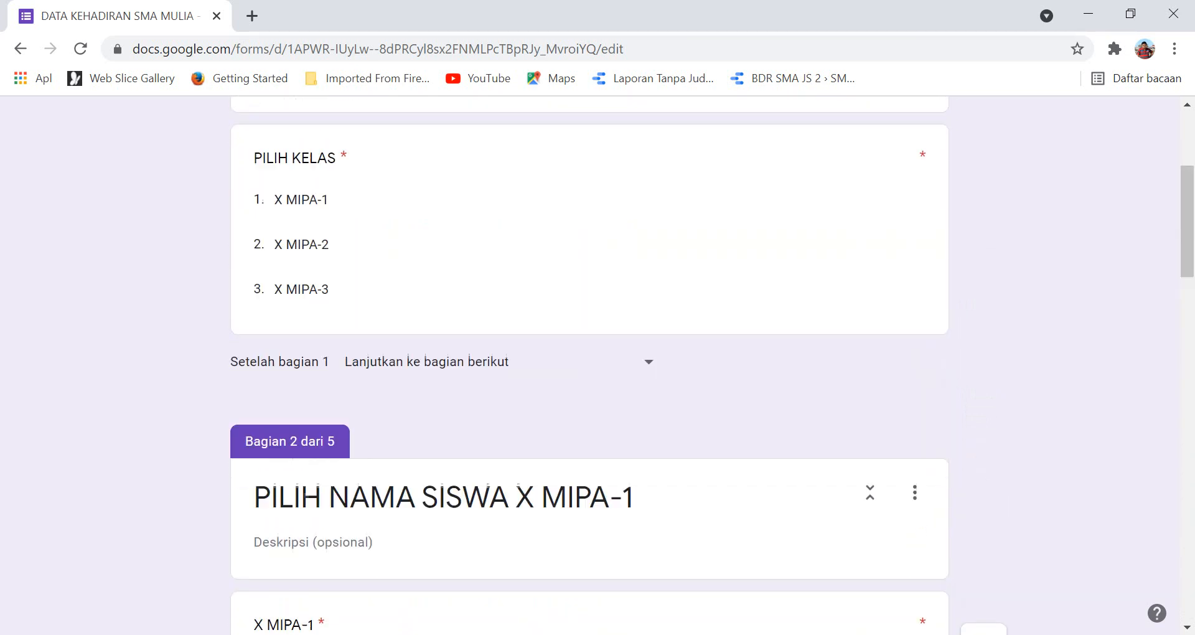
scroll(589, 364, down, 3)
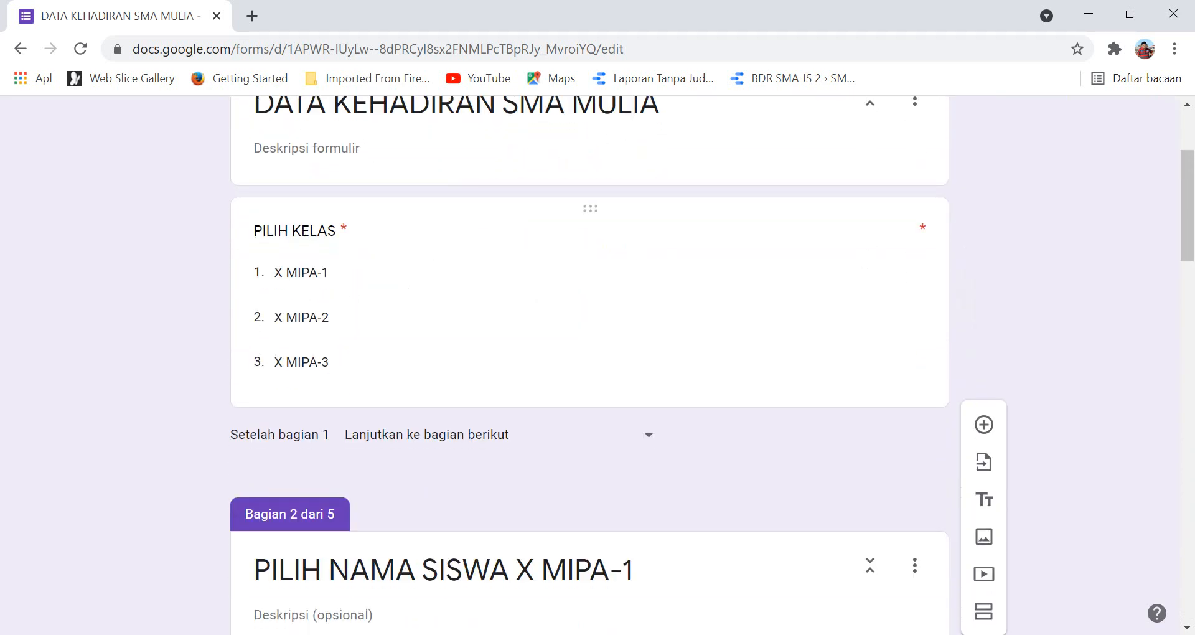
click(301, 273)
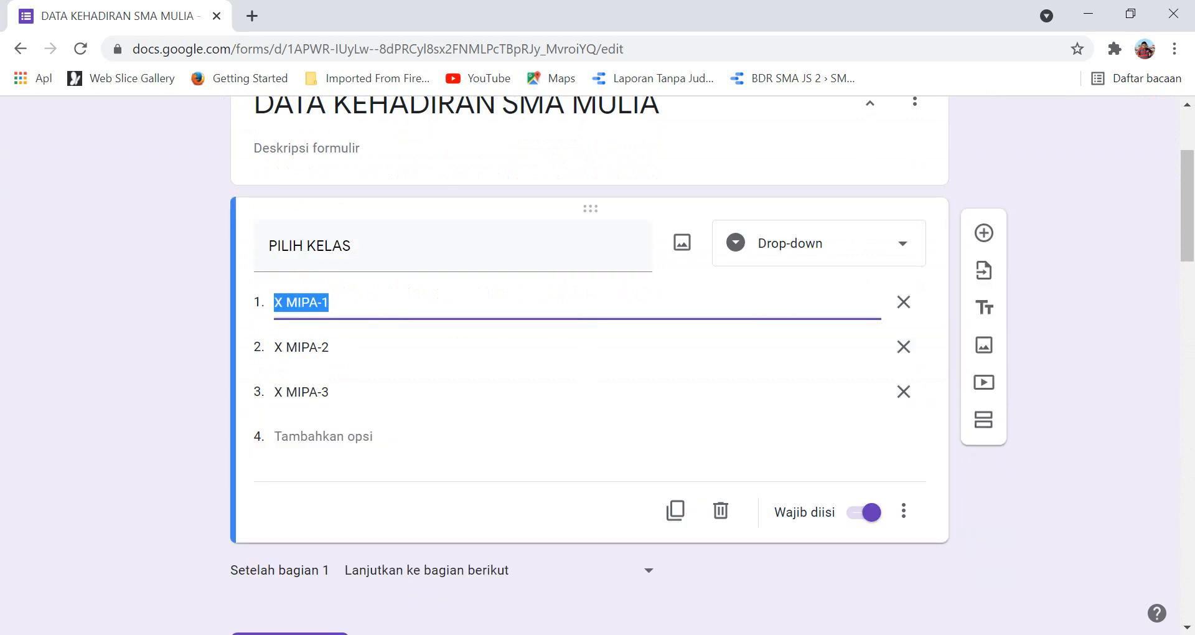
click(903, 511)
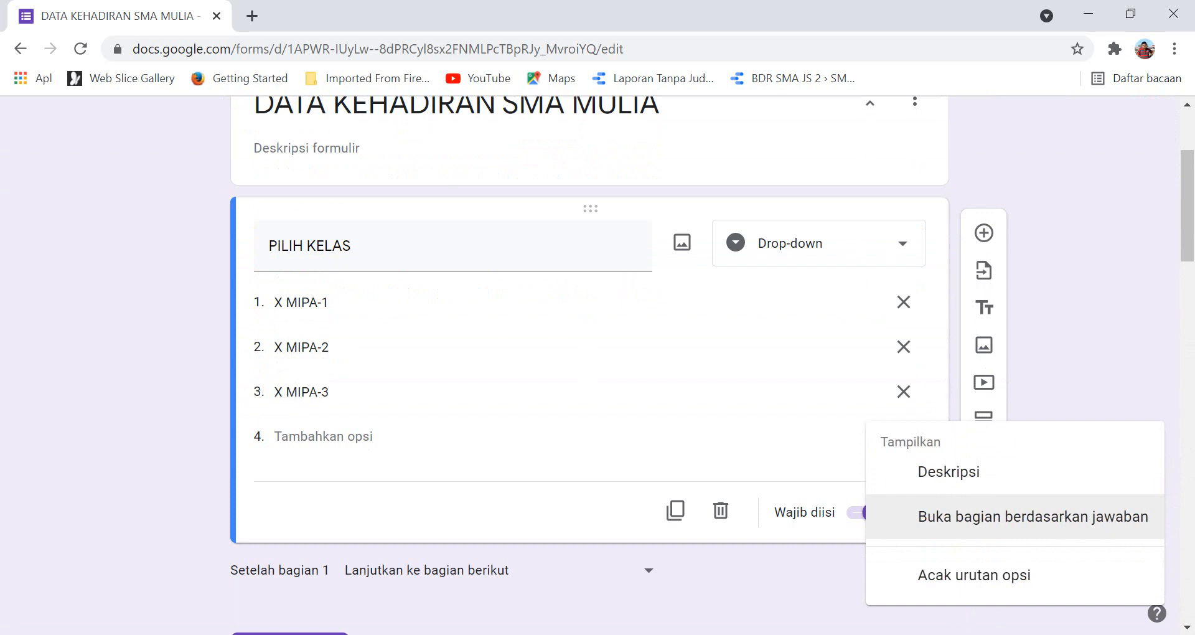
click(1033, 517)
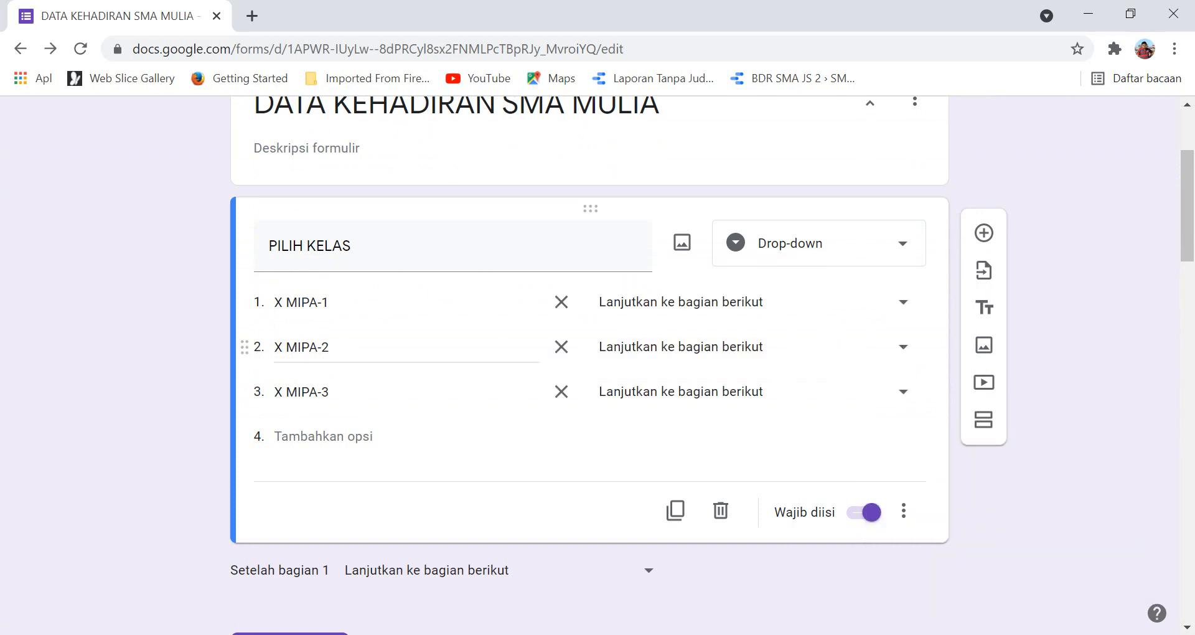
Route X MIPA-1 to section 2, X MIPA-2 to section 3 and X MIPA-3 to section 4.
click(903, 302)
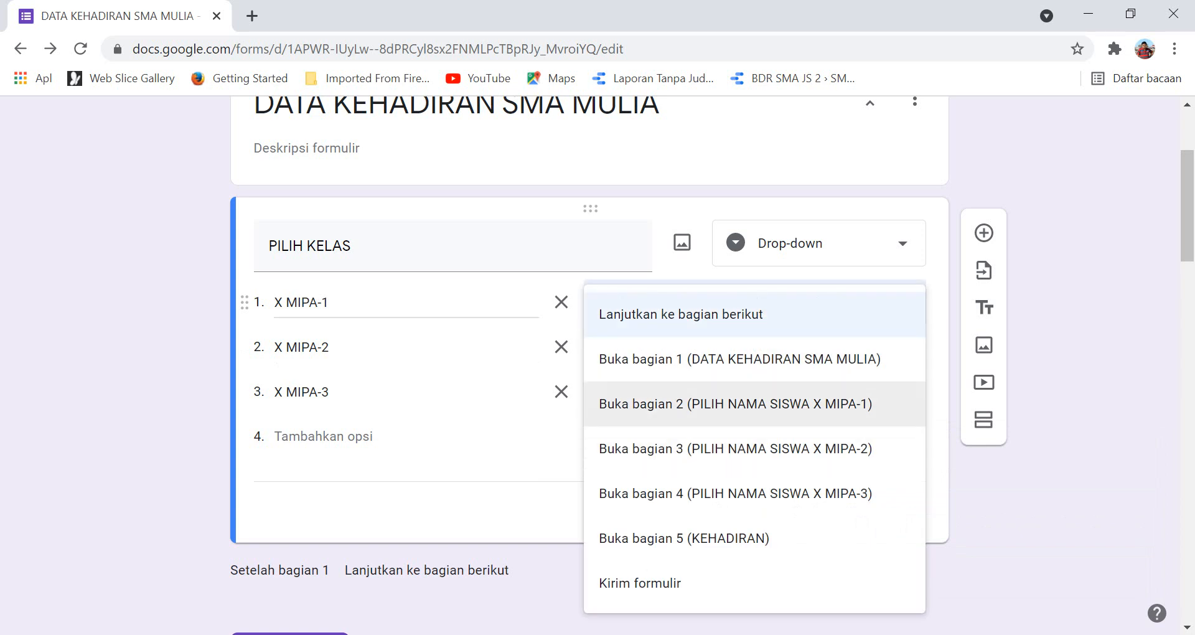
click(734, 403)
click(809, 346)
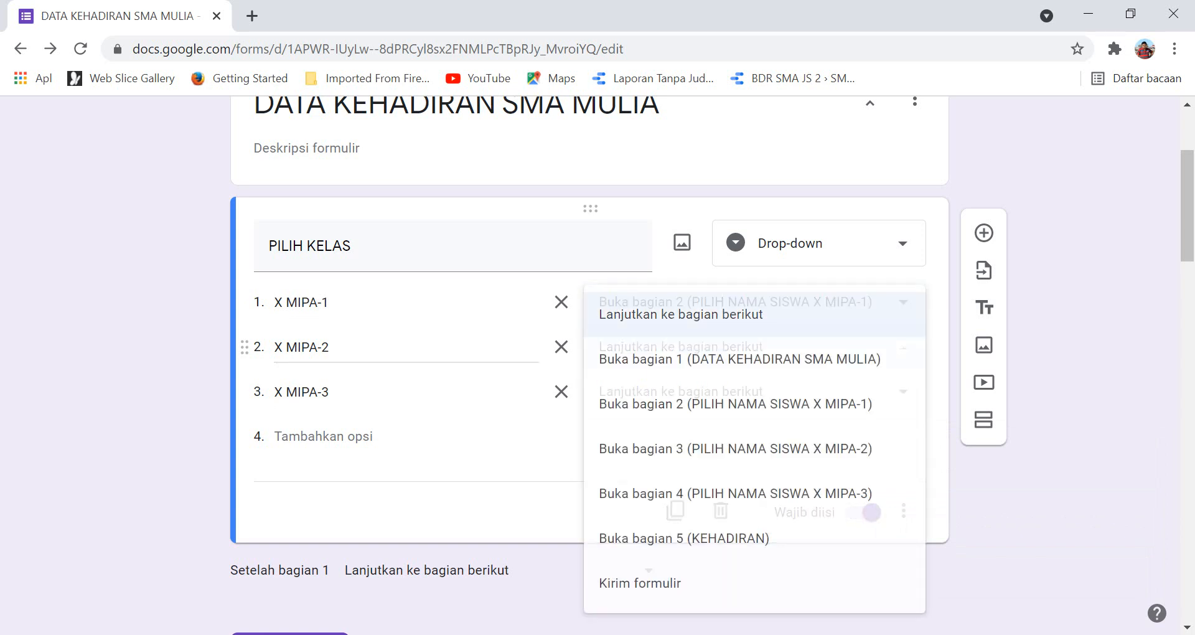
click(607, 449)
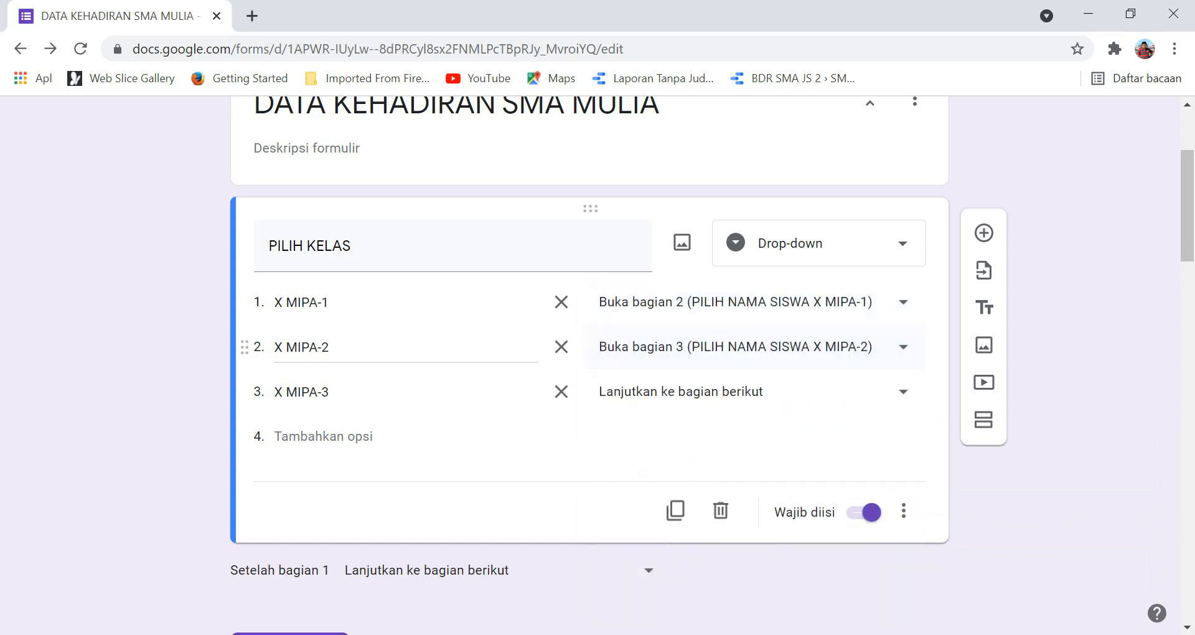
click(684, 392)
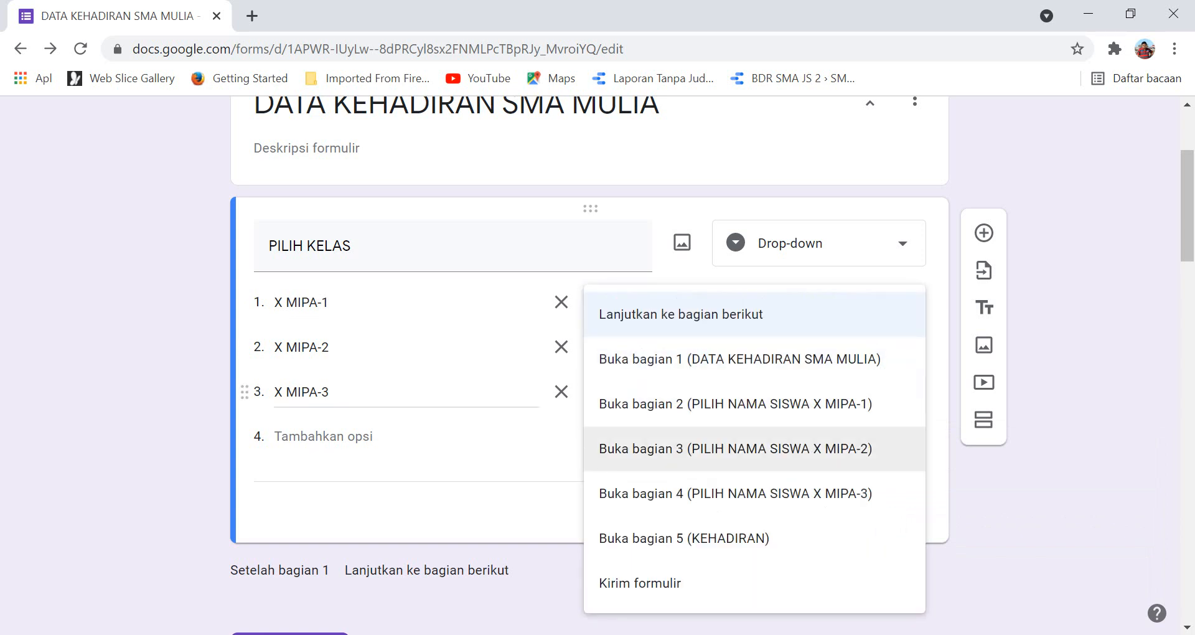
click(685, 493)
scroll(590, 373, down, 5)
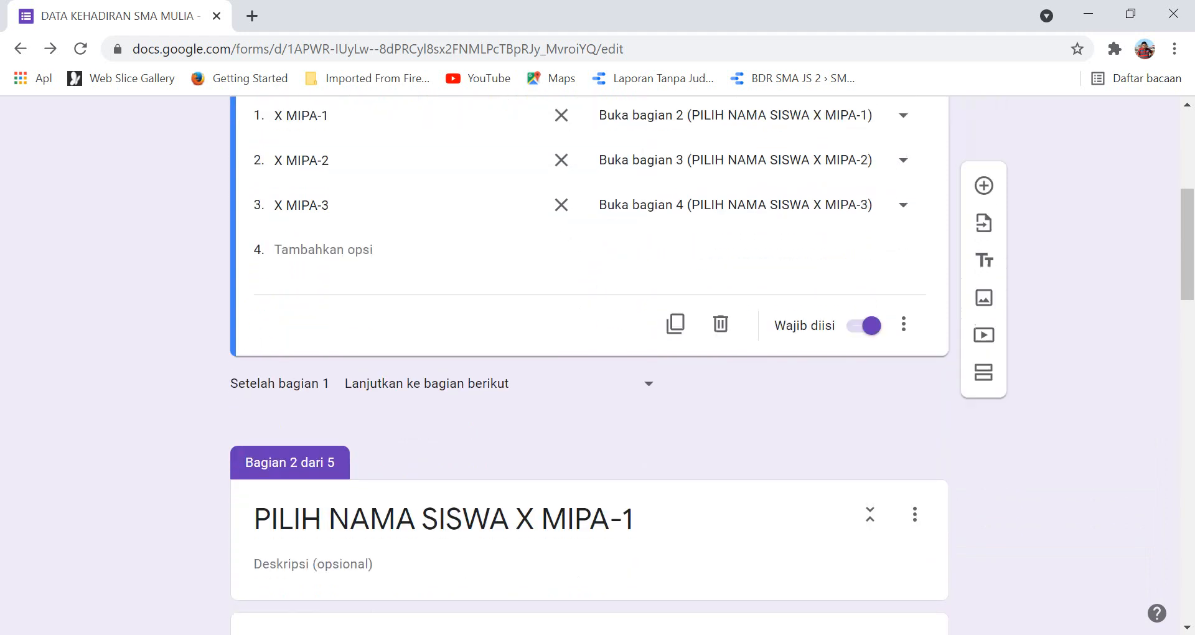
scroll(590, 374, up, 5)
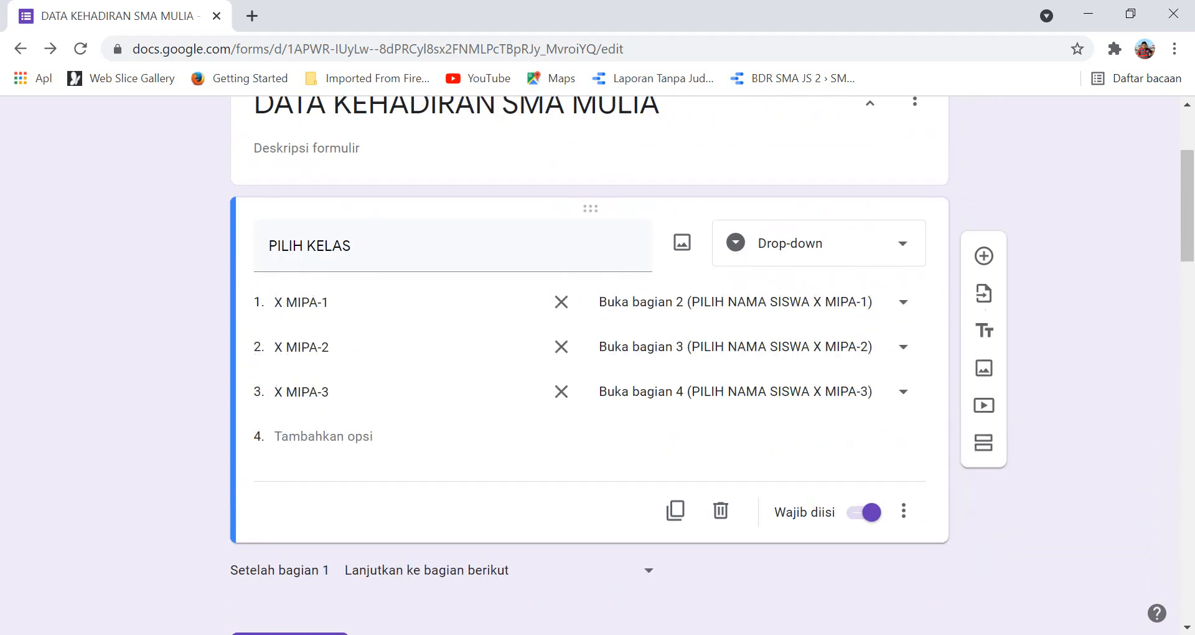
scroll(590, 373, down, 3)
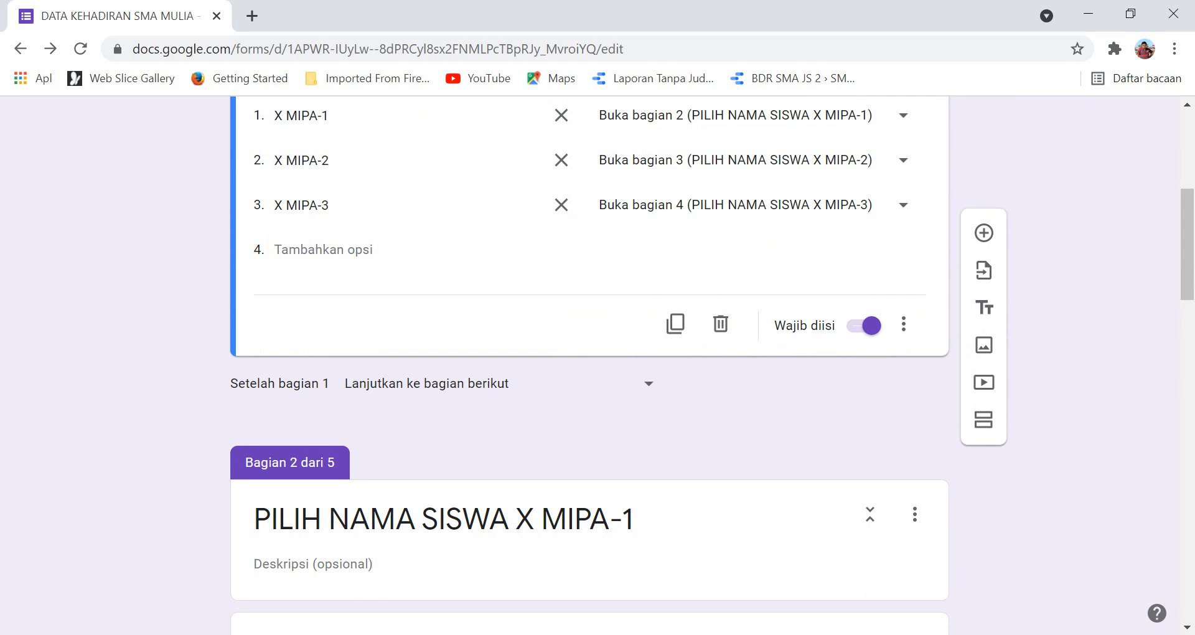
scroll(590, 373, down, 1)
scroll(590, 374, up, 4)
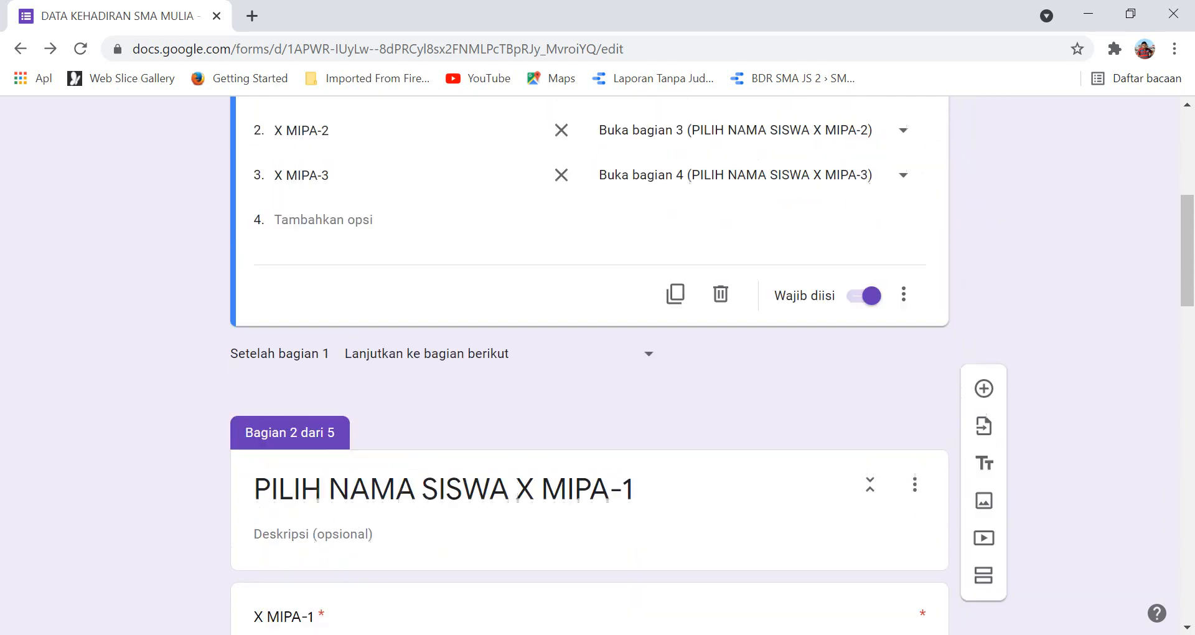
scroll(590, 373, down, 3)
scroll(590, 373, up, 4)
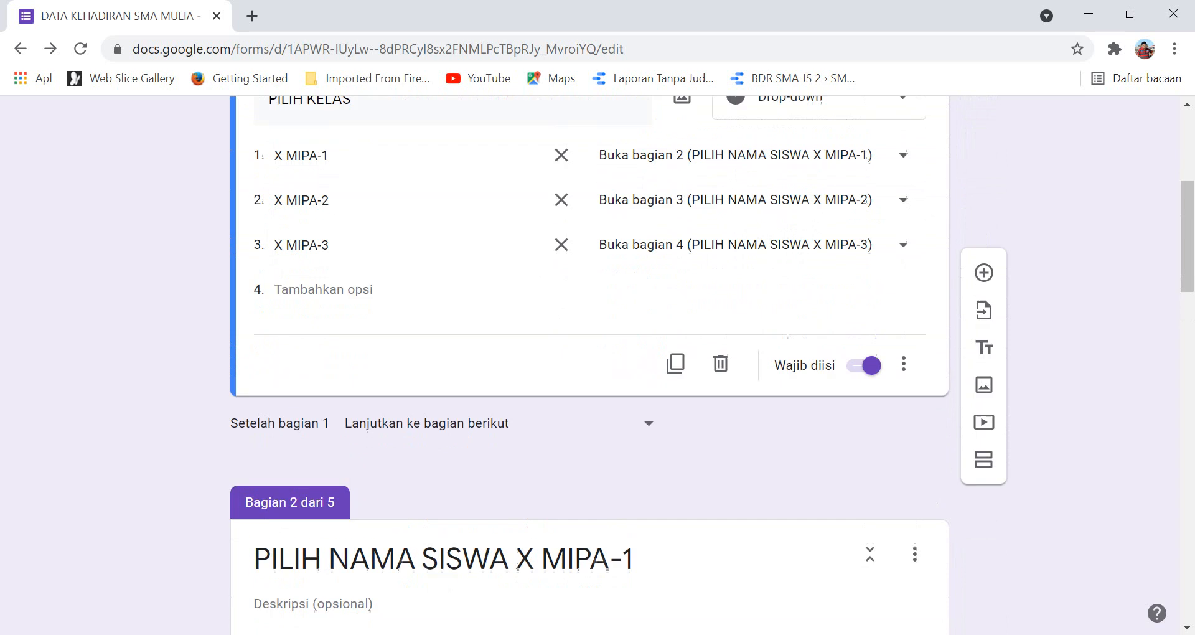
scroll(590, 373, down, 2)
scroll(590, 373, down, 3)
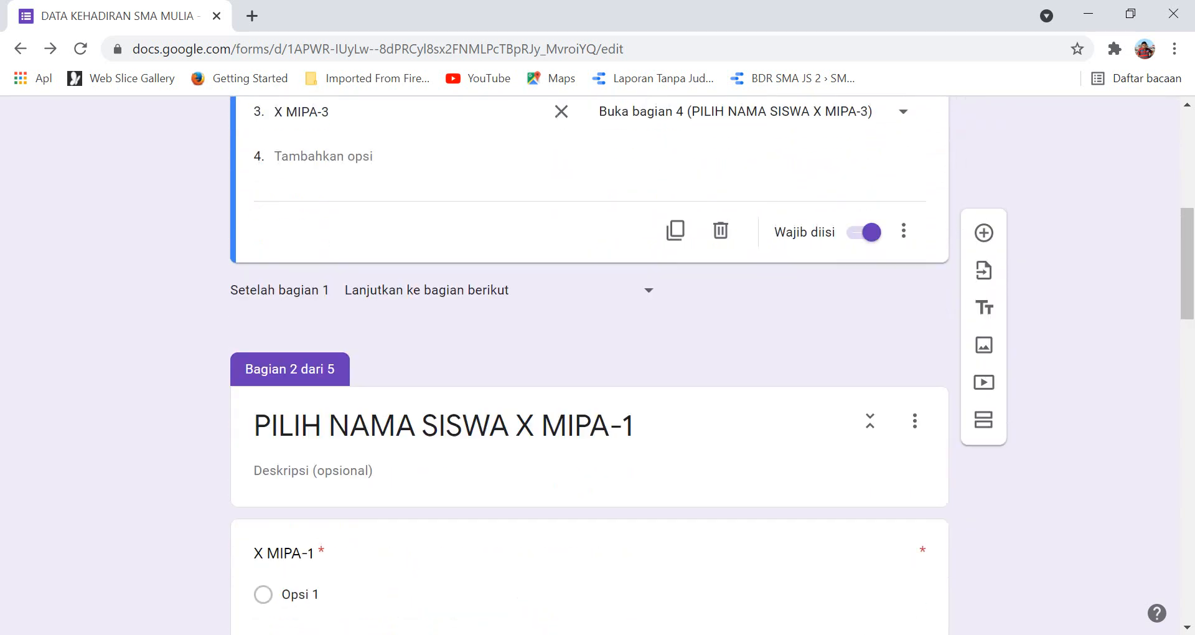
scroll(590, 373, down, 3)
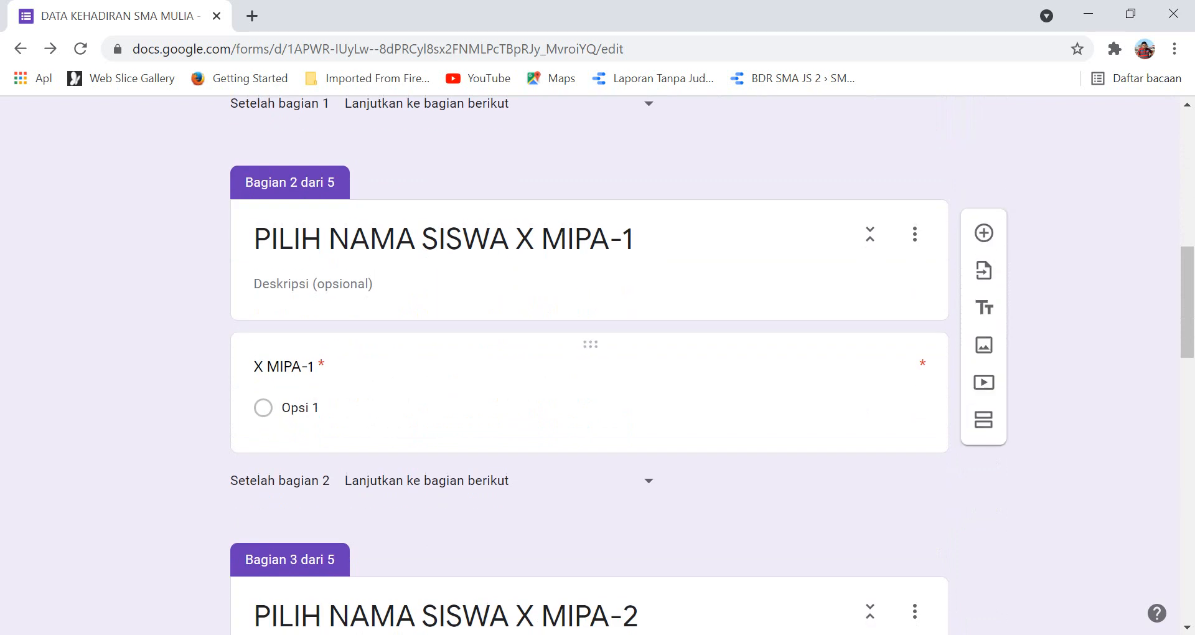
scroll(590, 367, down, 1)
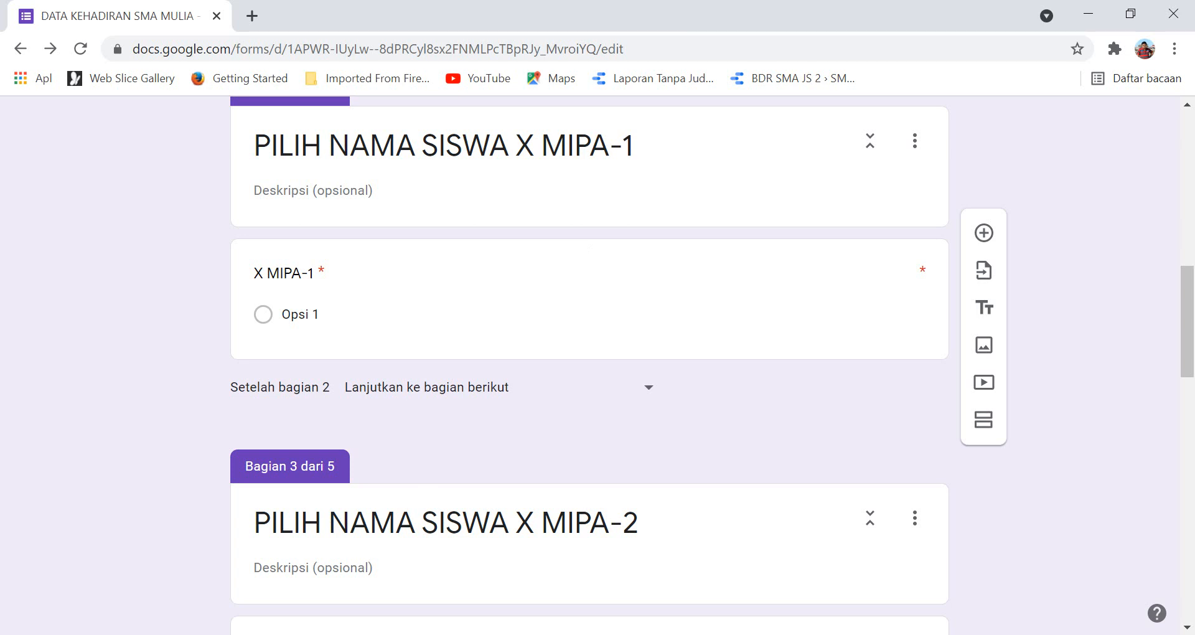
In the attendance workbook's X MIPA-1 sheet, check the student number stored in A7.
key(alt+Tab)
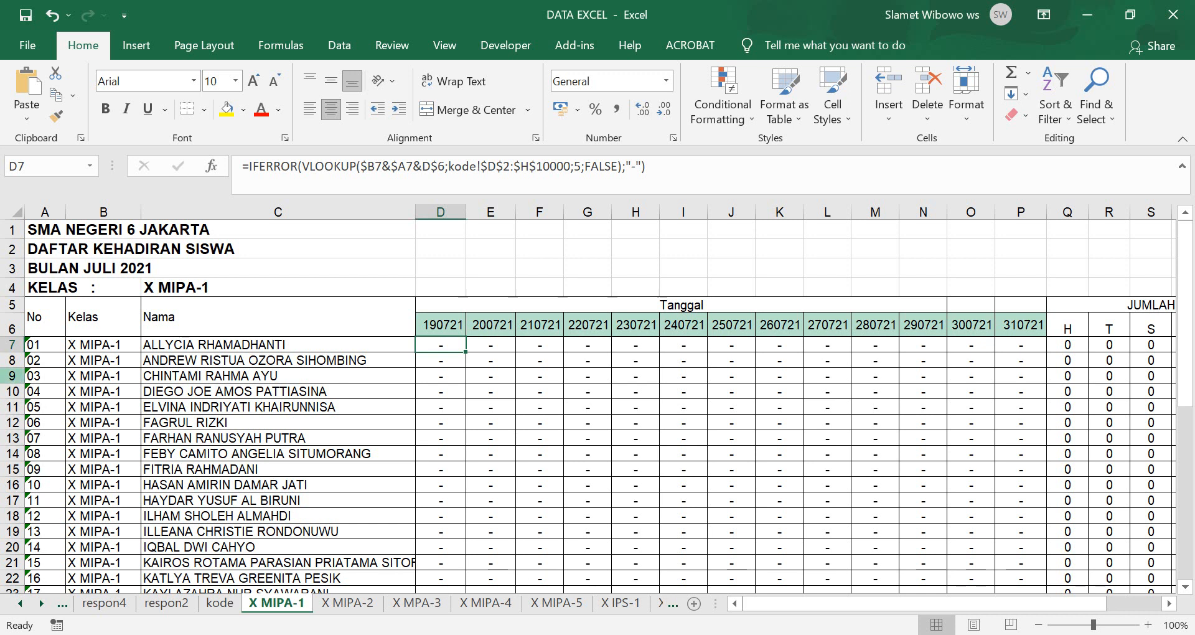
click(45, 344)
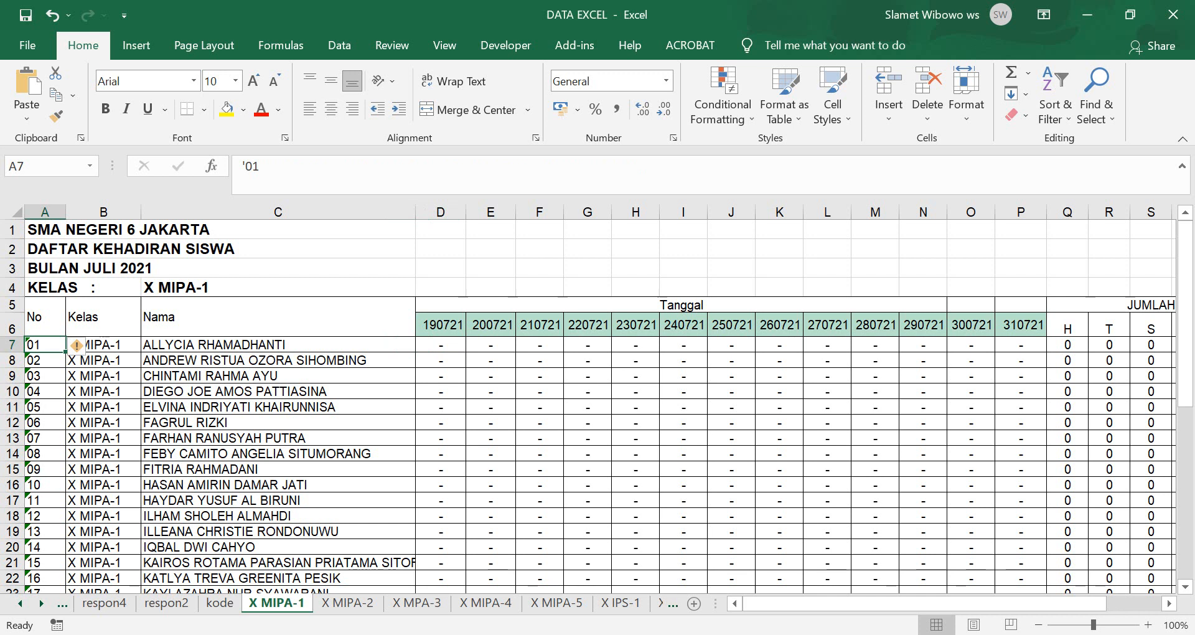
scroll(596, 406, down, 4)
scroll(596, 406, up, 4)
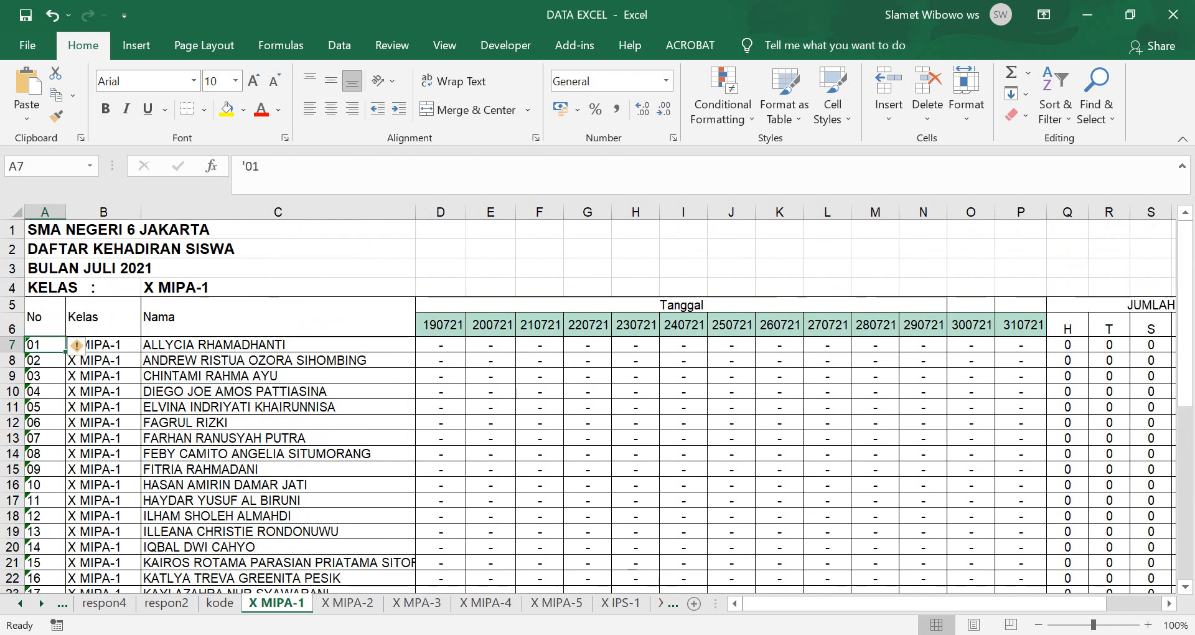
drag(871, 603, 926, 603)
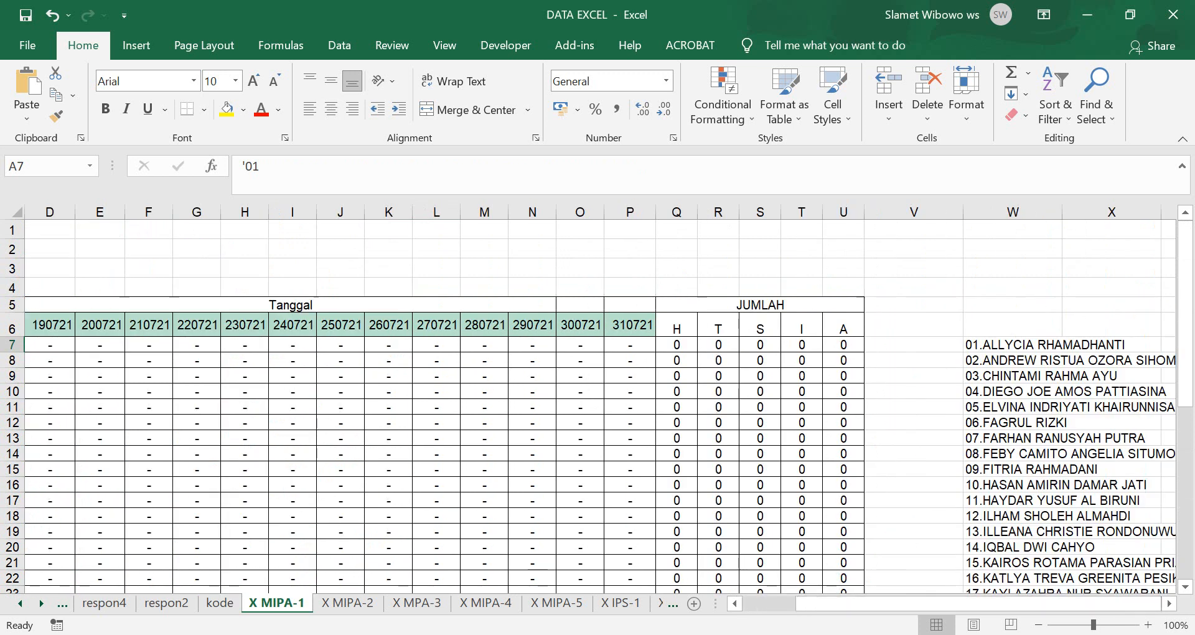
Enter =A7&"."&C7 in W7 to join the student number and name with a period.
click(1013, 345)
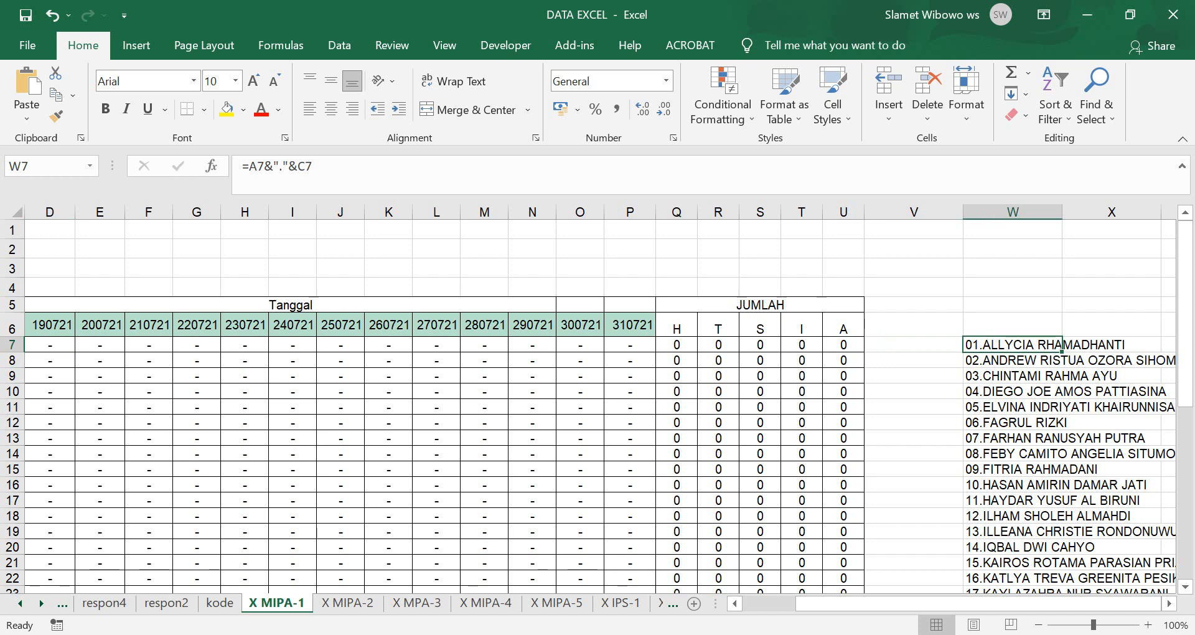
text(+)
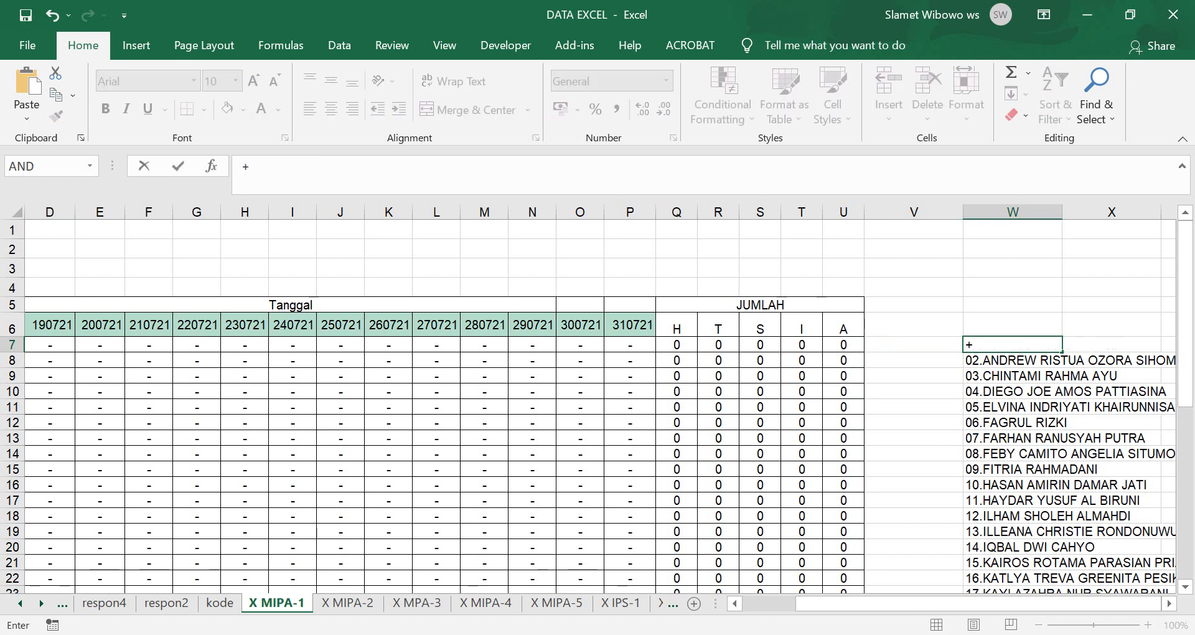
key(BackSpace)
text(=)
key(Left)
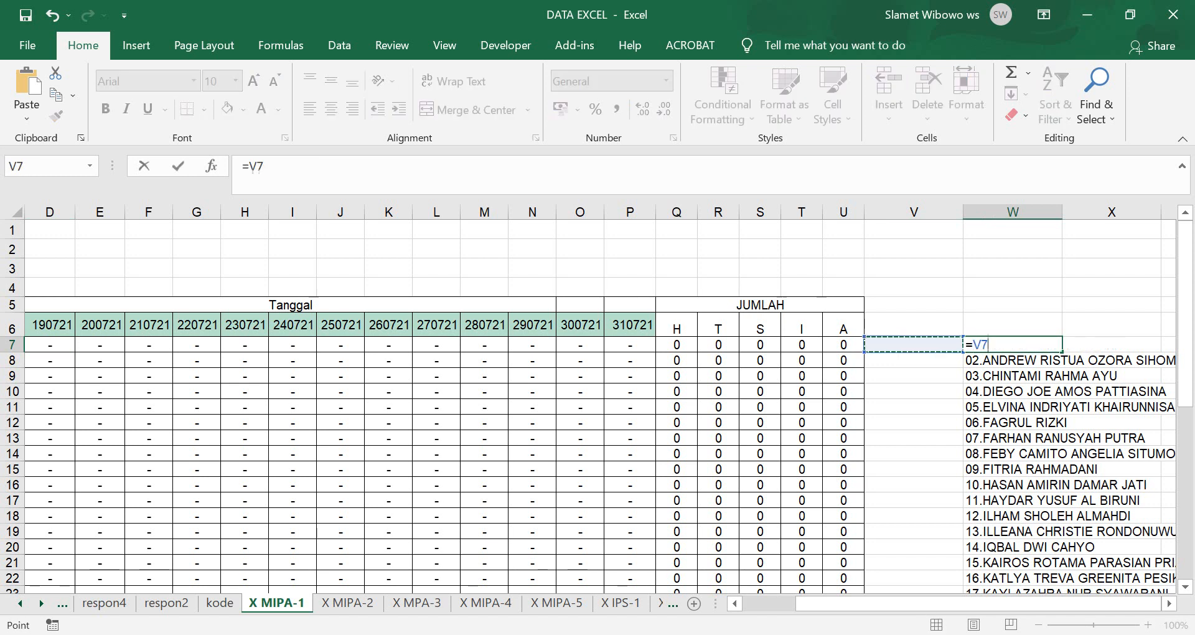
key(Left)
key(Left)
key(Left)
key(Left)
key(Left)
key(Left)
key(Left)
key(Left)
key(Left)
key(Left)
key(Left)
key(Left)
key(Left)
key(Left)
key(Left)
key(Left)
key(Left)
key(Left)
key(Left)
key(Left)
key(Left)
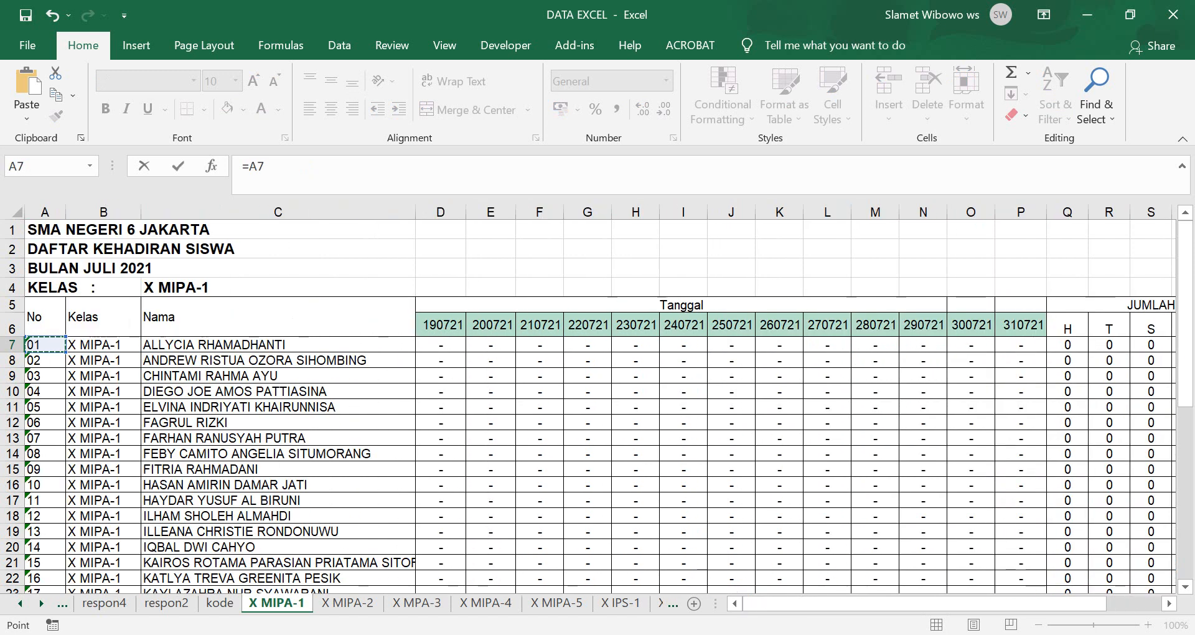
text(&"")
click(274, 166)
text(."&)
click(279, 344)
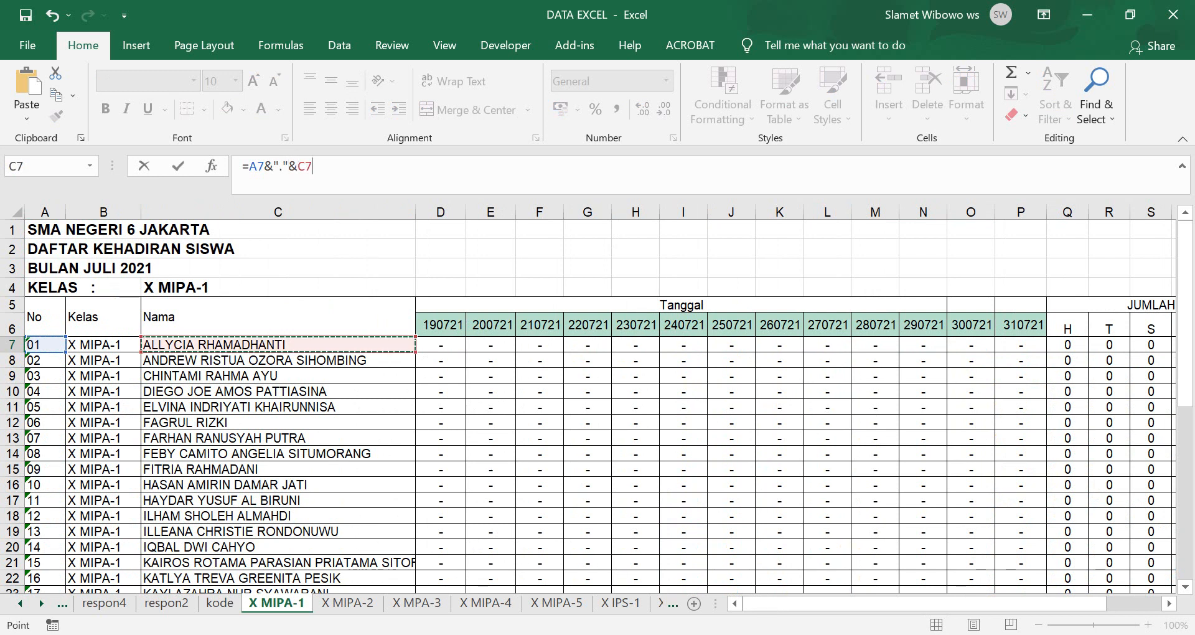
key(Return)
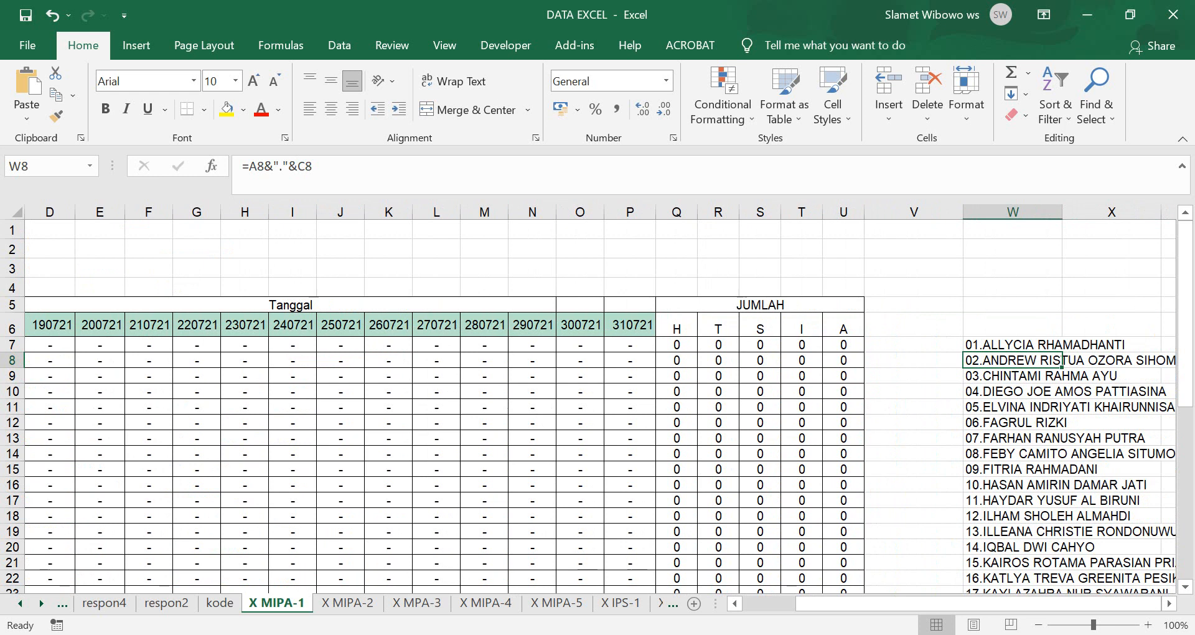
Fill the W7 formula down through W46 and copy the 40-entry numbered name list.
click(1012, 345)
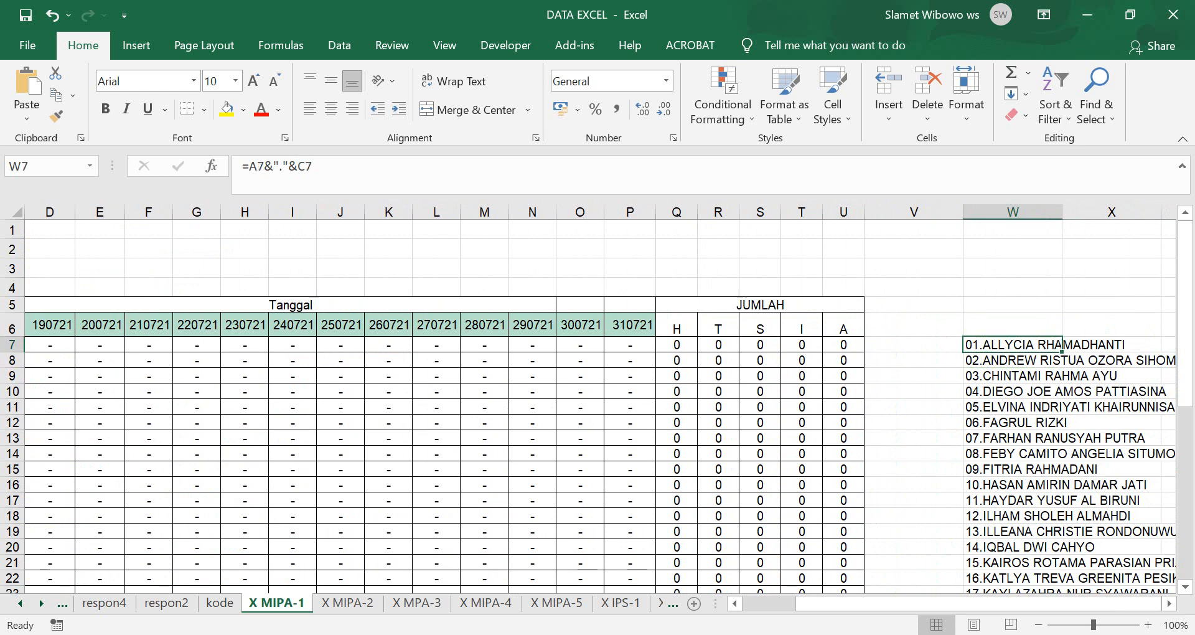
key(ctrl+c)
scroll(596, 405, down, 8)
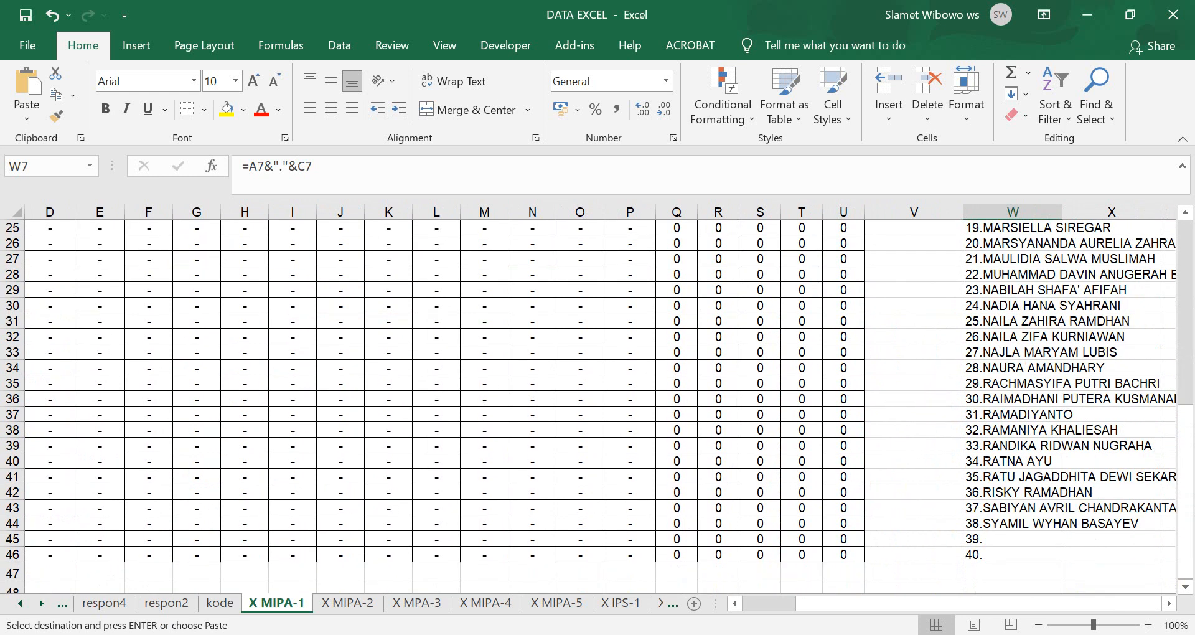
key(ctrl+shift+Down)
key(ctrl+v)
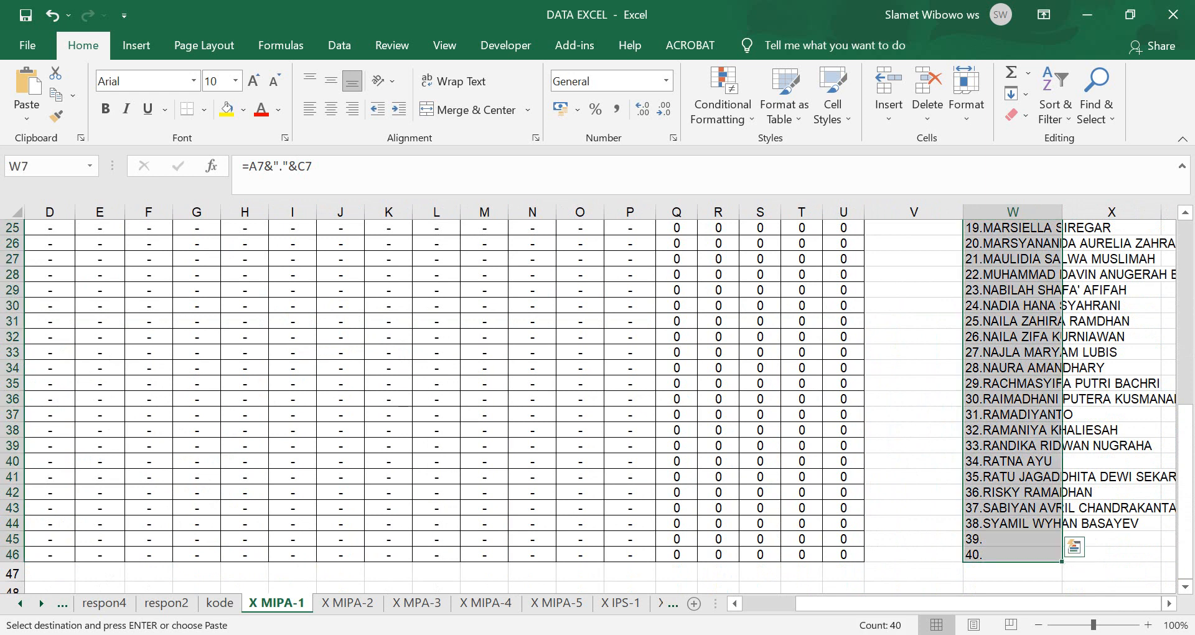
scroll(597, 404, up, 7)
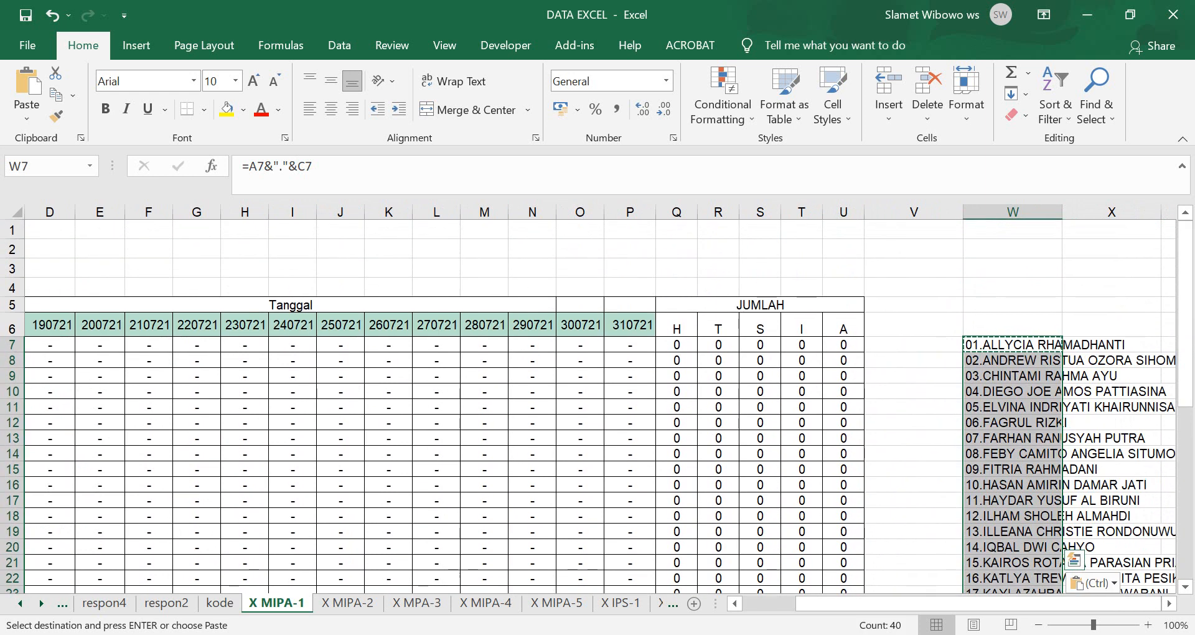
scroll(597, 404, down, 2)
scroll(596, 405, down, 7)
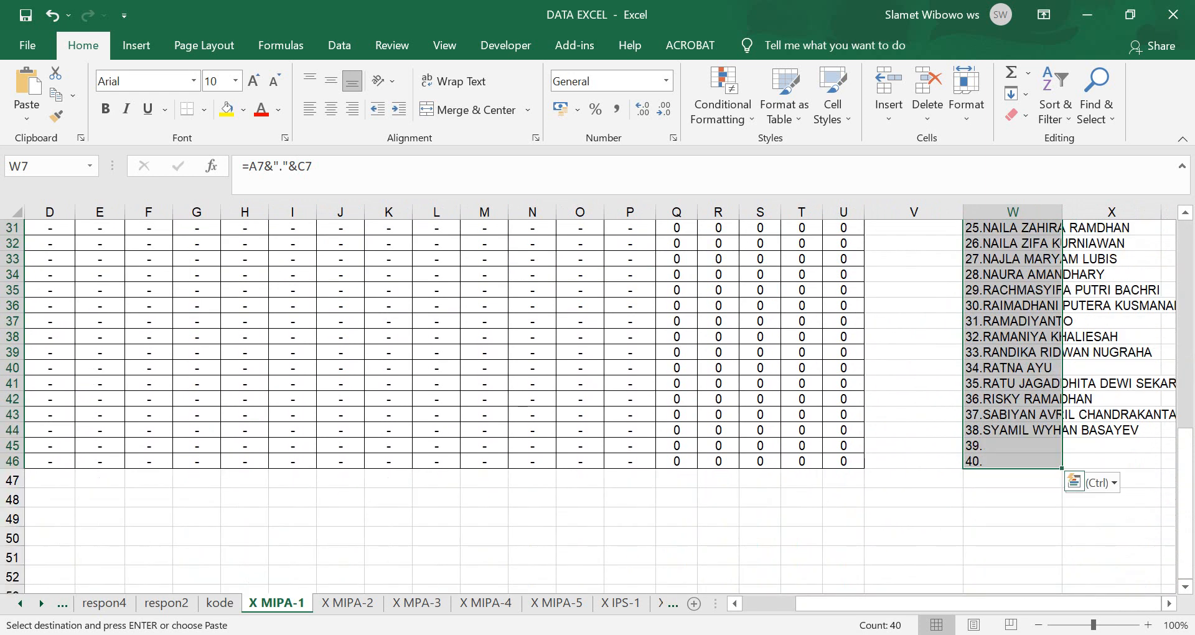
scroll(597, 405, up, 5)
scroll(597, 405, up, 5)
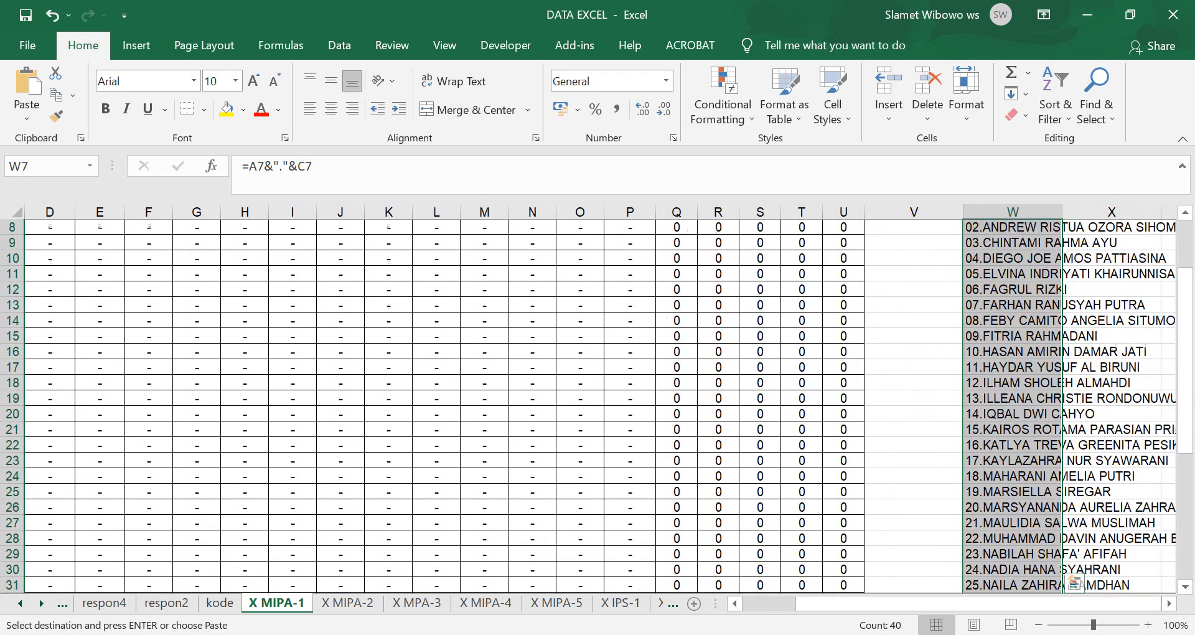
key(ctrl+c)
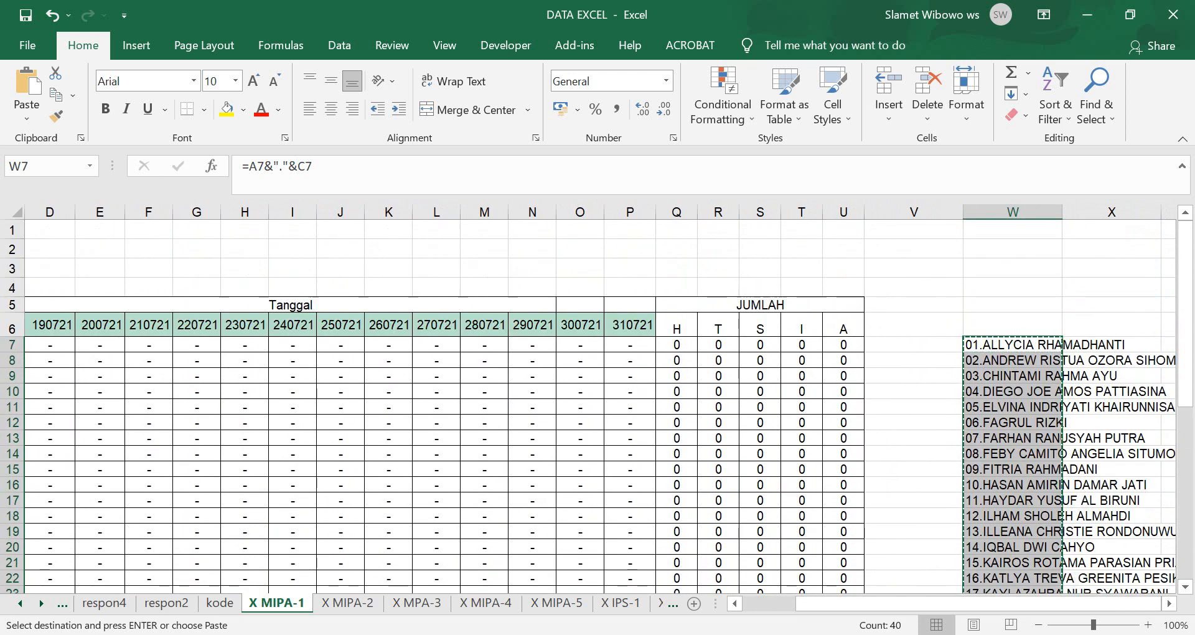
key(alt+Tab)
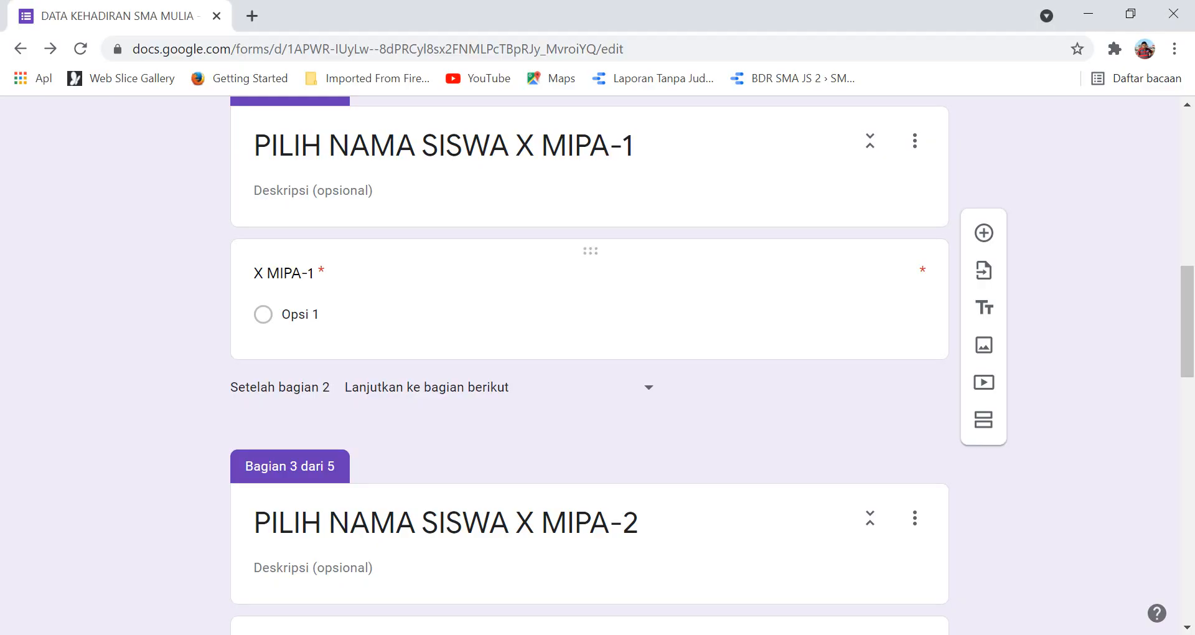
Paste the 40 numbered X MIPA-1 names as the question's answer options.
click(300, 314)
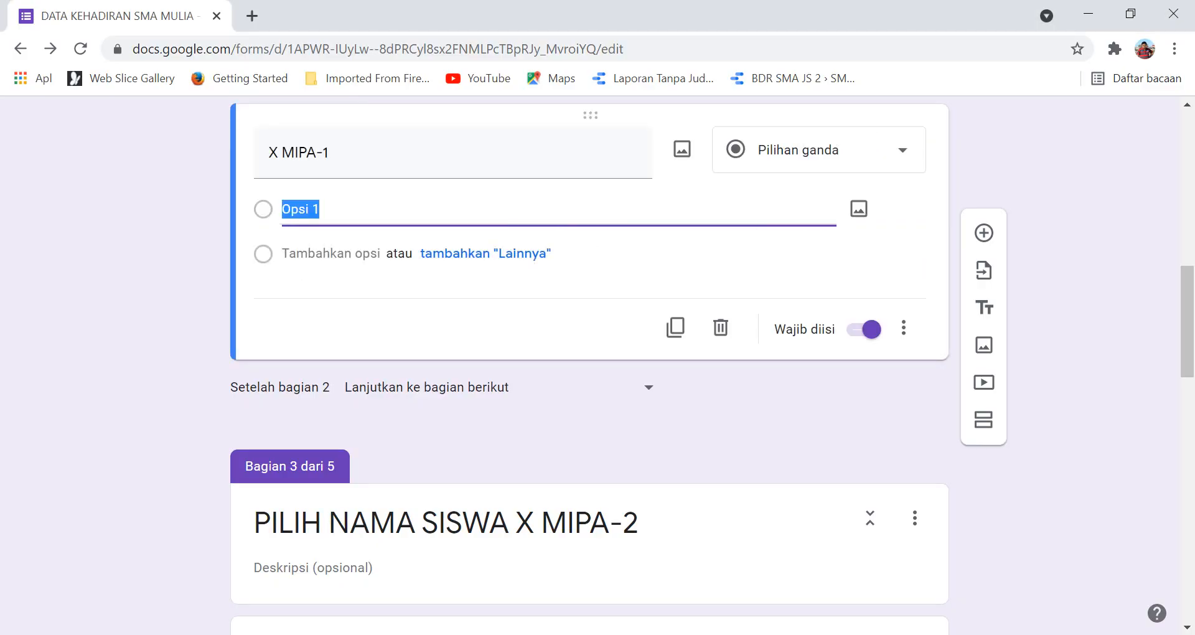
key(ctrl+v)
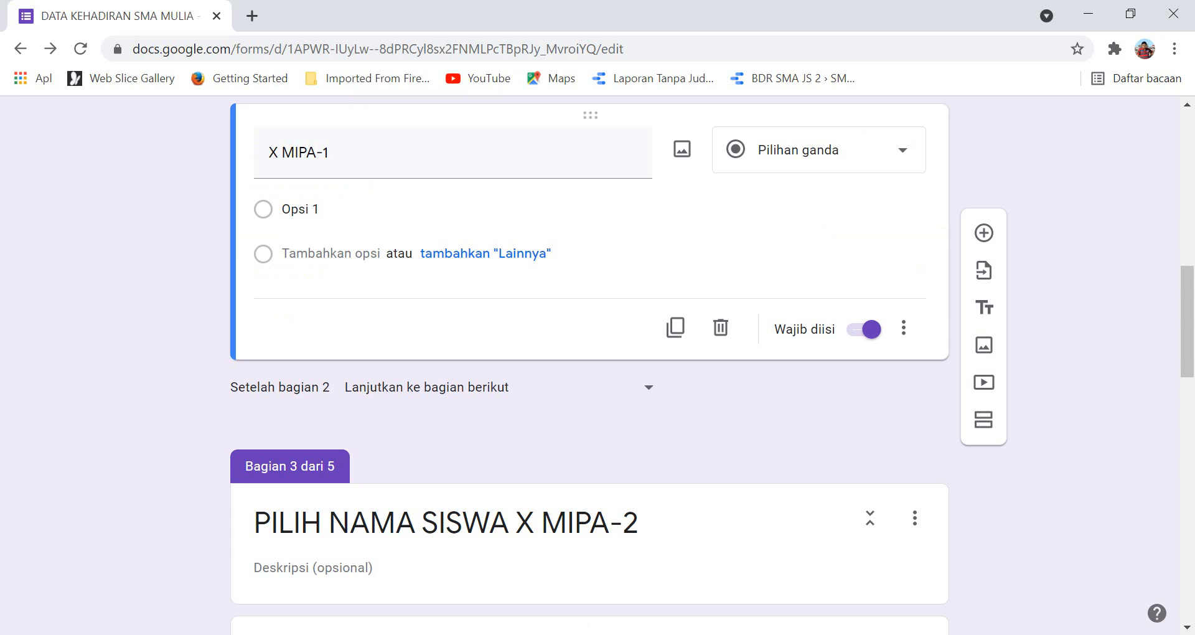
click(301, 209)
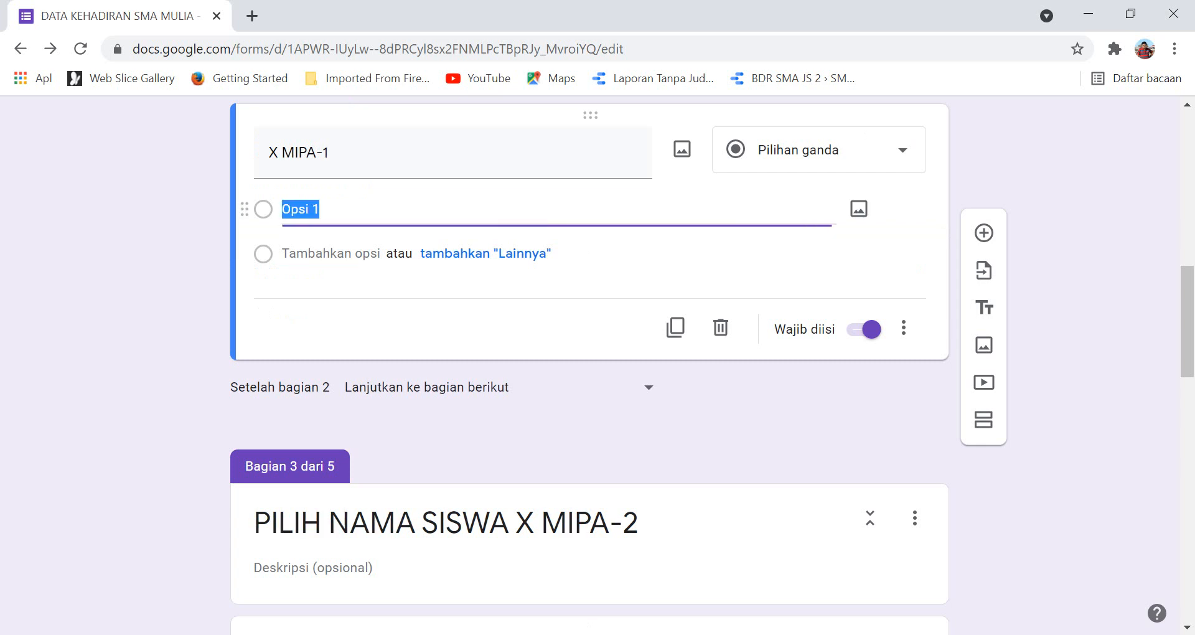
key(ctrl+v)
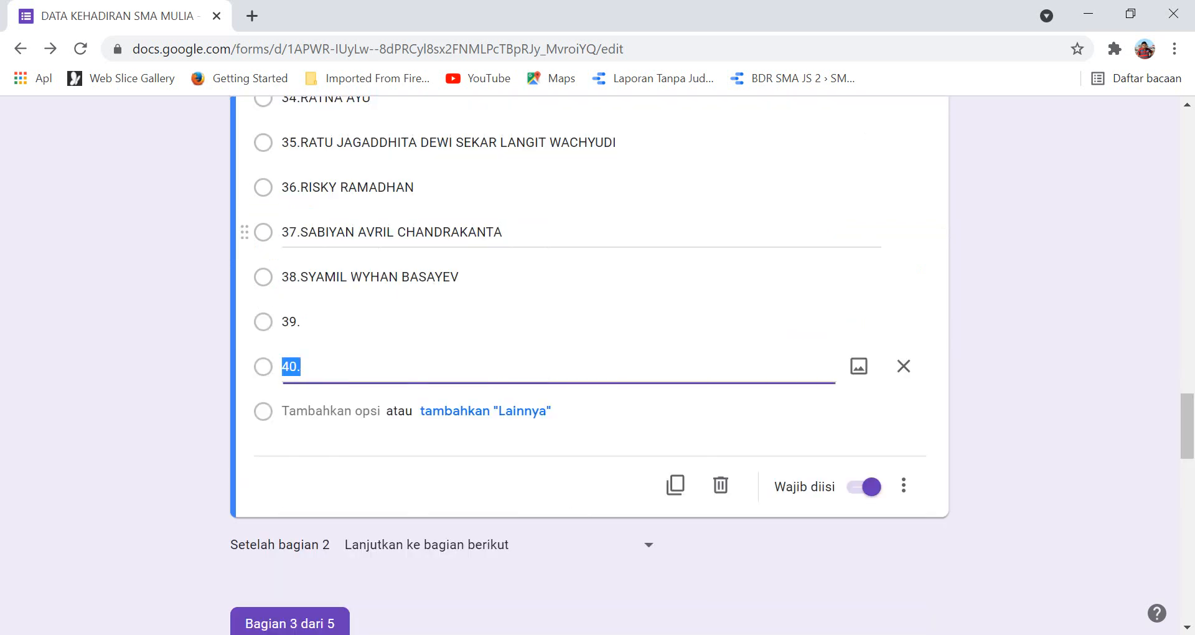
scroll(561, 373, up, 18)
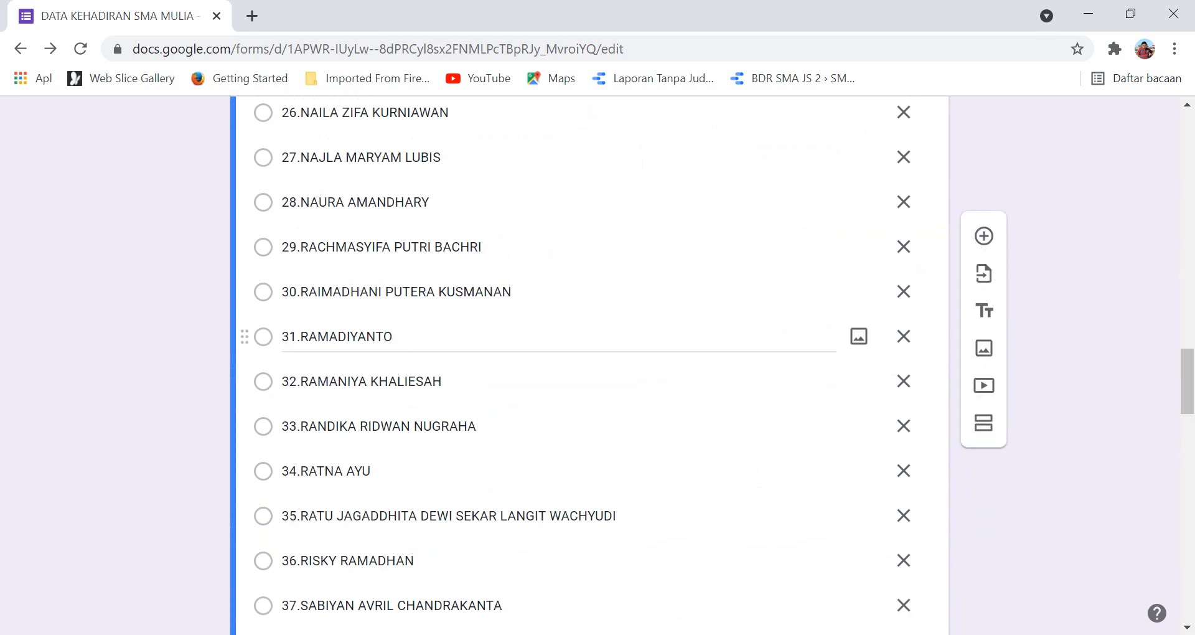
scroll(560, 392, up, 8)
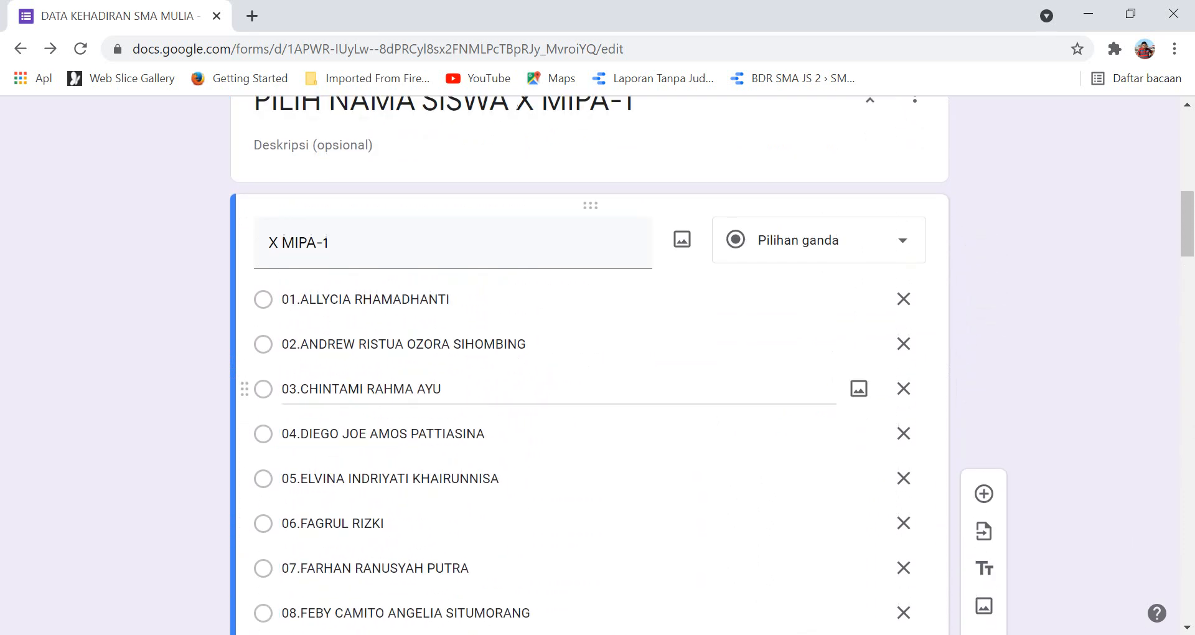
scroll(561, 336, down, 6)
scroll(560, 373, down, 20)
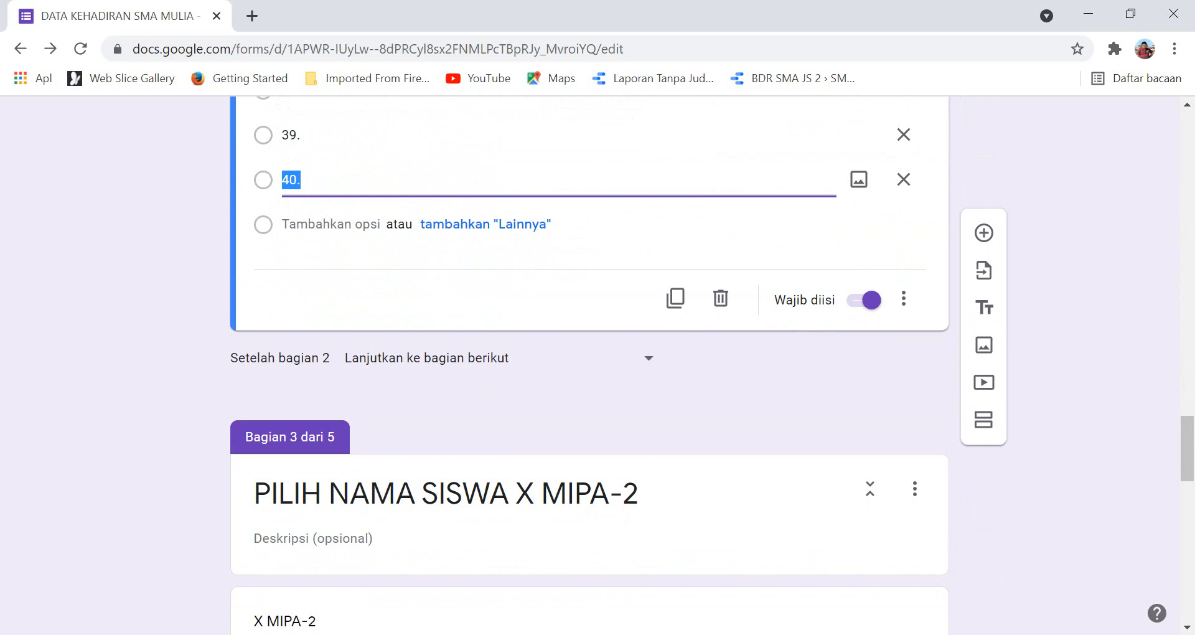
Set 'Setelah bagian 2' to 'Buka bagian 5 (KEHADIRAN)'.
click(649, 358)
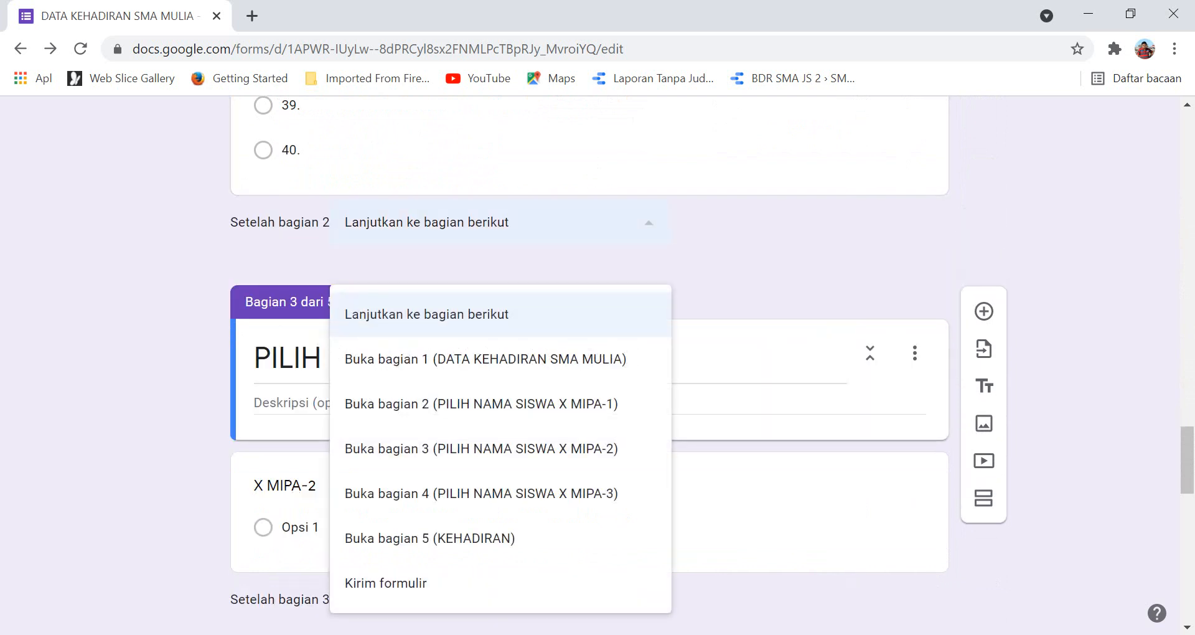
click(429, 538)
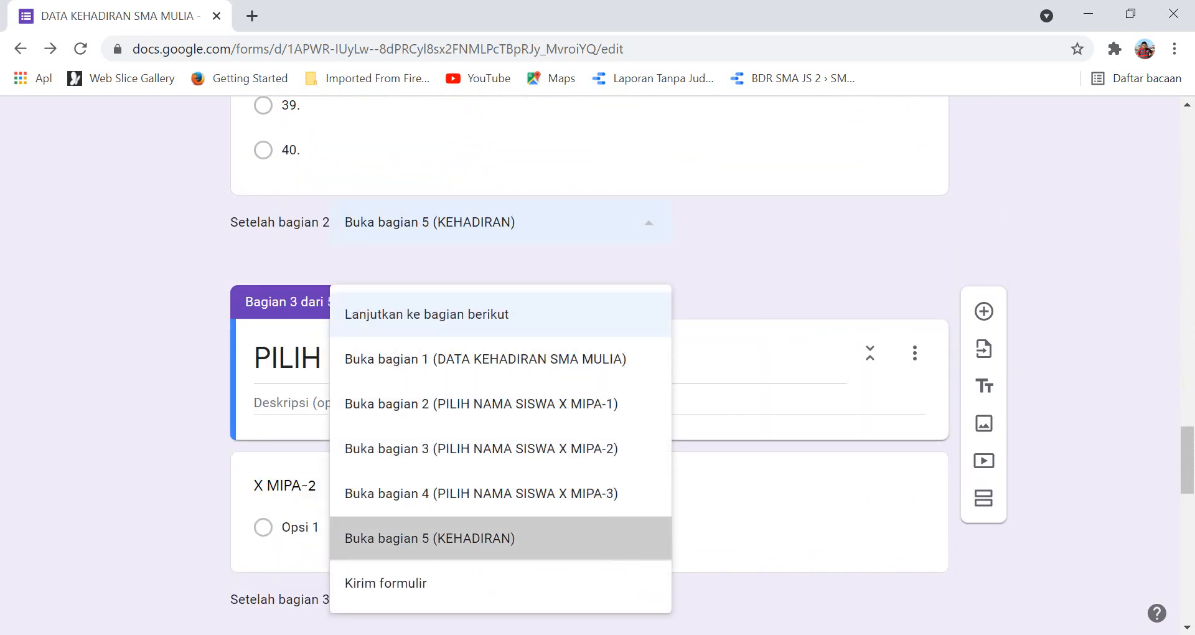
scroll(587, 366, down, 3)
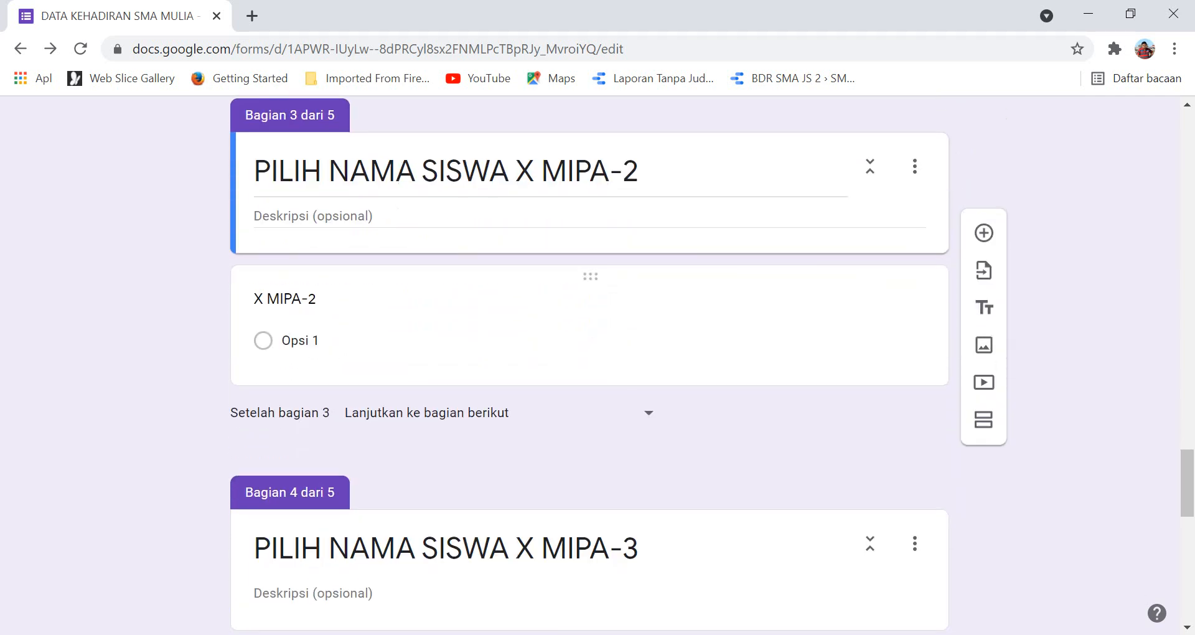
click(300, 340)
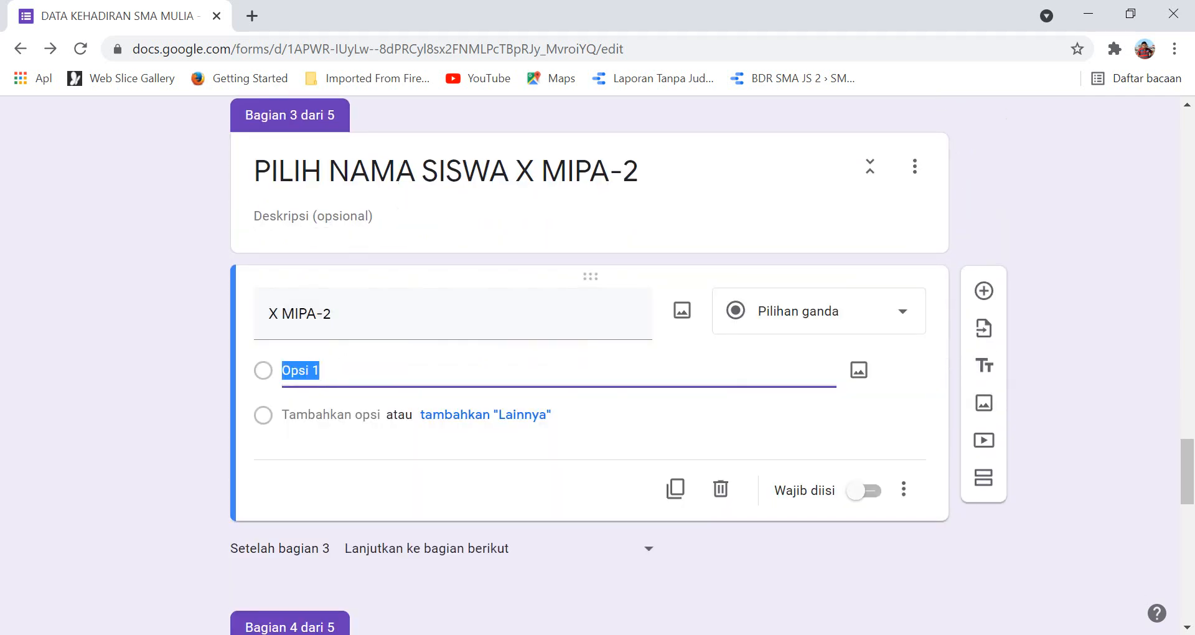
key(alt+Tab)
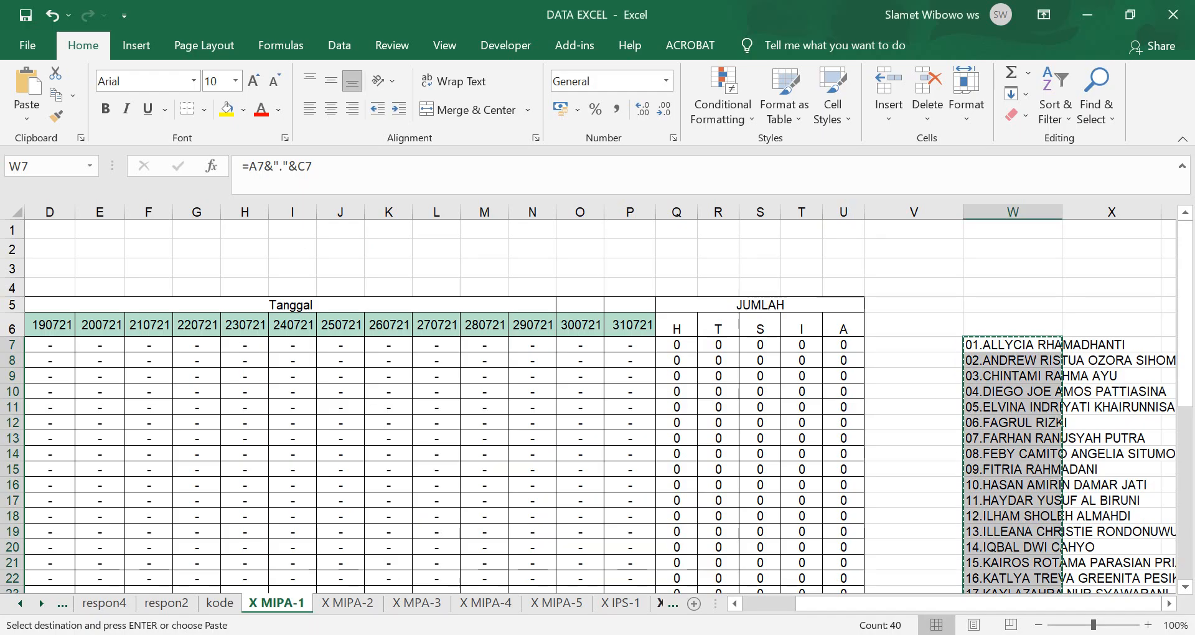
On the X MIPA-2 sheet, select W7:W46 and copy the numbered student names.
key(ctrl+Page_Down)
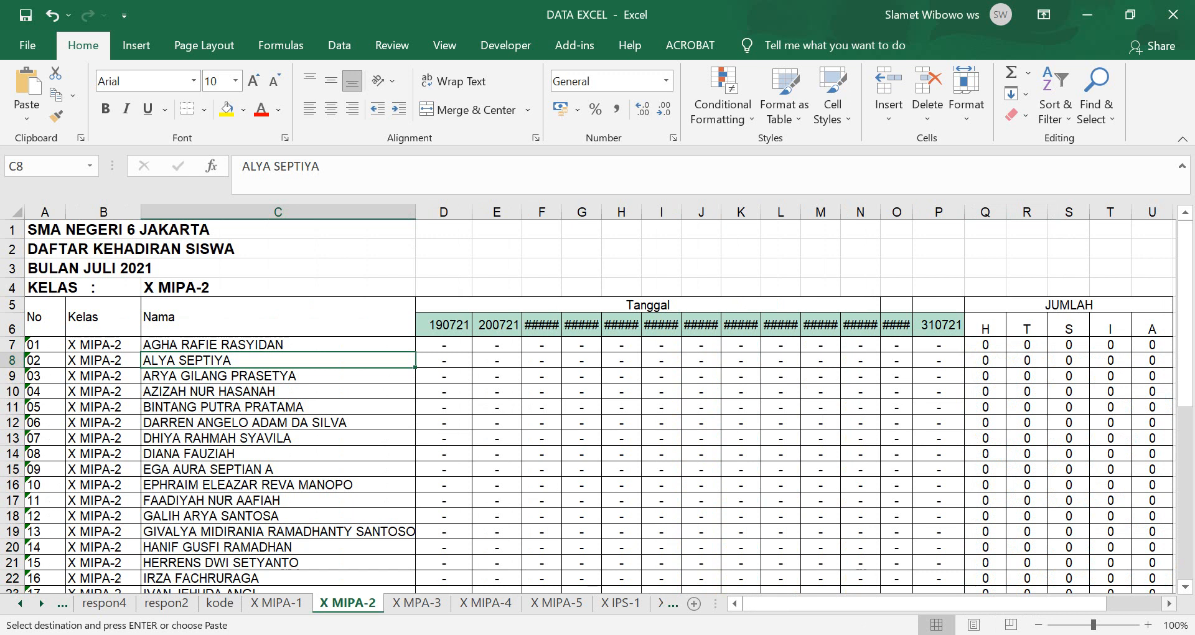
scroll(597, 404, right, 3)
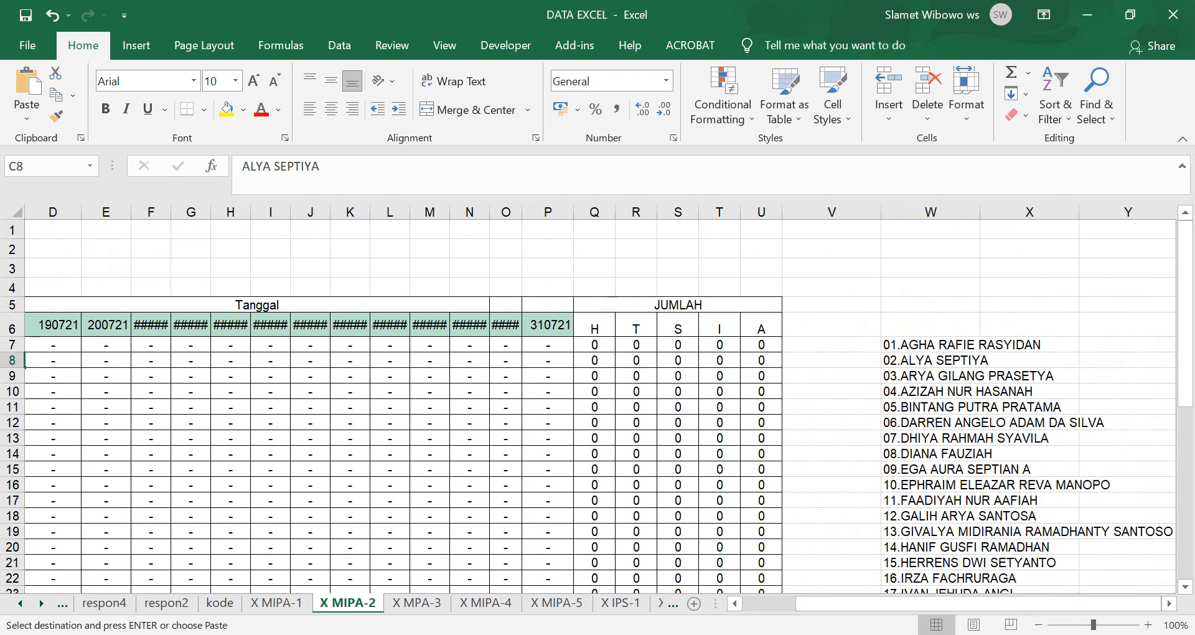
click(931, 344)
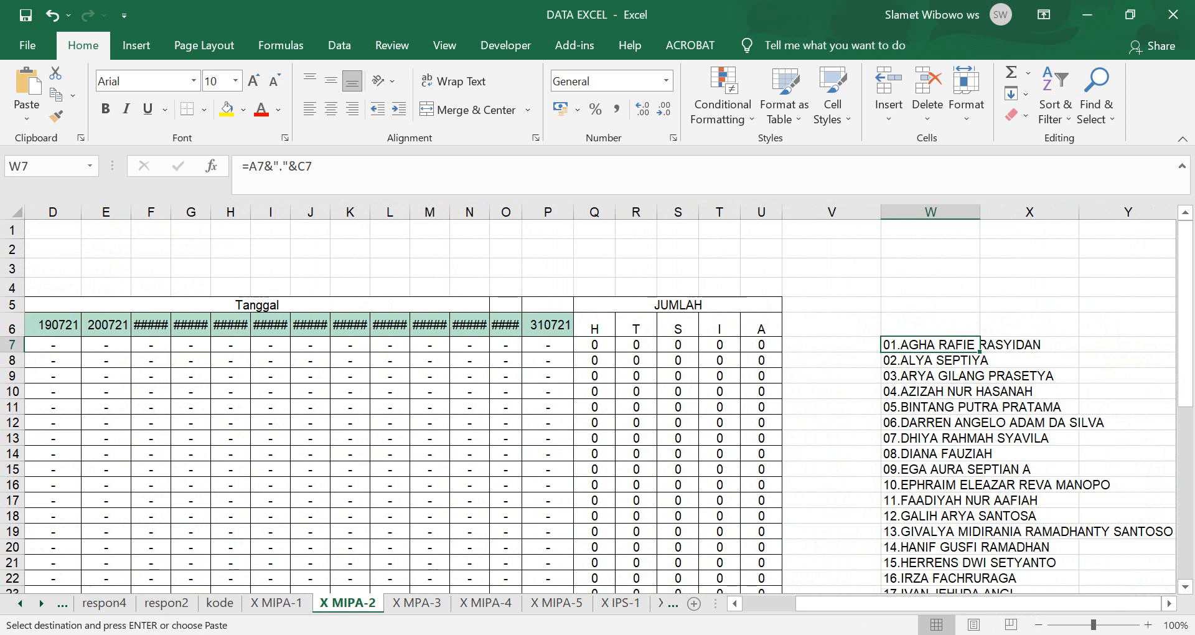
scroll(597, 404, down, 6)
scroll(597, 404, up, 4)
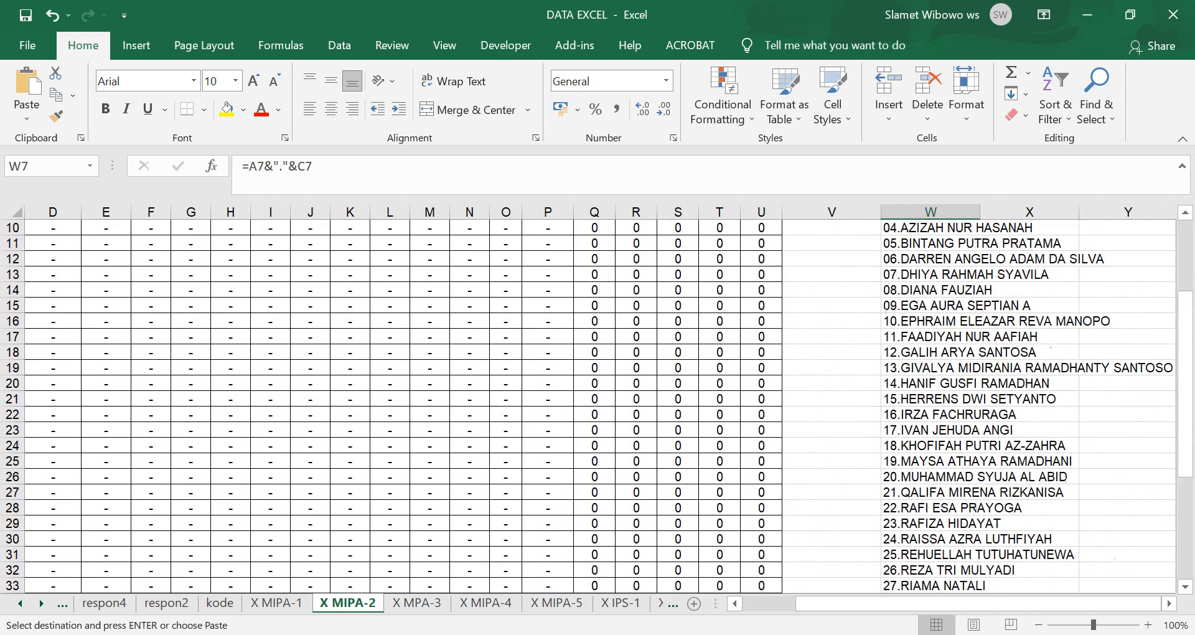
scroll(598, 405, down, 7)
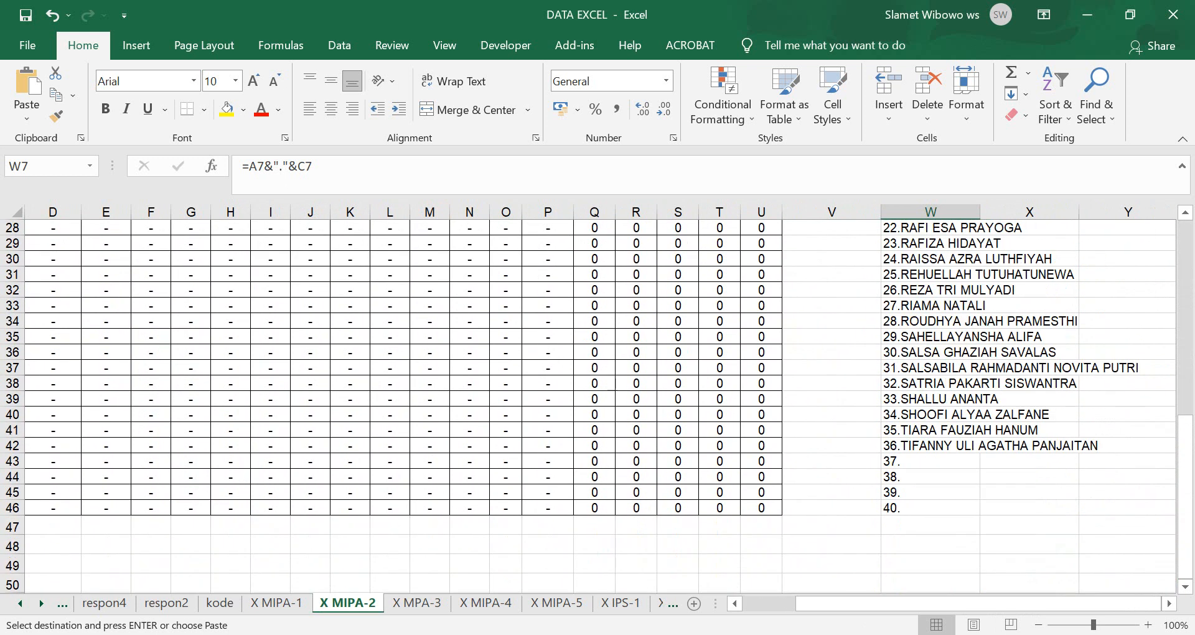
shift+click(930, 508)
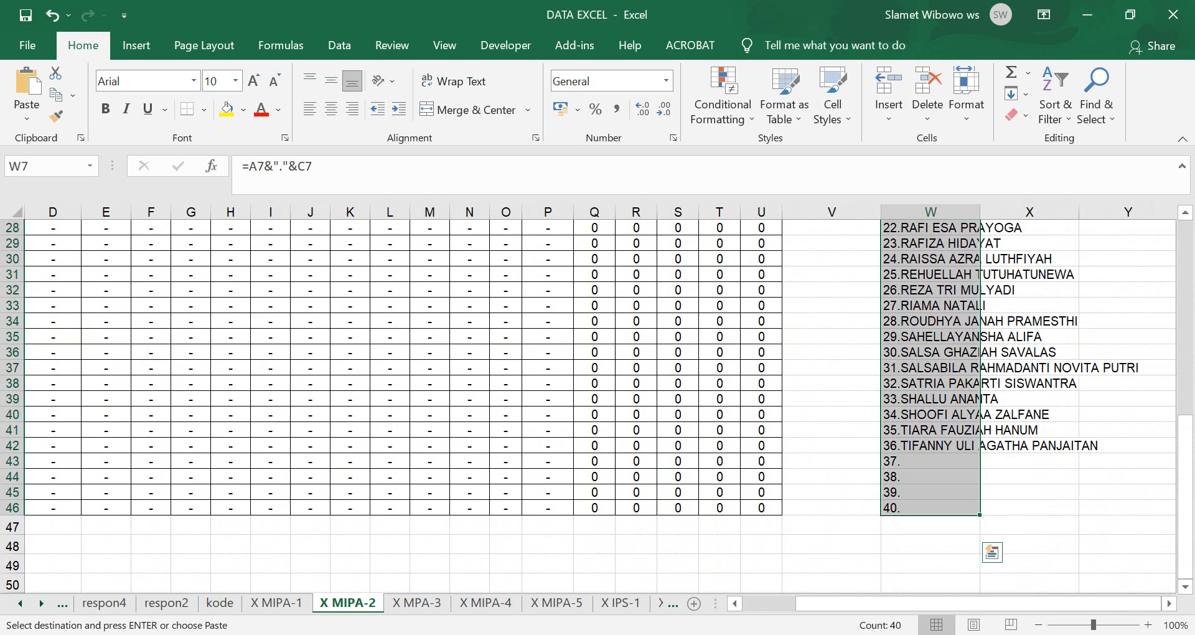
key(ctrl+c)
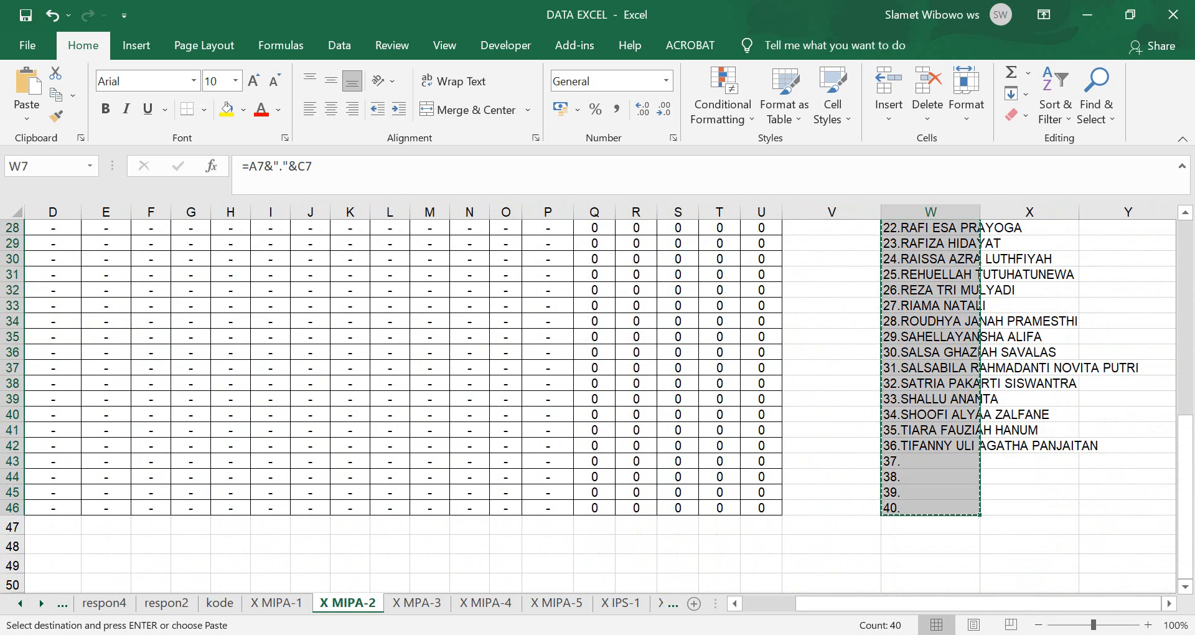
key(alt+Tab)
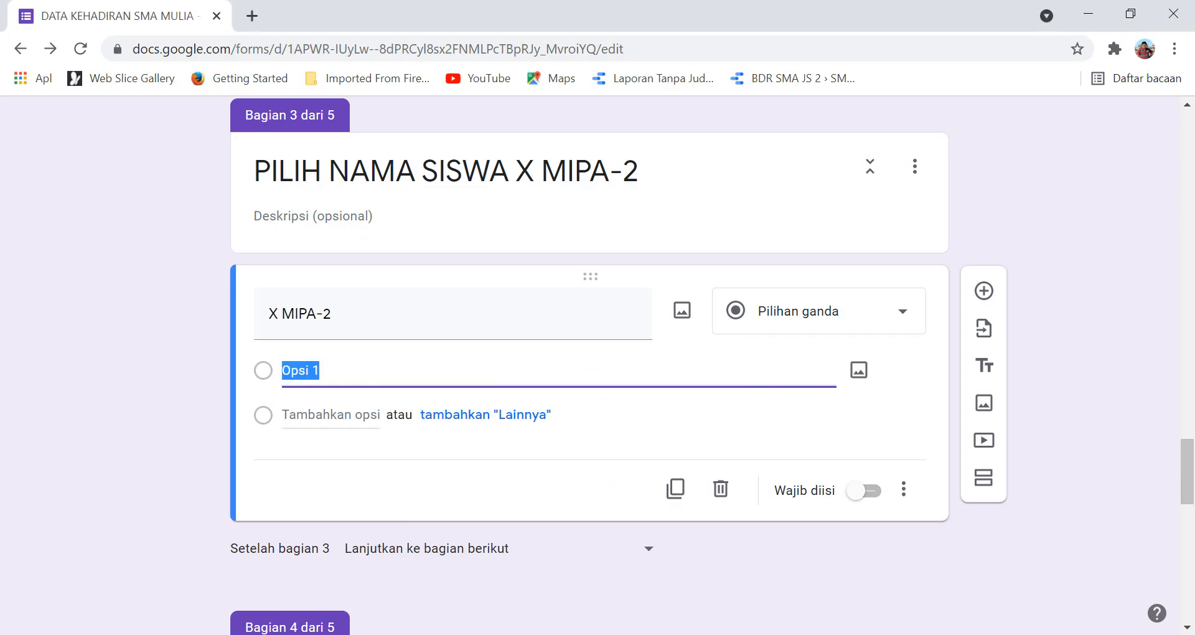
Paste the X MIPA-2 names as options and set 'Setelah bagian 3' to 'Buka bagian 5 (KEHADIRAN)'.
key(ctrl+v)
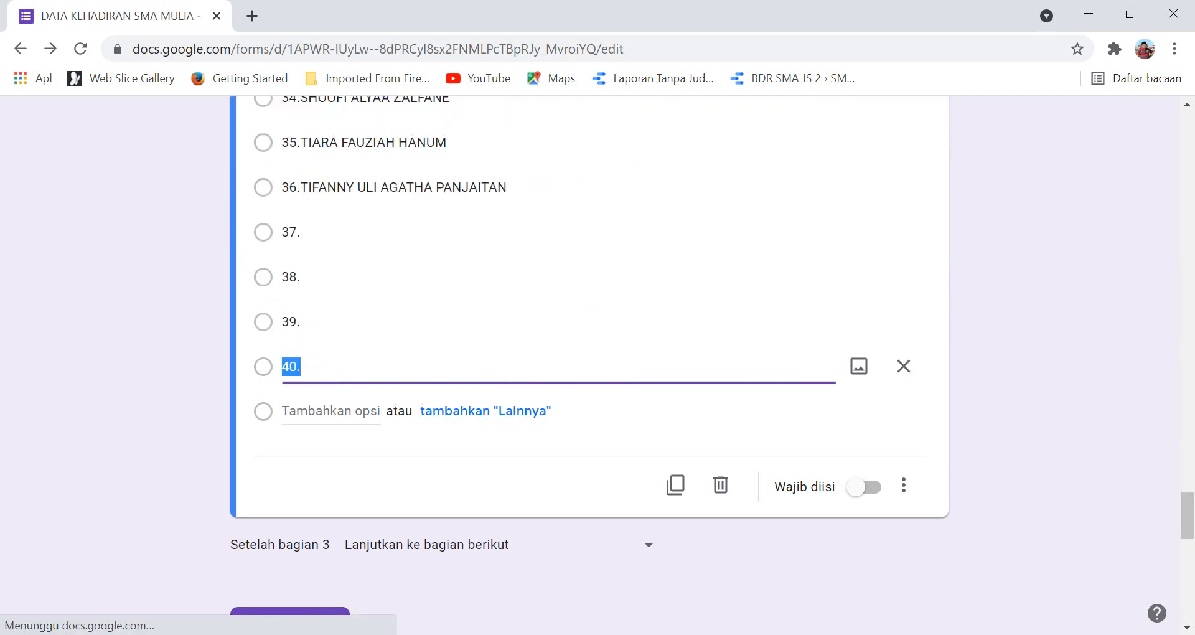
scroll(588, 366, down, 5)
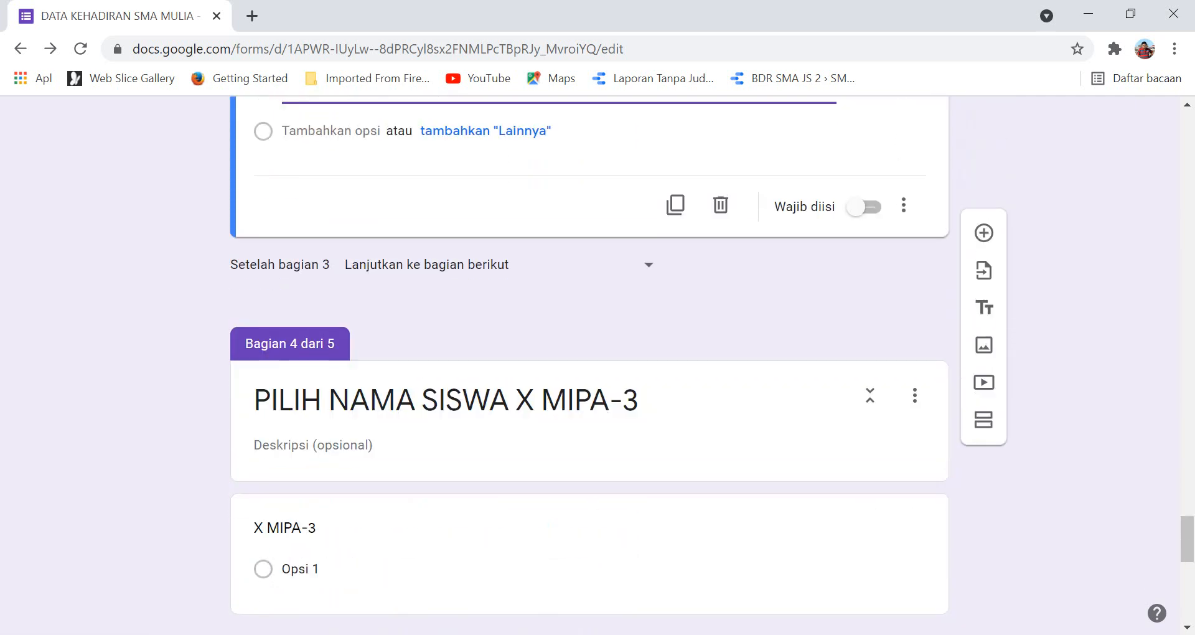
click(501, 264)
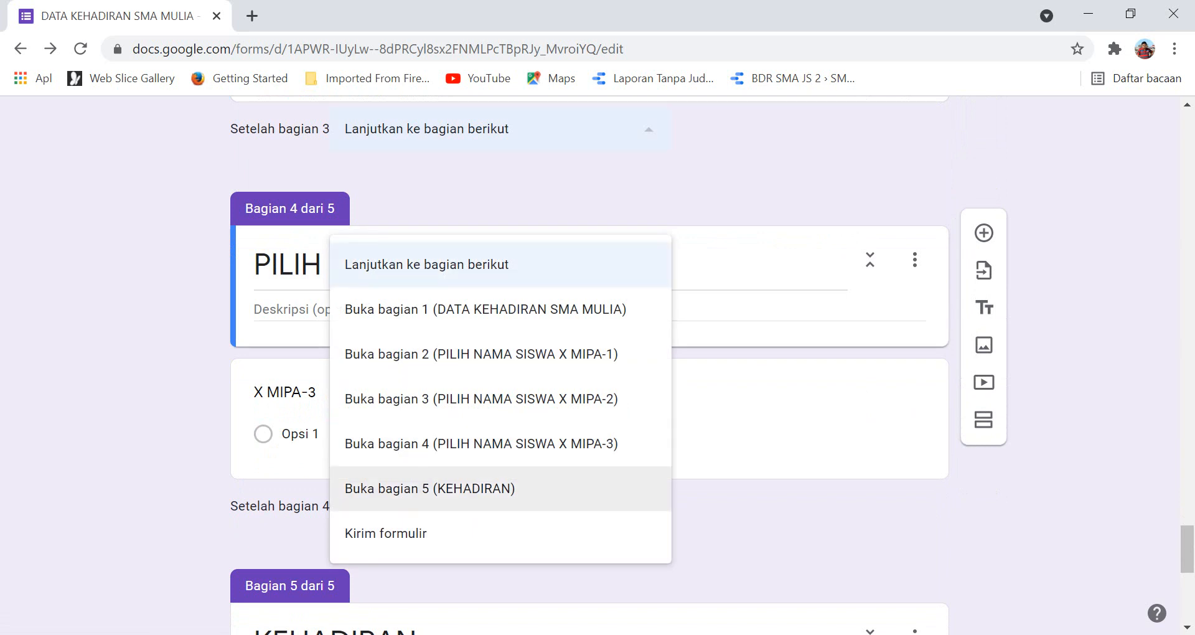
click(430, 488)
scroll(588, 365, down, 3)
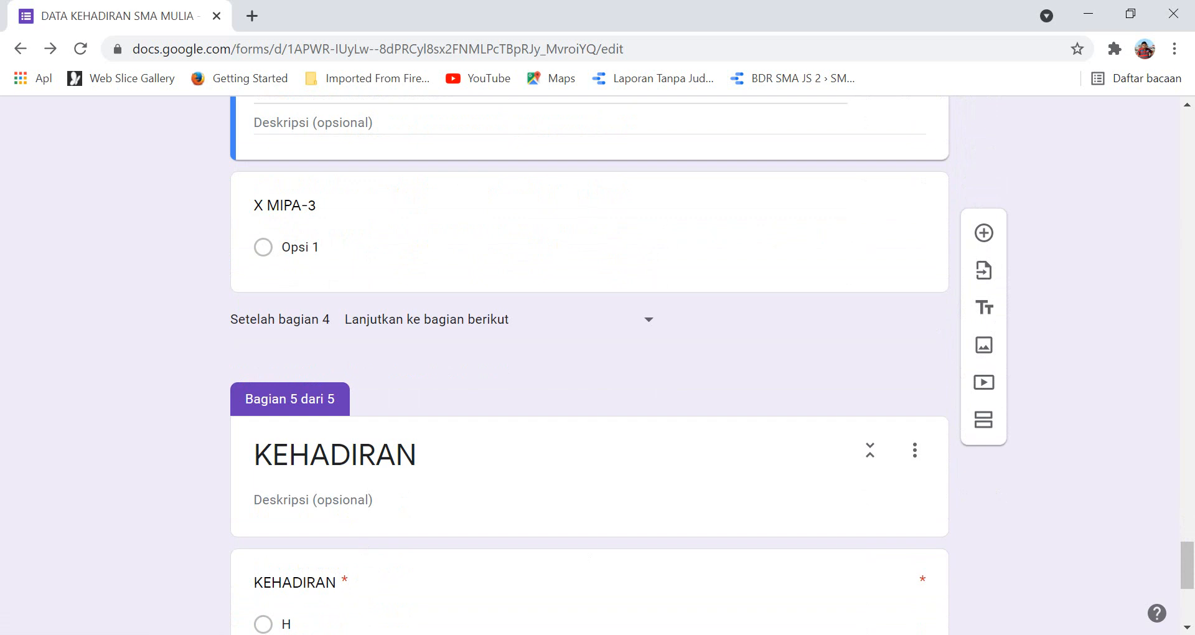
key(alt+Tab)
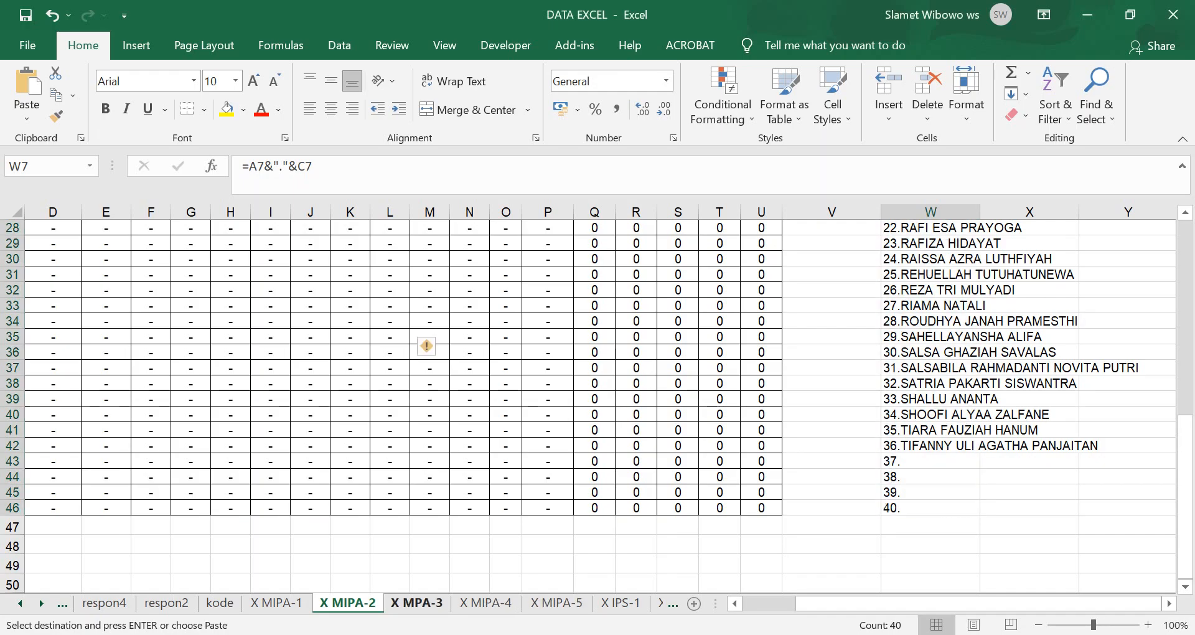
On the X MPA-3 sheet, select W7 down to W46 and copy the numbered names.
click(417, 603)
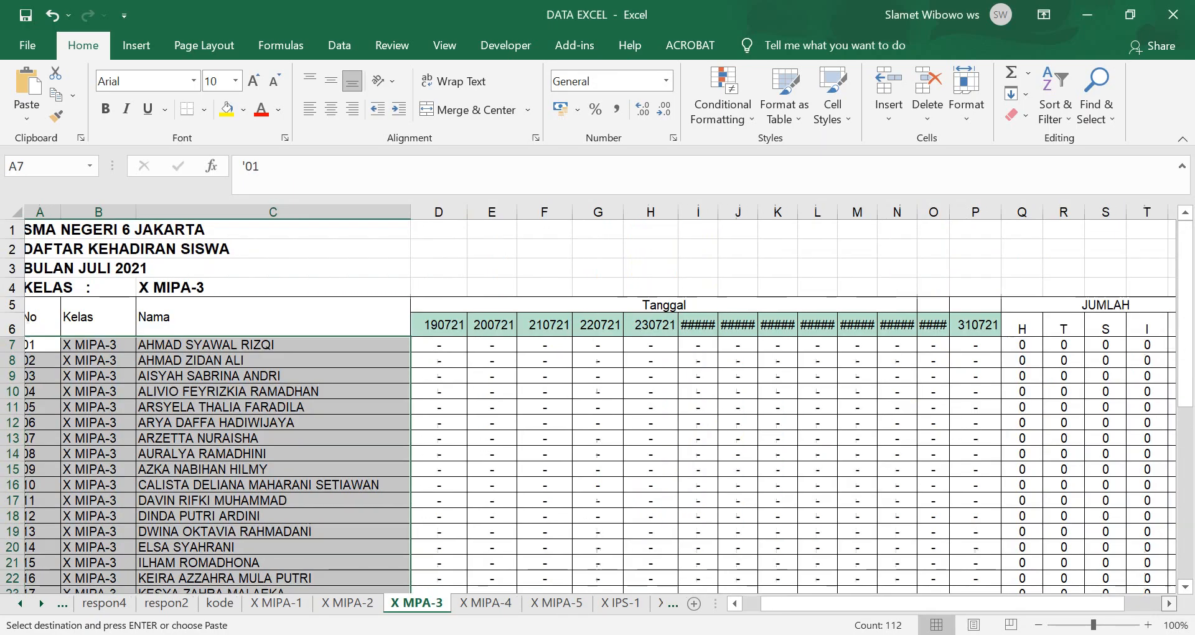
scroll(597, 405, right, 5)
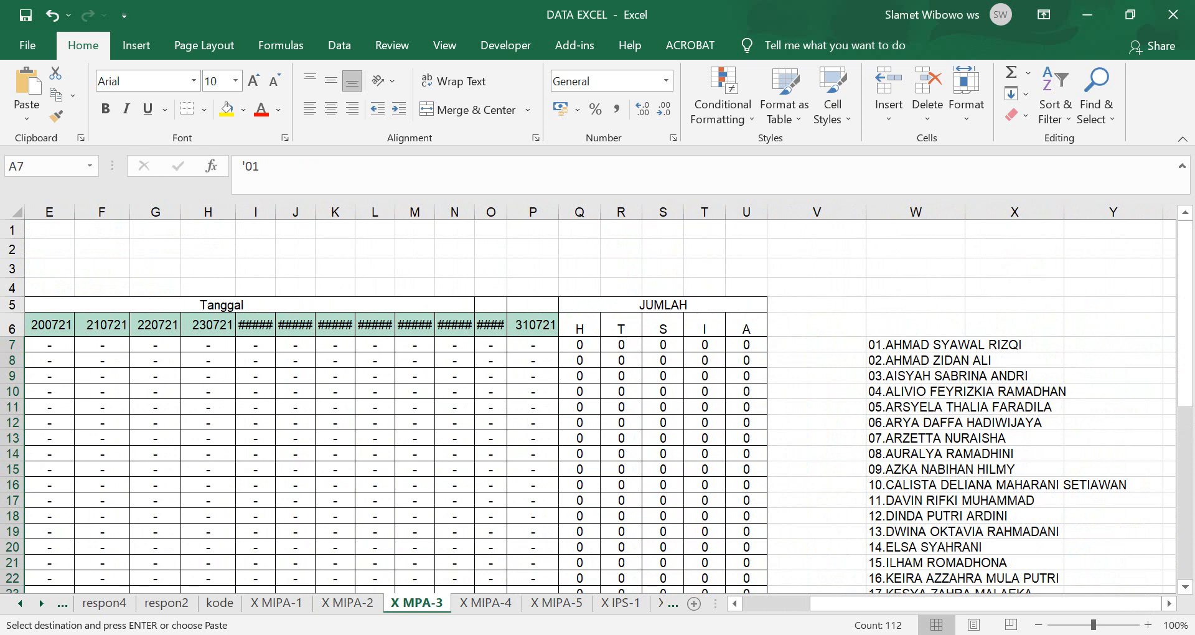
click(940, 344)
scroll(939, 373, down, 8)
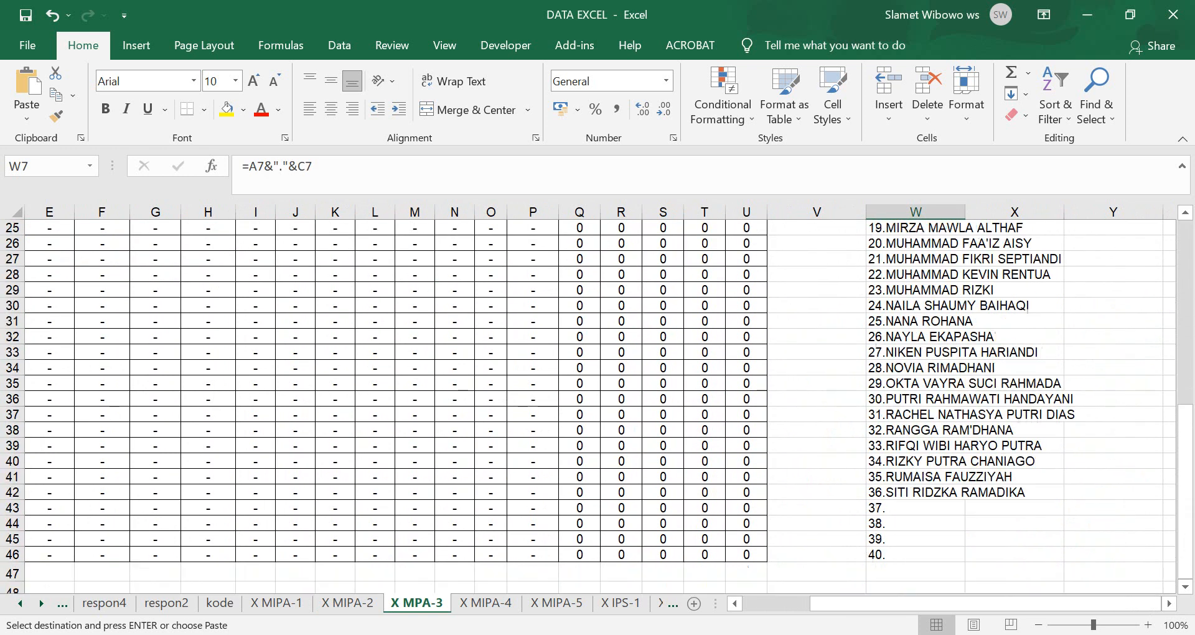
key(ctrl+shift+Down)
key(ctrl+v)
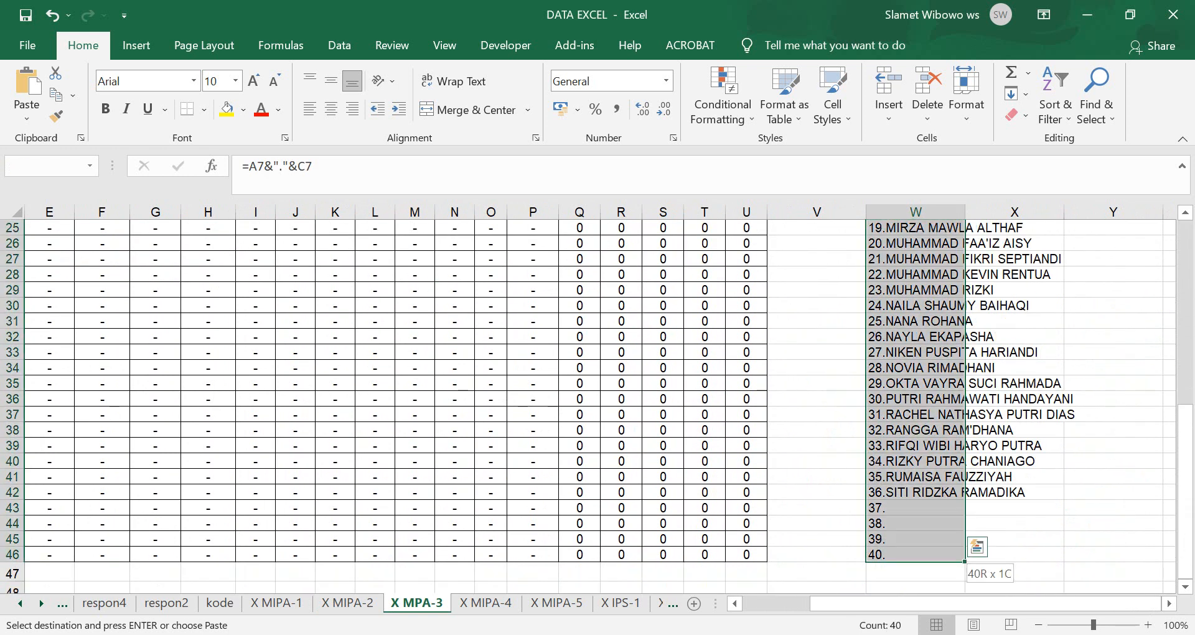
key(ctrl+c)
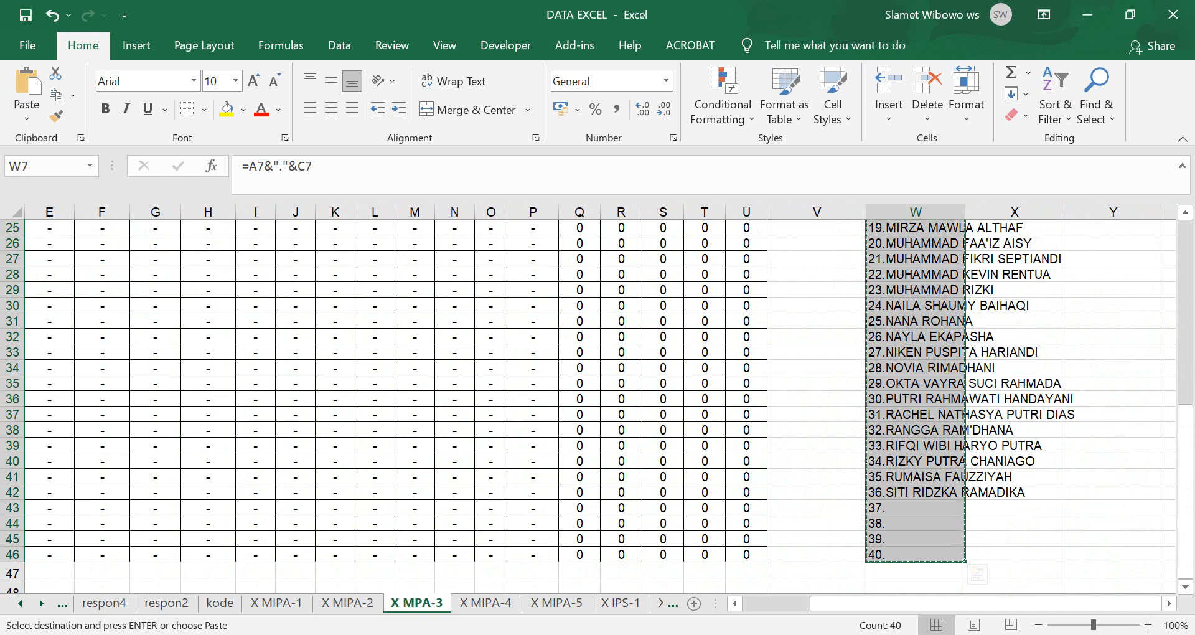
mouse_move(718, 634)
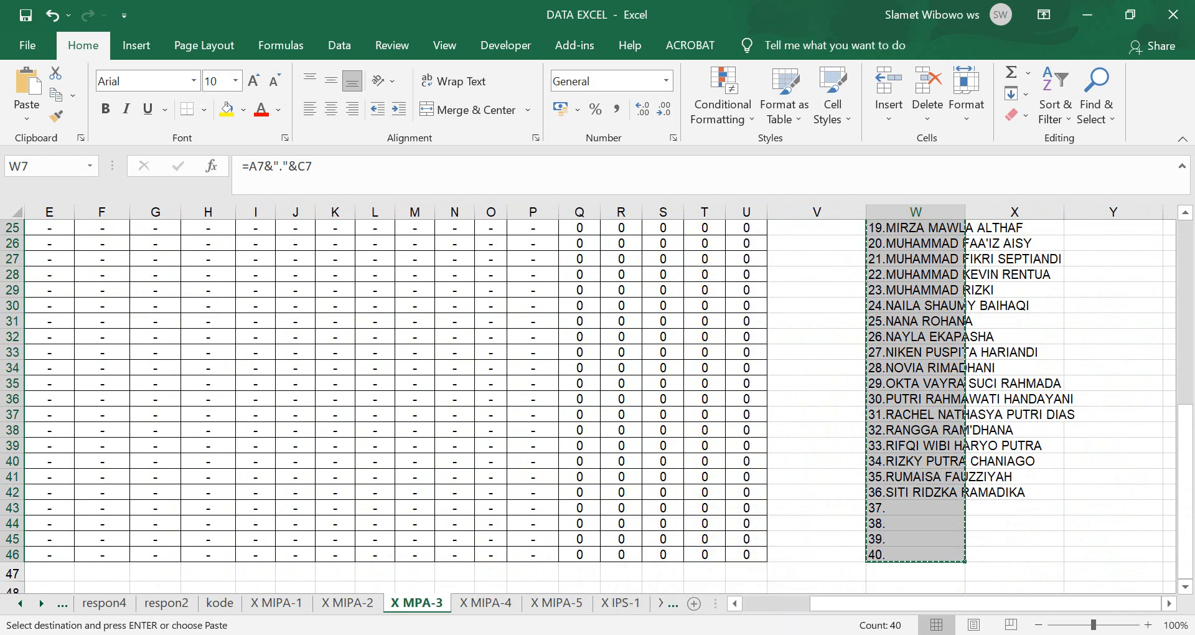
key(alt+Tab)
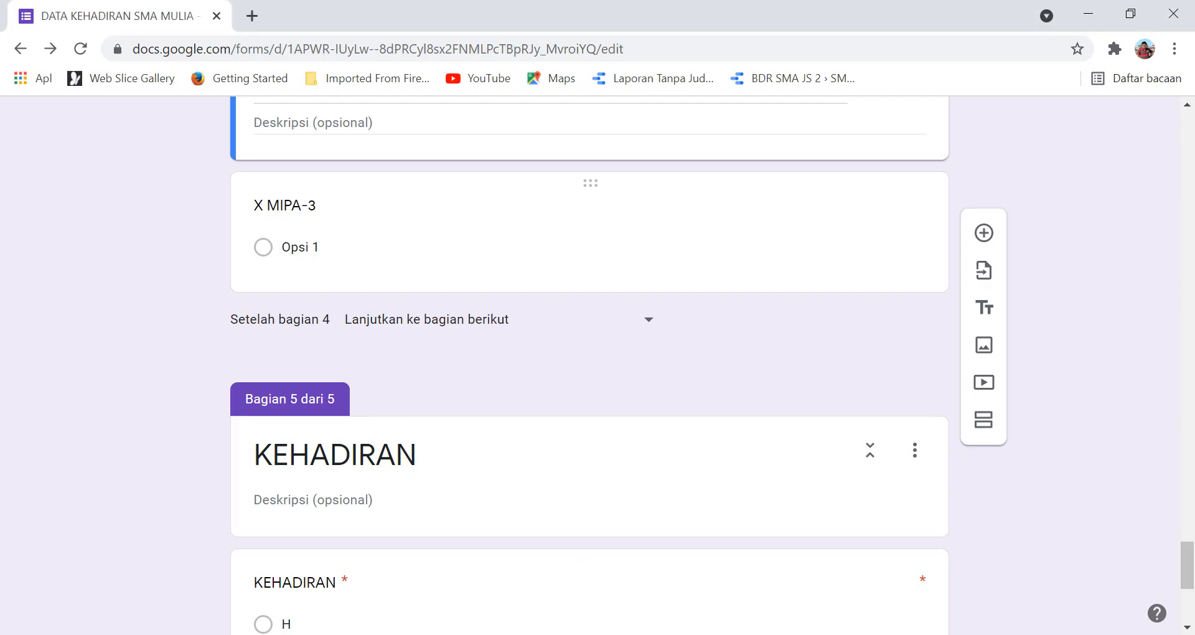
Paste the numbered names as the X MIPA-3 question's answer options.
click(300, 247)
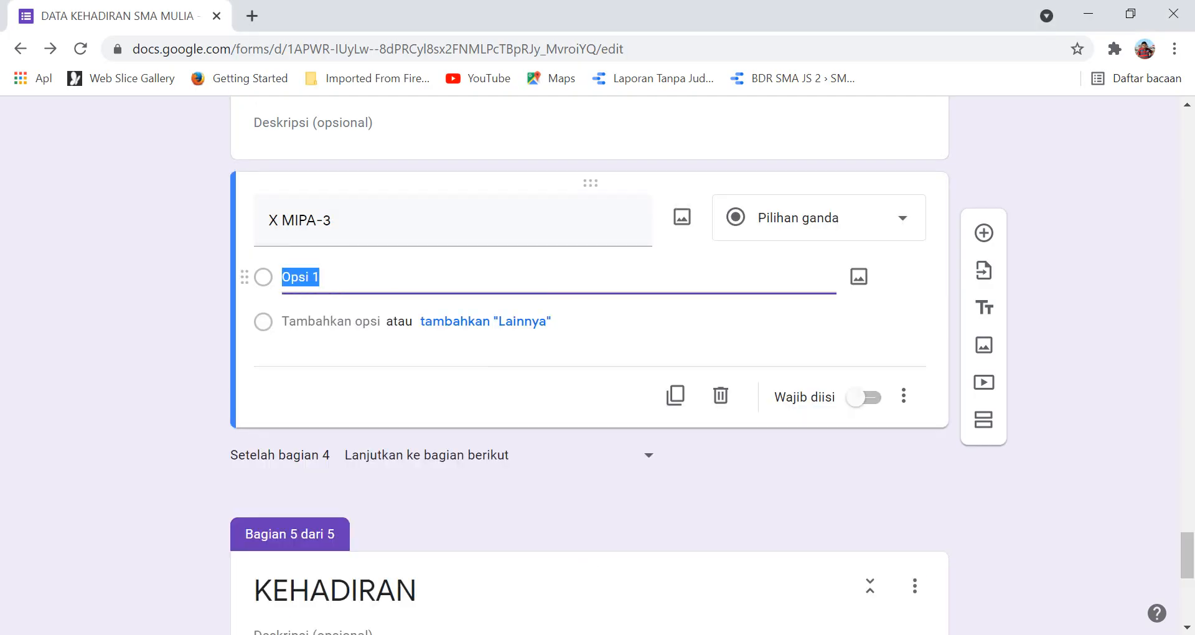
key(ctrl+v)
scroll(589, 367, down, 8)
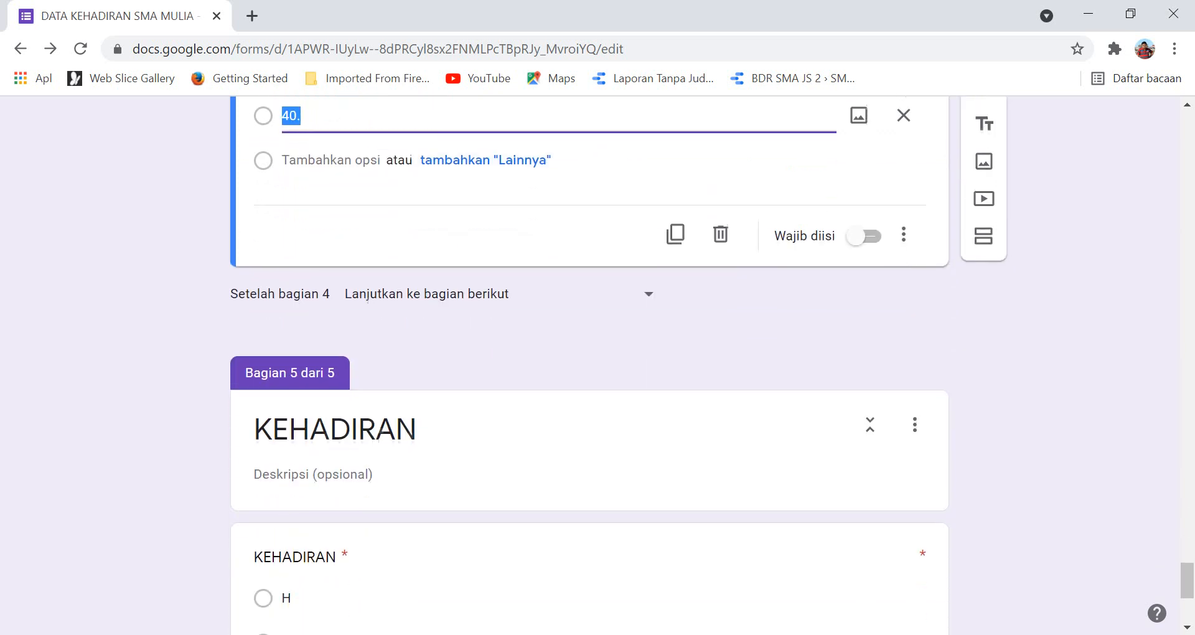
scroll(589, 367, up, 3)
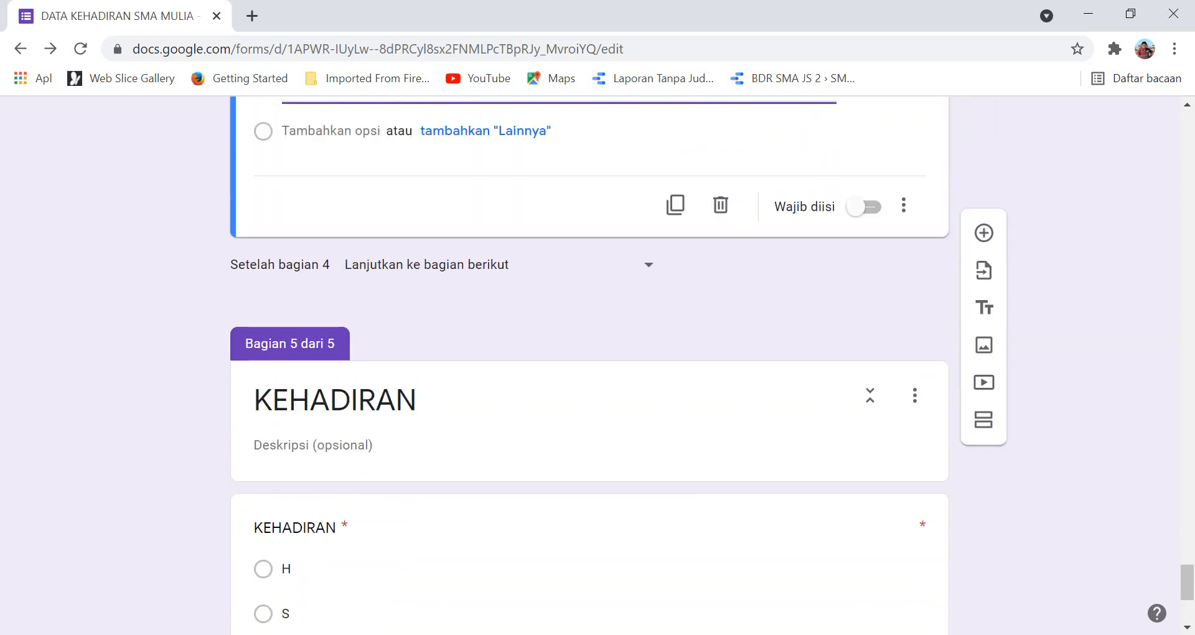
scroll(588, 367, up, 3)
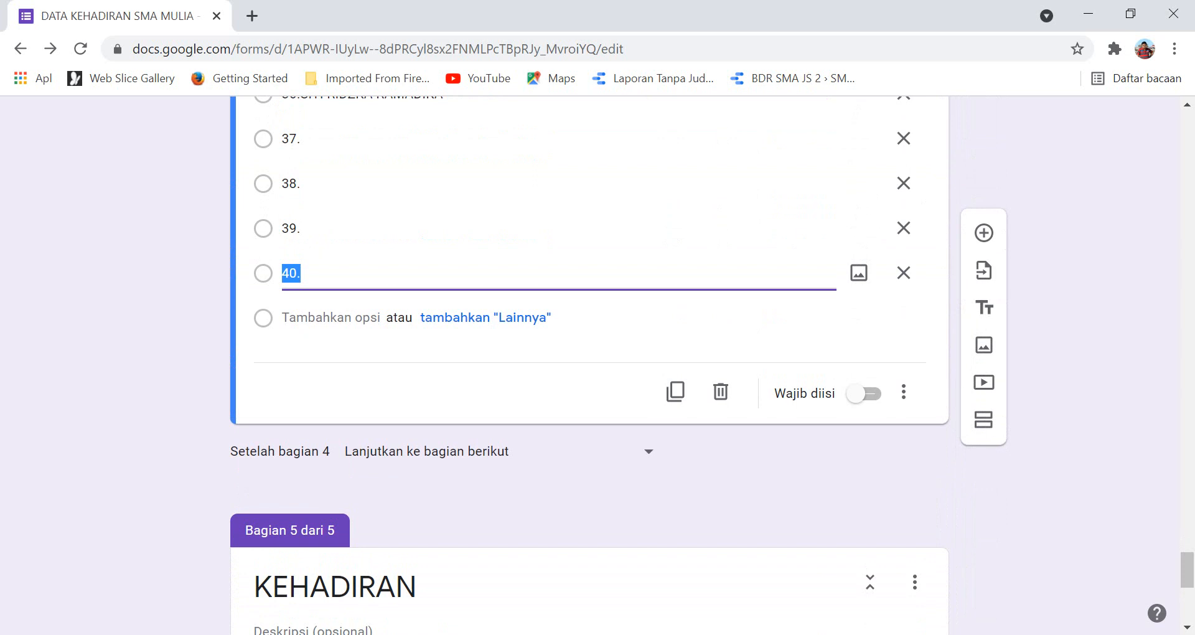
Set 'Setelah bagian 4' to 'Buka bagian 5 (KEHADIRAN)' and review the other sections' routing.
click(649, 451)
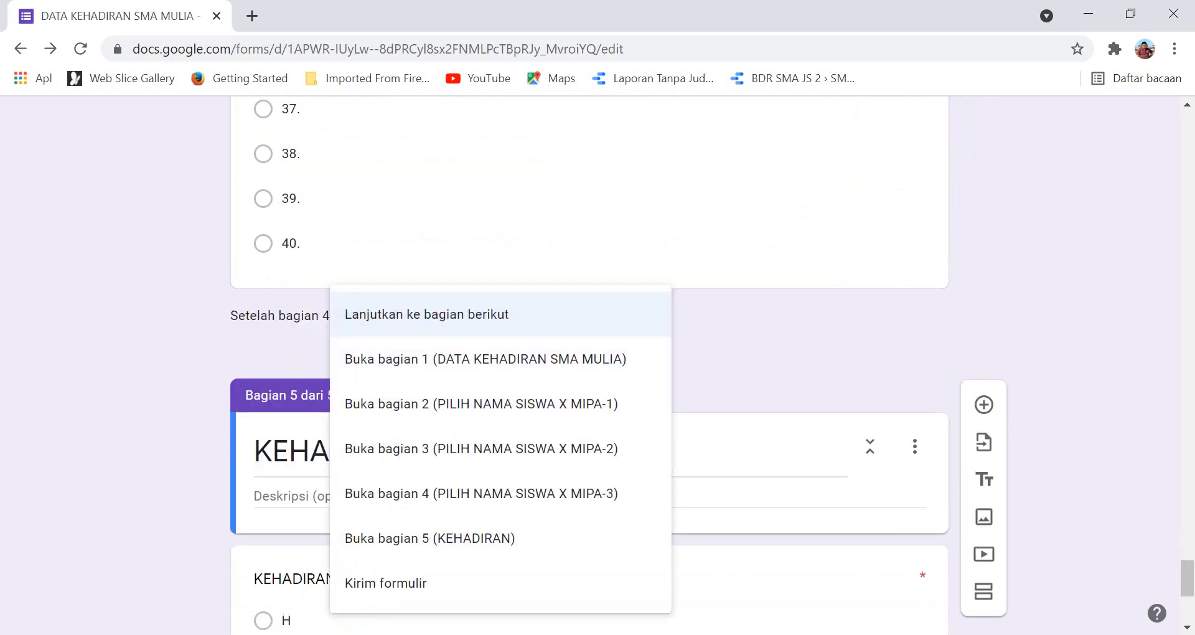
click(482, 538)
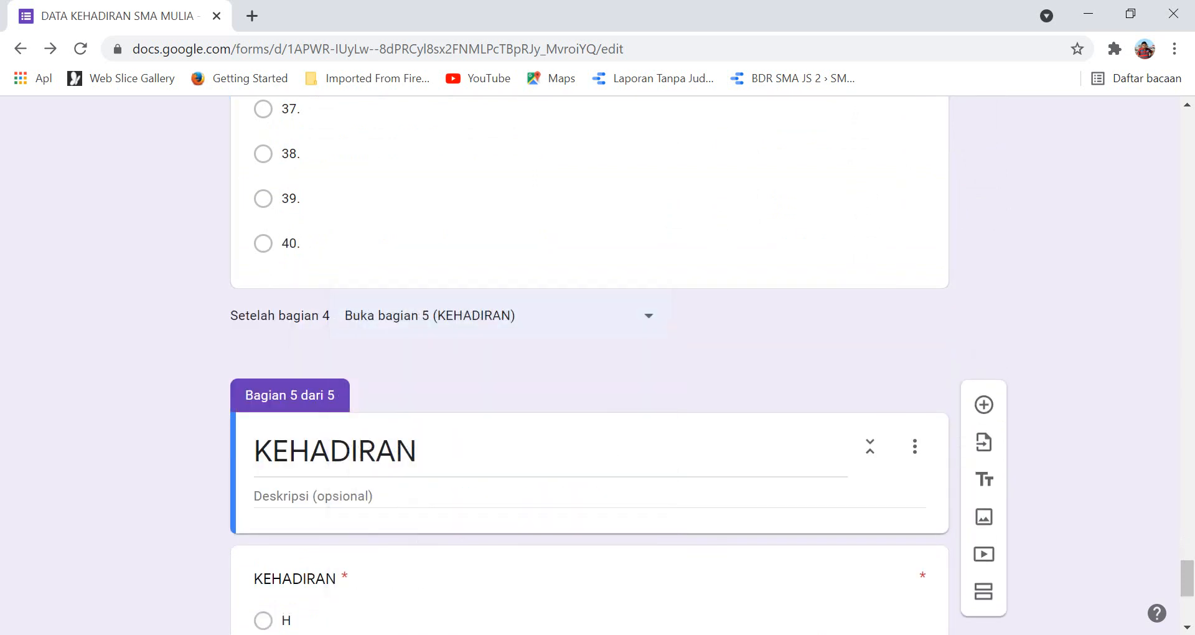
scroll(589, 373, down, 5)
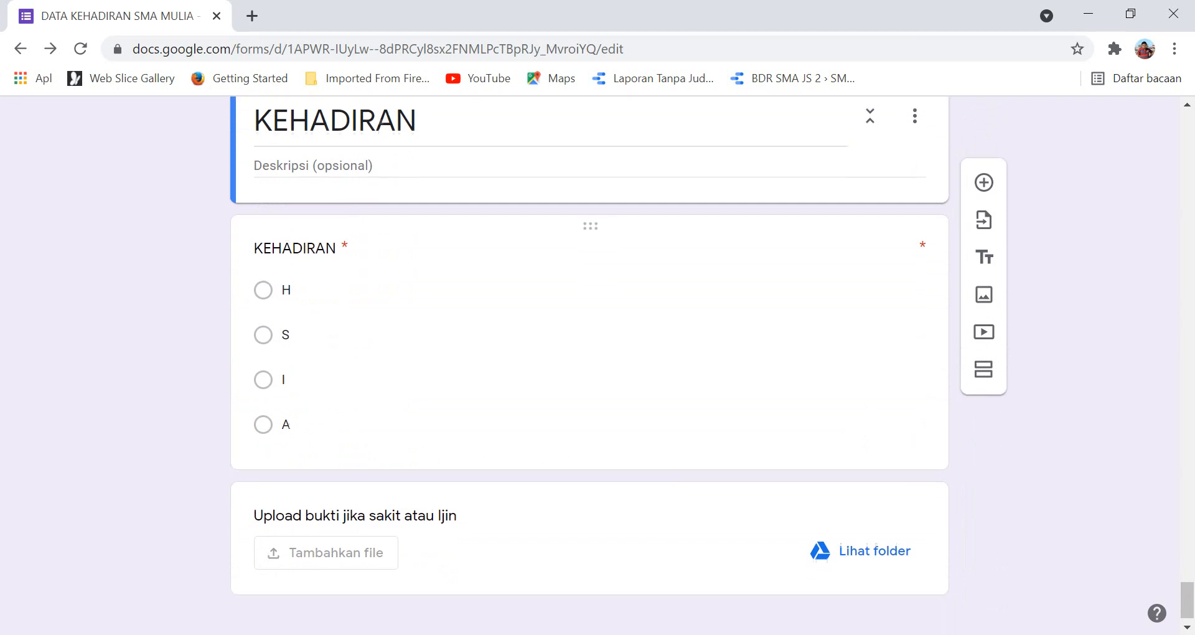
scroll(590, 365, up, 20)
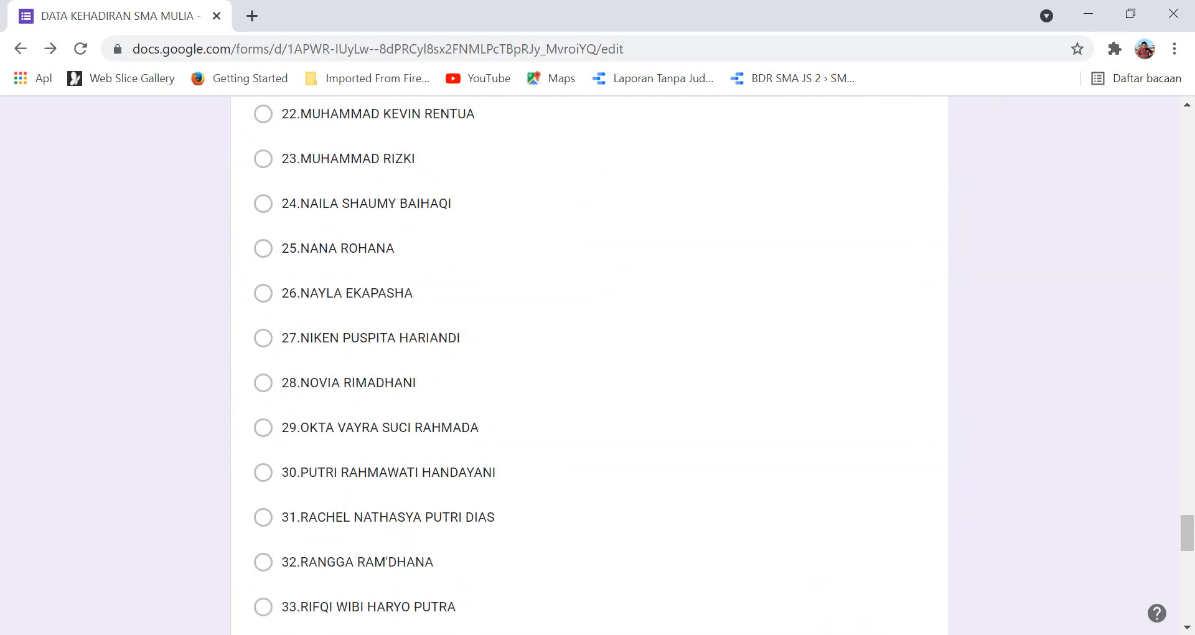
scroll(590, 365, up, 20)
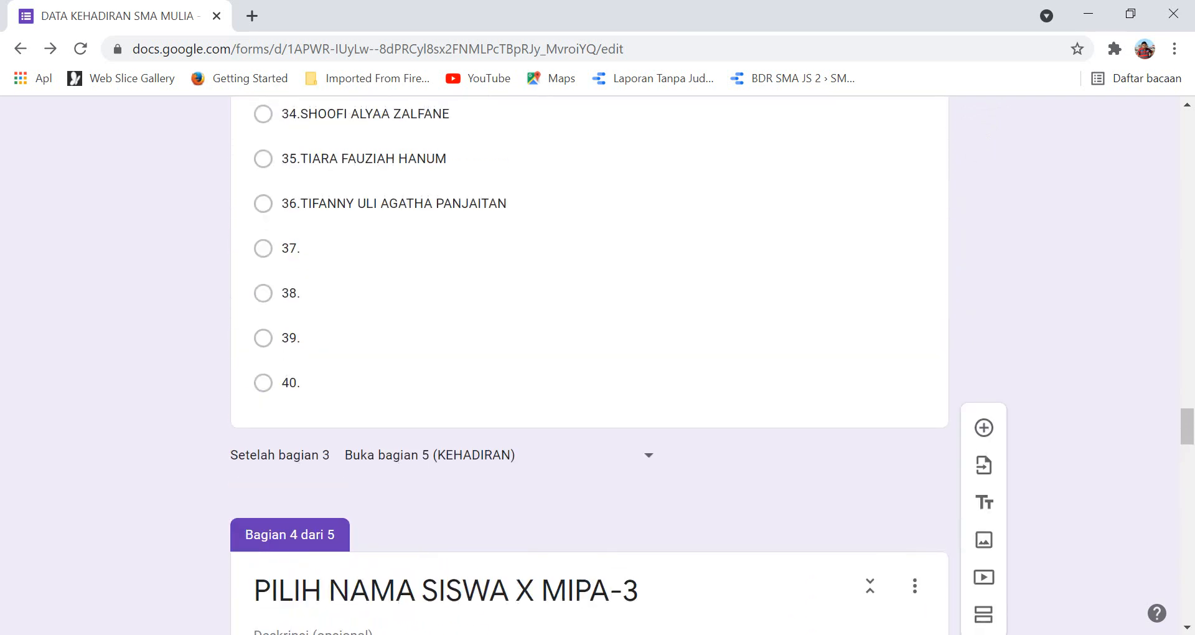
scroll(590, 367, down, 20)
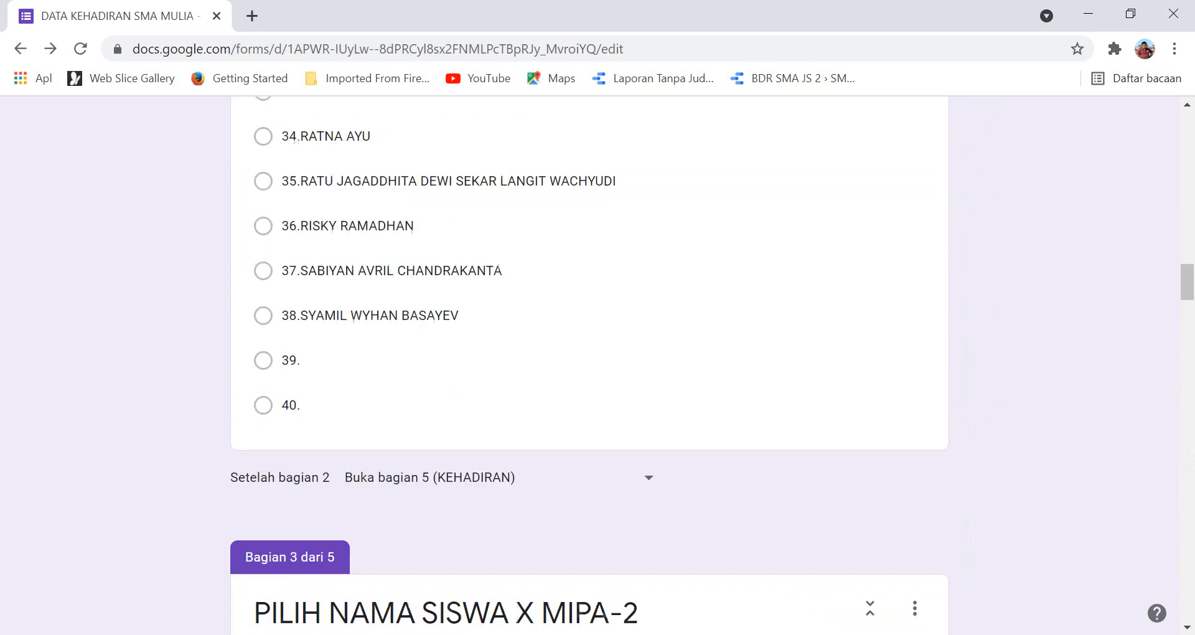
scroll(590, 367, up, 12)
scroll(590, 368, up, 15)
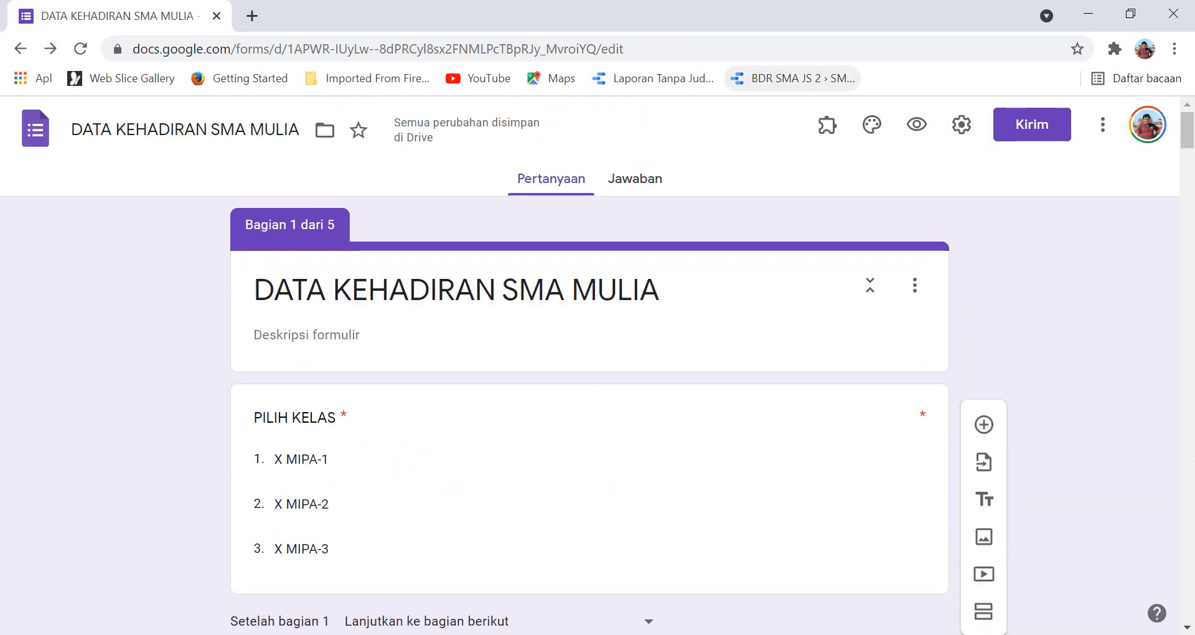
In the form preview, choose class X MIPA-1 and pick the first student, 01.
click(916, 124)
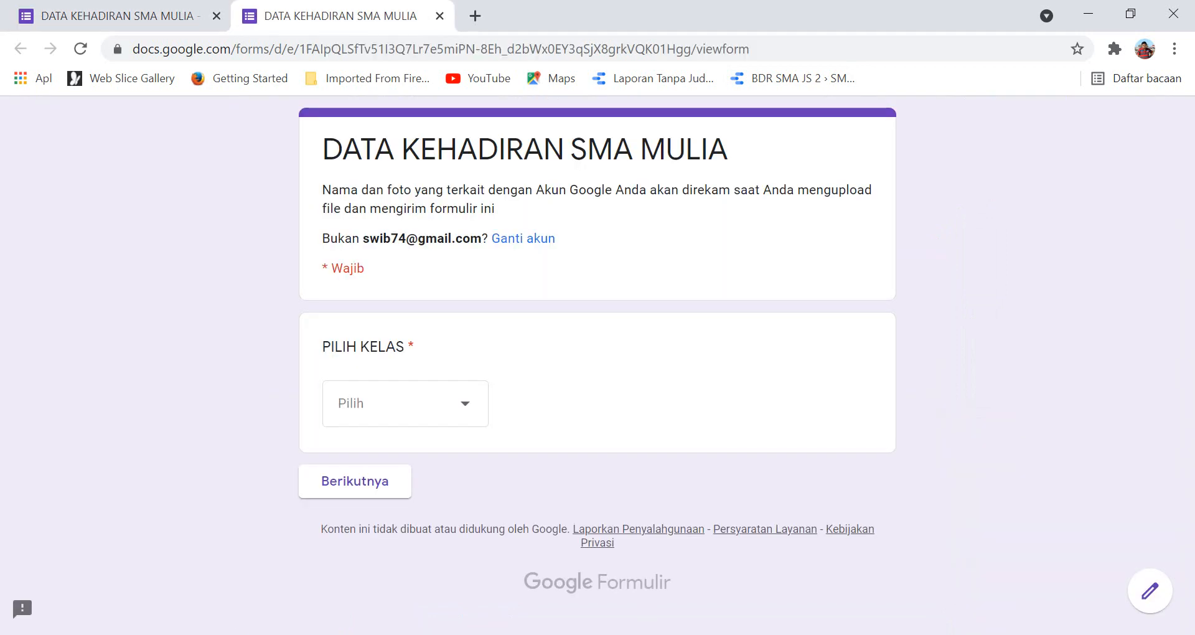
click(405, 403)
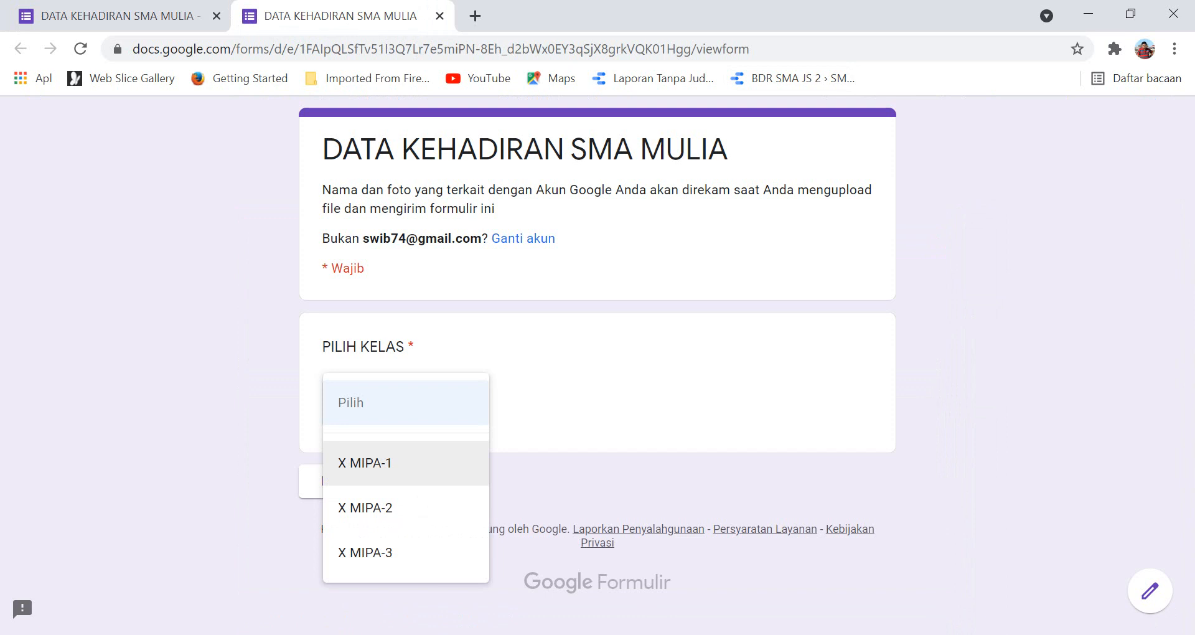
click(398, 463)
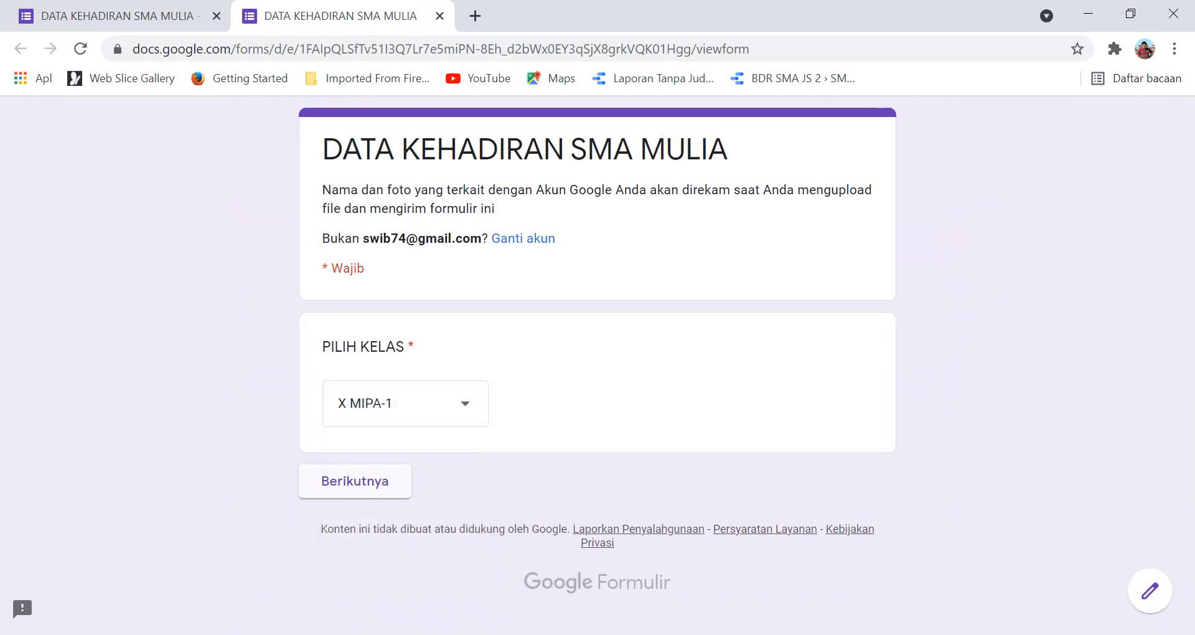
click(355, 482)
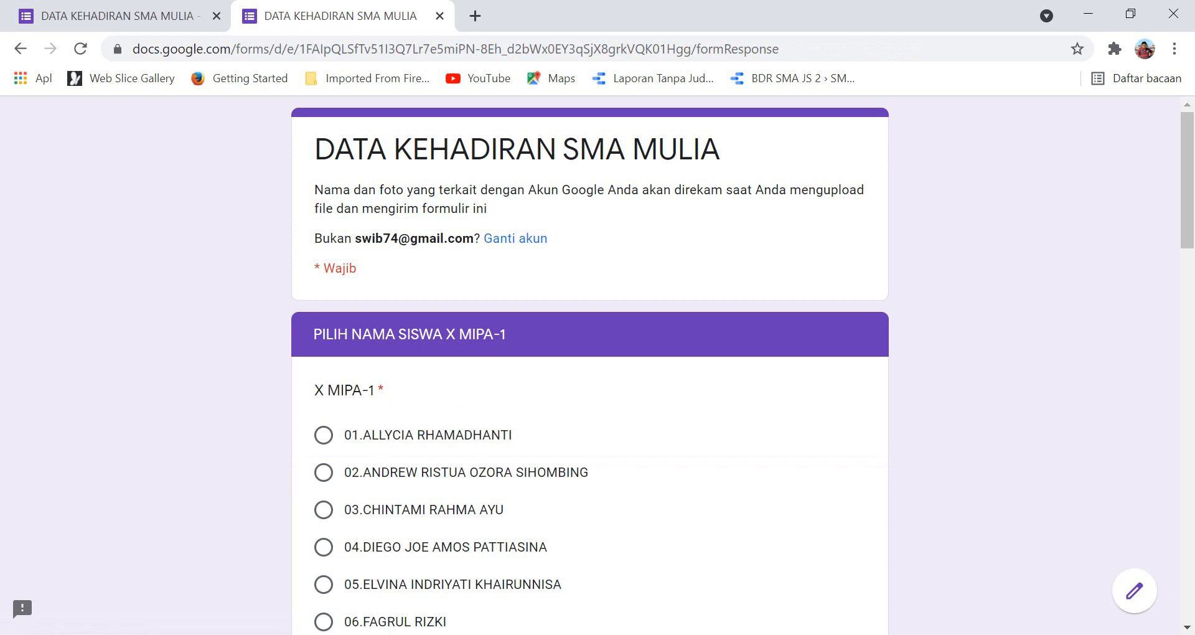
scroll(590, 367, down, 3)
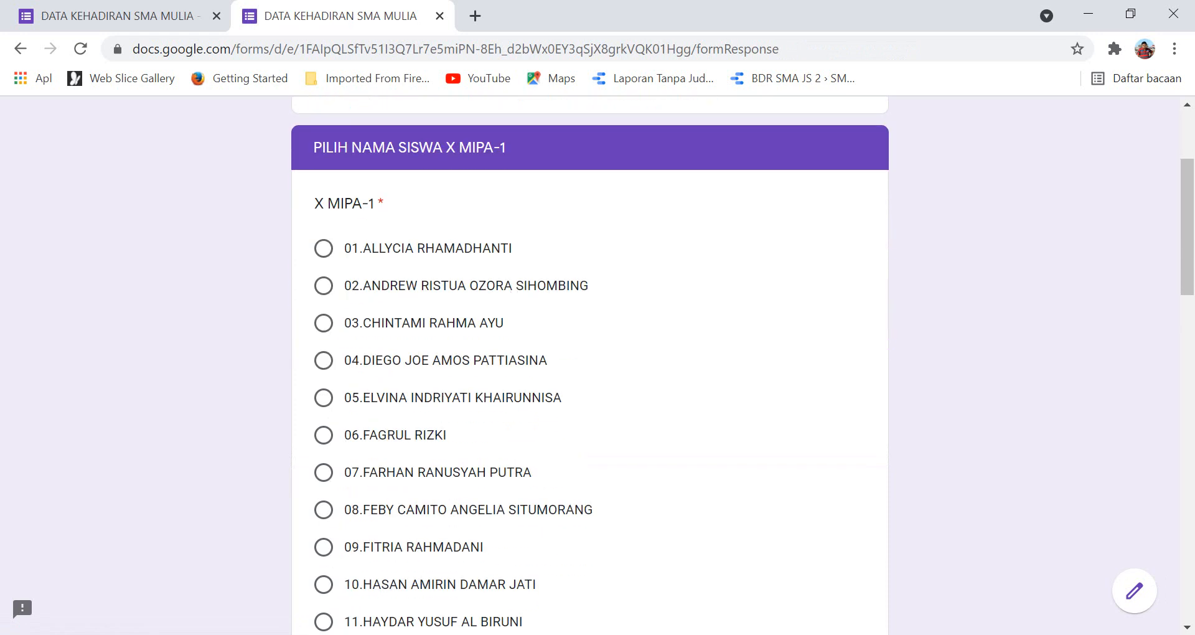
click(324, 248)
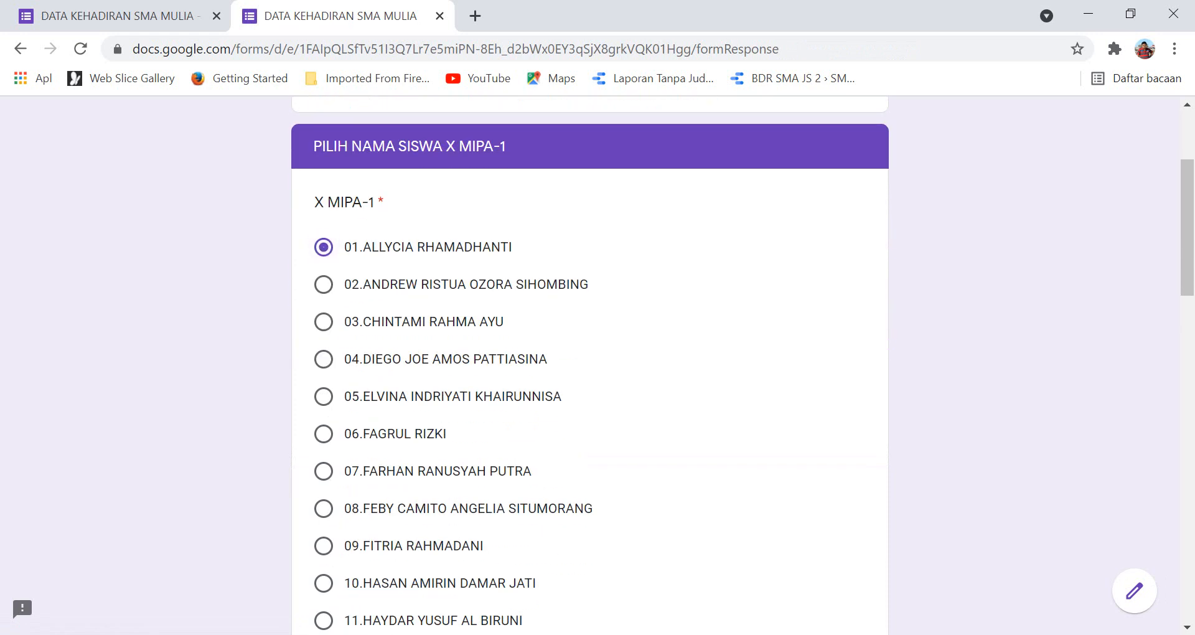
scroll(590, 367, down, 20)
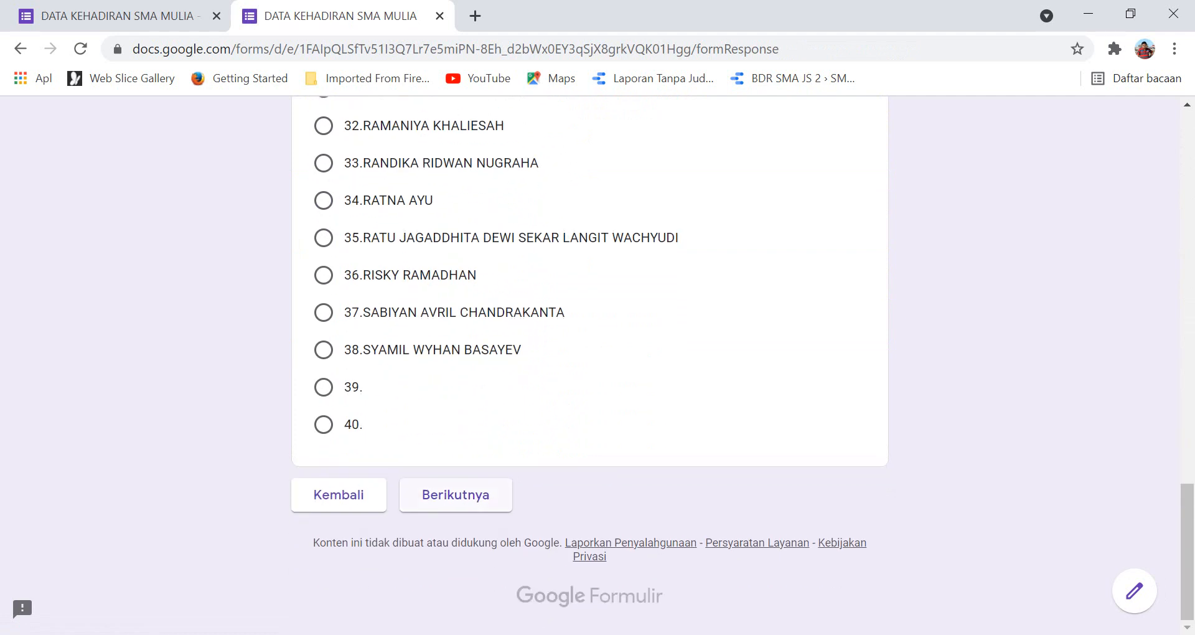
click(456, 495)
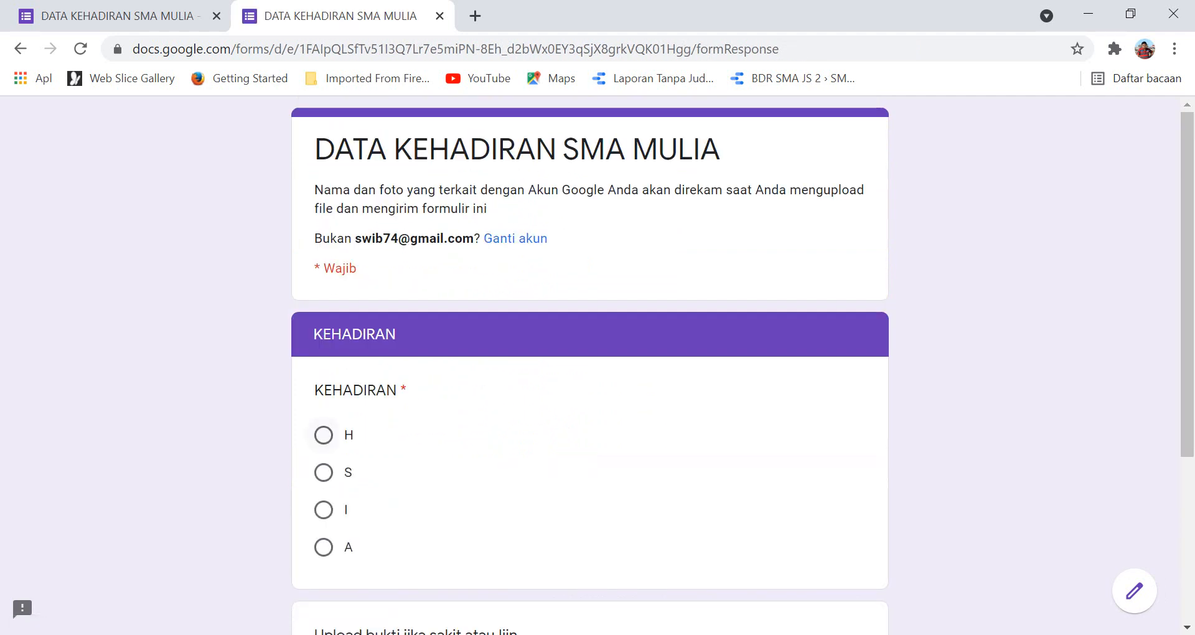
Mark attendance H, submit the response, and start another one.
click(324, 434)
scroll(590, 367, down, 4)
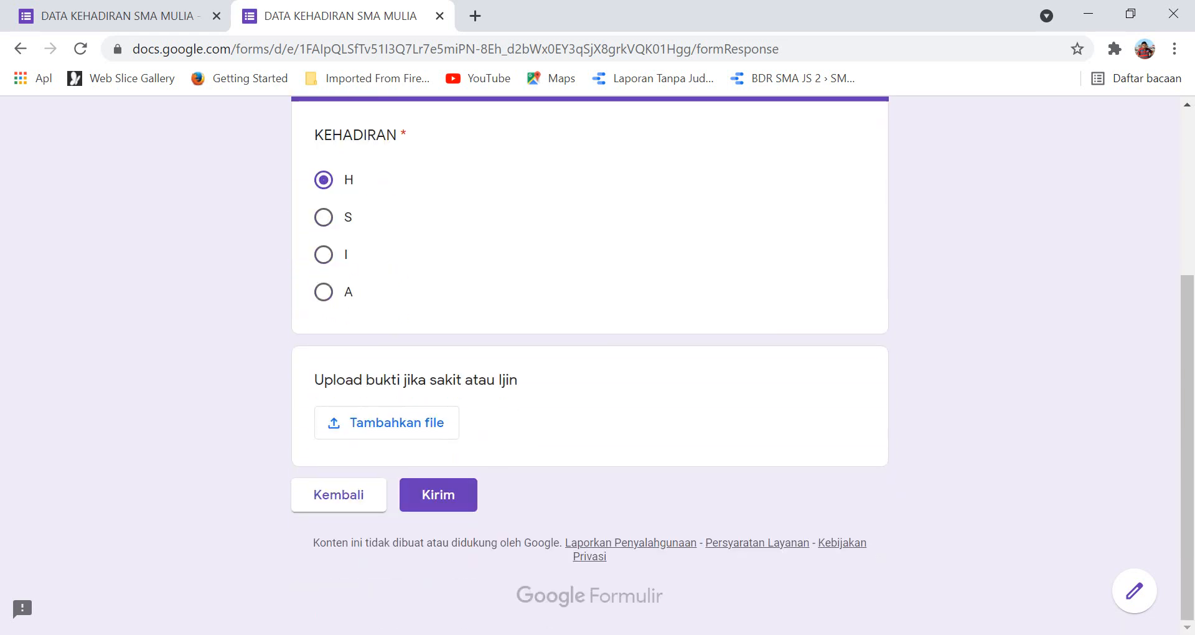
click(438, 495)
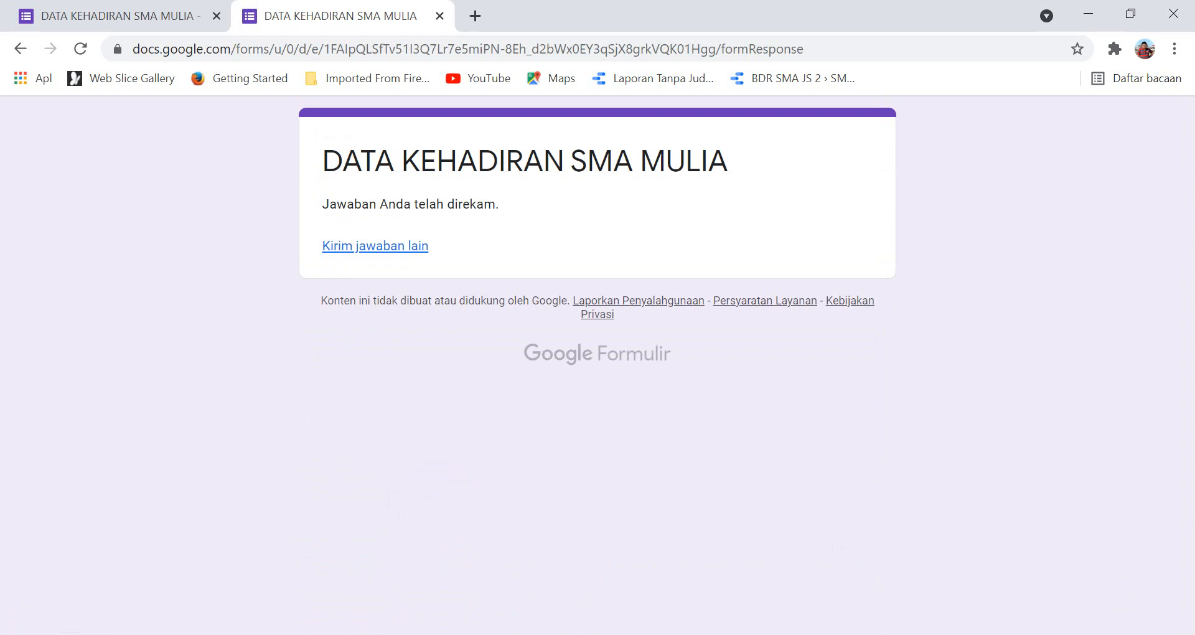
click(375, 246)
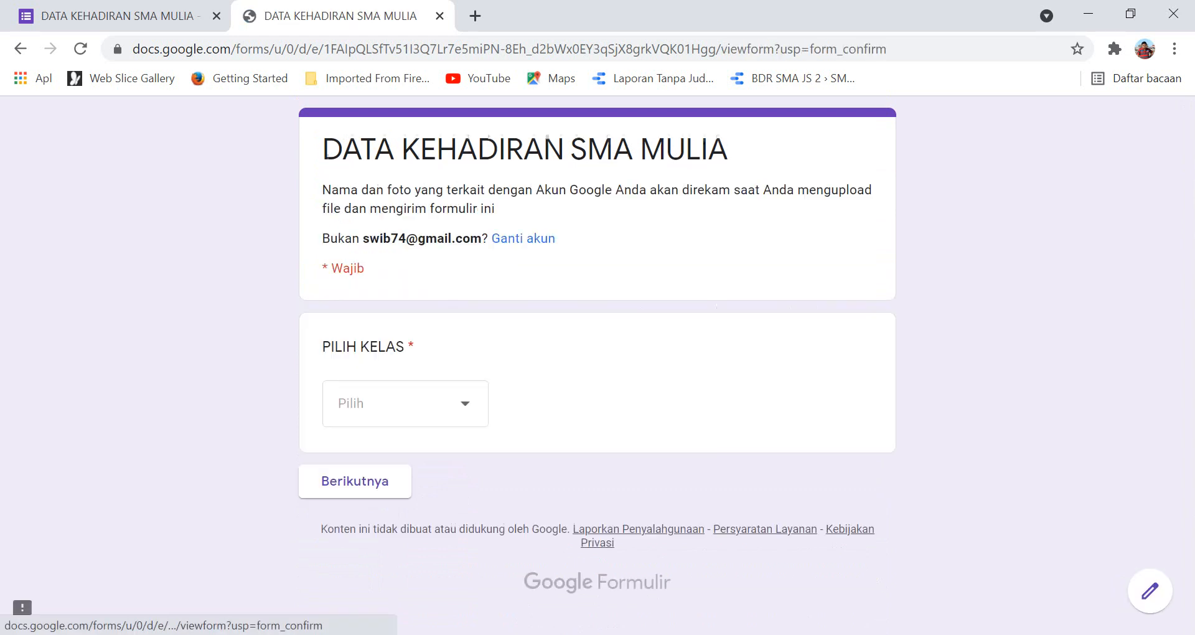
Choose class X MIPA-2 and pick student number 03.
click(405, 404)
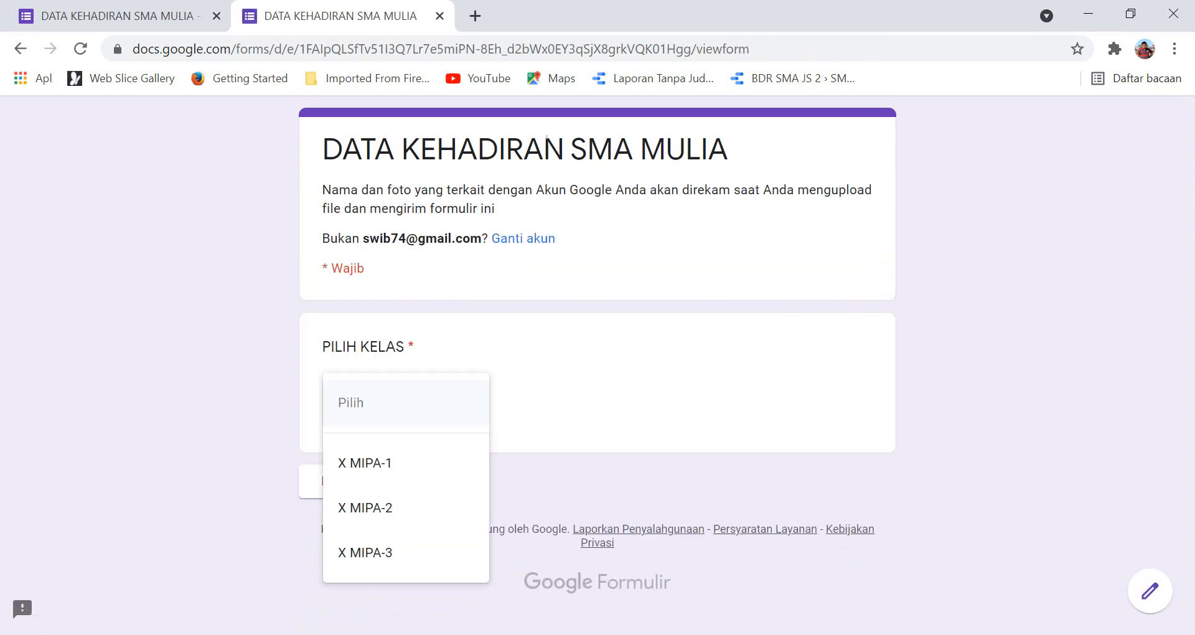
click(386, 506)
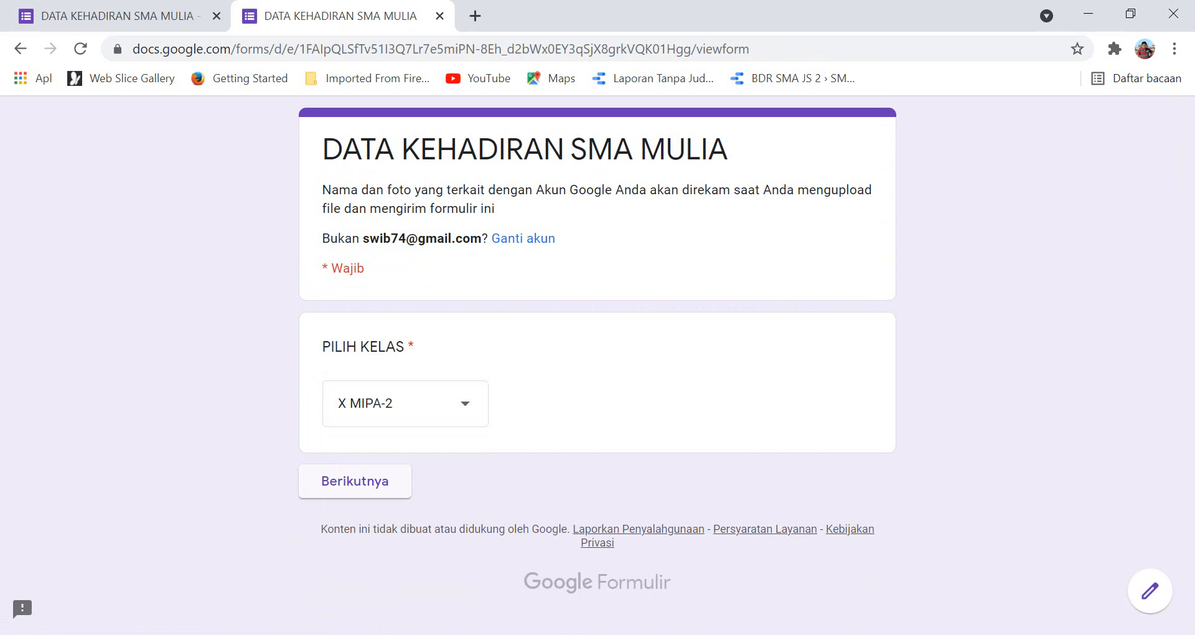
click(355, 480)
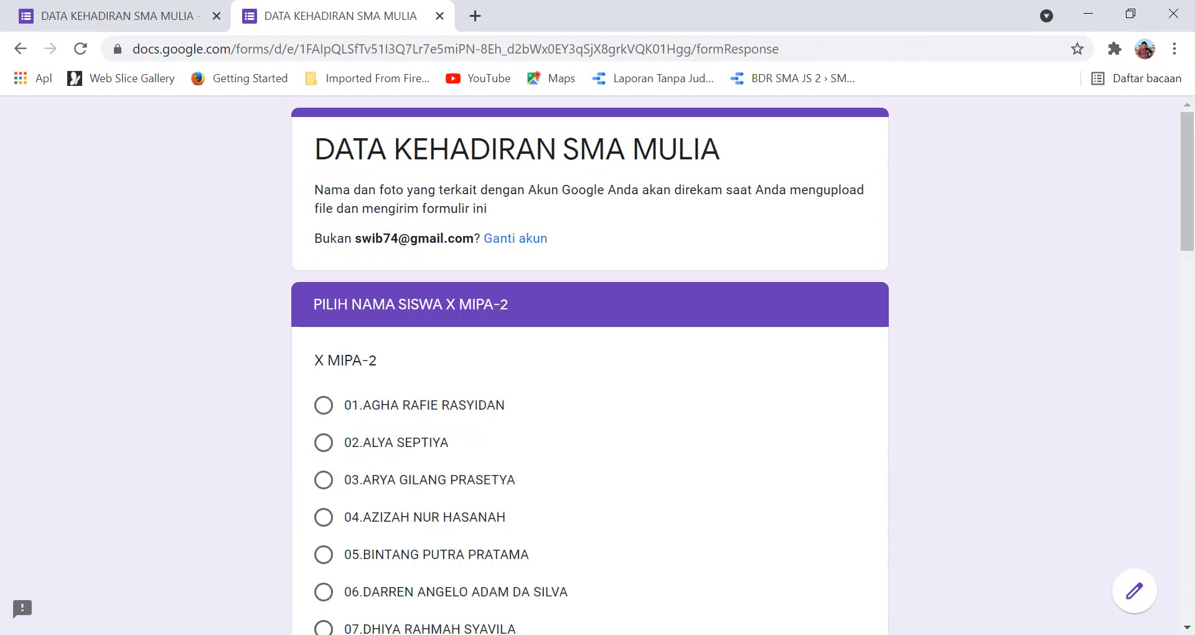
scroll(590, 366, down, 2)
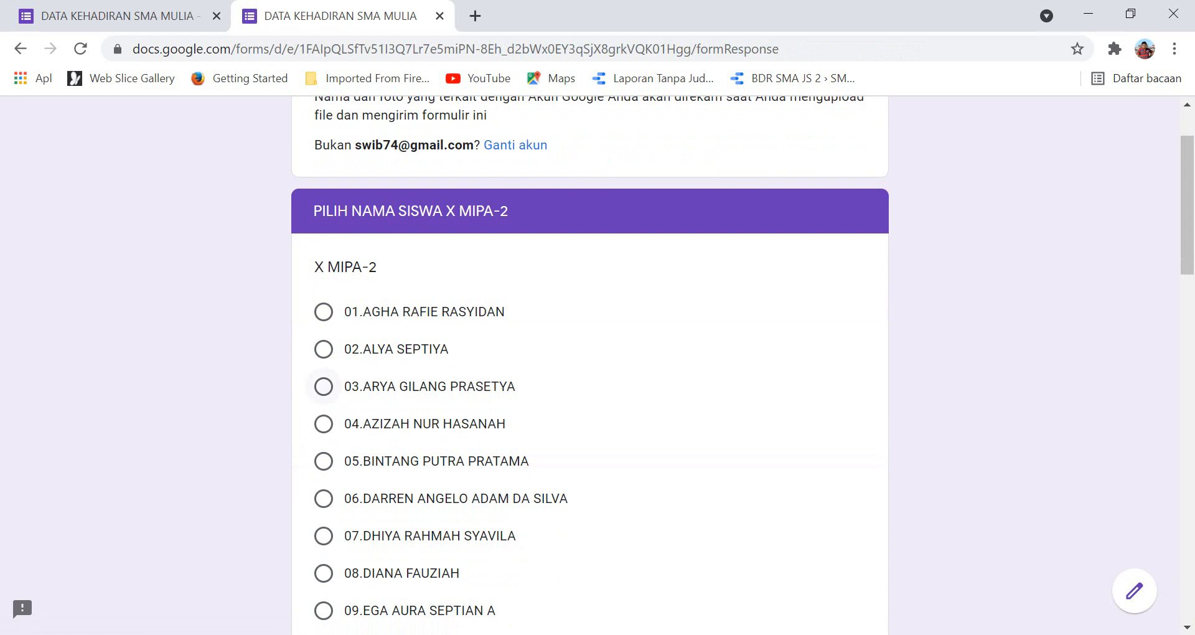
click(323, 386)
scroll(323, 386, down, 15)
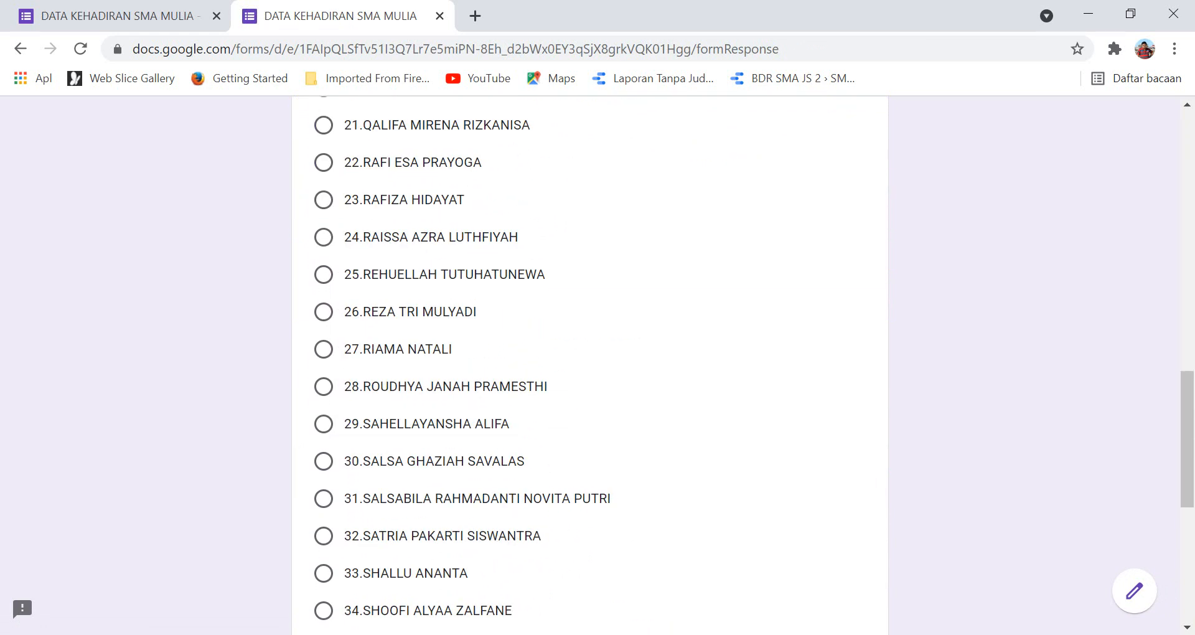
scroll(590, 365, down, 3)
scroll(590, 365, up, 20)
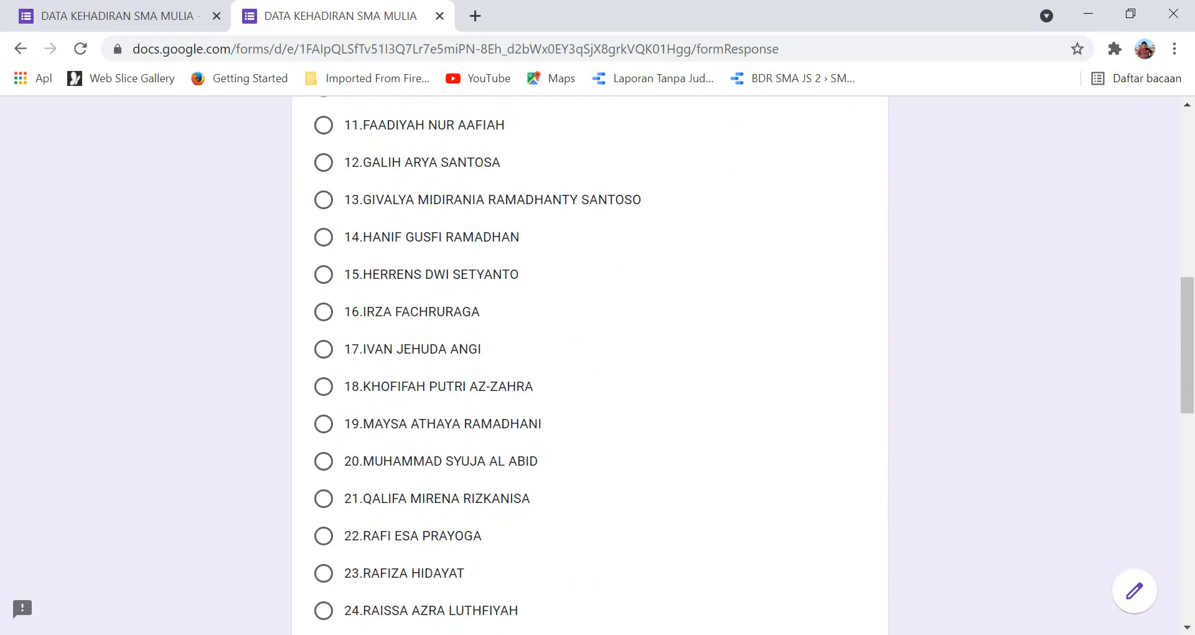
scroll(590, 365, down, 20)
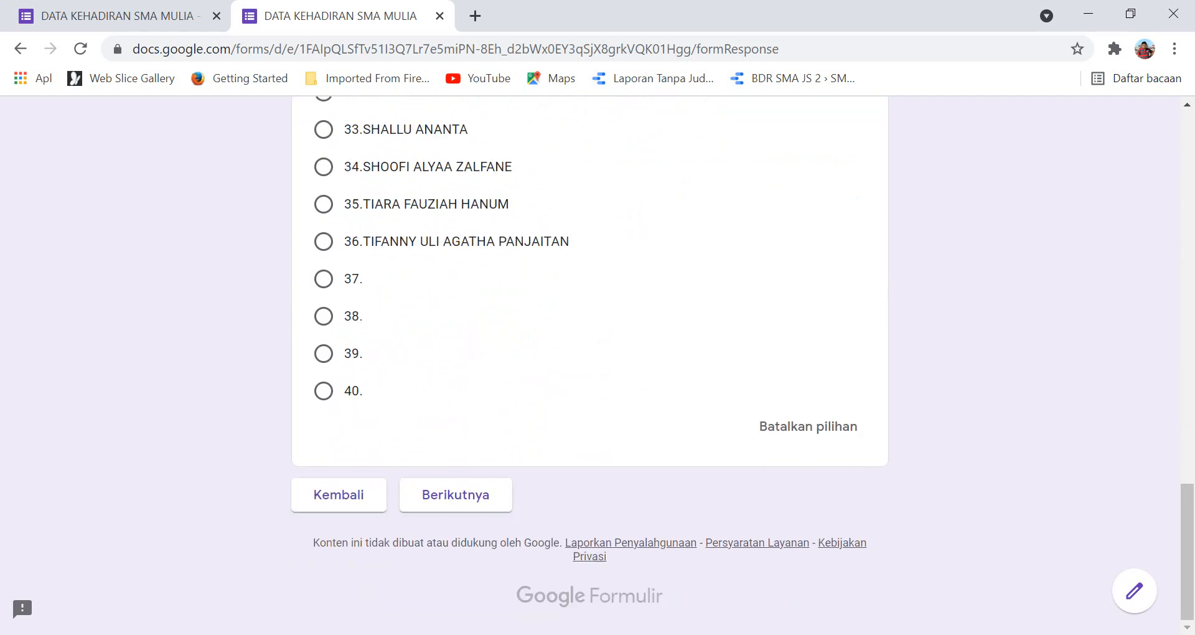
click(455, 495)
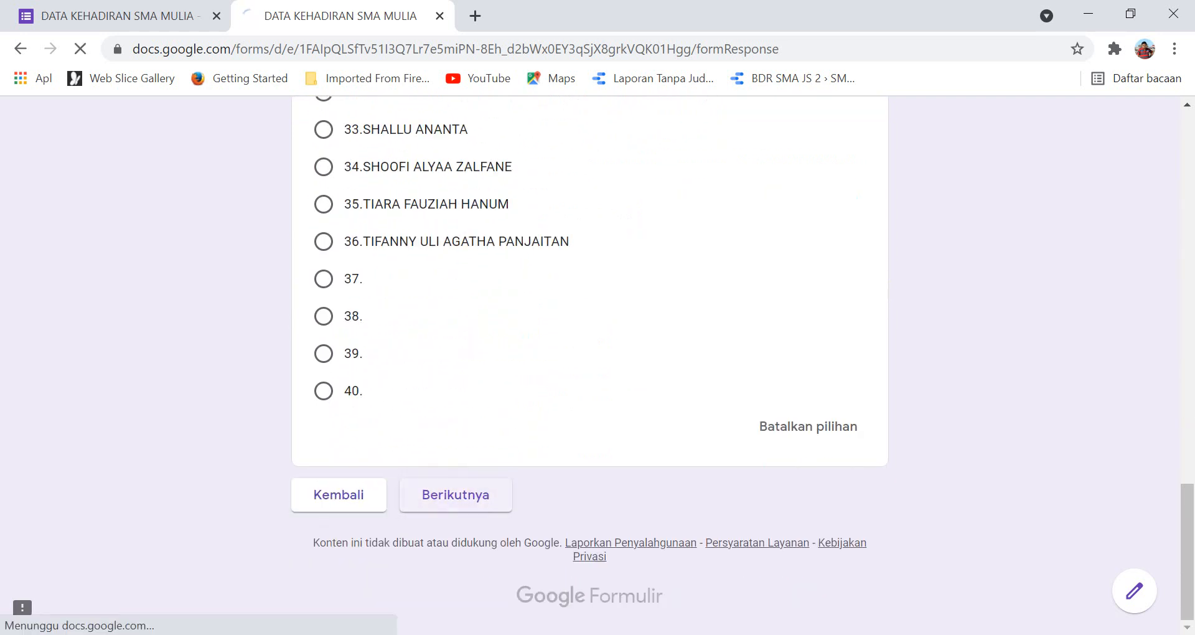
Mark attendance S, submit the response, and start another one.
scroll(590, 365, down, 4)
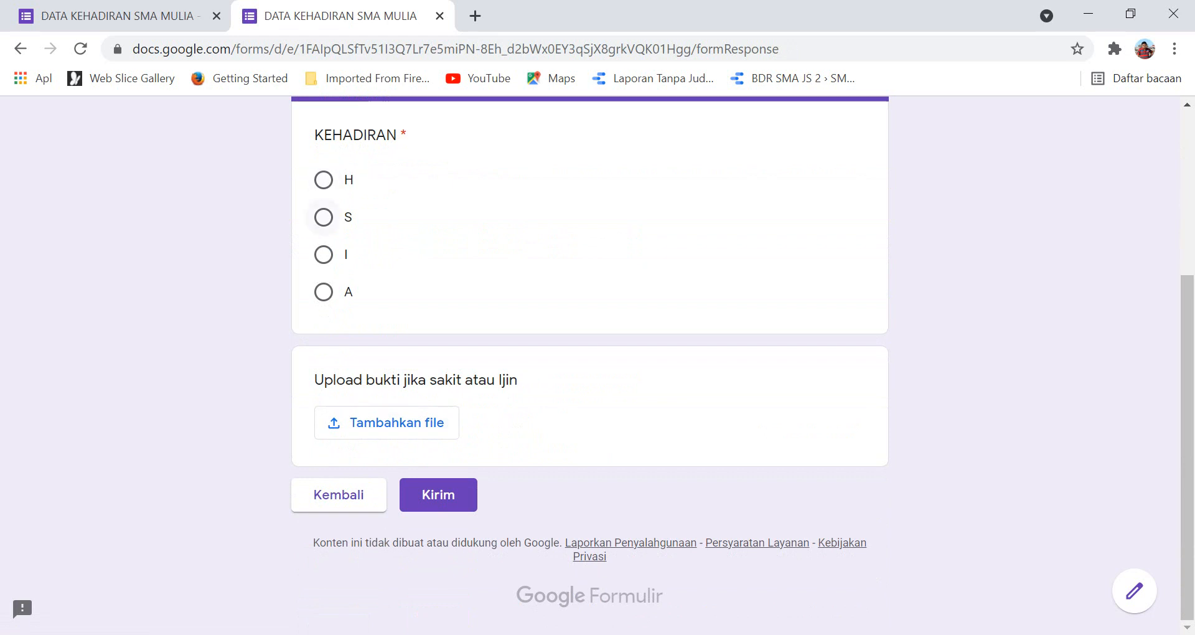
click(324, 218)
click(438, 495)
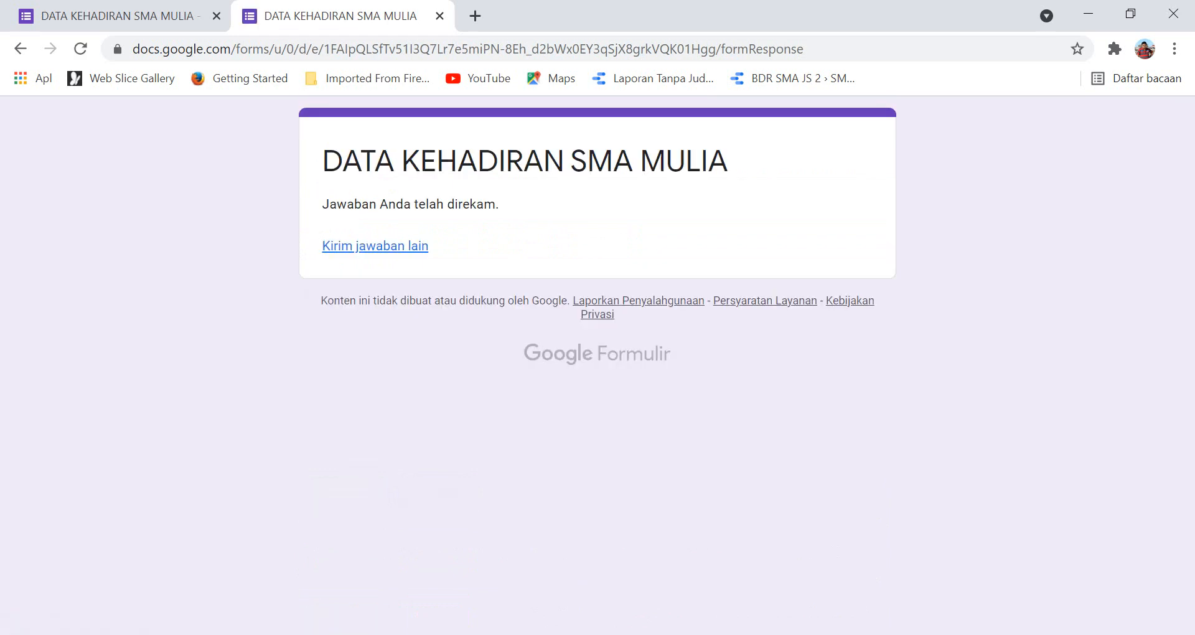
click(375, 245)
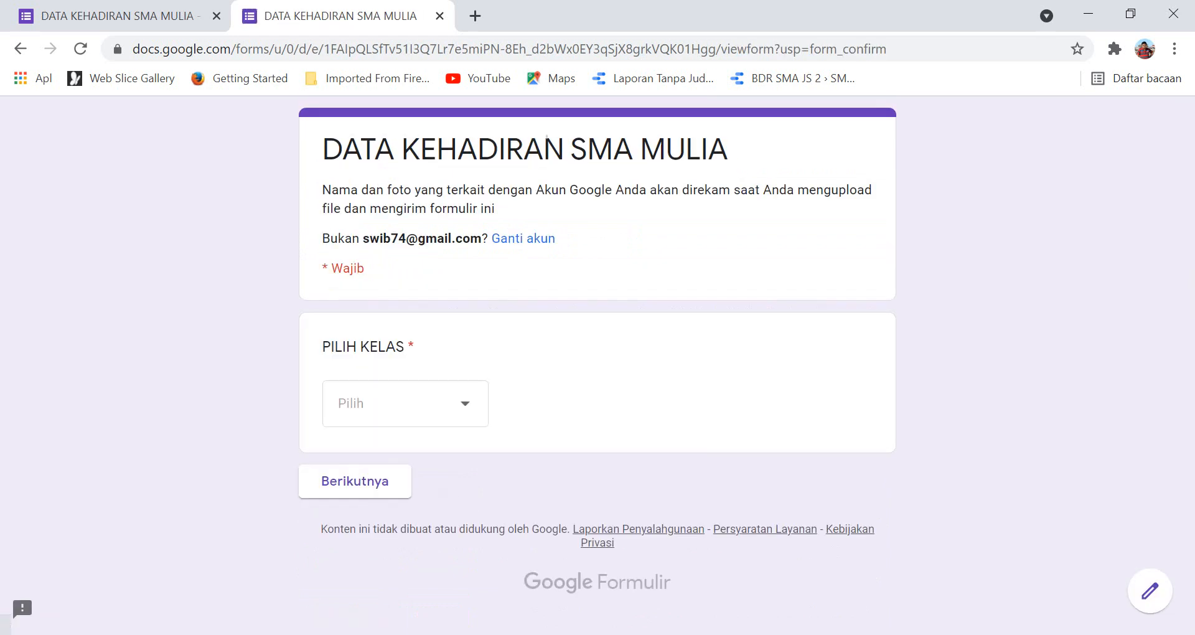
Choose class X MIPA-3 and pick the ninth student, 09.
click(406, 403)
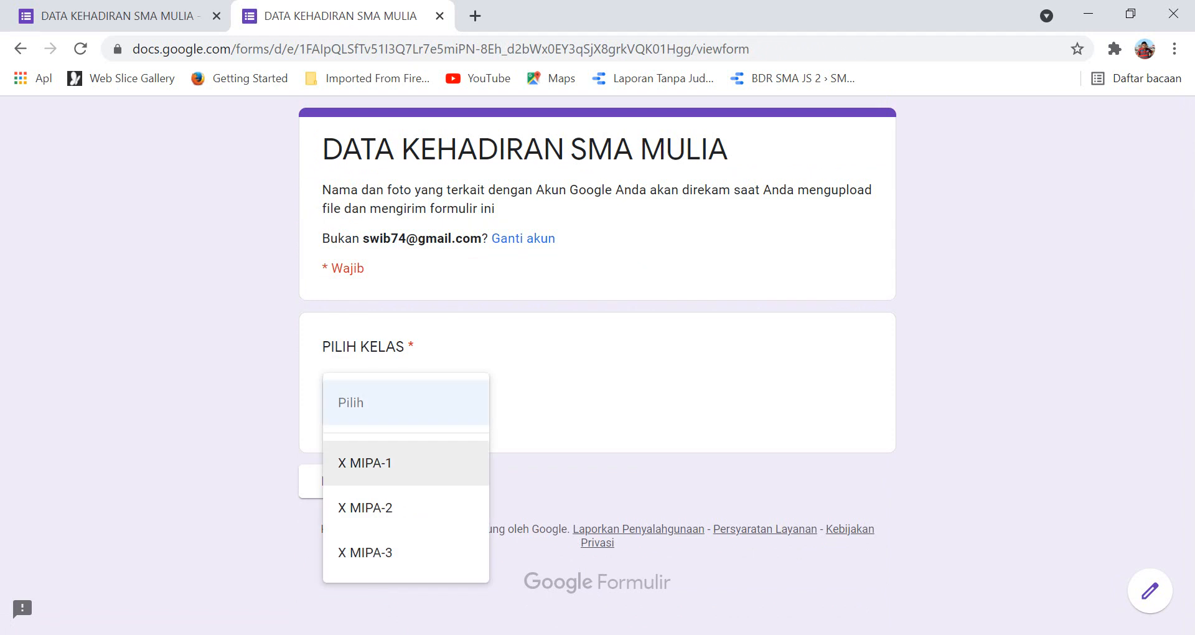
click(365, 552)
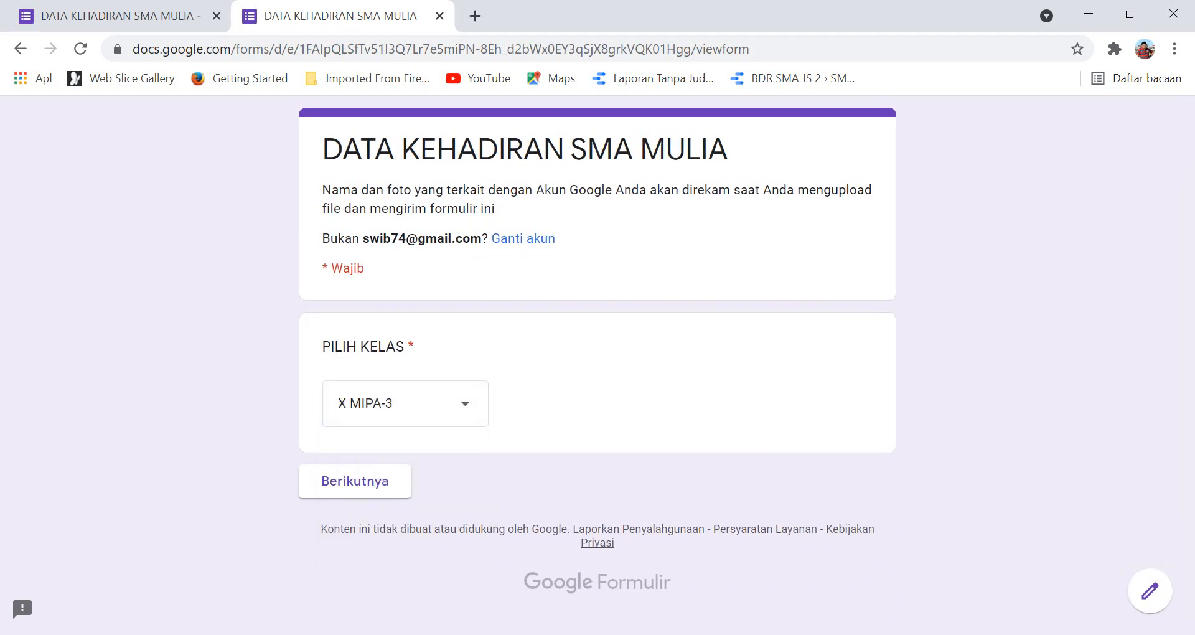
click(354, 480)
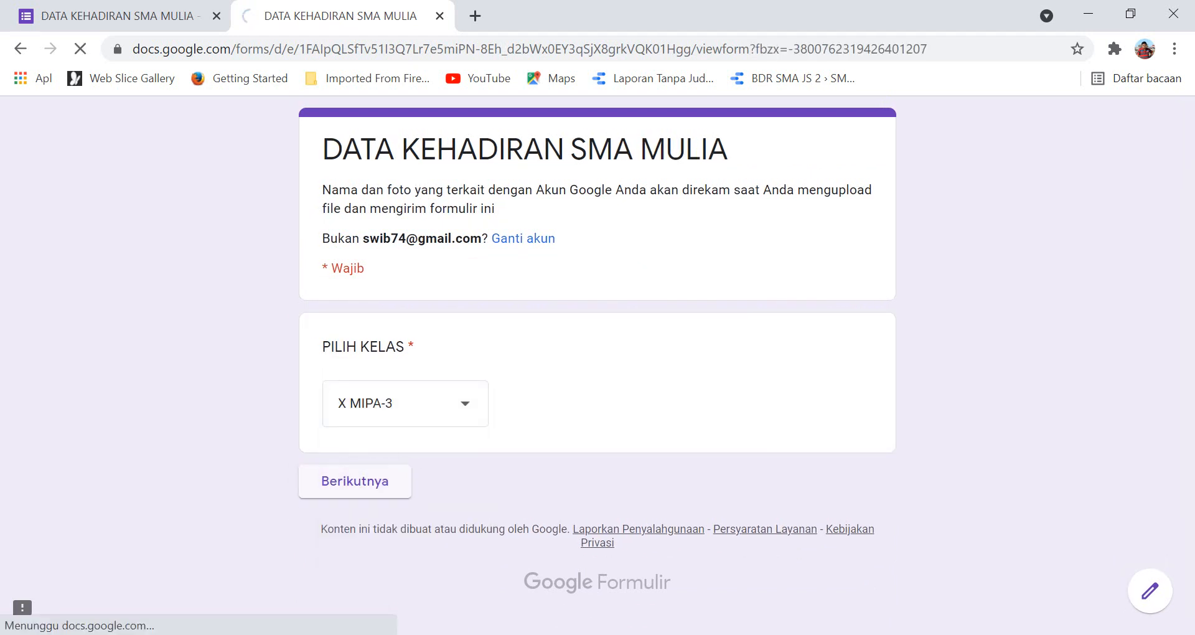
scroll(597, 367, down, 5)
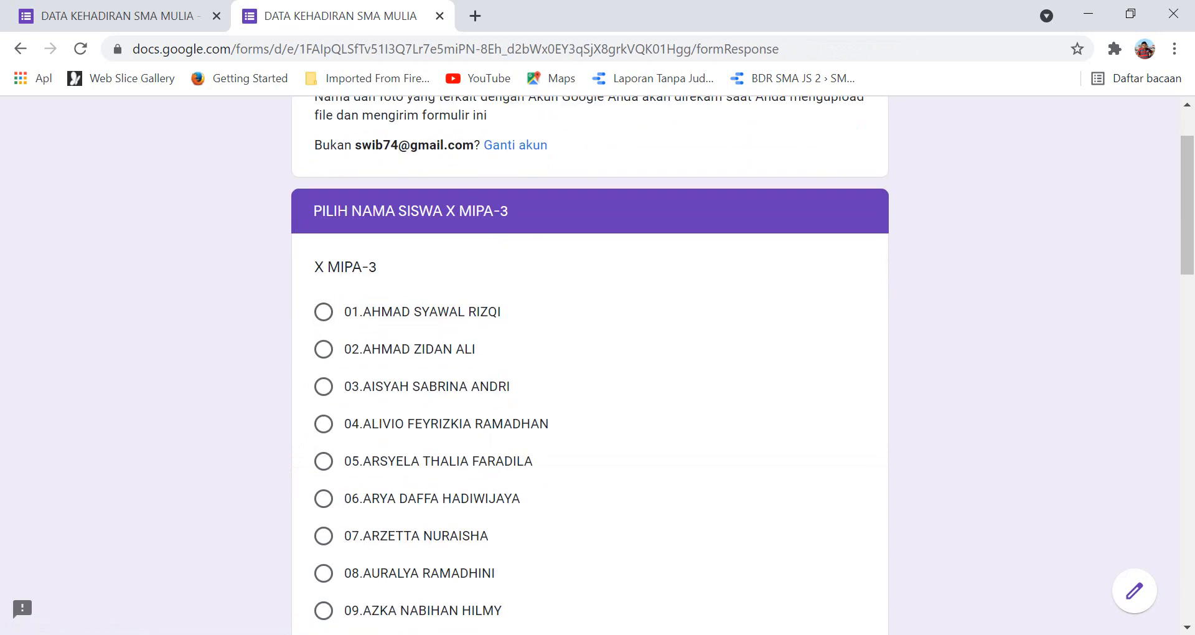
click(323, 423)
scroll(323, 424, down, 15)
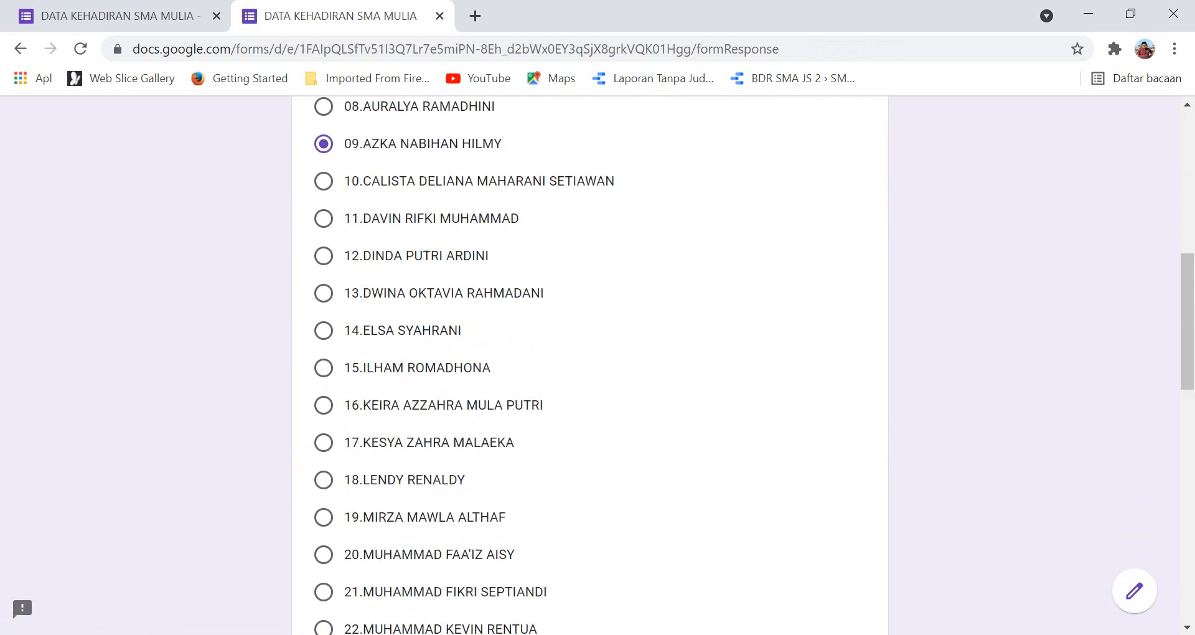
scroll(589, 361, down, 3)
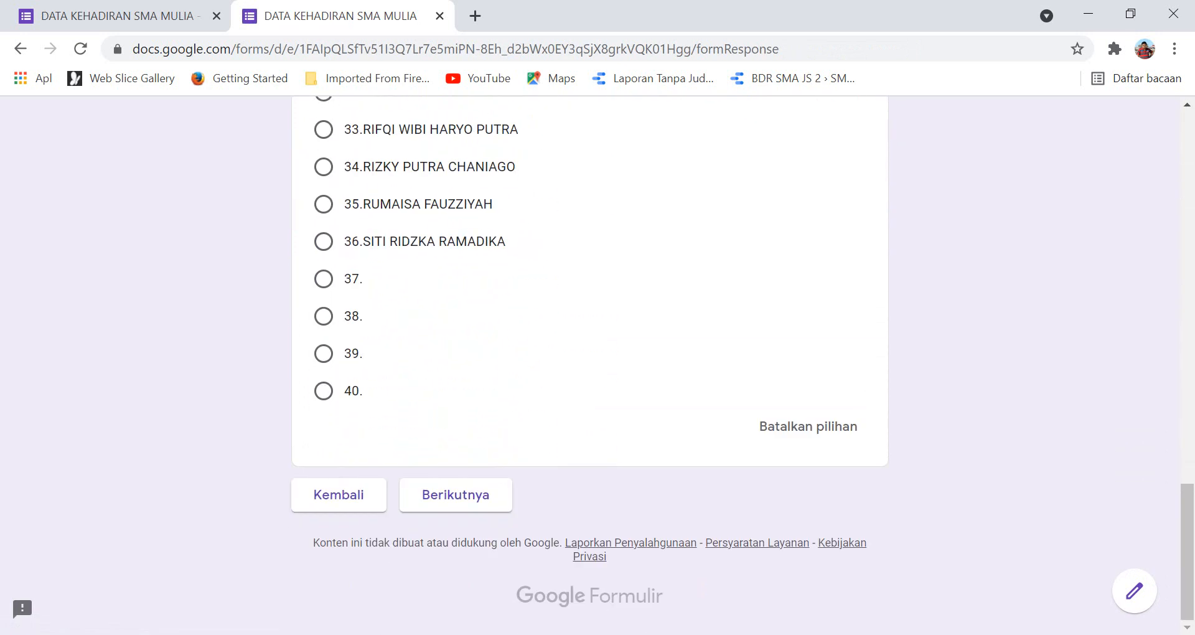
click(456, 495)
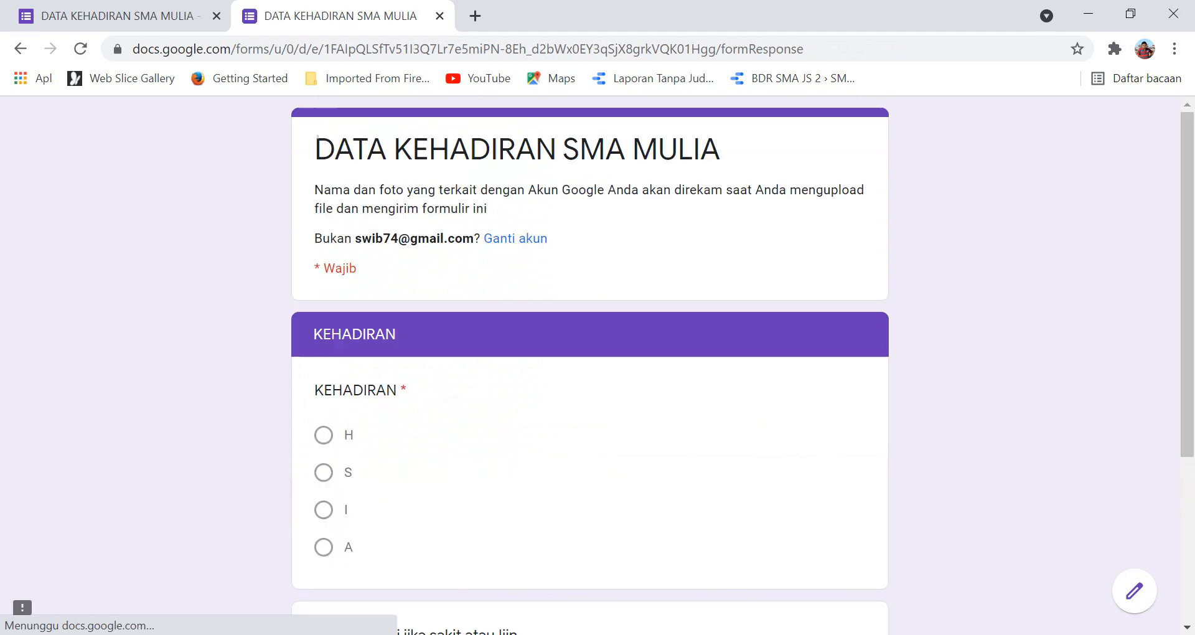
Mark the student present (H), submit, and return to the form editor.
scroll(589, 311, down, 4)
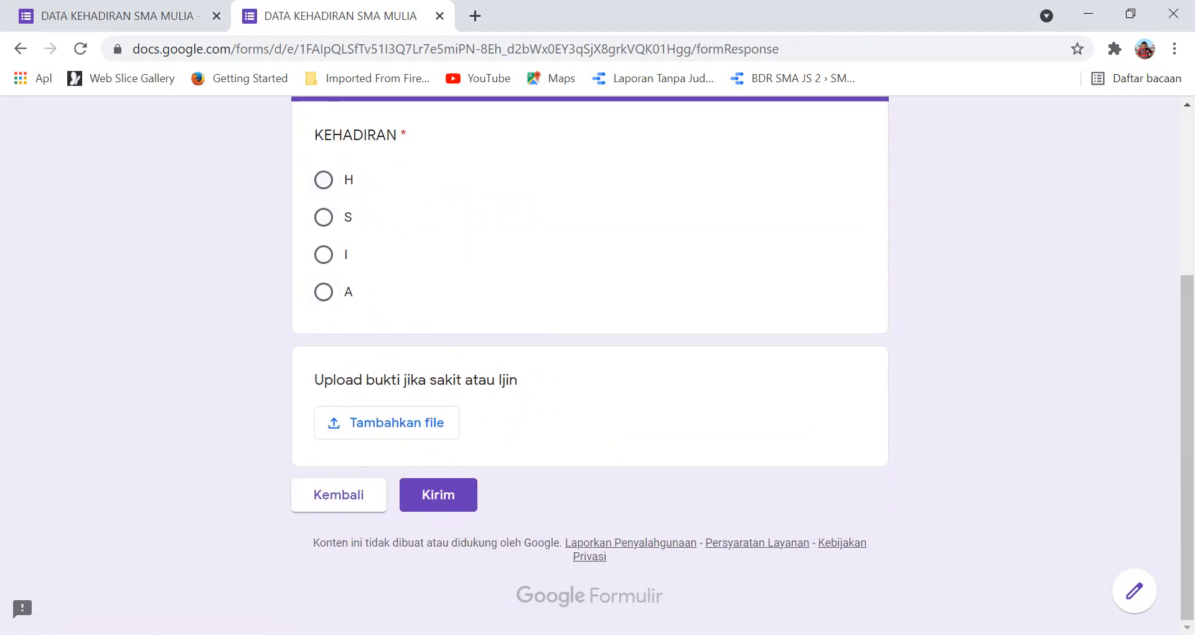
click(324, 179)
click(439, 495)
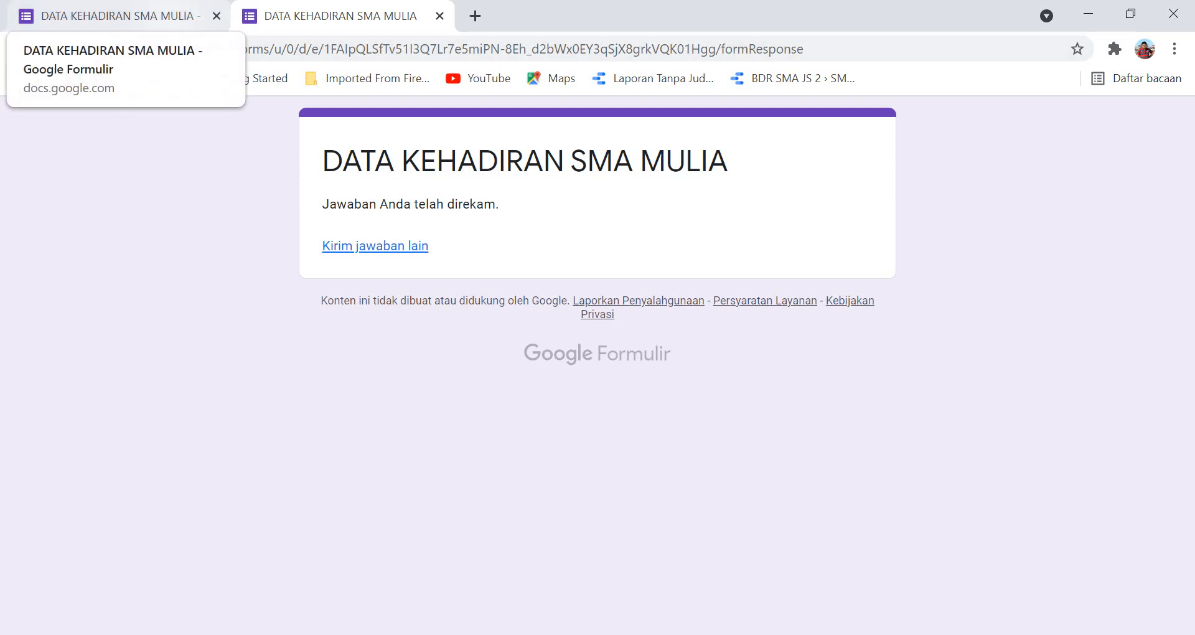
click(112, 16)
scroll(597, 367, down, 5)
Change the X MIPA-1, X MIPA-2 and X MIPA-3 name questions from Pilihan ganda to Drop-down.
scroll(589, 367, down, 3)
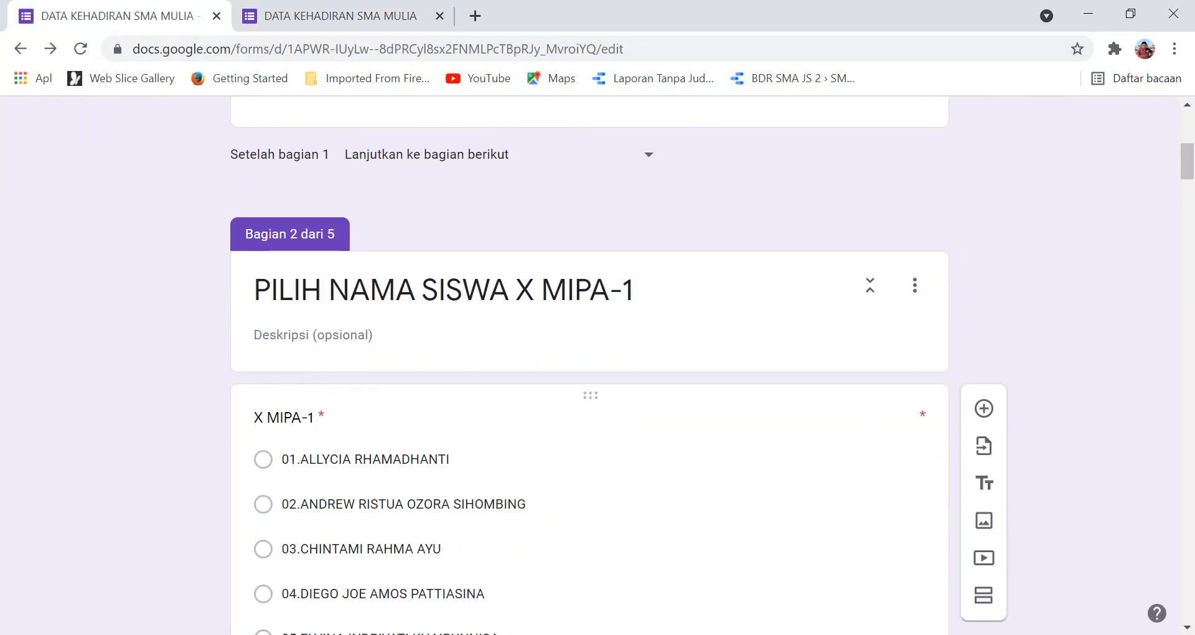
click(339, 459)
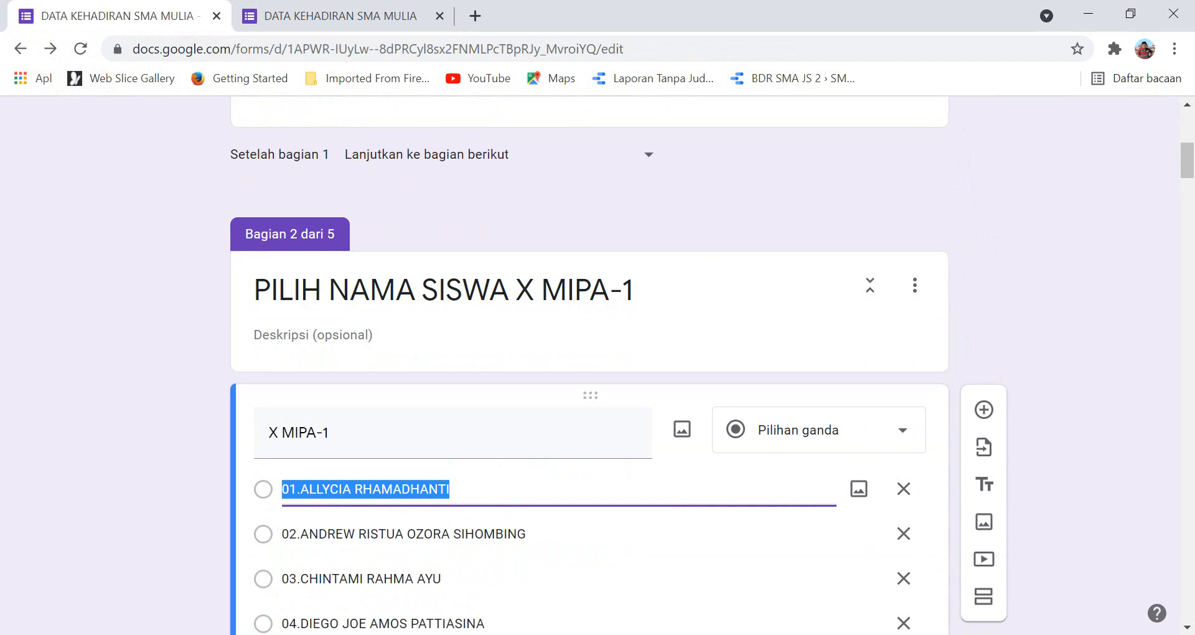
click(819, 430)
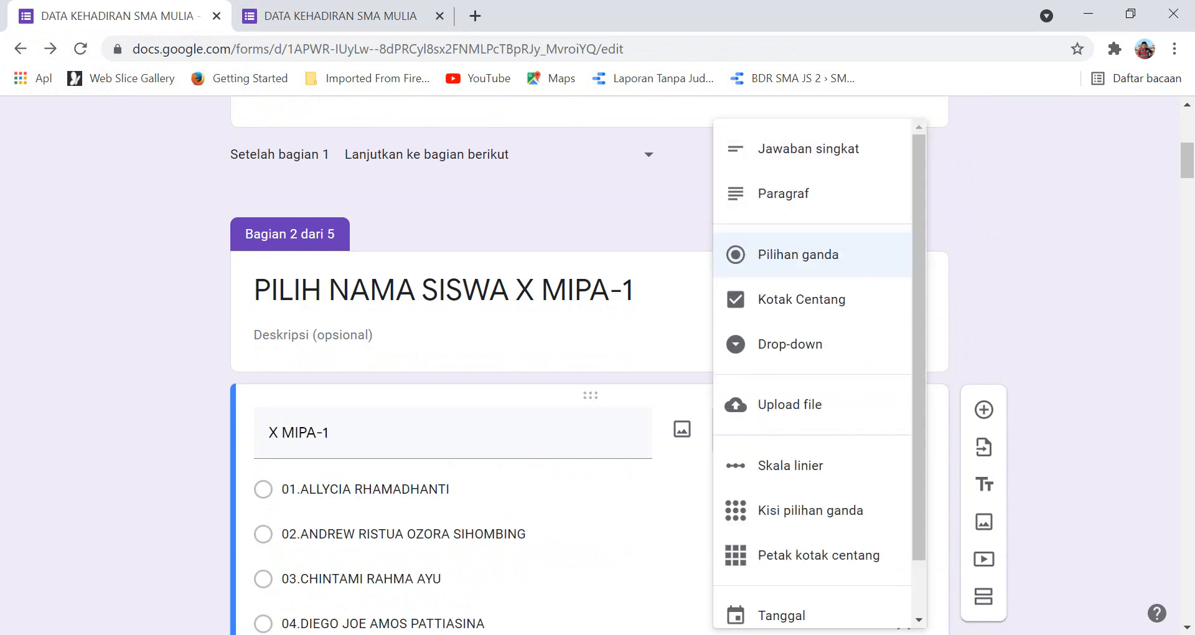
click(790, 344)
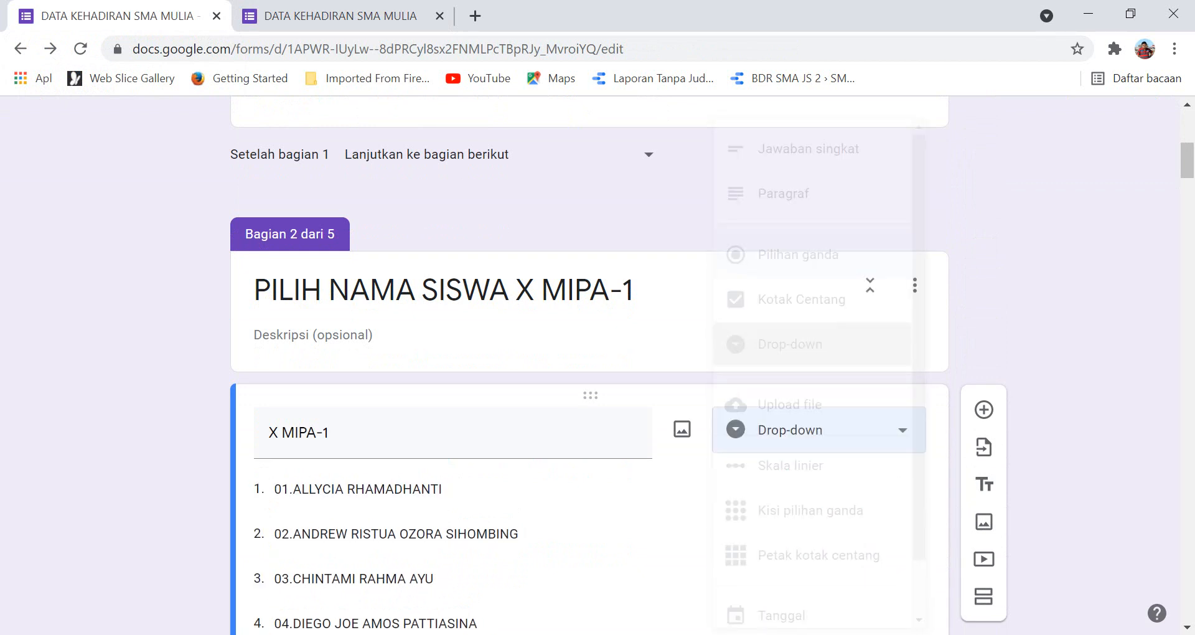
scroll(588, 367, down, 20)
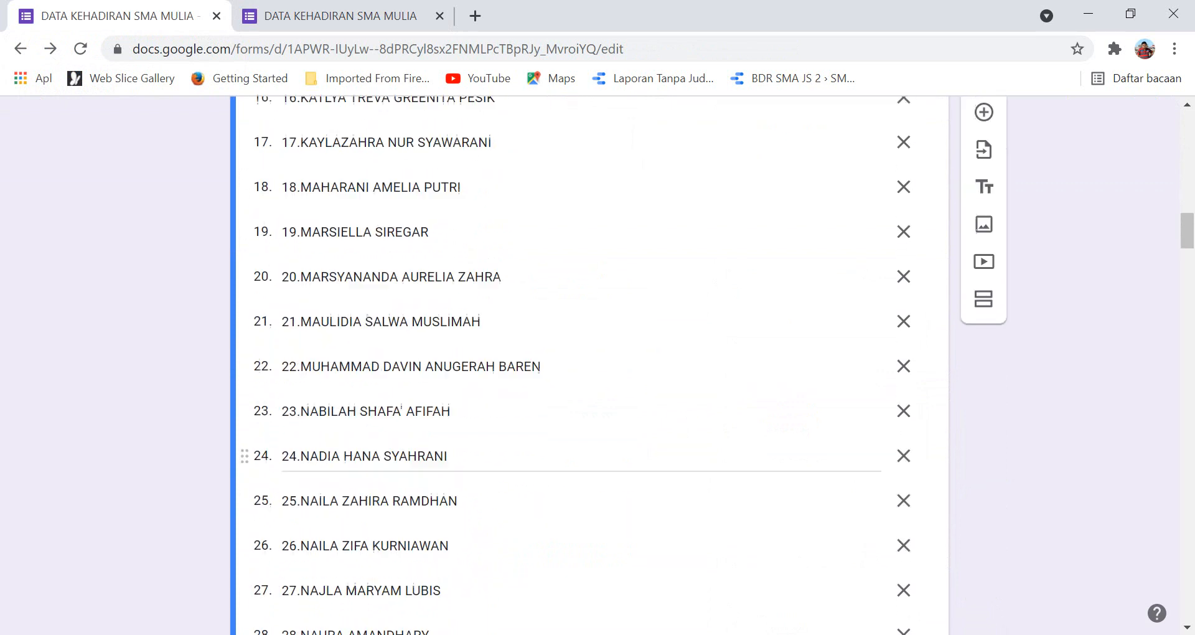
scroll(588, 367, down, 7)
click(558, 472)
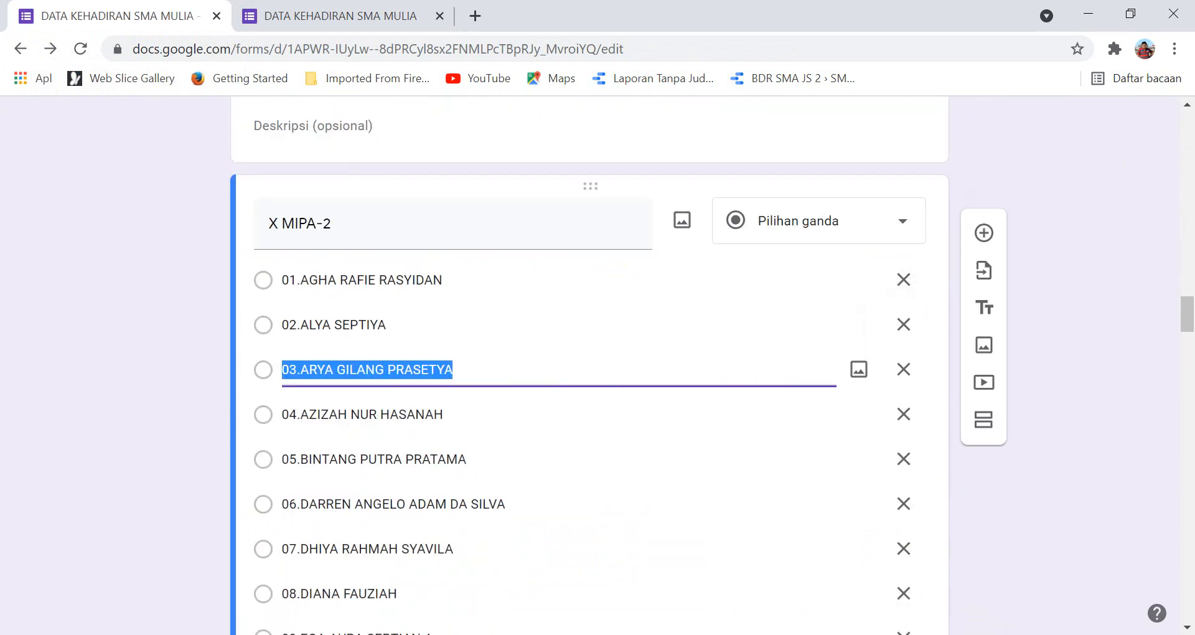
click(819, 221)
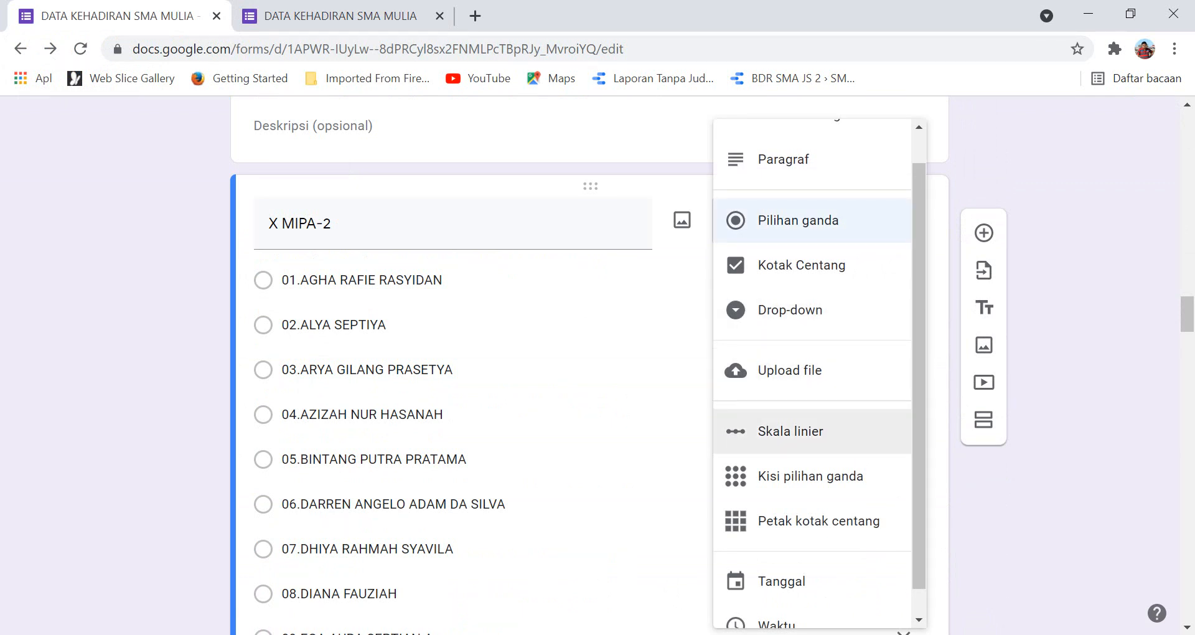
click(790, 310)
scroll(560, 436, down, 20)
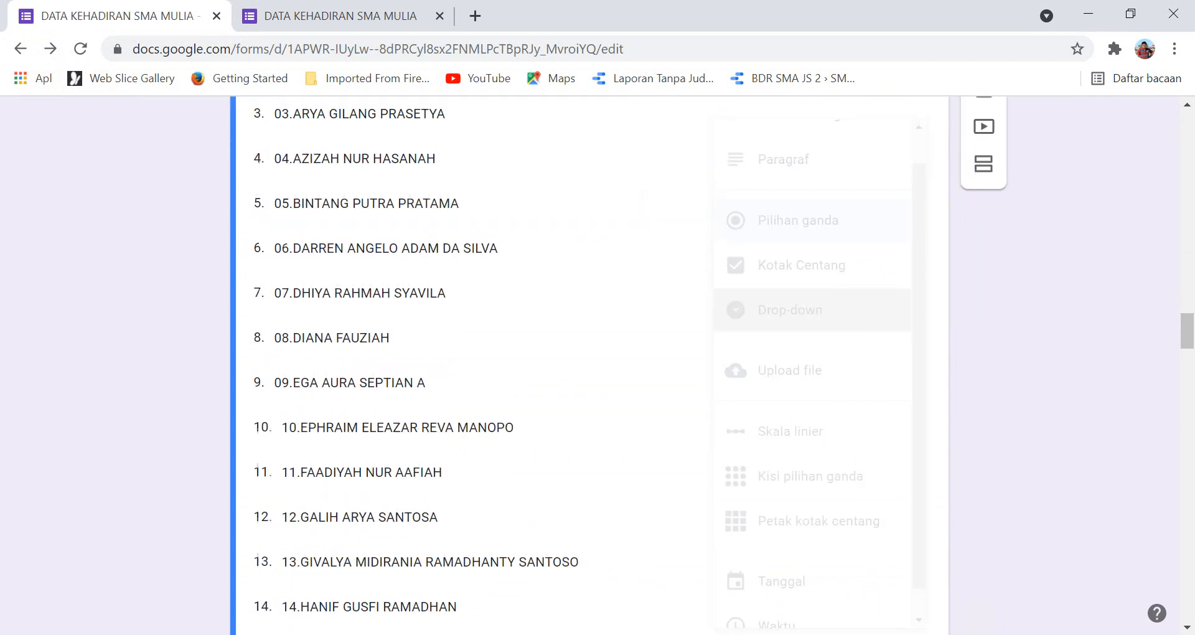
scroll(560, 373, down, 9)
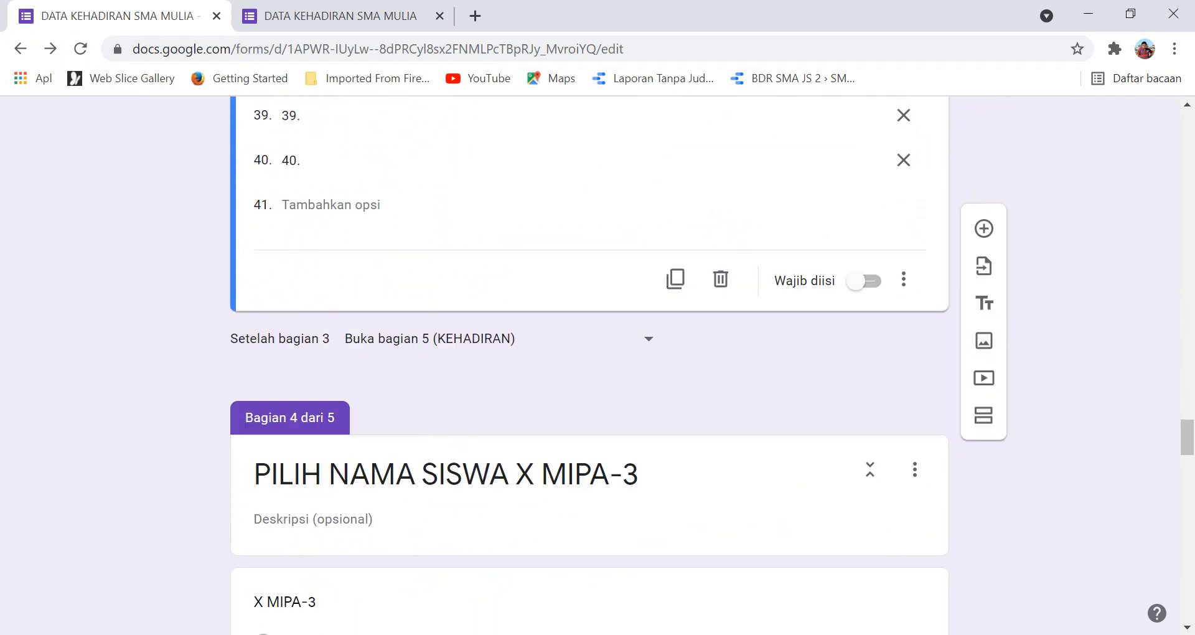
click(348, 405)
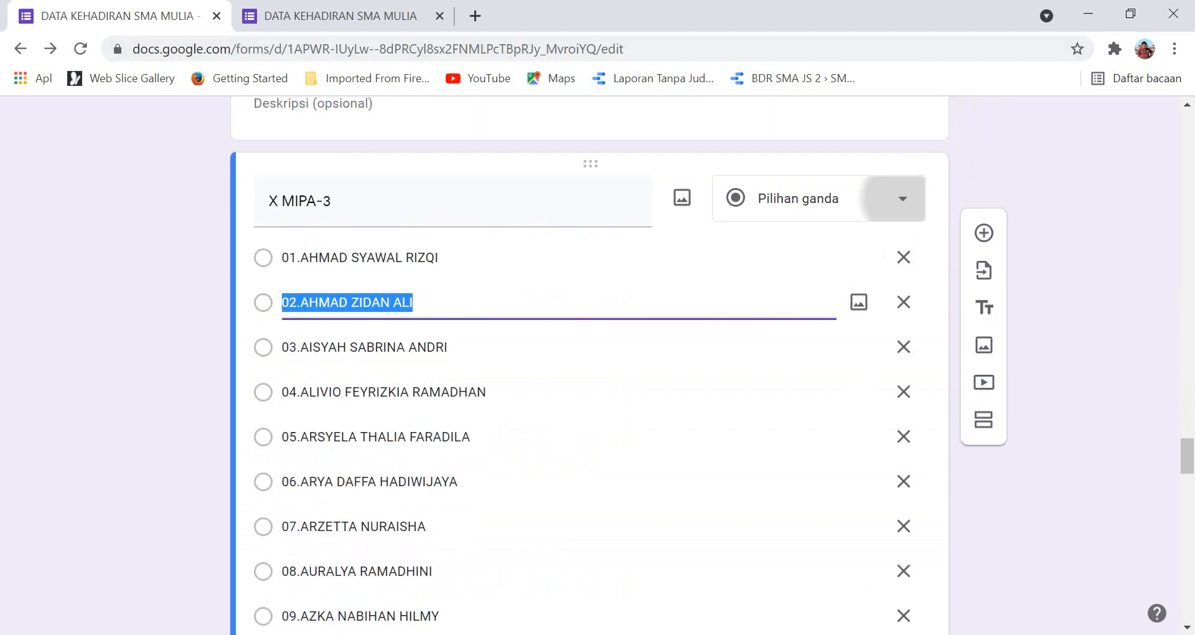
click(902, 199)
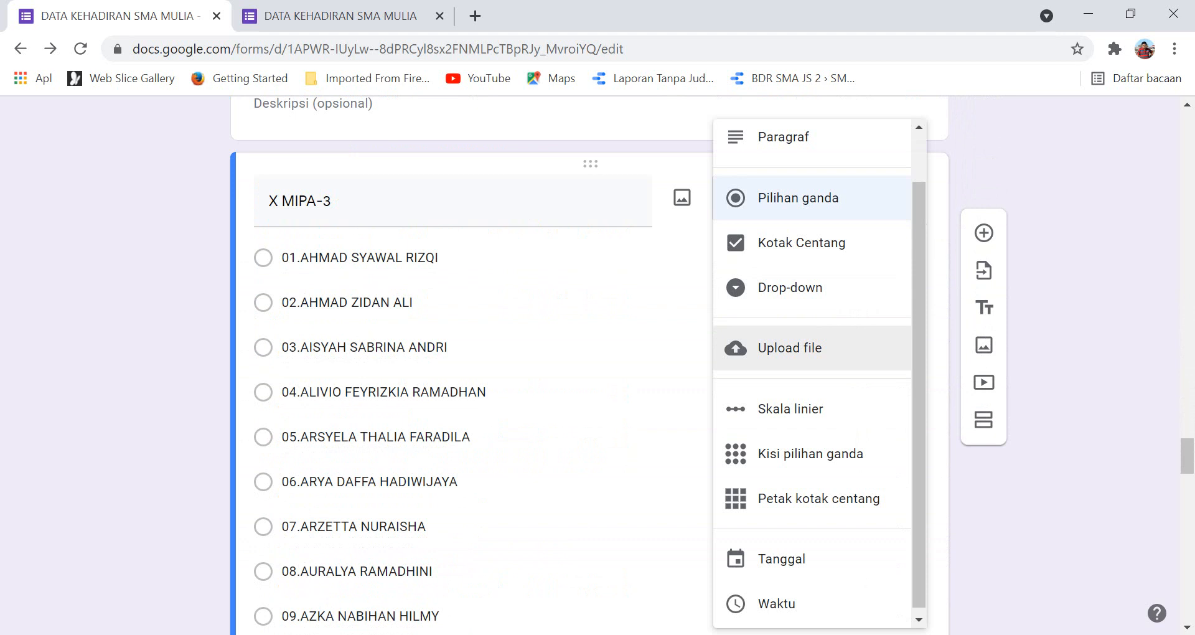
click(790, 287)
View the form's responses page showing the 3 collected test responses.
scroll(684, 429, up, 15)
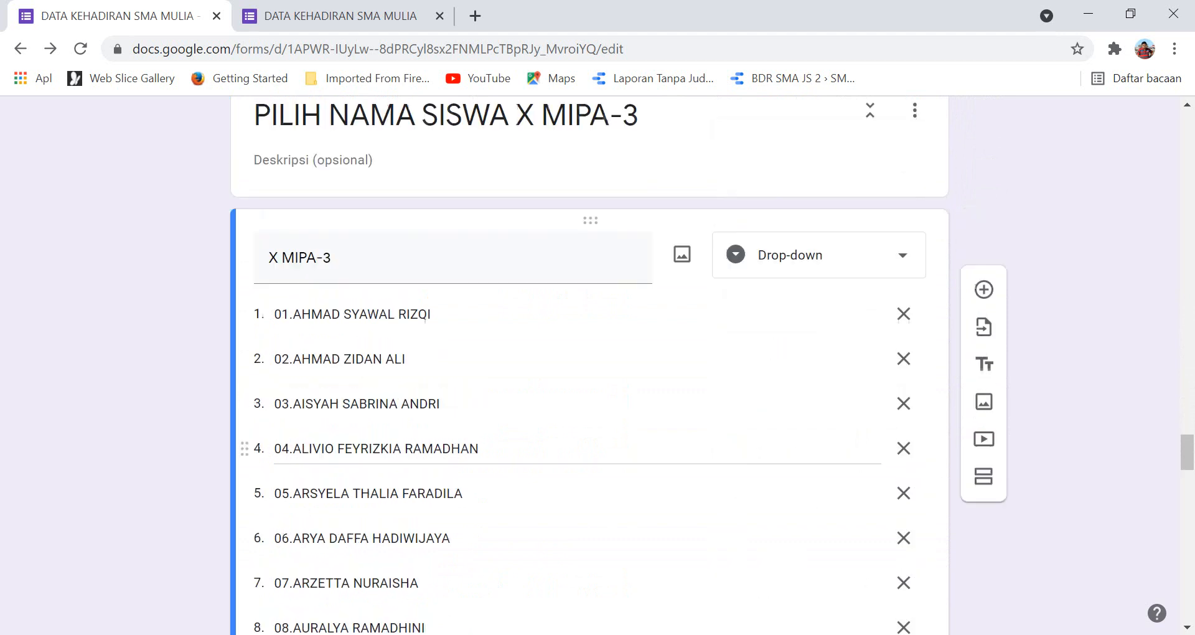
scroll(589, 365, up, 20)
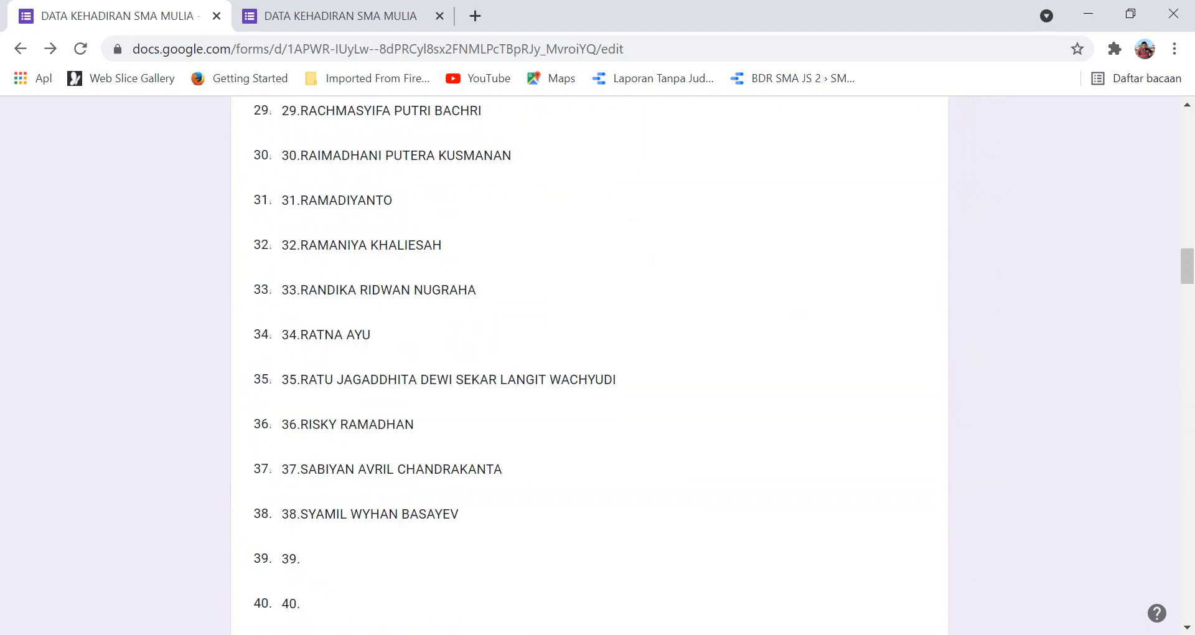
scroll(590, 366, up, 10)
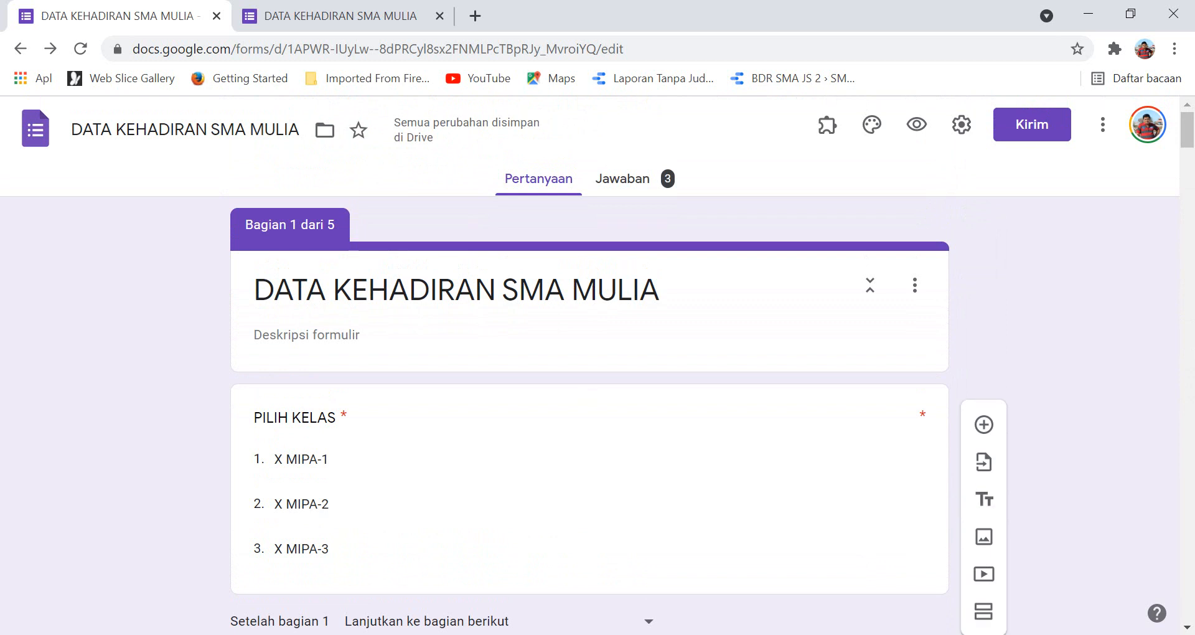
click(623, 178)
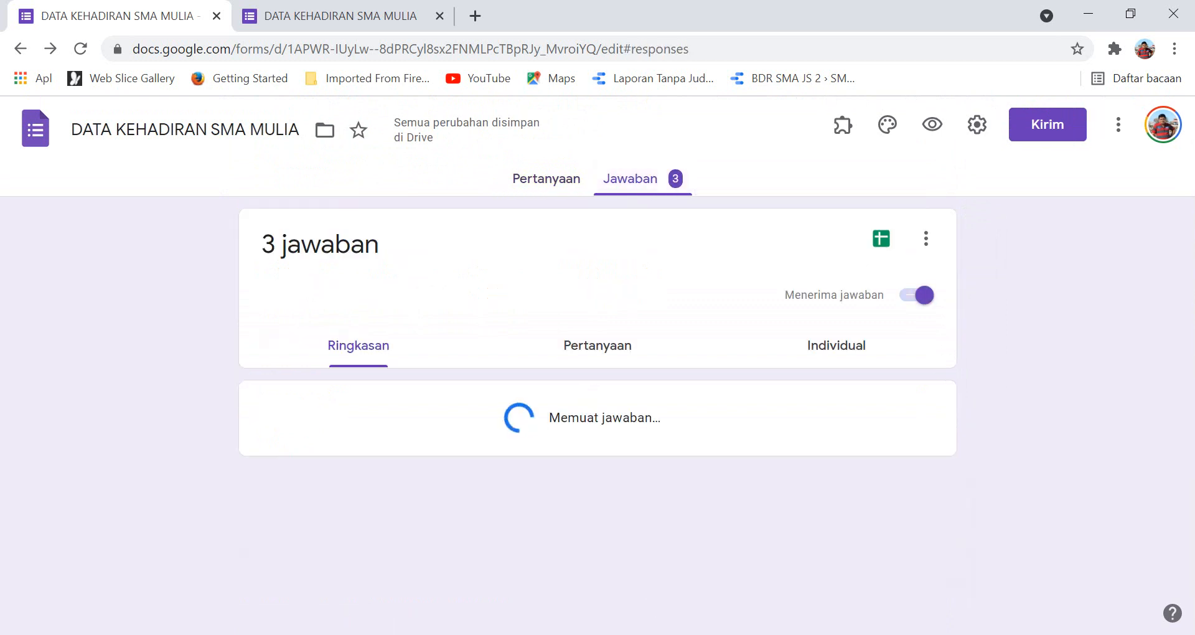
Link the form's three responses to a new spreadsheet, DATA KEHADIRAN SMA MULIA (Jawaban).
click(880, 239)
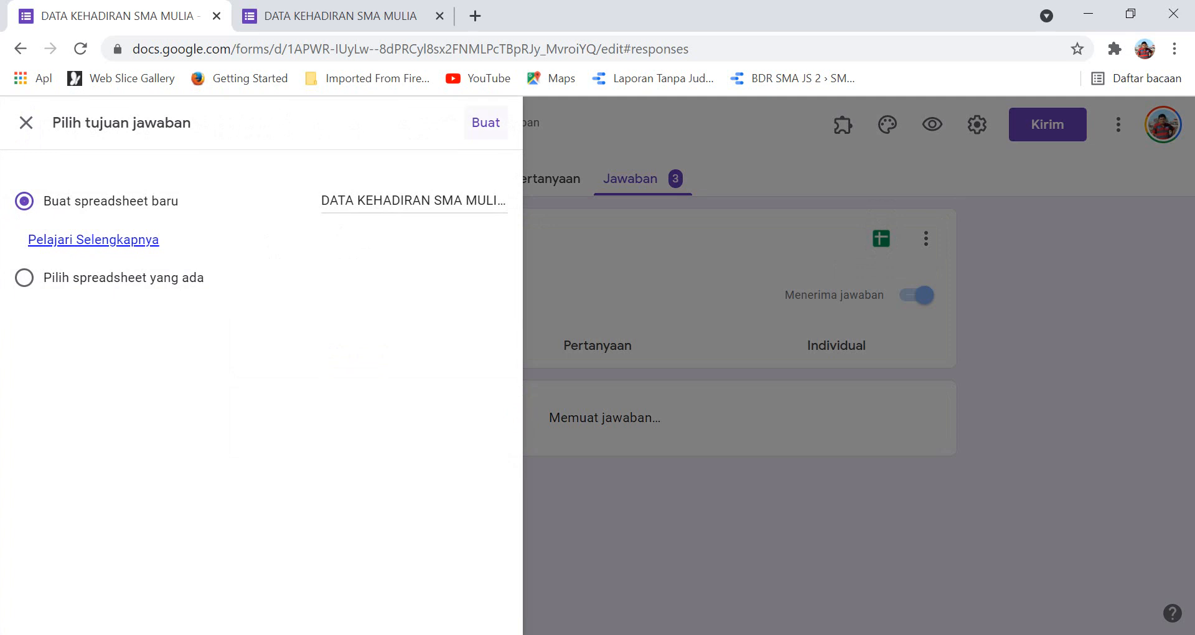
click(486, 121)
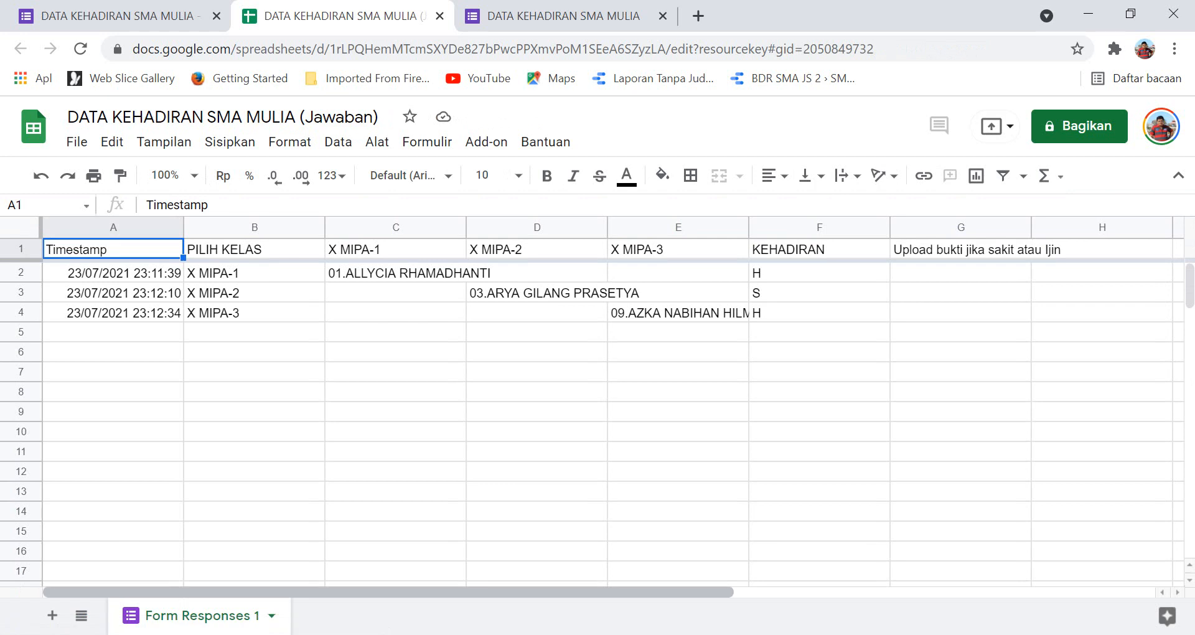
mouse_move(386, 592)
mouse_down()
mouse_move(574, 592)
mouse_move(386, 591)
mouse_up()
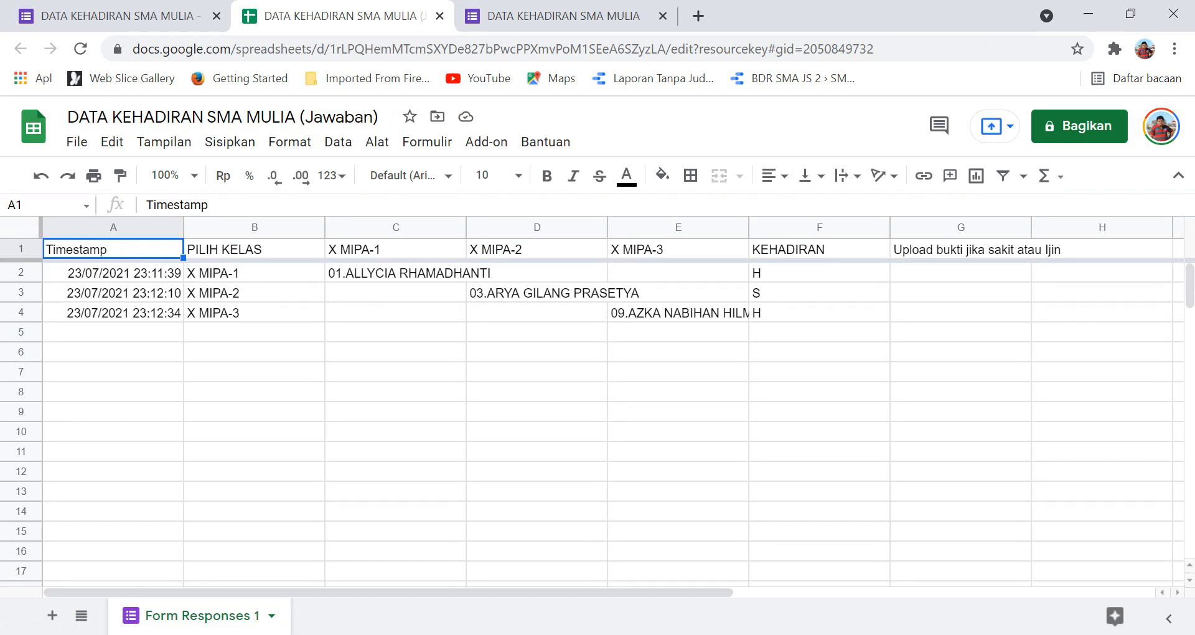
mouse_move(485, 634)
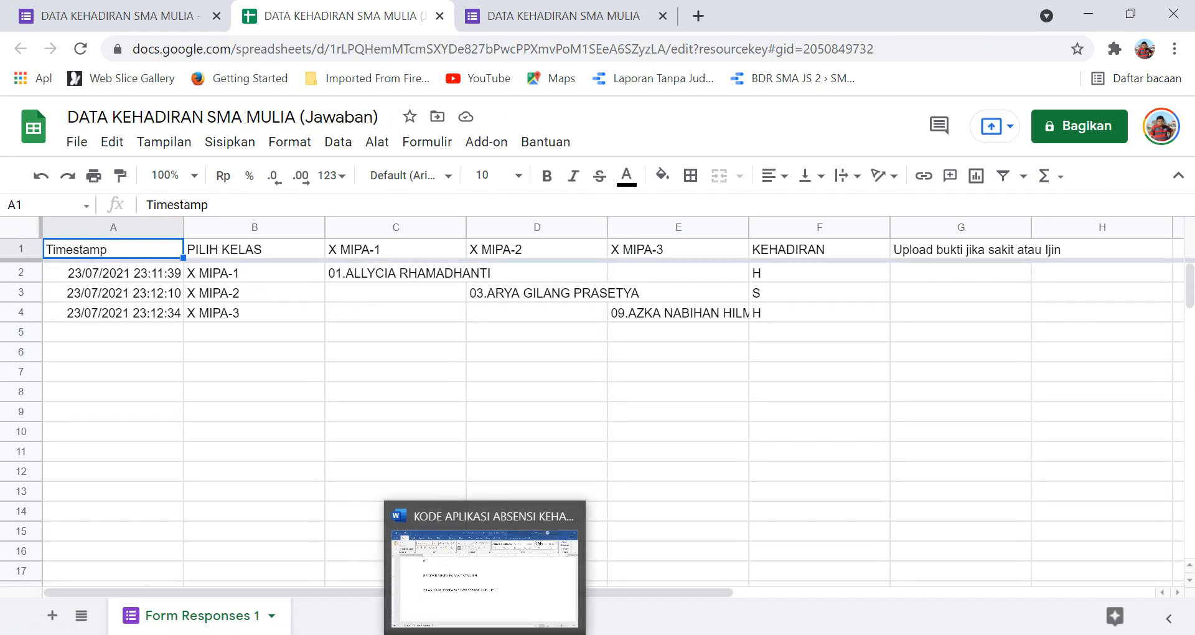
click(485, 578)
Change the last note line from X MIPA-2 to X MIPA-3, then return to the spreadsheet.
scroll(598, 374, down, 2)
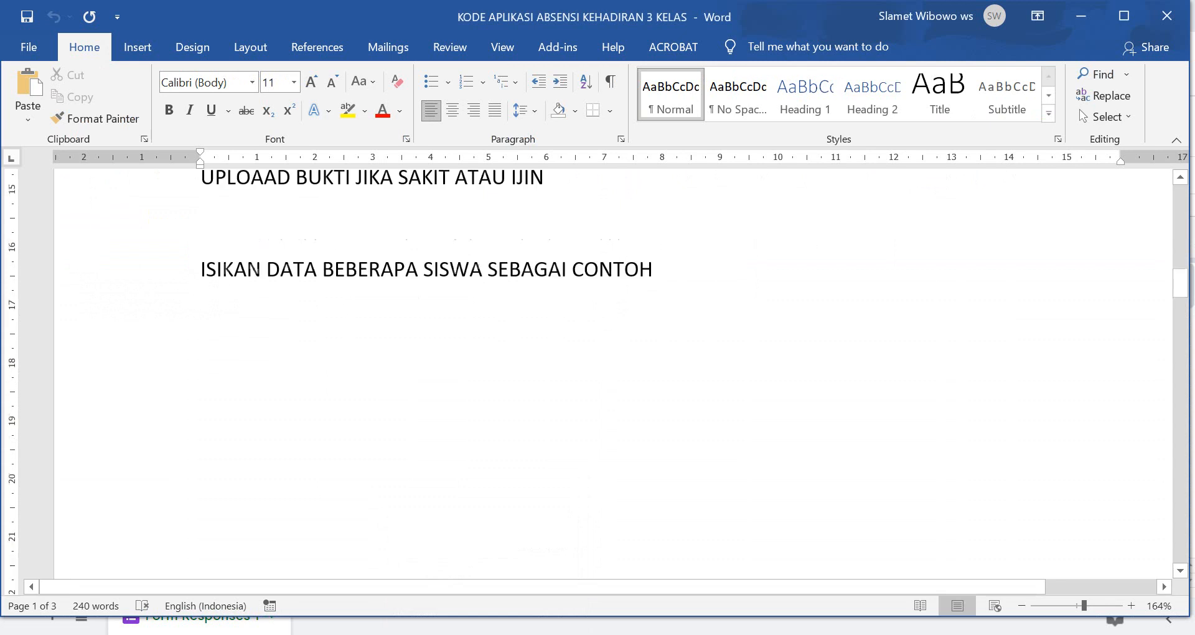
scroll(598, 373, up, 3)
scroll(597, 374, down, 10)
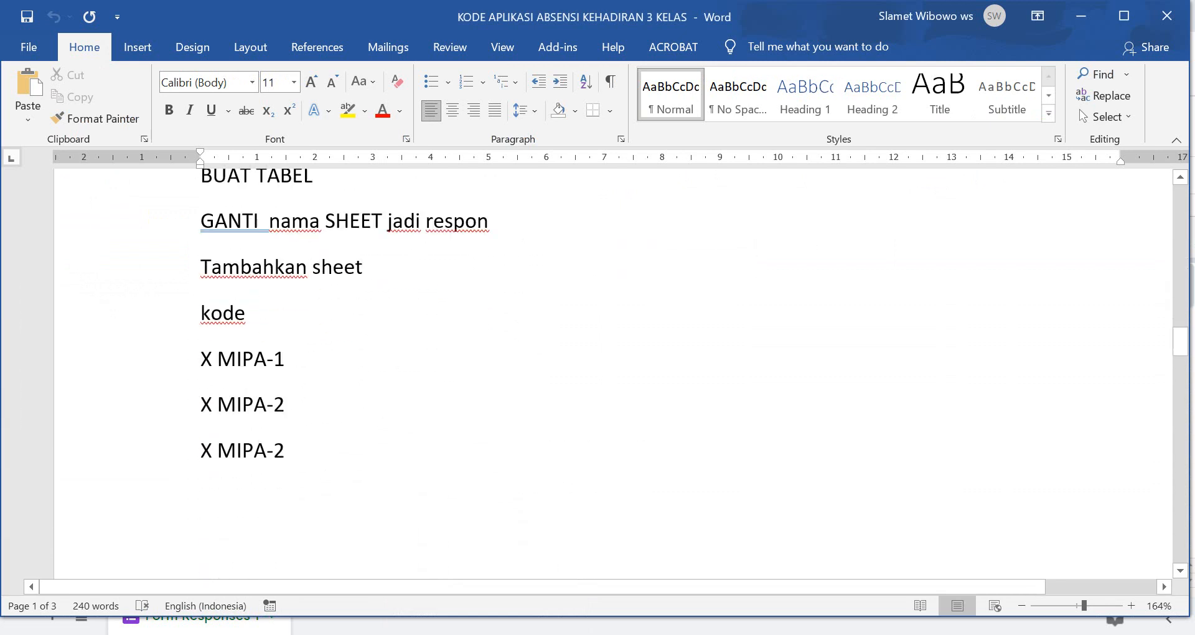
scroll(597, 373, up, 1)
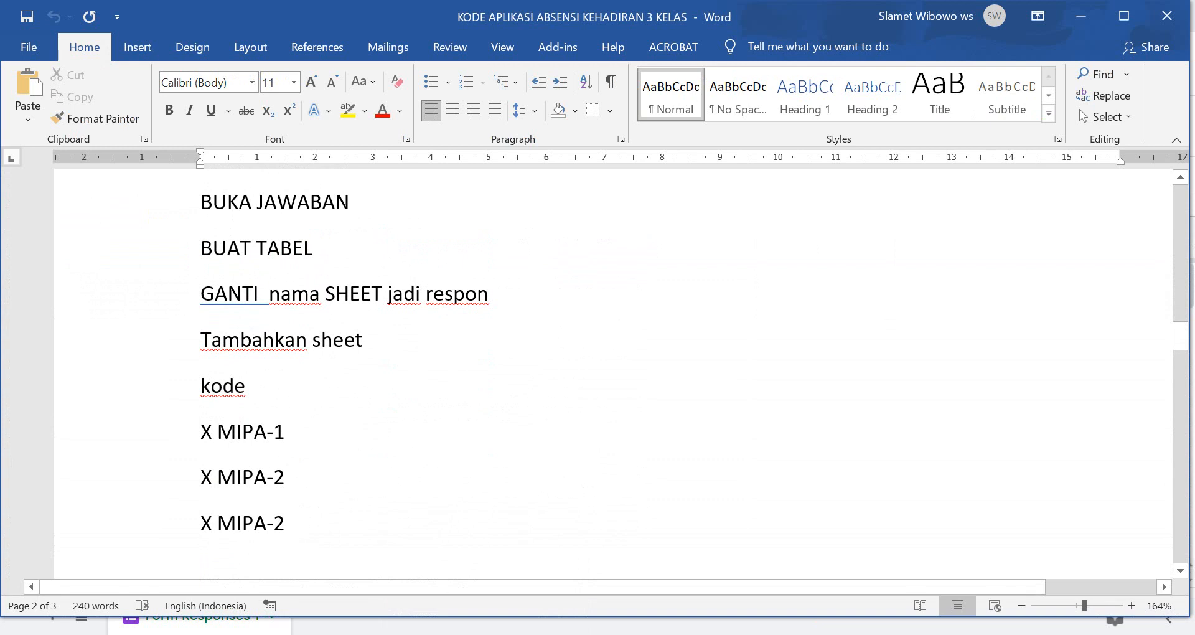
scroll(613, 373, down, 1)
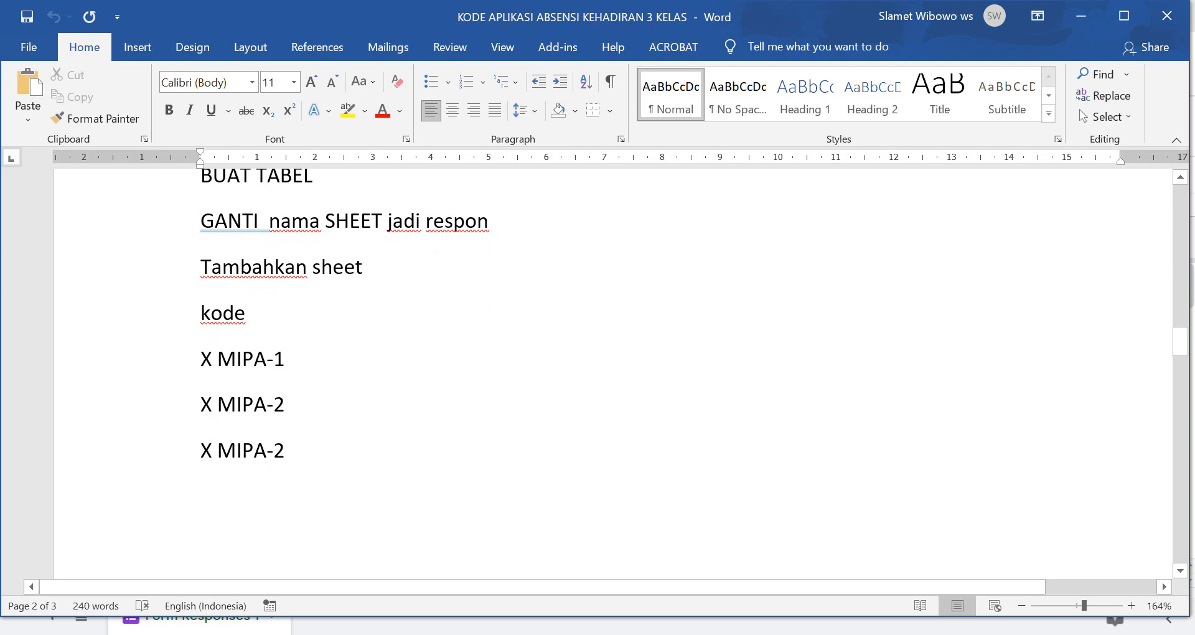
scroll(613, 373, up, 1)
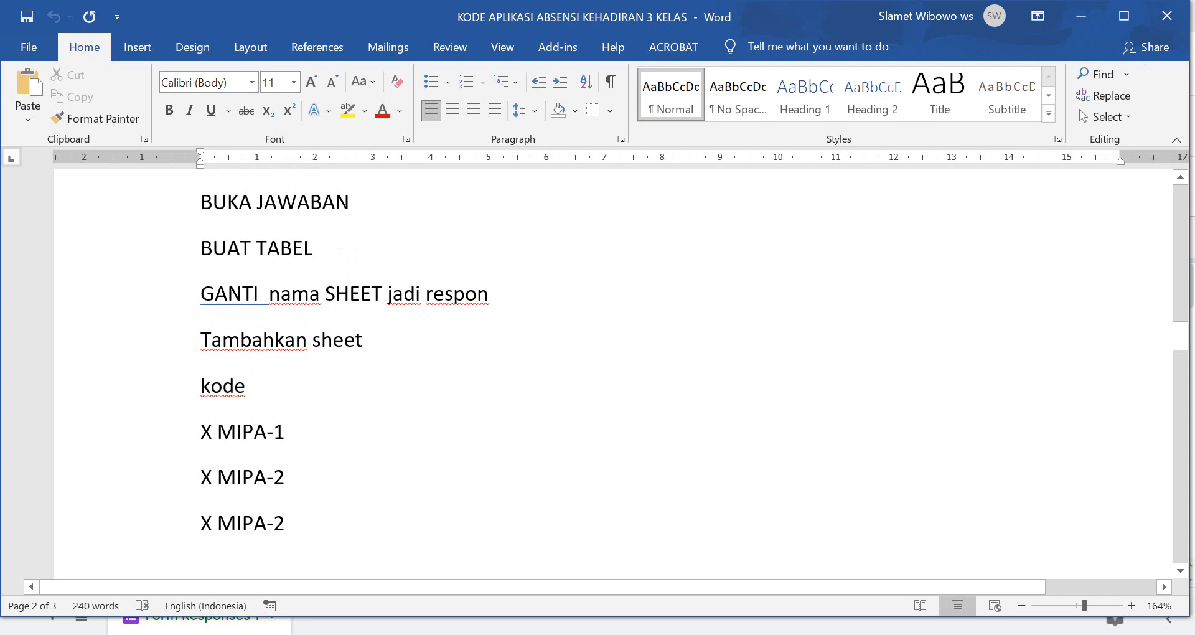
click(285, 524)
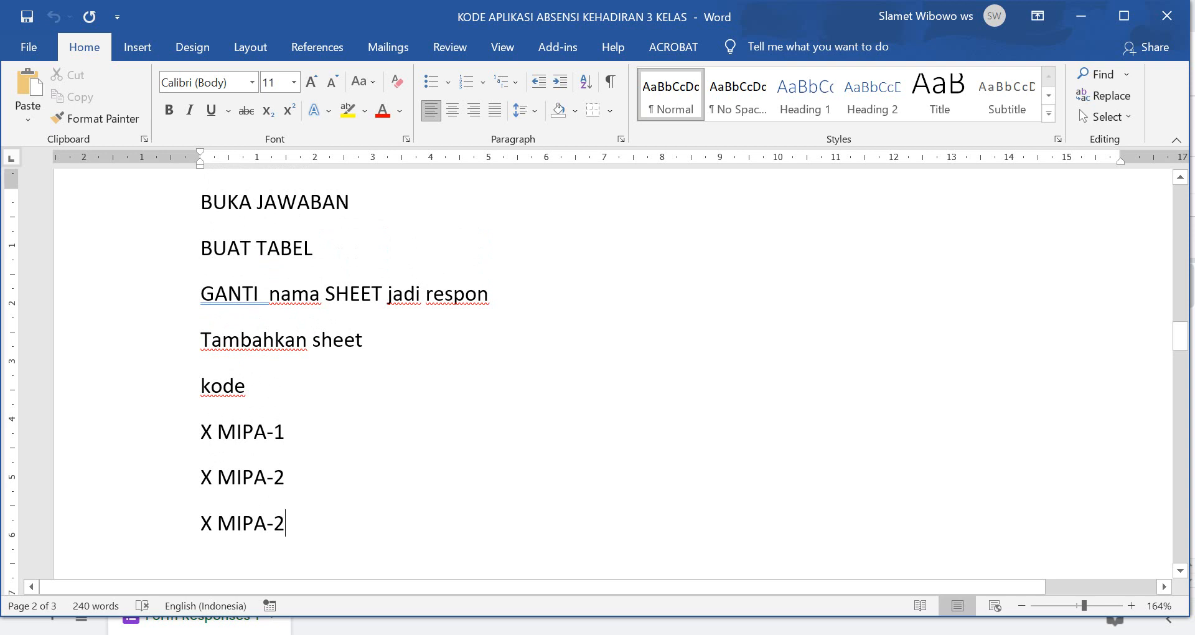
key(BackSpace)
text(34)
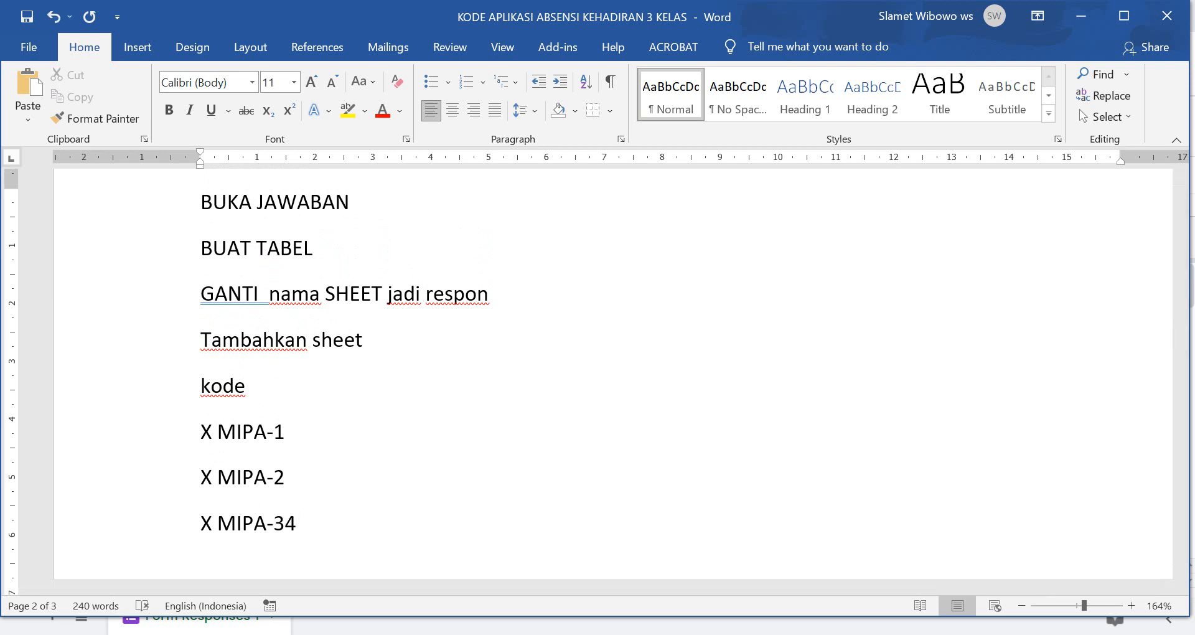
key(BackSpace)
key(alt+Tab)
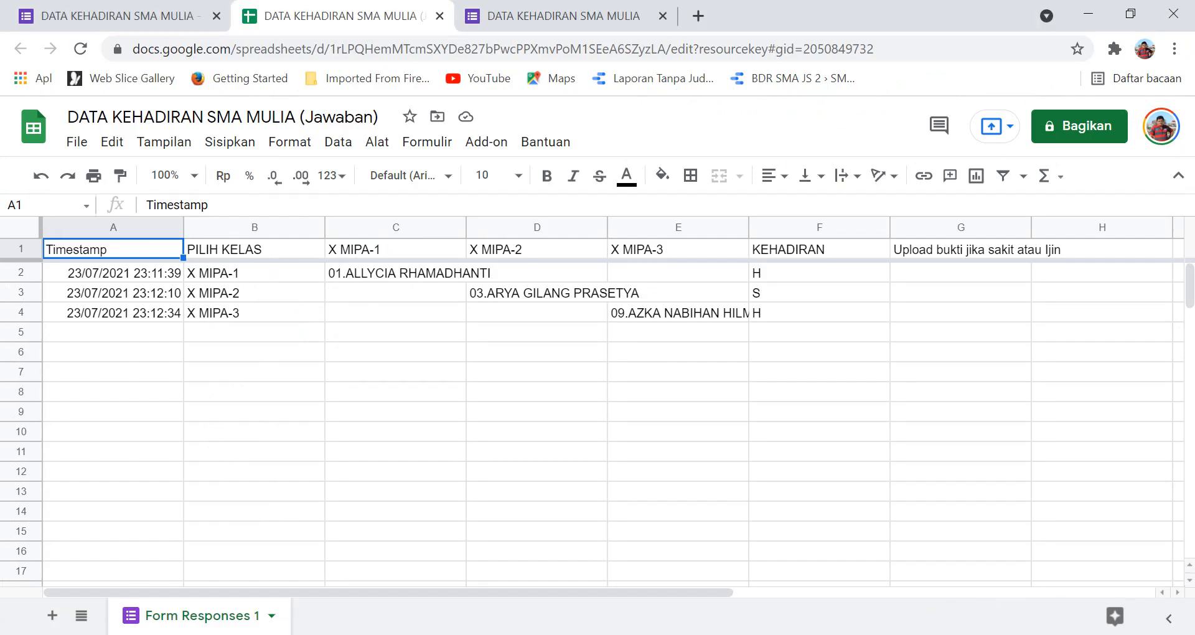
Rename the Form Responses 1 sheet to respon.
double_click(202, 615)
double_click(209, 615)
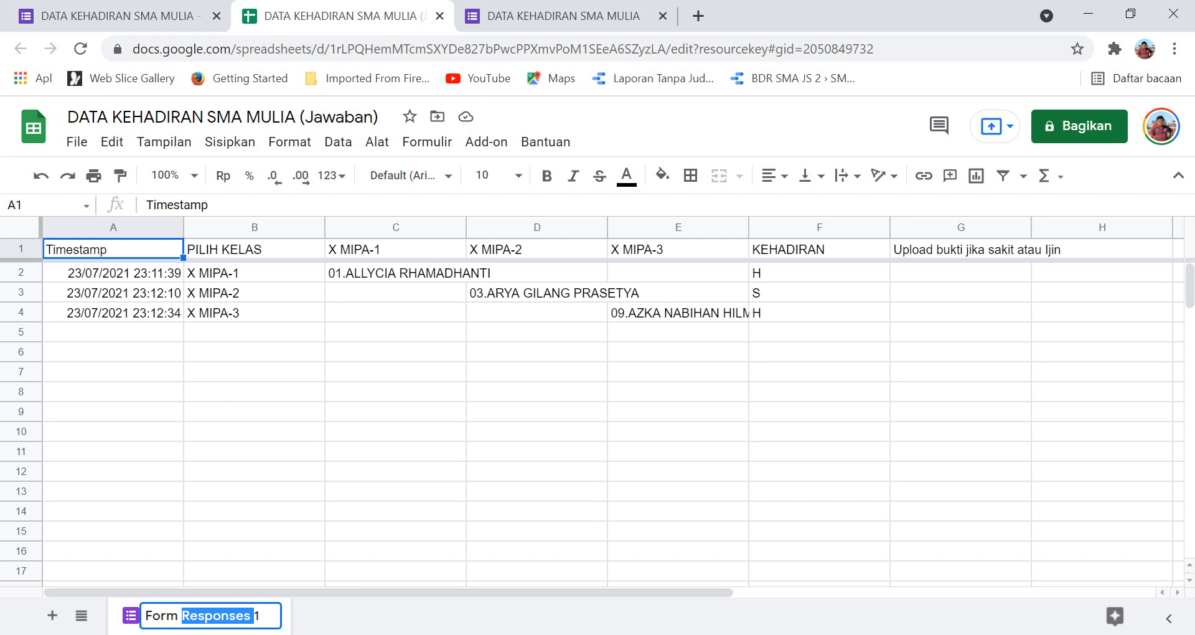
double_click(180, 616)
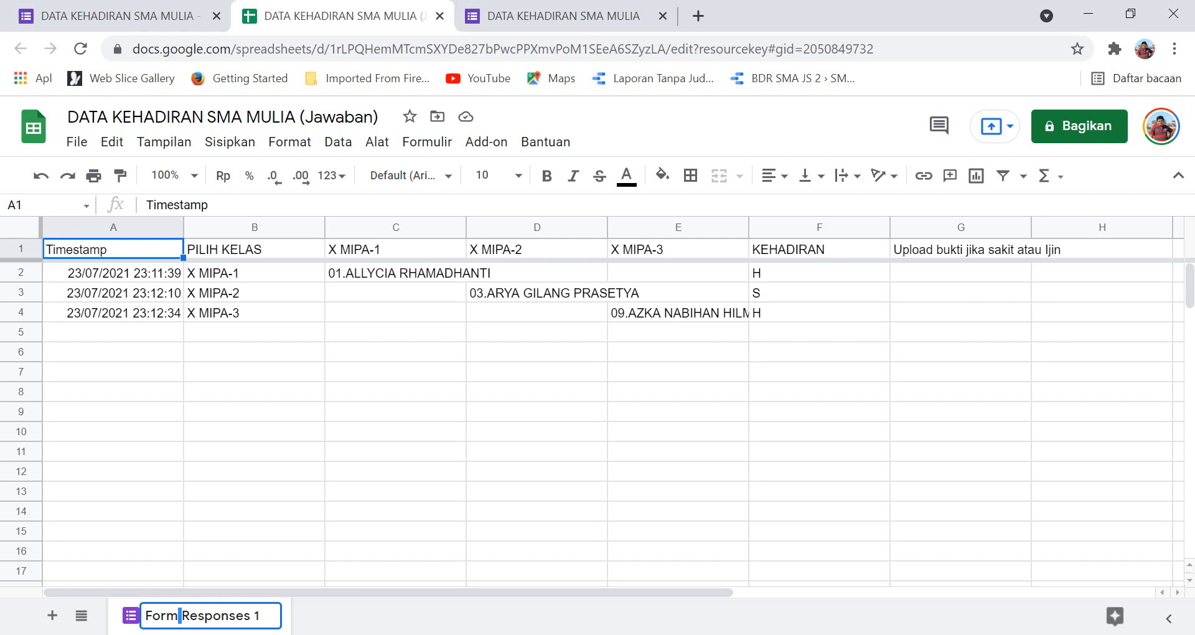
click(181, 616)
key(BackSpace)
key(BackSpace)
key(BackSpace)
key(BackSpace)
key(BackSpace)
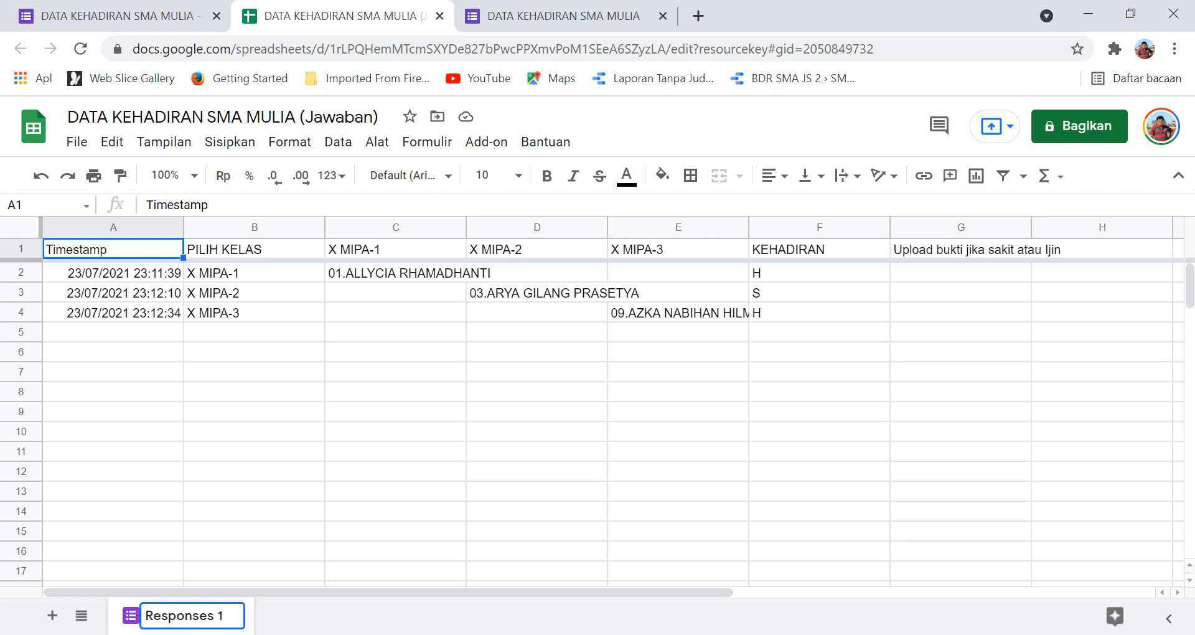
text(r)
key(Delete)
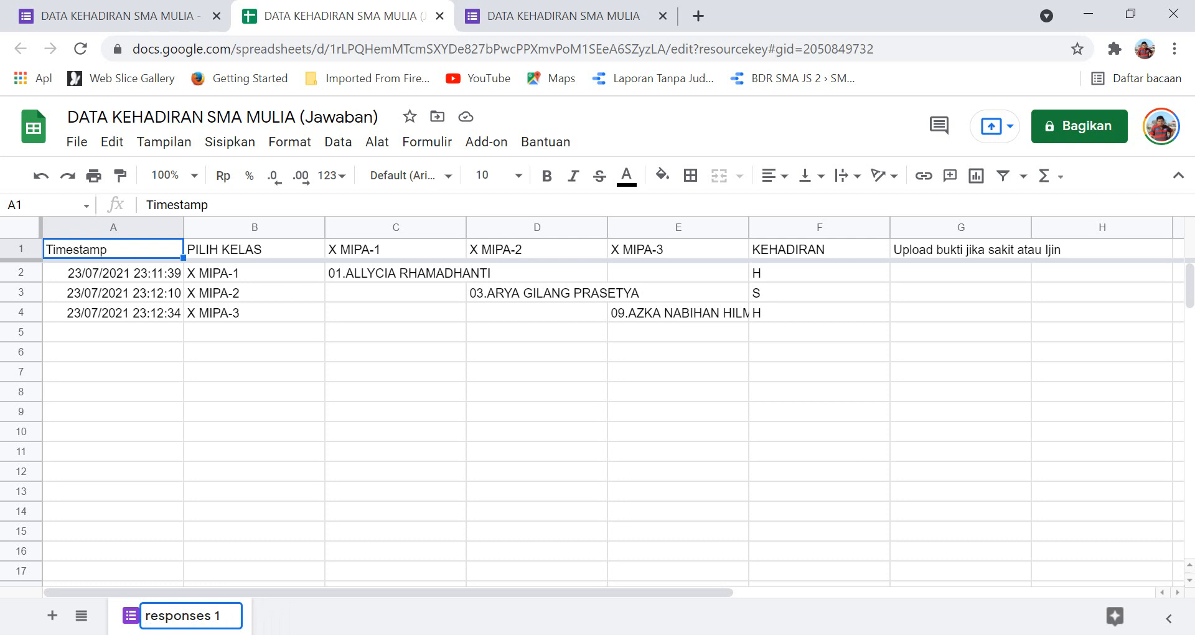
key(BackSpace)
key(BackSpace)
key(BackSpace)
key(BackSpace)
key(BackSpace)
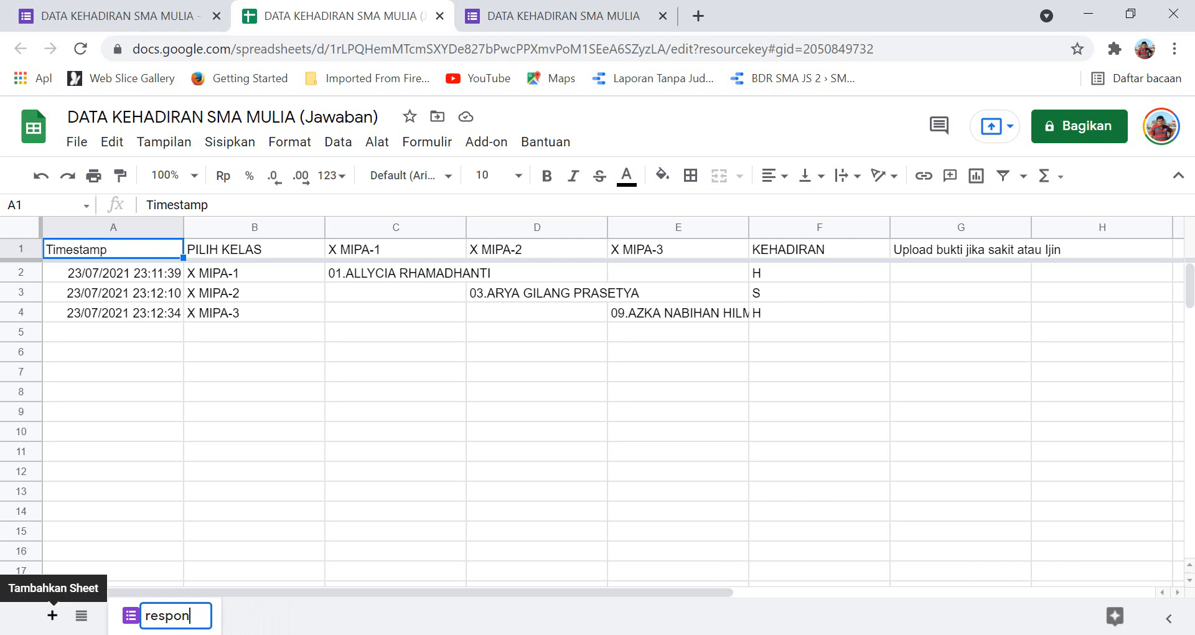
Add three new sheets named X MIPA-1, X MIPA-2 and X MIPA-3.
click(52, 615)
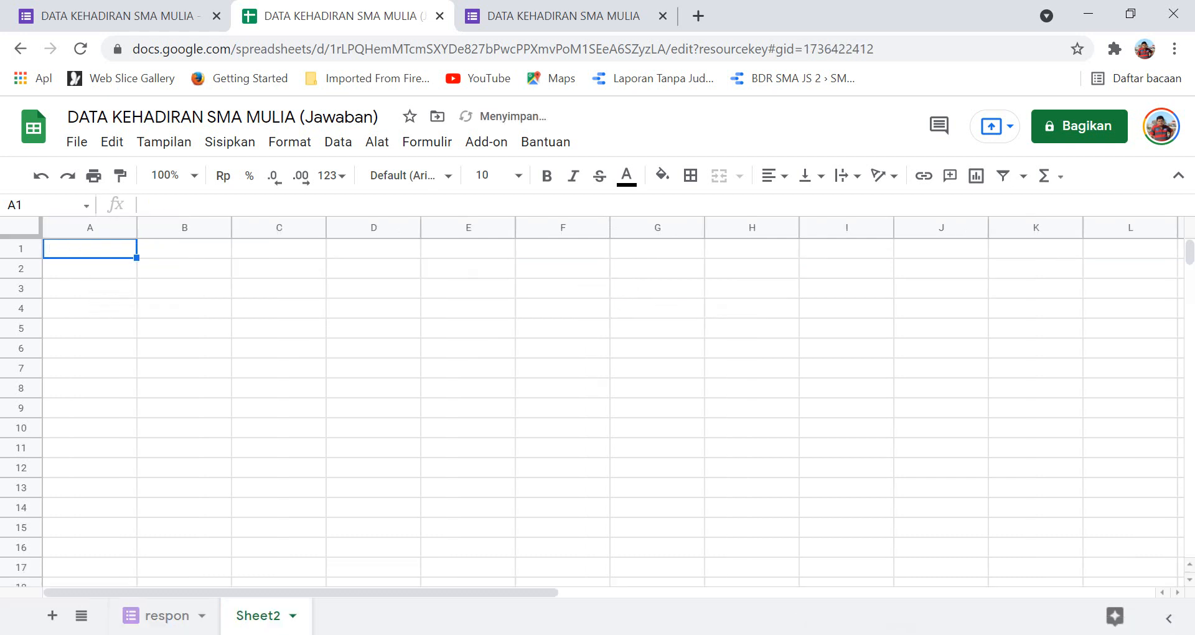
double_click(259, 615)
text(x)
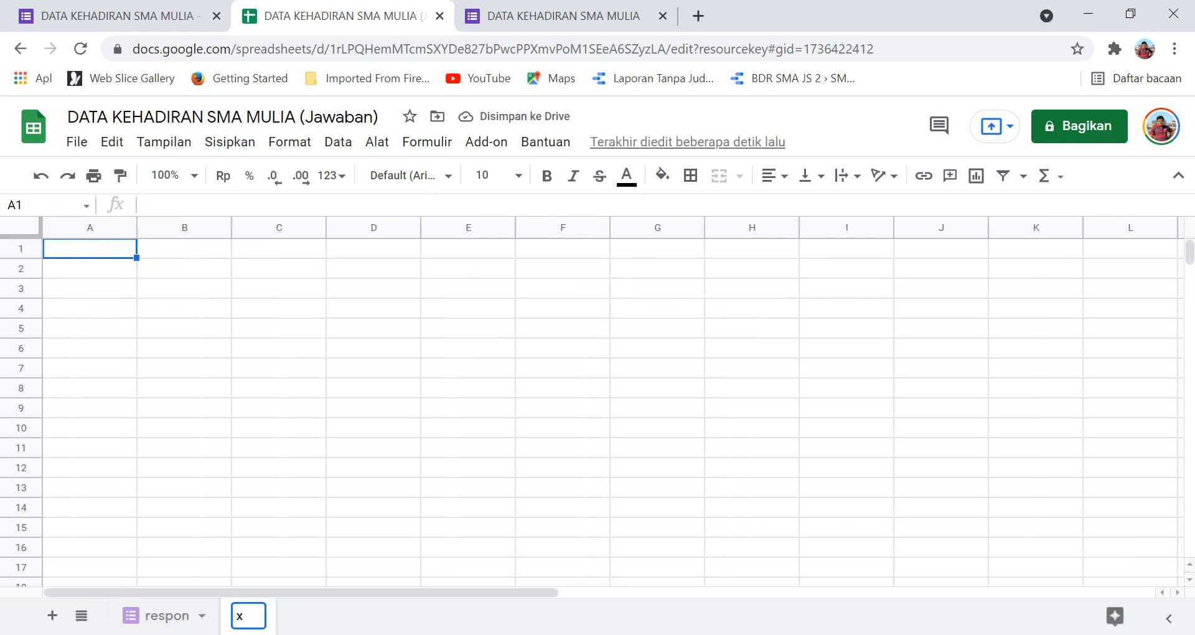
key(BackSpace)
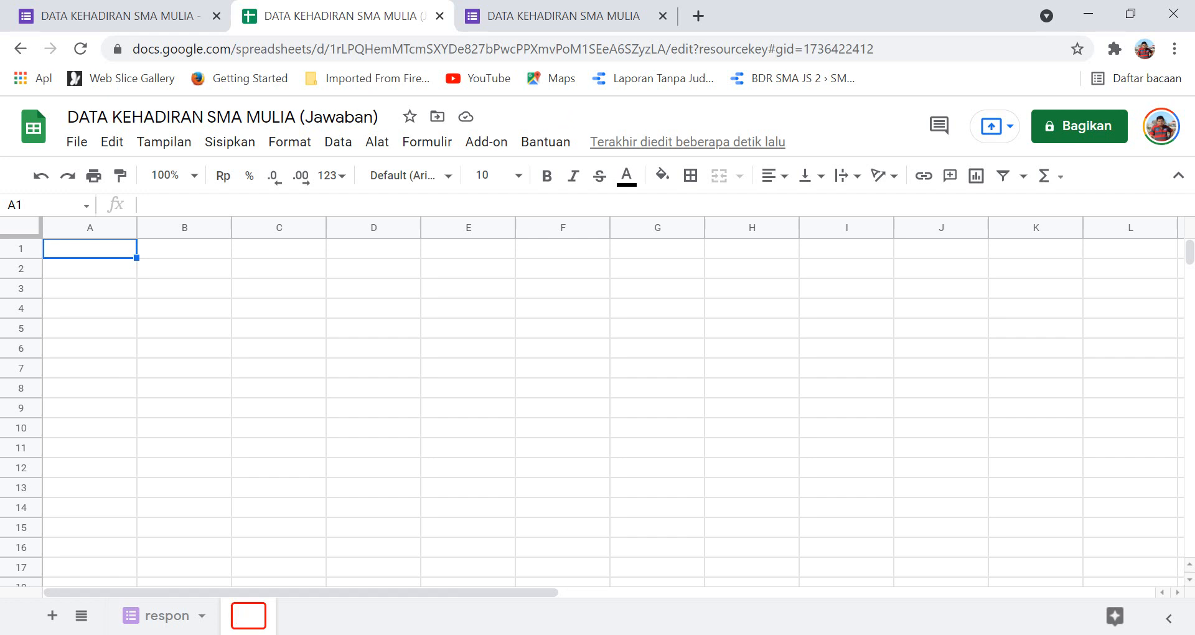
text(X MIP)
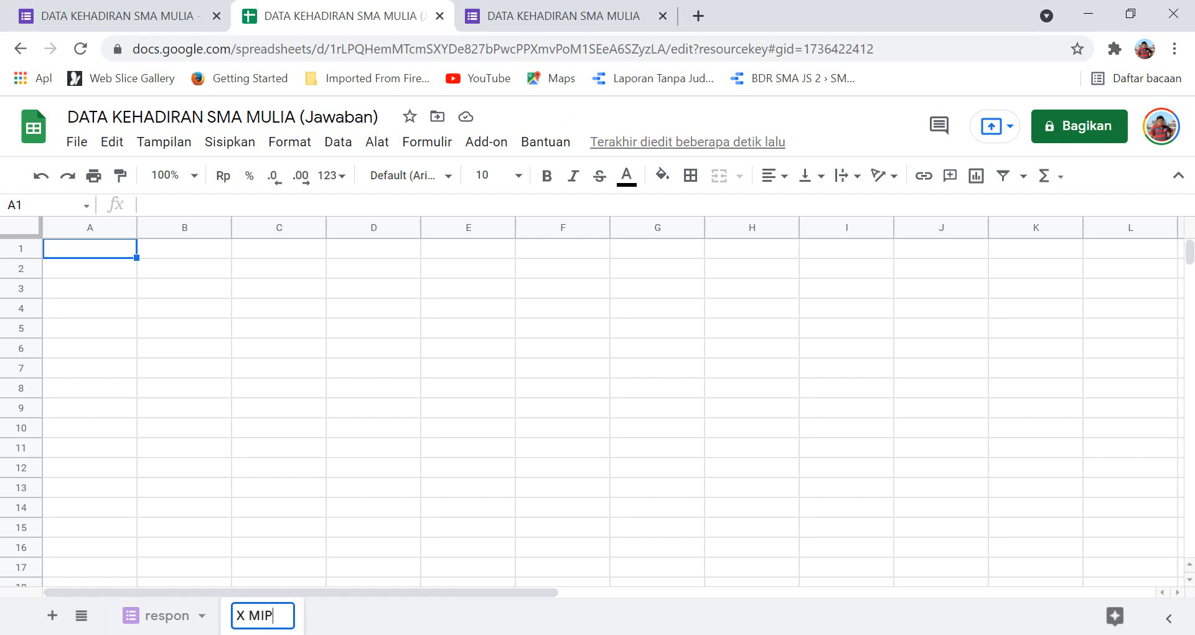
text(A-1)
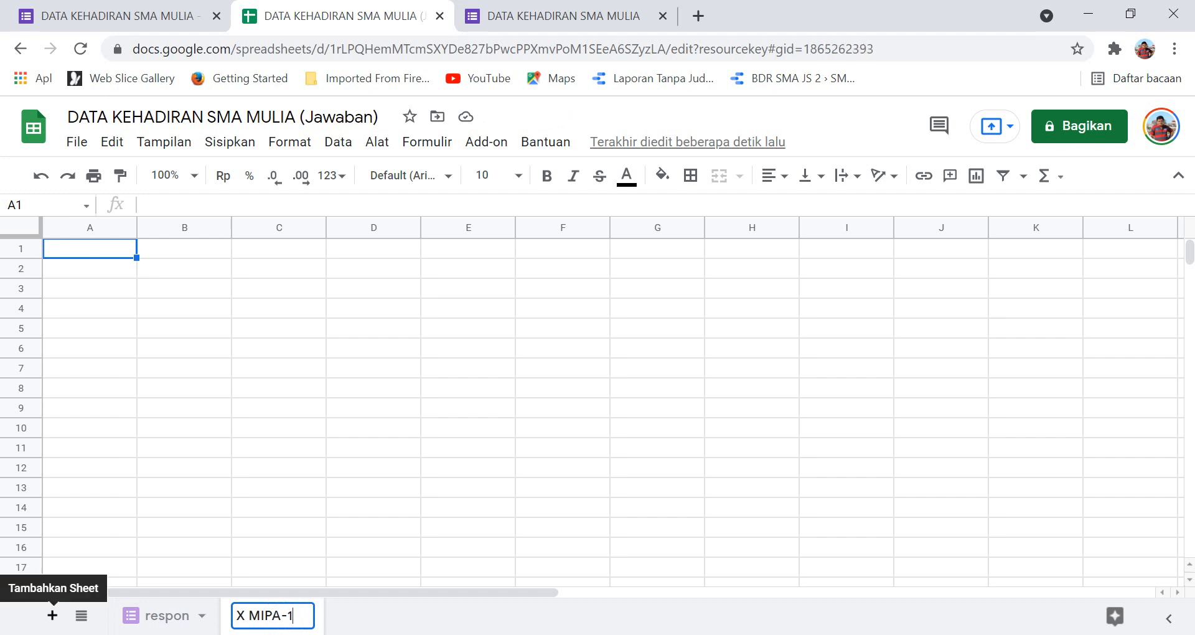
click(52, 615)
double_click(362, 615)
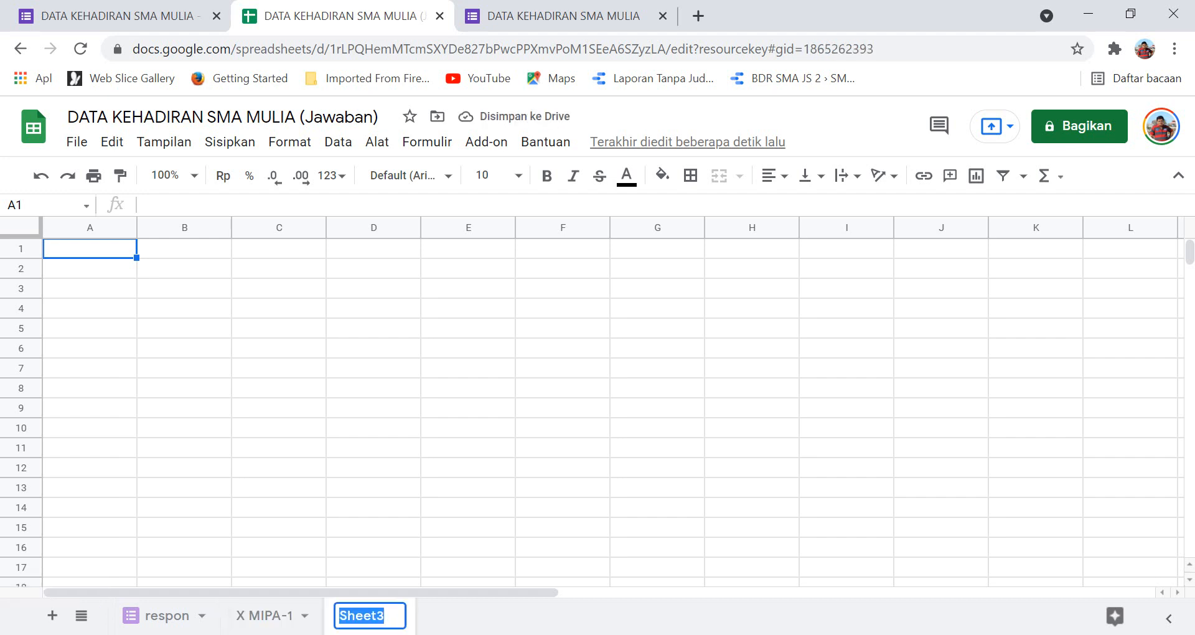
text(X)
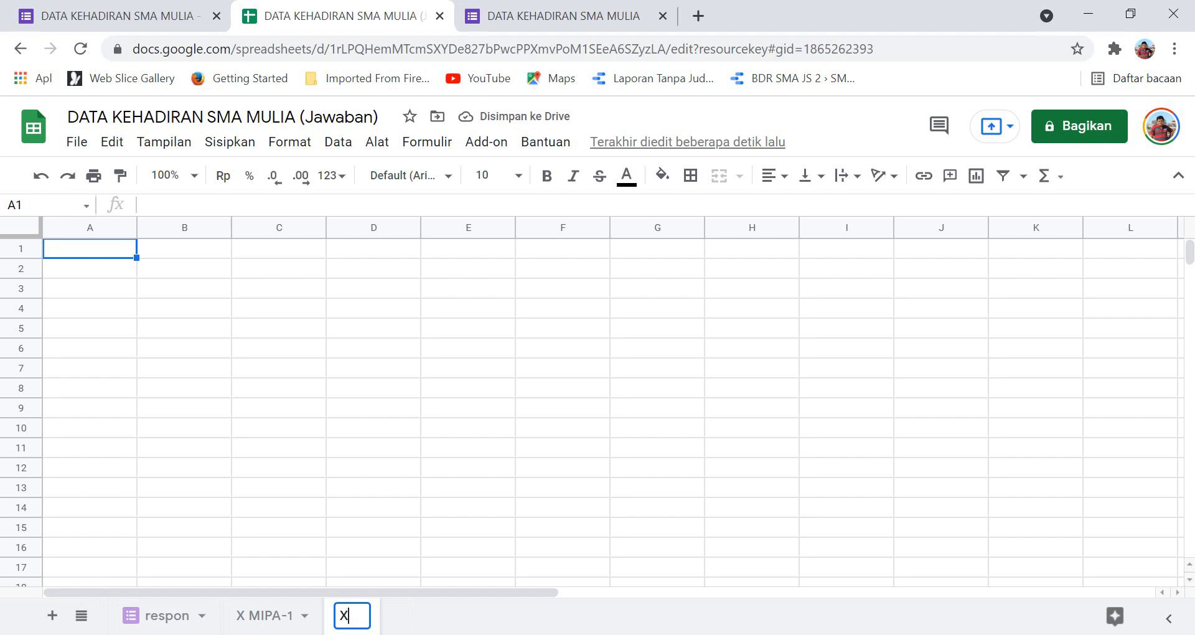
text( MIPA-2)
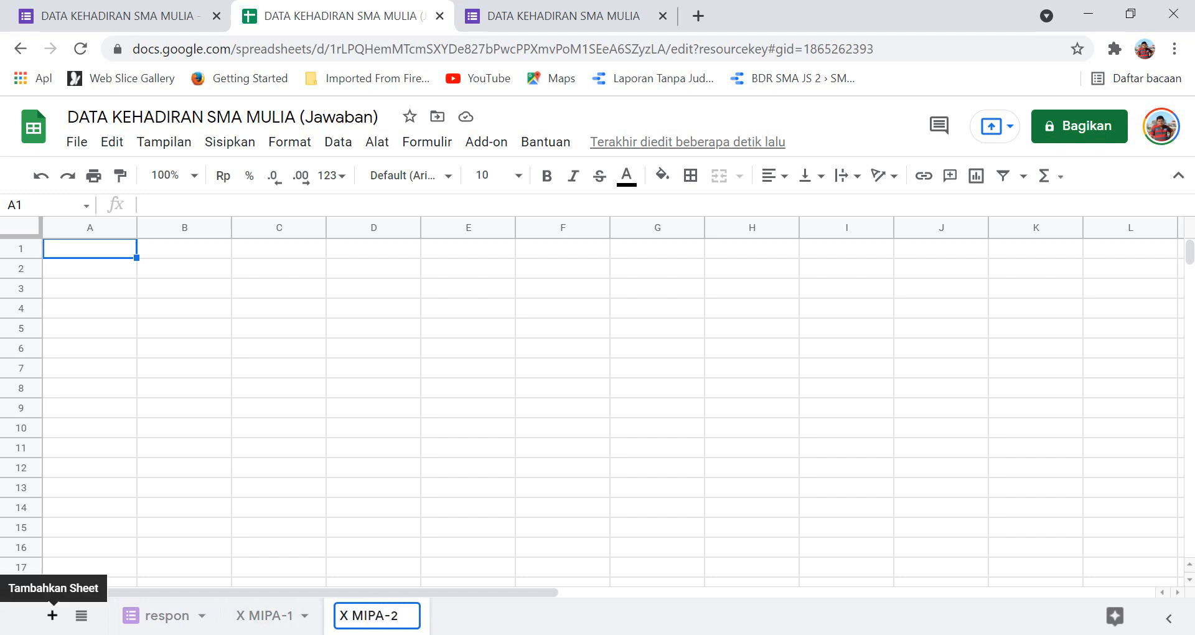
click(52, 615)
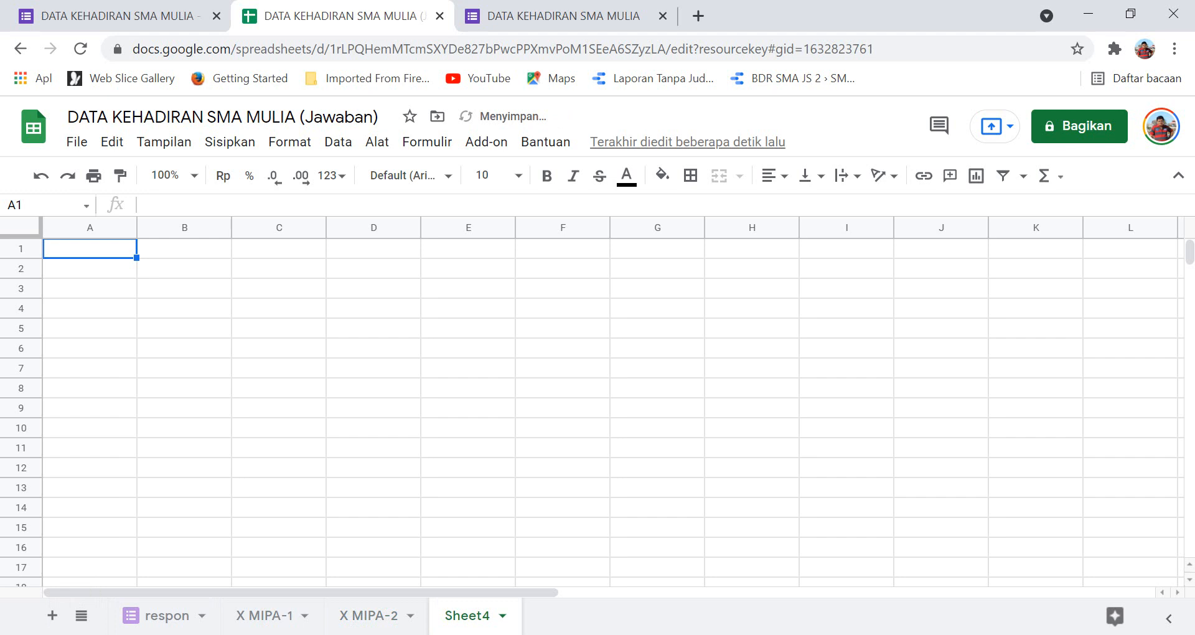
double_click(467, 615)
text(X)
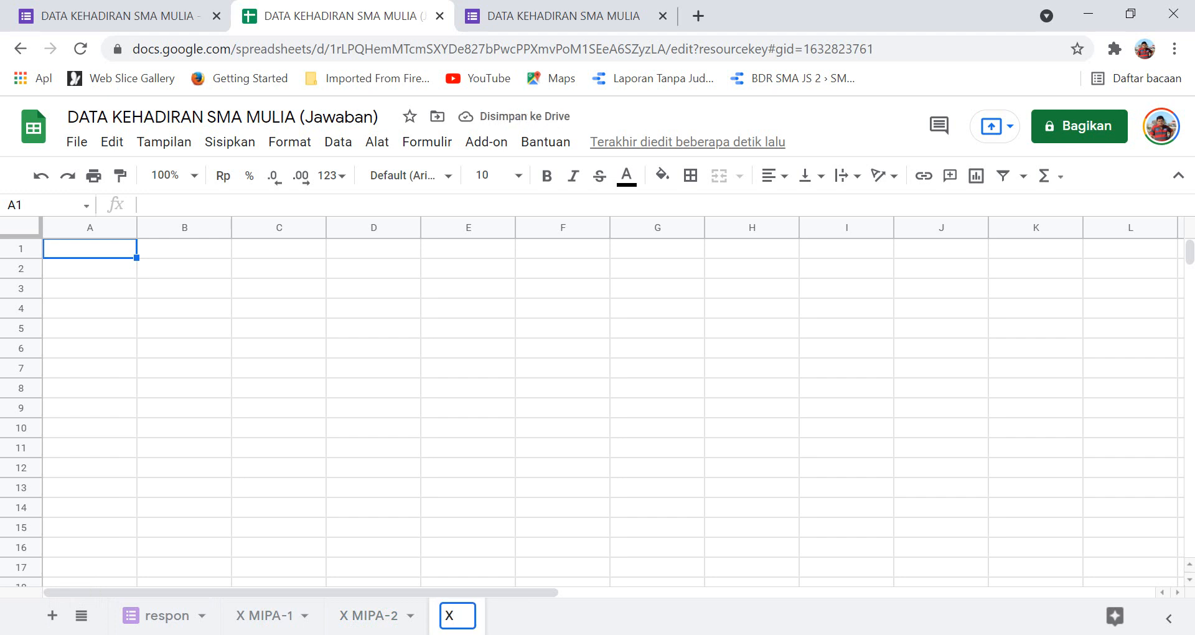
text( MIPA-)
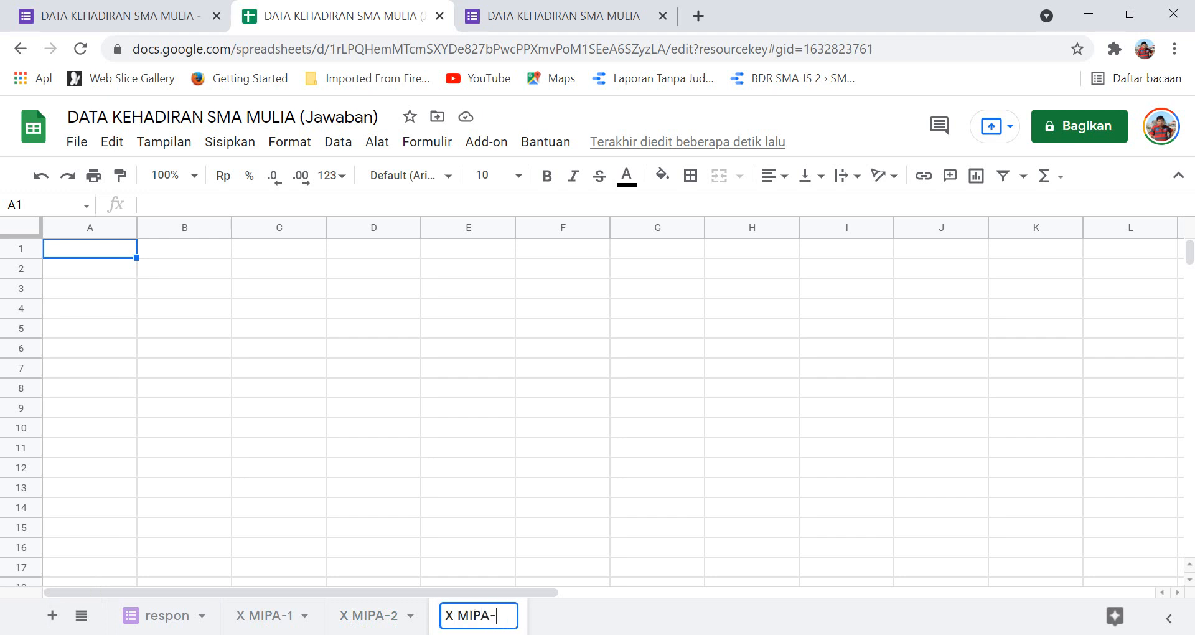
text(3)
Insert a new sheet right after respon and name it kode.
click(167, 615)
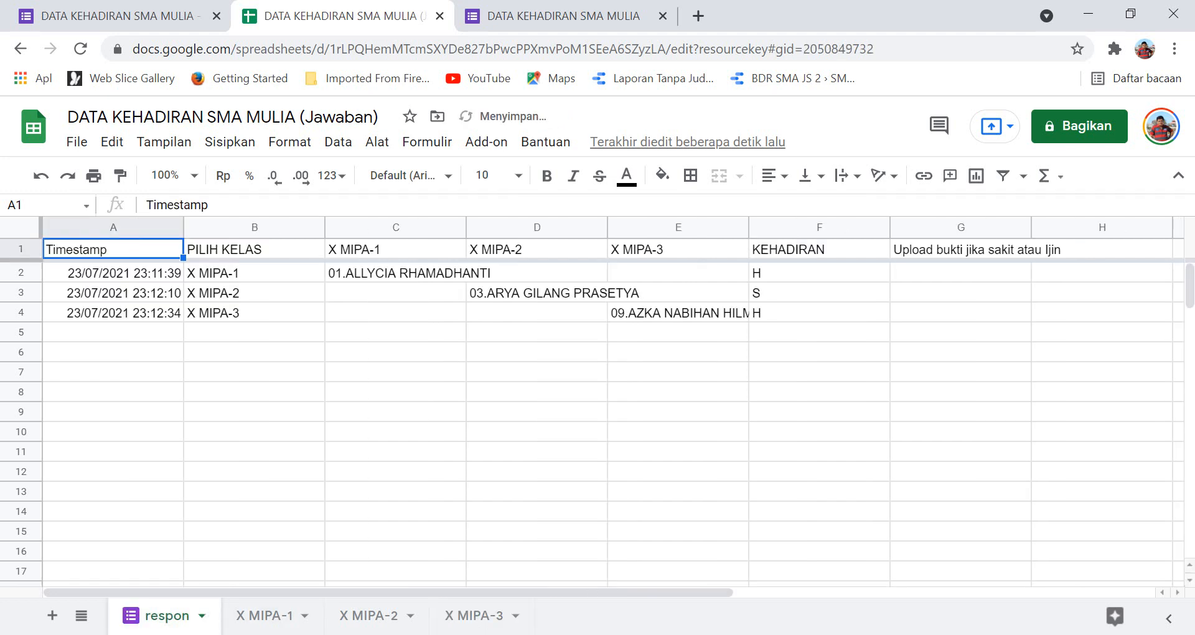
click(53, 616)
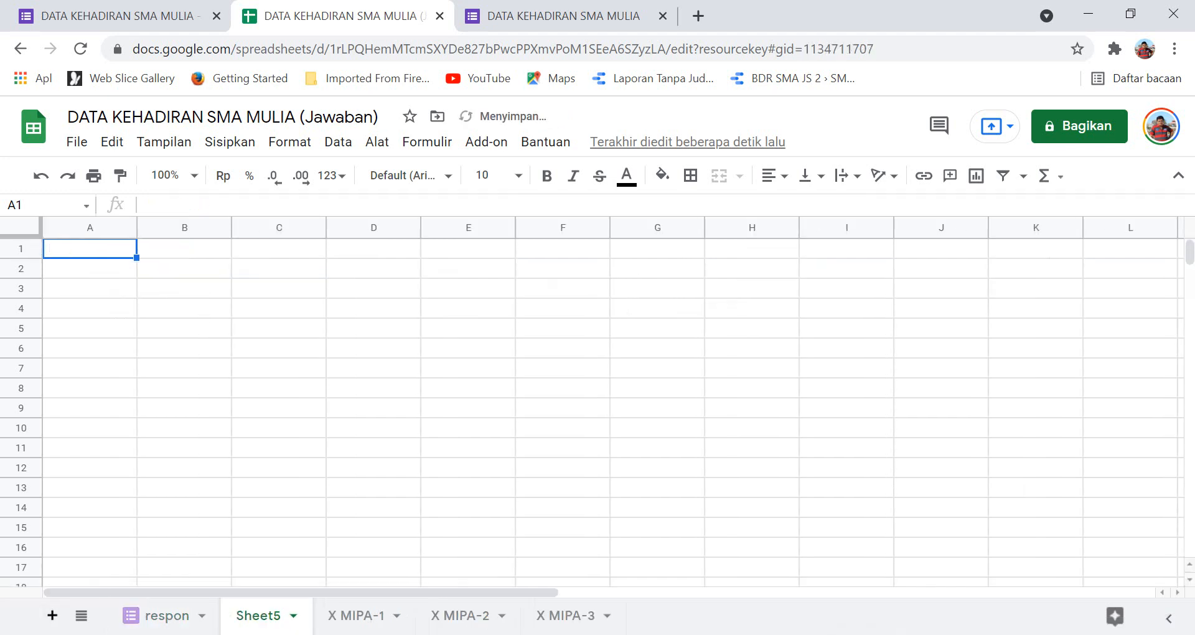
double_click(258, 615)
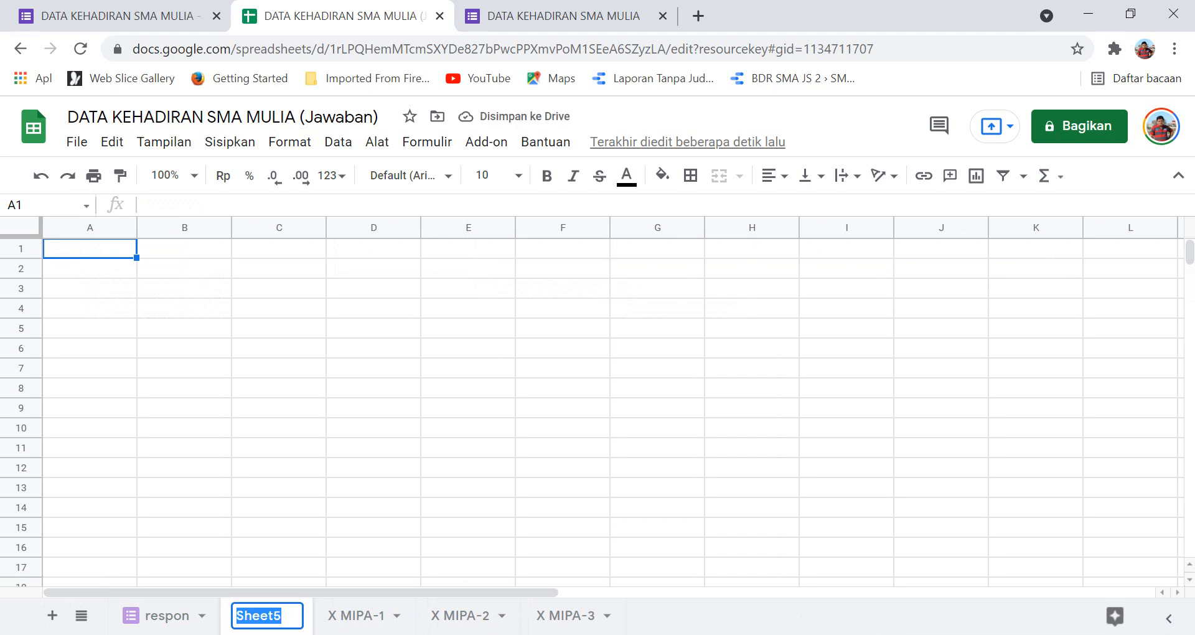
text(KODE)
key(BackSpace)
key(BackSpace)
key(BackSpace)
key(BackSpace)
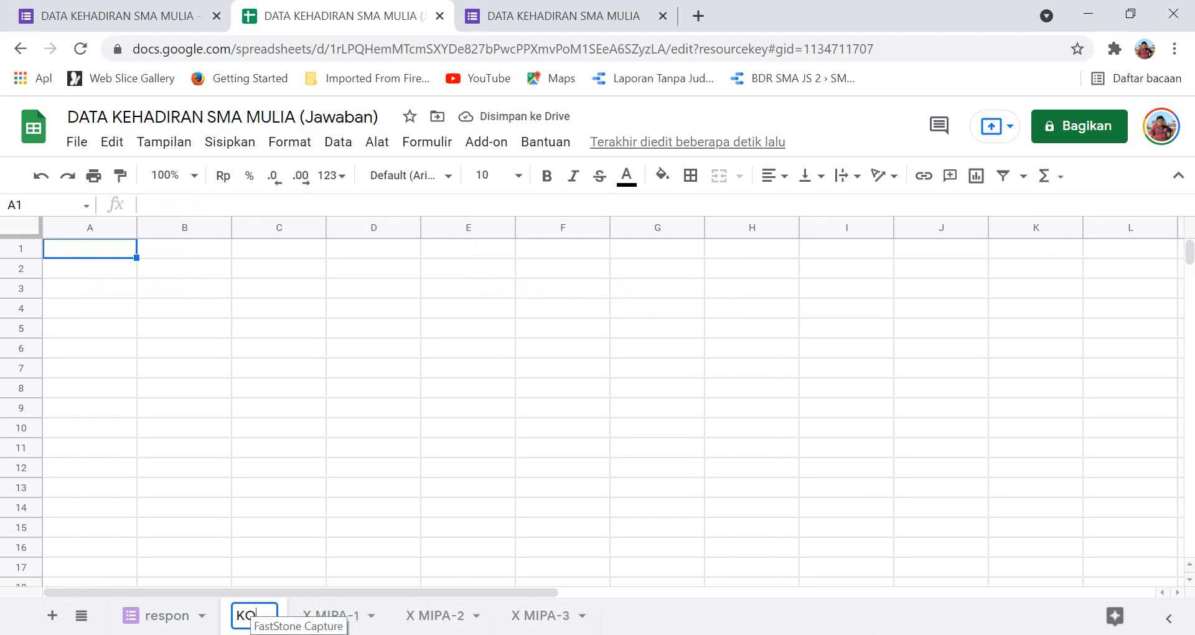
text(kode)
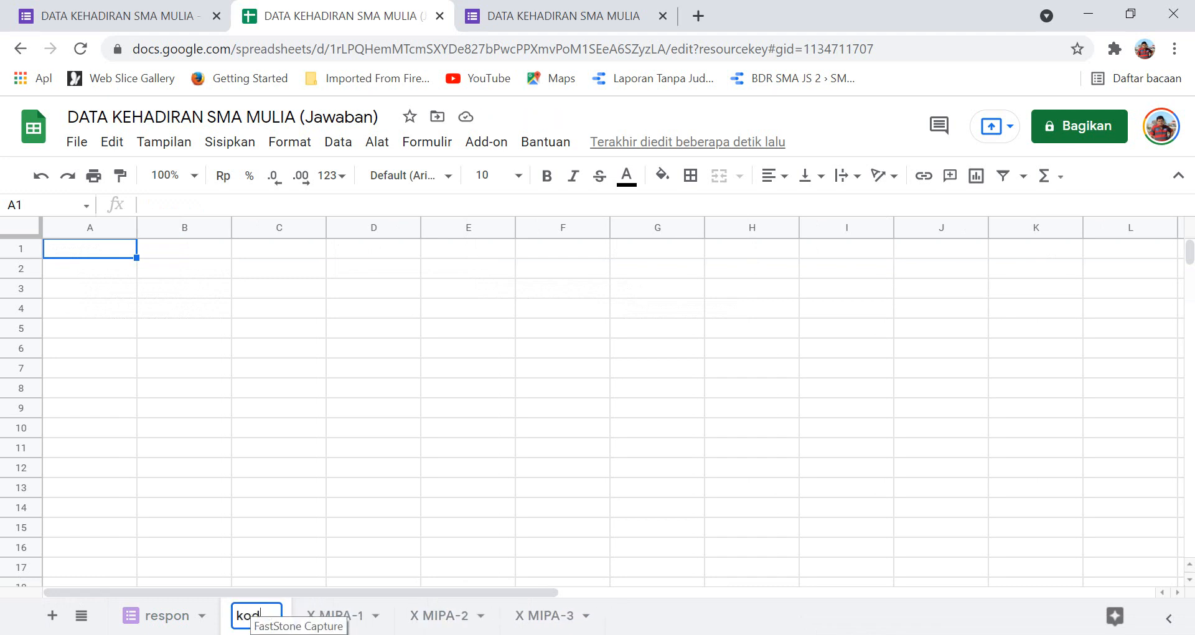
mouse_move(345, 634)
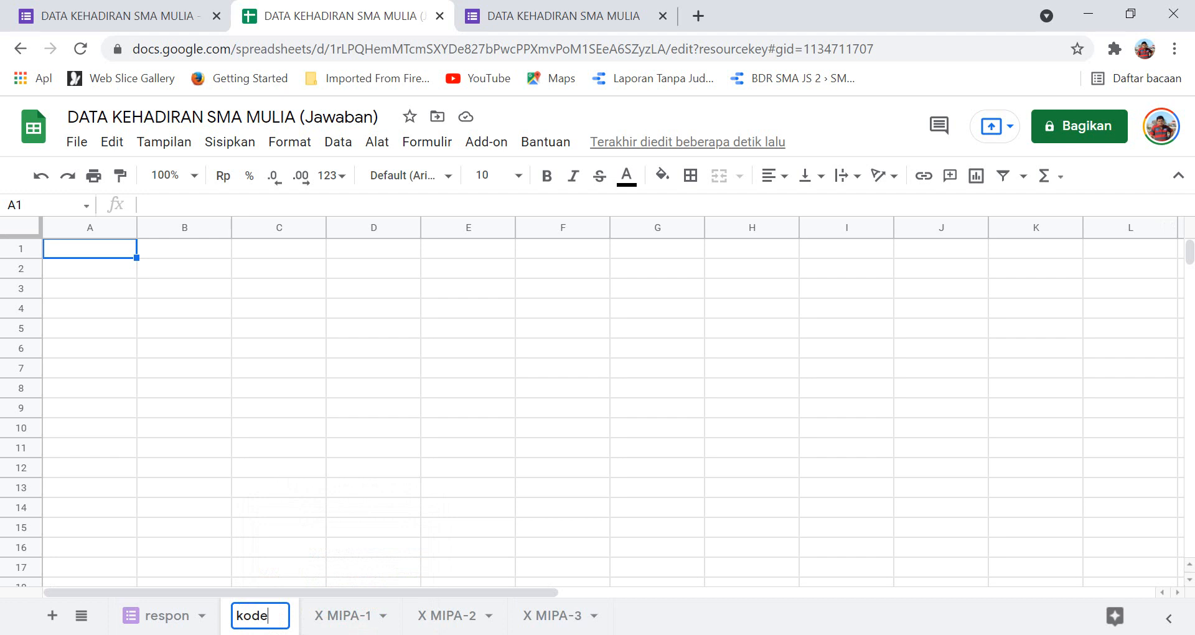
Select the formula =ARRAYFORMULA(respon!A1:A) in the Word notes, then return to the kode sheet.
click(486, 628)
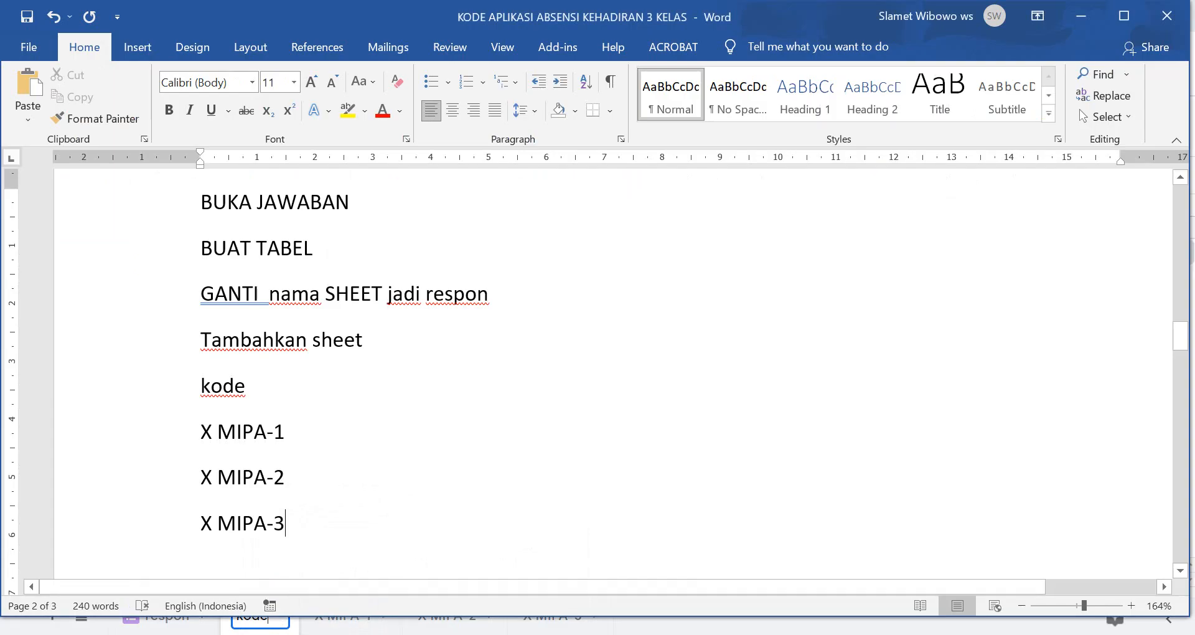
scroll(528, 548, down, 6)
scroll(387, 374, down, 3)
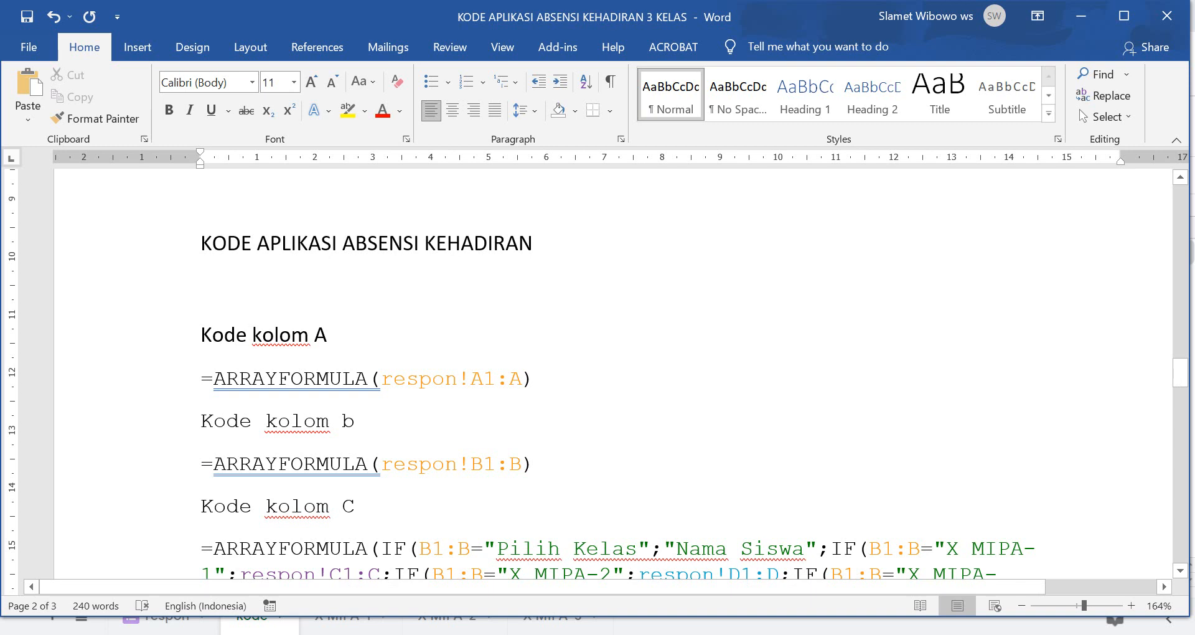
drag(201, 379, 533, 381)
key(ctrl+c)
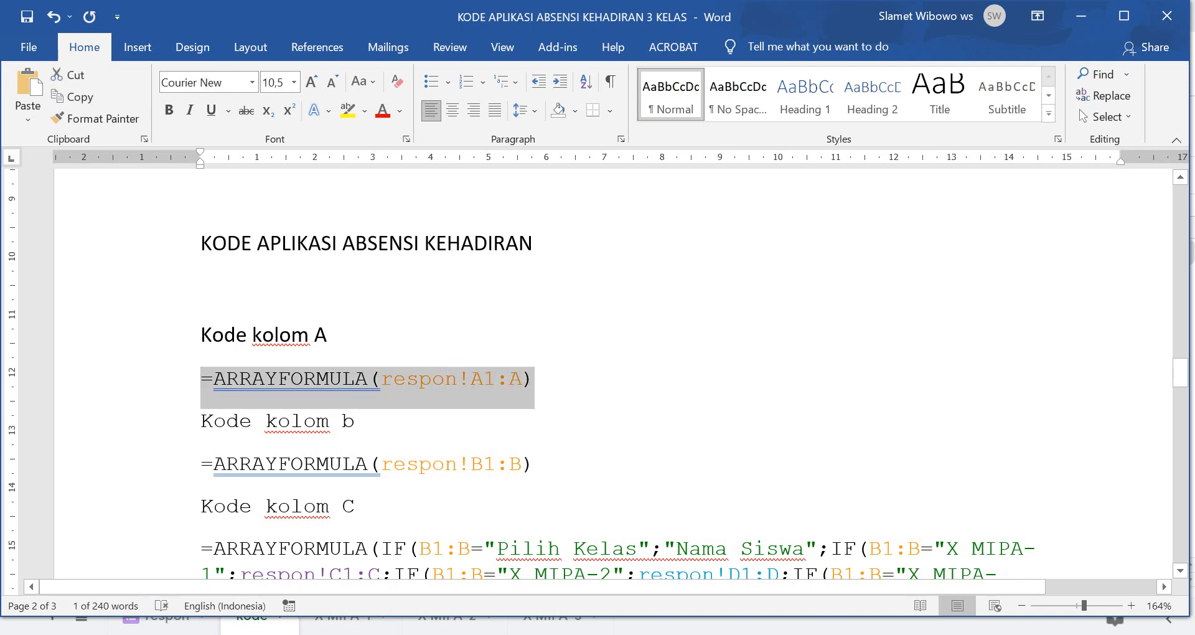
key(alt+Tab)
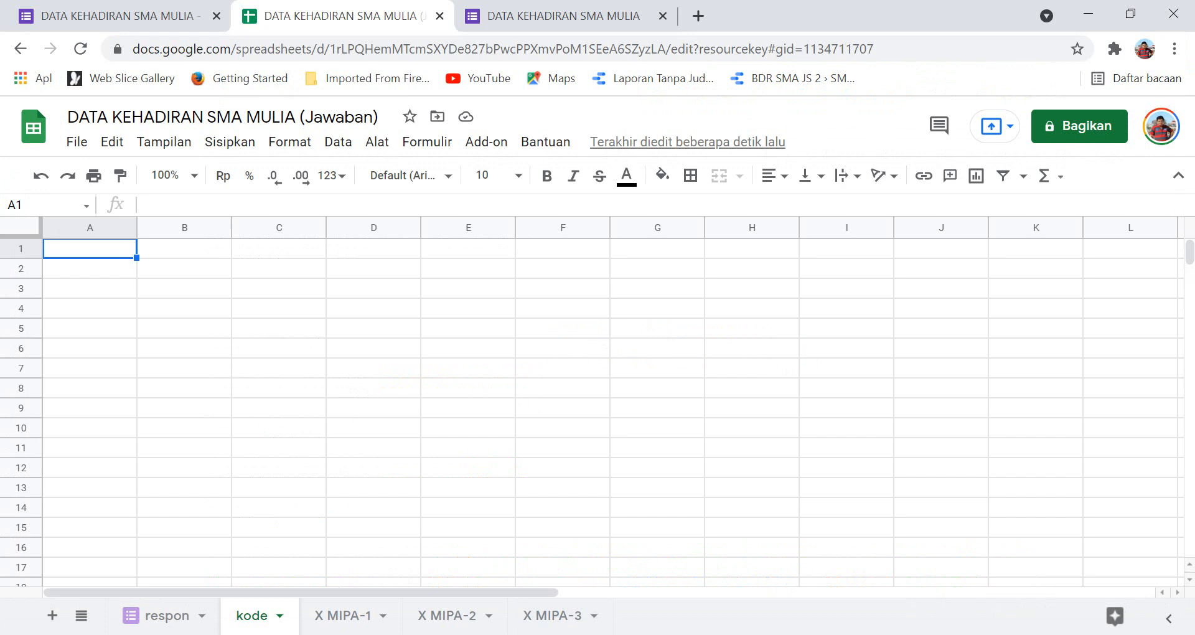
Paste the column A ARRAYFORMULA into A1 of kode and widen column A to fit the timestamps.
click(150, 205)
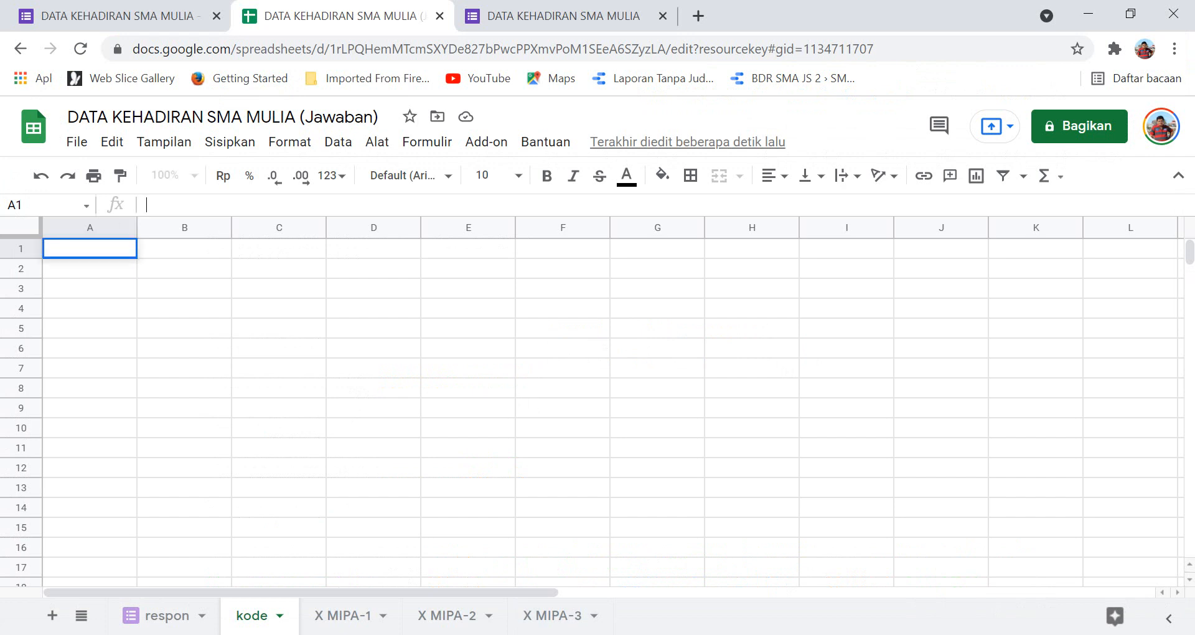
key(ctrl+v)
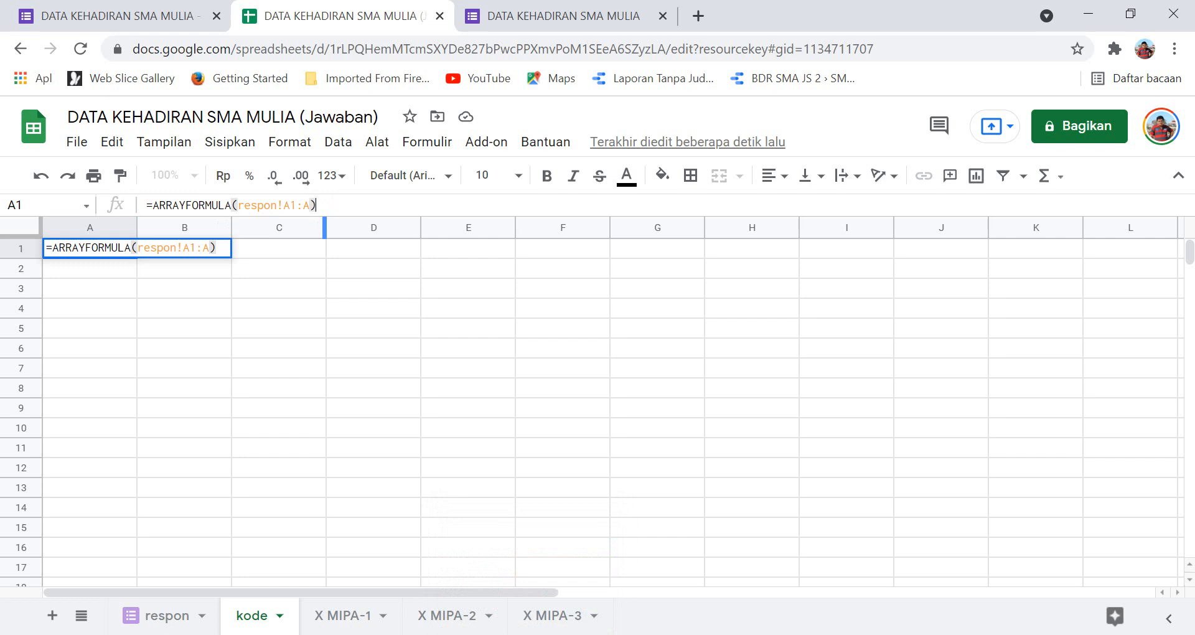
key(Return)
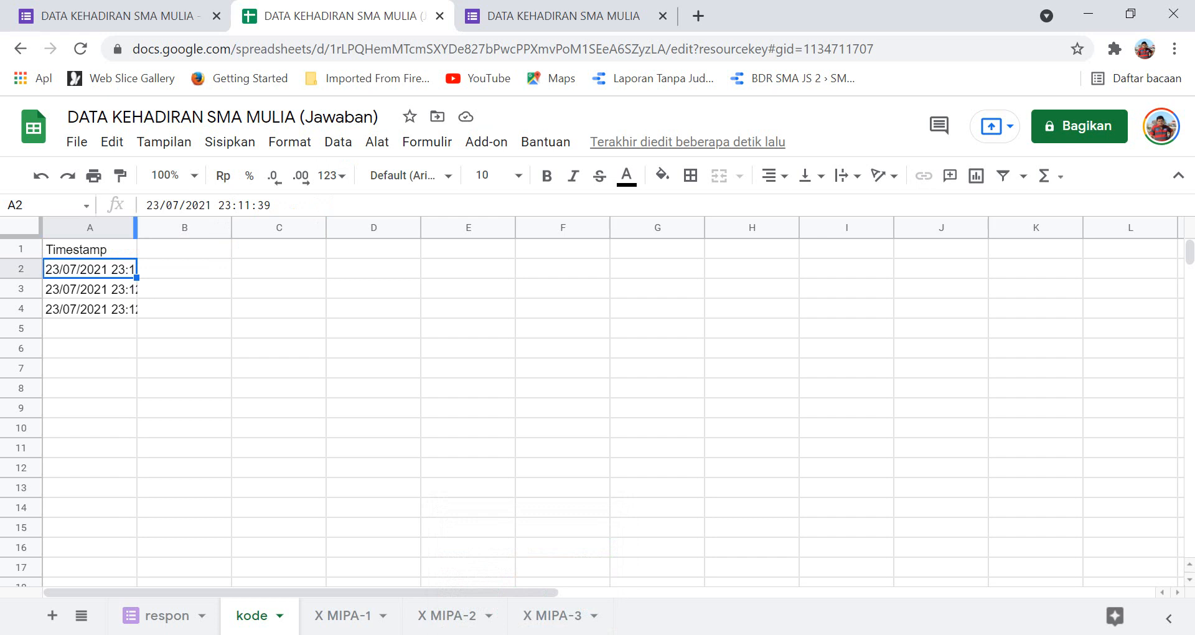
drag(135, 227, 178, 228)
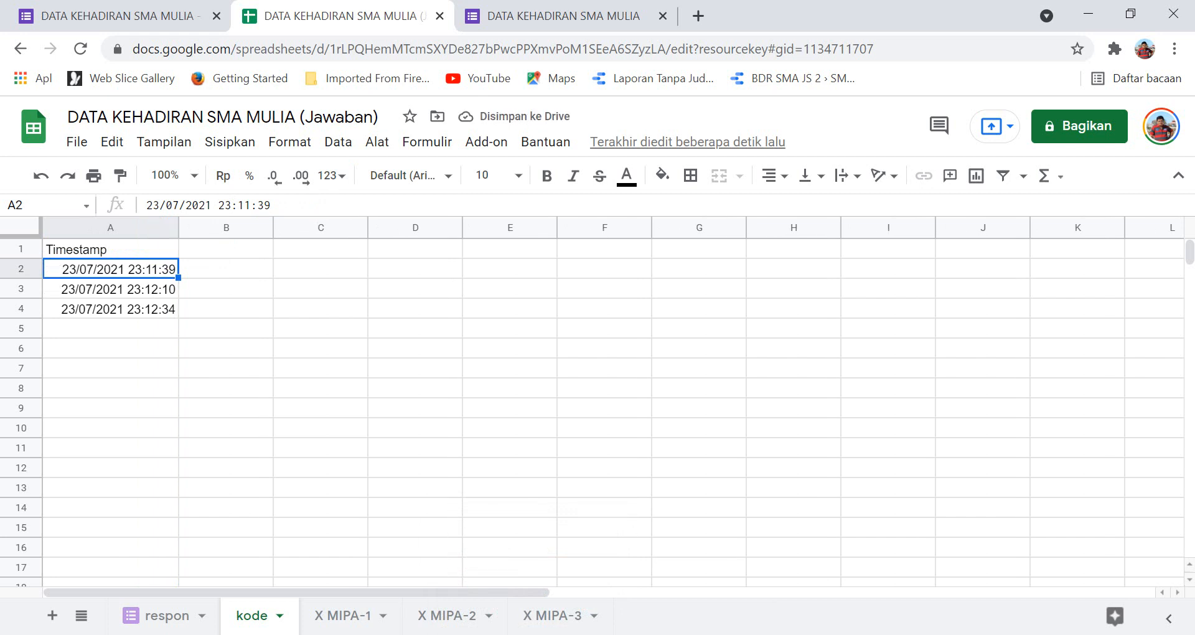
Paste =ARRAYFORMULA(respon!B1:B) from Word into B1 and compare the result with respon.
key(alt+Tab)
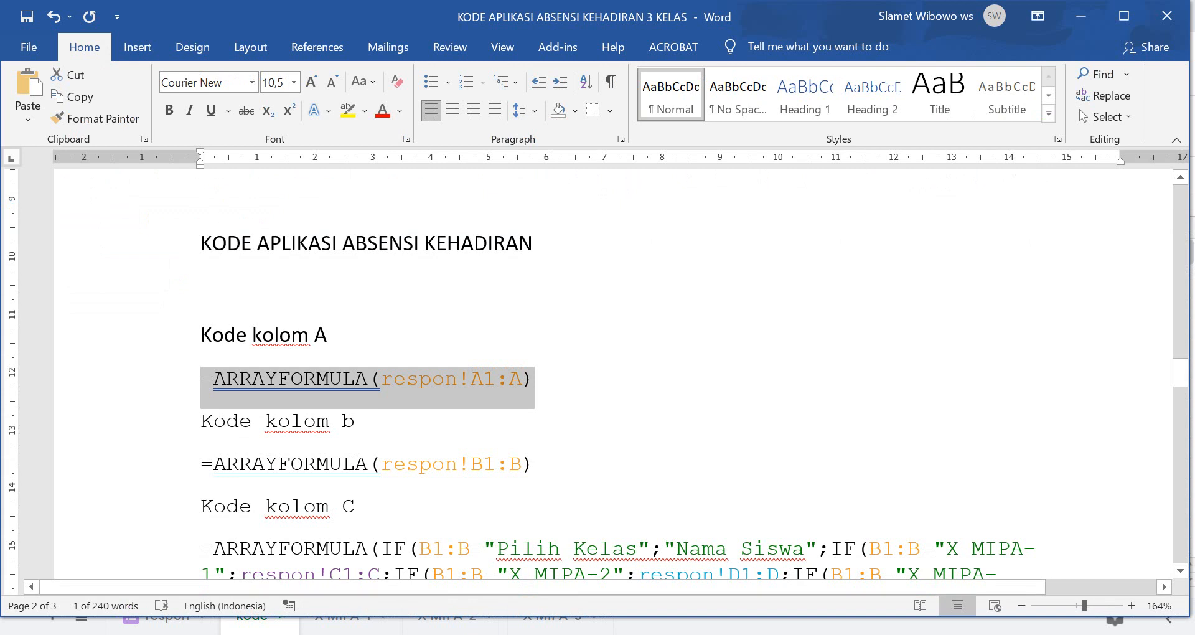
drag(201, 464, 543, 470)
key(ctrl+c)
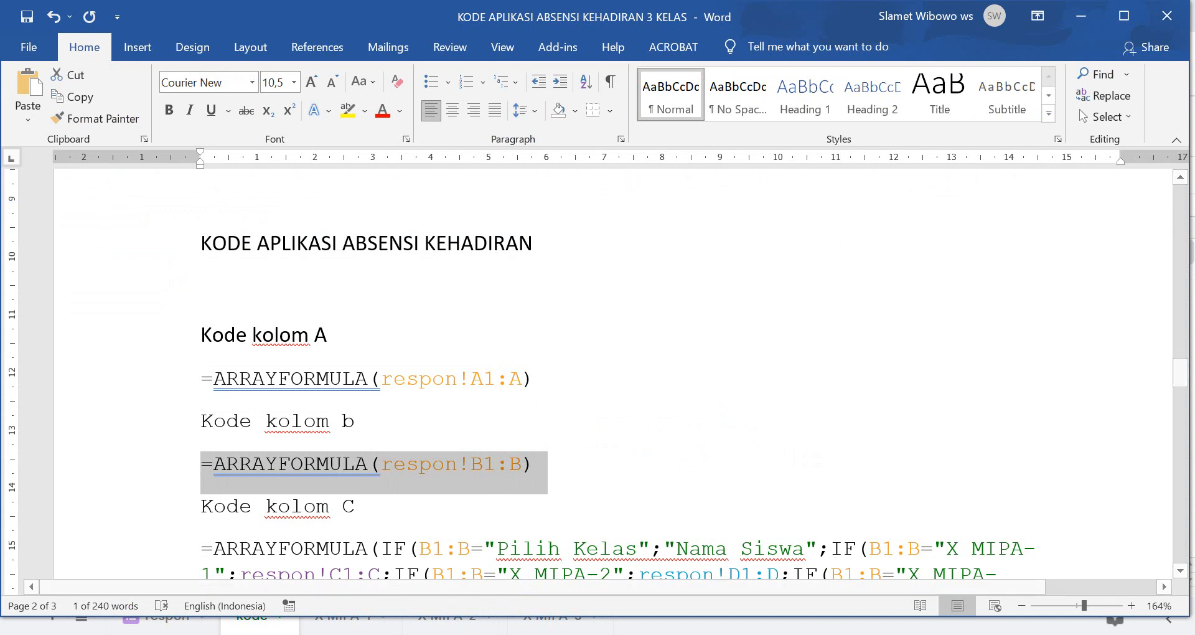
click(580, 634)
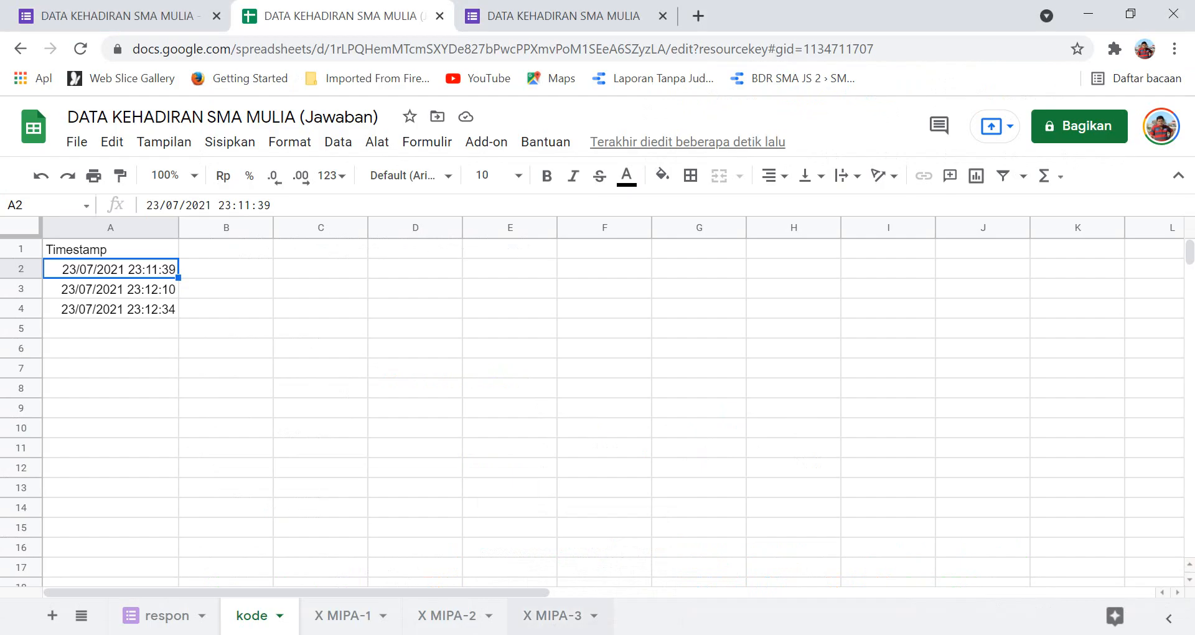
click(226, 248)
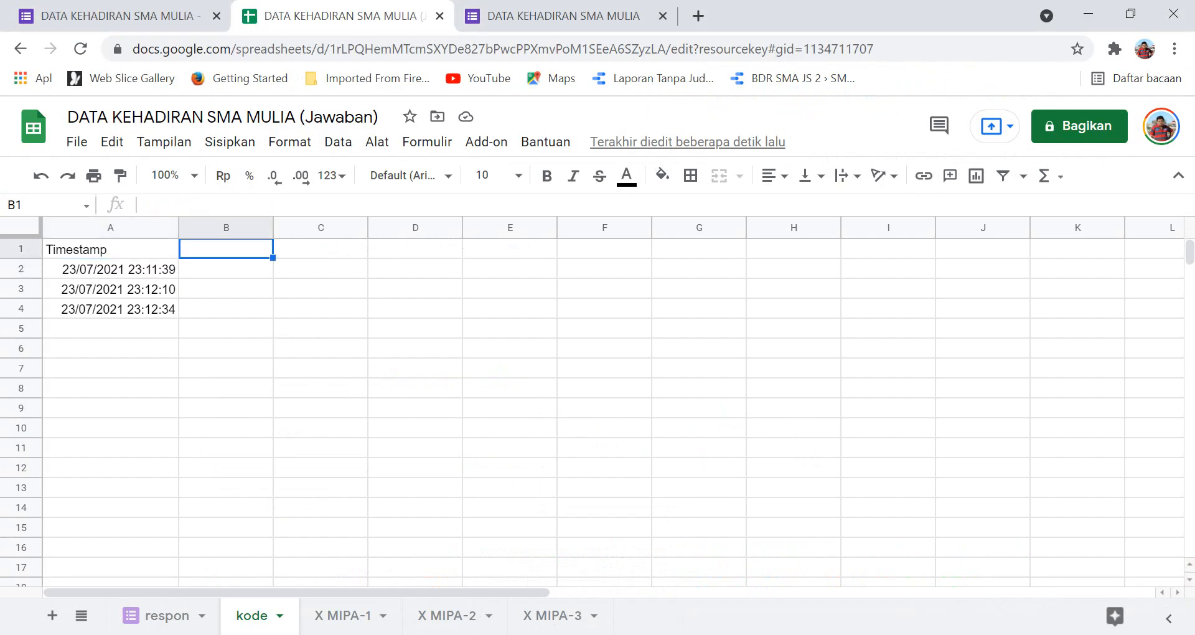
click(187, 205)
key(ctrl+v)
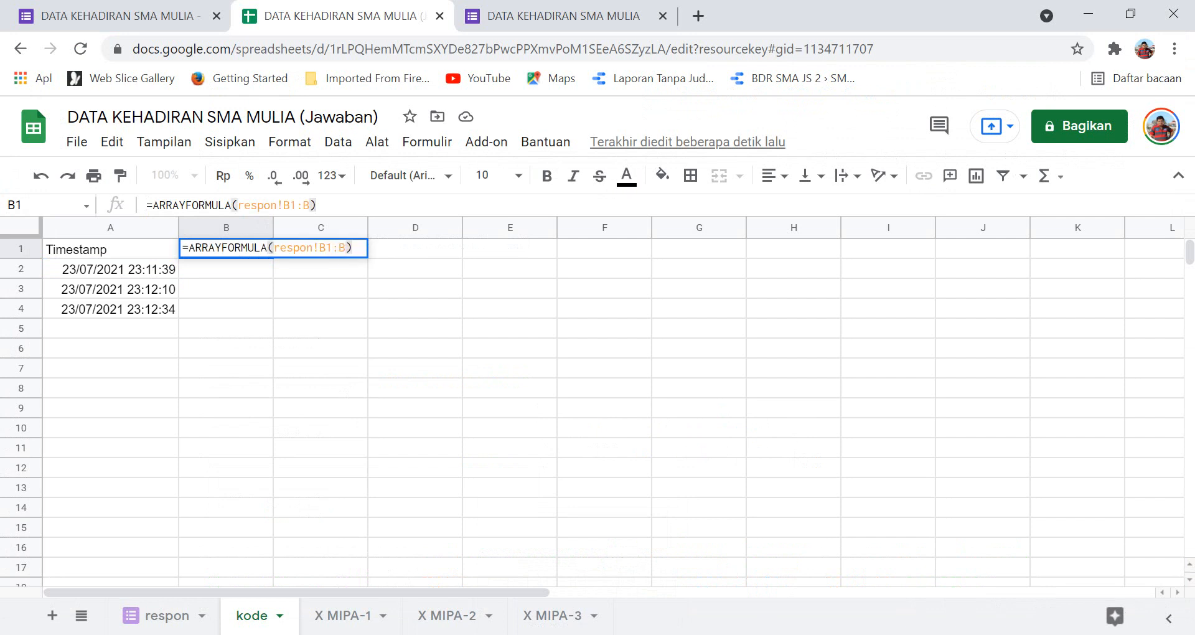
key(Return)
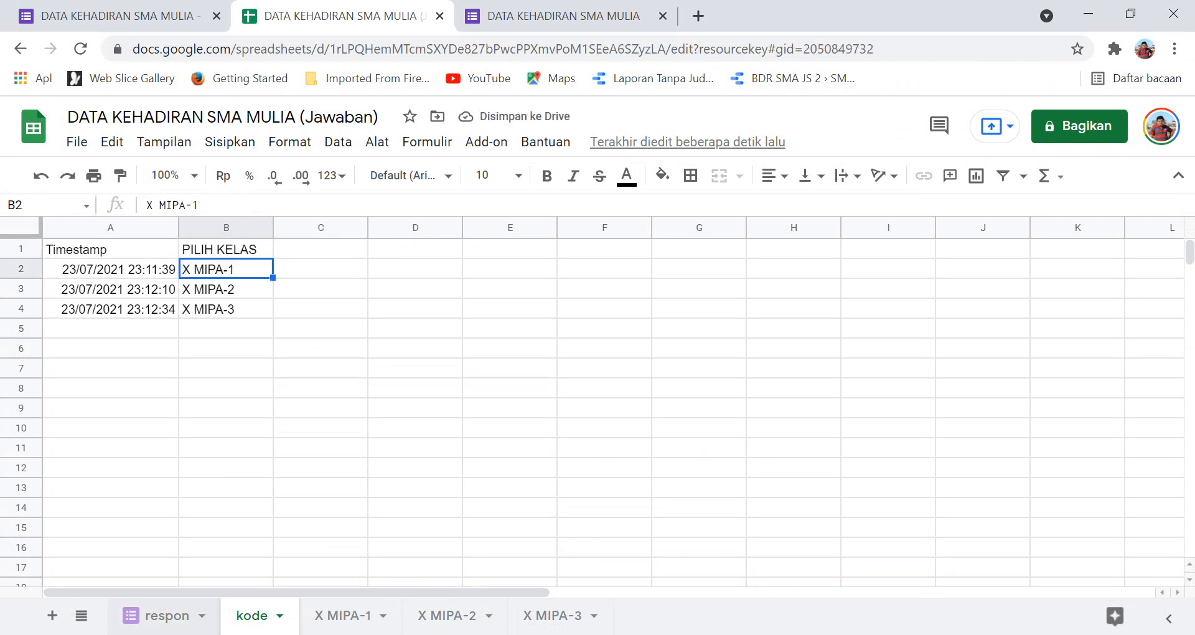
click(167, 615)
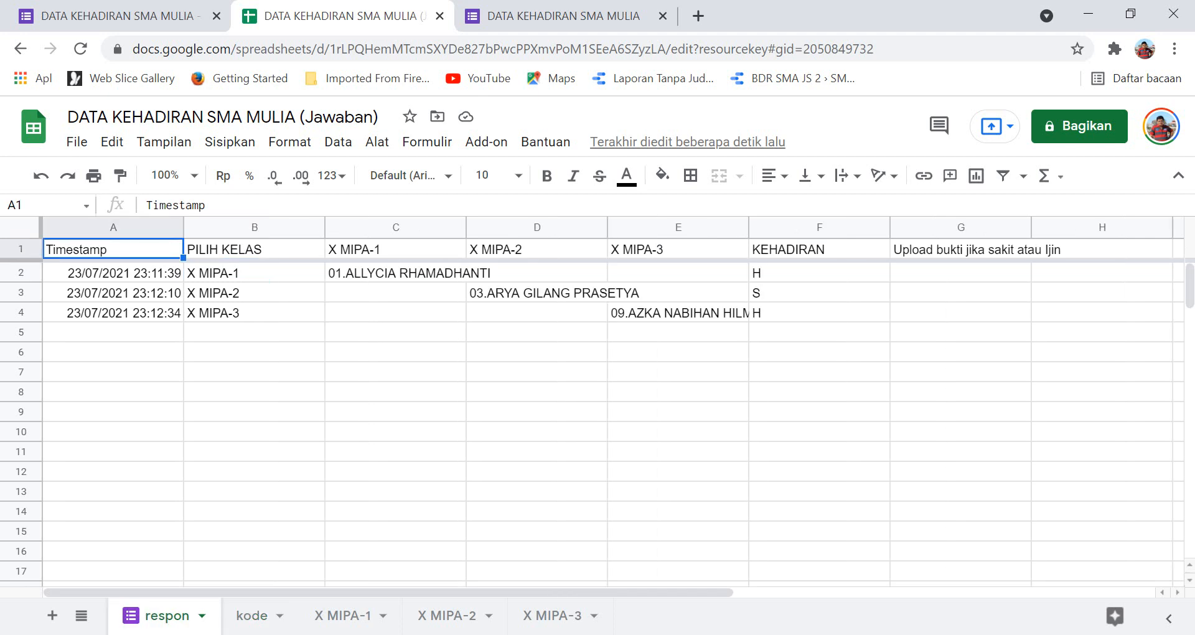
click(252, 615)
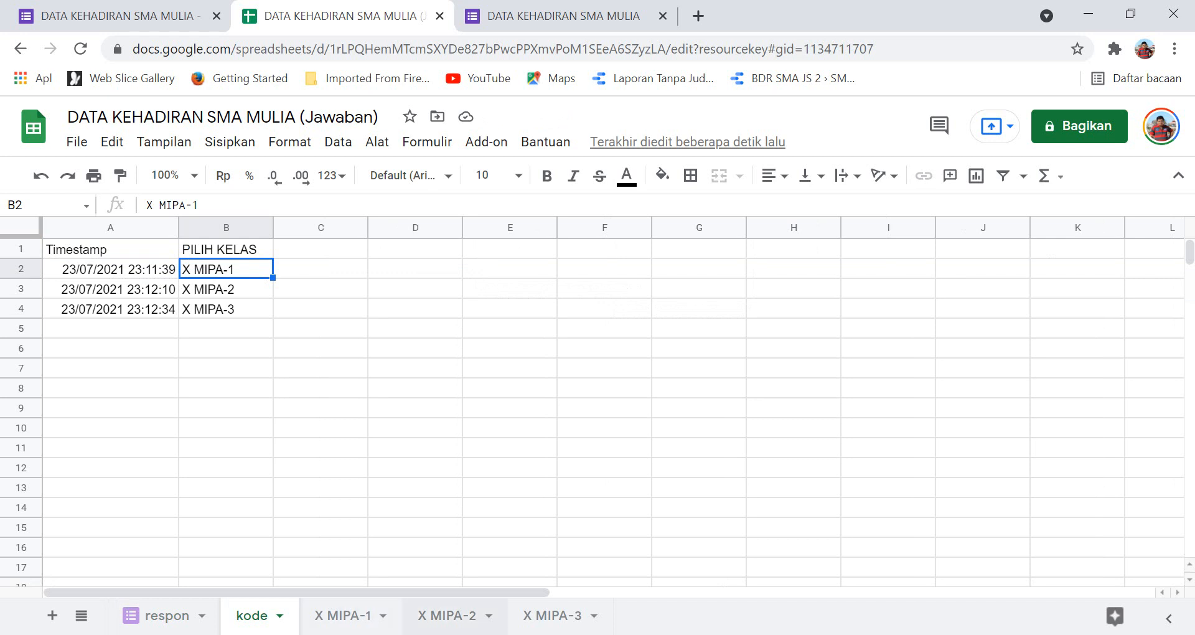
key(alt+Tab)
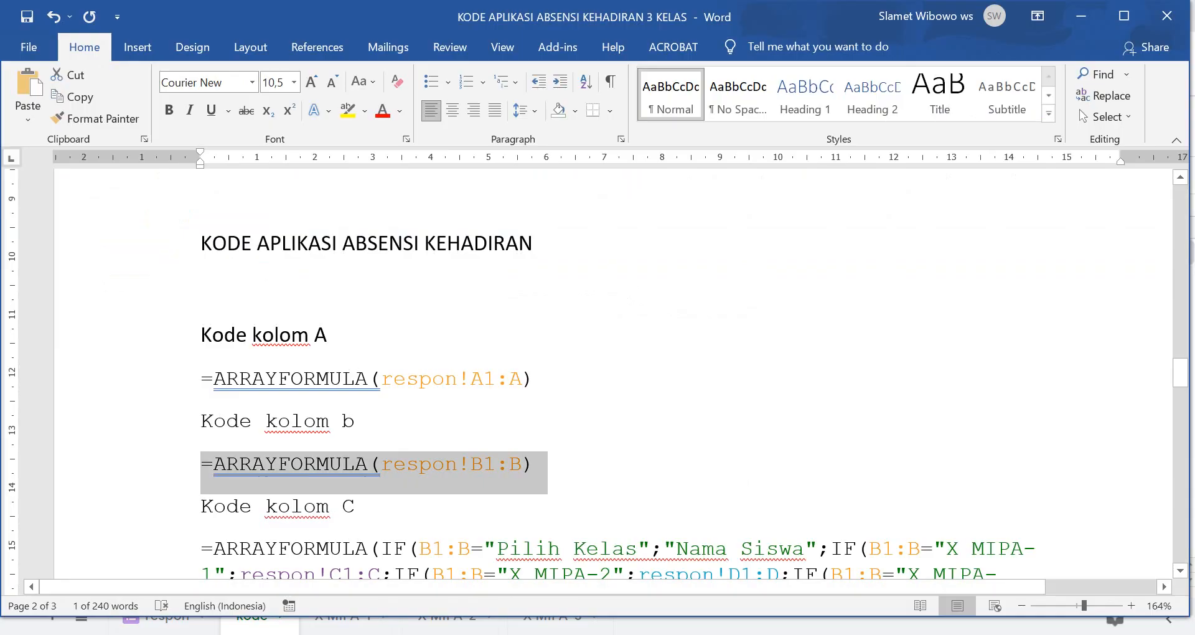
Select the X-class column C ARRAYFORMULA paragraph in Word, then return to the spreadsheet.
scroll(613, 373, down, 3)
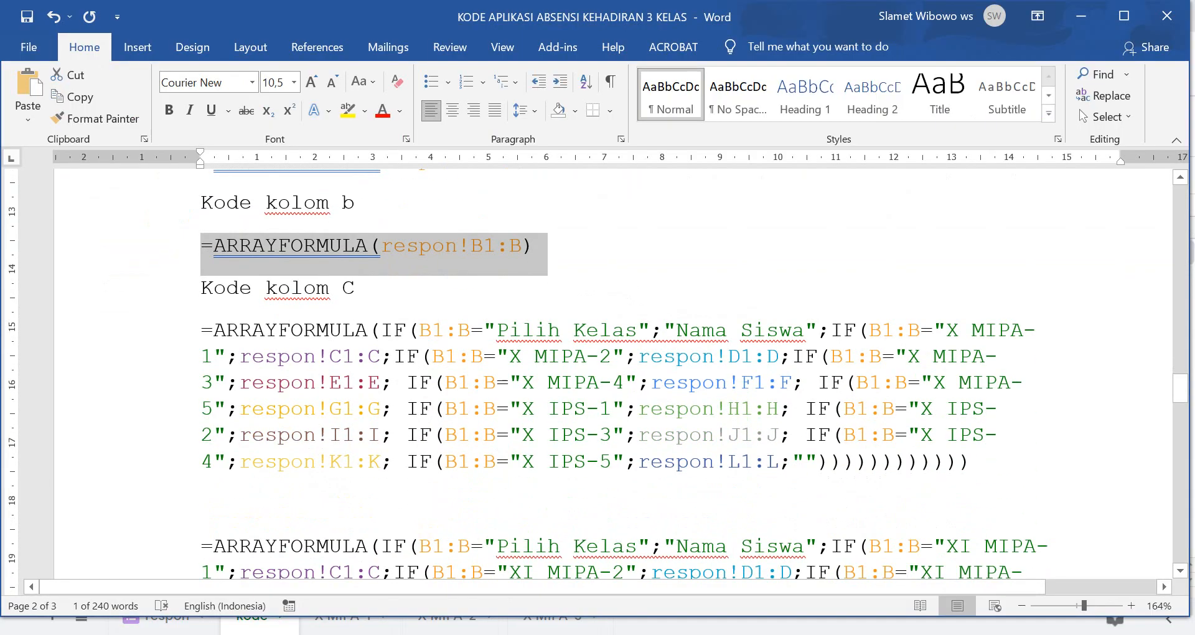
scroll(613, 374, down, 1)
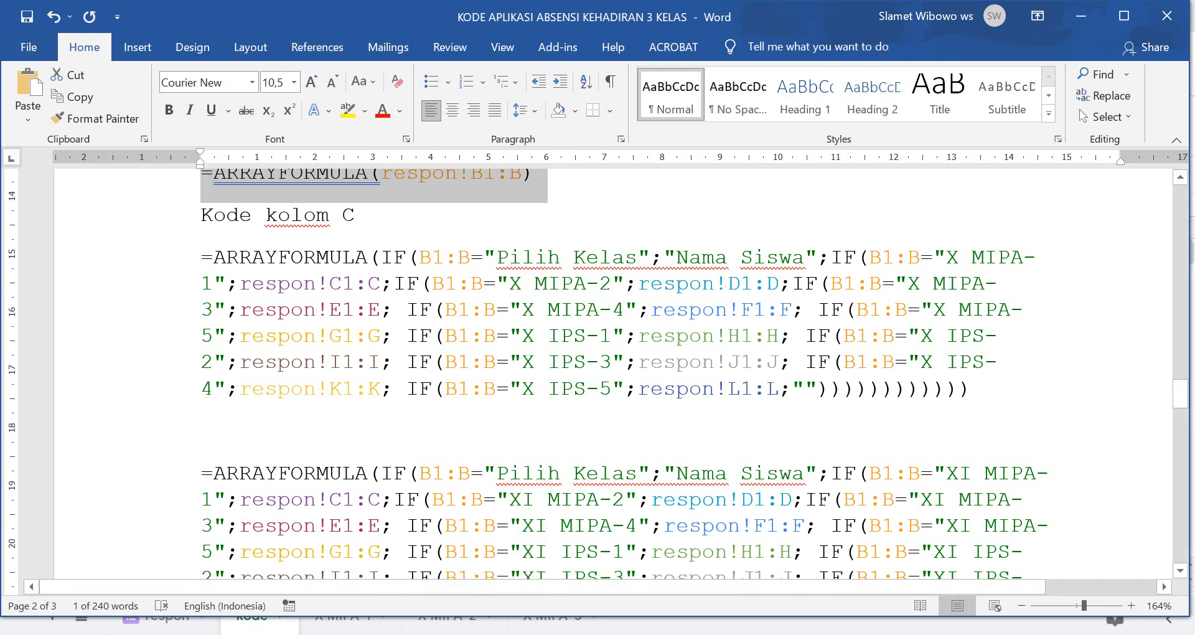
drag(200, 257, 980, 389)
key(ctrl+c)
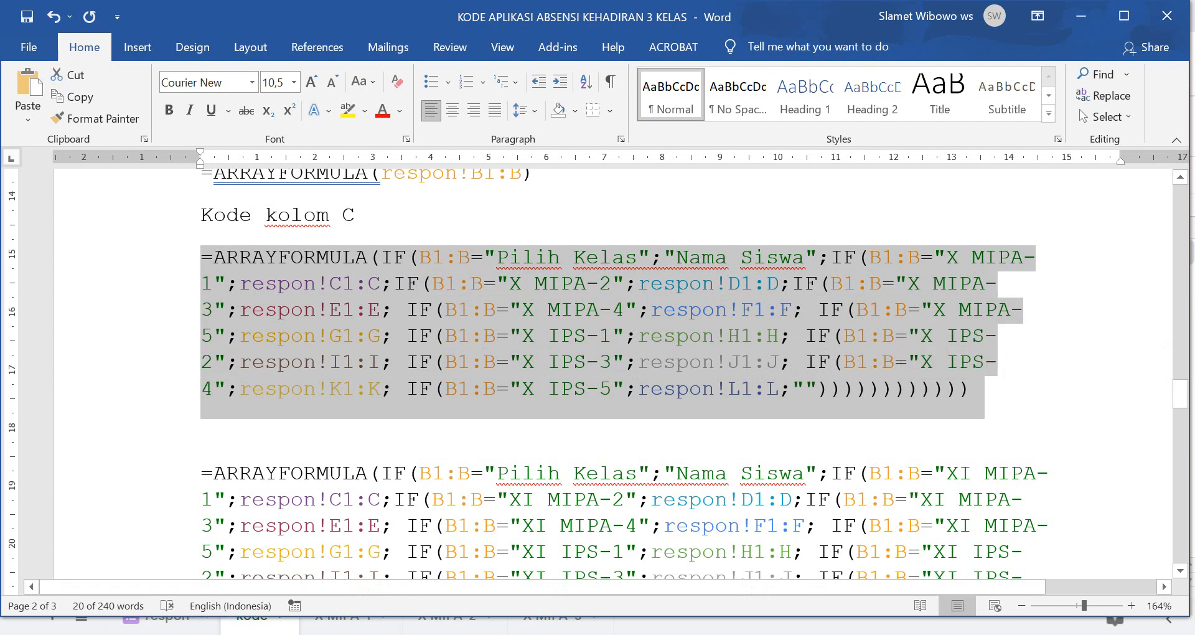
key(alt+Tab)
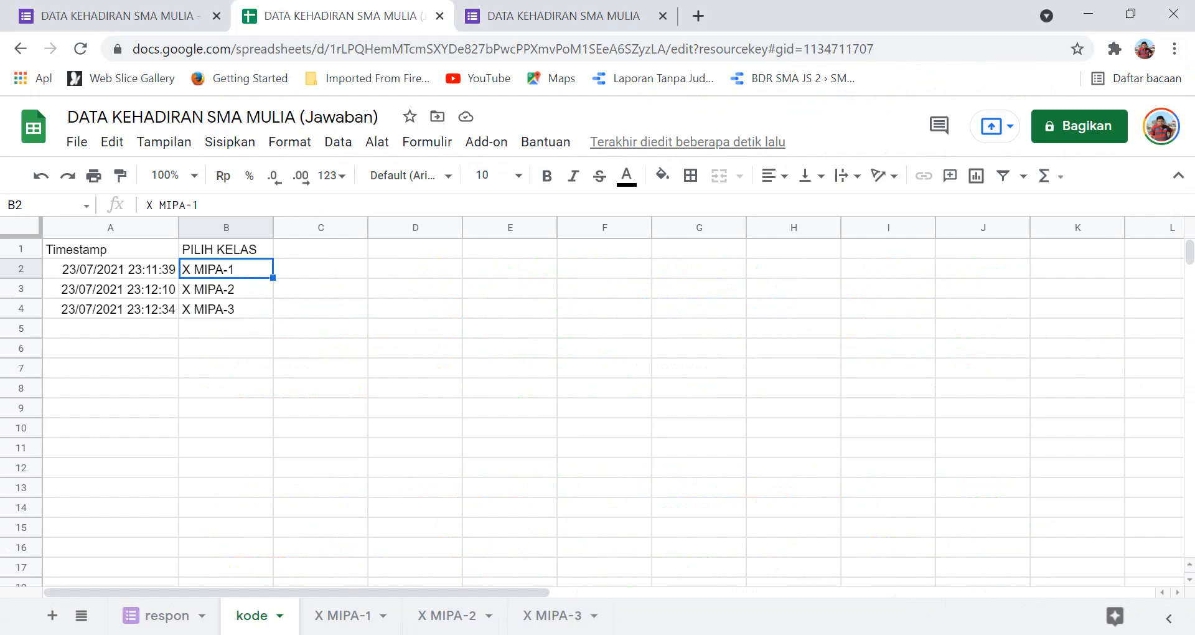
Paste the column C ARRAYFORMULA into C1, check names against respon, and widen column C.
click(321, 228)
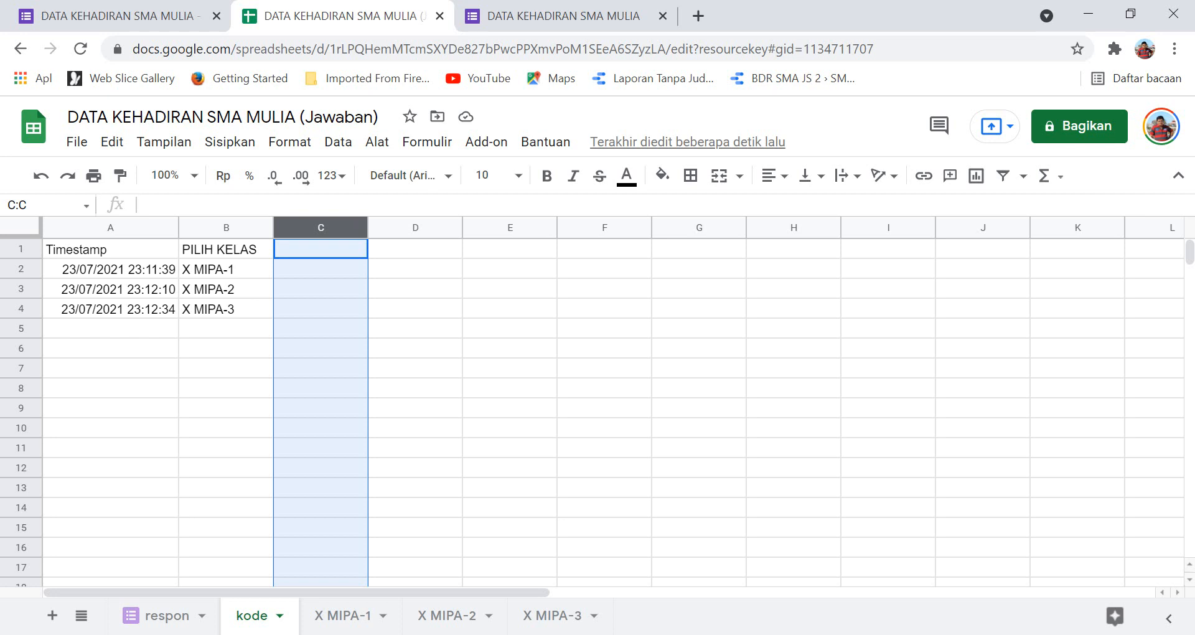
click(321, 249)
click(147, 205)
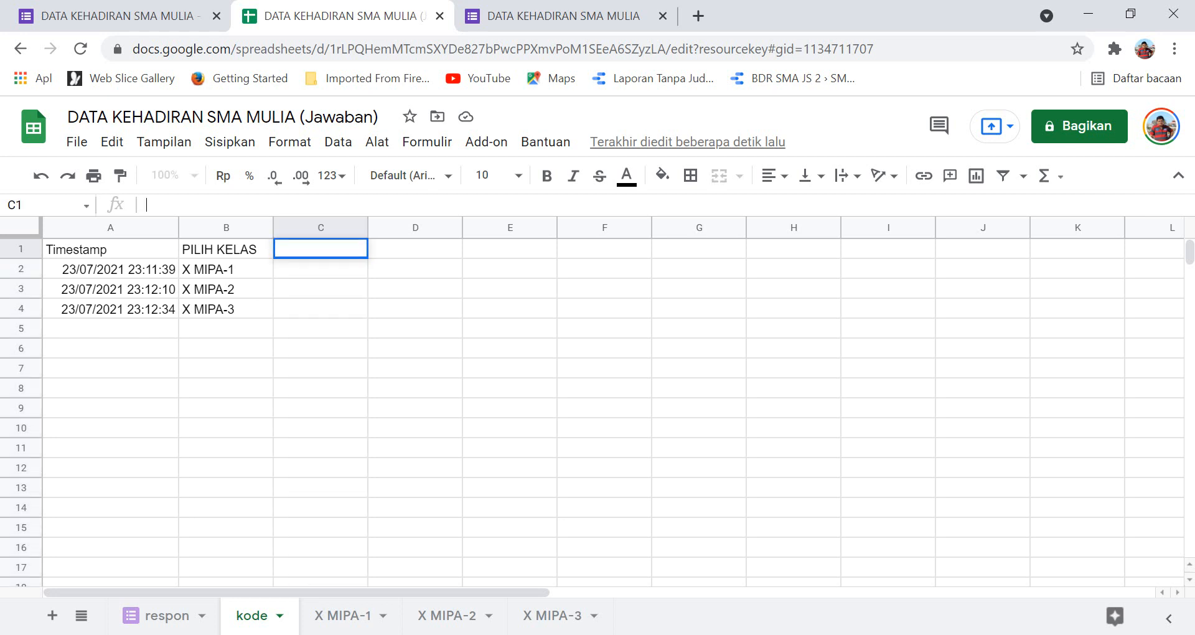
key(ctrl+v)
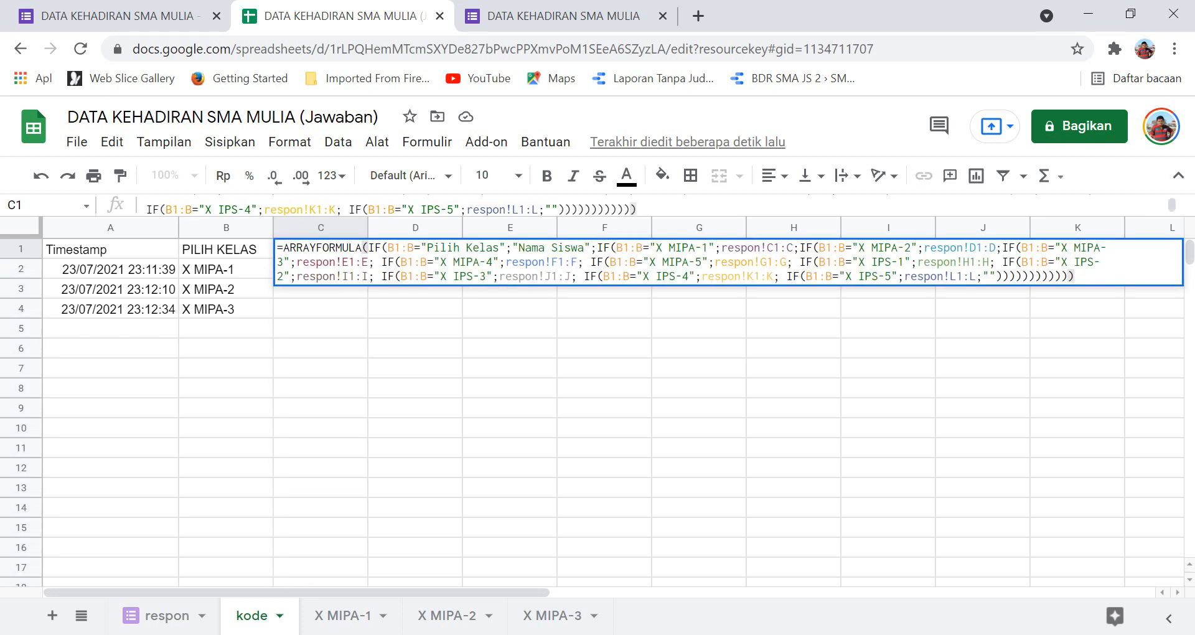
key(Return)
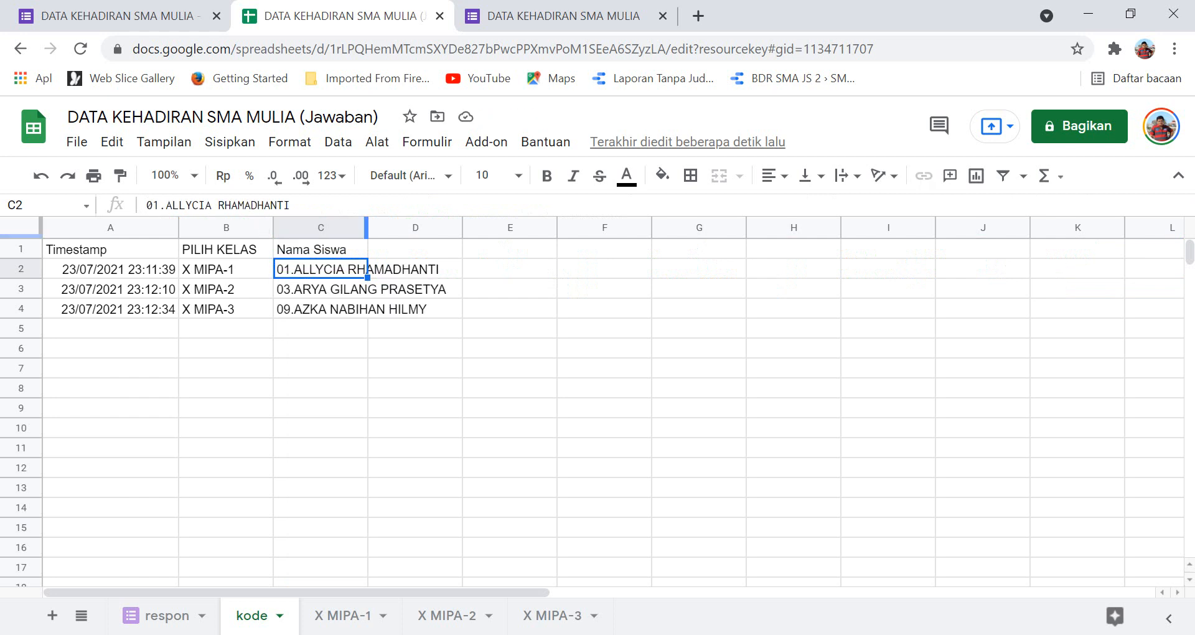
click(166, 616)
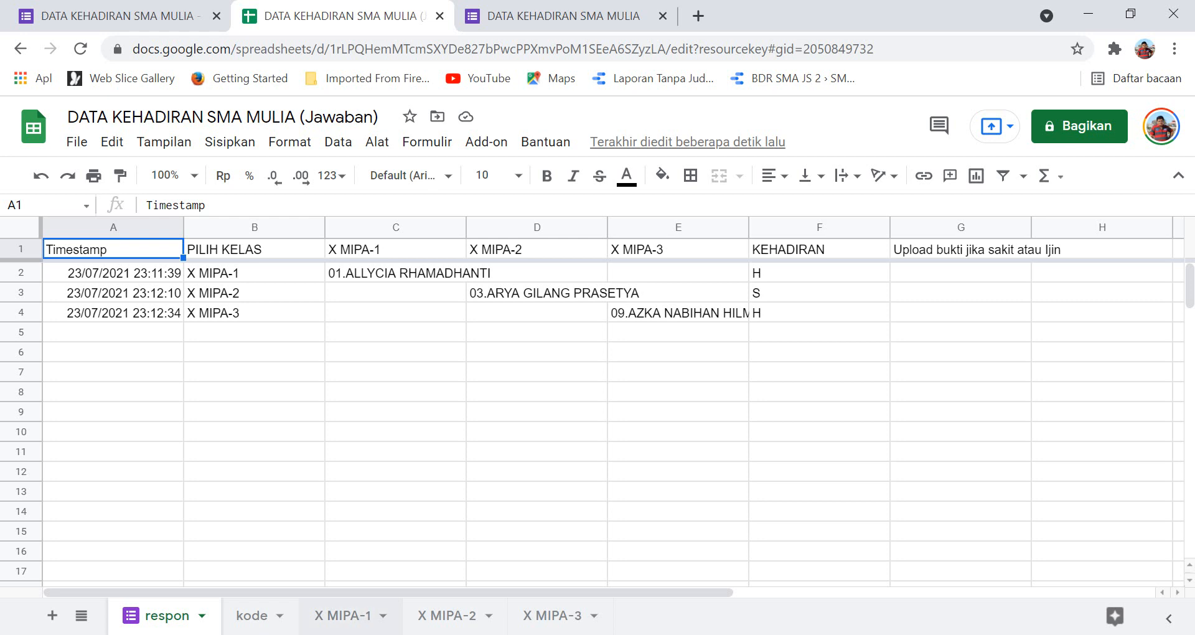
click(252, 615)
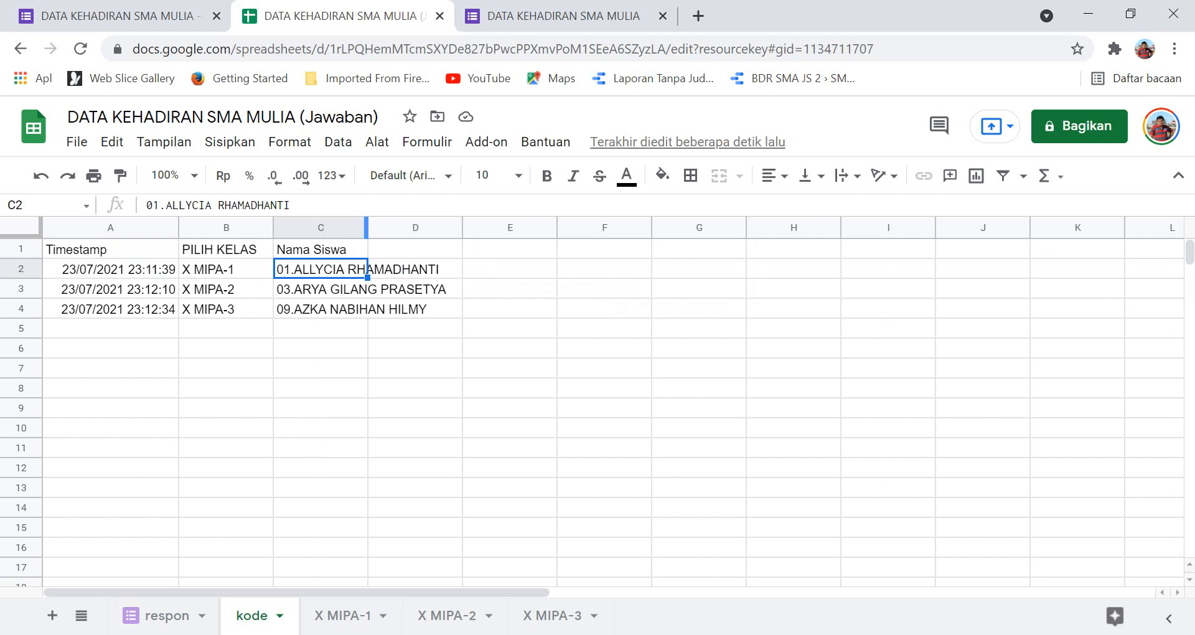
drag(367, 227, 452, 227)
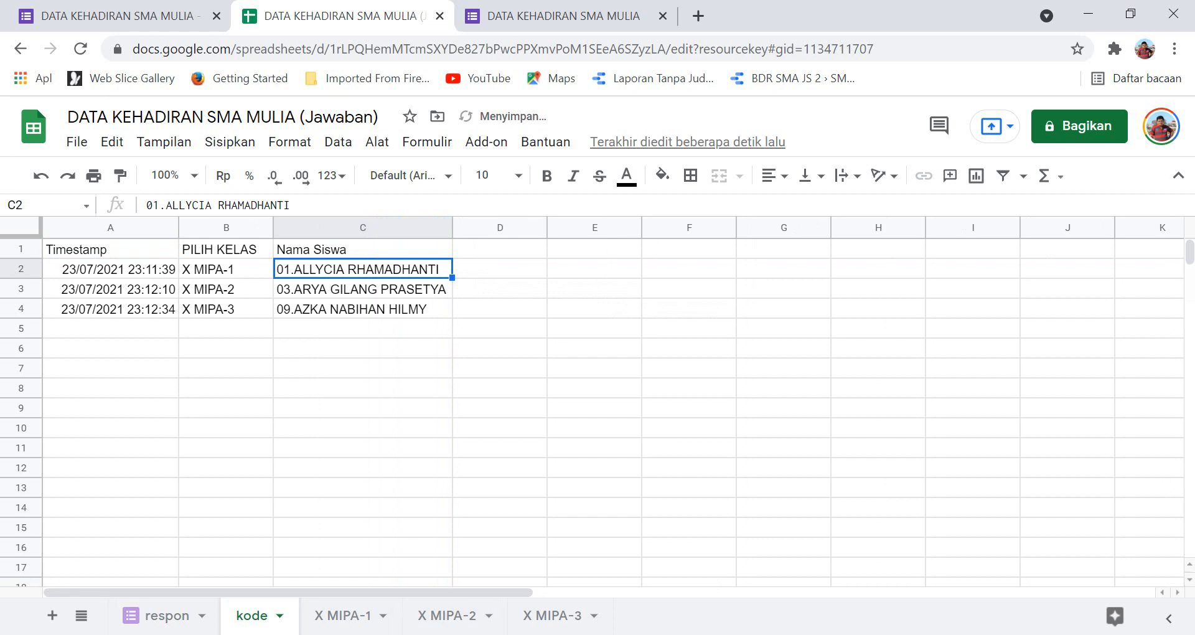
key(alt+Tab)
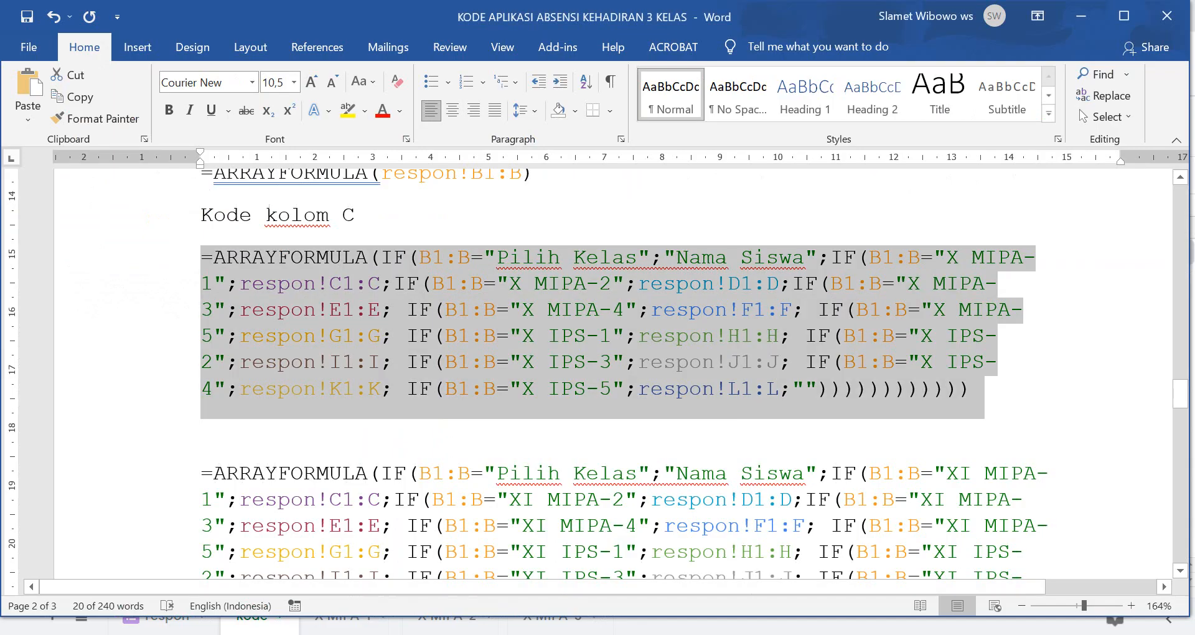
Select the Kode Siswa ARRAYFORMULA paragraph under 'Kode kolom D' in the Word notes.
scroll(612, 374, down, 12)
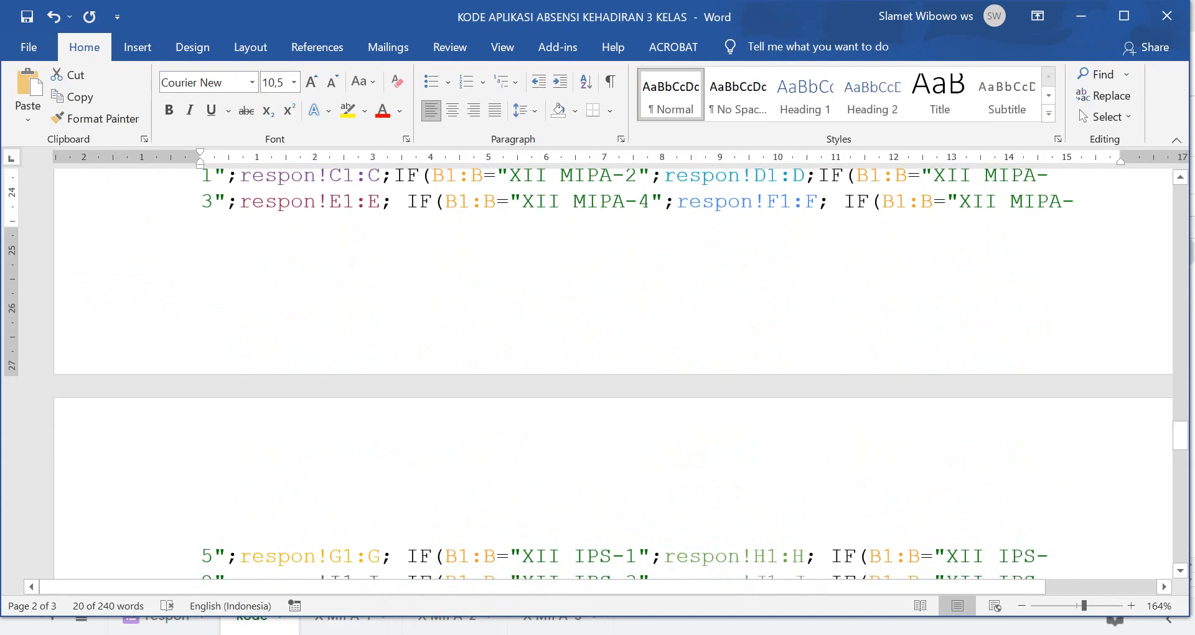
scroll(612, 373, up, 2)
scroll(612, 373, down, 10)
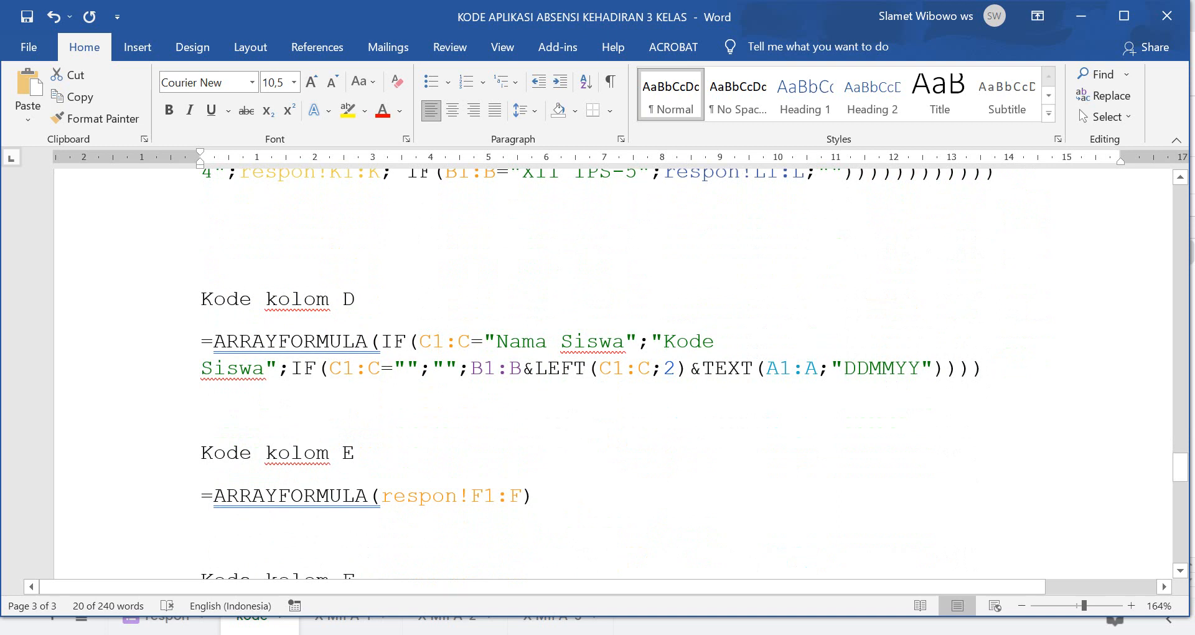
drag(201, 341, 995, 368)
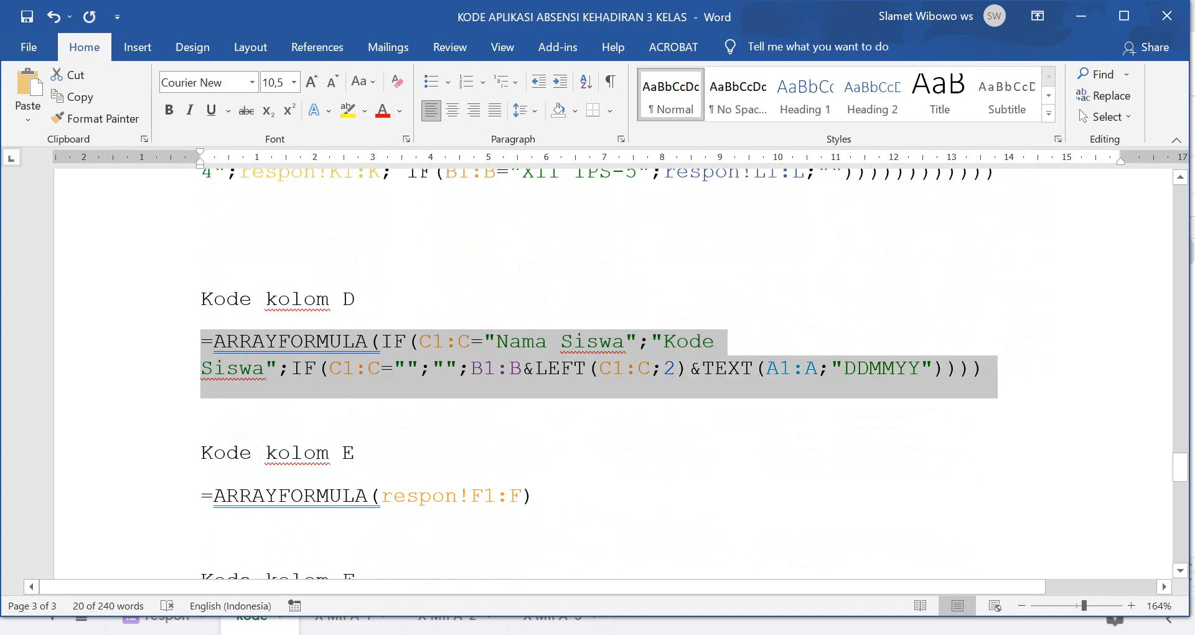
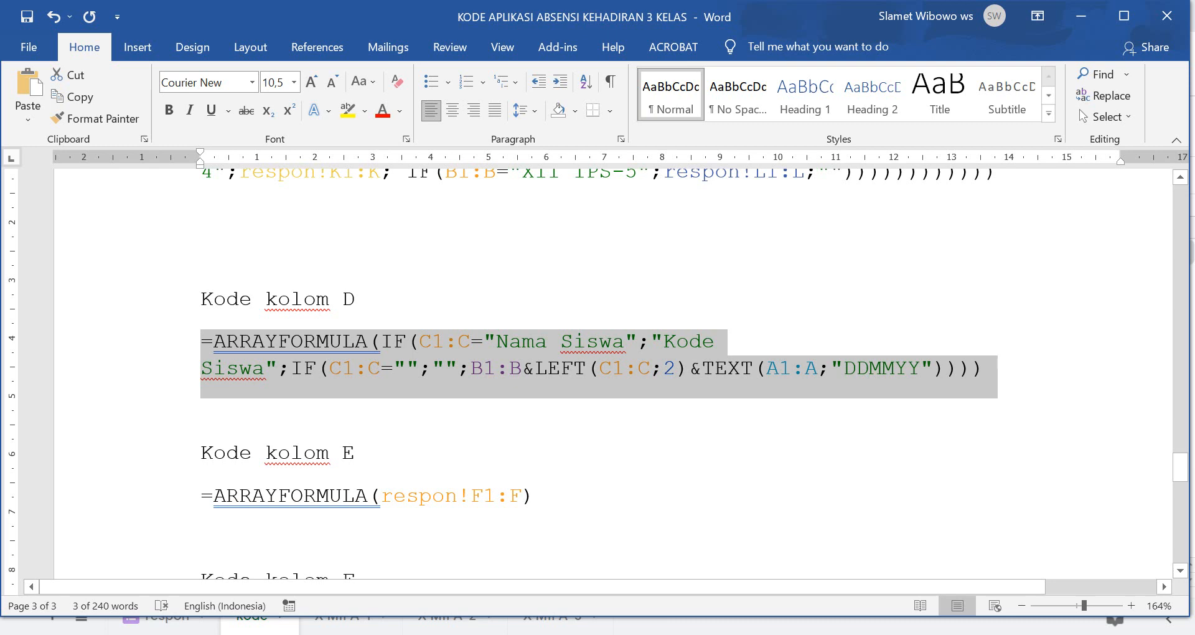
Paste the Kode Siswa ARRAYFORMULA into D1 so column D fills with codes like X MIPA-101230721.
key(alt+Tab)
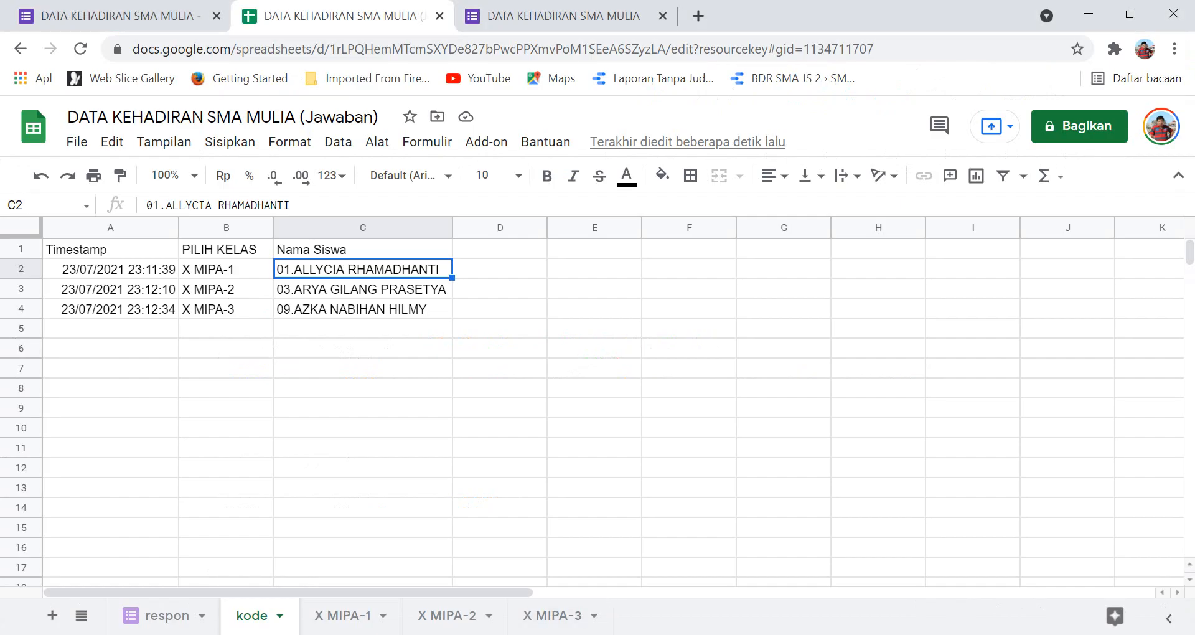
click(500, 249)
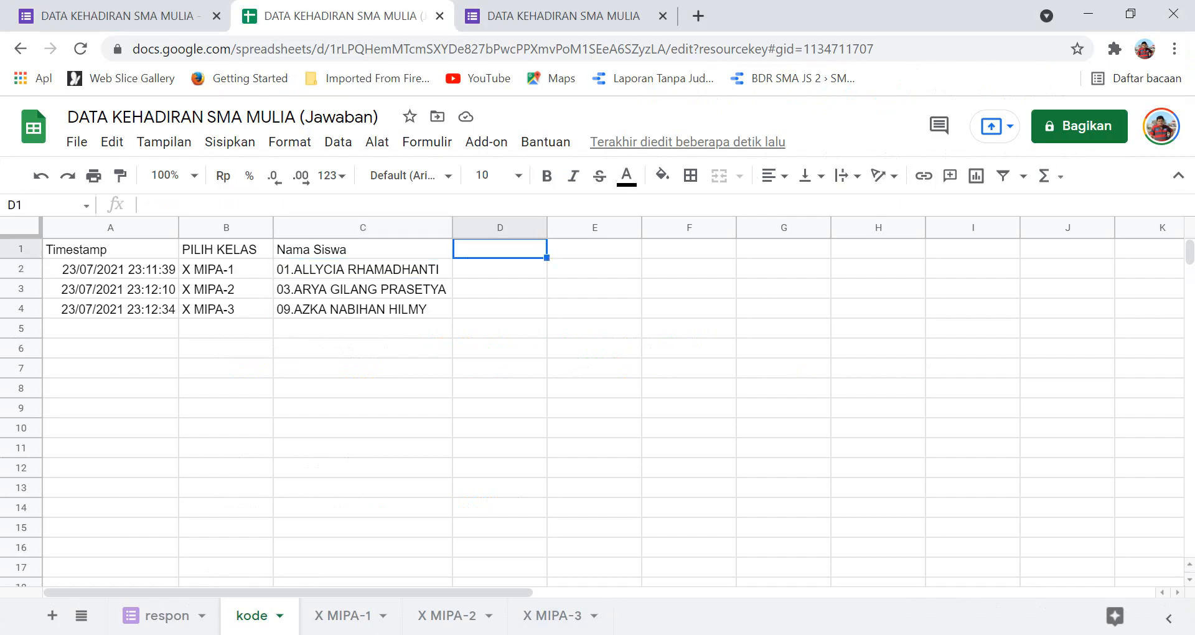
click(146, 205)
text(=ARRAYFORMULA(IF(C1:C="Nama Siswa";"Kode Siswa";IF(C1:C="";"";B1:B&LEFT(C1:C;2)&TEXT(A1:A;"DDMMYY")))))
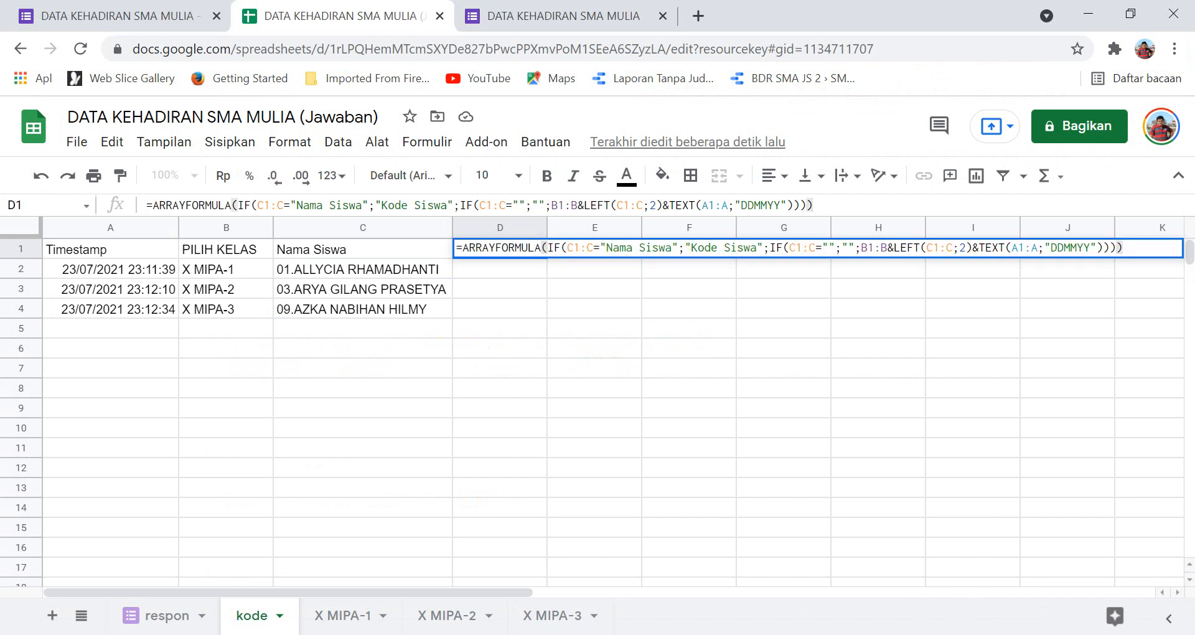
key(Return)
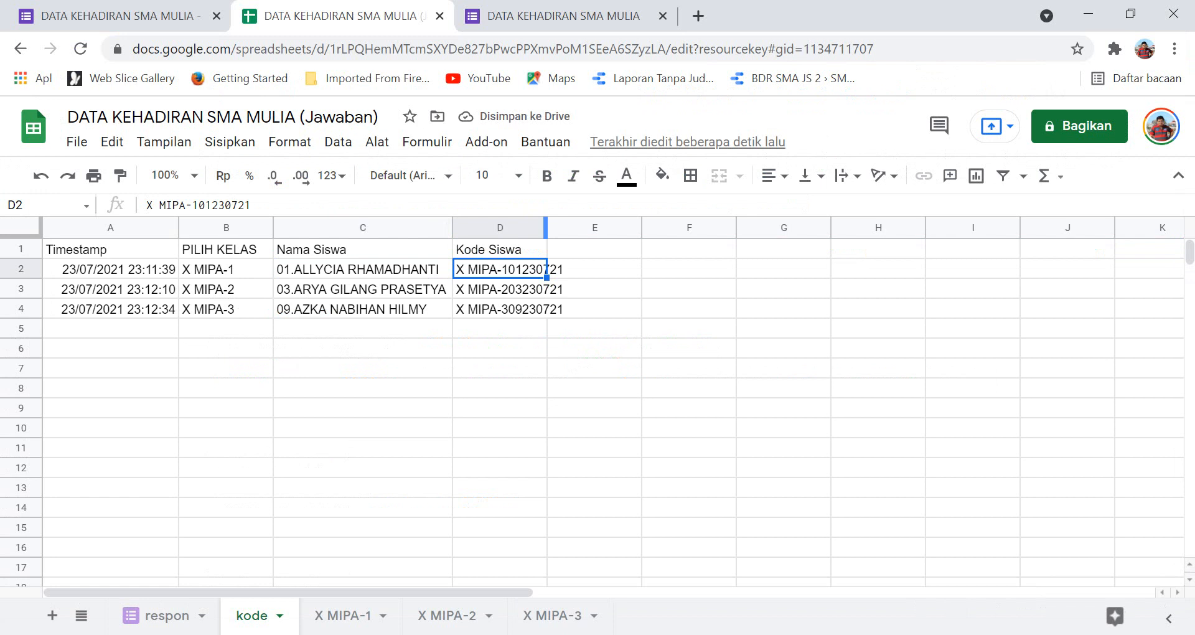
Widen column D to fit the Kode Siswa codes.
drag(499, 227, 594, 227)
click(689, 328)
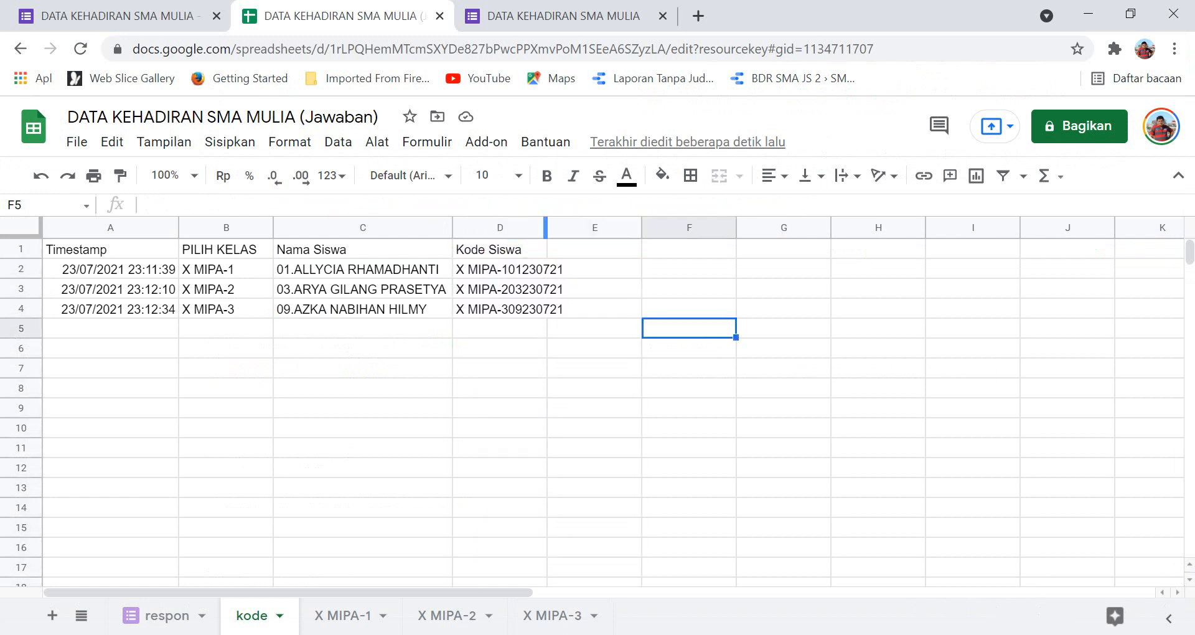
drag(546, 227, 573, 227)
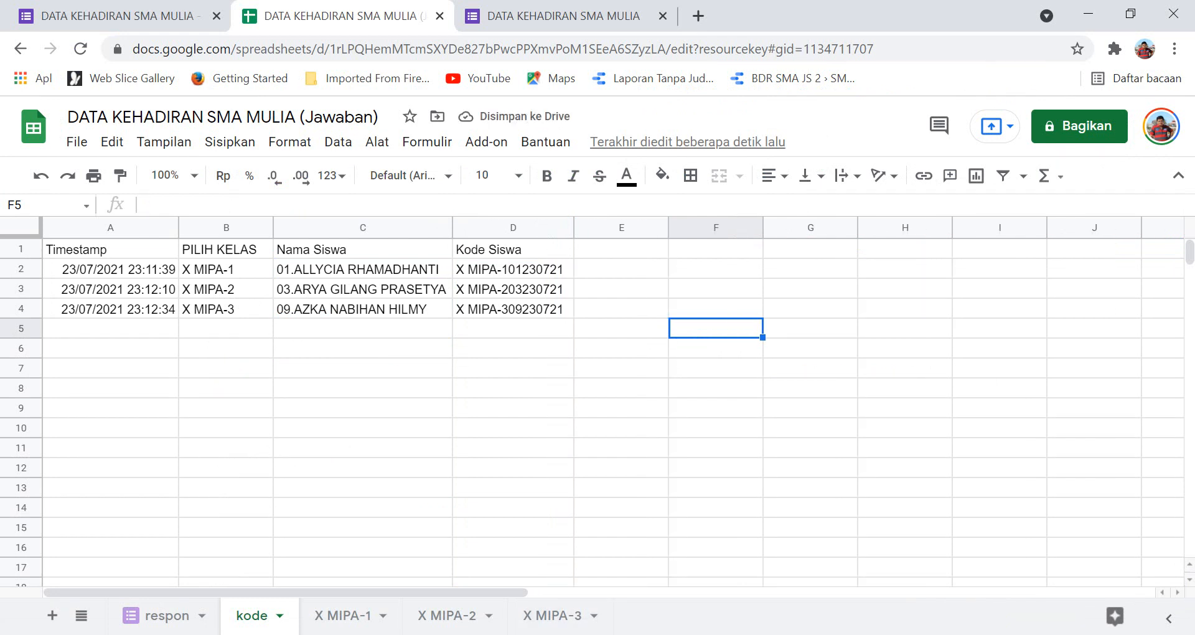
key(alt+Tab)
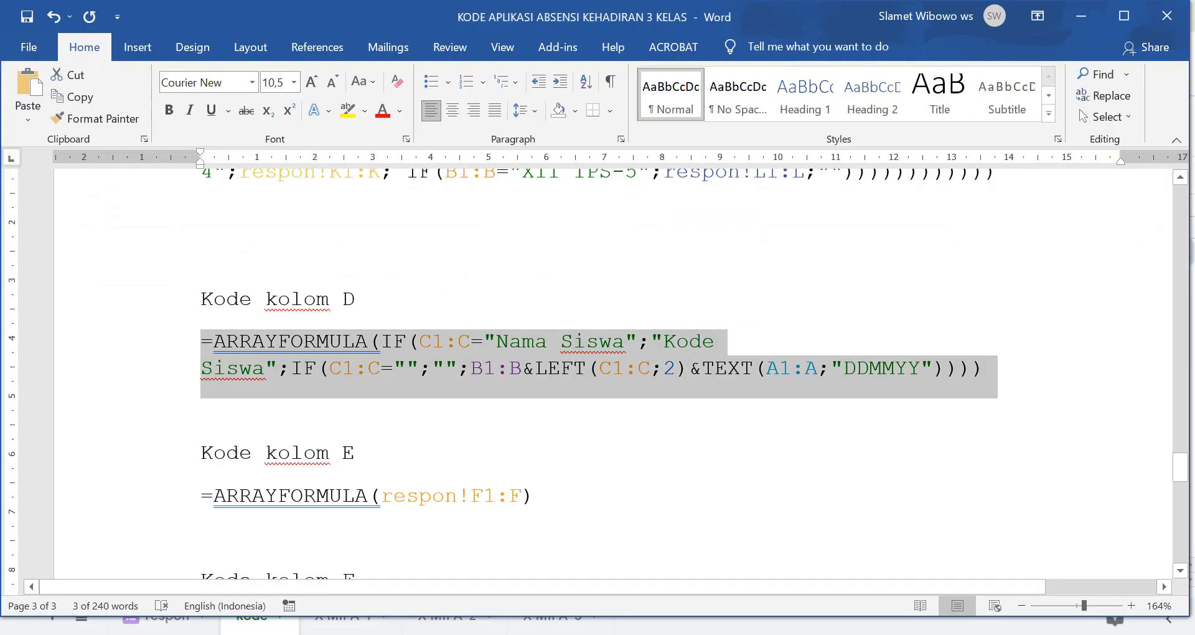
Copy the Kode kolom E formula into E1 so column E shows KEHADIRAN values H, S, H, then view respon.
drag(200, 495, 547, 496)
key(ctrl+c)
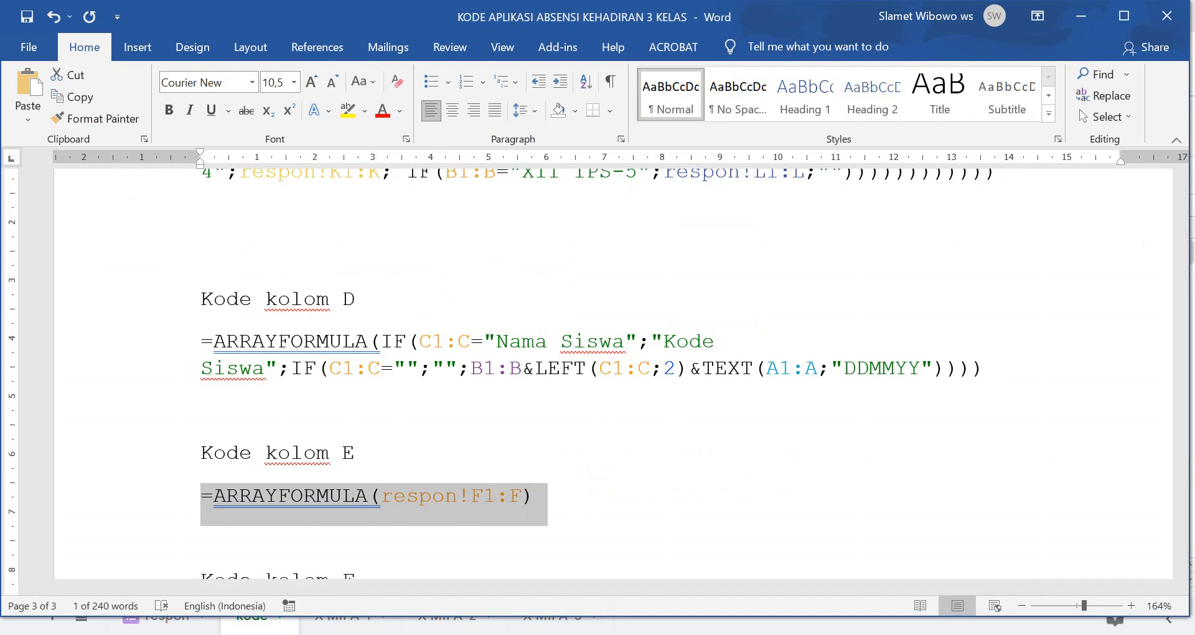
key(alt+Tab)
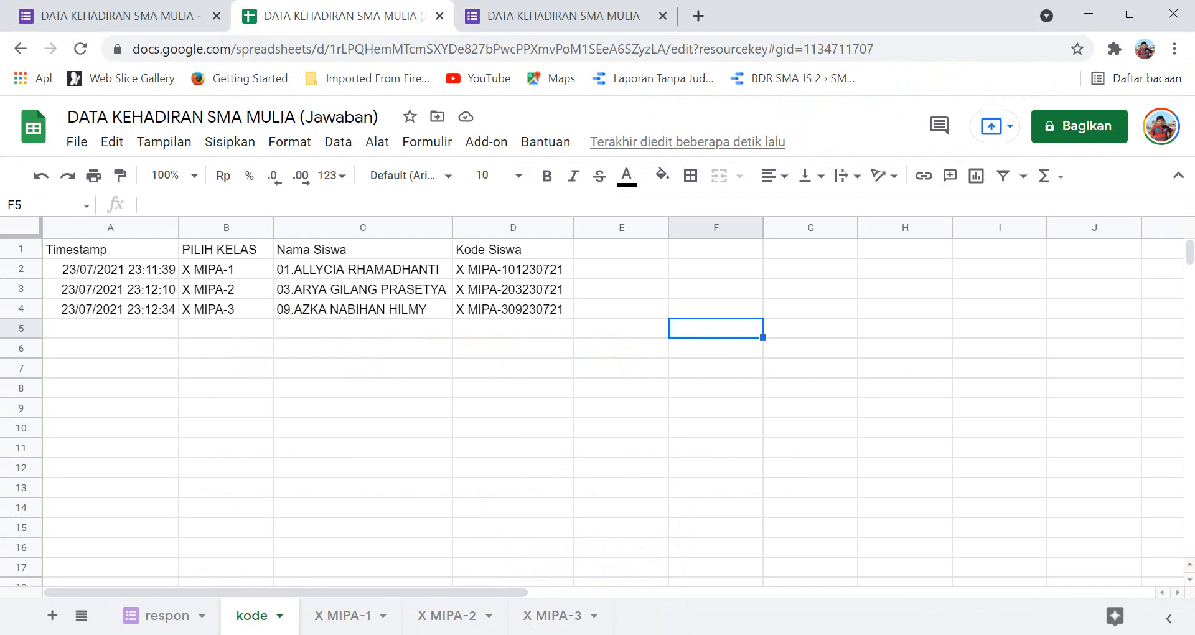
click(621, 250)
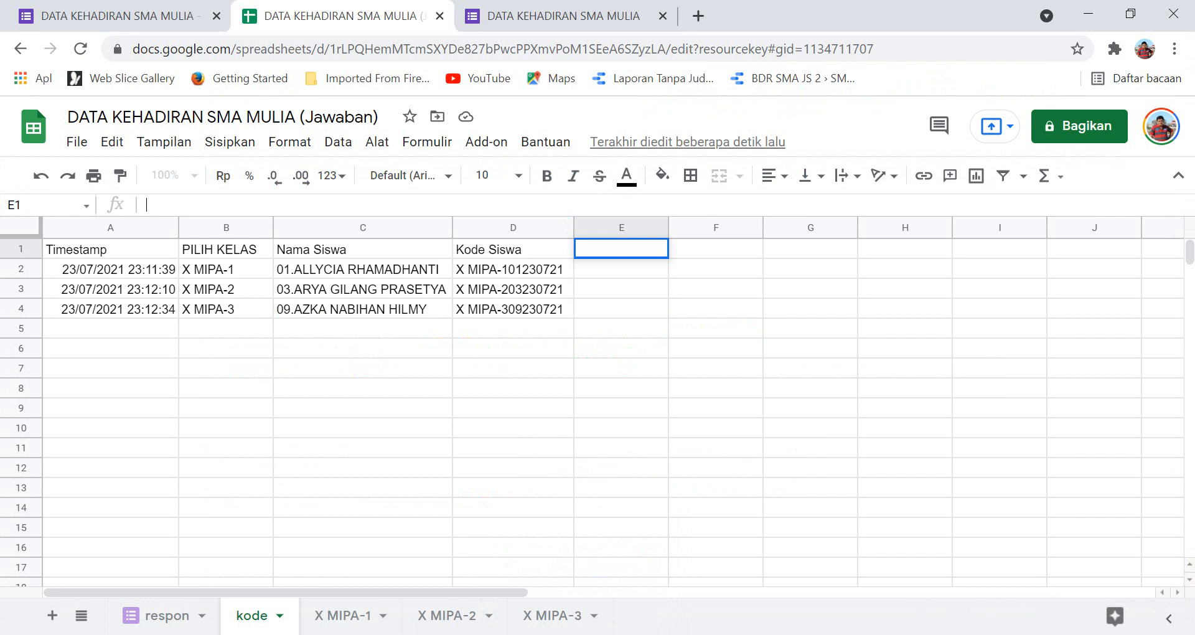
key(ctrl+v)
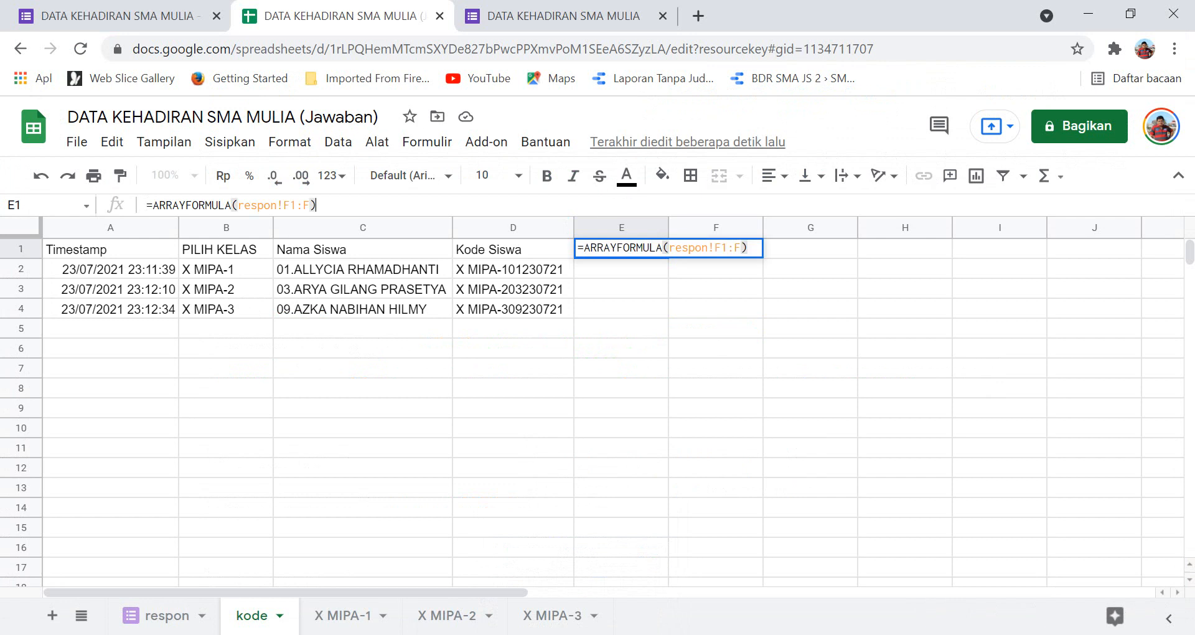
key(Return)
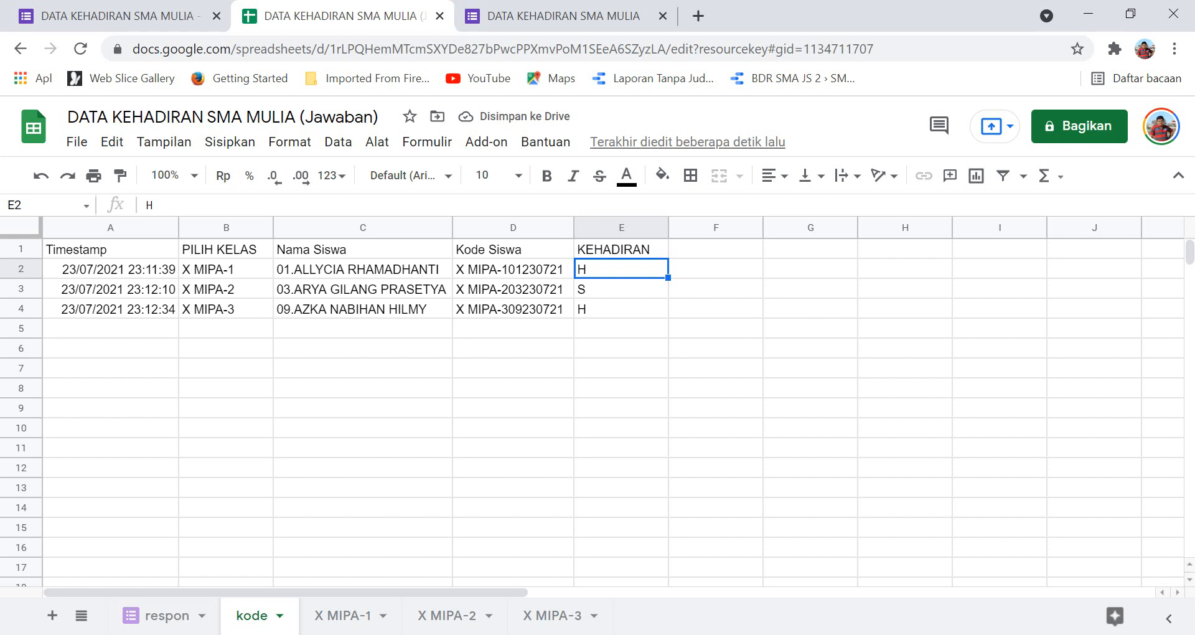
click(621, 249)
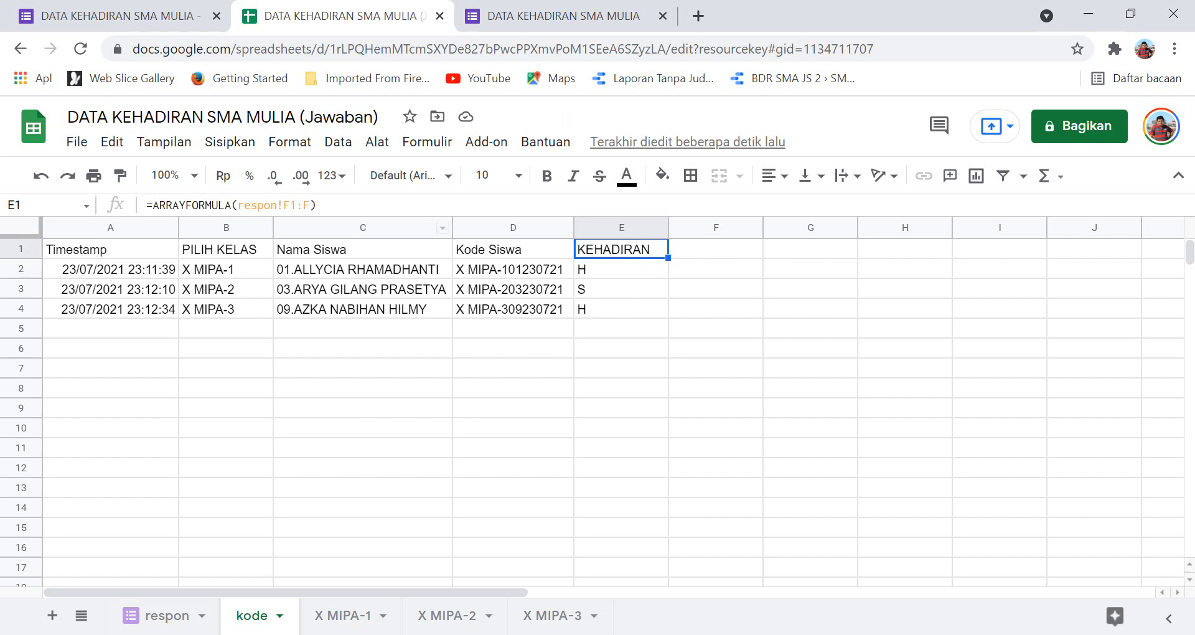
click(167, 615)
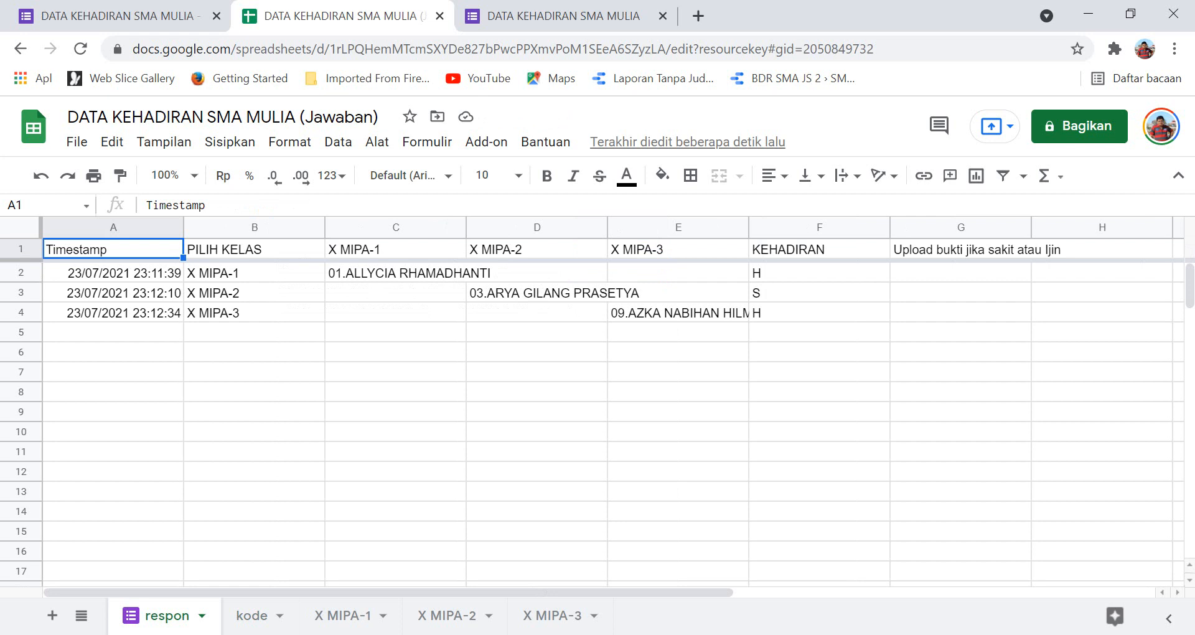
Scroll across the respon sheet, then check the Nama Siswa formula in kode cells C2 and C1.
drag(388, 592, 573, 592)
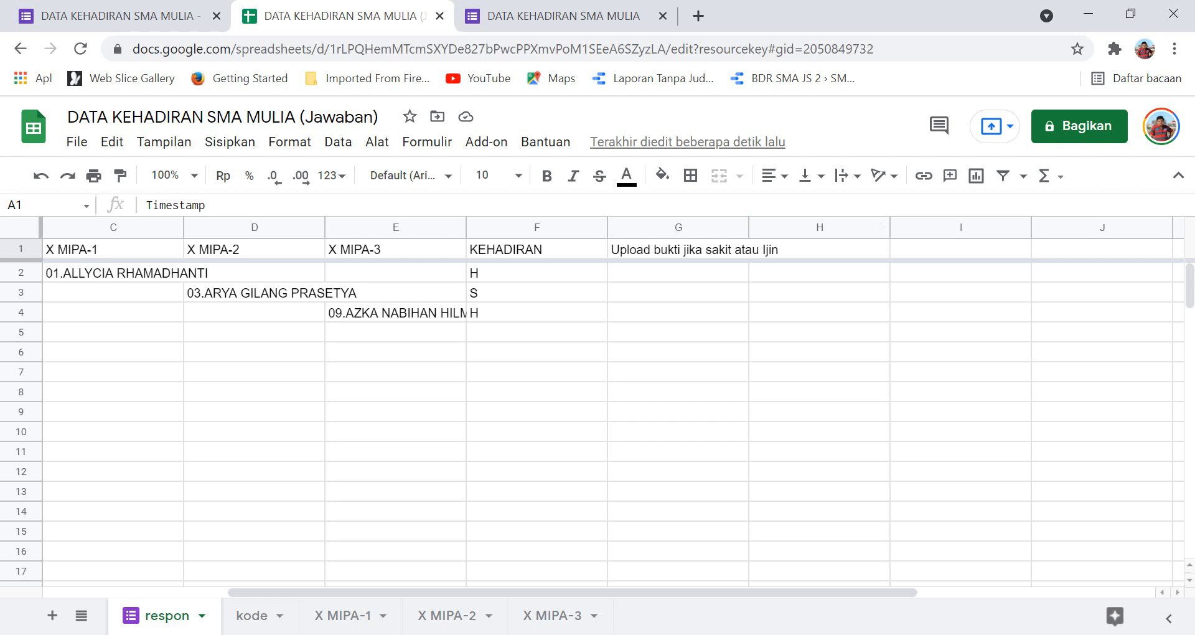
mouse_move(578, 634)
click(252, 616)
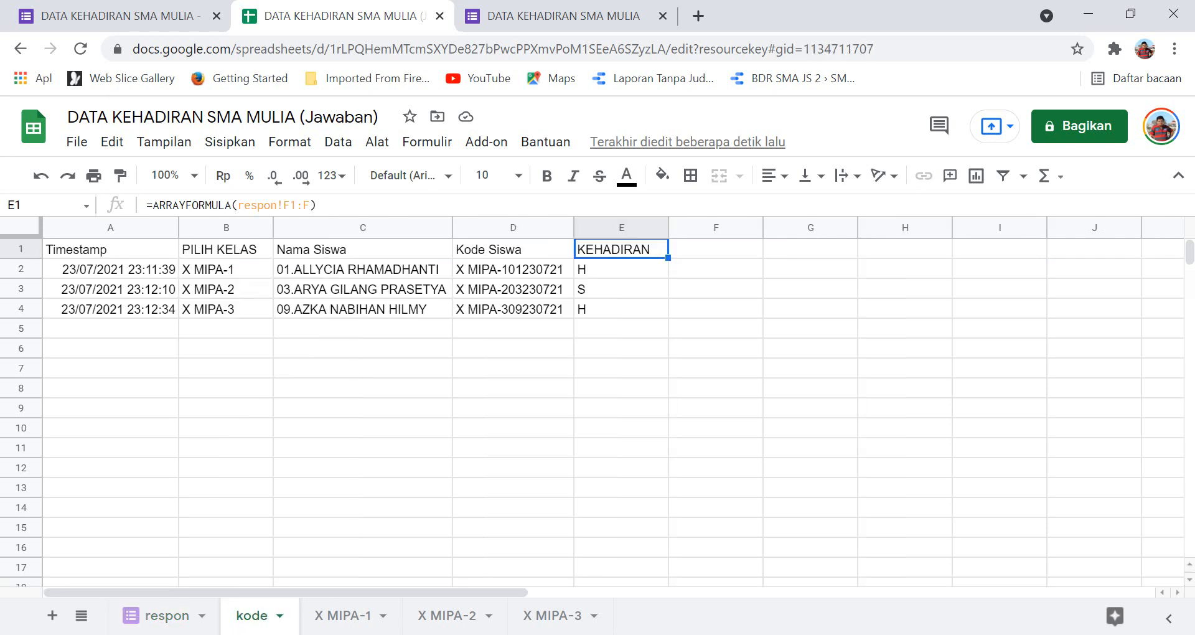
click(363, 269)
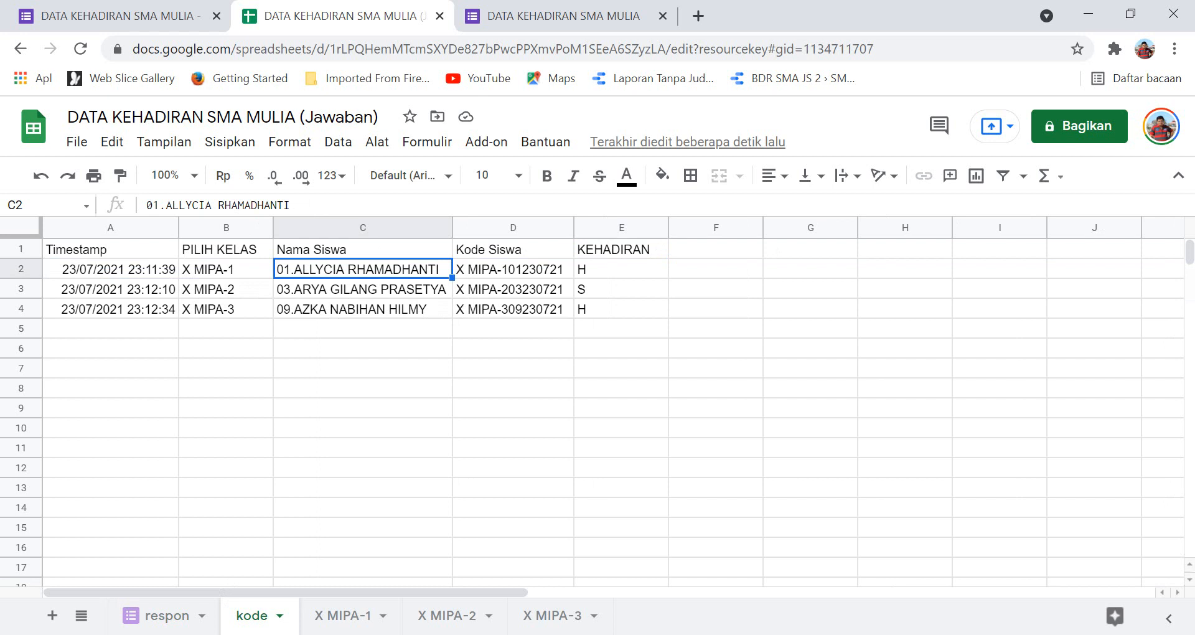
click(362, 249)
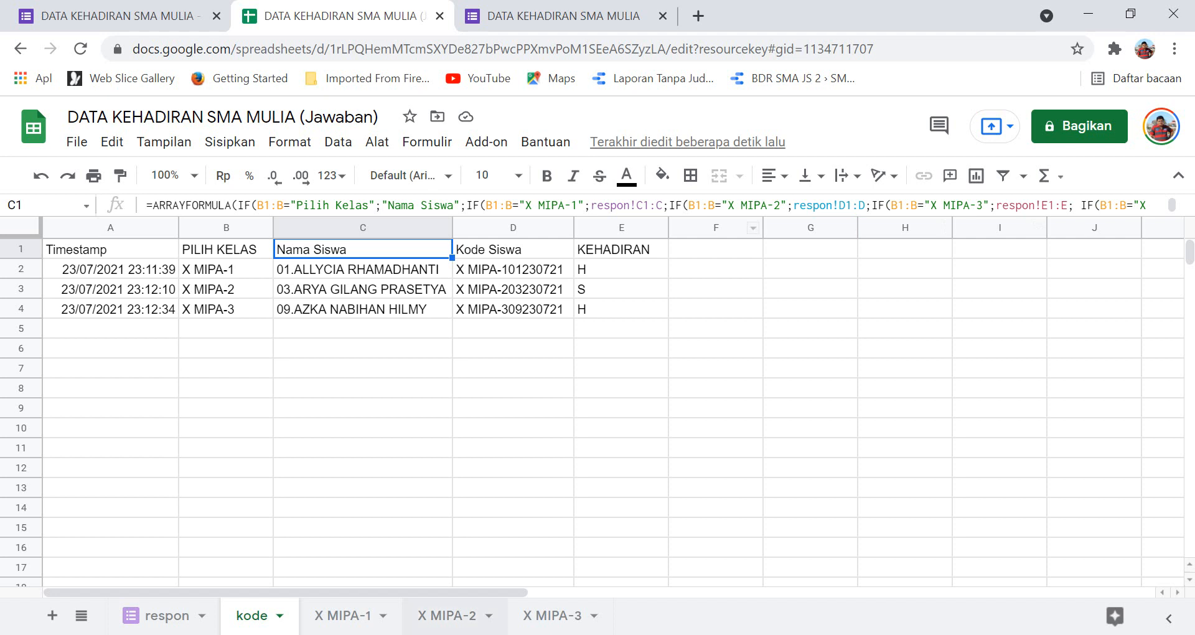
key(alt+Tab)
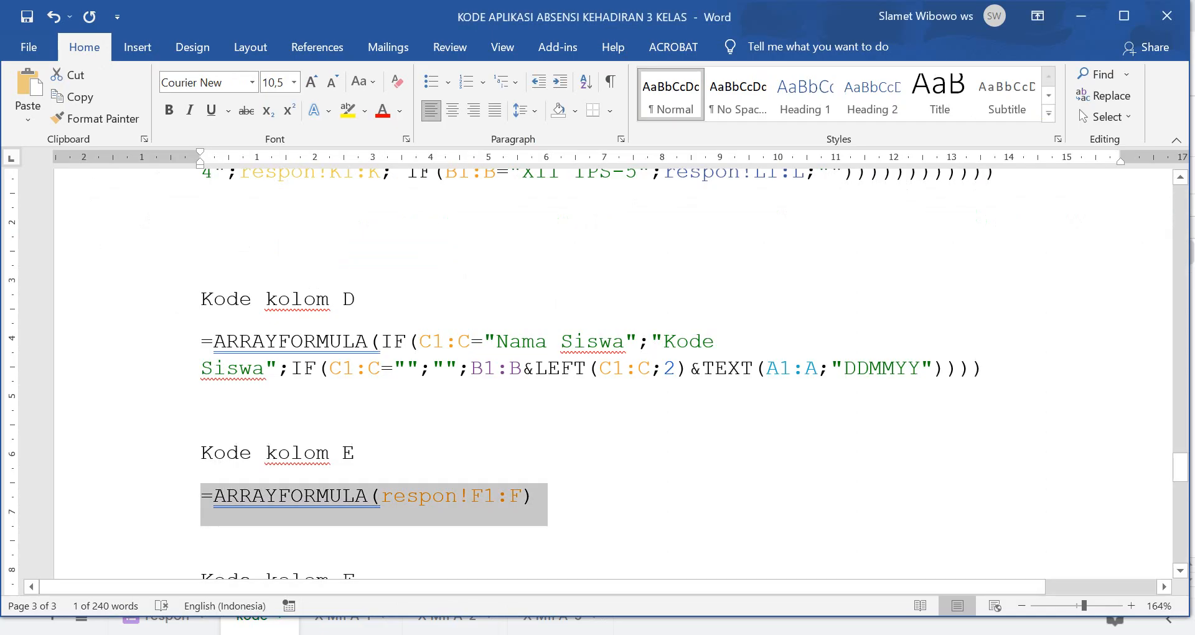
Paste the Kode kolom F formula into F1 so 'Waktu hadir' shows times like 23:11:39.
scroll(613, 373, down, 3)
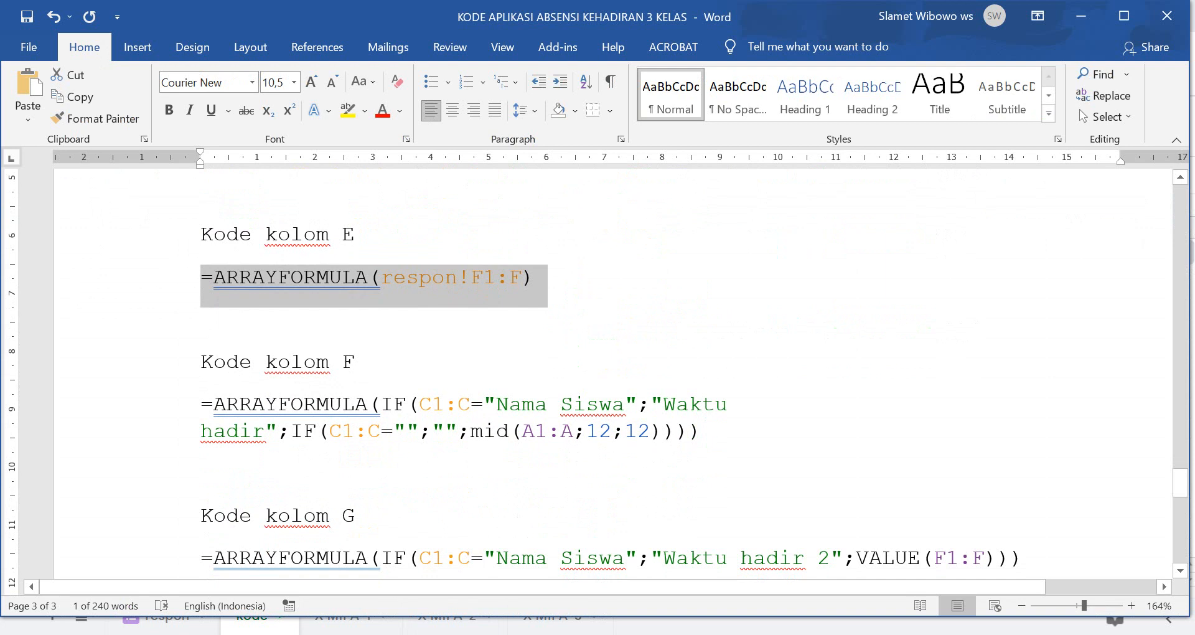
drag(201, 405, 700, 432)
key(ctrl+c)
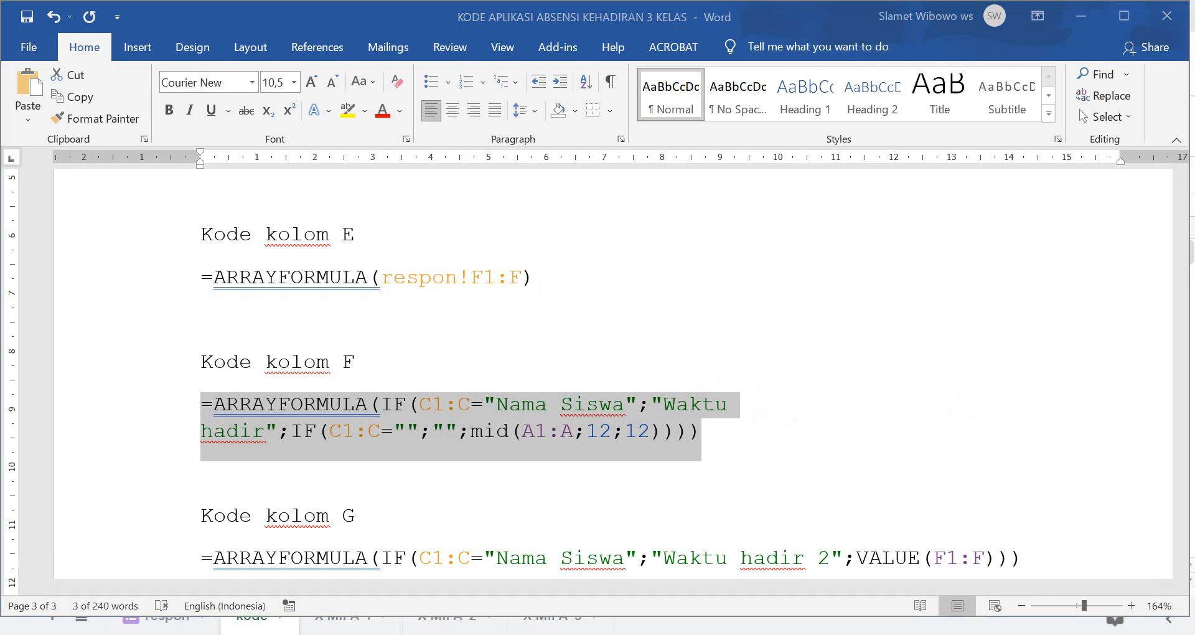
key(alt+Tab)
click(716, 249)
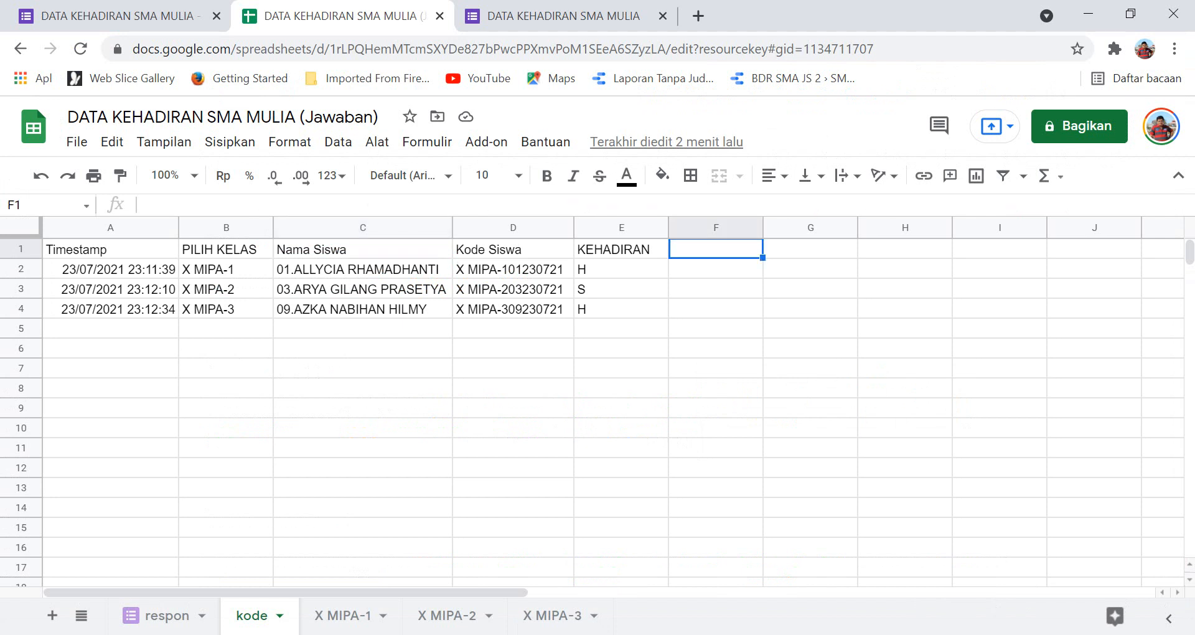
click(147, 205)
key(ctrl+v)
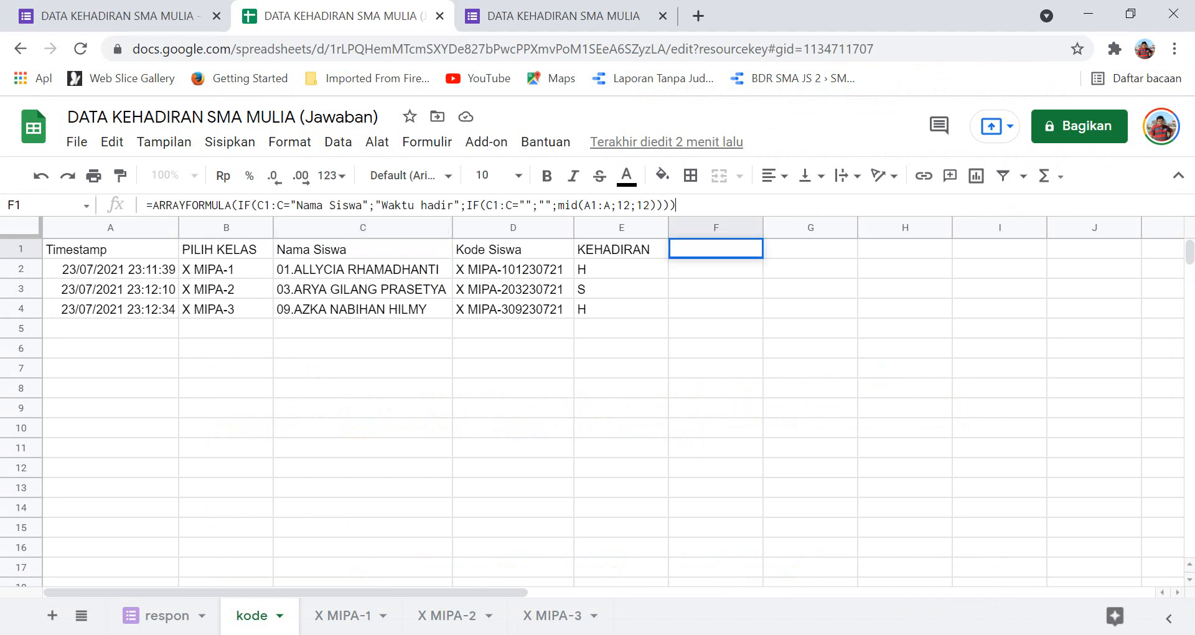
key(Return)
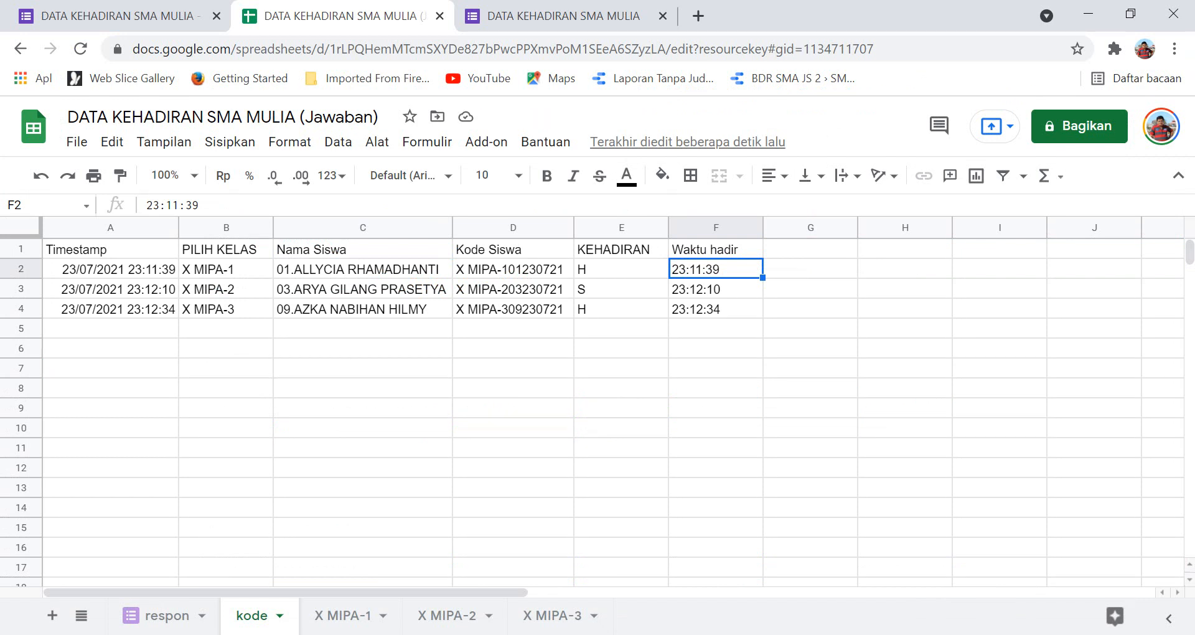
click(716, 250)
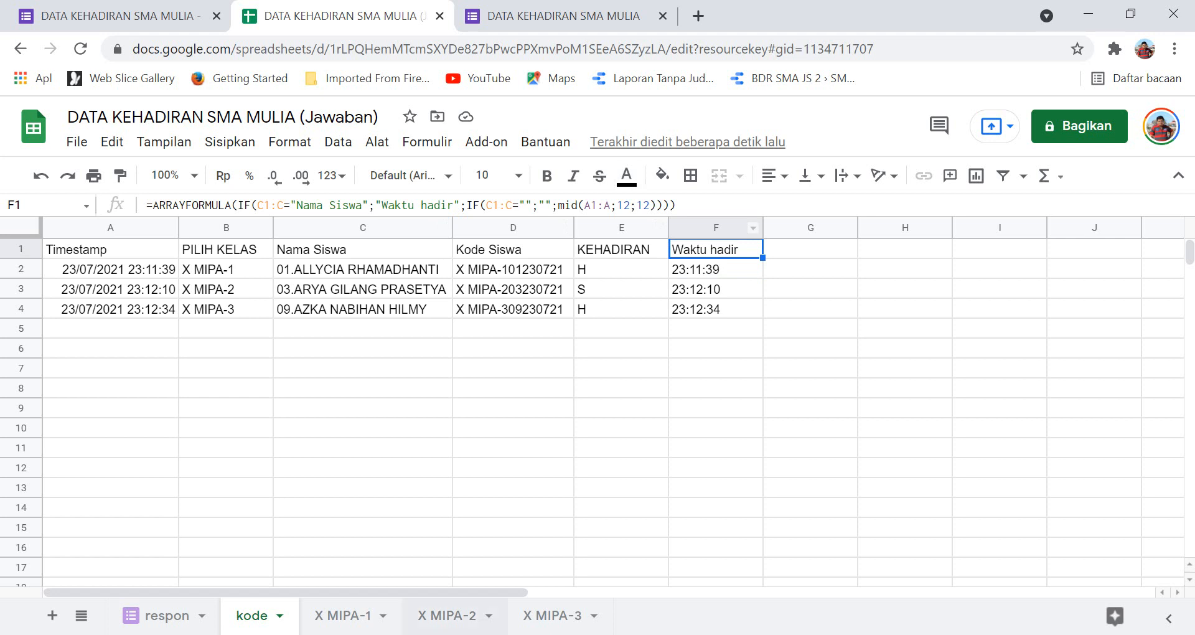
key(alt+Tab)
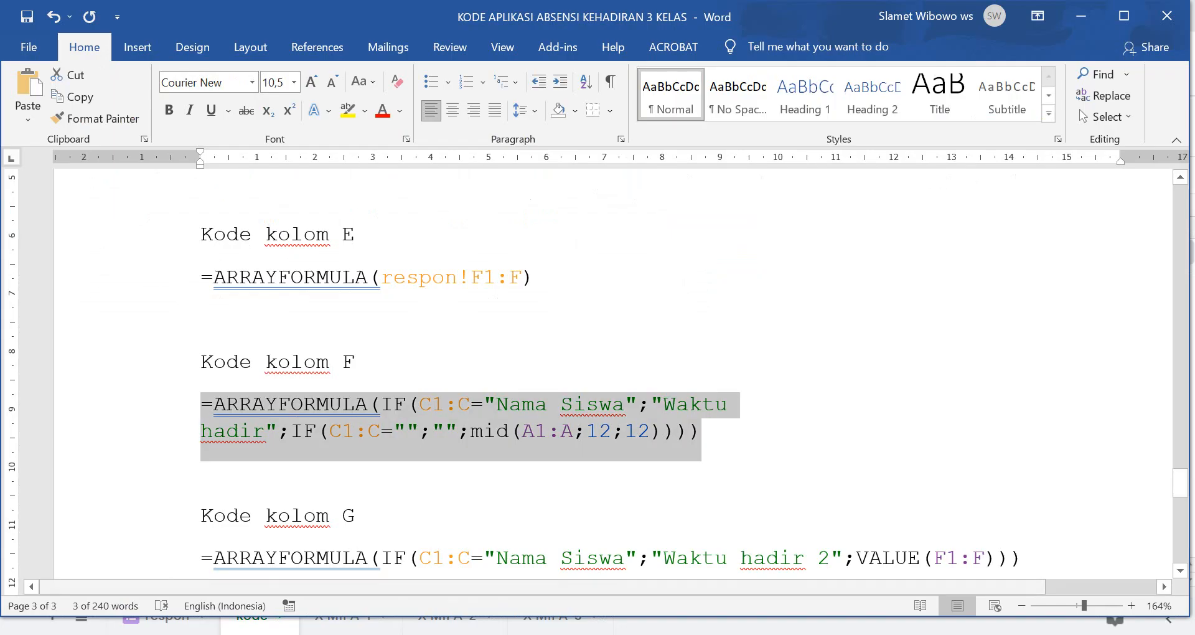
scroll(613, 373, down, 3)
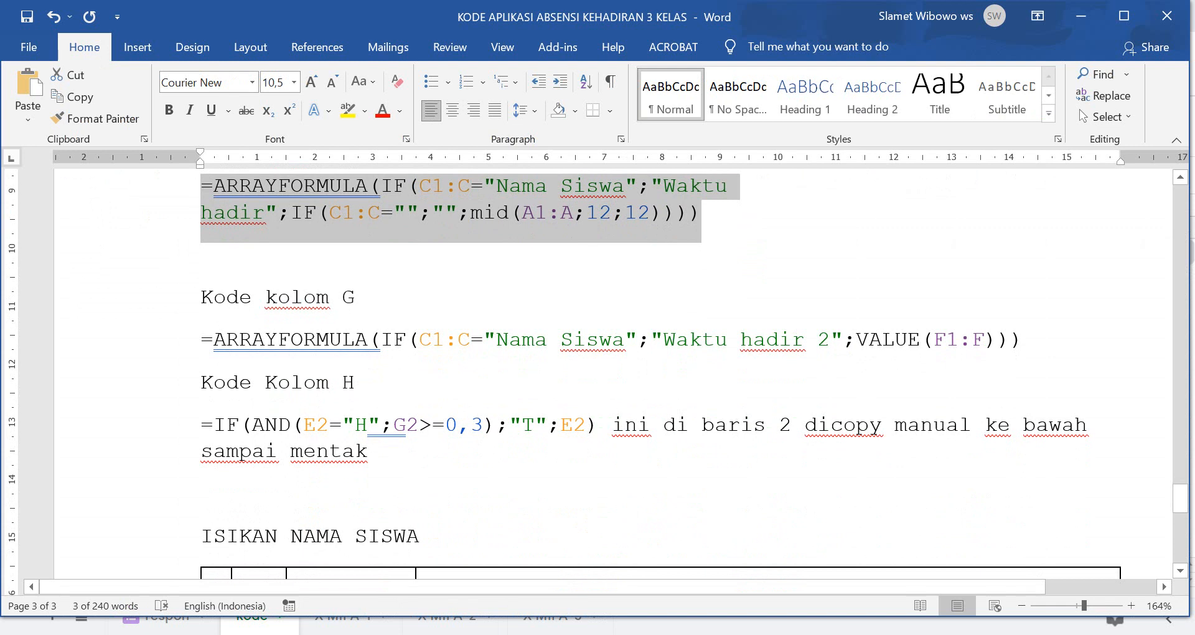
drag(201, 340, 1021, 339)
key(ctrl+c)
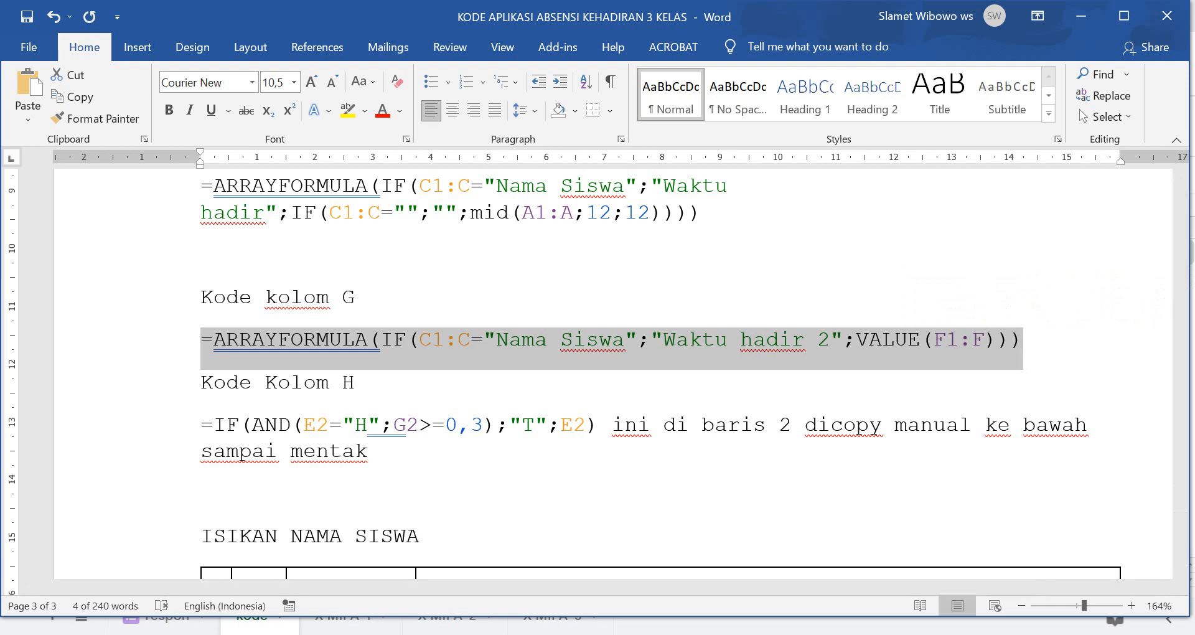
key(alt+Tab)
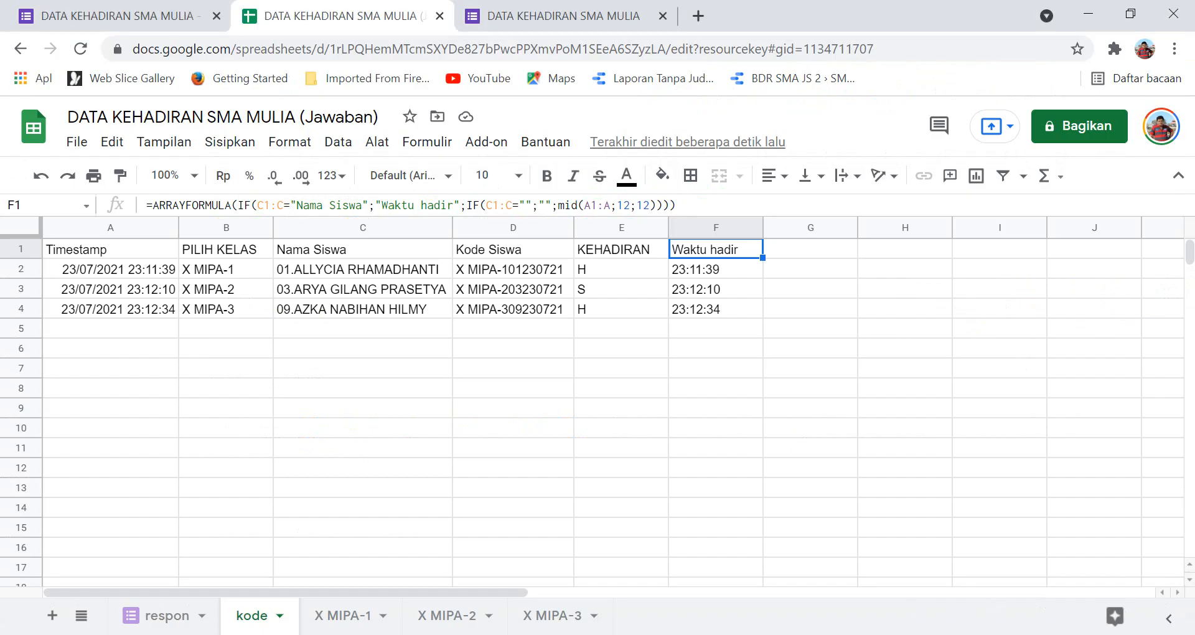
click(811, 249)
click(486, 205)
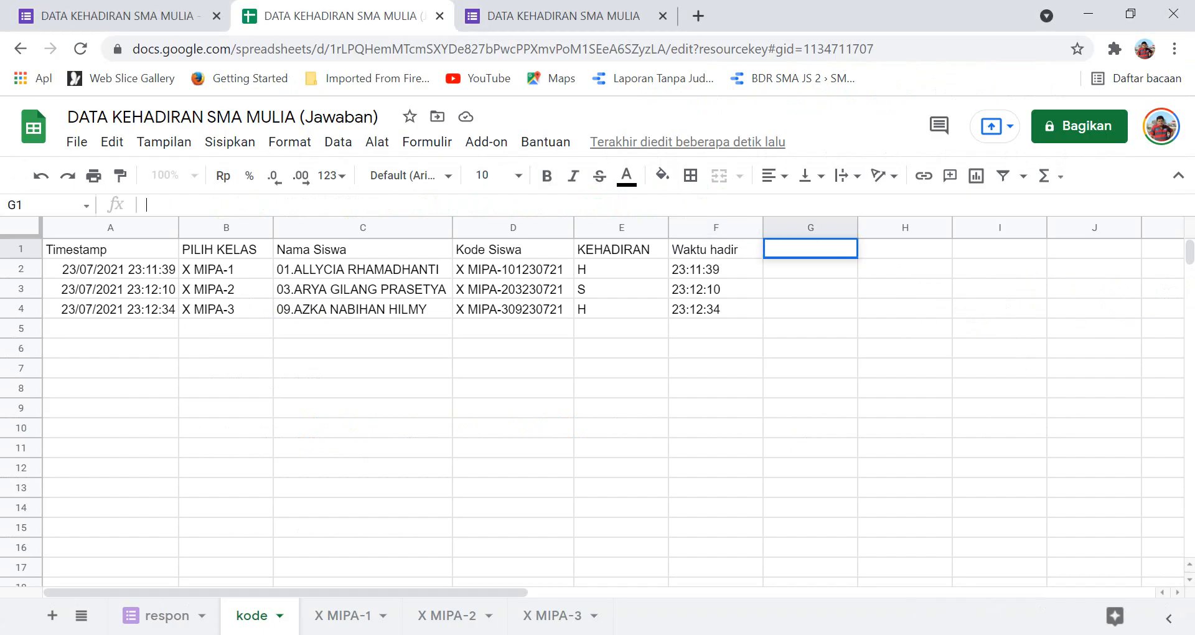
key(ctrl+v)
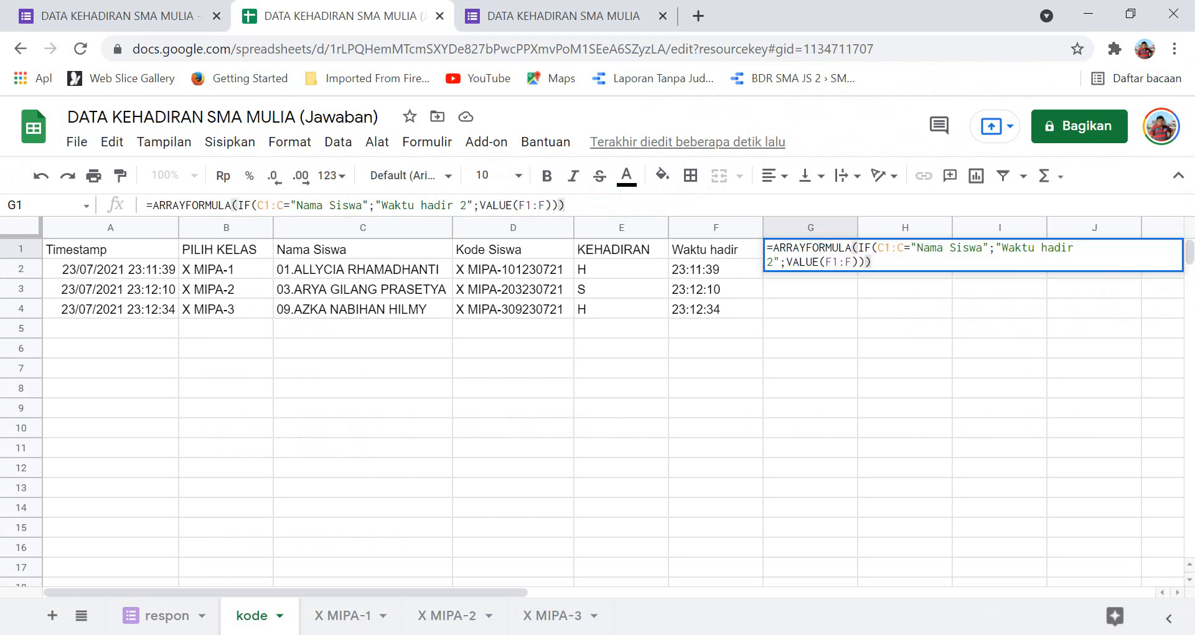
key(Return)
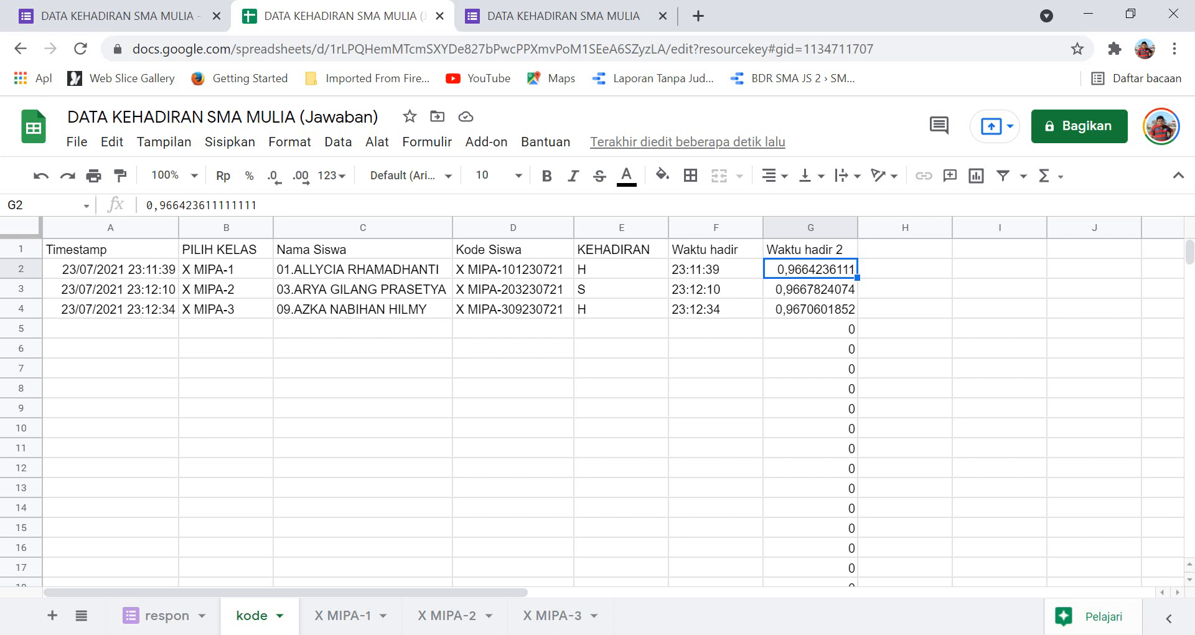
key(alt+Tab)
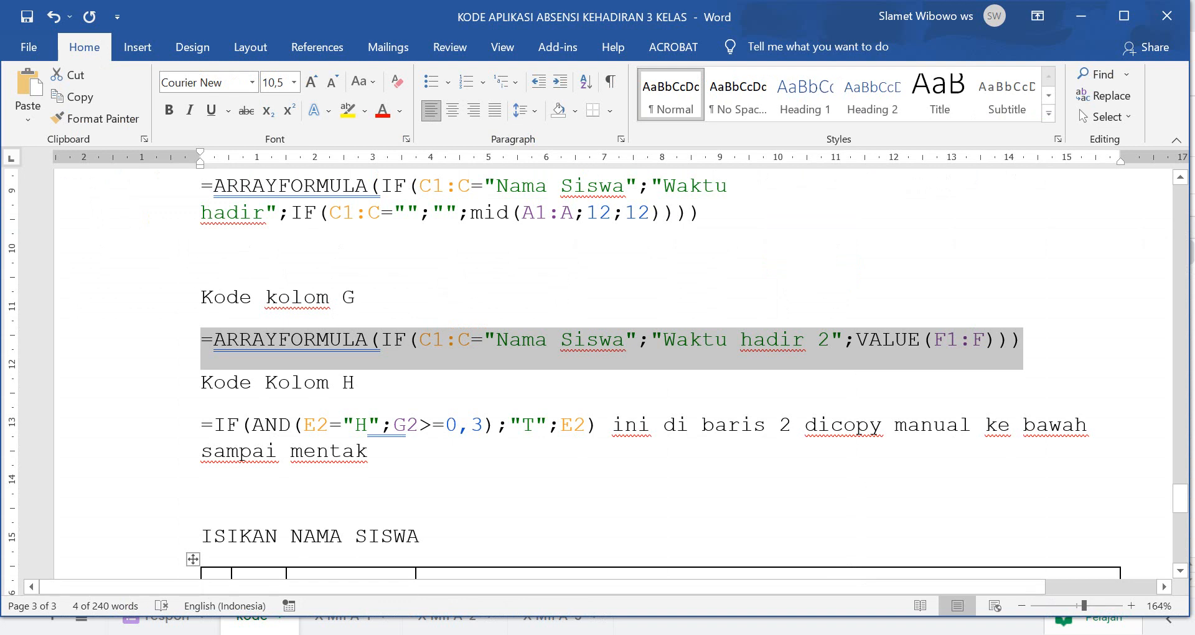
Put =IF(AND(E2="H";G2>=0,3);"T";E2) into H1, showing T, and copy it.
scroll(598, 374, down, 1)
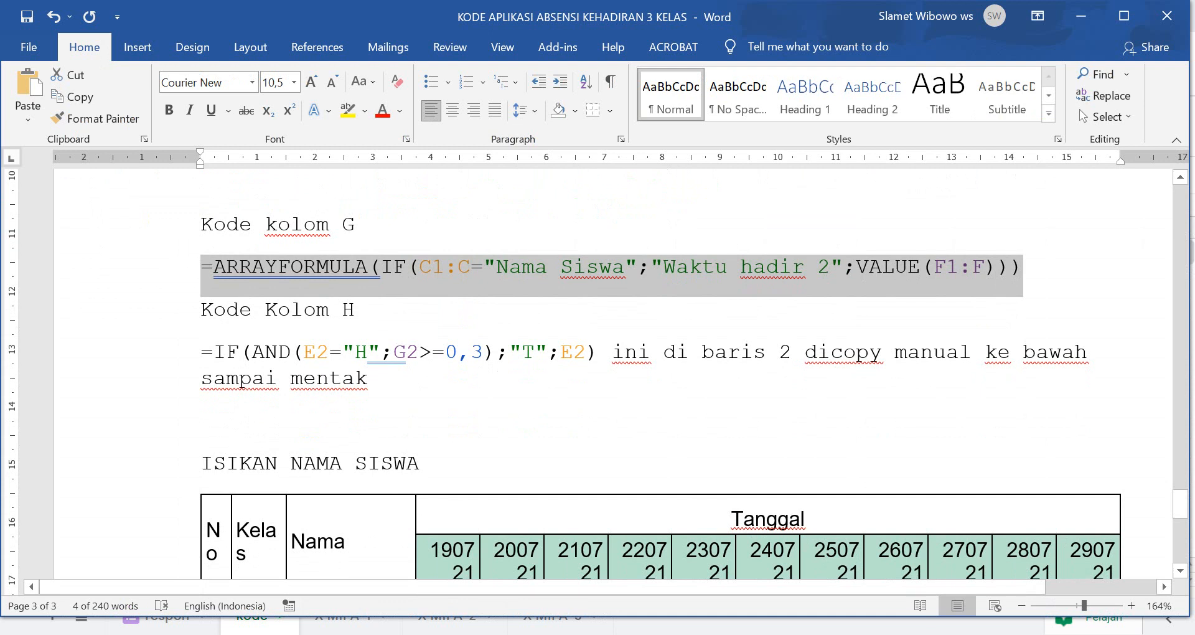
drag(201, 353, 598, 353)
key(ctrl+c)
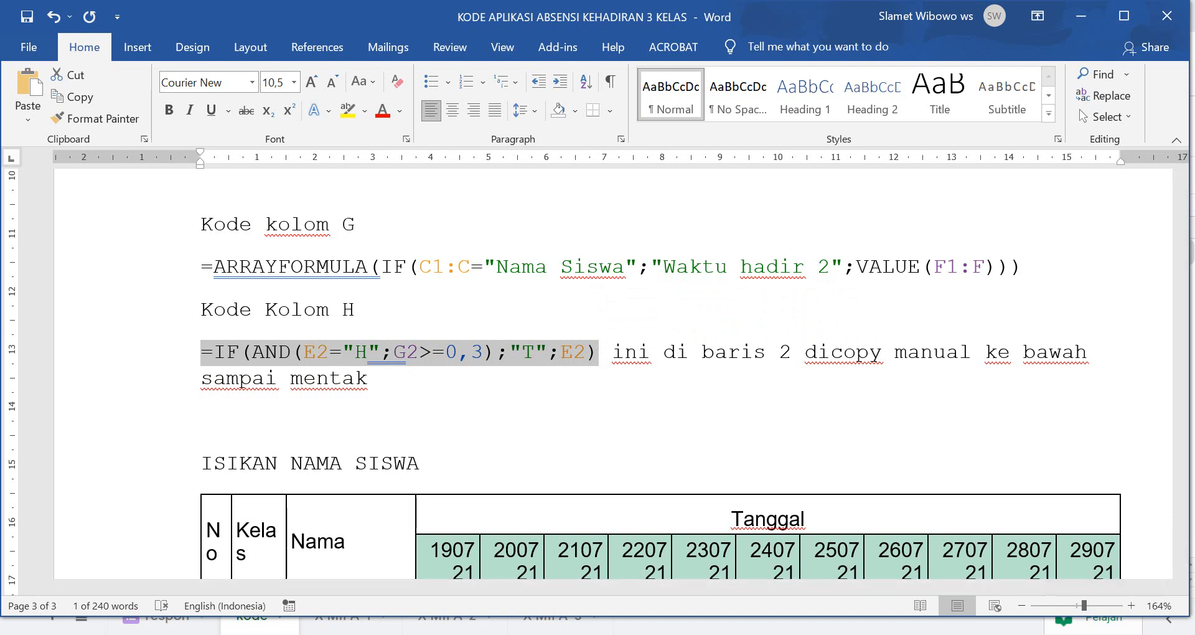
key(alt+Tab)
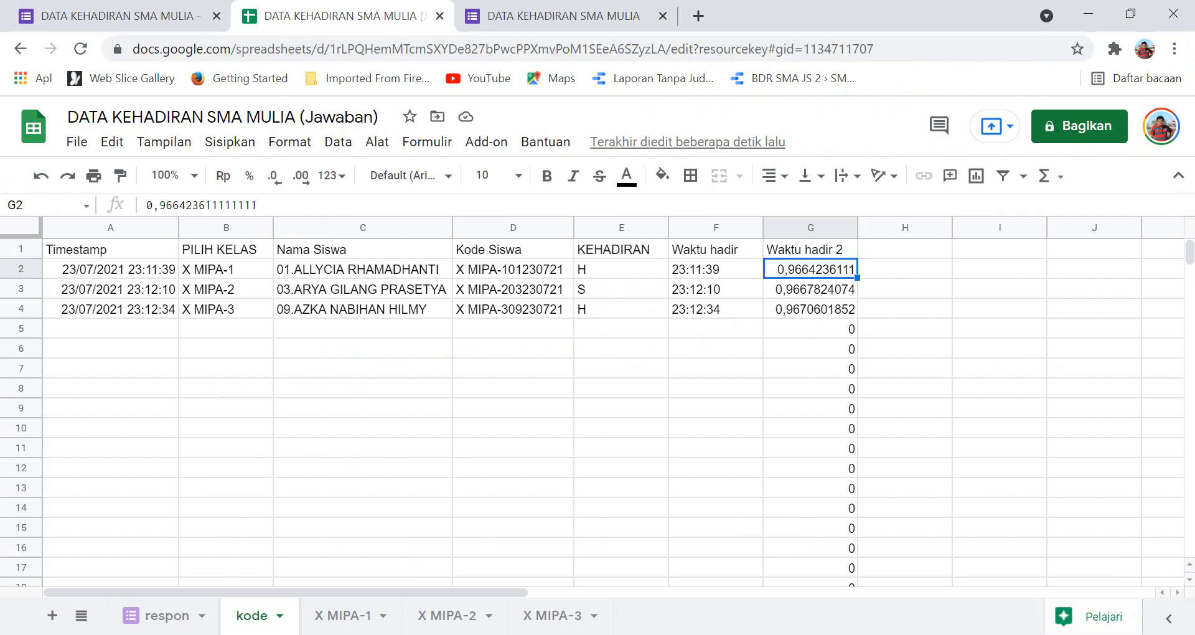
click(905, 249)
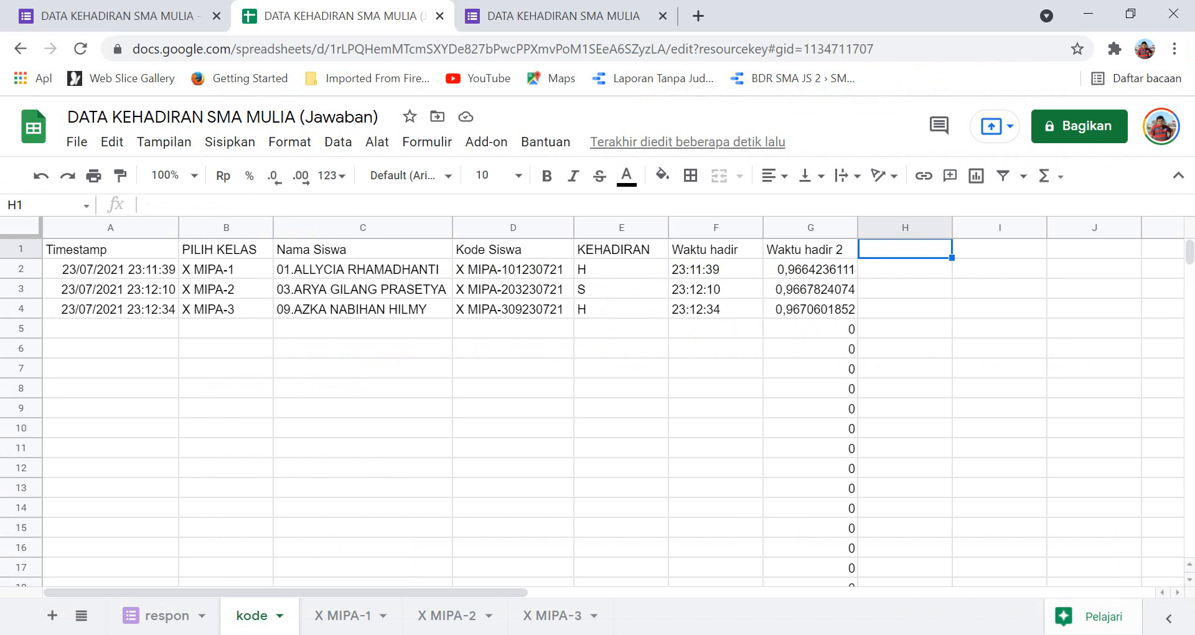
key(ctrl+v)
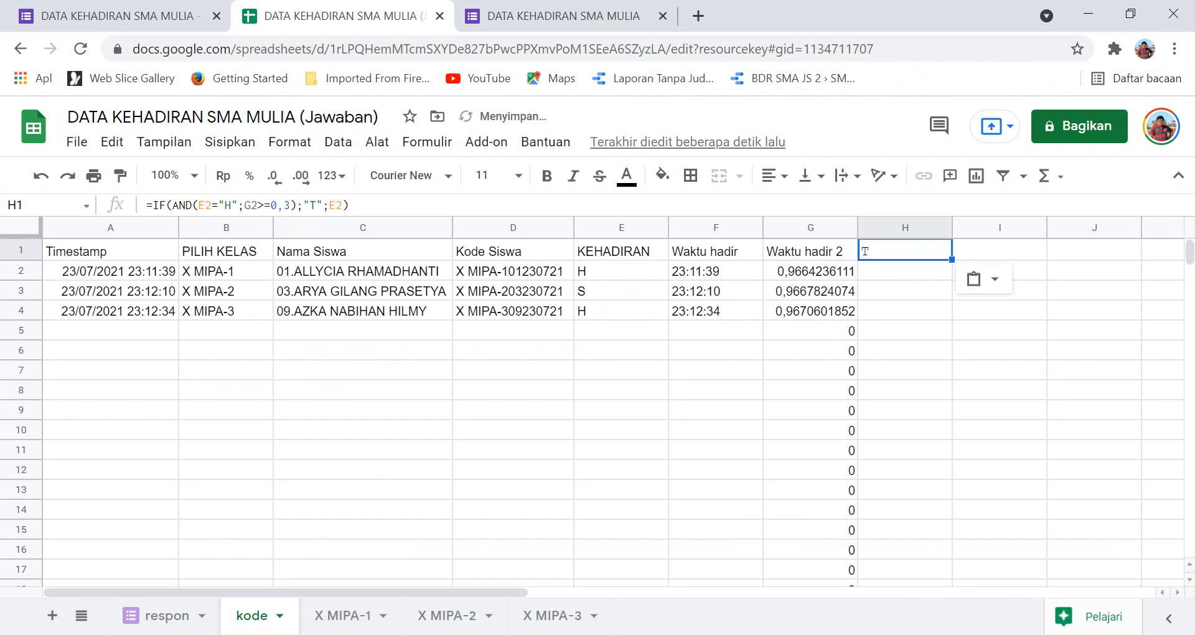
click(905, 350)
click(905, 250)
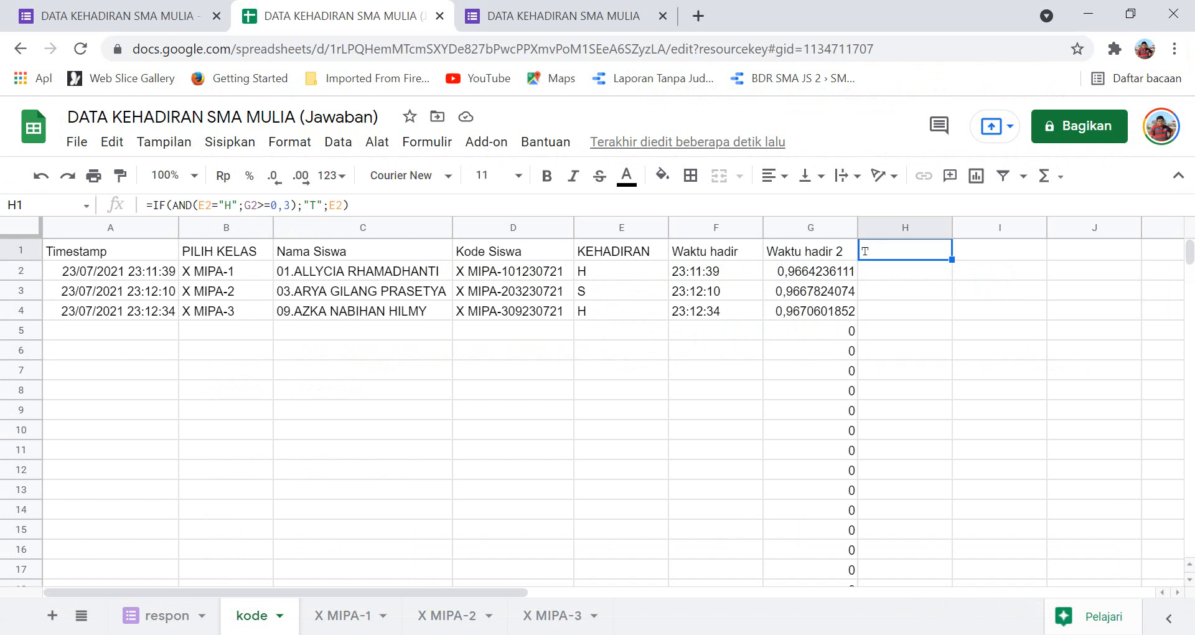
key(ctrl+c)
click(905, 271)
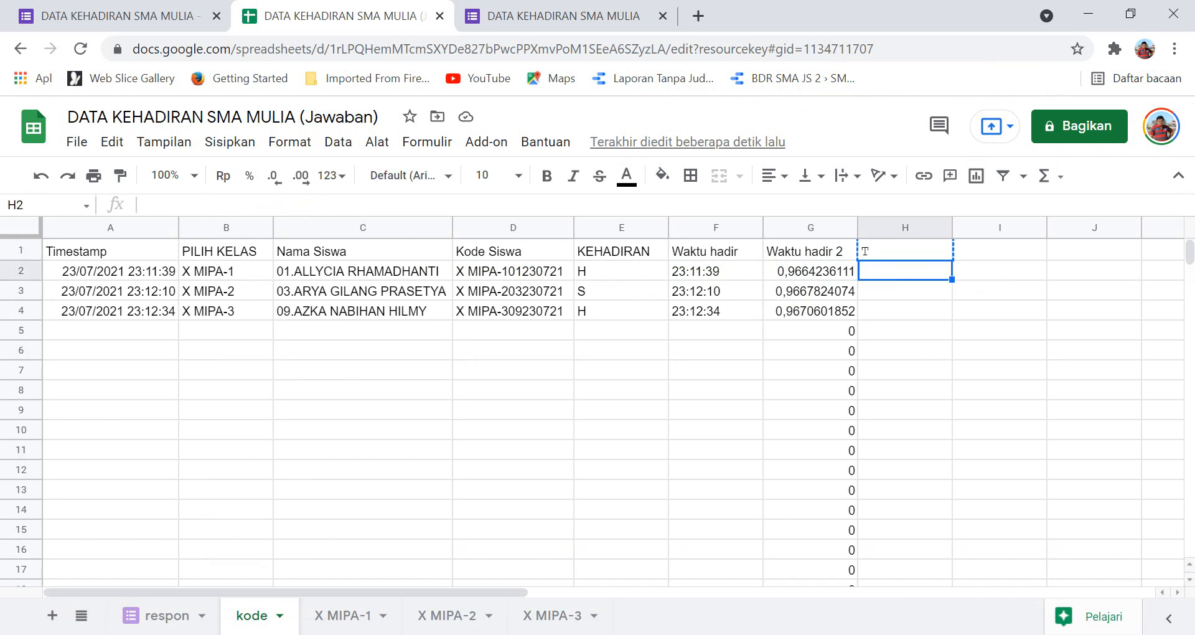
Select column H down to row 1000 and add 100000 more rows at the bottom.
key(shift+Down)
key(shift+Down)
key(shift+Down)
key(shift+Down)
key(shift+Down)
key(shift+Down)
key(shift+Down)
key(shift+Down)
key(shift+Down)
key(shift+Down)
key(shift+Down)
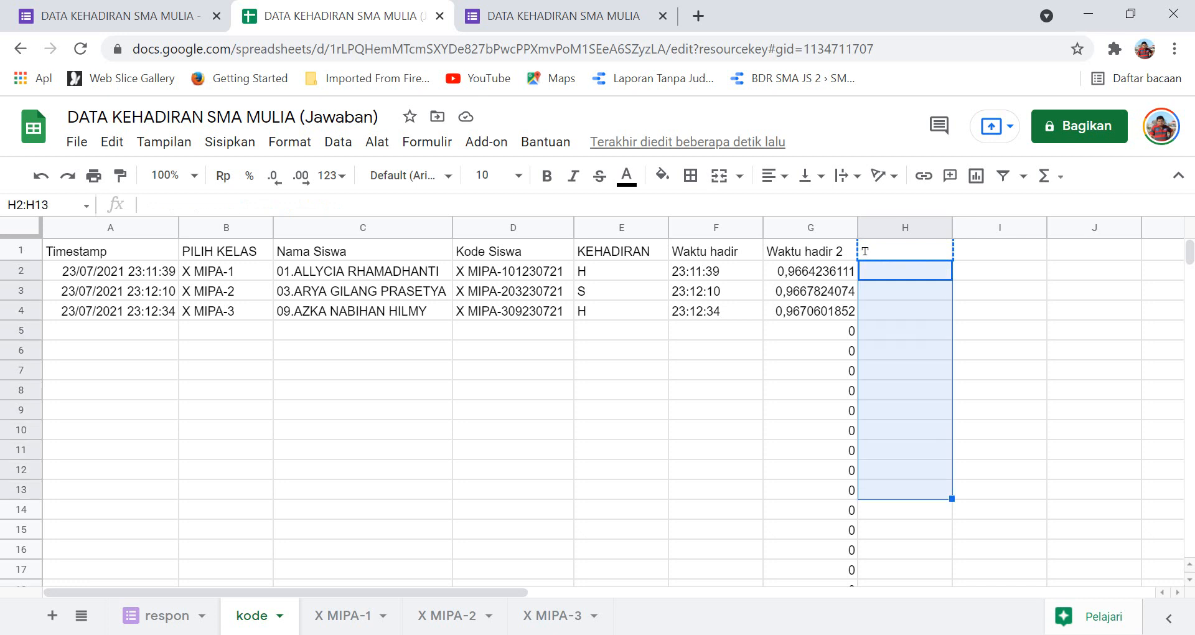
key(shift+Down)
key(shift+Down)
key(shift+Down)
key(shift+Down)
key(shift+Down)
key(shift+Down)
key(shift+Down)
key(shift+Down)
key(shift+Down)
key(shift+Down)
key(shift+Down)
key(shift+Down)
key(shift+Down)
key(shift+Down)
key(shift+Down)
key(shift+Down)
key(shift+Down)
key(shift+Down)
key(shift+Down)
key(shift+Down)
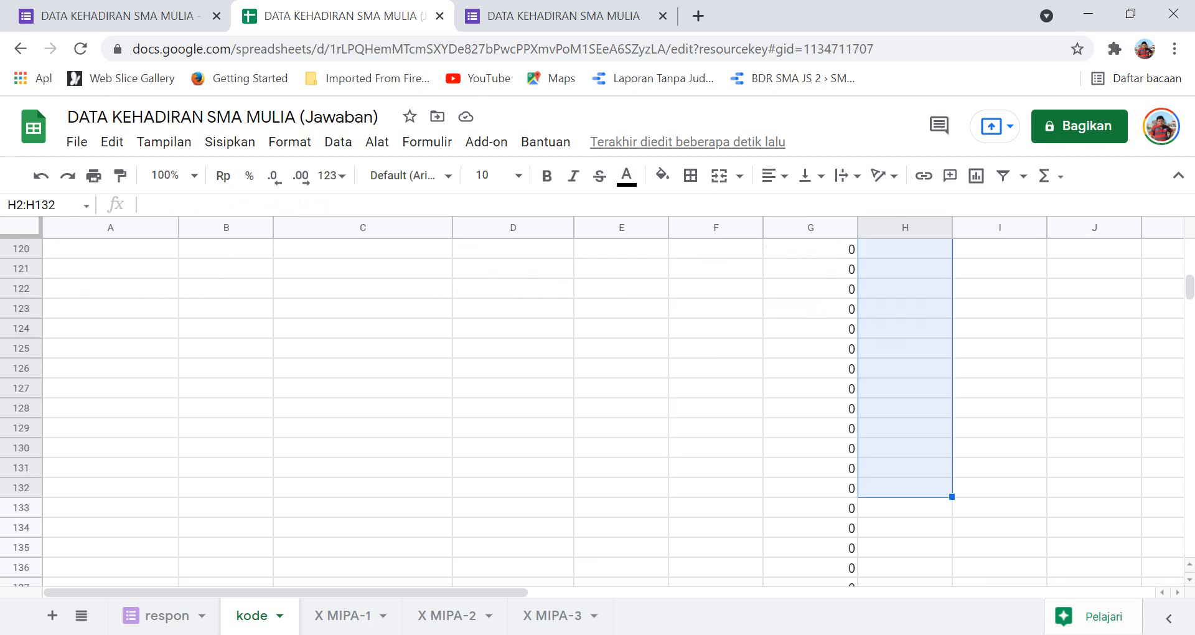
key(shift+Down)
key(shift+Down)
key(shift+Down)
key(shift+Down)
key(shift+Down)
key(shift+Down)
key(shift+Down)
key(shift+Down)
key(shift+Down)
key(shift+Down)
key(shift+Down)
key(shift+Down)
key(shift+Down)
key(shift+Down)
key(shift+Down)
key(shift+Down)
key(shift+Down)
key(shift+Down)
key(shift+Down)
key(shift+Down)
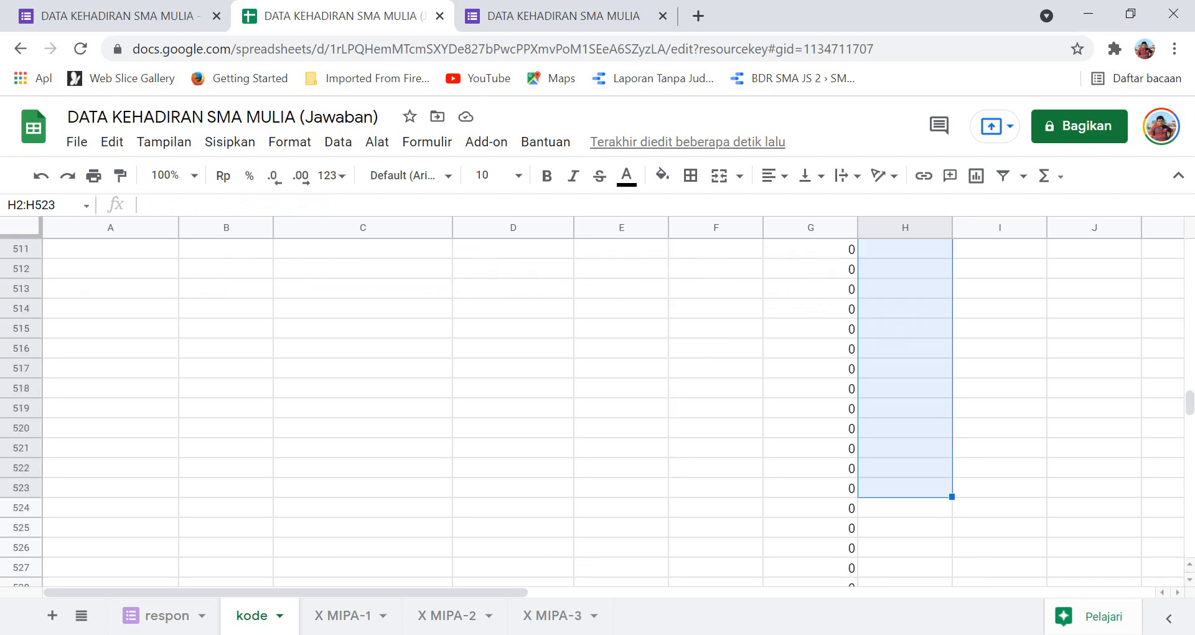
key(shift+Down)
key(shift+Down)
key(shift+Down)
key(shift+Down)
key(shift+Down)
key(shift+Down)
key(shift+Down)
key(shift+Down)
key(shift+Down)
key(shift+Down)
key(shift+Down)
key(shift+Down)
key(shift+Down)
key(shift+Down)
key(shift+Down)
key(shift+Down)
key(shift+Down)
key(shift+Down)
key(shift+Down)
key(shift+Down)
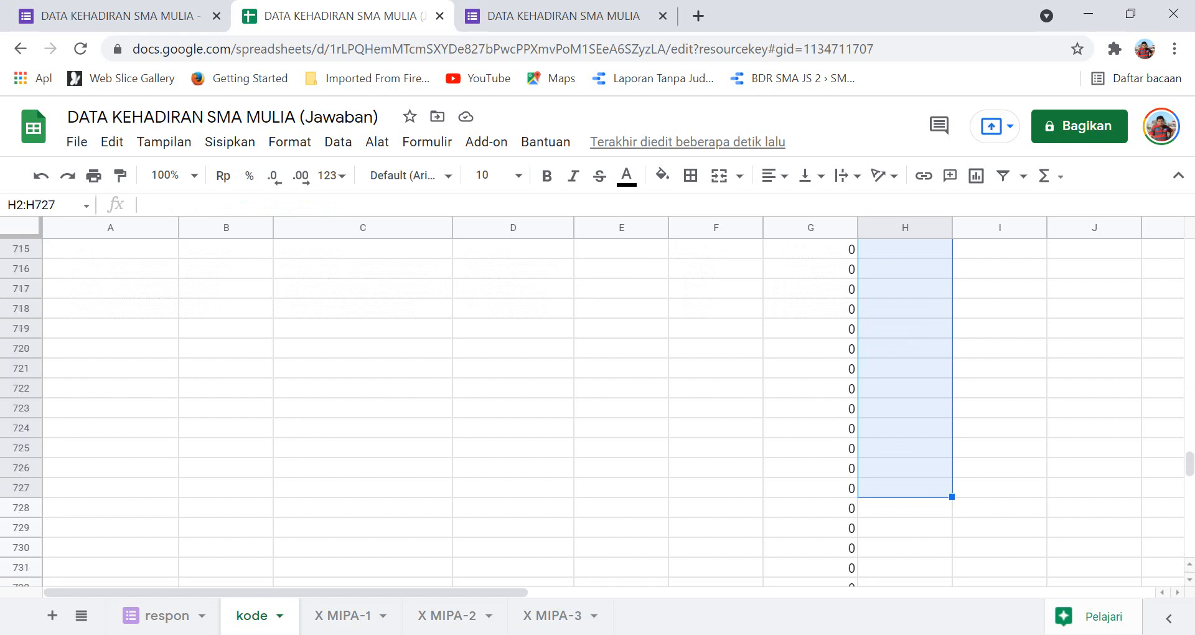
key(shift+Down)
key(shift+Down)
key(shift+Down)
key(shift+Down)
key(shift+Down)
key(shift+Down)
key(shift+Down)
key(shift+Down)
key(shift+Down)
key(shift+Down)
key(shift+Down)
key(shift+Down)
key(shift+Down)
key(shift+Down)
key(shift+Down)
key(shift+Down)
key(shift+Down)
key(shift+Down)
key(shift+Down)
key(shift+Down)
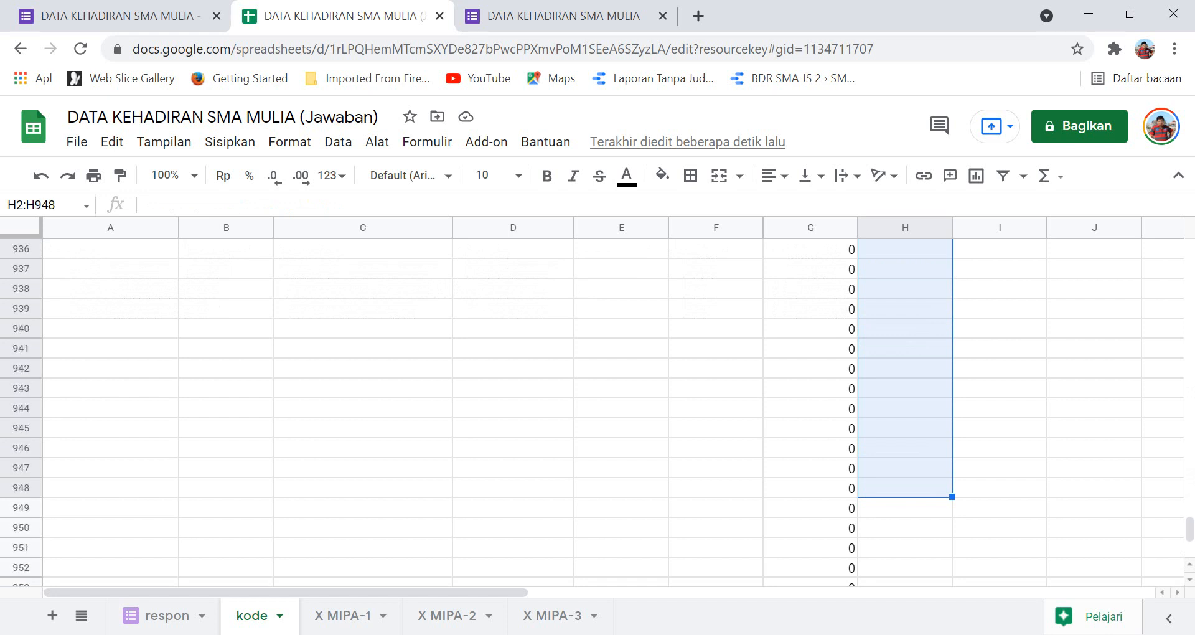
key(shift+Down)
key(shift+Down)
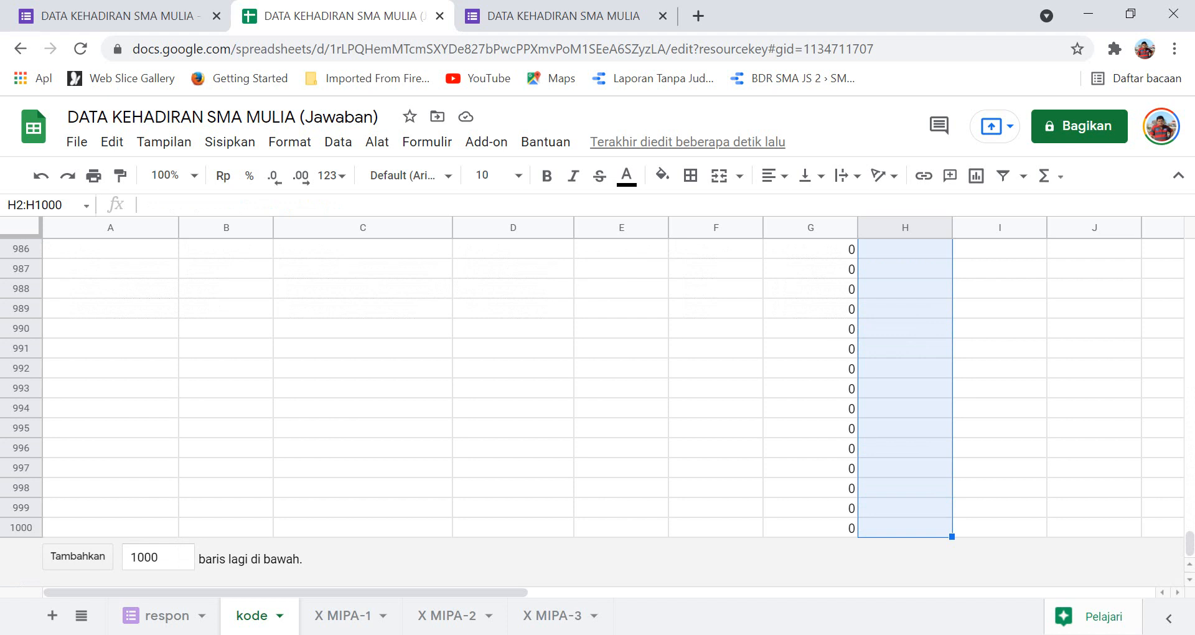
click(167, 557)
text(00)
key(Return)
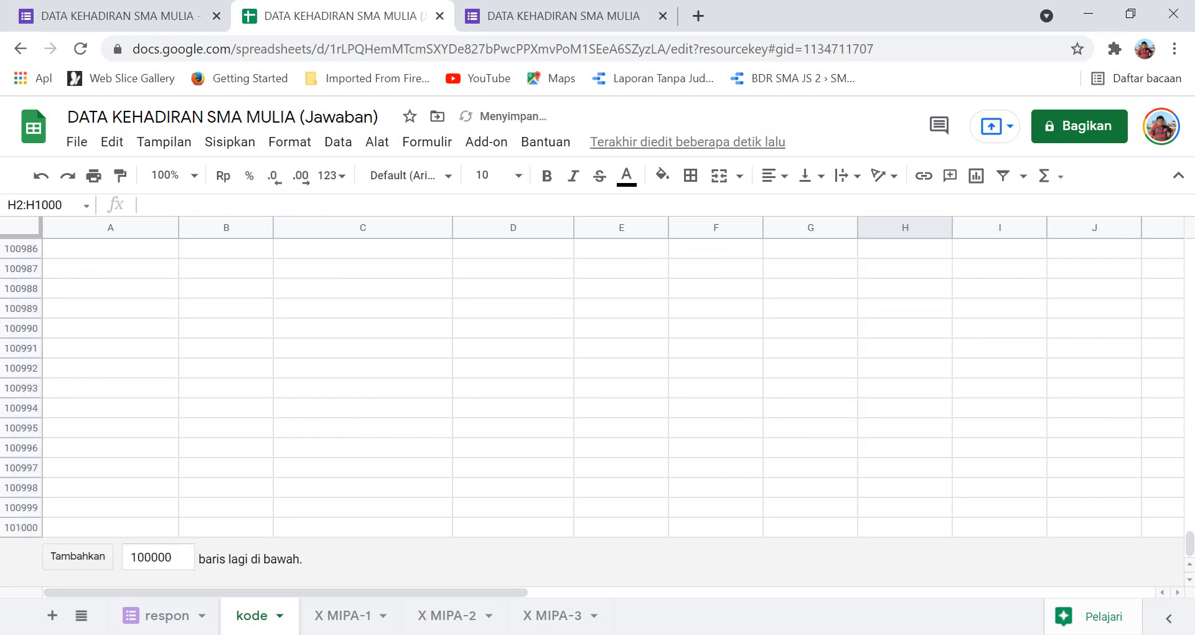
Return to the top of the sheet and copy the H1 status formula again.
scroll(614, 411, up, 15)
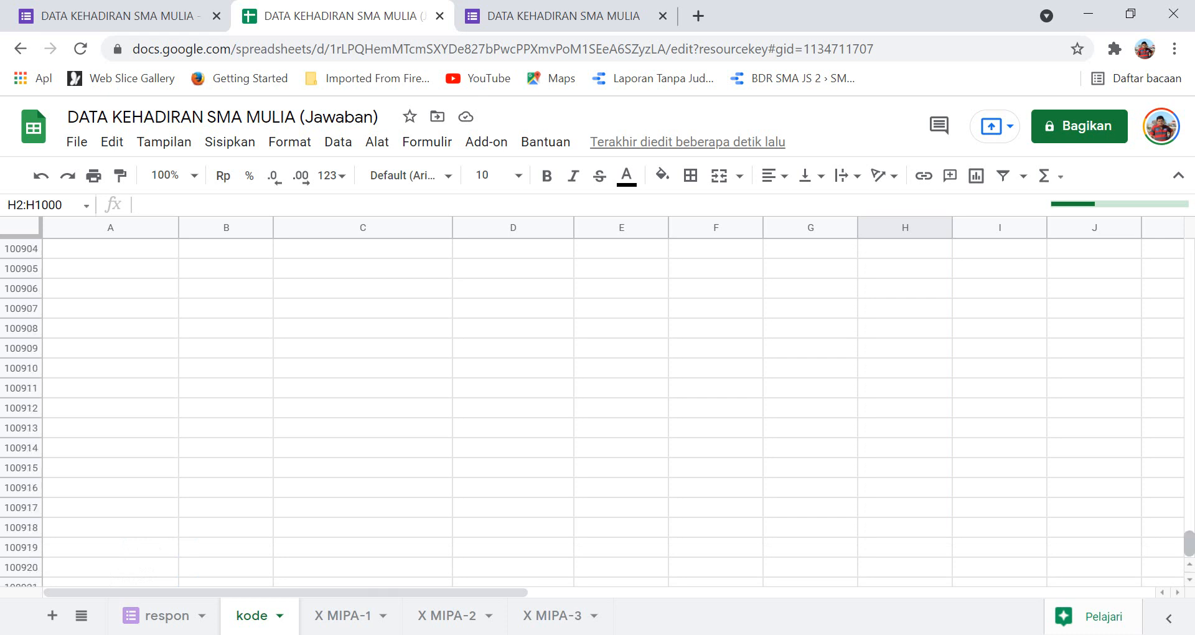
drag(1190, 543, 1189, 252)
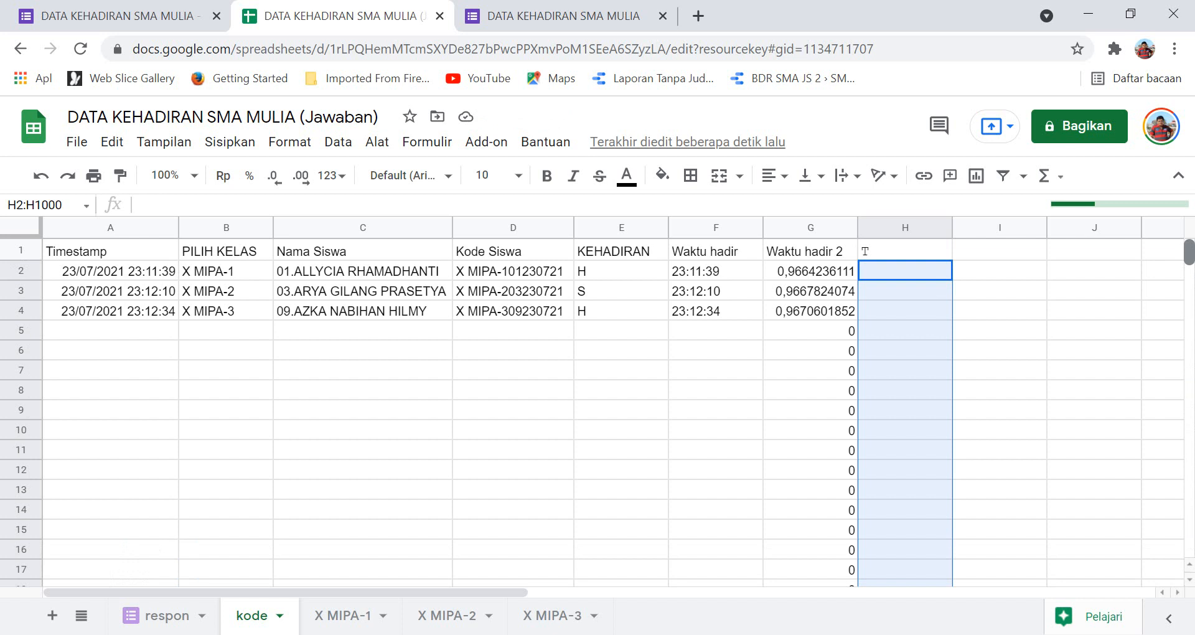
click(905, 470)
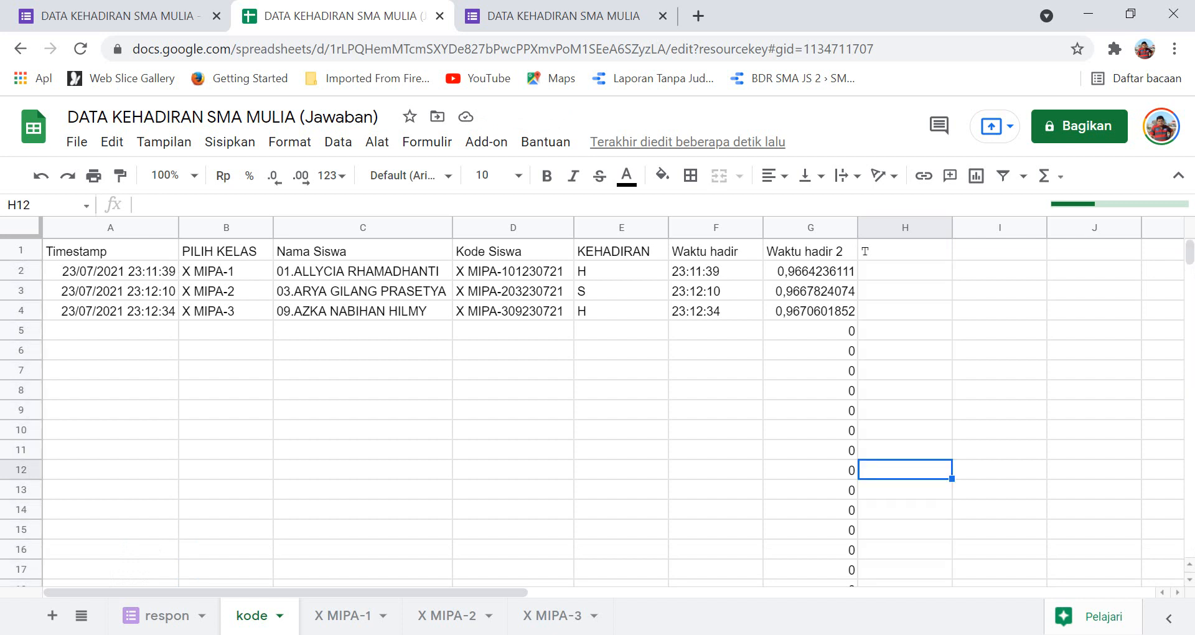
click(905, 250)
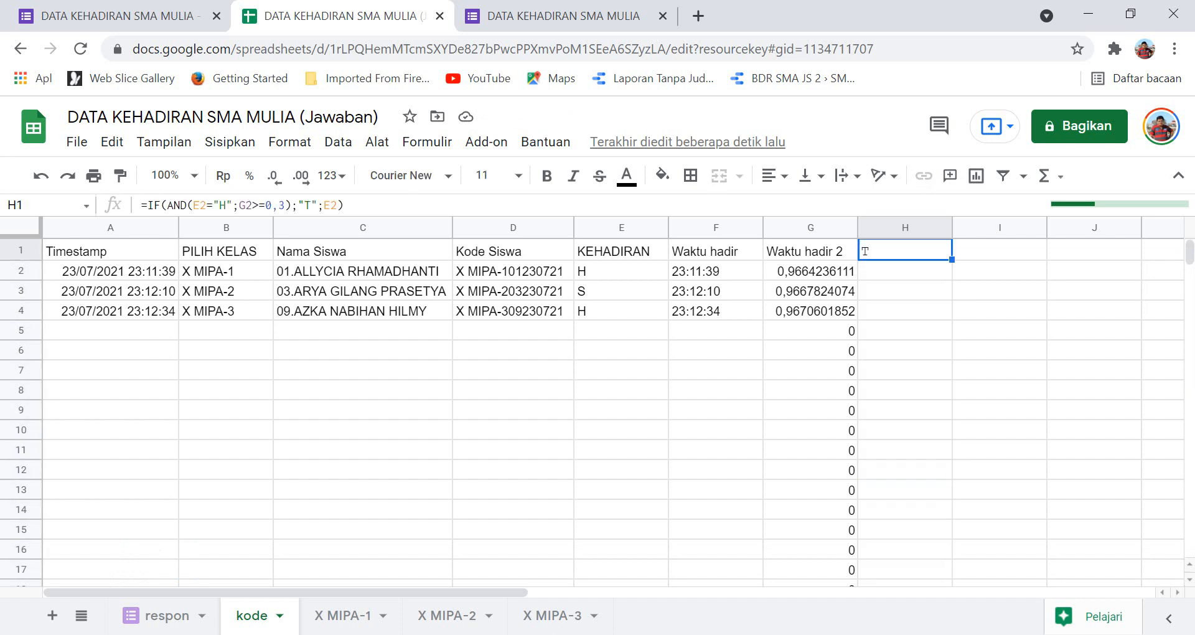
click(905, 270)
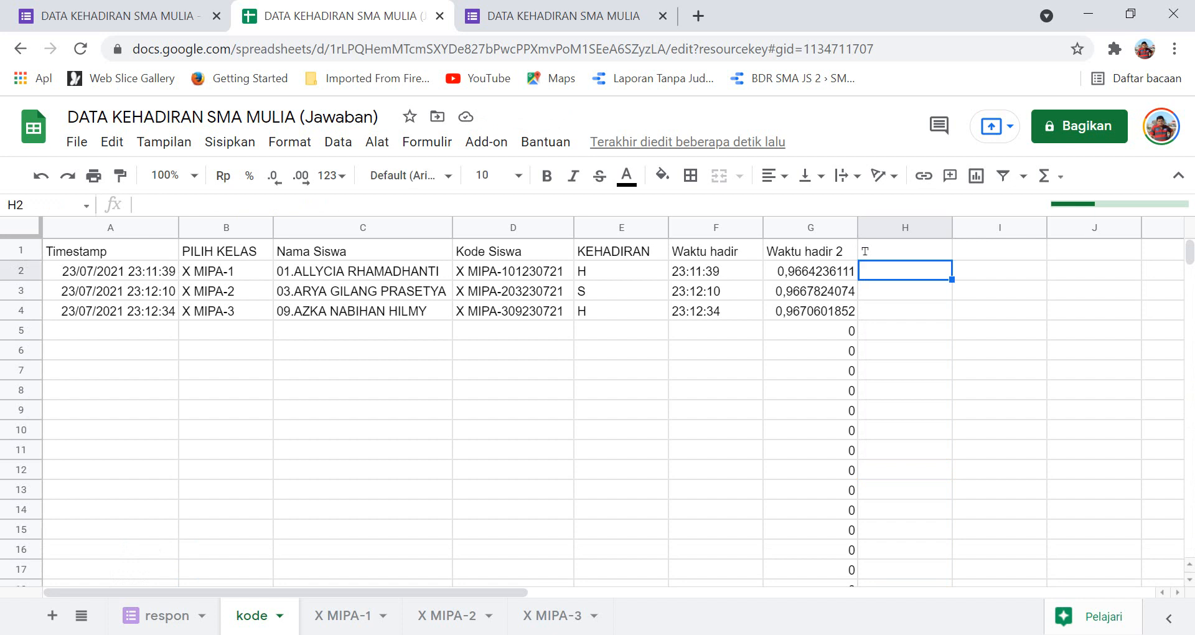
click(905, 250)
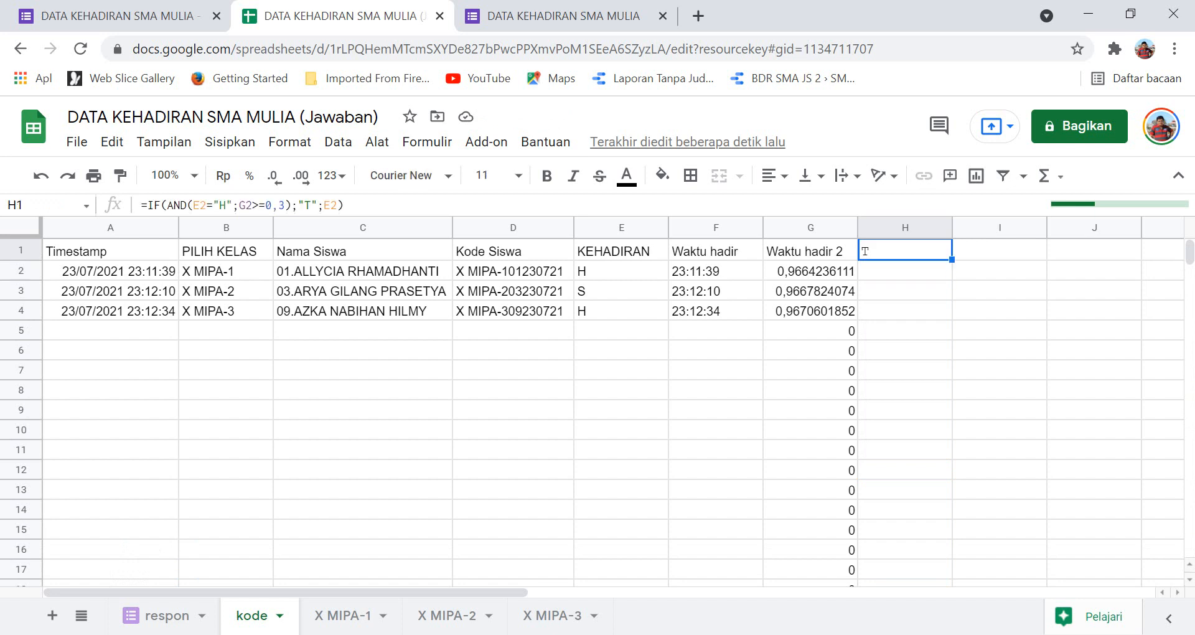
key(ctrl+c)
Select a range from H2 down column H, then narrow the selection back to H2.
click(905, 271)
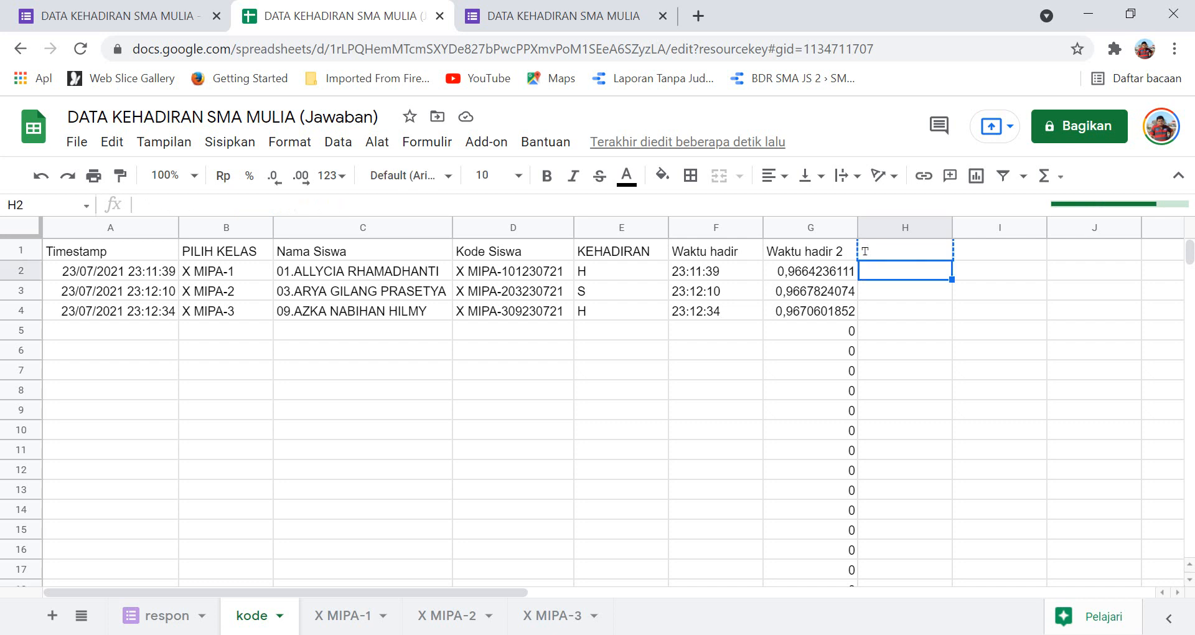
key(shift+Down)
key(shift+Down)
key(shift+Down)
key(shift+Down)
key(shift+Down)
key(shift+Down)
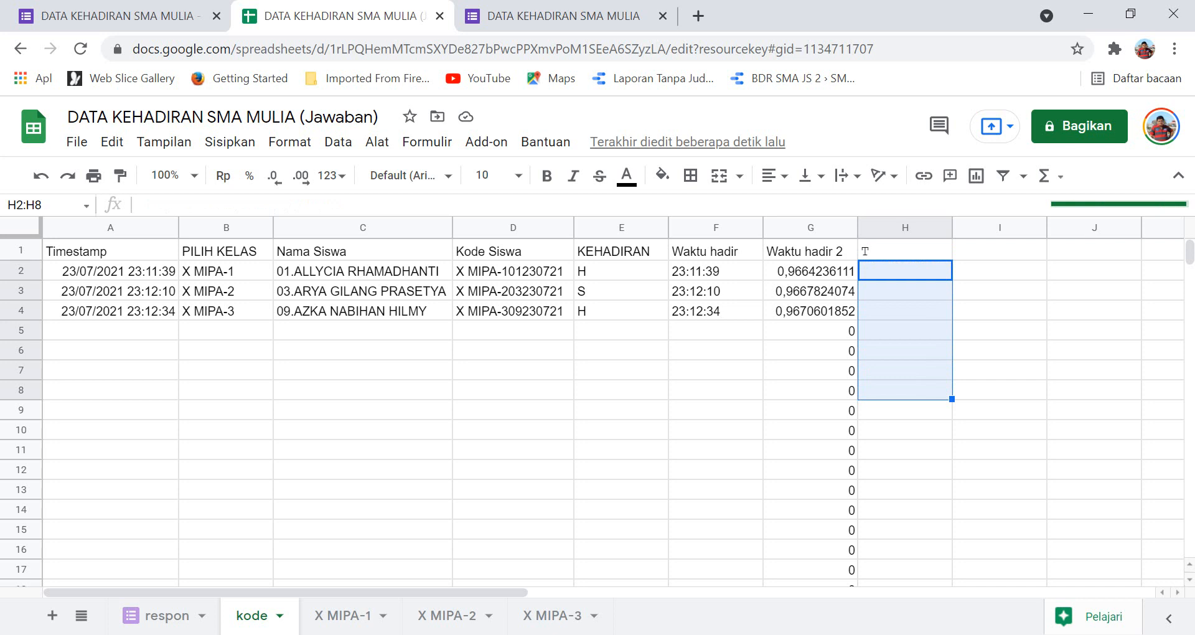
key(shift+Down)
key(shift+Down)
key(shift+Down)
key(shift+Down)
key(shift+Down)
key(shift+Down)
key(shift+Down)
key(shift+Down)
key(shift+Down)
key(shift+Down)
key(shift+Down)
key(shift+Down)
key(shift+Down)
key(shift+Down)
key(shift+Down)
key(shift+Down)
key(shift+Down)
key(shift+Down)
key(shift+Down)
key(shift+Down)
key(shift+Down)
key(shift+Down)
key(shift+Down)
key(shift+Down)
key(shift+Down)
key(shift+Down)
key(shift+Down)
key(shift+Down)
key(shift+Down)
key(shift+Down)
key(shift+Down)
key(shift+Down)
key(shift+Down)
key(shift+Down)
key(shift+Down)
key(shift+Down)
key(shift+Down)
key(shift+Down)
key(shift+Down)
key(shift+Down)
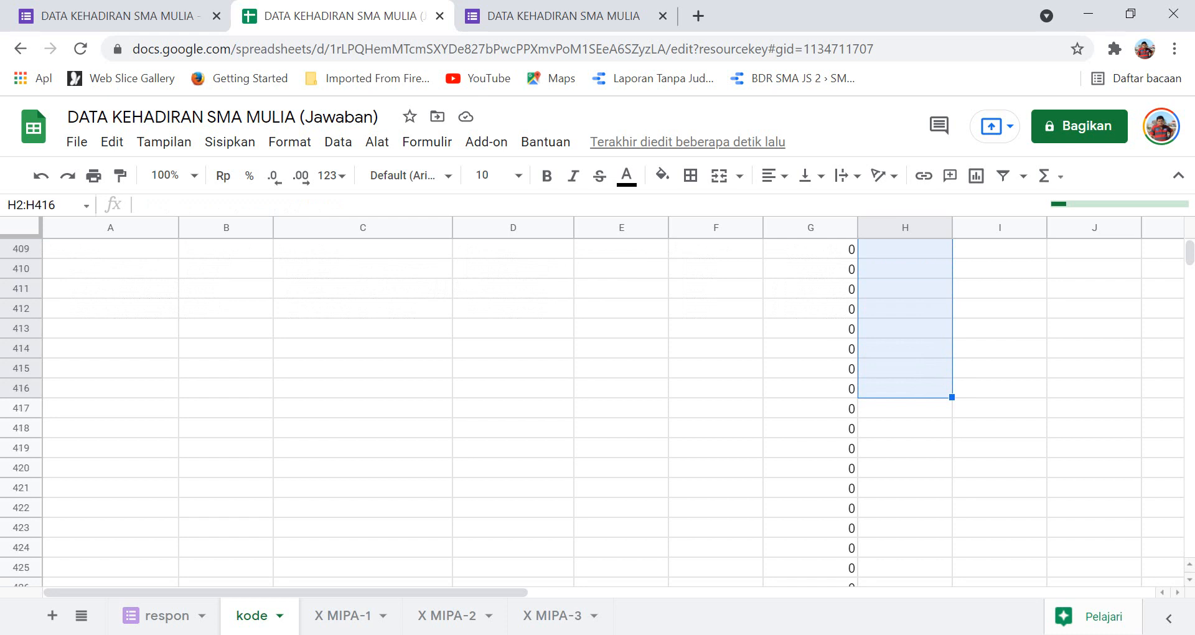
key(shift+Down)
key(shift+Down)
key(shift+Down)
key(shift+Down)
key(shift+Down)
key(shift+Down)
key(shift+Down)
key(shift+Down)
key(shift+Down)
key(shift+Down)
key(shift+Down)
key(shift+Down)
key(shift+Down)
key(shift+Down)
key(shift+Down)
key(shift+Down)
key(shift+Down)
key(shift+Down)
key(shift+Down)
key(shift+Down)
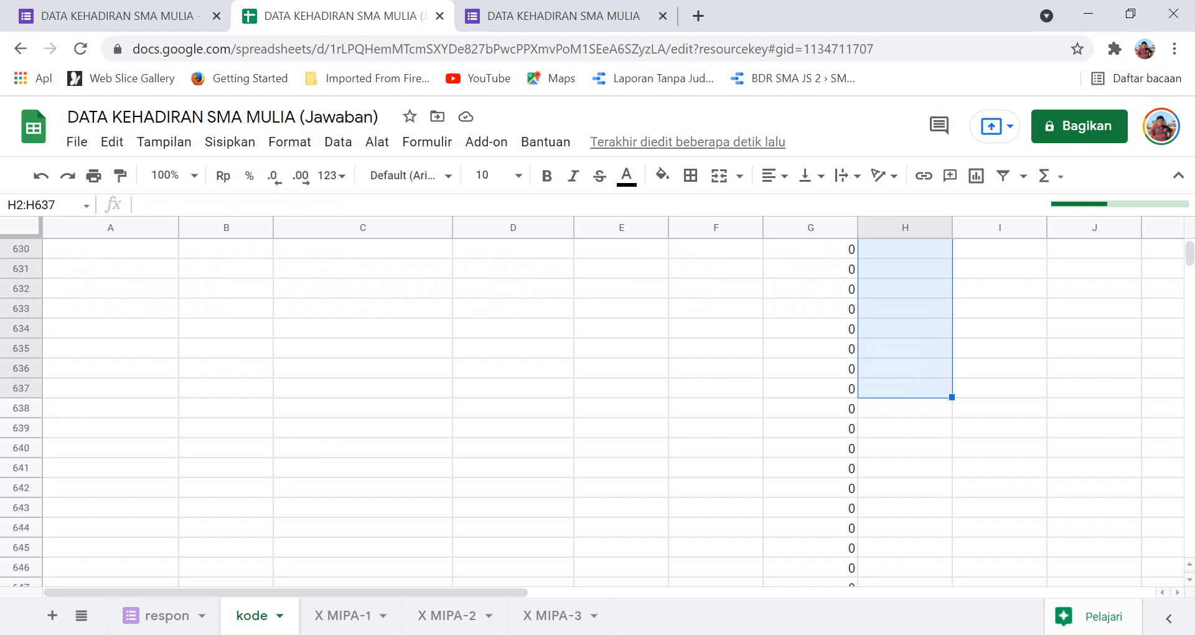
key(shift+Down)
key(shift+Down)
key(shift+Down)
key(shift+Down)
key(shift+Down)
key(shift+Down)
key(shift+Down)
key(shift+Down)
key(shift+Down)
key(shift+Down)
key(shift+Down)
key(shift+Down)
key(shift+Down)
key(shift+Down)
key(shift+Down)
key(shift+Down)
key(shift+Down)
key(shift+Down)
key(shift+Down)
key(shift+Down)
key(shift+Down)
key(shift+Down)
key(shift+Down)
key(shift+Down)
key(shift+Down)
key(shift+Down)
key(shift+Down)
key(shift+Down)
key(shift+Down)
key(shift+Down)
key(shift+Down)
key(shift+Down)
key(shift+Down)
key(shift+Down)
key(shift+Down)
key(shift+Down)
key(shift+Down)
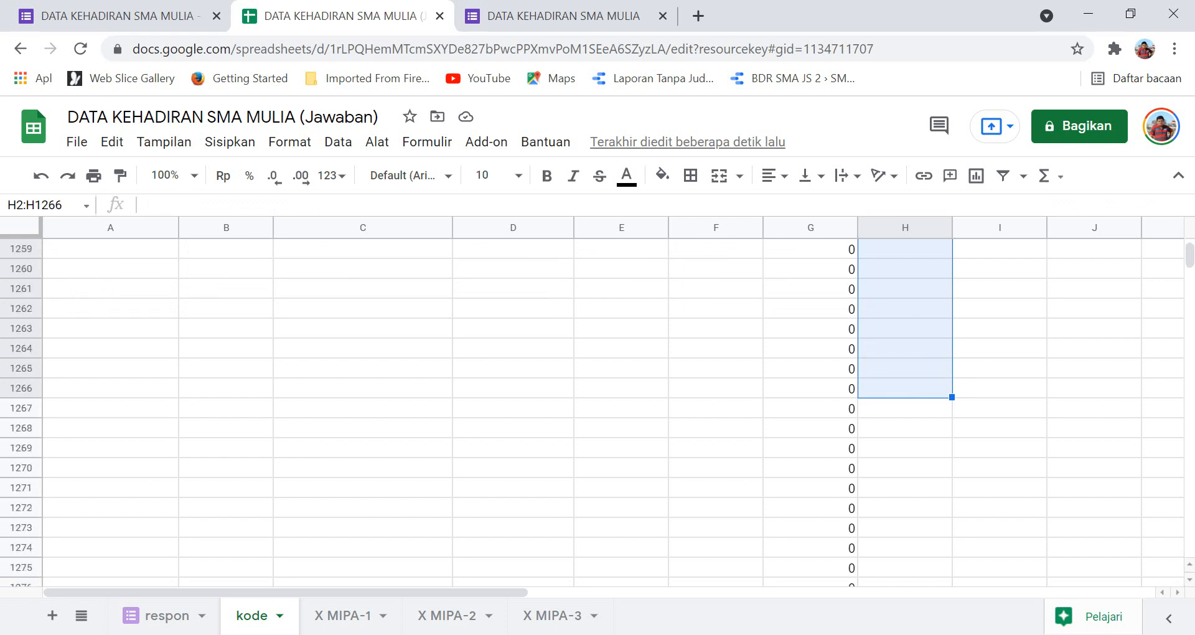
key(shift+Down)
key(shift+Down)
key(shift+Down)
key(shift+Down)
key(shift+Down)
key(shift+Down)
key(shift+Down)
key(shift+Down)
key(shift+Down)
key(shift+Down)
key(shift+Down)
key(shift+Down)
key(shift+Down)
key(shift+Down)
key(shift+Down)
key(shift+Down)
key(shift+Down)
key(shift+Down)
key(shift+Down)
key(shift+Down)
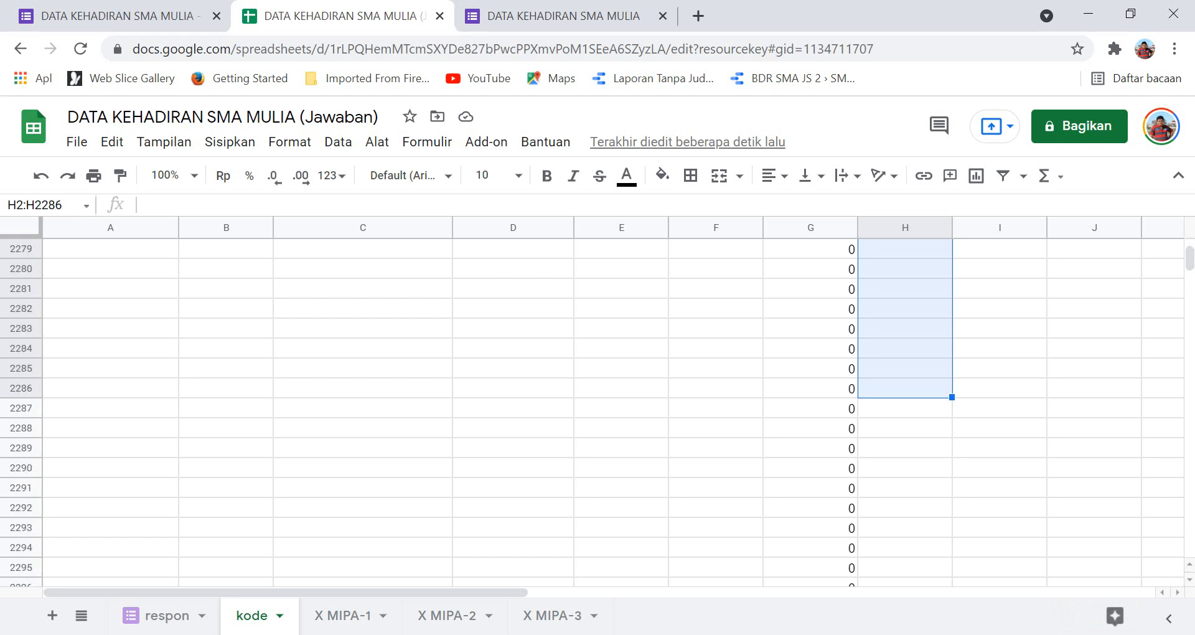
key(Return)
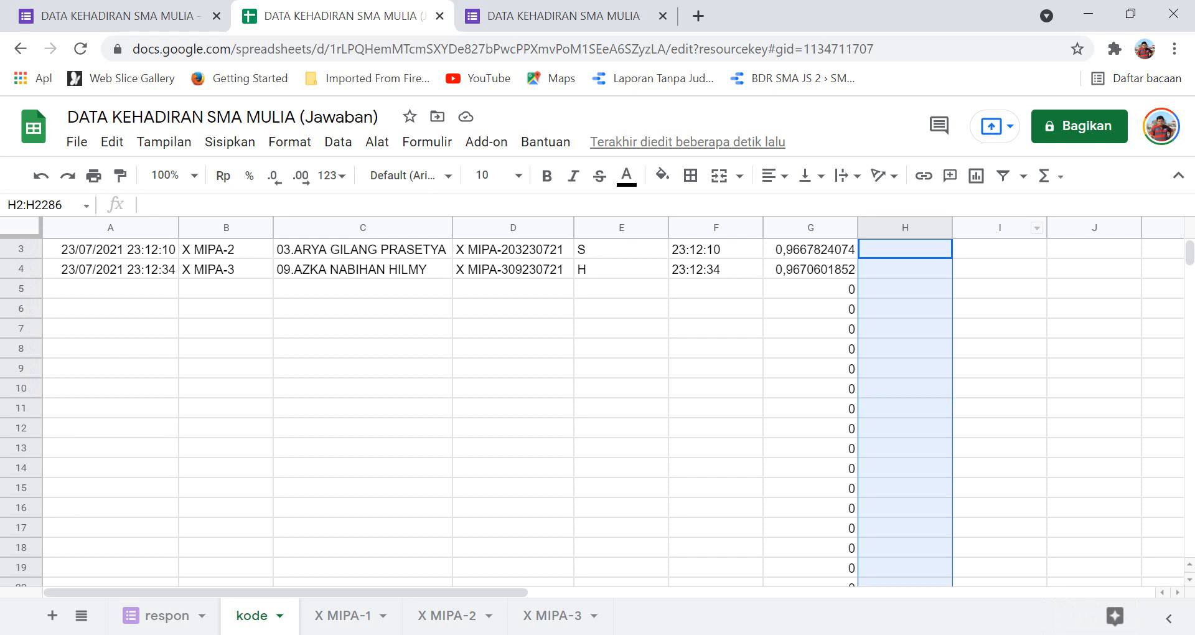
scroll(613, 405, up, 1)
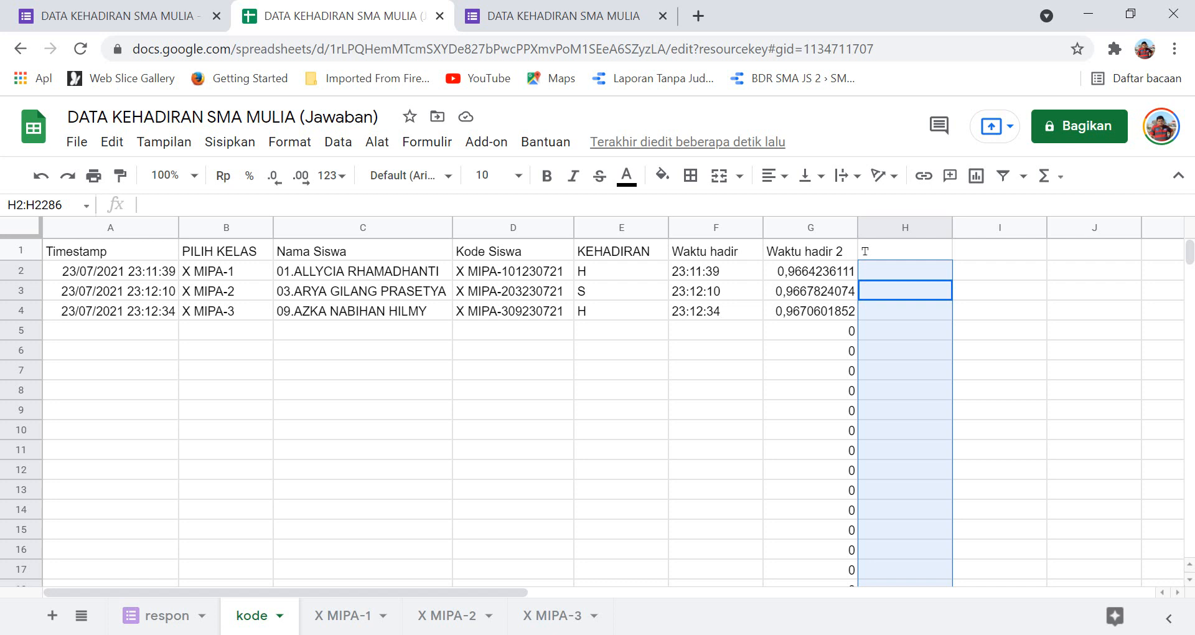
click(905, 271)
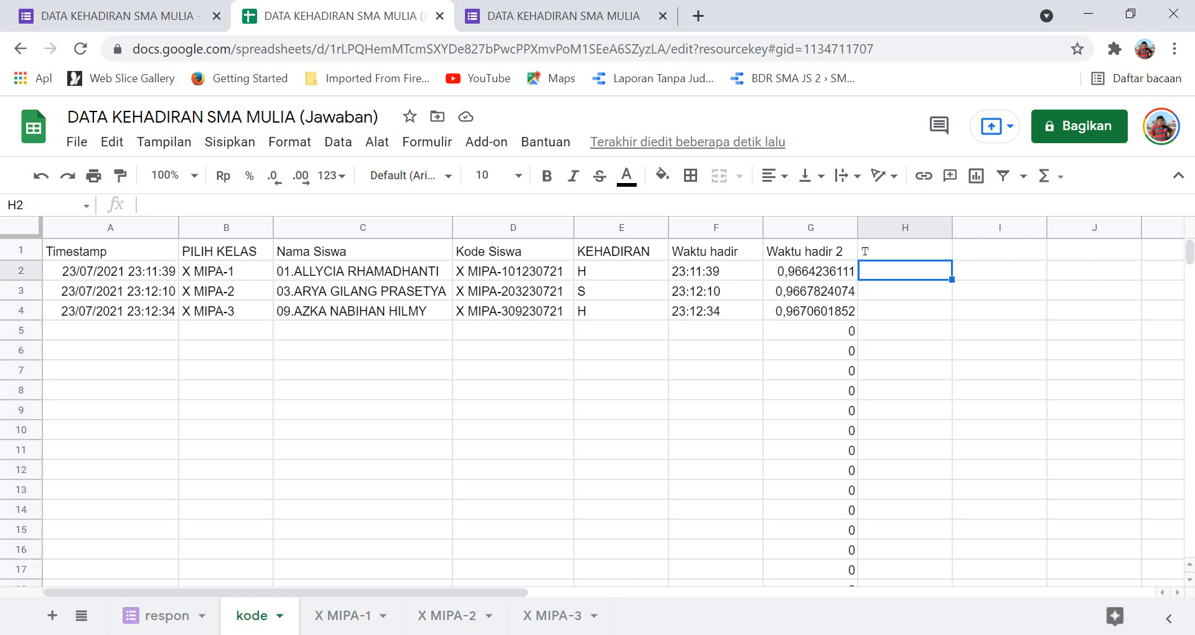
Copy the H1 formula and try selecting target ranges below it in column H.
click(905, 250)
key(ctrl+c)
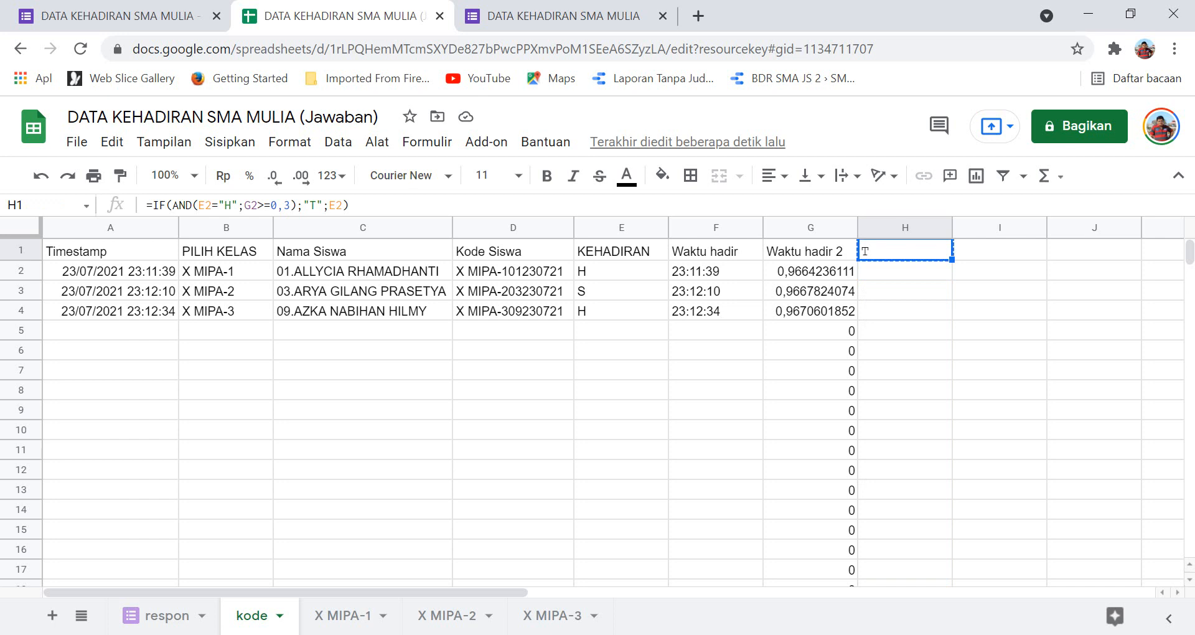
click(905, 271)
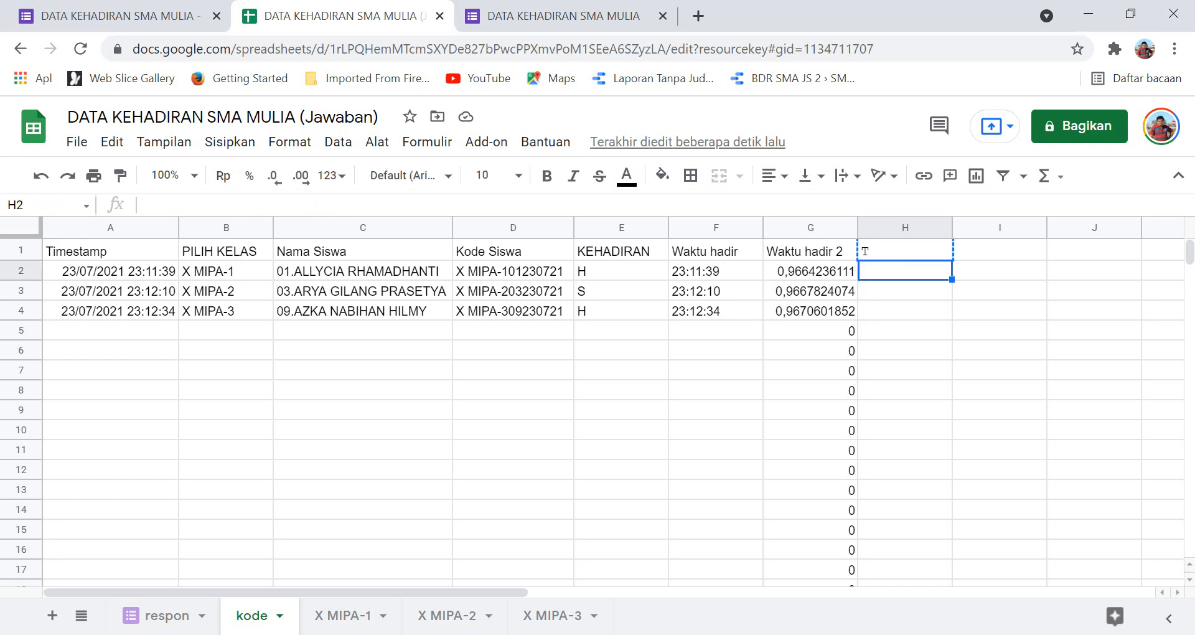
key(shift+Down)
key(shift+Down)
key(shift+Down)
key(shift+Down)
key(shift+Down)
key(shift+Down)
key(shift+Down)
key(shift+Down)
key(shift+Down)
key(shift+Down)
key(shift+Down)
key(shift+Down)
key(shift+Down)
key(shift+Down)
key(shift+Down)
key(shift+Down)
key(shift+Down)
key(shift+Down)
key(shift+Down)
key(shift+Down)
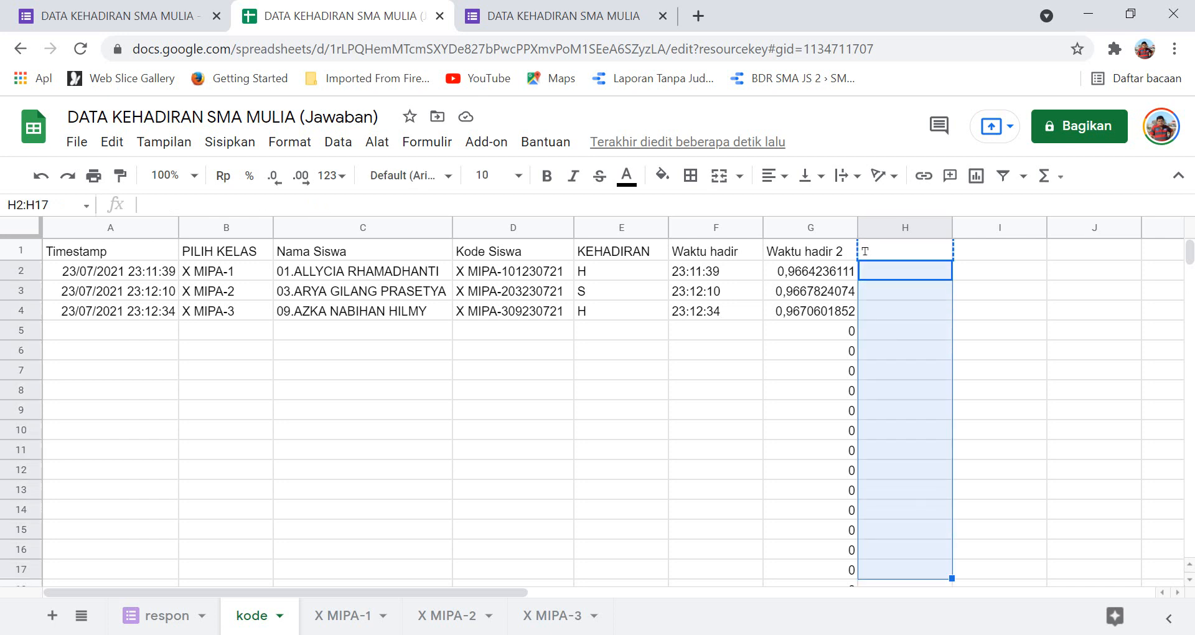
key(shift+Down)
key(shift+Down)
key(shift+Down)
key(shift+Down)
key(shift+Down)
key(shift+Down)
key(shift+Down)
key(shift+Down)
key(shift+Down)
key(shift+Down)
key(shift+Down)
key(shift+Down)
key(shift+Down)
key(shift+Down)
key(shift+Down)
key(shift+Down)
key(shift+Down)
key(shift+Down)
key(shift+Down)
key(shift+Down)
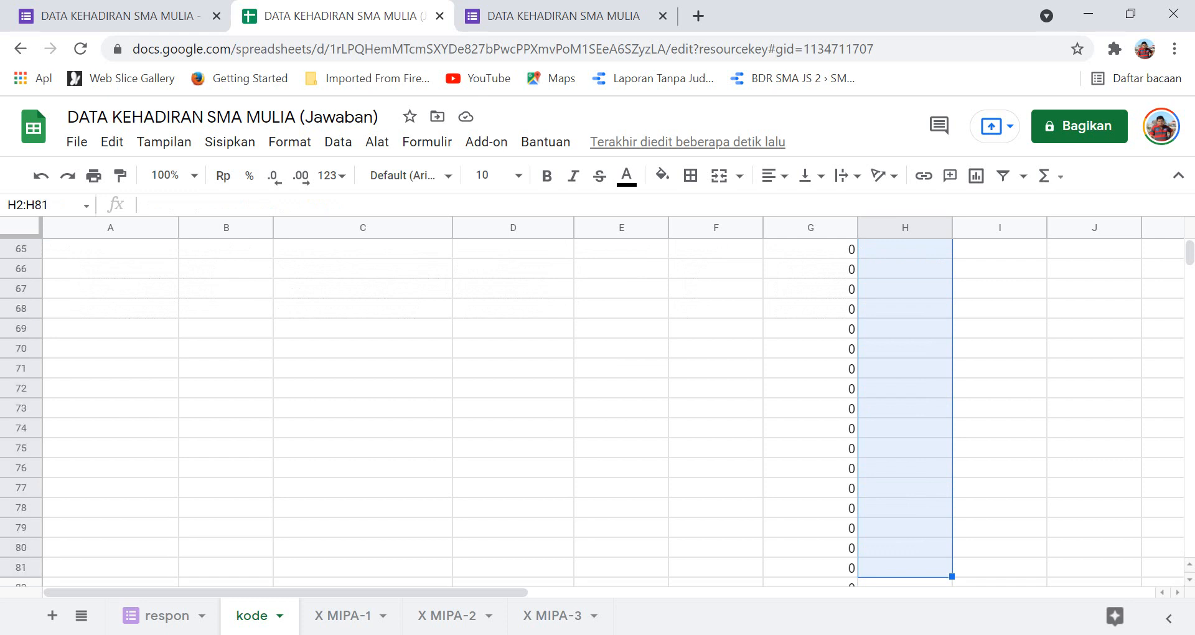
key(shift+Down)
key(shift+Down)
key(shift+Down)
key(shift+Down)
key(shift+Down)
key(shift+Down)
key(shift+Down)
key(shift+Down)
key(shift+Down)
key(shift+Down)
key(shift+Down)
key(shift+Down)
key(shift+Down)
key(shift+Down)
key(shift+Down)
key(shift+Down)
key(shift+Down)
key(shift+Down)
key(shift+Down)
key(shift+Down)
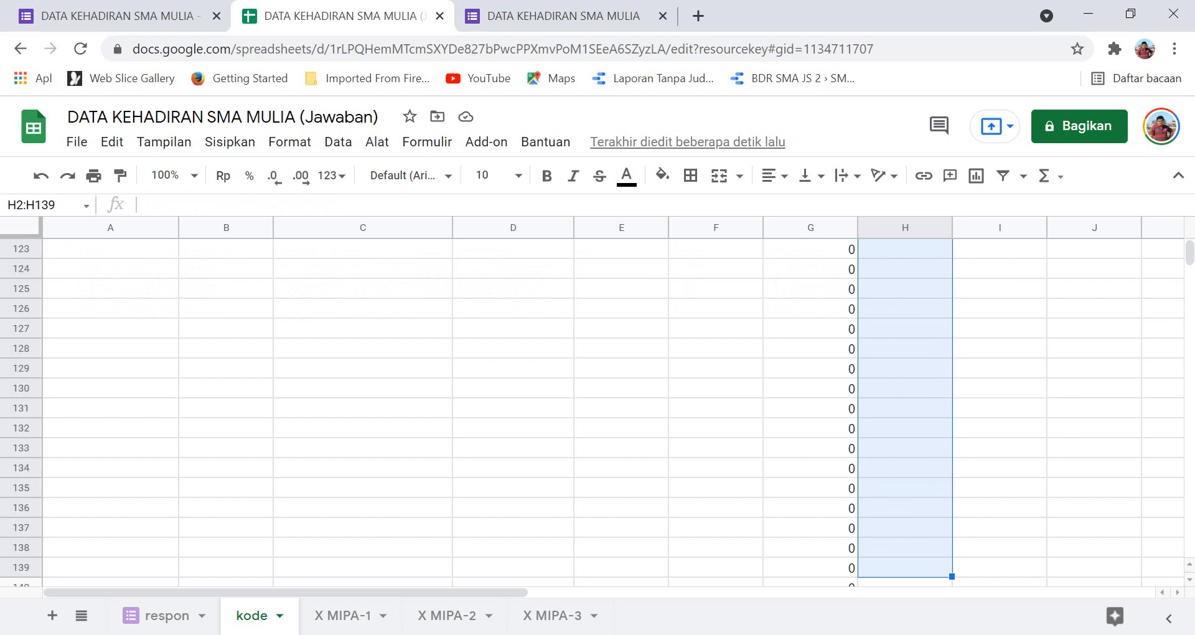
key(ctrl+BackSpace)
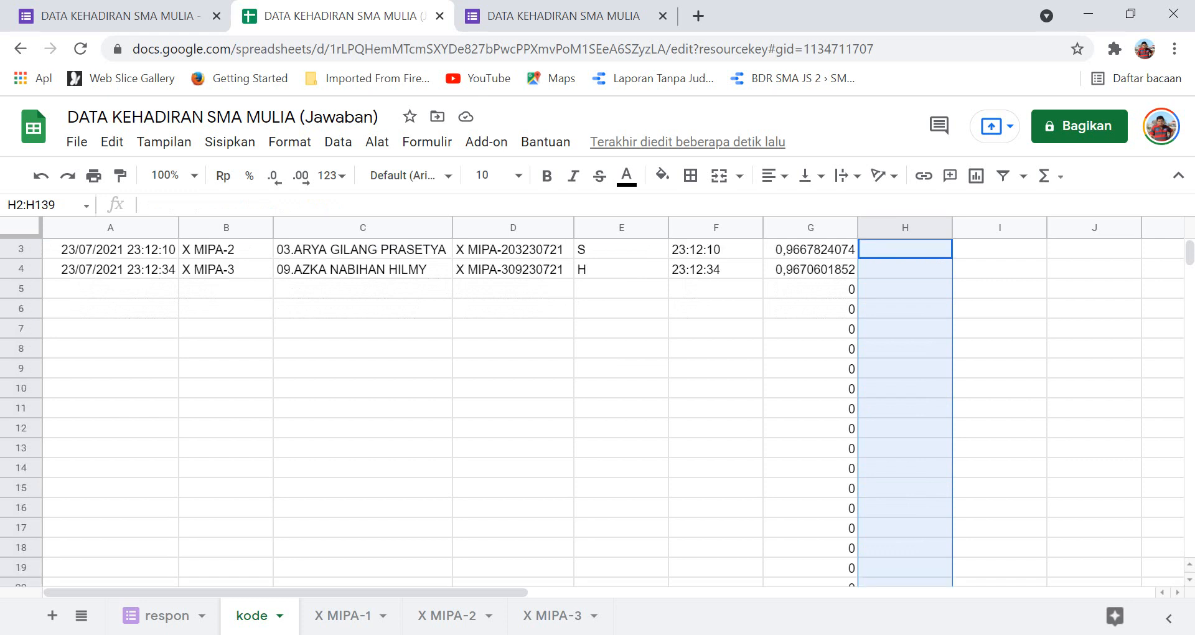
click(905, 309)
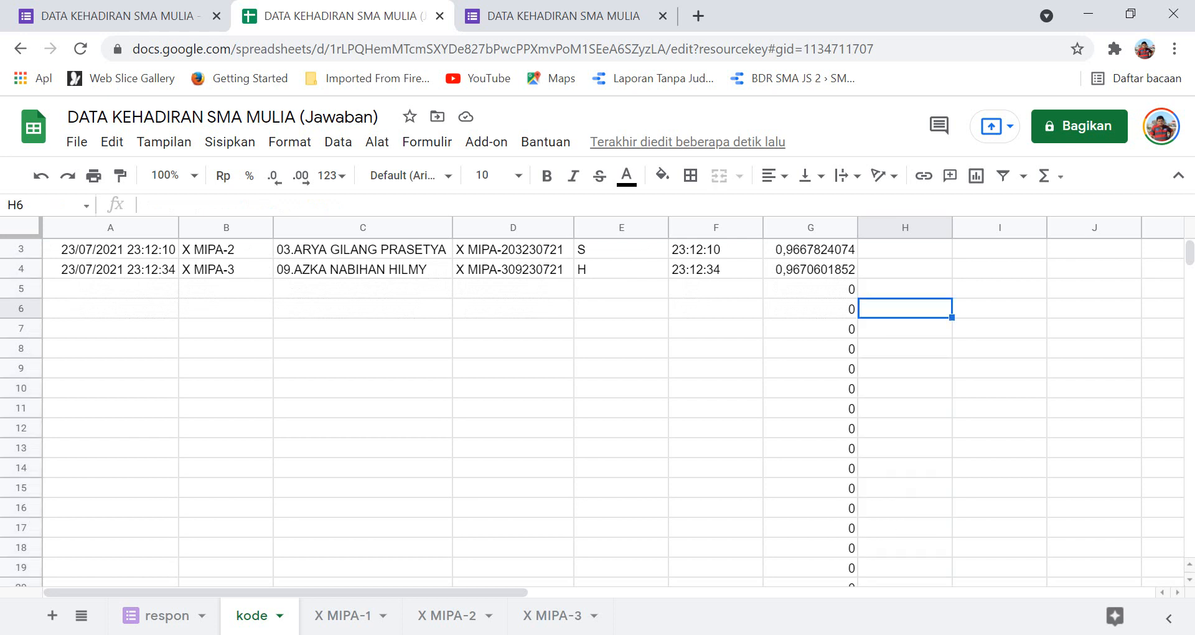
scroll(865, 251, up, 1)
key(Up)
key(Up)
key(Up)
key(Up)
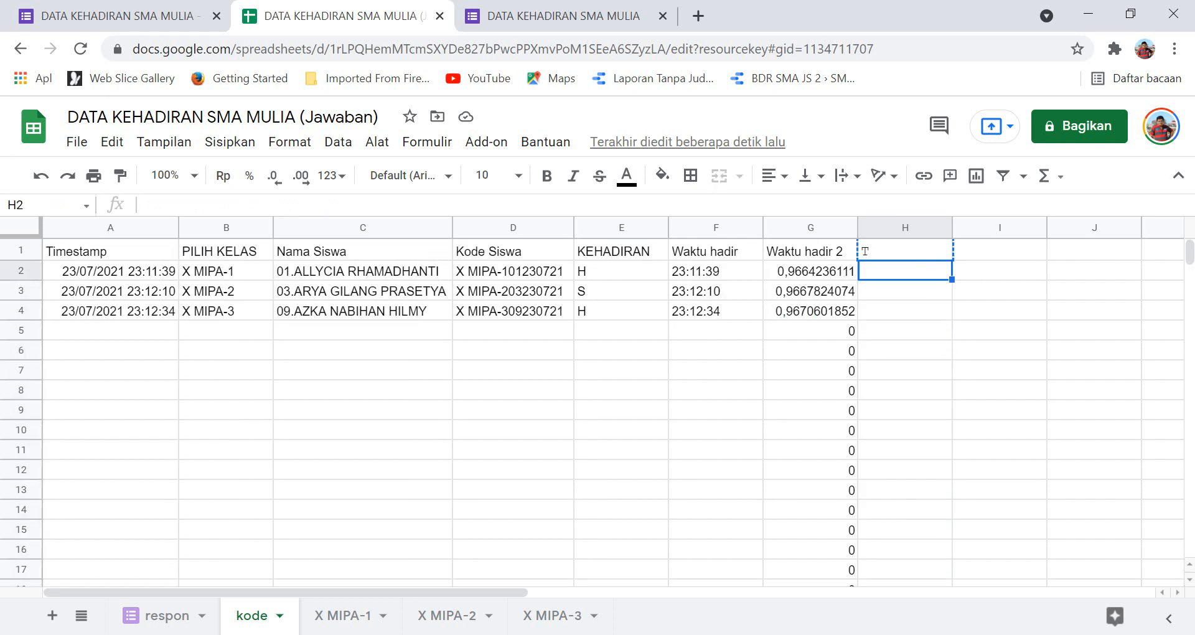
key(Up)
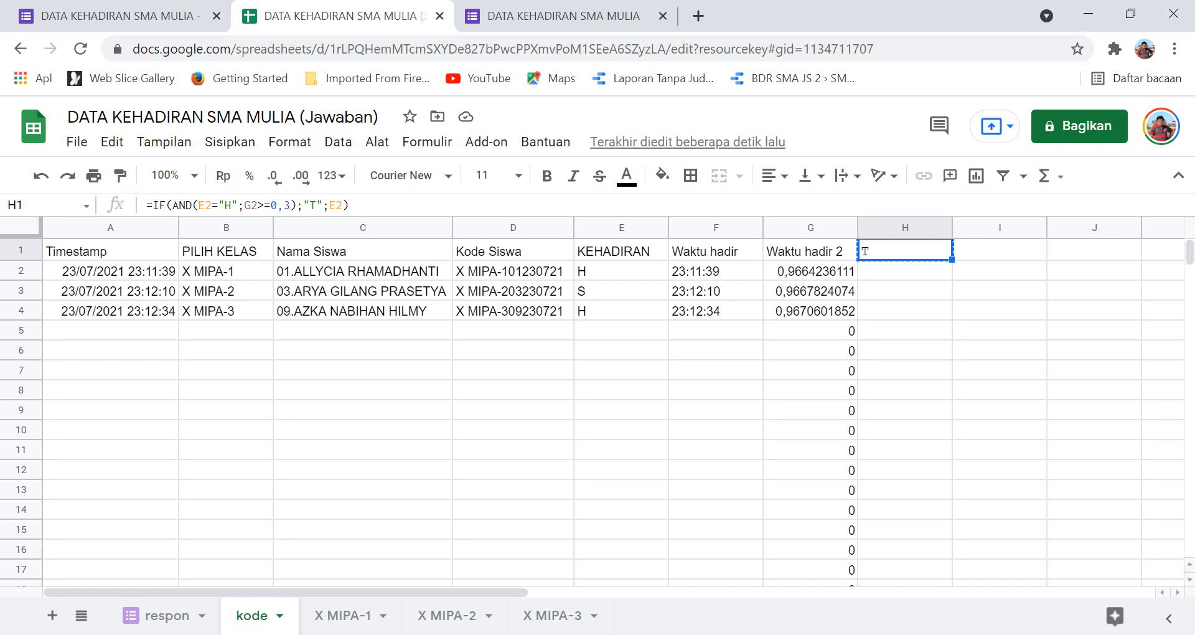
key(Down)
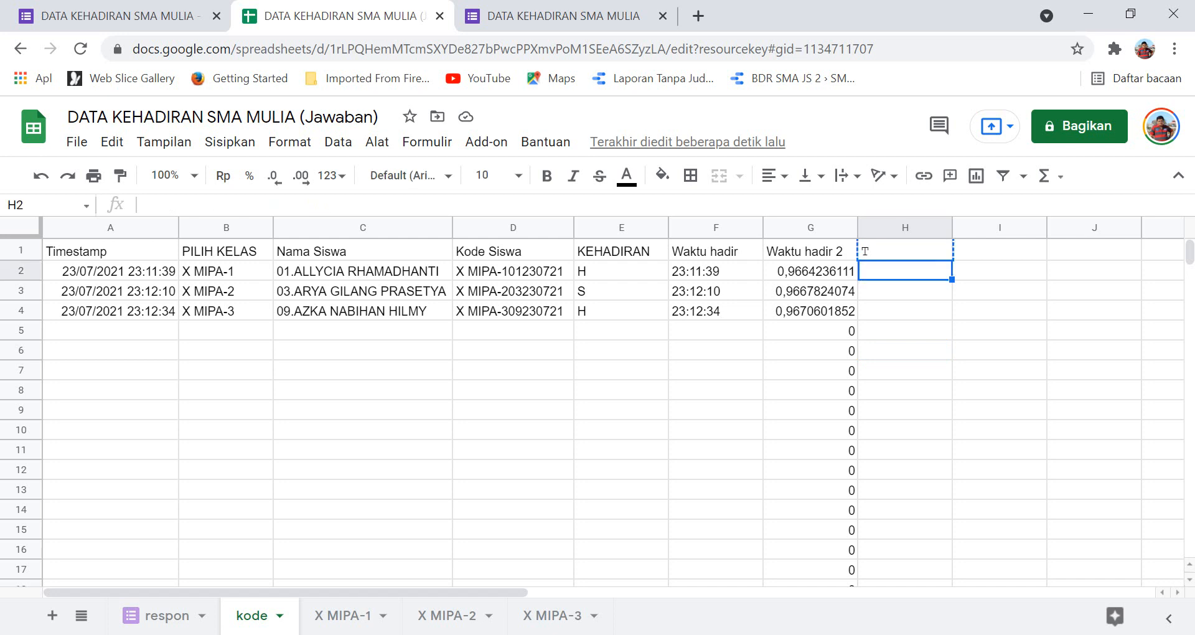
key(shift+Down)
key(shift+Down)
key(shift+Down)
key(shift+Down)
key(shift+Down)
key(shift+Down)
key(shift+Down)
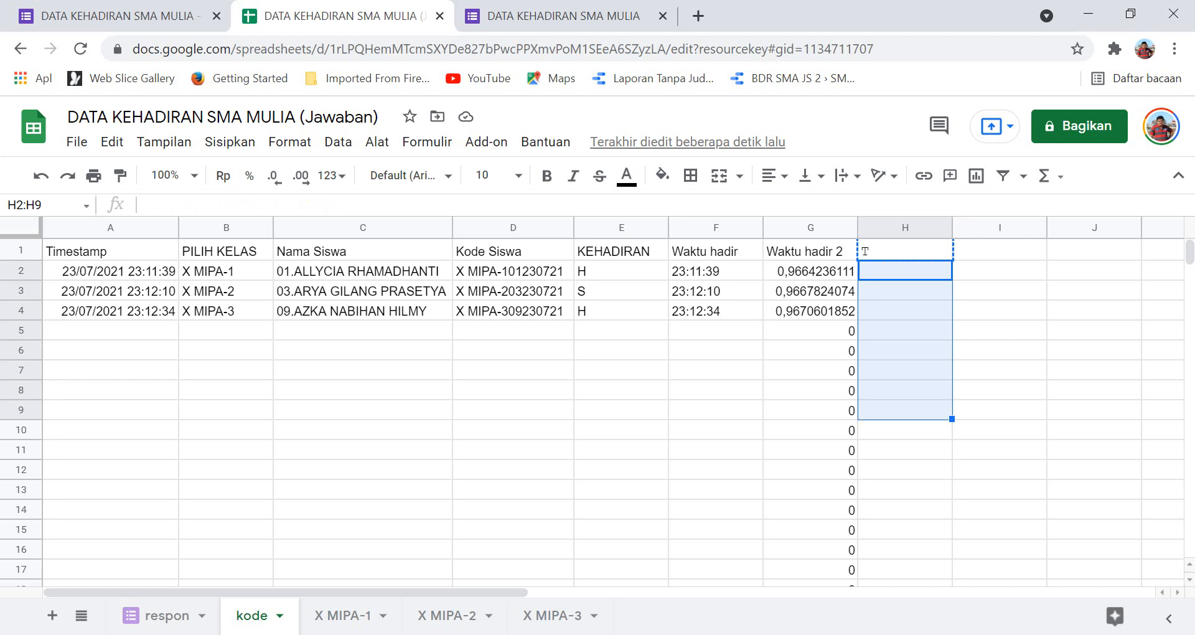
key(Return)
Drag the H1 status formula down column H to row 15, giving T, S, T.
click(905, 250)
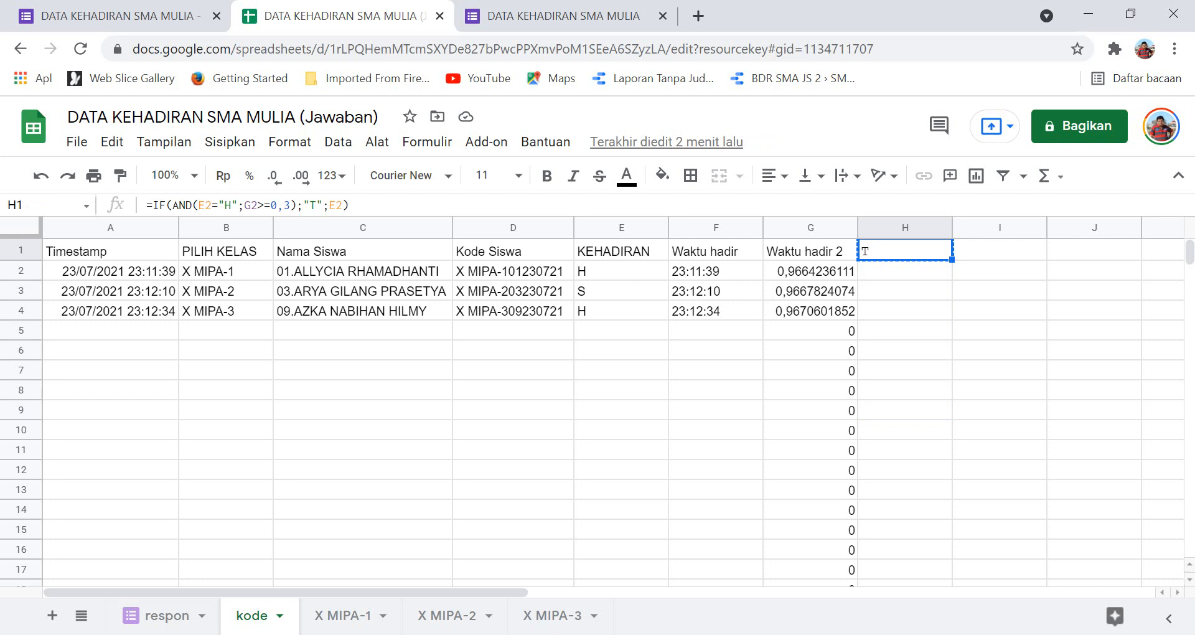
drag(952, 260, 933, 439)
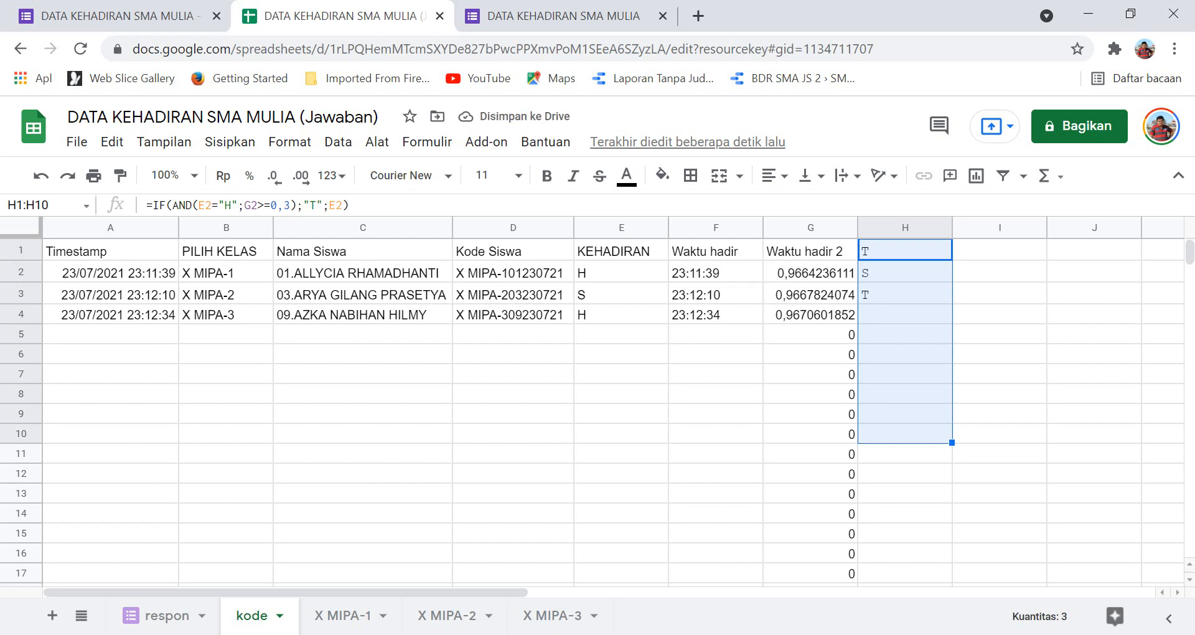
drag(952, 443, 933, 534)
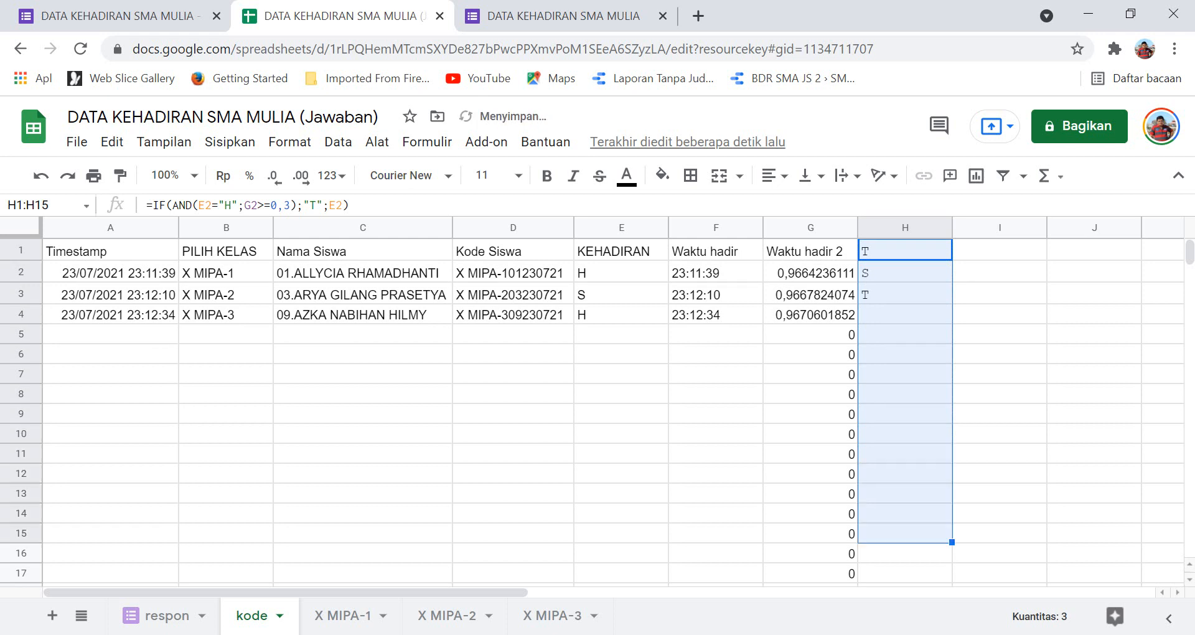
click(918, 533)
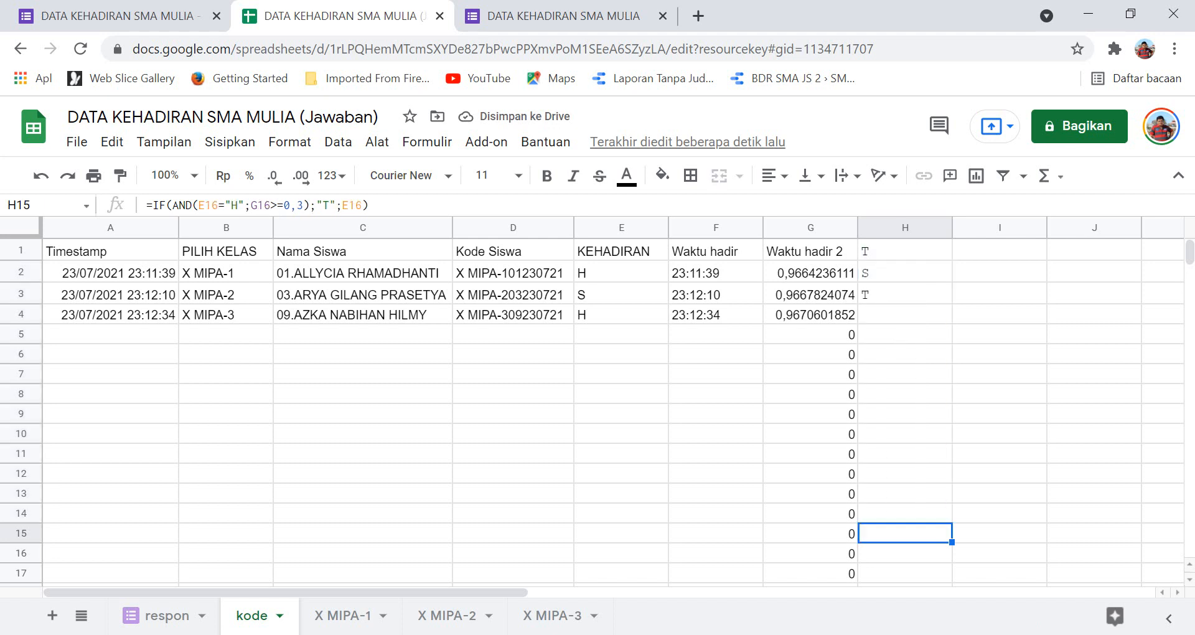
Paste the status formula from H15 into H16:H215.
scroll(613, 411, down, 2)
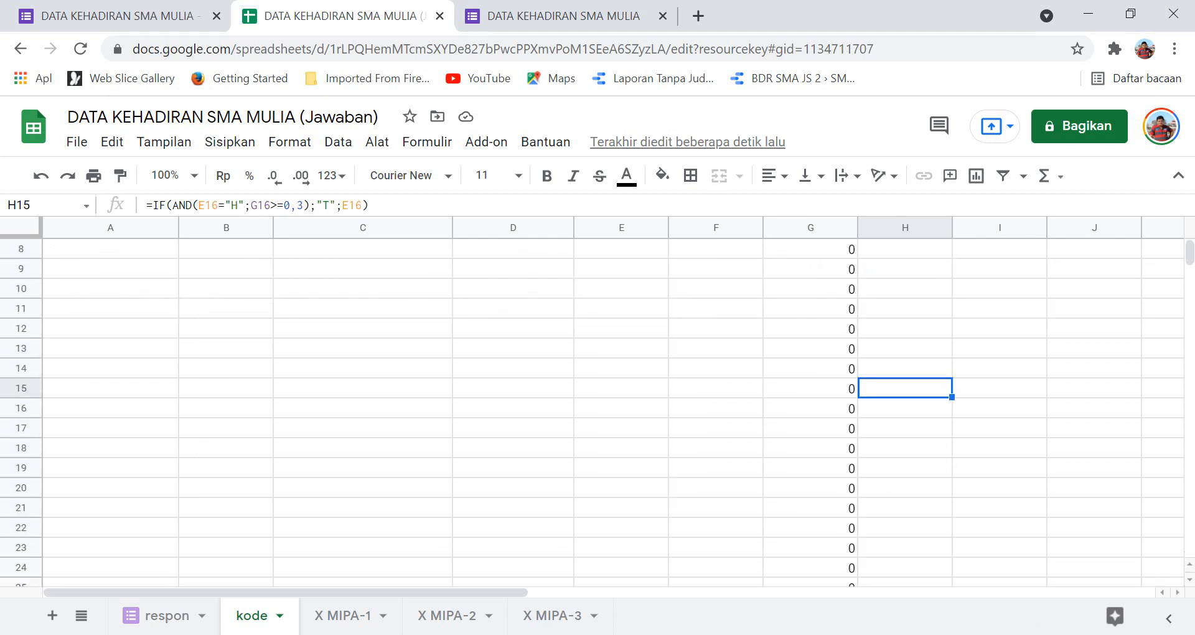
key(ctrl+c)
click(905, 408)
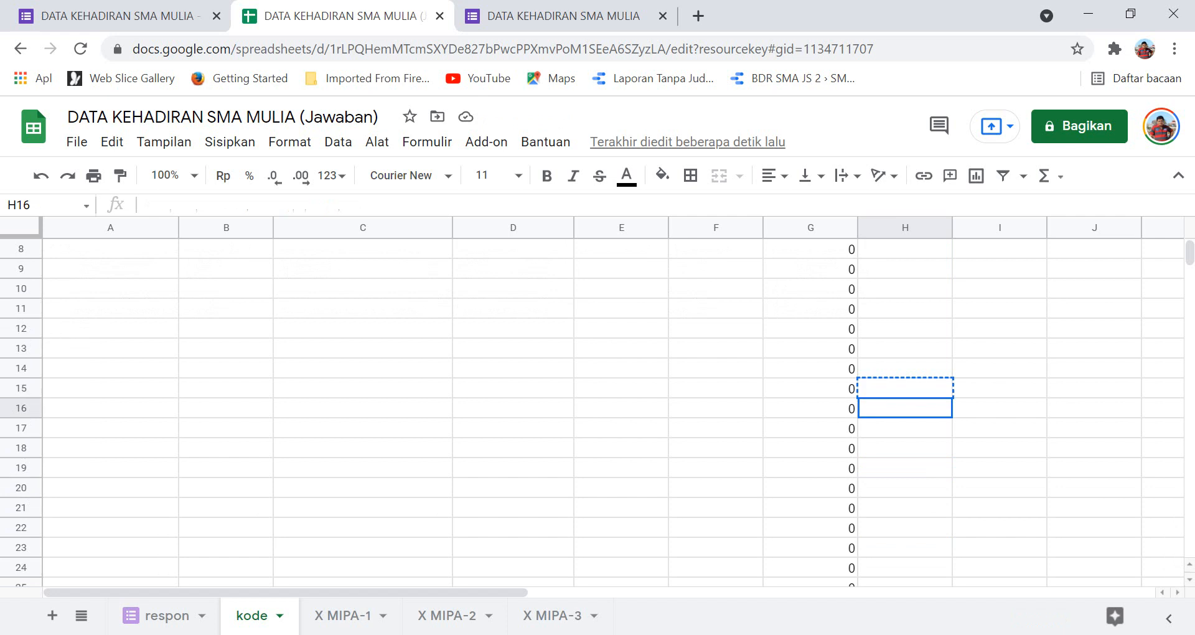
key(shift+Down)
key(shift+Down)
key(shift+Down)
key(shift+Down)
key(shift+Down)
key(shift+Down)
key(shift+Down)
key(shift+Down)
key(shift+Down)
key(shift+Down)
key(shift+Down)
key(shift+Down)
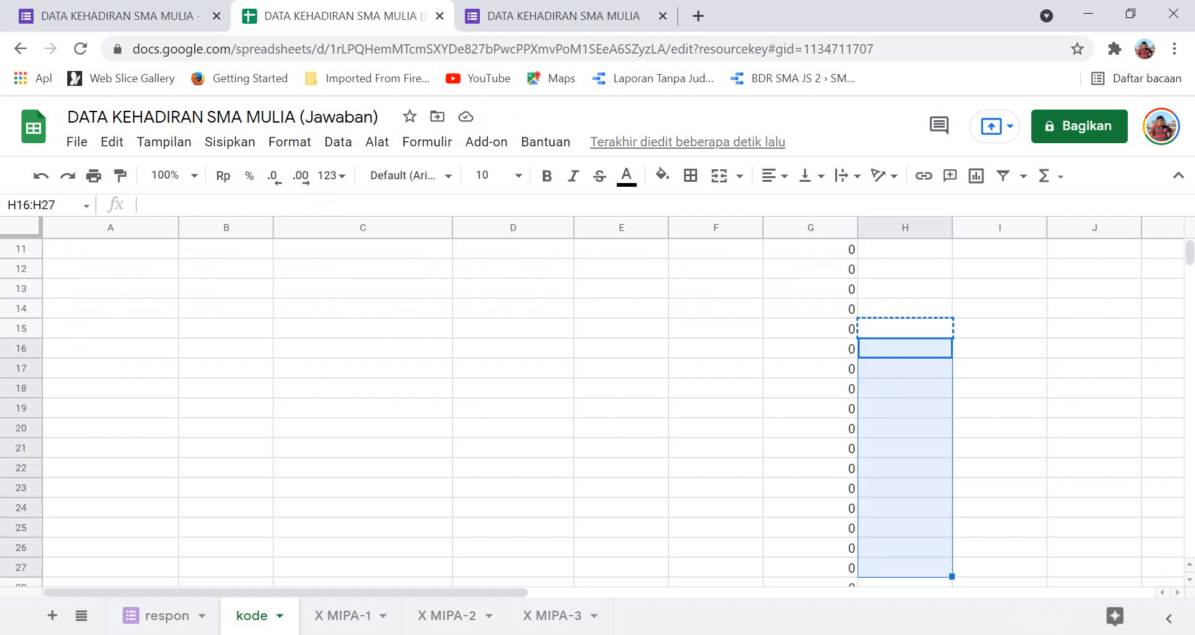
key(shift+Down)
key(shift+Down)
key(shift+Down)
key(shift+Down)
key(shift+Down)
key(shift+Down)
key(shift+Down)
key(shift+Down)
key(shift+Down)
key(shift+Down)
key(shift+Down)
key(shift+Down)
key(shift+Down)
key(shift+Down)
key(shift+Down)
key(shift+Down)
key(shift+Down)
key(shift+Down)
key(shift+Down)
key(shift+Down)
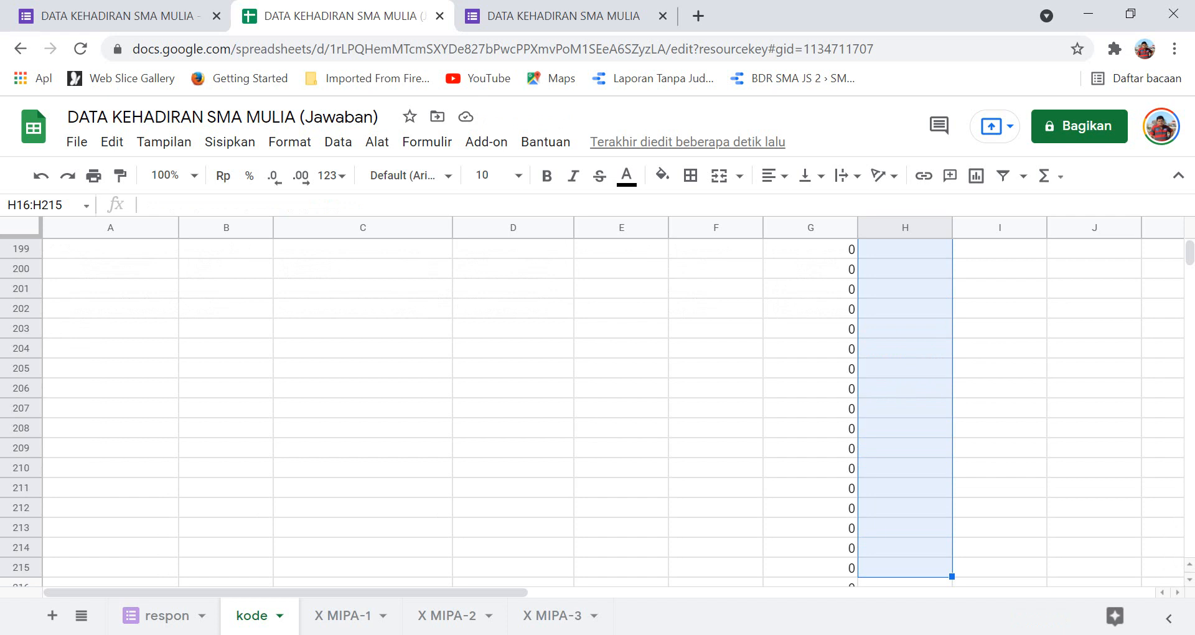
key(ctrl+v)
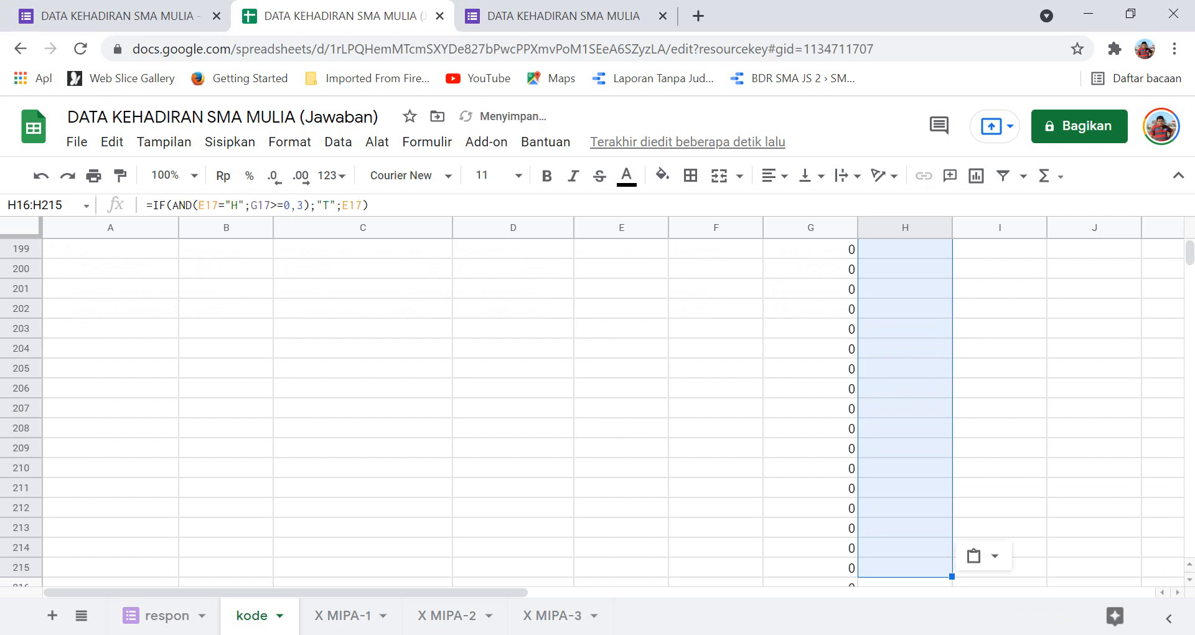
scroll(598, 405, up, 20)
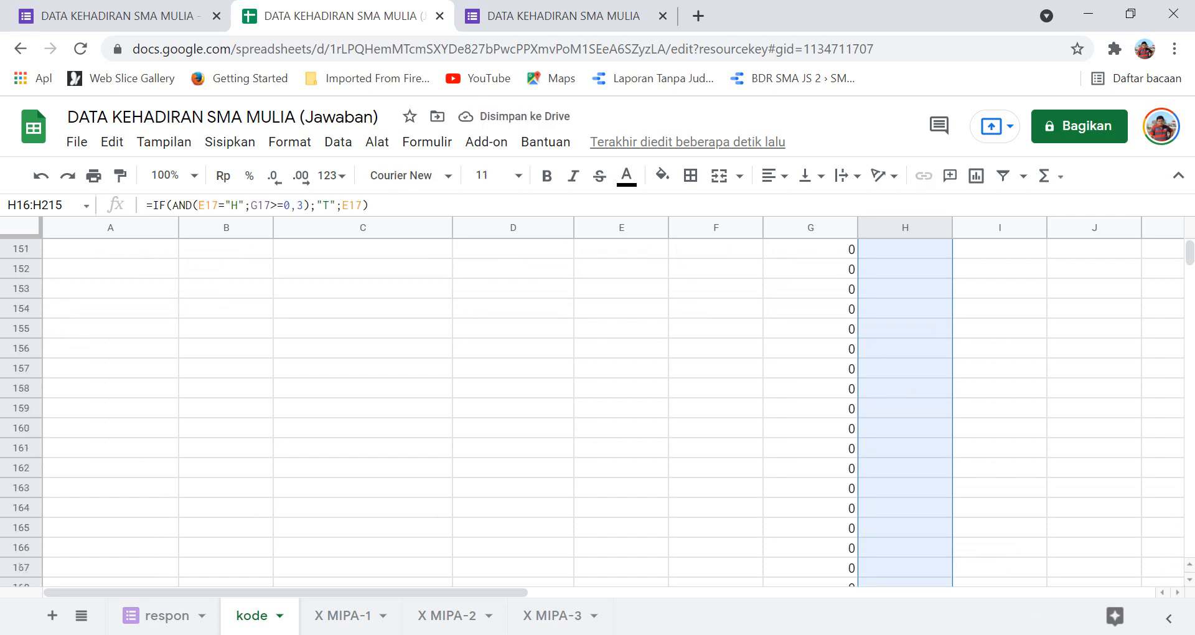
scroll(905, 329, up, 10)
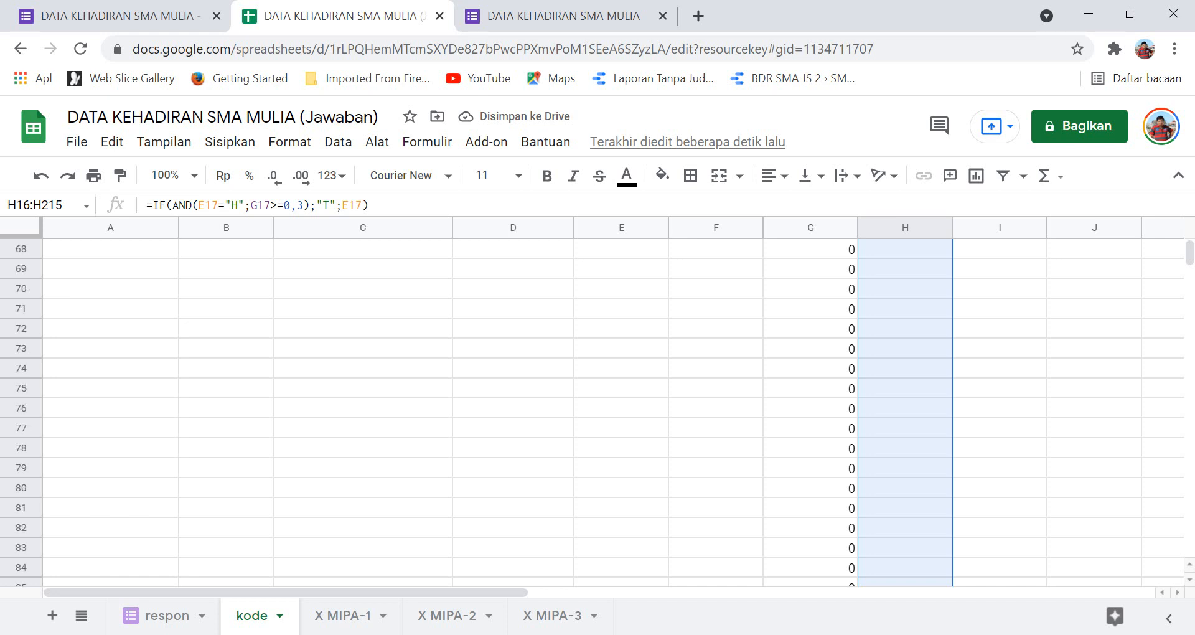
click(905, 328)
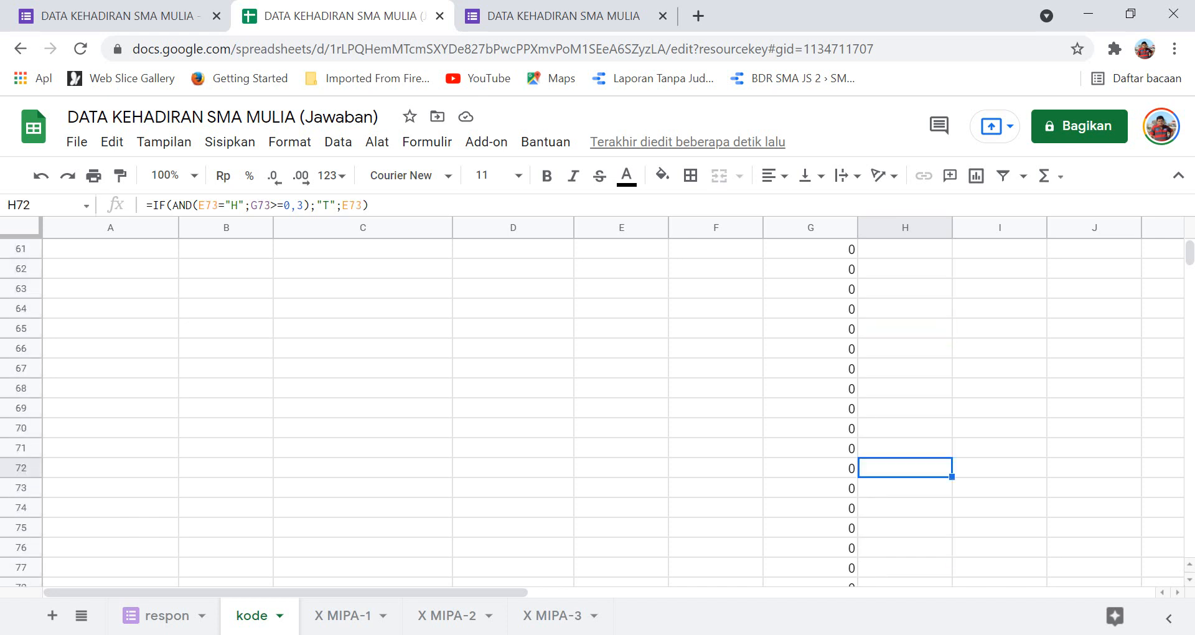
scroll(598, 405, down, 5)
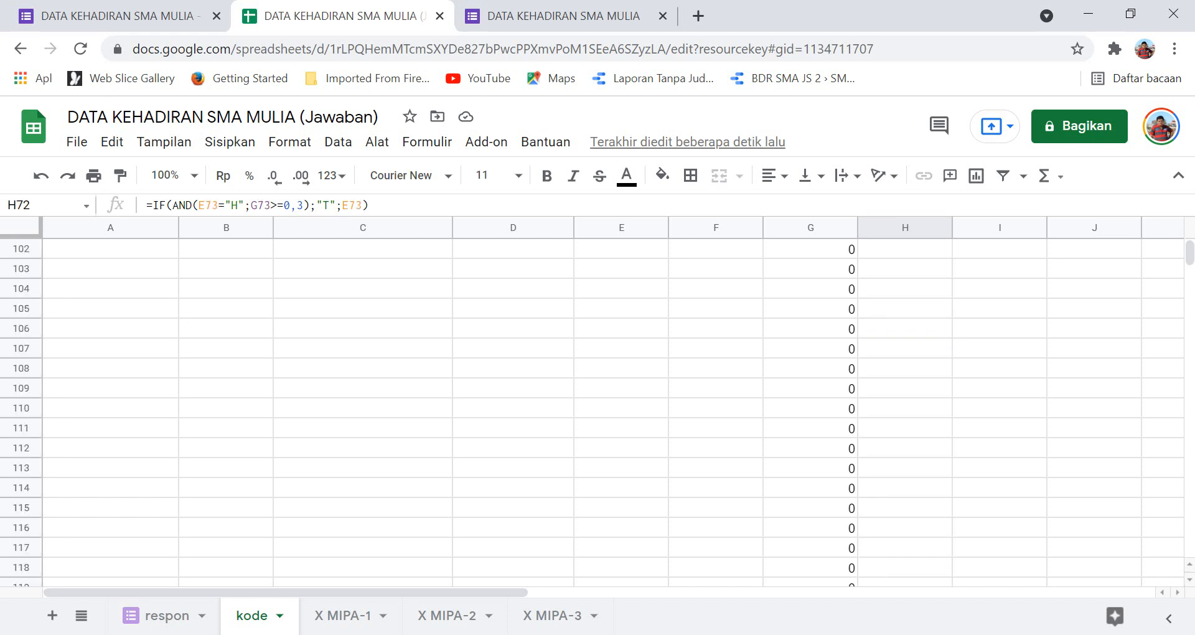
scroll(598, 405, up, 7)
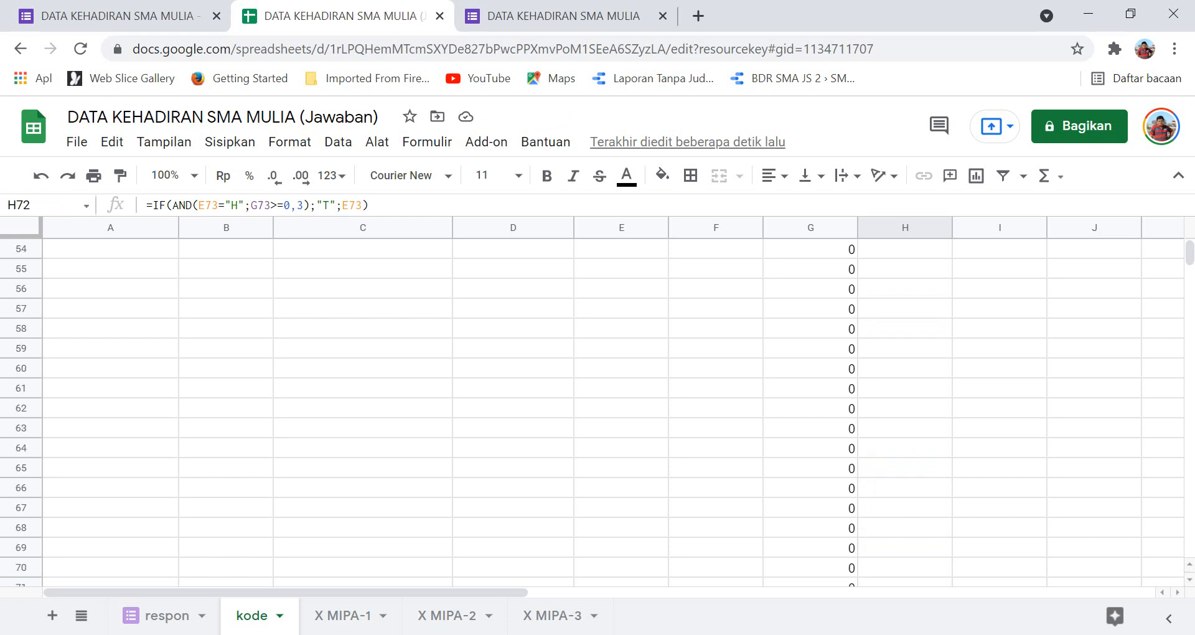
Copy H65 and paste the status formula into H66:H3008, then return to the top.
click(905, 468)
key(ctrl+c)
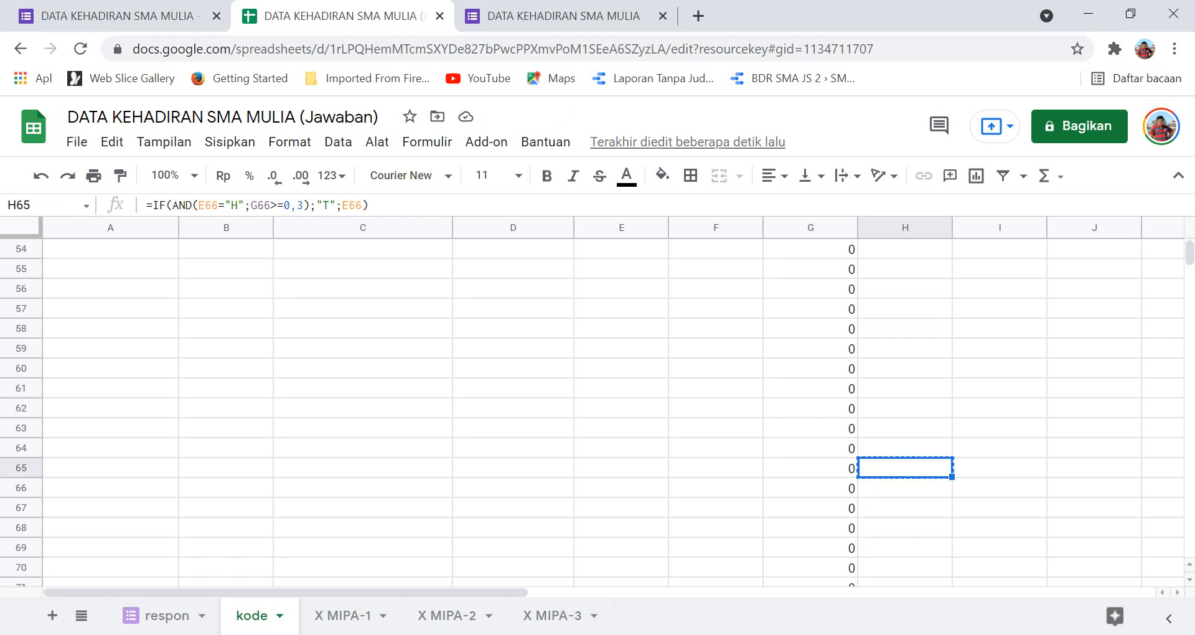
key(Down)
key(shift+Down)
key(shift+Page_Down)
key(shift+Page_Down)
key(shift+Page_Down)
key(shift+Page_Down)
key(shift+Page_Down)
key(shift+Page_Down)
key(shift+Page_Down)
key(shift+Page_Down)
key(shift+Page_Down)
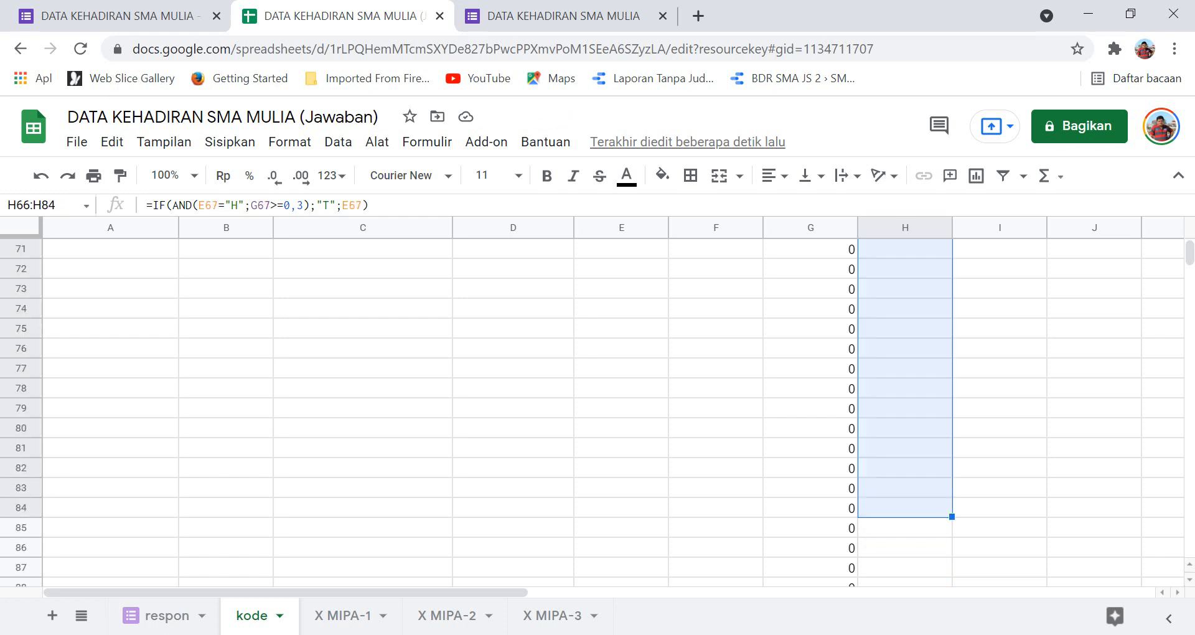
key(shift+Page_Down)
key(shift+Page_Down)
key(shift+Page_Down)
key(shift+Page_Down)
key(shift+Page_Down)
key(shift+Page_Down)
key(shift+Page_Down)
key(shift+Page_Down)
key(shift+Page_Down)
key(shift+Page_Down)
key(shift+Page_Down)
key(shift+Page_Down)
key(shift+Page_Down)
key(shift+Page_Down)
key(shift+Page_Down)
key(shift+Page_Down)
key(shift+Page_Down)
key(shift+Page_Down)
key(shift+Page_Down)
key(shift+Page_Down)
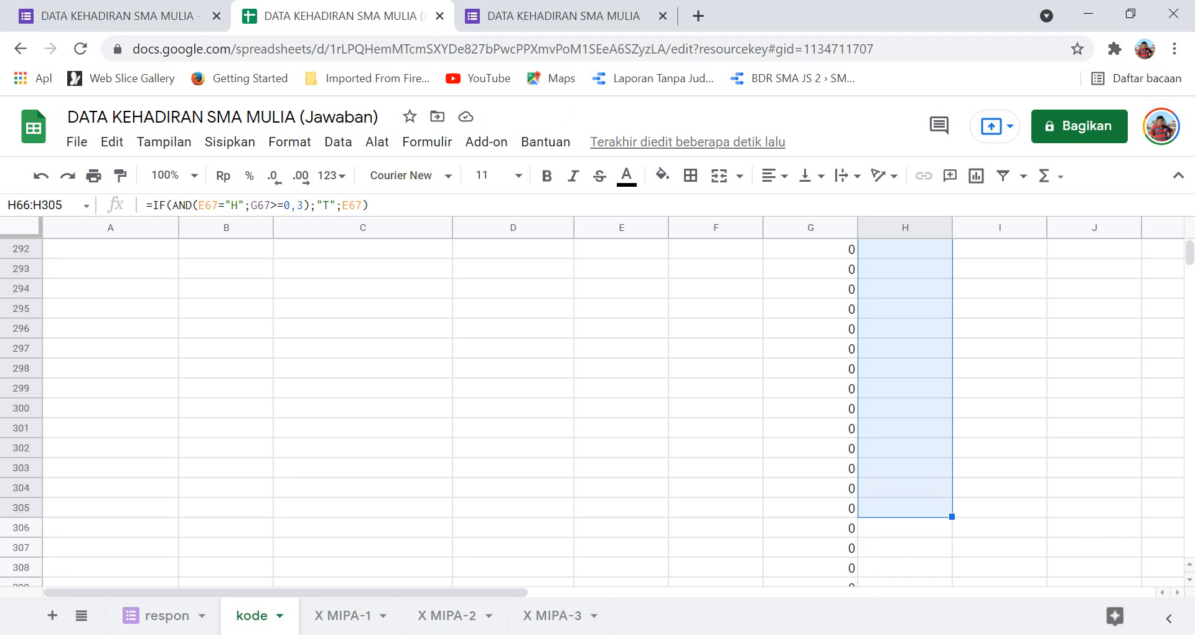
key(shift+Page_Down)
key(shift+Page_Down)
key(shift+Page_Down)
key(shift+Page_Down)
key(shift+Page_Down)
key(shift+Page_Down)
key(shift+Page_Down)
key(shift+Page_Down)
key(shift+Page_Down)
key(shift+Page_Down)
key(shift+Page_Down)
key(shift+Page_Down)
key(shift+Page_Down)
key(shift+Page_Down)
key(shift+Page_Down)
key(shift+Page_Down)
key(shift+Page_Down)
key(shift+Page_Down)
key(shift+Page_Down)
key(shift+Page_Down)
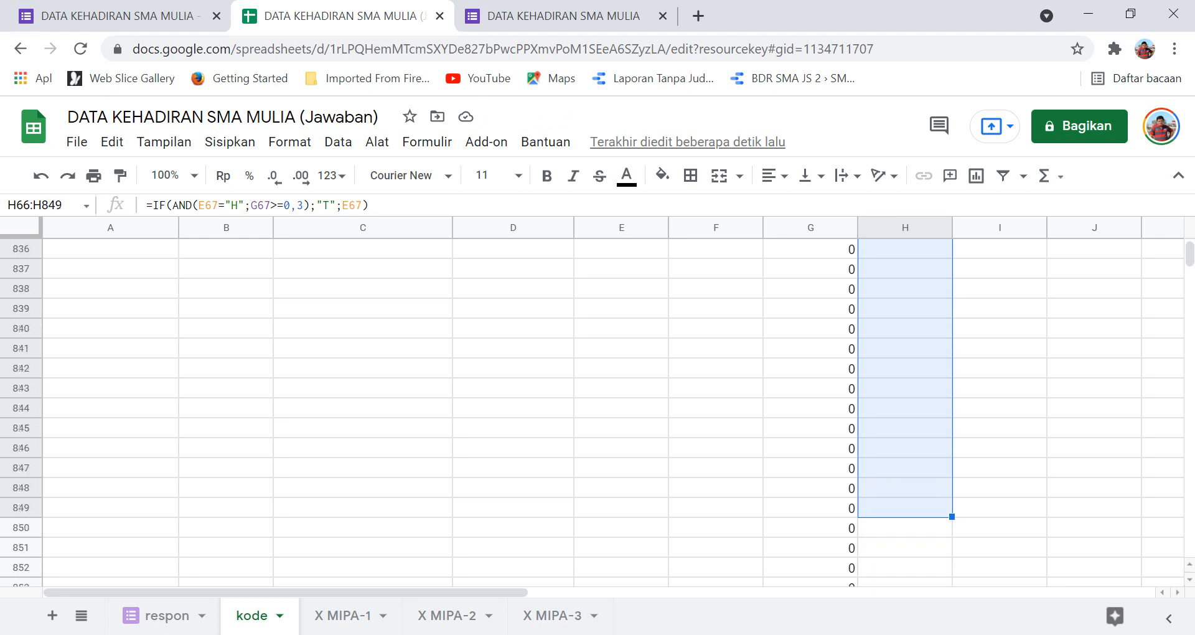
key(shift+Page_Down)
key(shift+Page_Down)
key(shift+Page_Down)
key(shift+Page_Down)
key(shift+Page_Down)
key(shift+Page_Down)
key(shift+Page_Down)
key(shift+Page_Down)
key(shift+Page_Down)
key(shift+Page_Down)
key(shift+Page_Down)
key(shift+Page_Down)
key(shift+Page_Down)
key(shift+Page_Down)
key(shift+Page_Down)
key(shift+Page_Down)
key(shift+Page_Down)
key(shift+Page_Down)
key(shift+Page_Down)
key(shift+Page_Down)
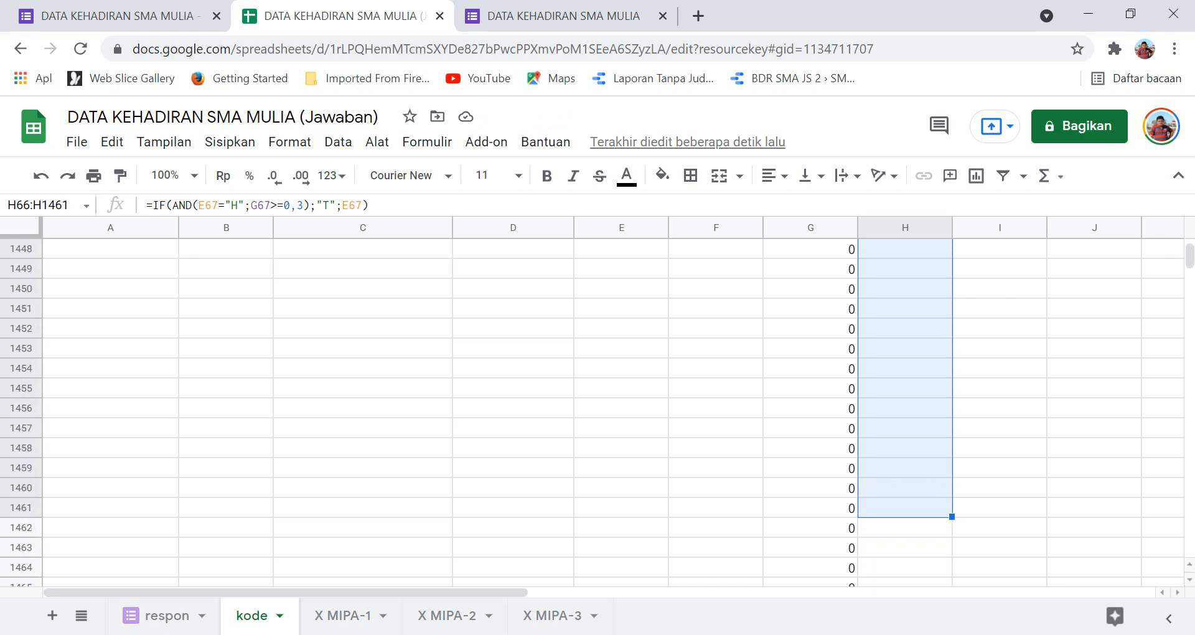
key(shift+Page_Down)
key(shift+Page_Down)
key(shift+Page_Down)
key(shift+Page_Down)
key(shift+Page_Down)
key(shift+Page_Down)
key(shift+Page_Down)
key(shift+Page_Down)
key(shift+Page_Down)
key(shift+Page_Down)
key(shift+Page_Down)
key(shift+Page_Down)
key(shift+Page_Down)
key(shift+Page_Down)
key(shift+Page_Down)
key(shift+Page_Down)
key(shift+Page_Down)
key(shift+Page_Down)
key(shift+Page_Down)
key(shift+Page_Down)
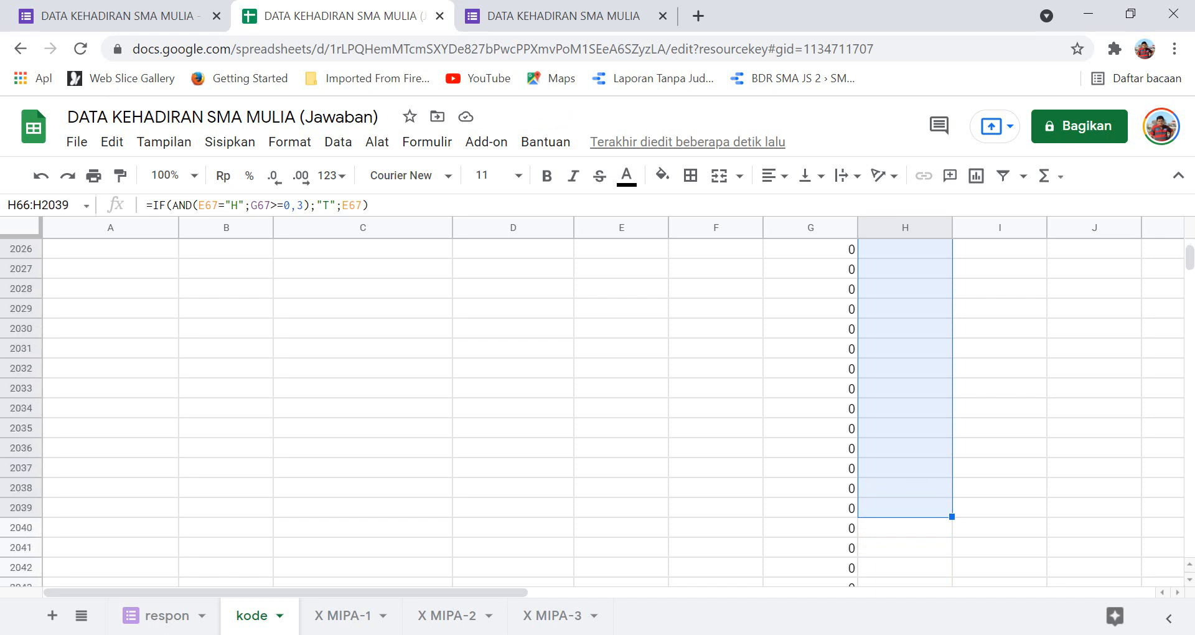
key(shift+Page_Down)
key(shift+Page_Down)
key(shift+Page_Down)
key(shift+Page_Down)
key(shift+Page_Down)
key(shift+Page_Down)
key(shift+Page_Down)
key(shift+Page_Down)
key(shift+Page_Down)
key(shift+Page_Down)
key(shift+Page_Down)
key(shift+Page_Down)
key(shift+Page_Down)
key(shift+Page_Down)
key(shift+Page_Down)
key(shift+Page_Down)
key(shift+Page_Down)
key(shift+Page_Down)
key(shift+Page_Down)
key(shift+Page_Down)
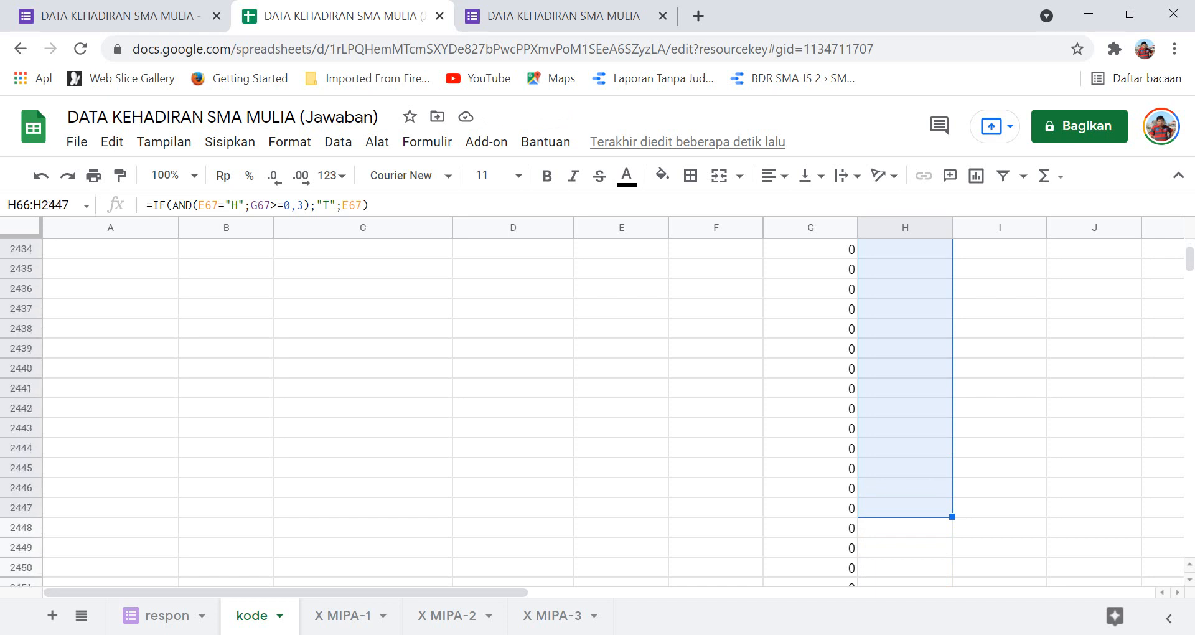
key(shift+Page_Down)
key(shift+Page_Down)
key(shift+Page_Down)
key(shift+Page_Down)
key(shift+Page_Down)
key(shift+Page_Down)
key(shift+Page_Down)
key(shift+Page_Down)
key(shift+Page_Down)
key(shift+Page_Down)
key(shift+Page_Down)
key(shift+Page_Down)
key(shift+Page_Down)
key(shift+Page_Down)
key(shift+Page_Down)
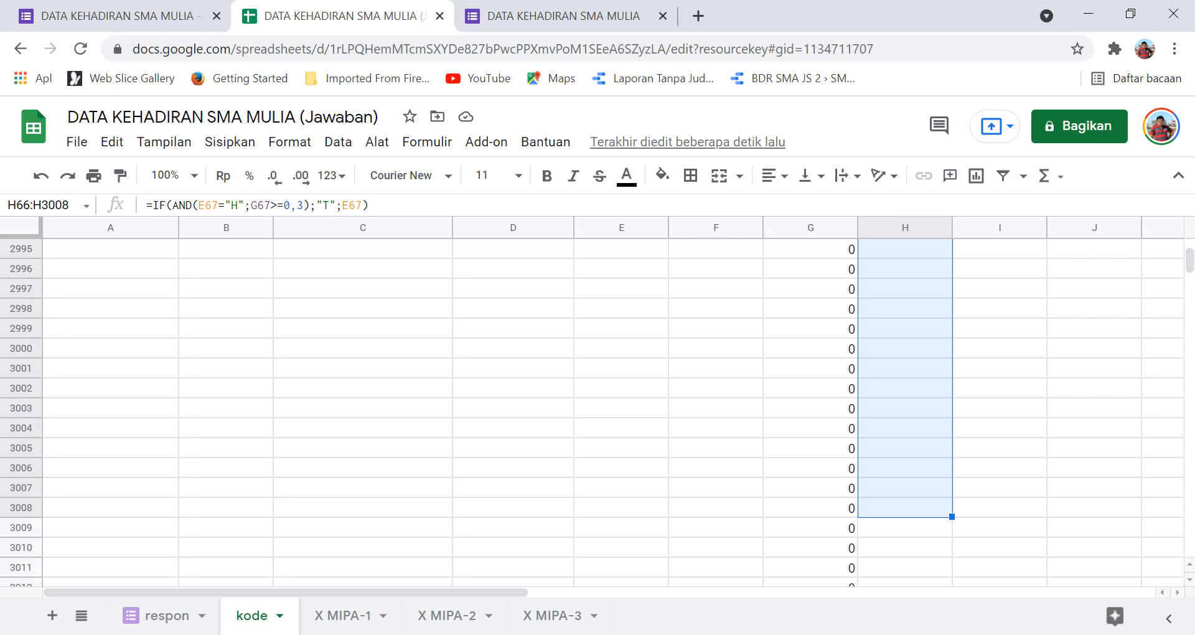
key(ctrl+v)
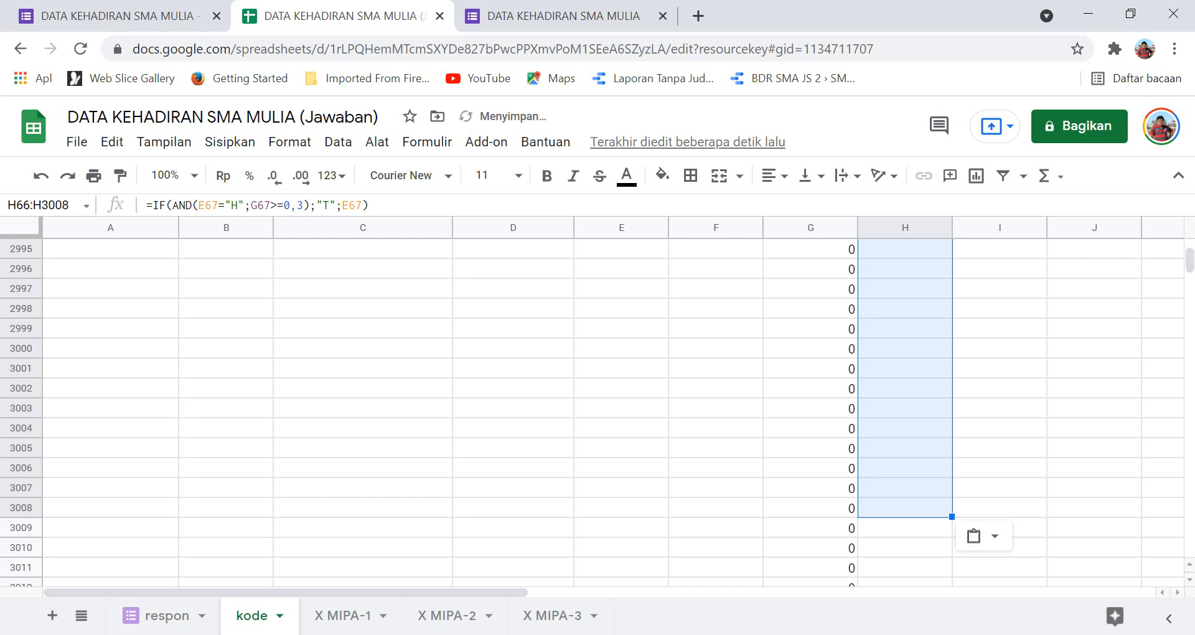
click(905, 389)
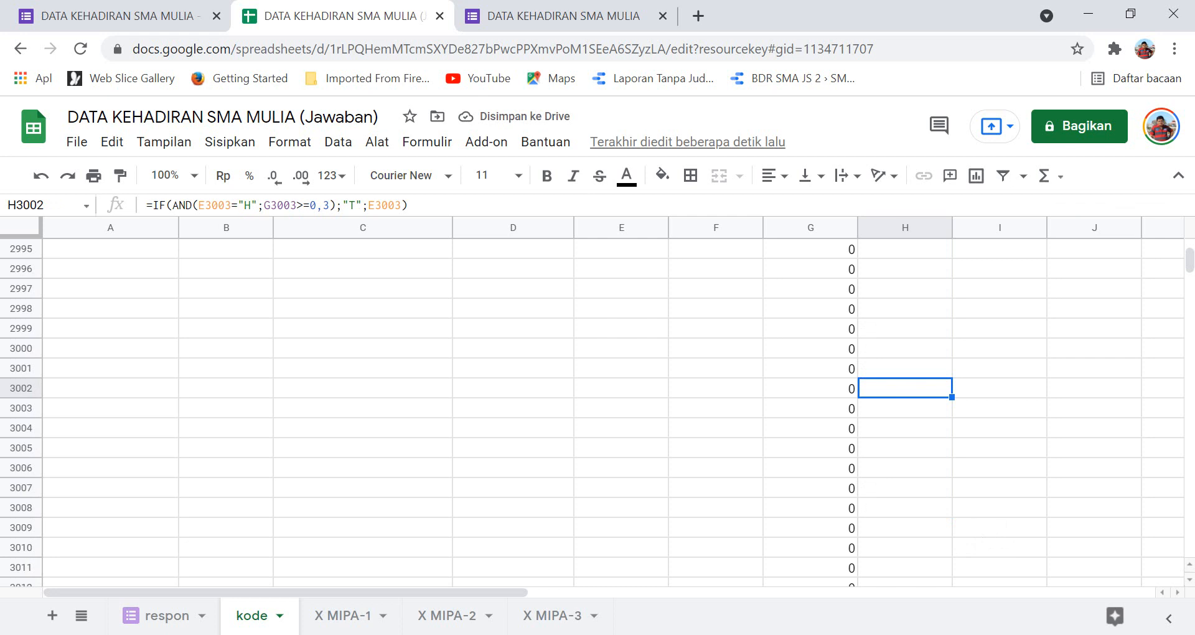
scroll(597, 405, up, 20)
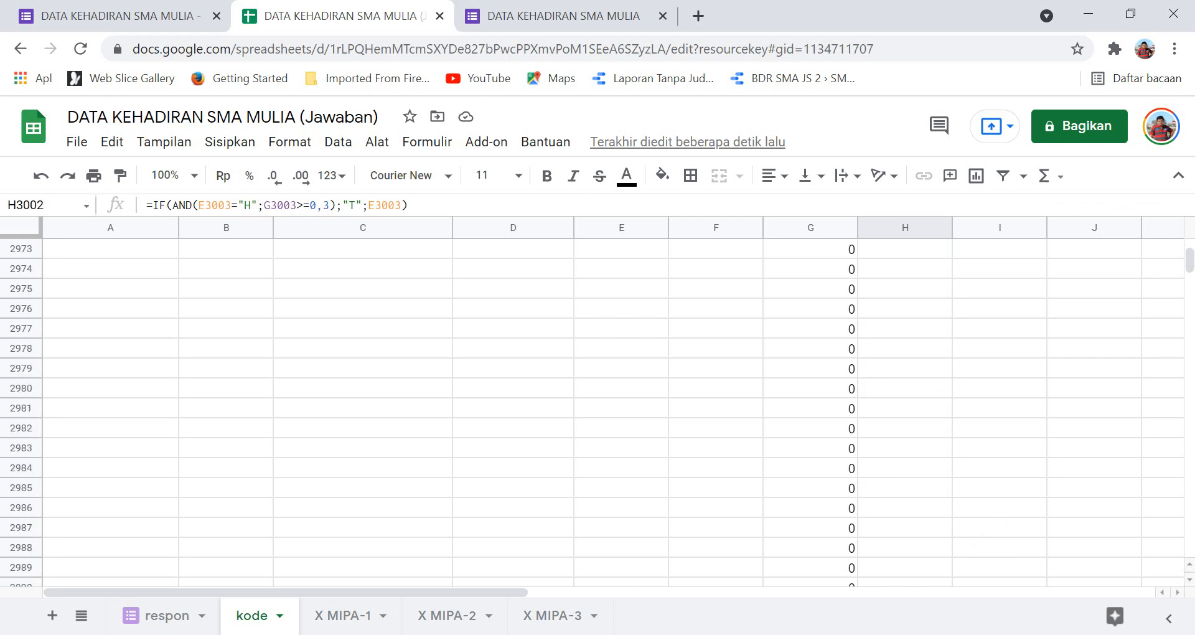
scroll(597, 404, up, 20)
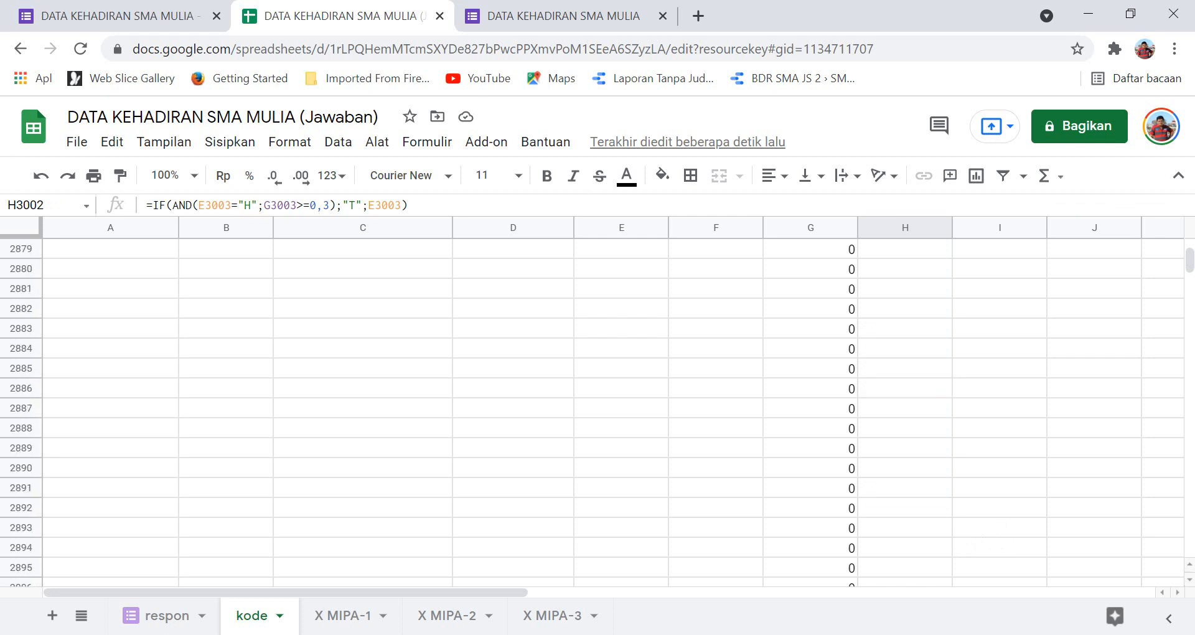
scroll(598, 405, up, 5)
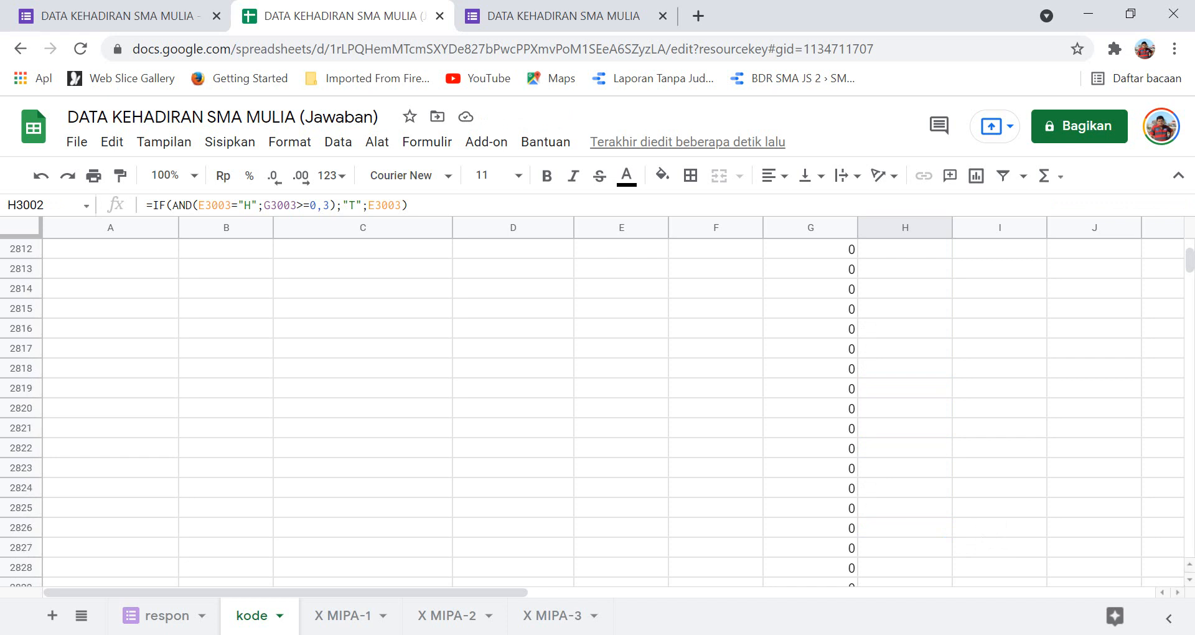
drag(1190, 261, 1190, 249)
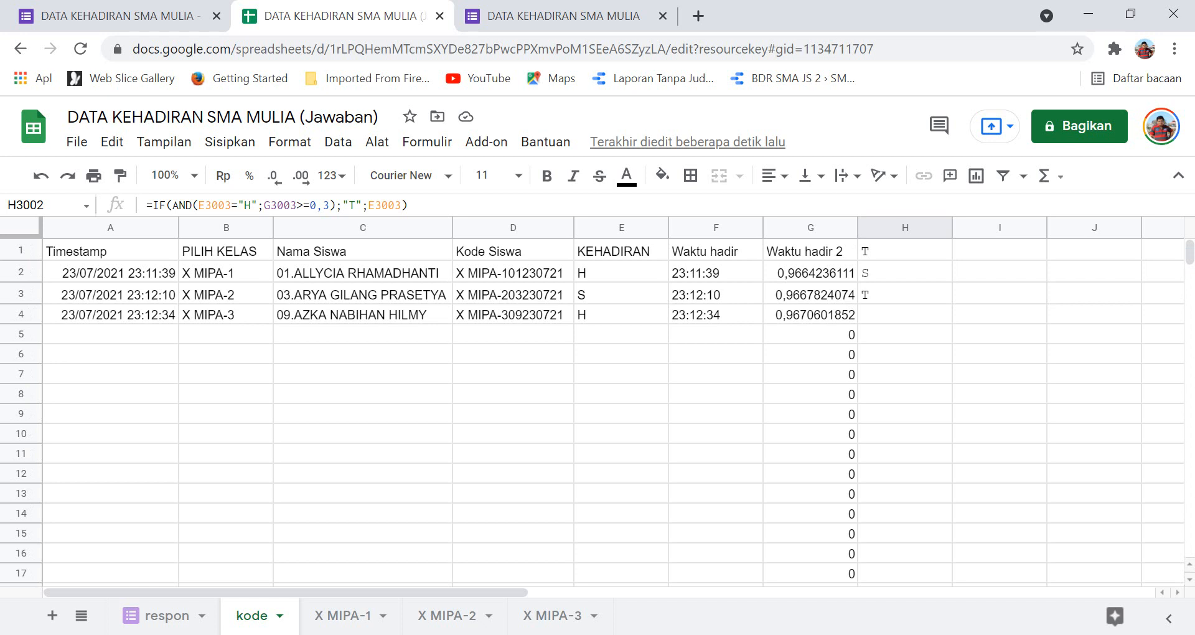
click(905, 433)
click(905, 314)
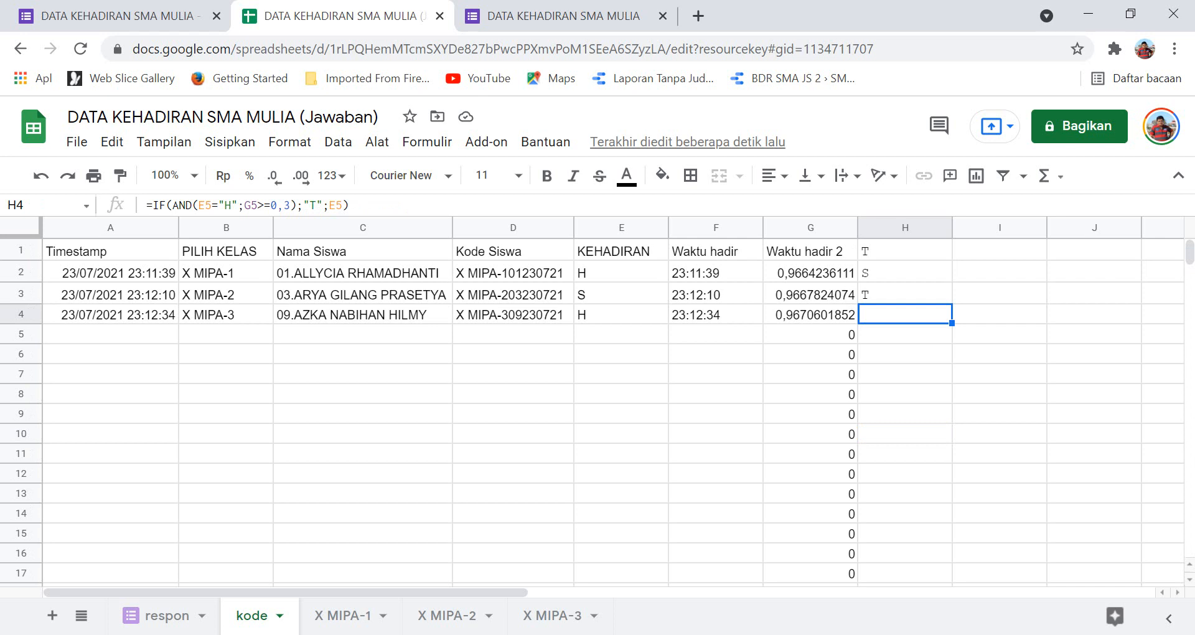
click(905, 374)
click(905, 314)
click(905, 294)
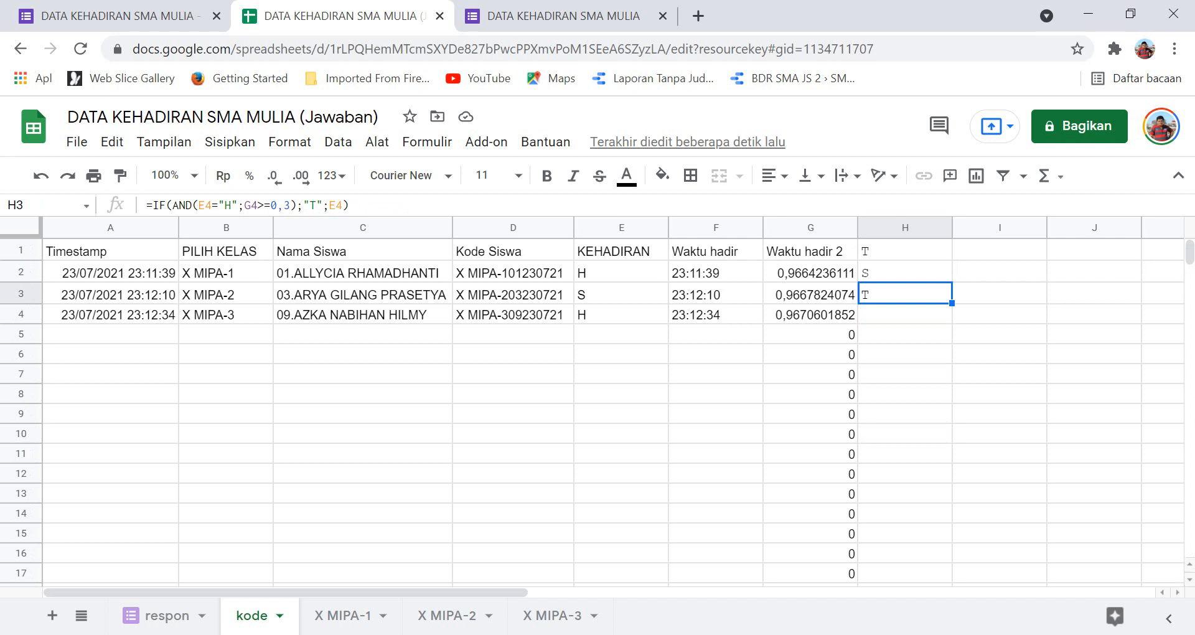
click(905, 314)
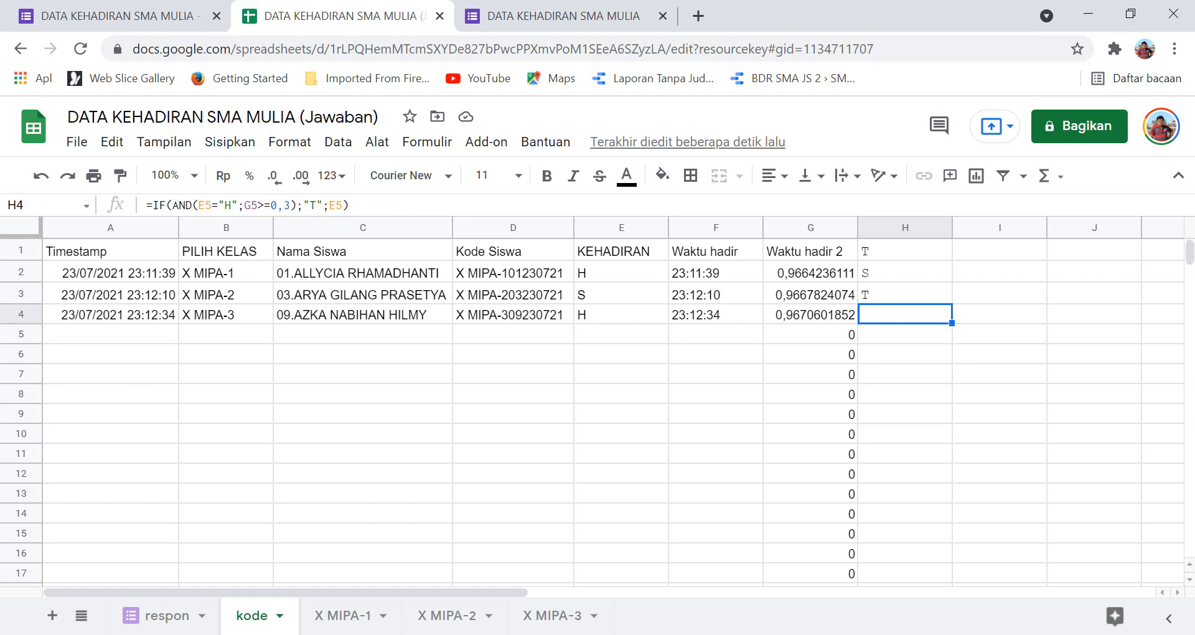
click(905, 251)
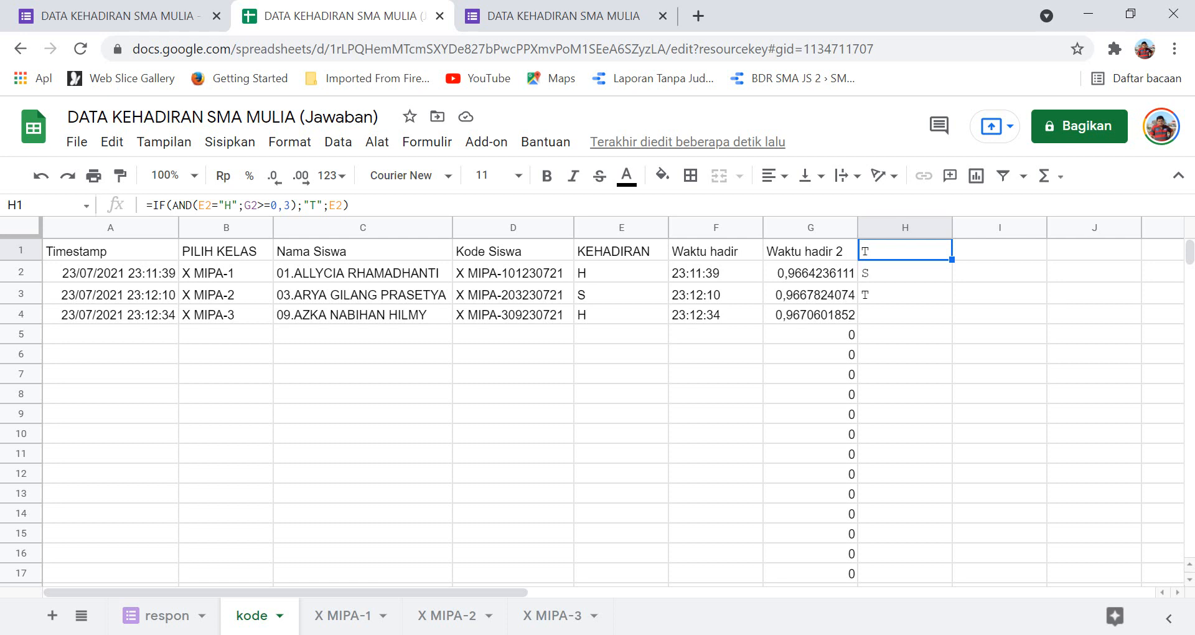
Clear the old formulas from the top of column H and enter the header 'Ket hadir' in H1.
key(shift+Down)
key(shift+Down)
key(shift+Down)
key(shift+Down)
key(shift+Down)
key(shift+Down)
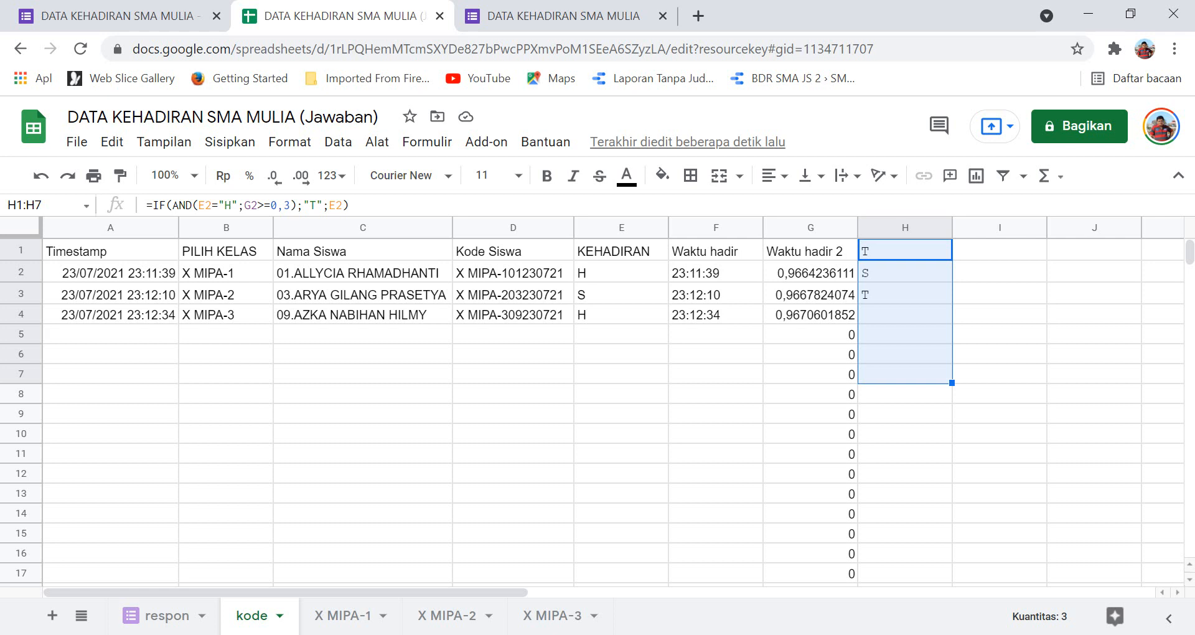
key(ctrl+z)
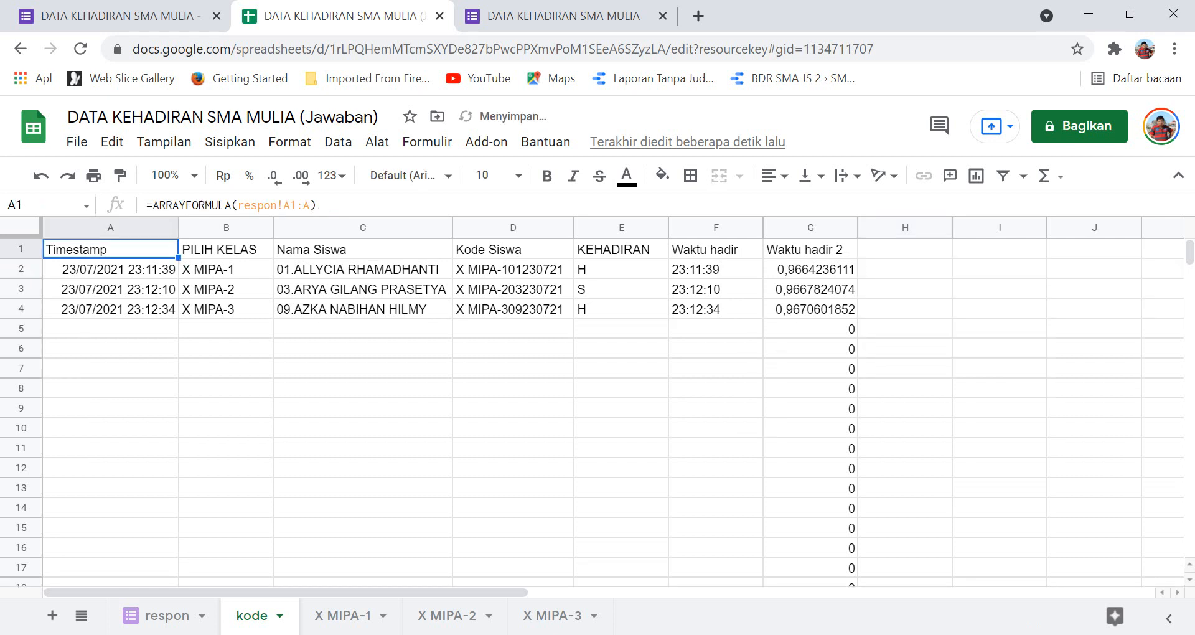
click(905, 250)
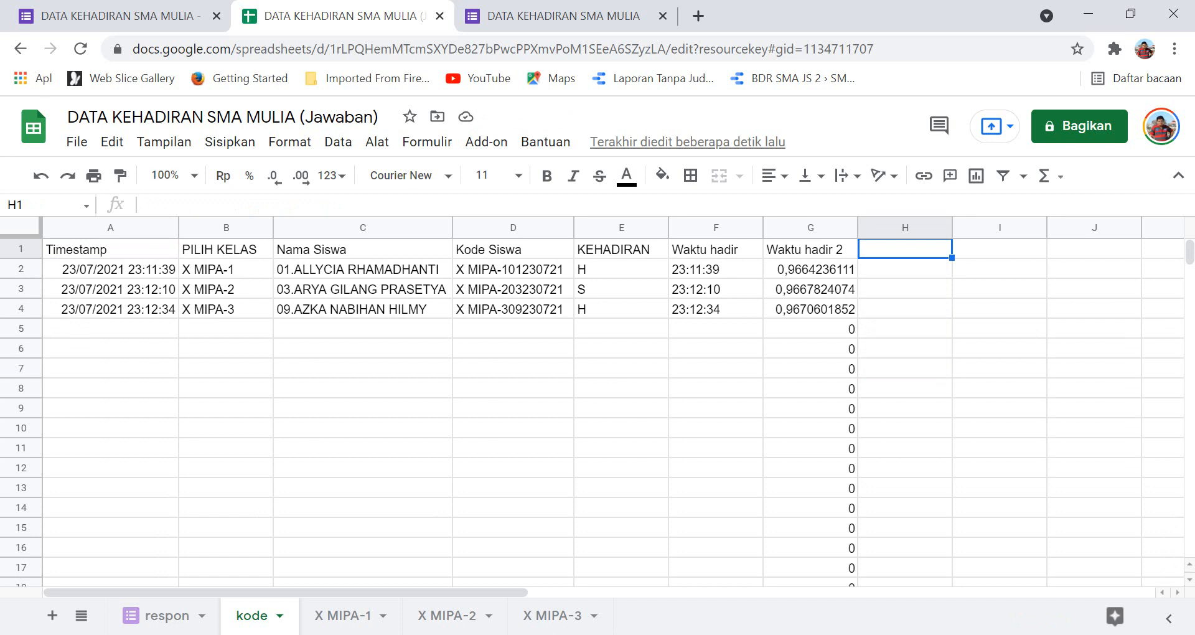
text(Ket hadir)
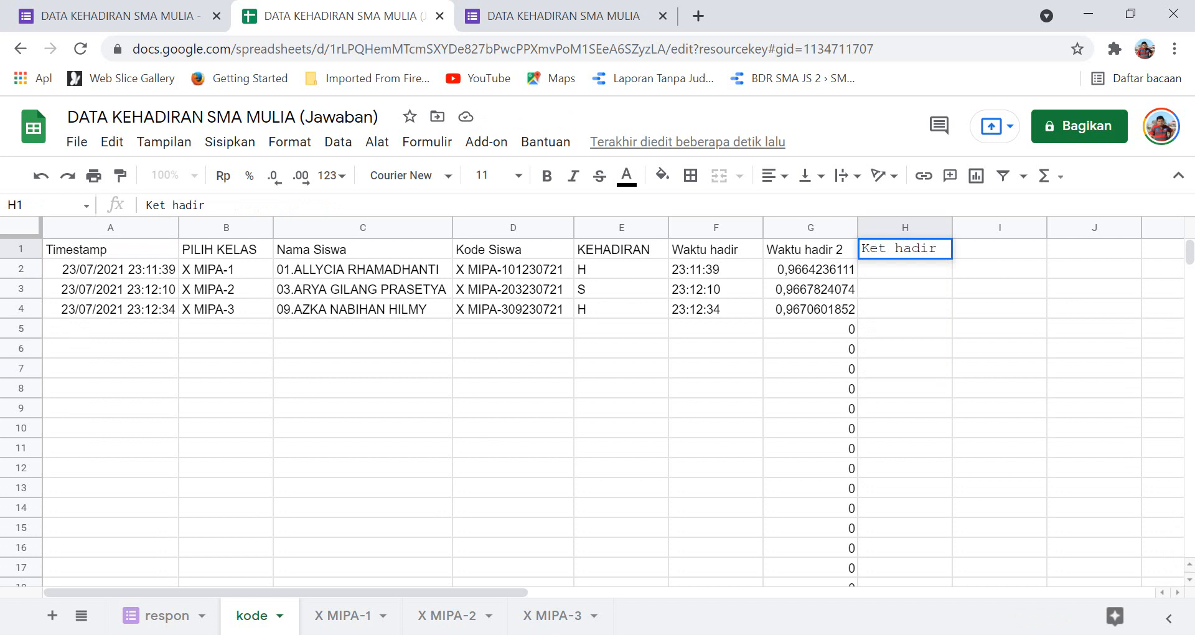
key(Return)
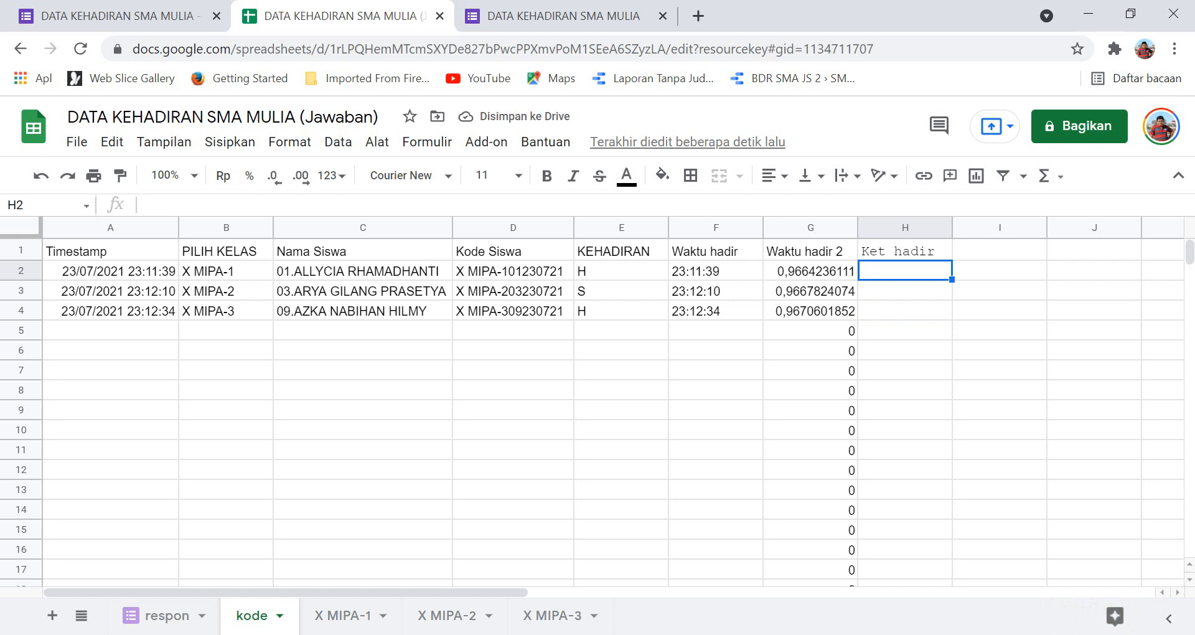
key(alt+Tab)
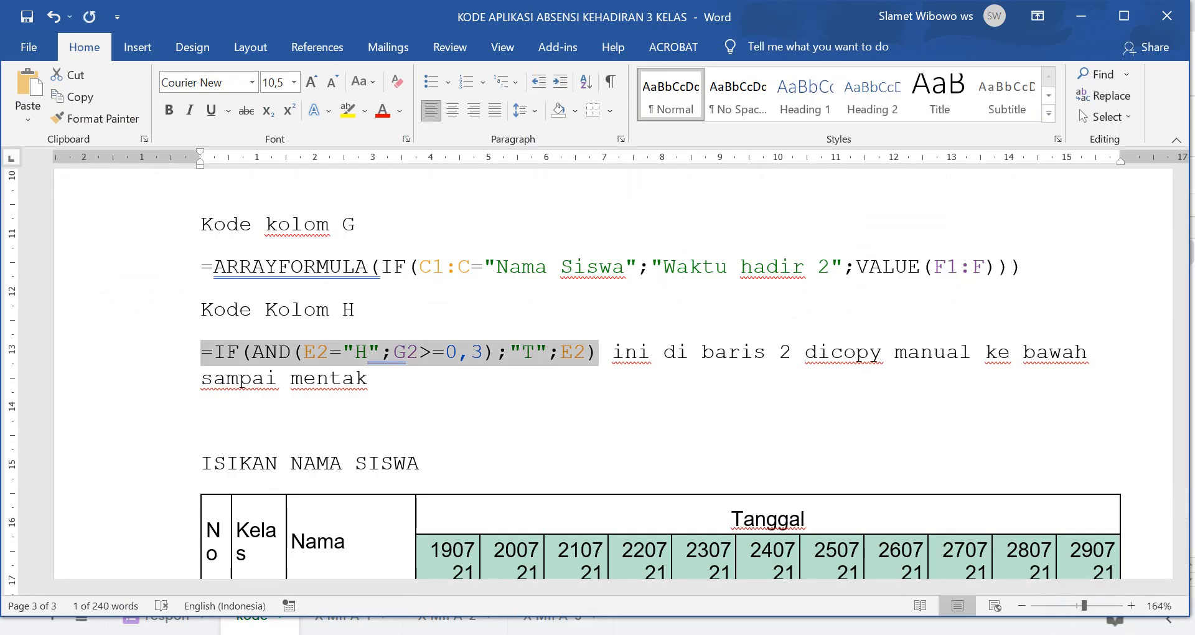
key(alt+Tab)
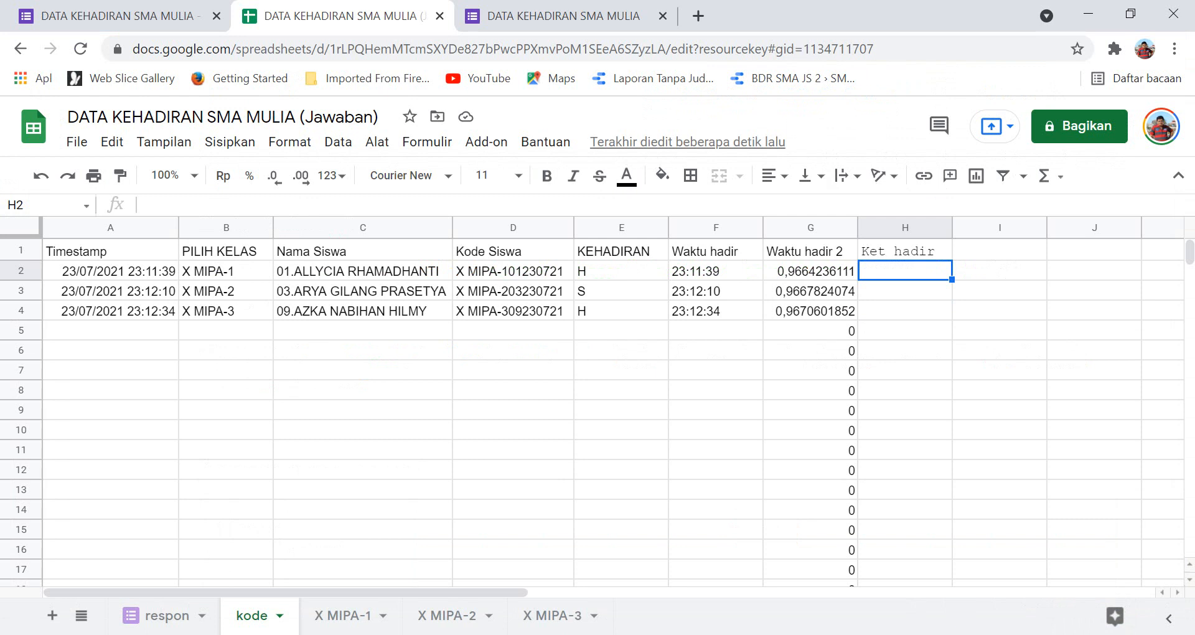
Paste the attendance-status formula into H2 of the kode sheet and copy it.
click(905, 311)
click(905, 270)
text(=IF(AND(E2="H";G2>=0,3);"T";E2))
drag(905, 333, 905, 350)
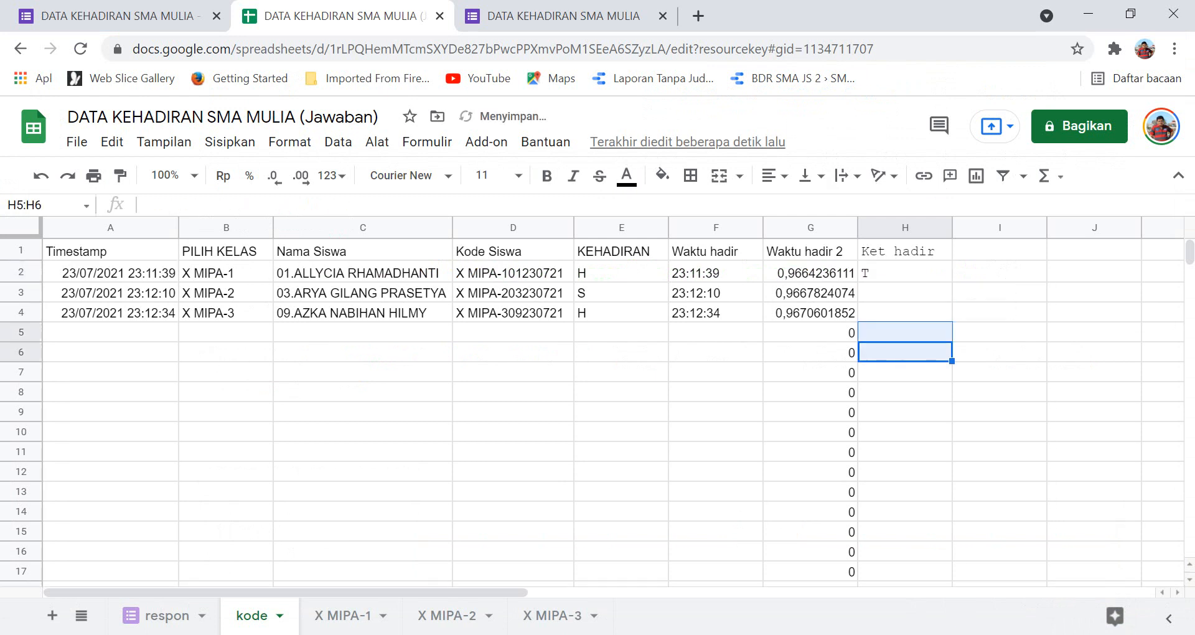
click(905, 272)
key(ctrl+c)
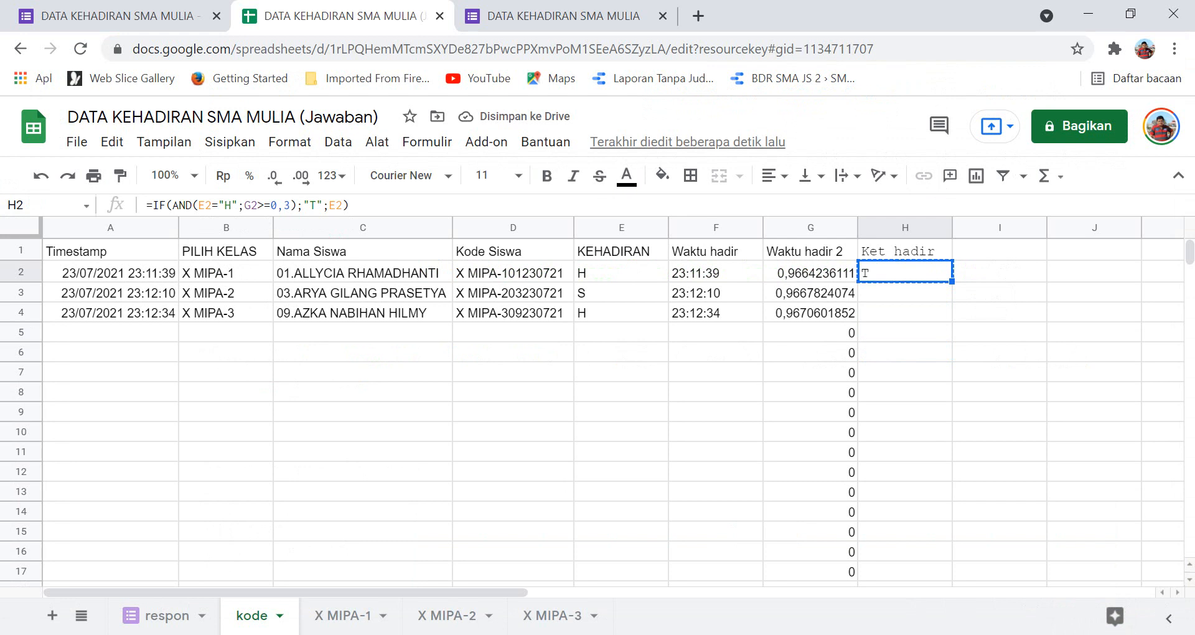
Fill the H2 status formula down column H from H3 through H1947.
click(905, 292)
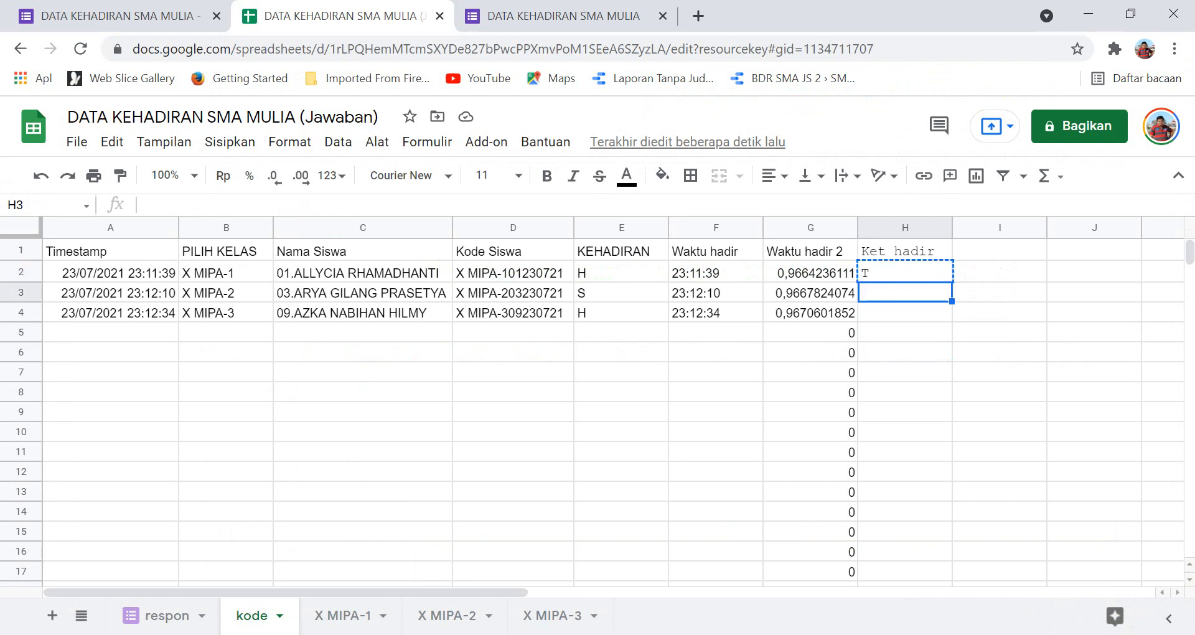
key(shift+Down)
key(shift+Down)
key(shift+Down)
key(shift+Down)
key(shift+Down)
key(shift+Down)
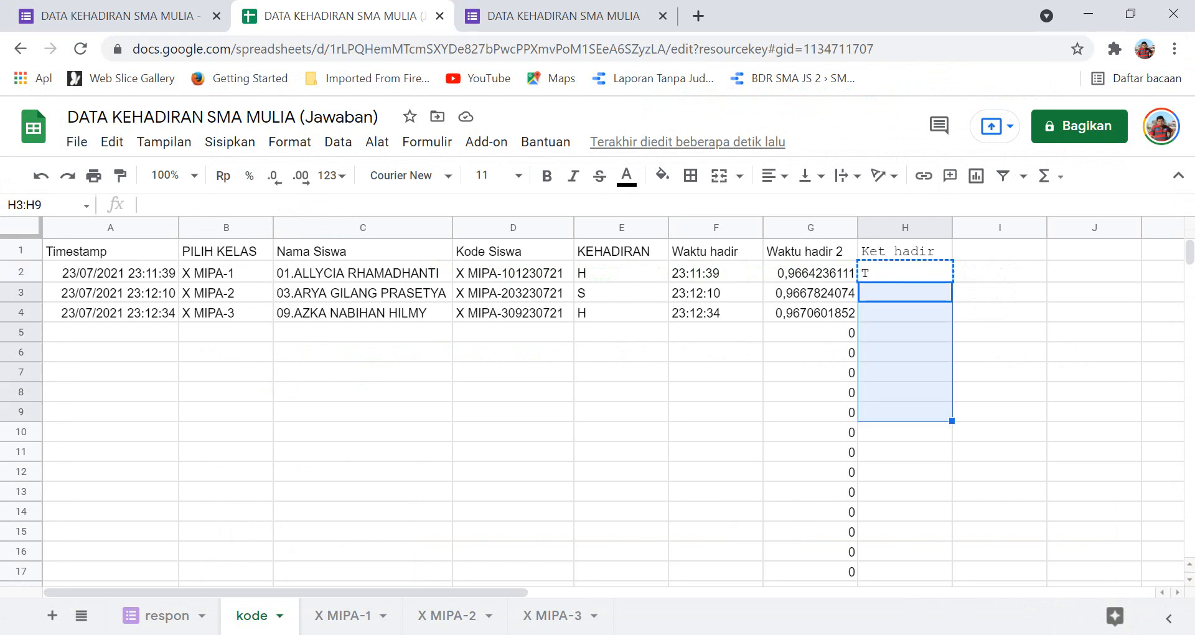
key(shift+Page_Down)
key(shift+Page_Down)
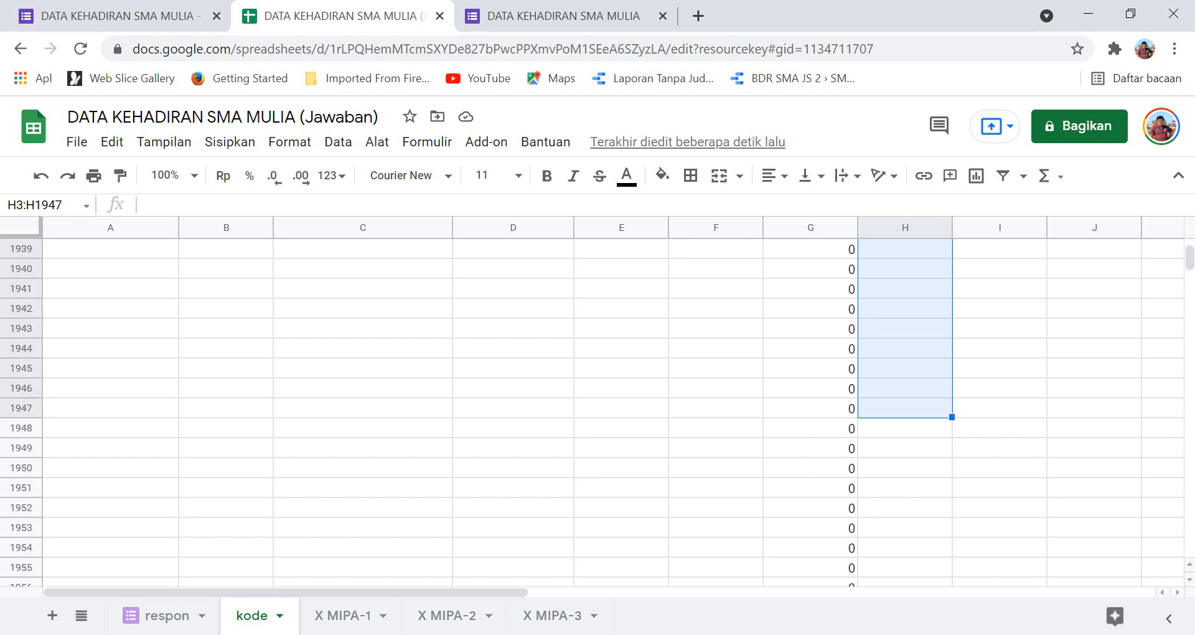
key(ctrl+v)
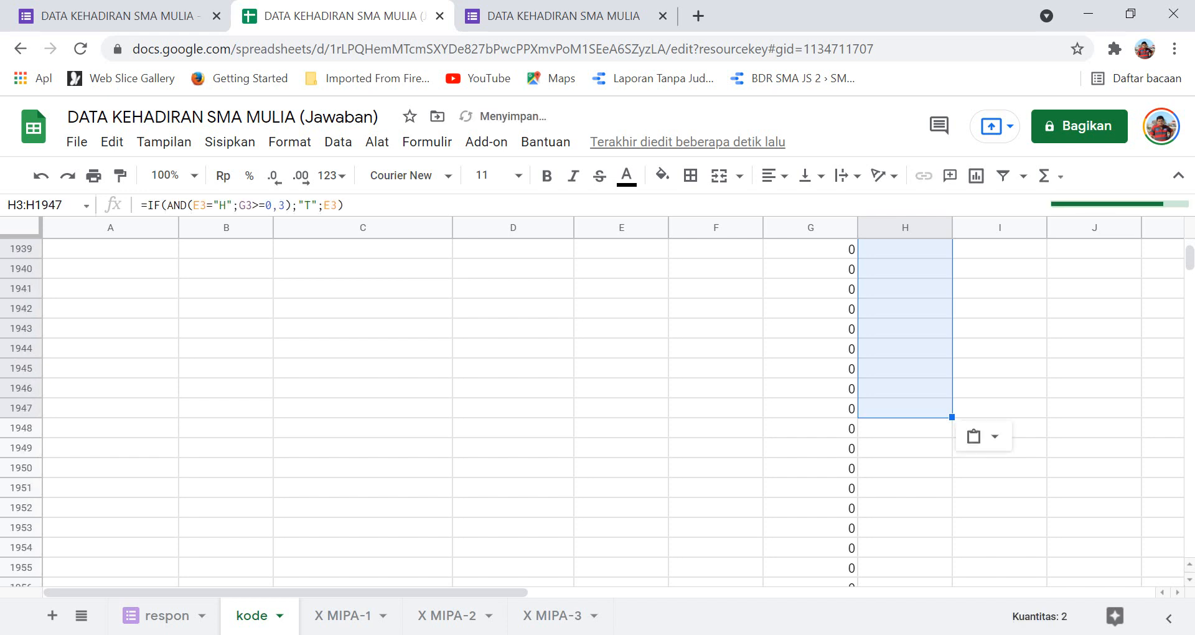
click(905, 408)
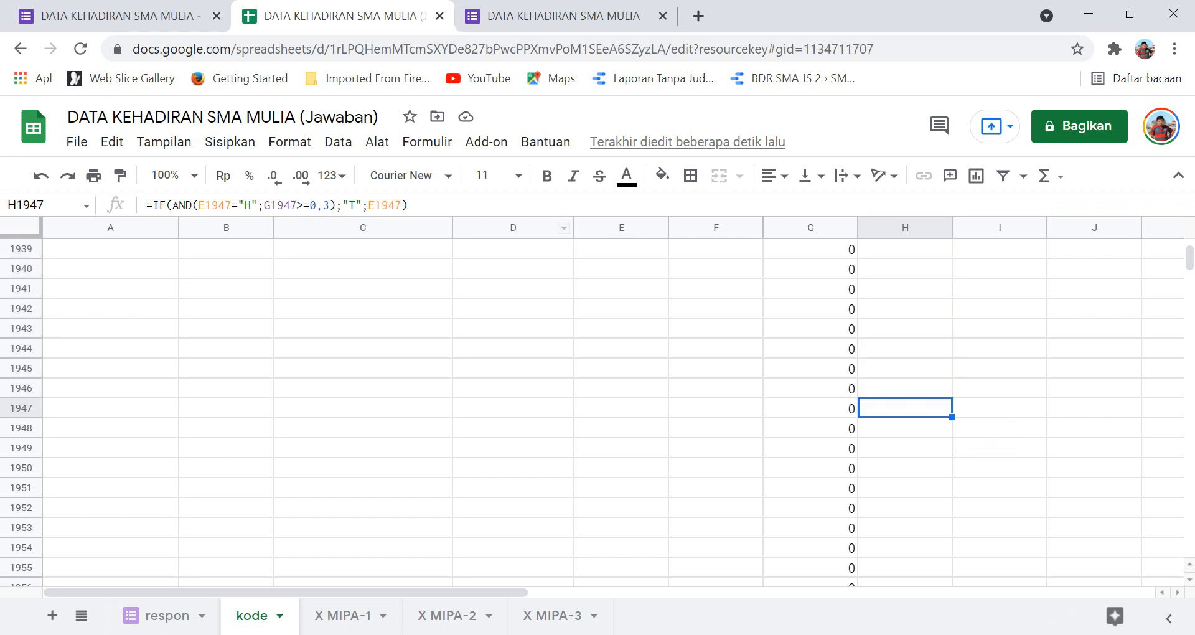
drag(1189, 258, 1189, 244)
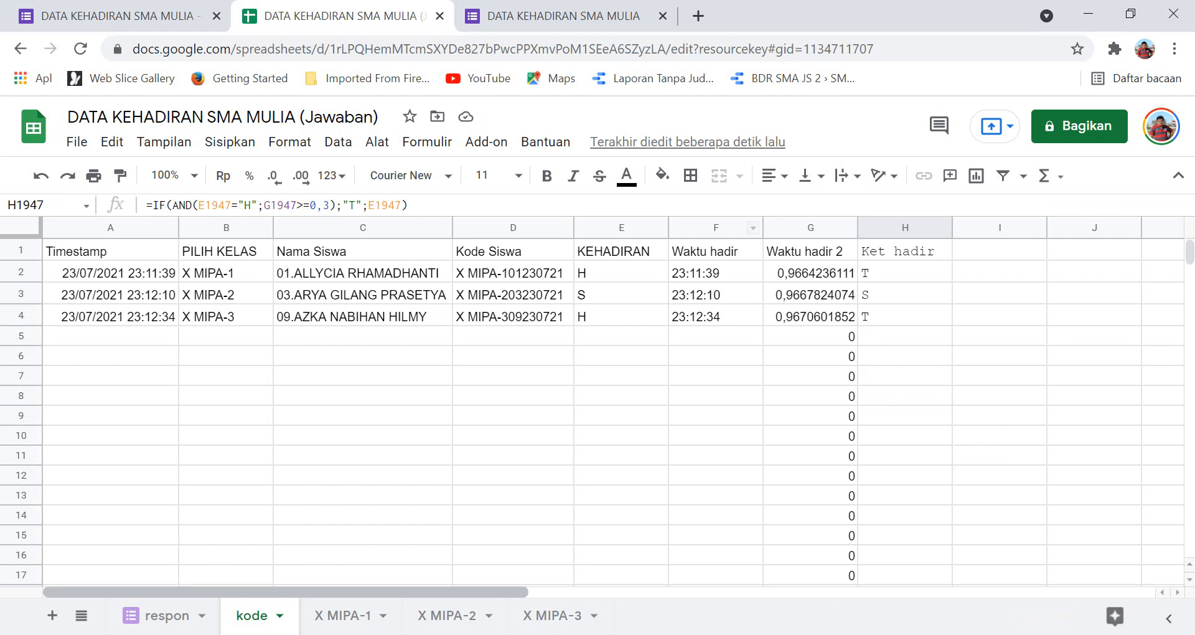
Open the empty X MIPA-1 sheet, then switch to the DATA EXCEL workbook.
click(343, 616)
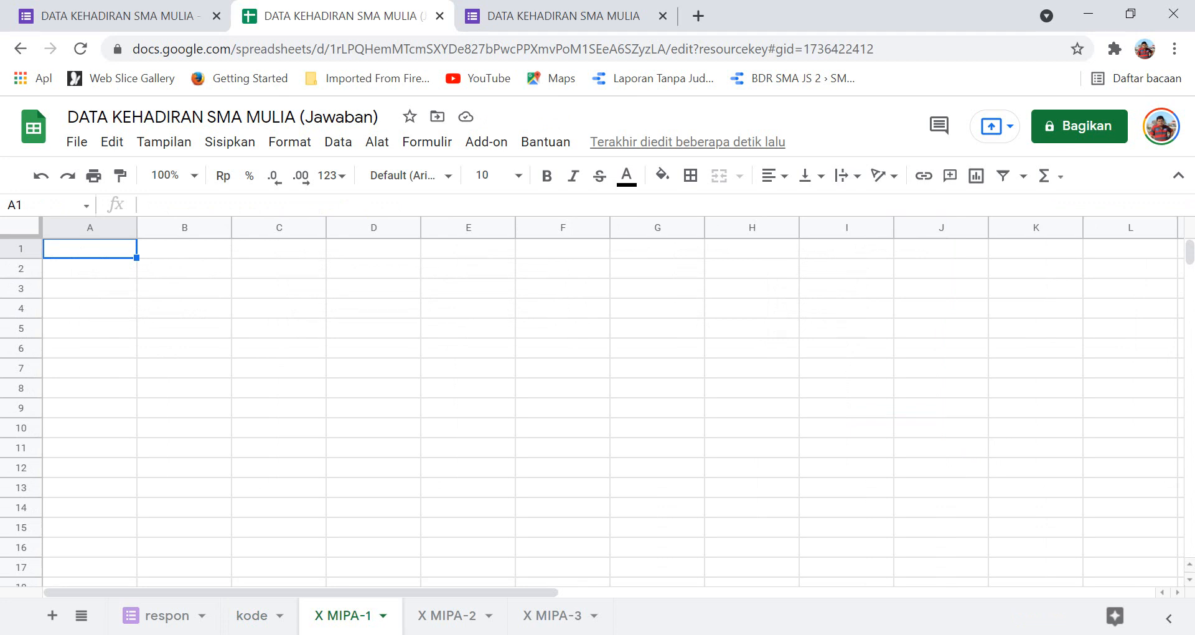
key(alt+Tab)
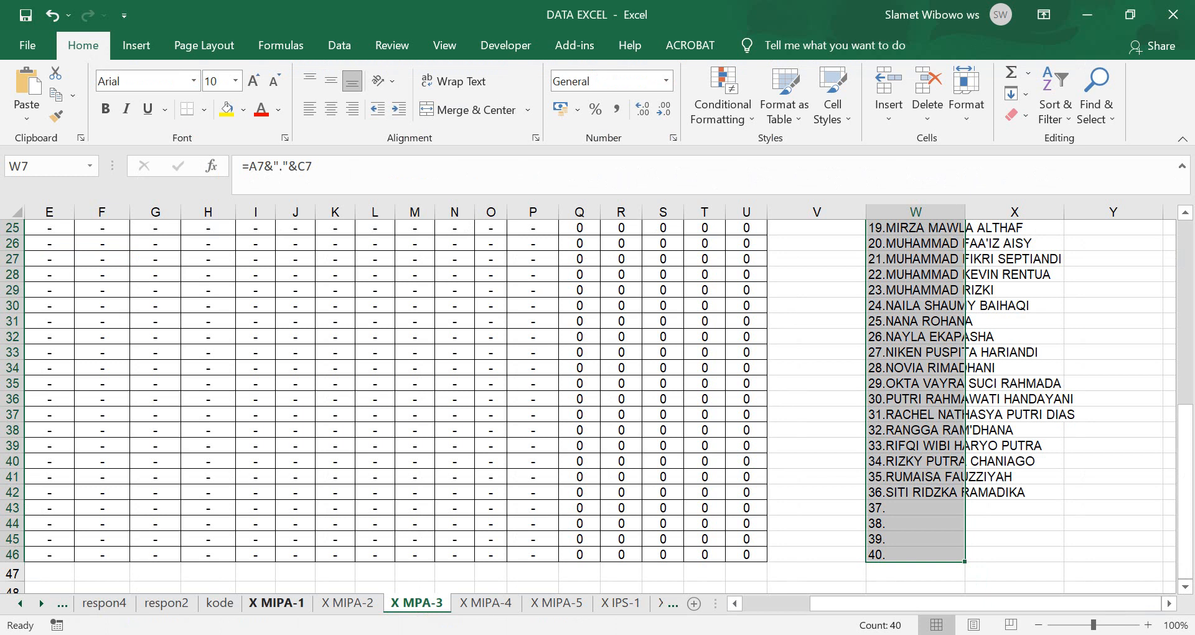
Copy Excel's X MIPA-1 attendance grid A1:U53 and return to Google Sheets.
click(277, 602)
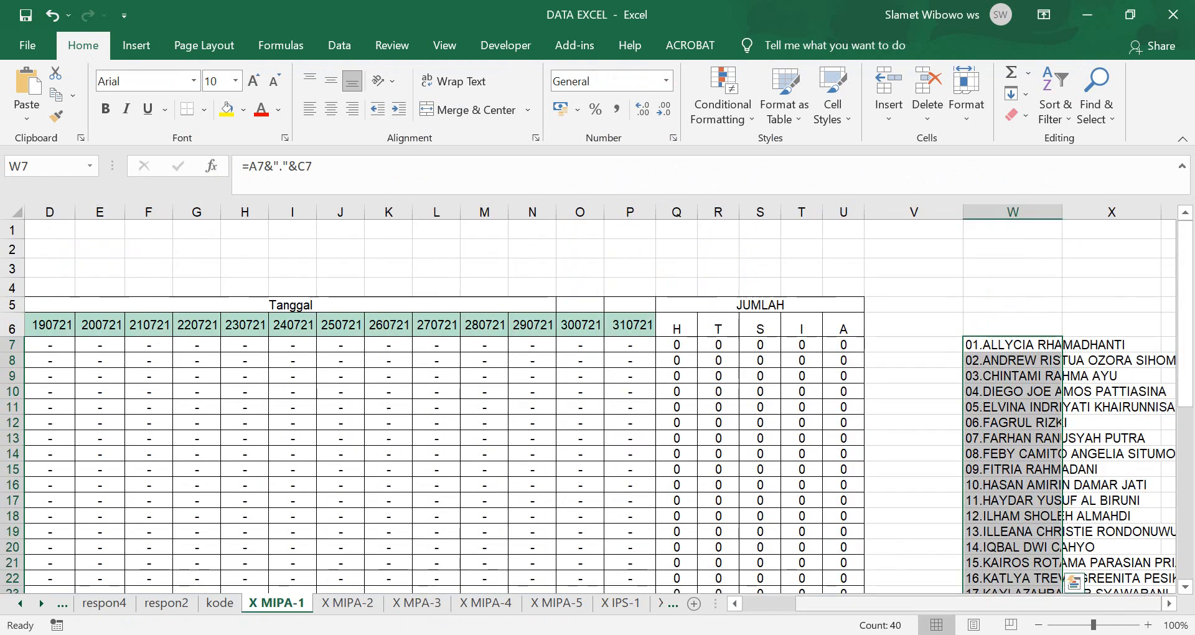
scroll(598, 405, left, 3)
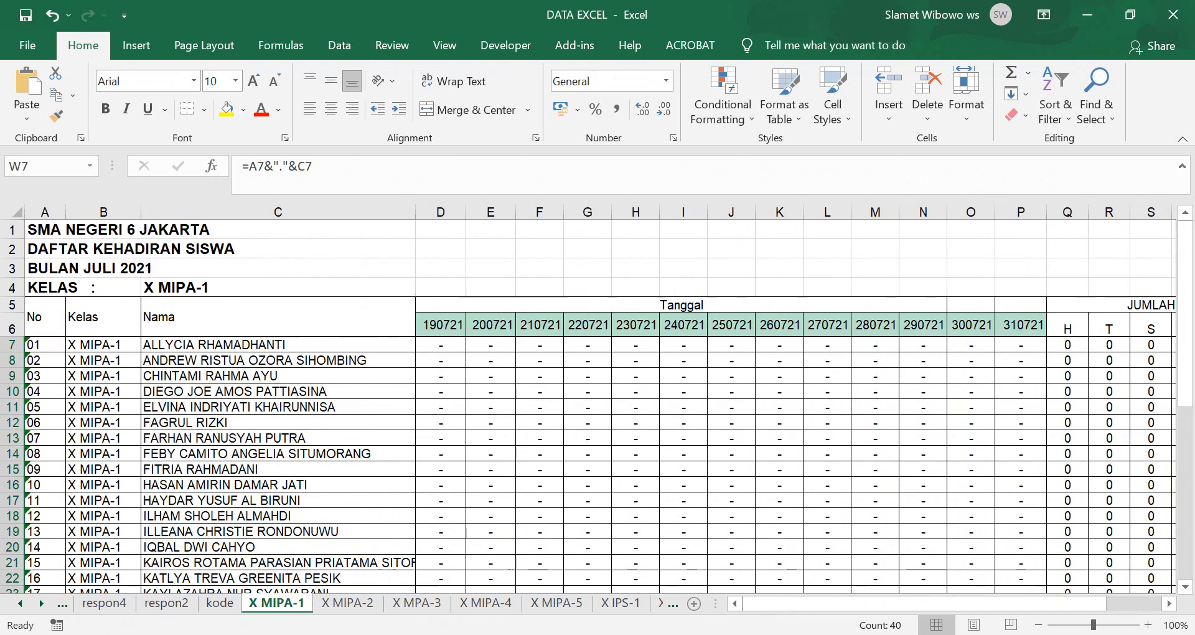
drag(45, 230, 863, 567)
scroll(862, 568, down, 11)
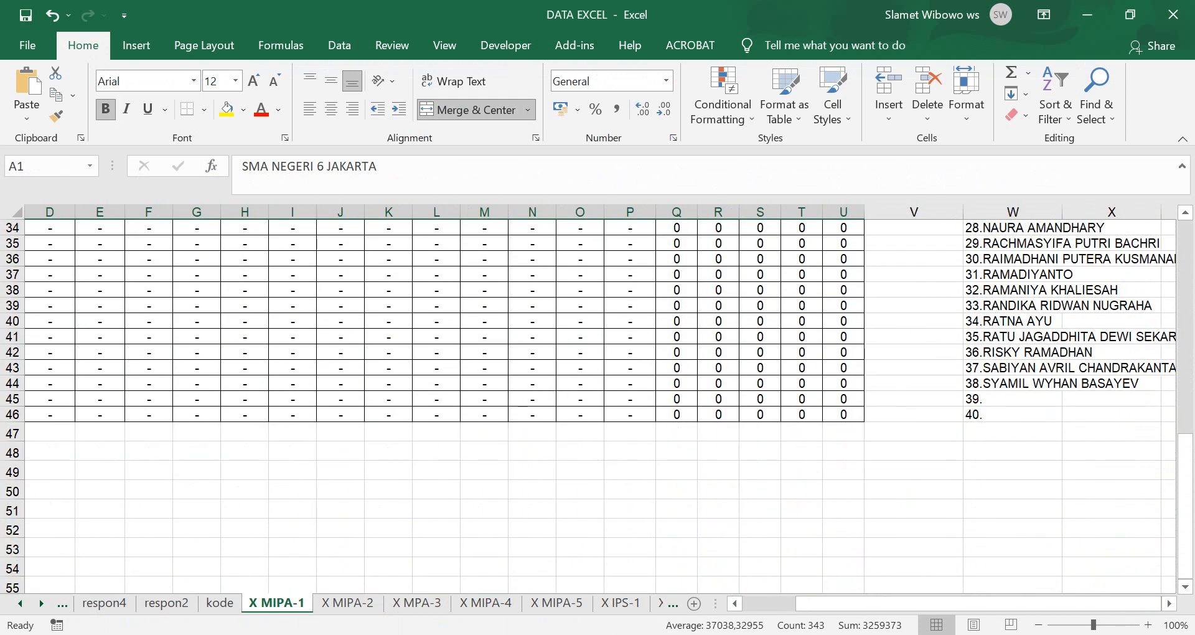
shift+click(859, 551)
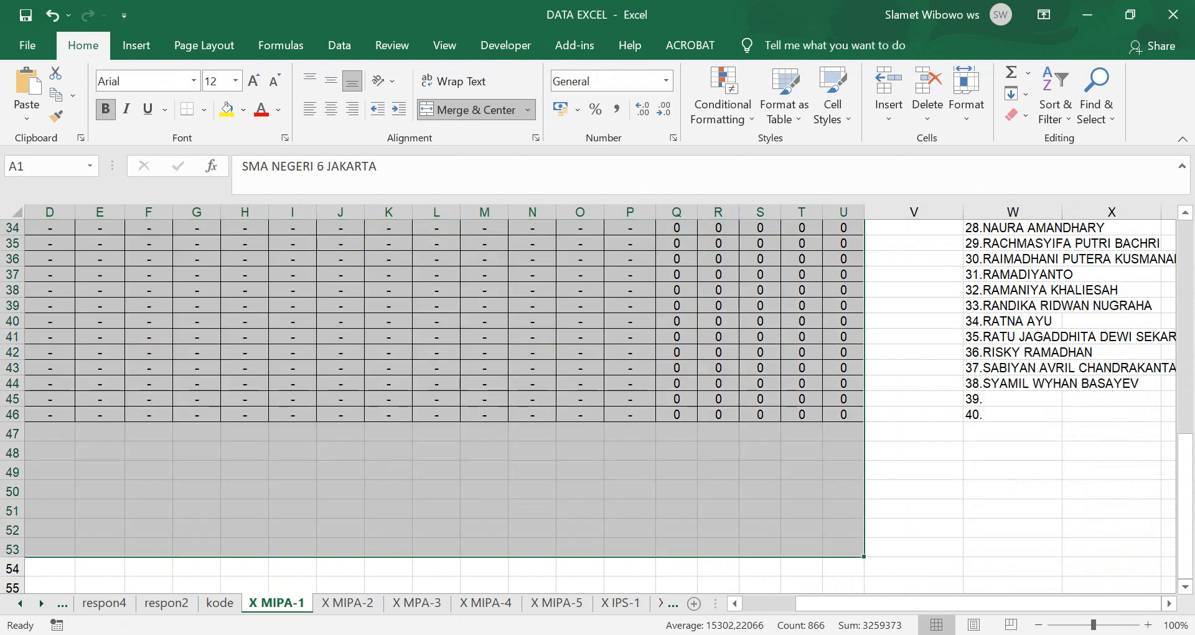
key(ctrl+c)
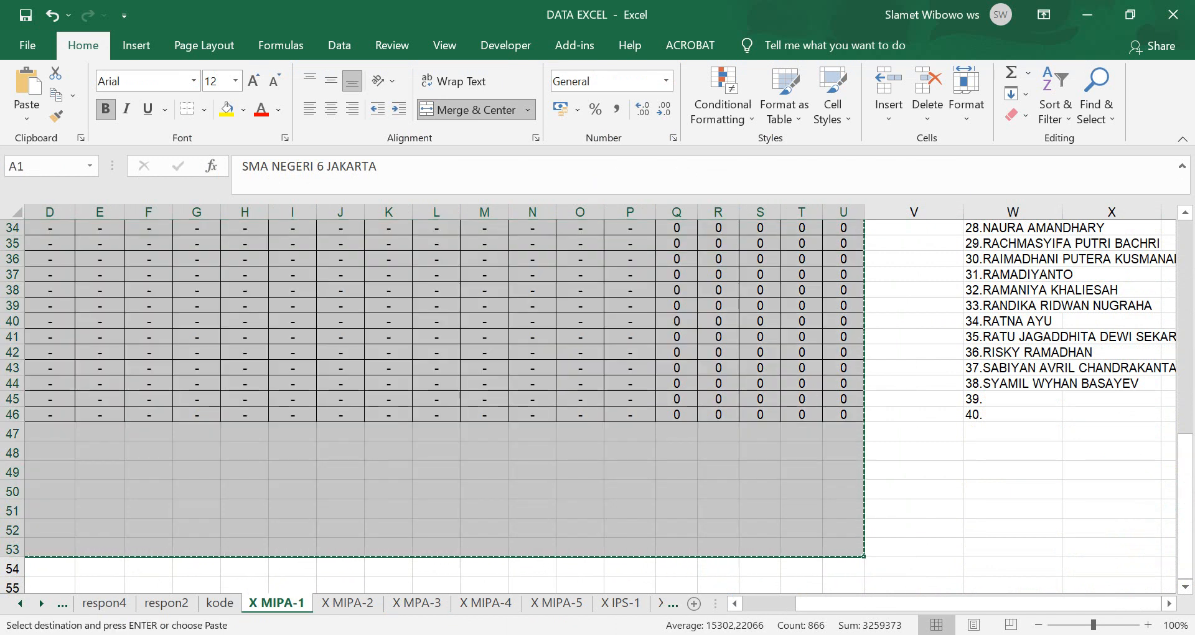
key(alt+Tab)
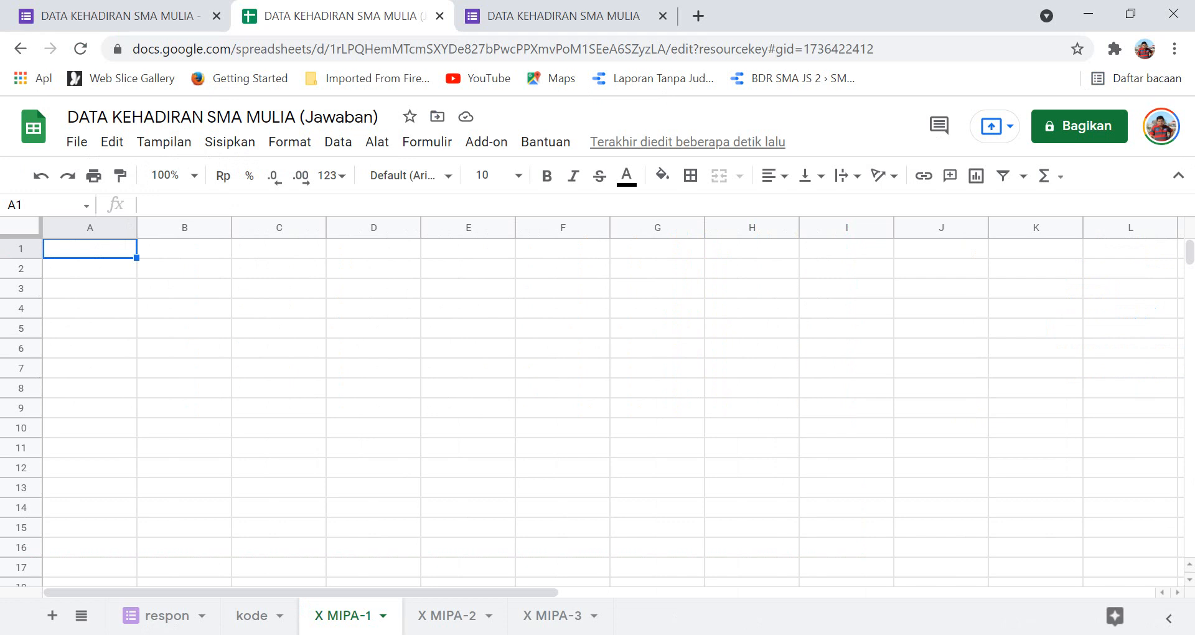
Paste the attendance grid into X MIPA-1 at A1 and narrow the No column.
key(ctrl+v)
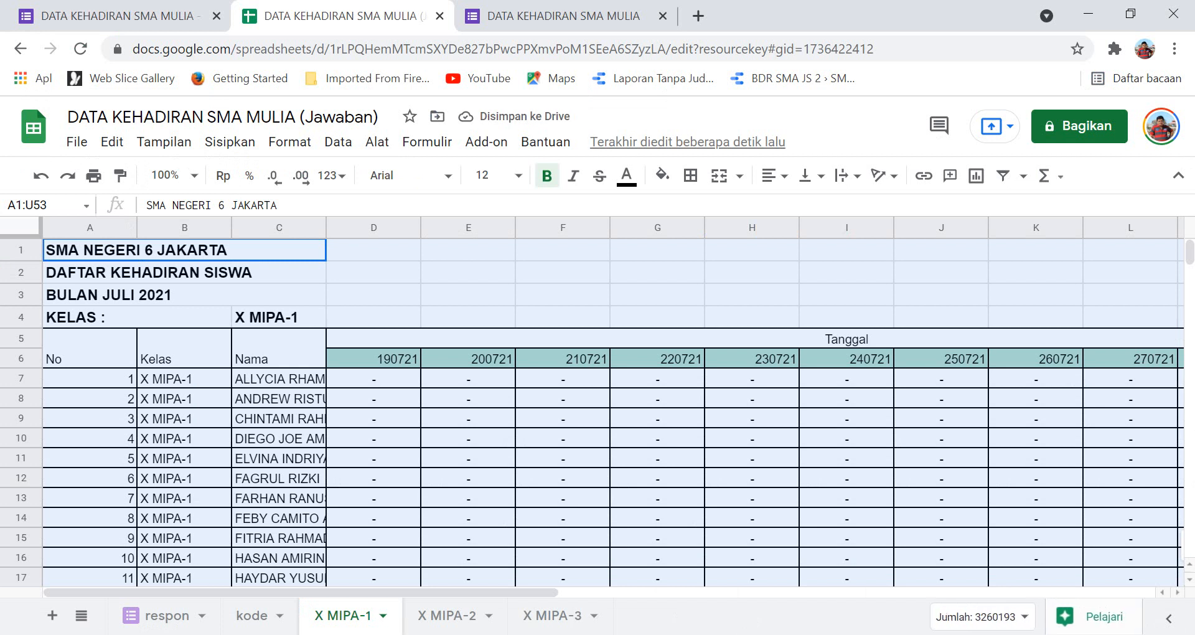
drag(135, 227, 87, 228)
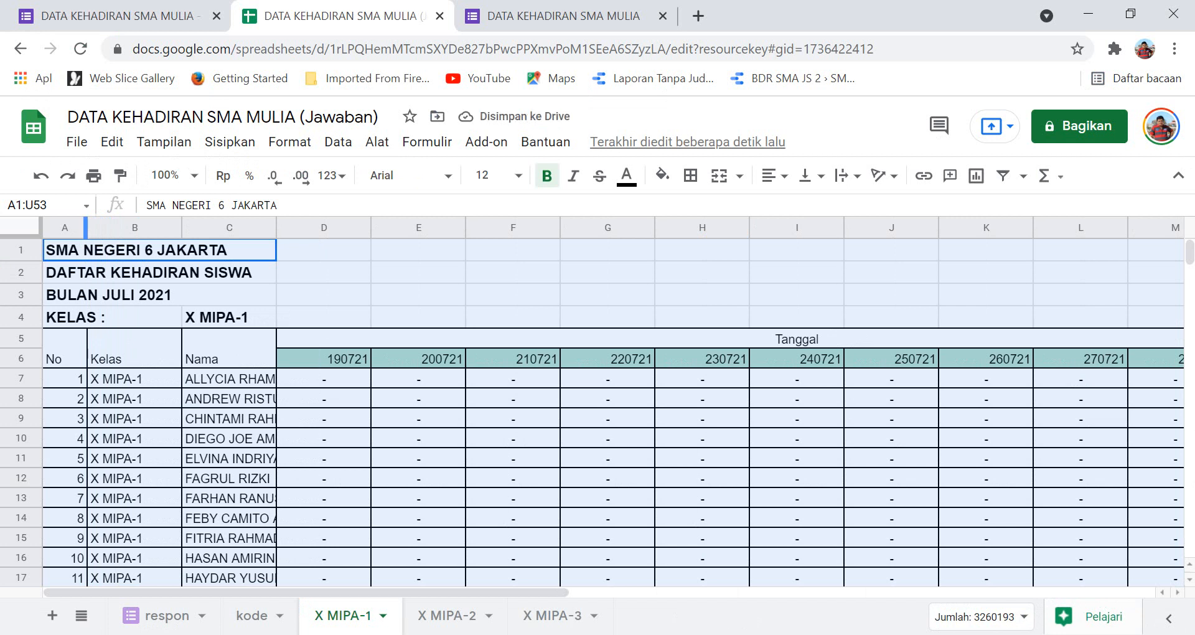
drag(85, 227, 74, 228)
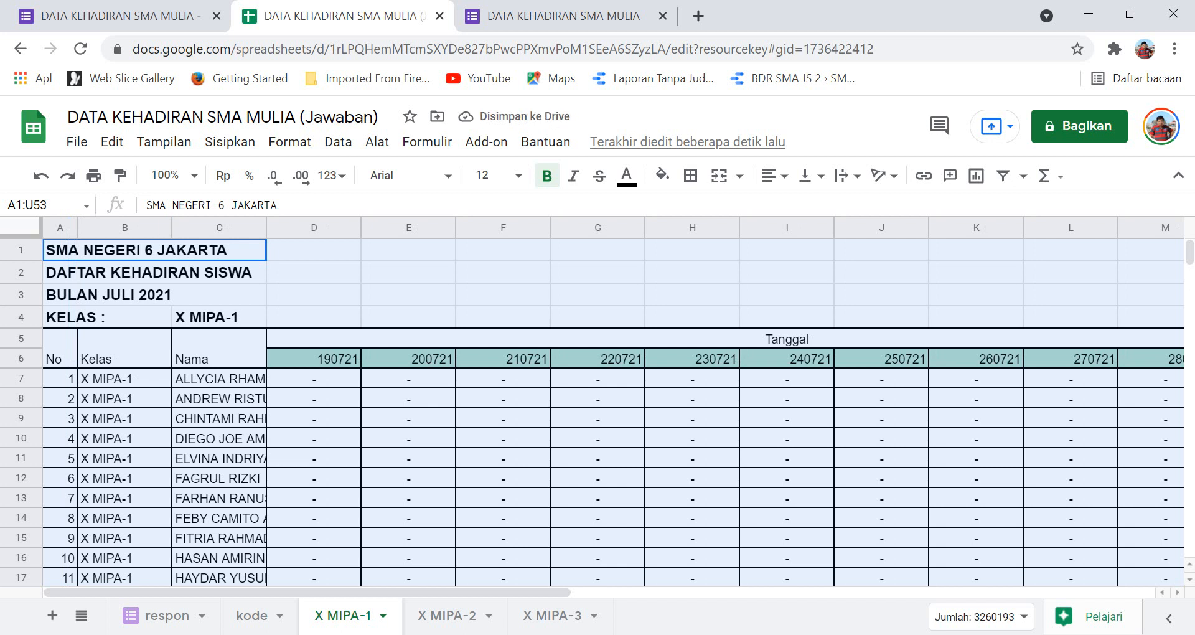
Enter '01 and '02 in A7:A8 and fill the two-digit numbering down to A46.
click(60, 379)
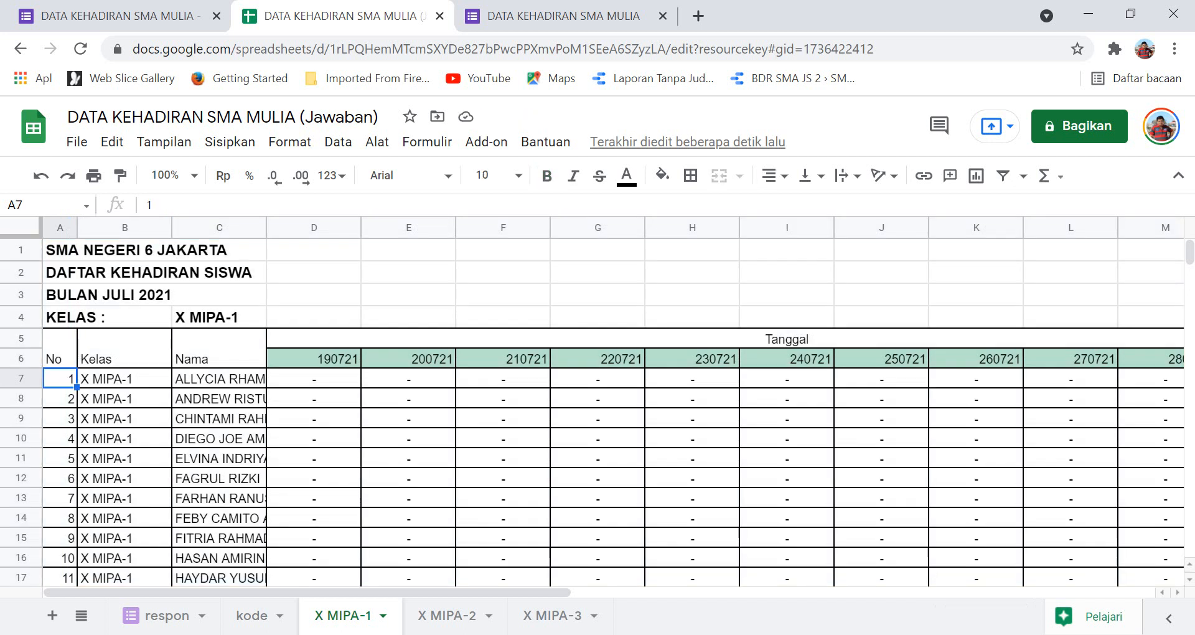
text('01)
key(Return)
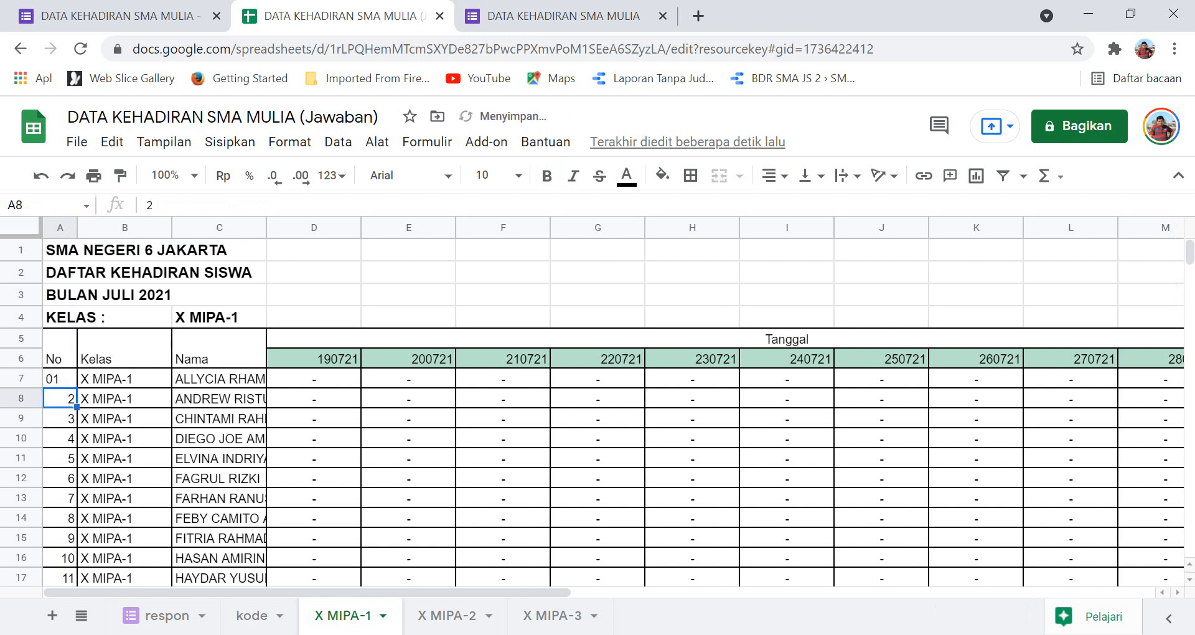
text('02)
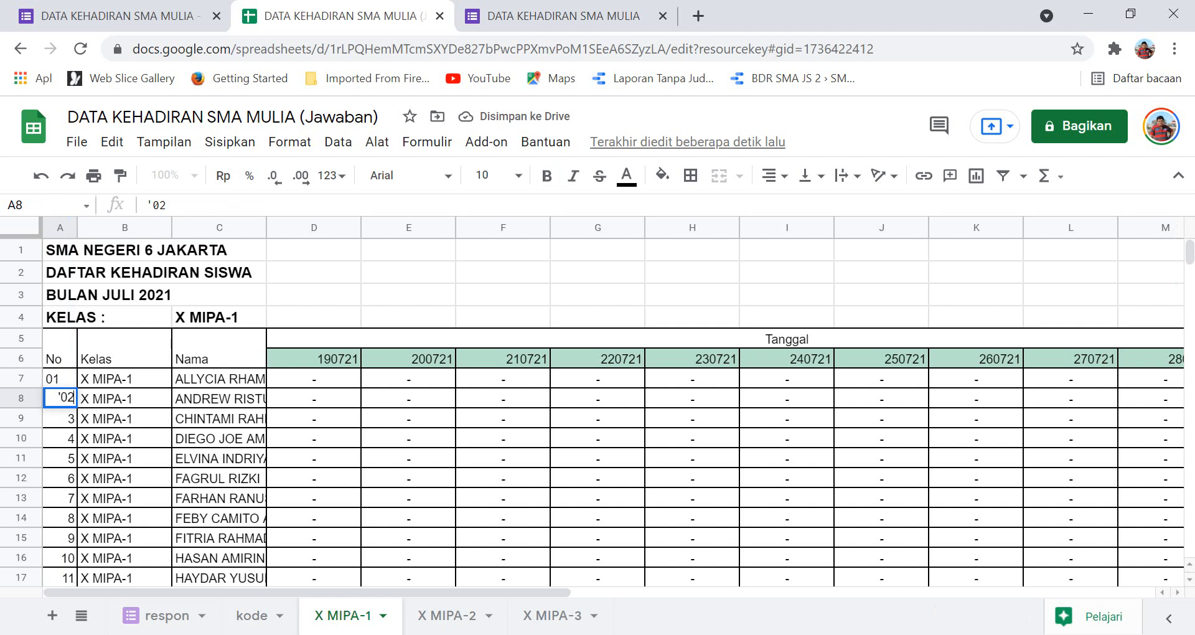
key(Return)
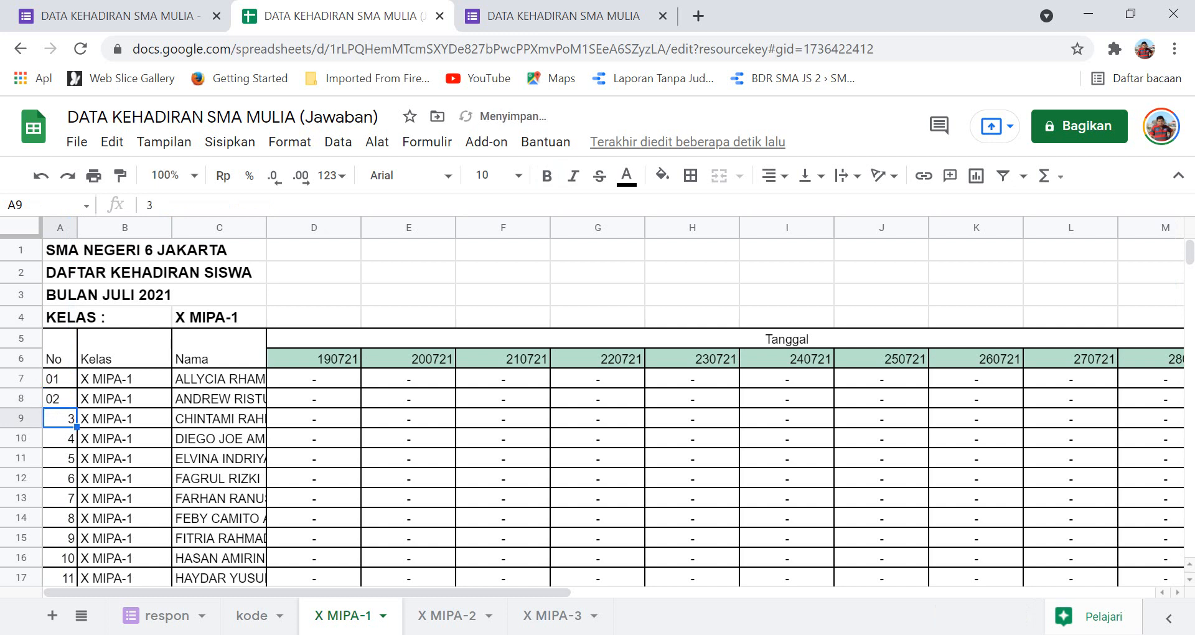
click(60, 379)
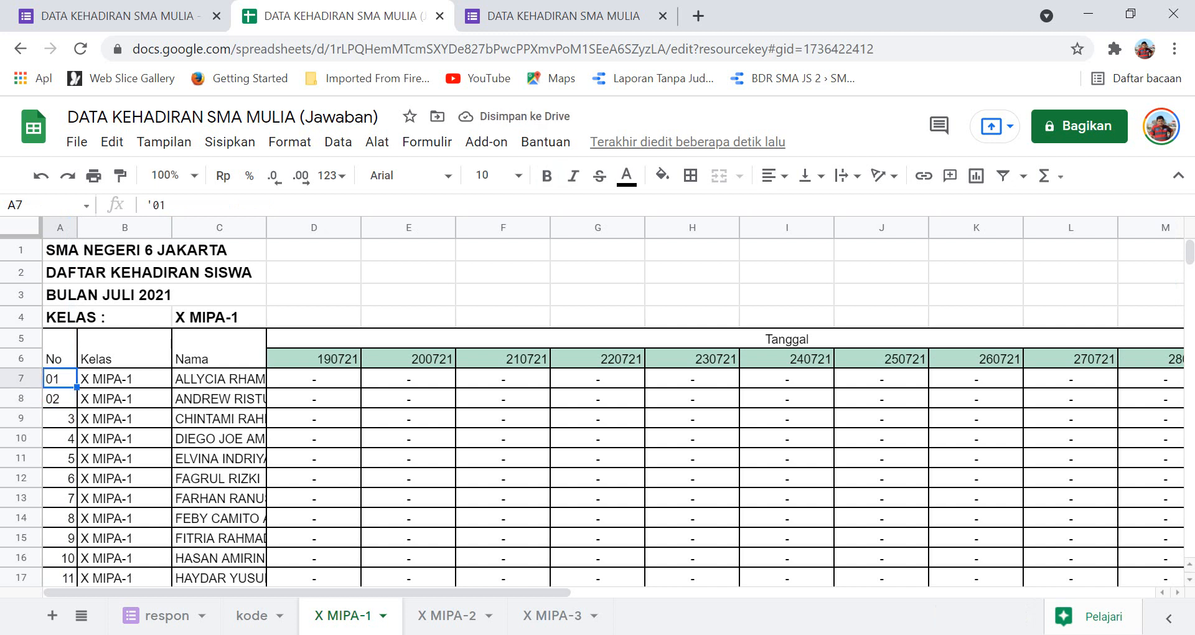
key(shift+Down)
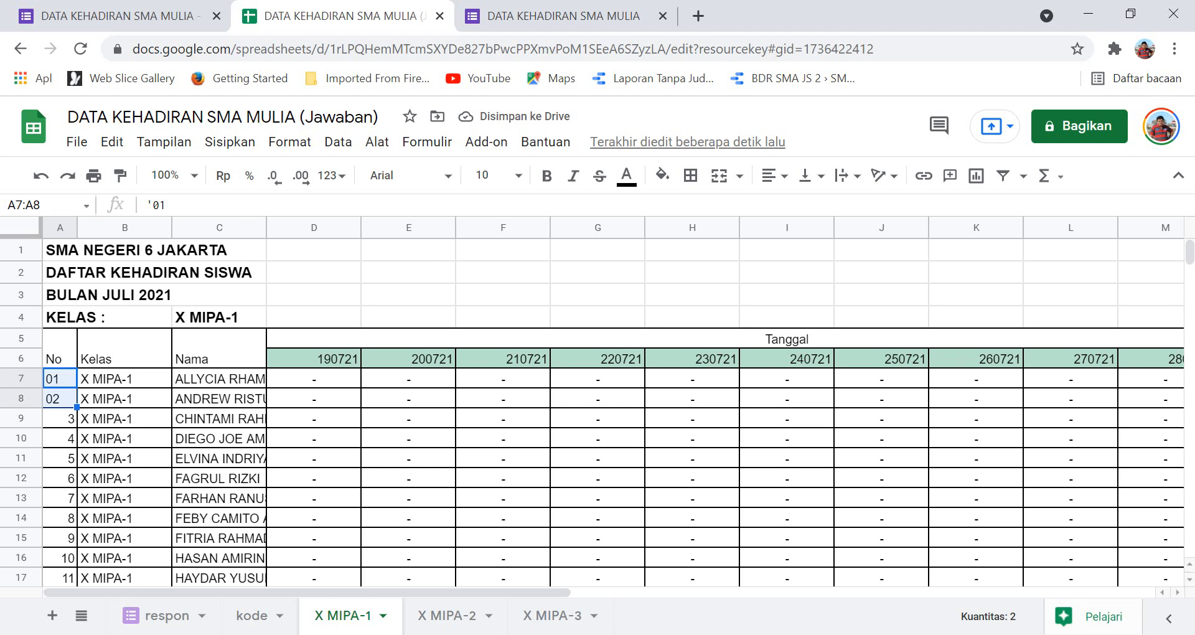
drag(77, 407, 73, 449)
scroll(598, 411, up, 10)
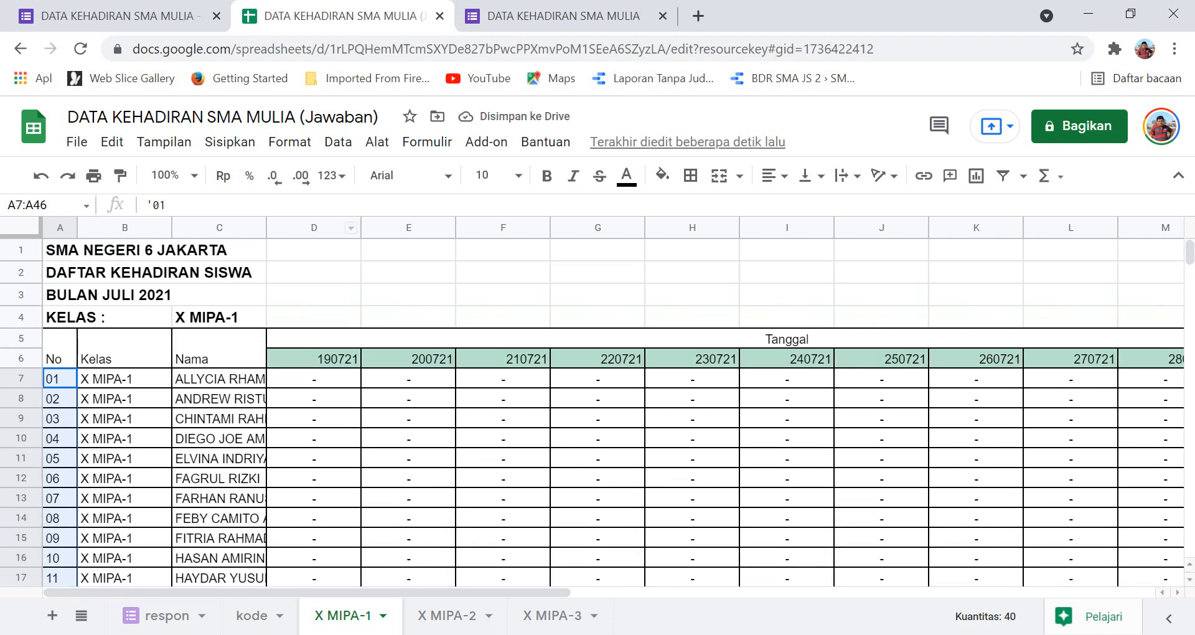
drag(314, 227, 1180, 227)
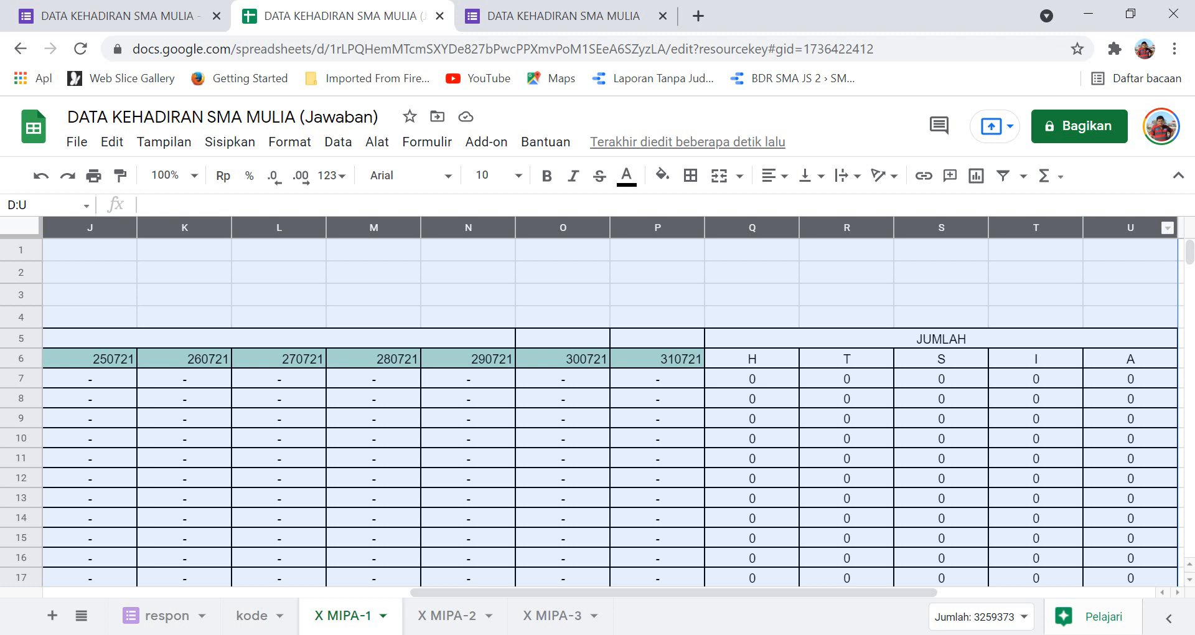
Narrow columns D to U together and widen the Nama column to show full names.
drag(1176, 228, 1133, 227)
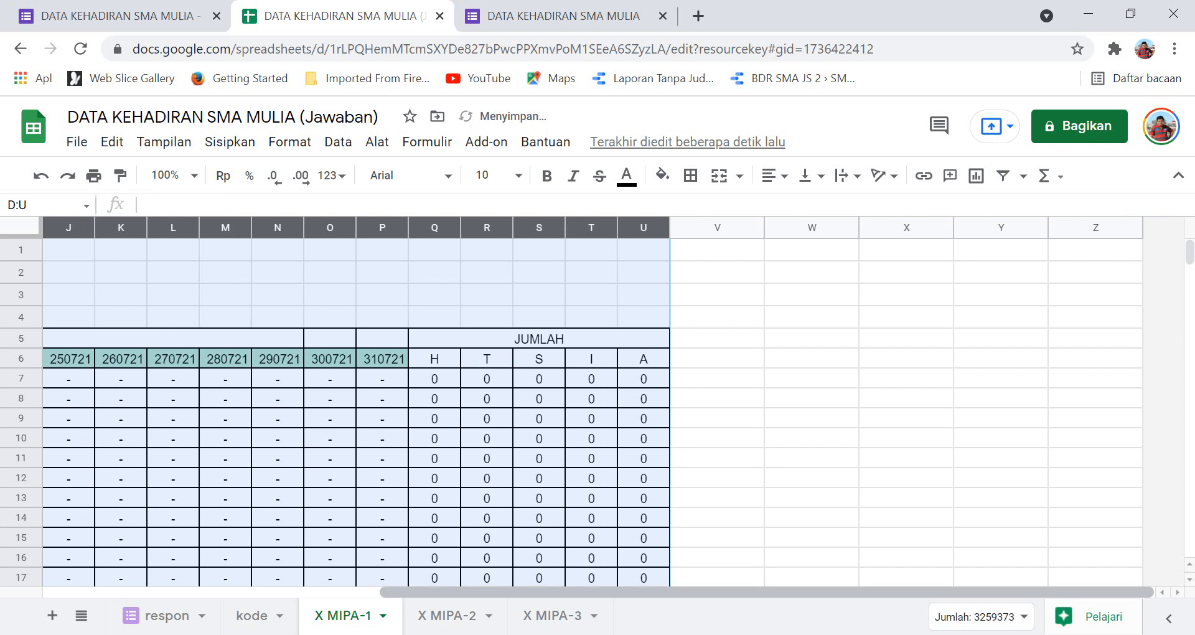
drag(996, 592, 721, 592)
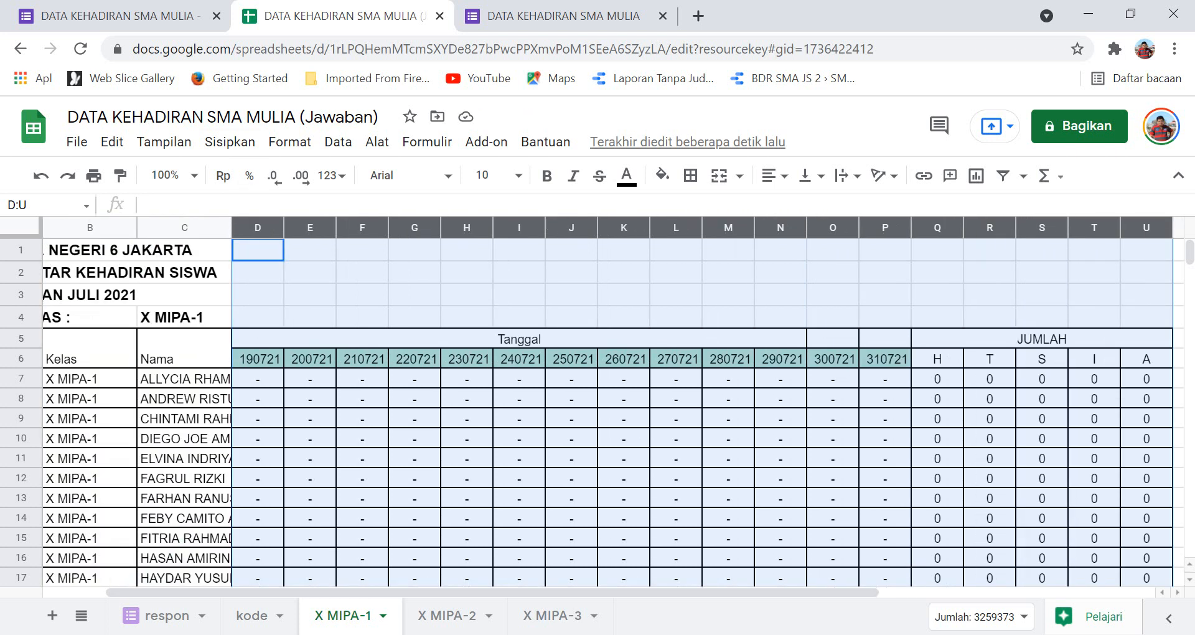
click(310, 250)
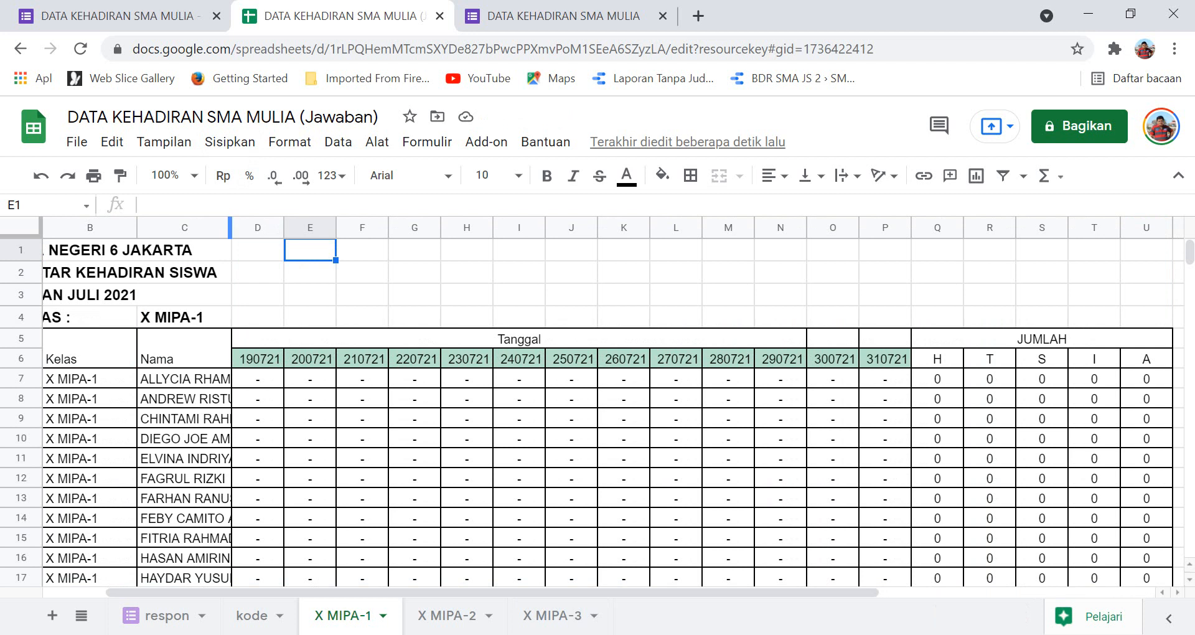
drag(231, 228, 310, 227)
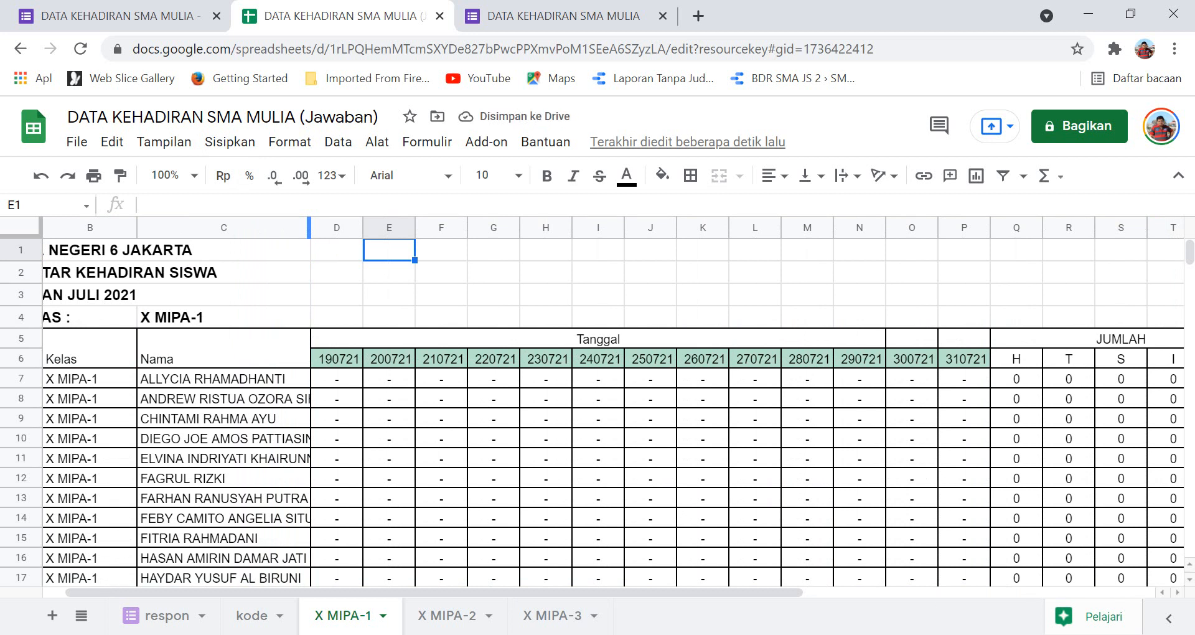
drag(309, 227, 339, 227)
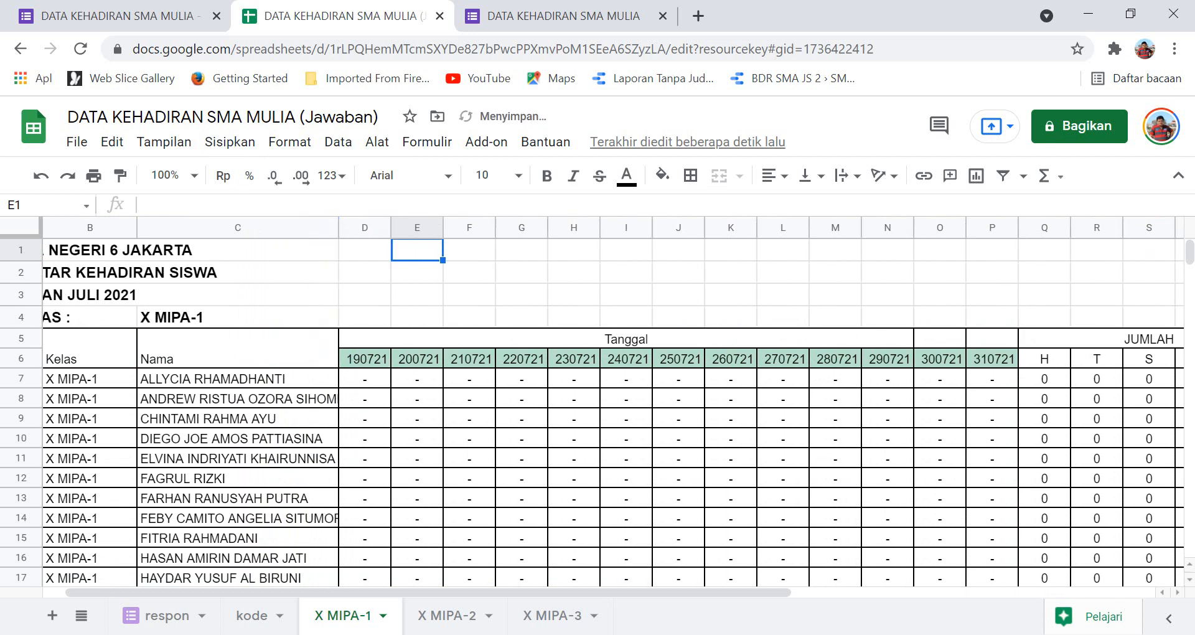
Enter =D6+10000 in E6 so the second date follows 190721.
click(364, 359)
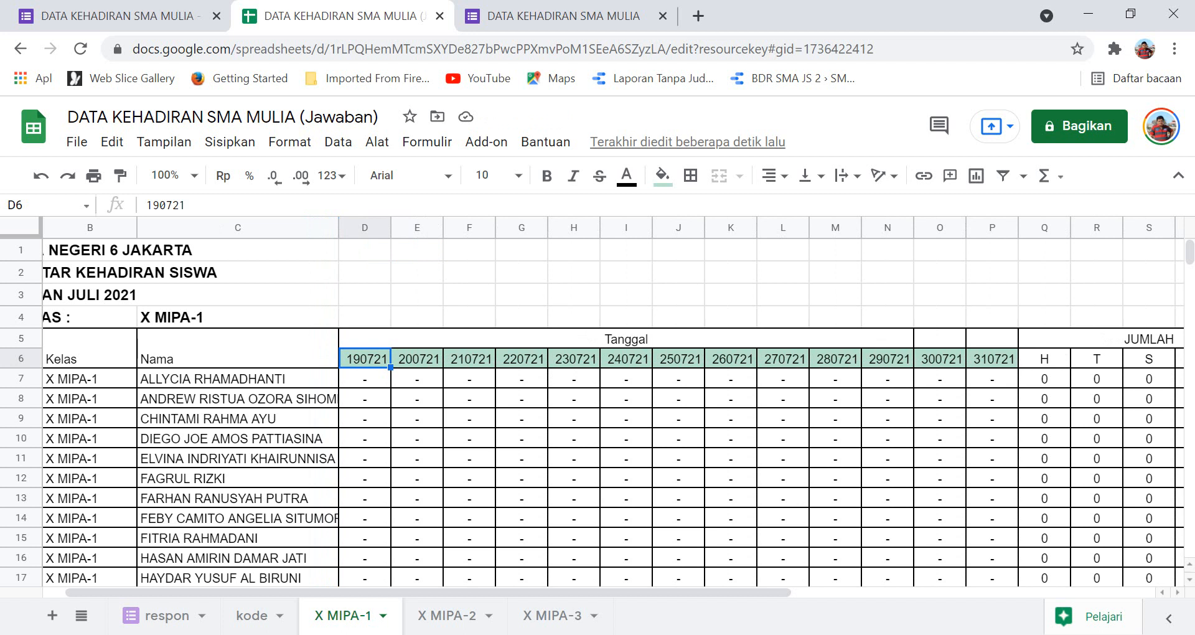
key(Right)
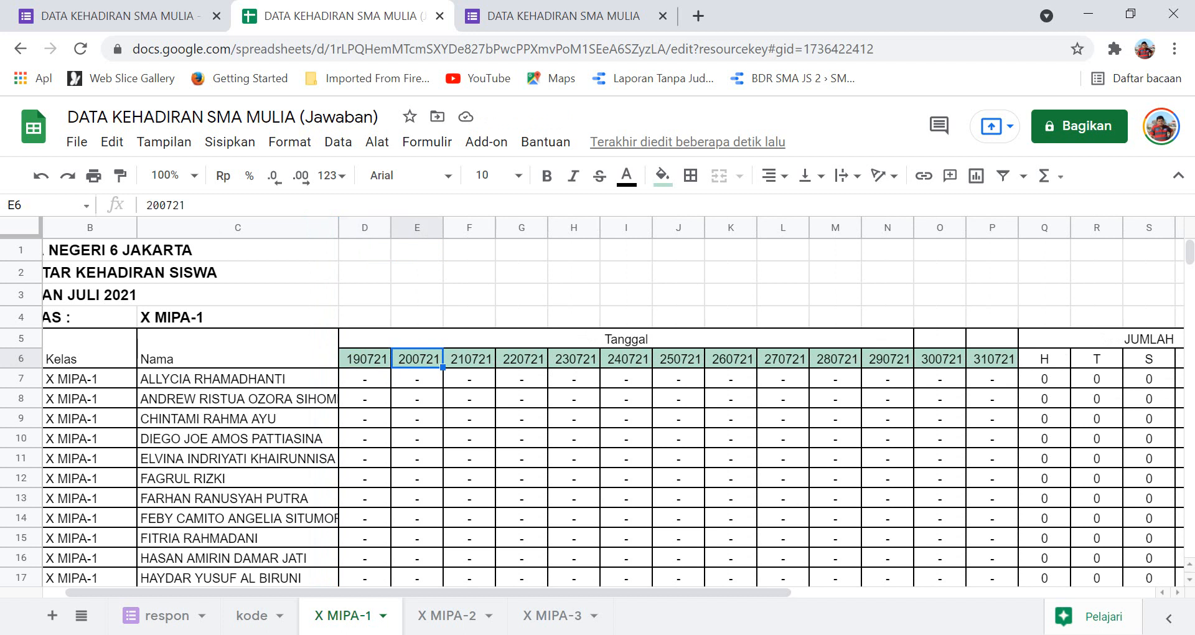
text(=)
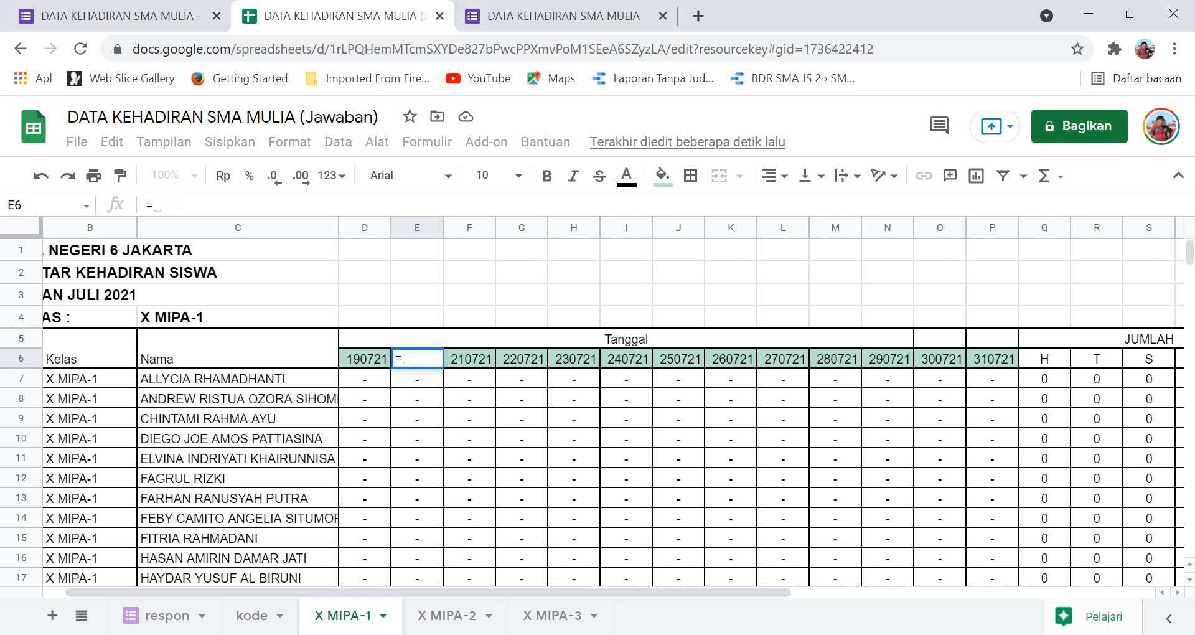
key(Left)
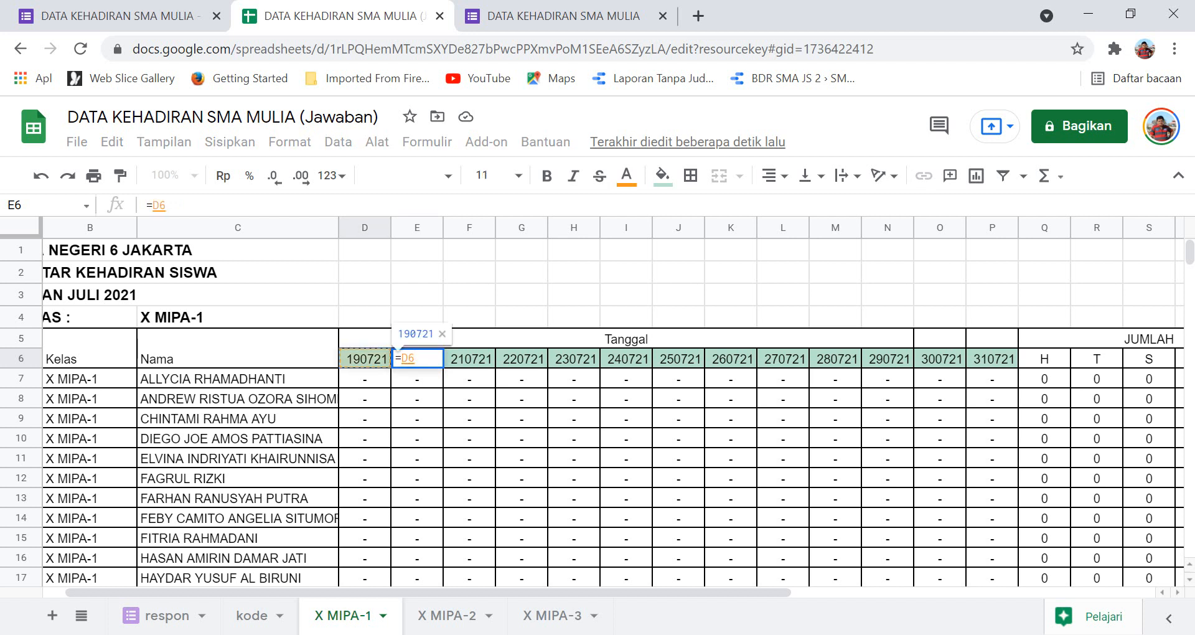
text(+)
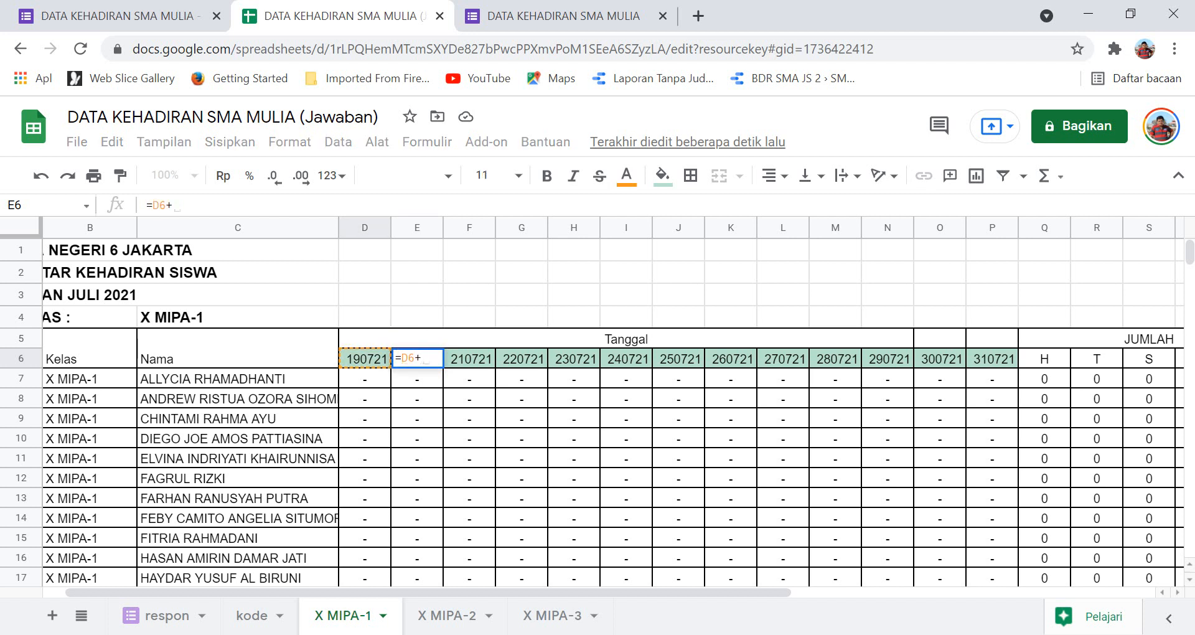
text(1000)
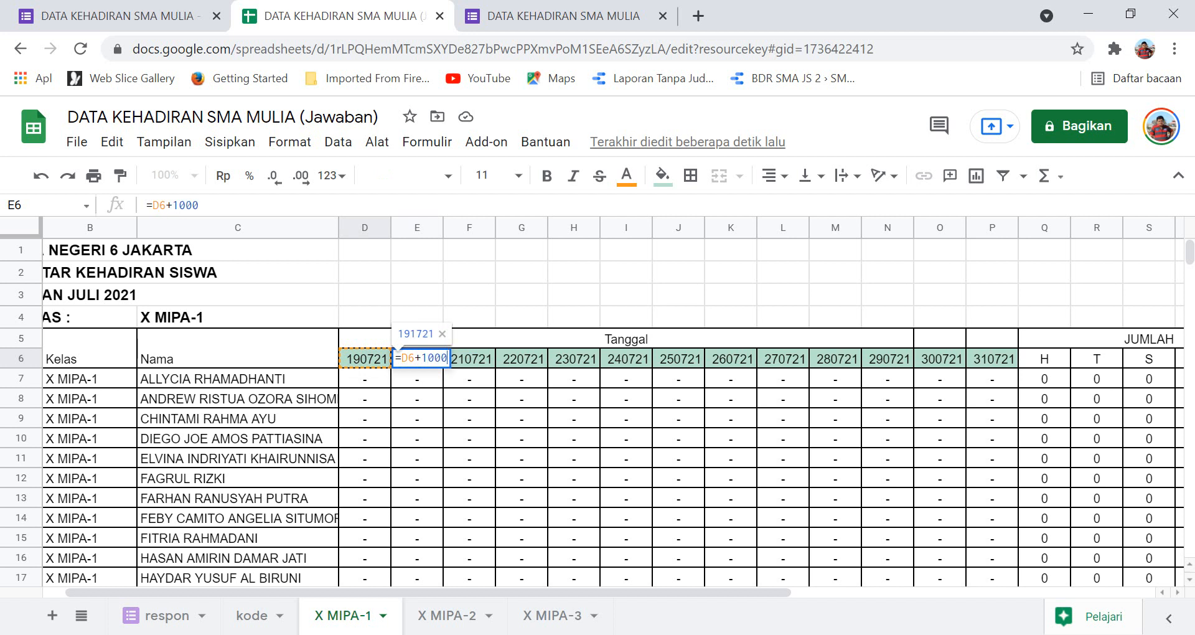
text(0)
key(Return)
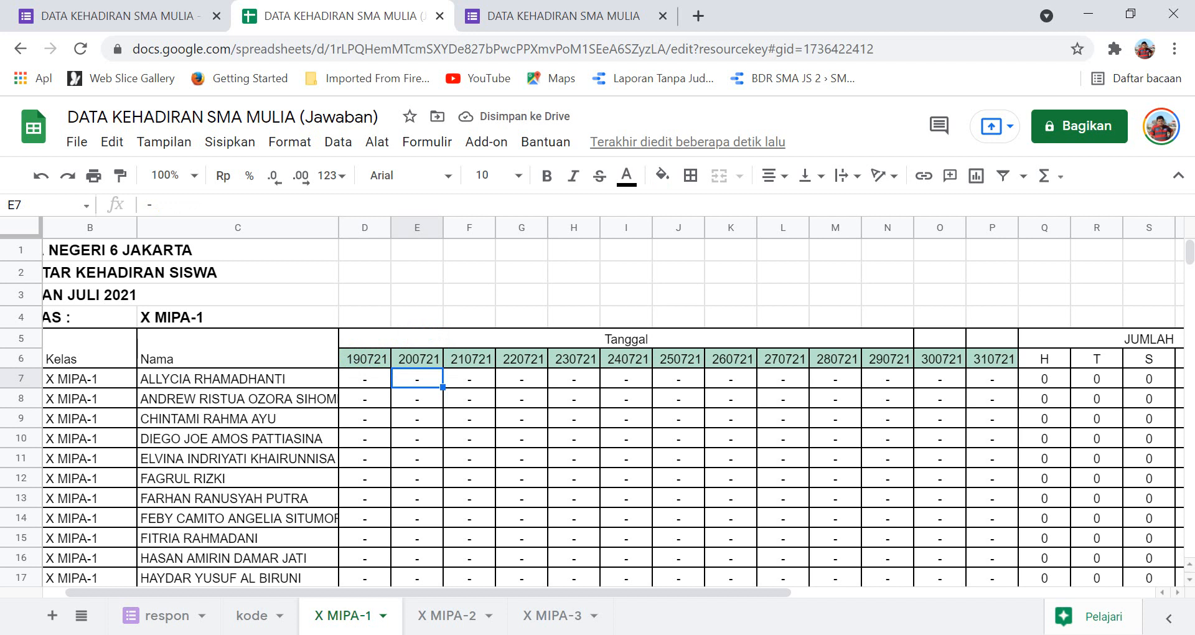
Copy the E6 date formula across E6:P6, so the dates run to 310721.
key(Up)
key(ctrl+c)
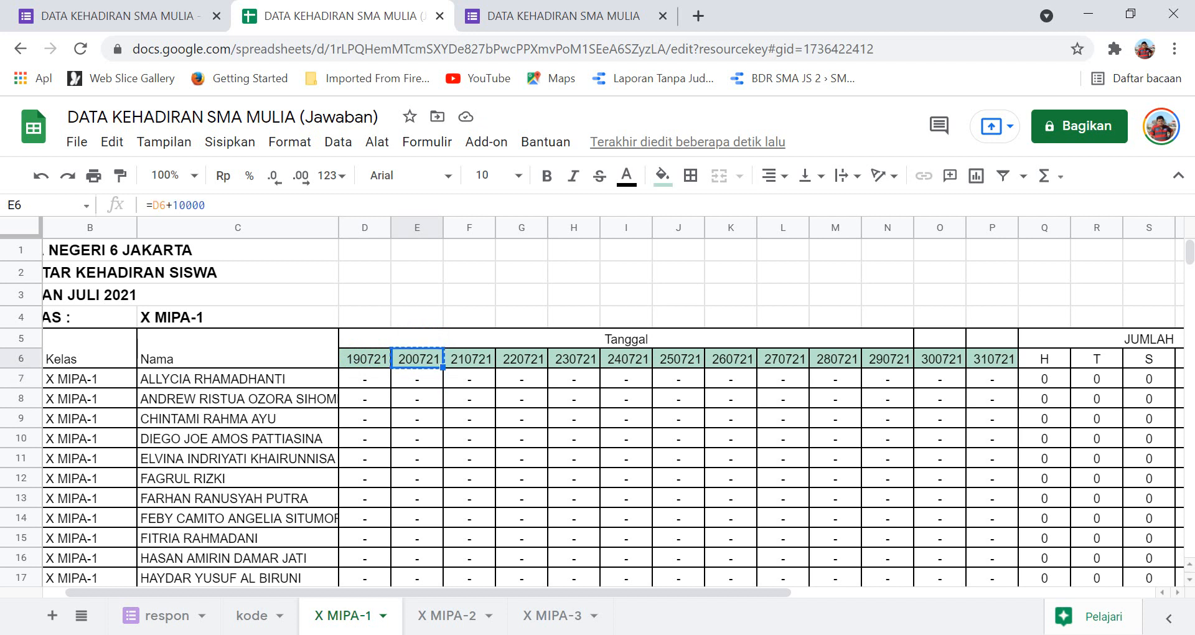
key(shift+Right)
key(shift+Right)
key(shift+Right)
key(shift+Right)
key(shift+Right)
key(shift+Right)
key(shift+Right)
key(shift+Right)
key(shift+Right)
key(shift+Right)
key(shift+Right)
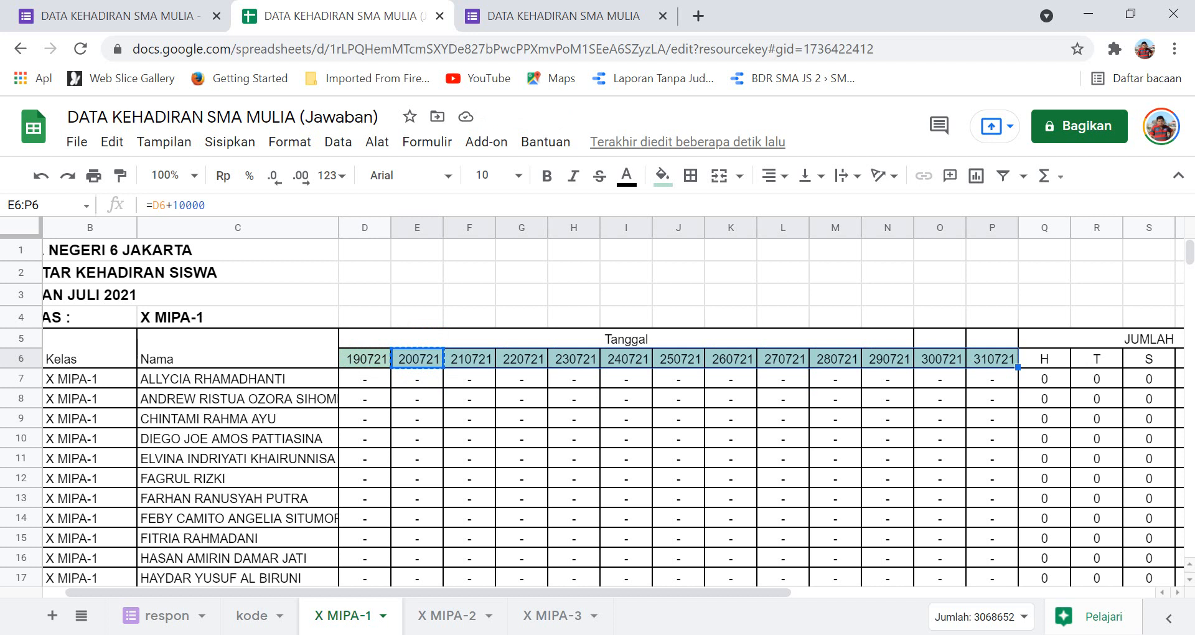
key(ctrl+v)
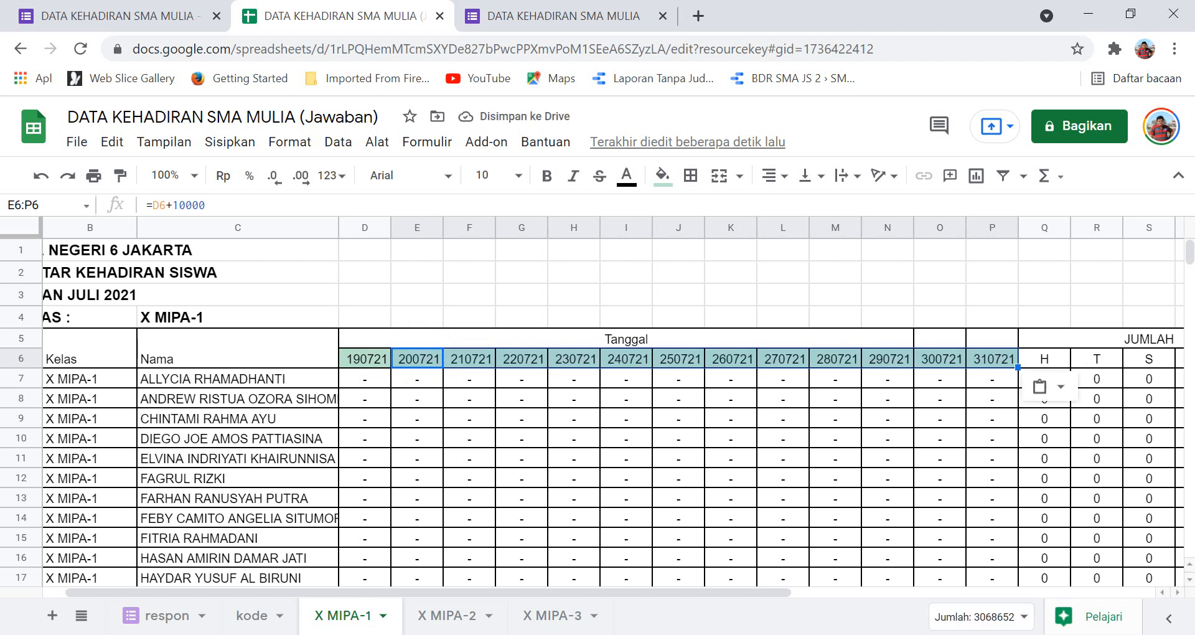
scroll(592, 412, down, 2)
scroll(592, 413, up, 2)
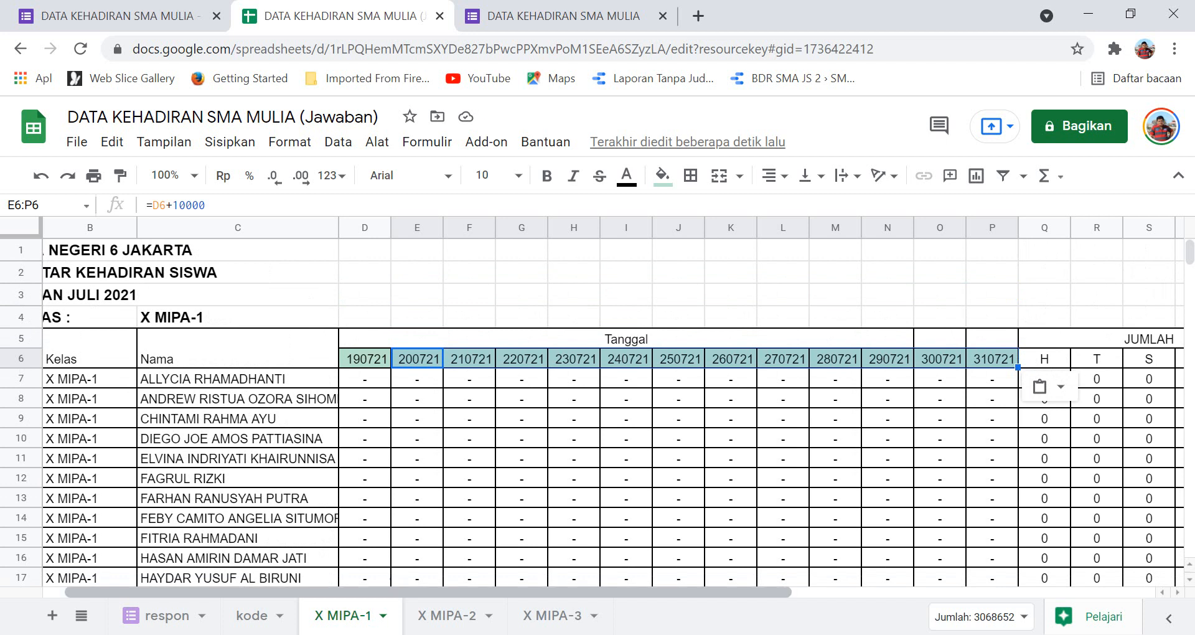
scroll(613, 407, left, 1)
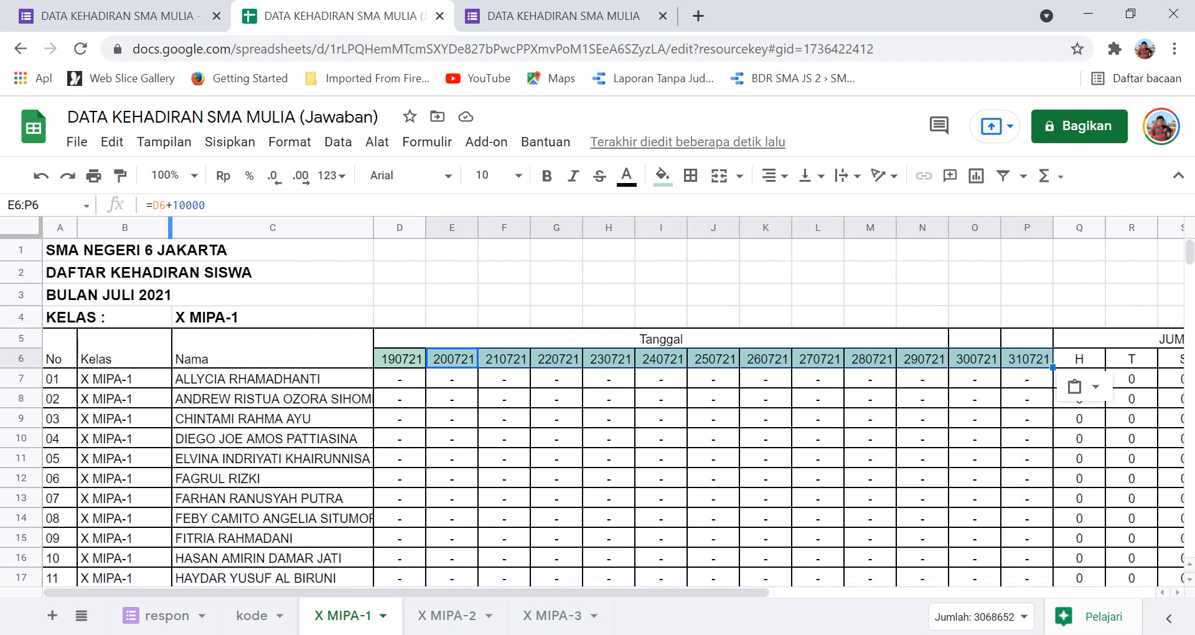
click(161, 227)
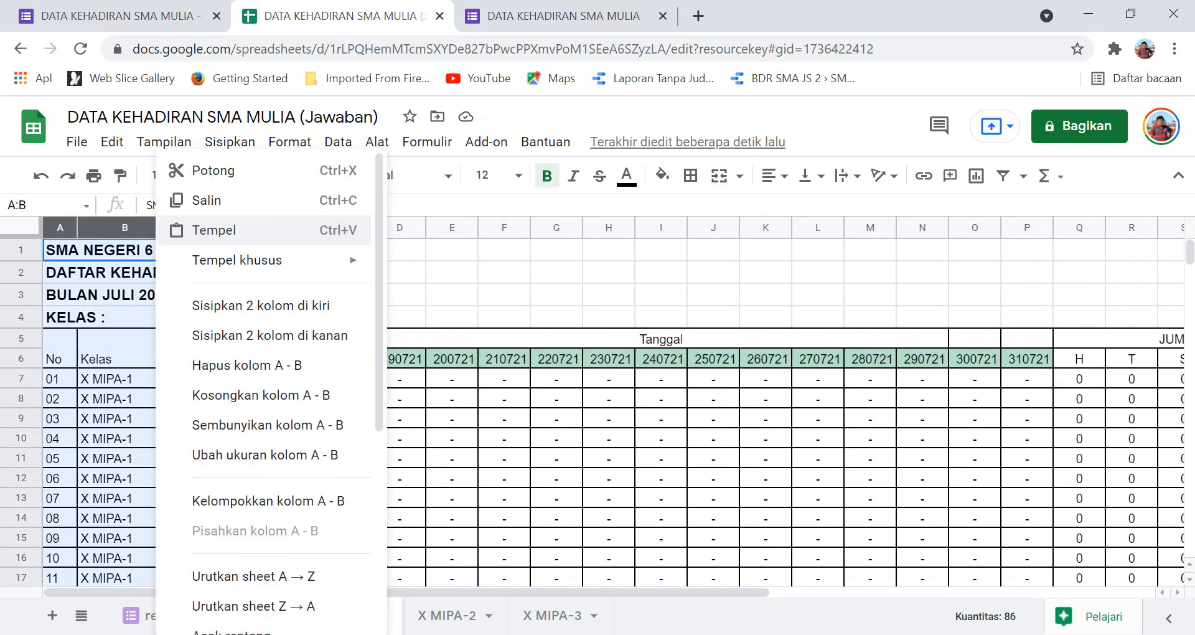
click(451, 295)
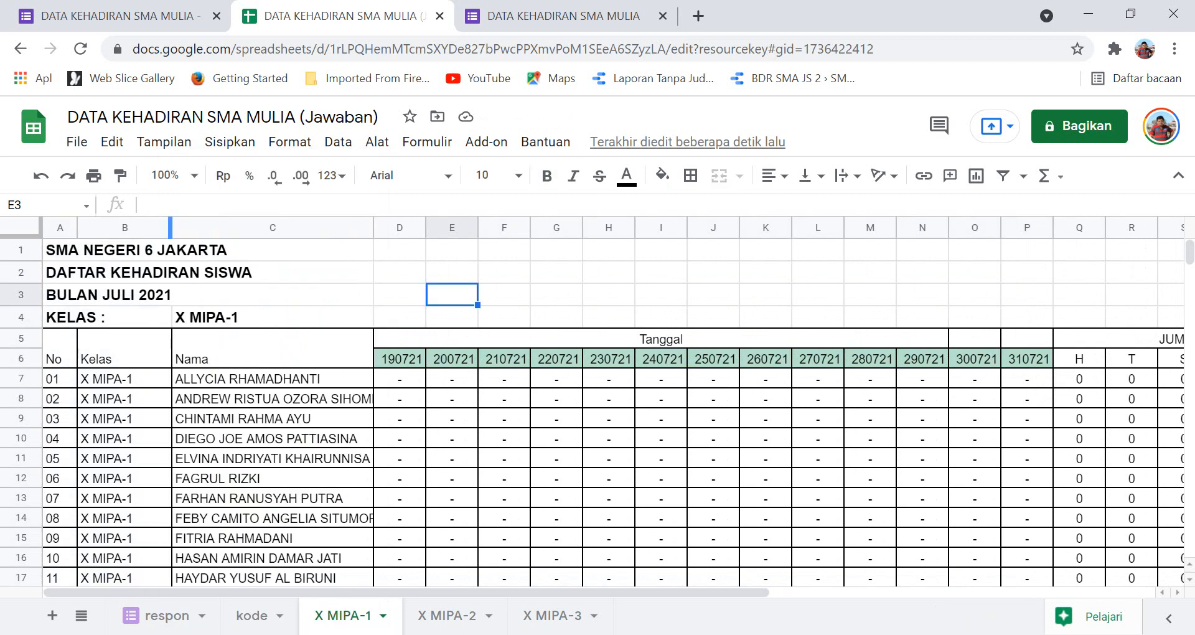
drag(169, 228, 152, 228)
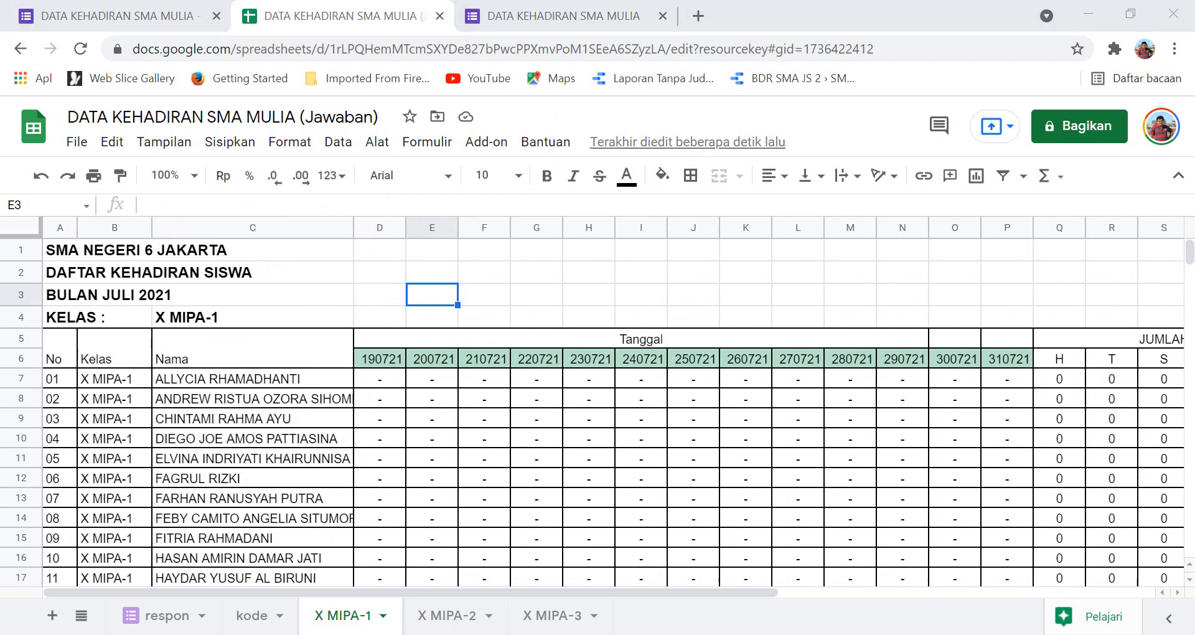
click(380, 378)
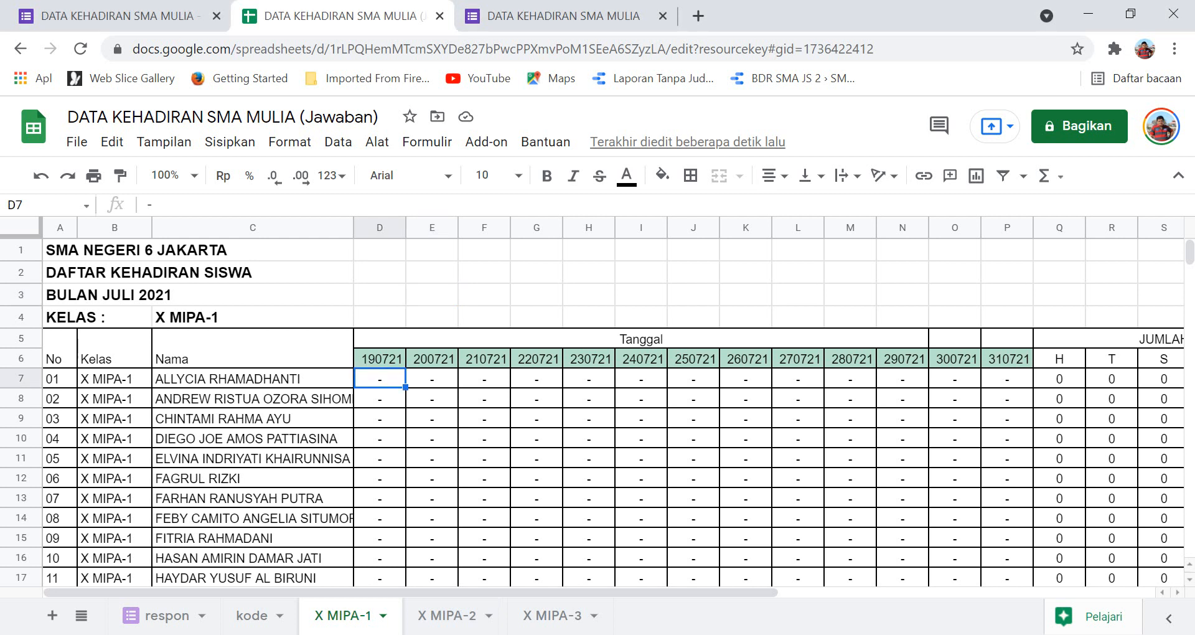
mouse_move(486, 632)
click(483, 529)
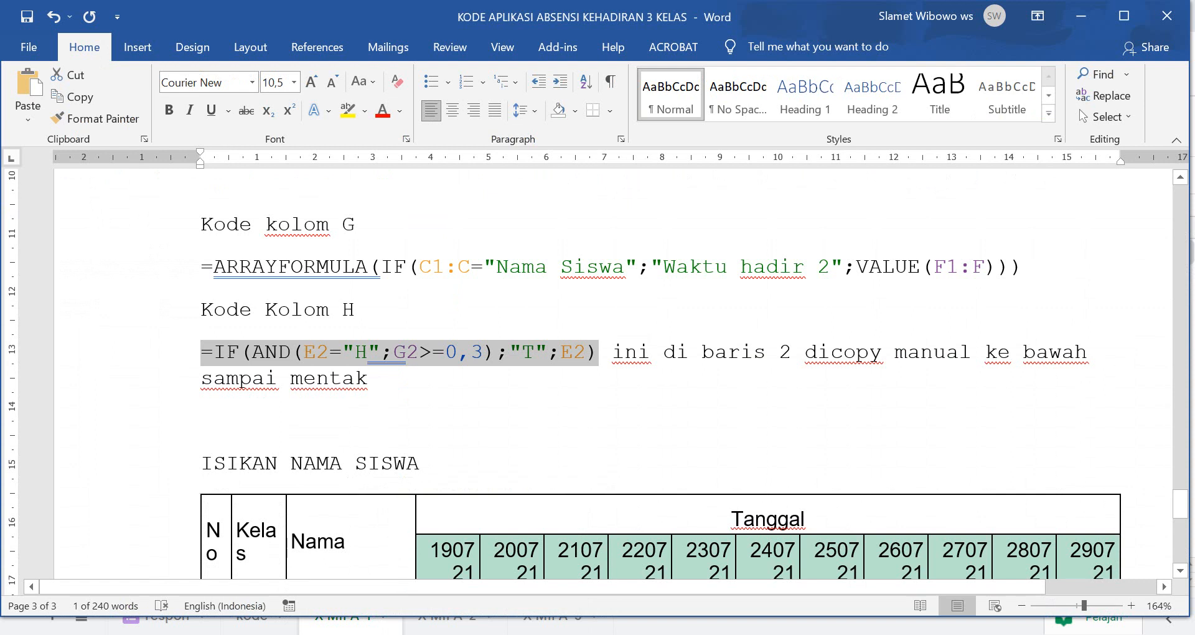
Copy the IFERROR(VLOOKUP) formula under 'Kode di kelas' in Word, then return to Sheets.
scroll(598, 373, down, 6)
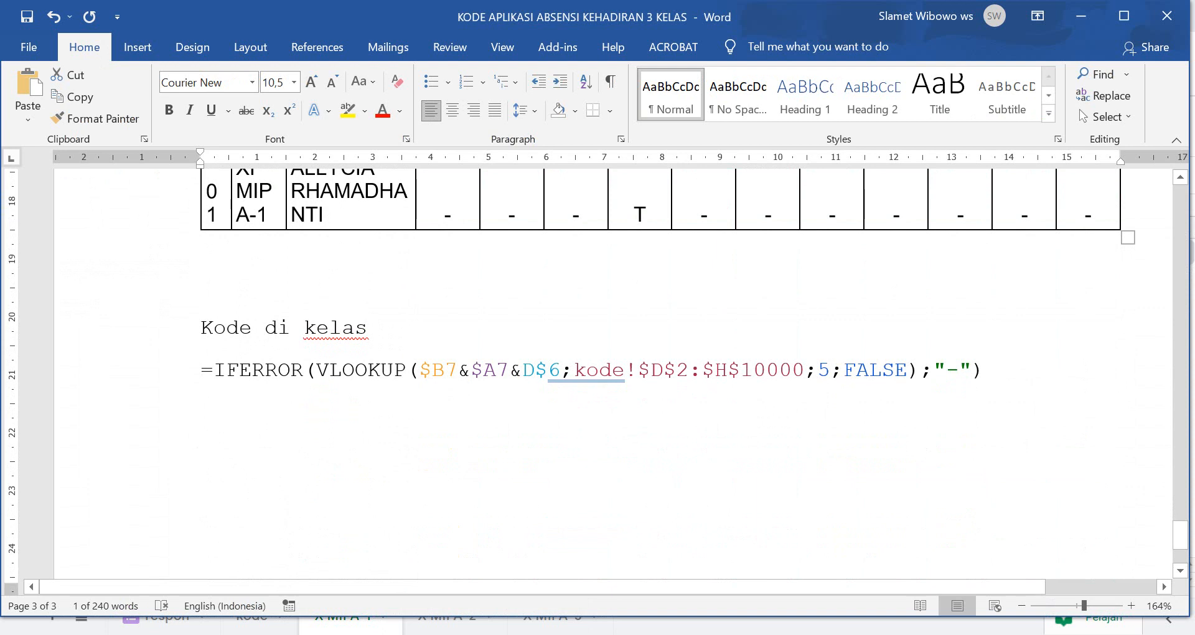
mouse_move(200, 370)
mouse_down()
mouse_move(805, 370)
mouse_move(201, 370)
mouse_up()
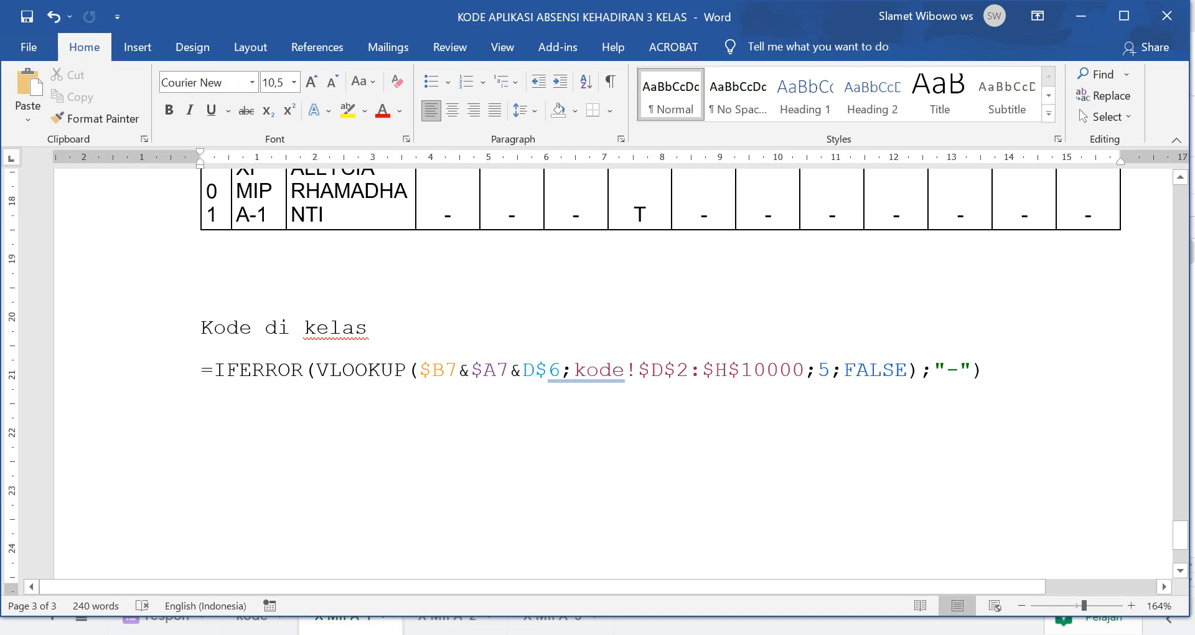
key(shift+Right)
key(shift+Right)
key(shift+Right)
key(shift+Right)
key(shift+Right)
key(shift+Right)
key(shift+Right)
key(shift+Right)
key(shift+Right)
key(shift+Right)
key(shift+Right)
key(shift+Right)
key(shift+Right)
key(shift+Right)
key(shift+Right)
key(shift+Right)
key(shift+Right)
key(shift+Right)
key(shift+Right)
key(shift+Right)
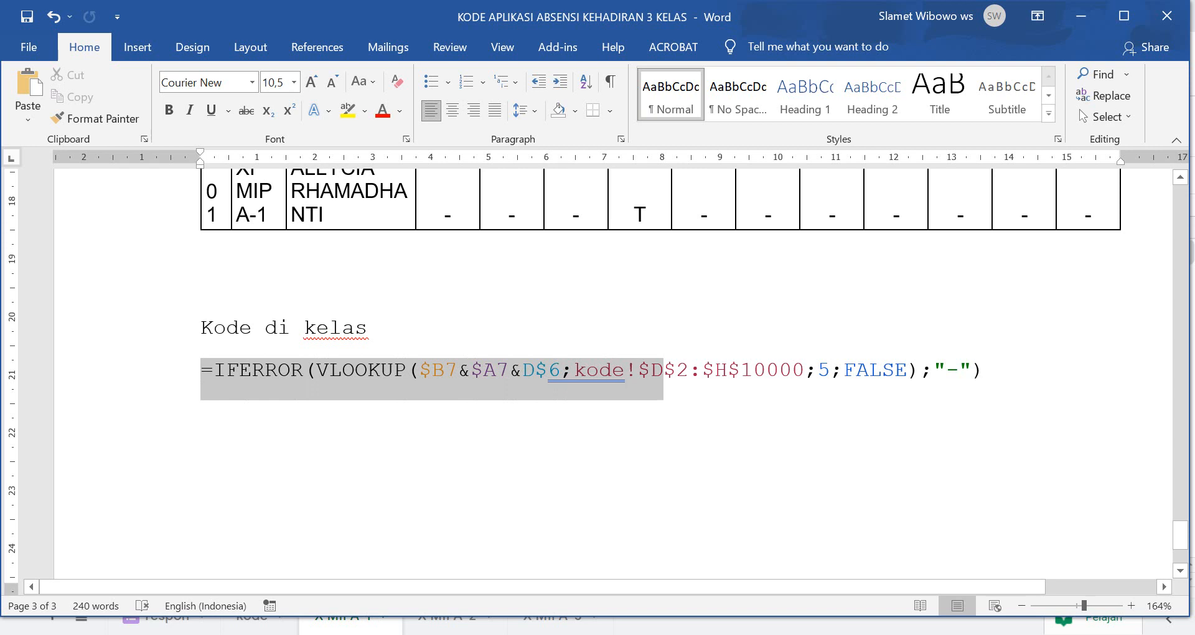
key(shift+Right)
key(shift+Right)
key(shift+Right)
key(shift+Right)
key(shift+Right)
key(shift+Right)
key(shift+Right)
key(shift+Right)
key(shift+Right)
key(shift+Right)
key(shift+Right)
key(shift+Right)
key(shift+Right)
key(shift+Right)
key(shift+Right)
key(shift+Right)
key(shift+Right)
key(shift+Right)
key(shift+Right)
key(shift+Right)
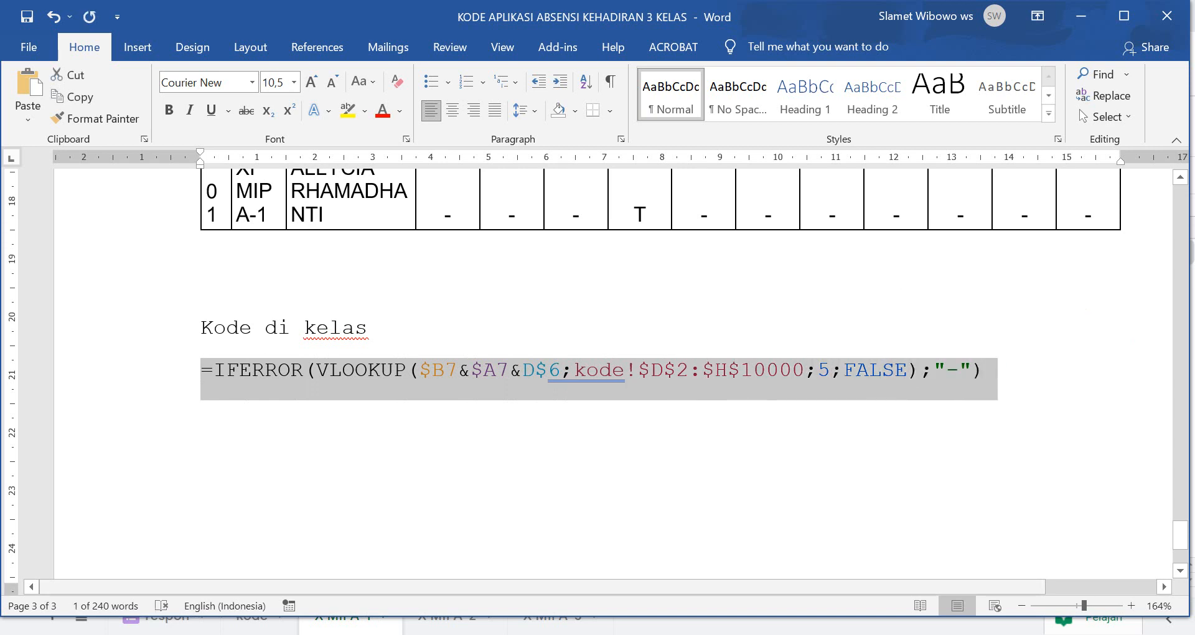
key(alt+Tab)
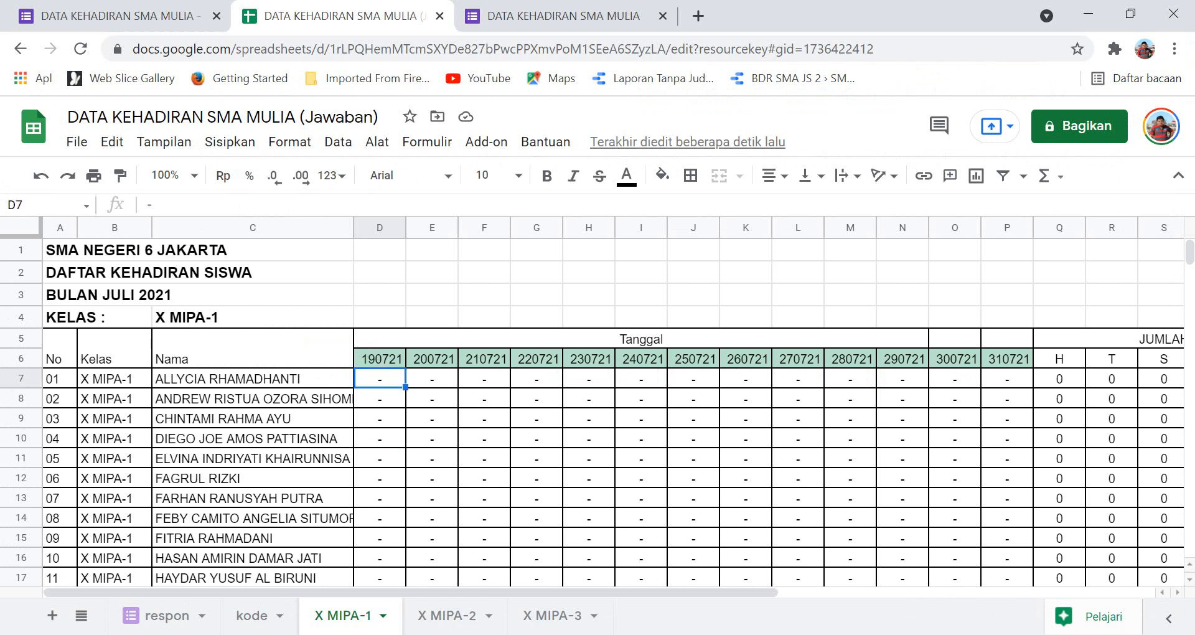
Paste the IFERROR VLOOKUP formula into D7 of X MIPA-1 and centre it horizontally.
key(ctrl+v)
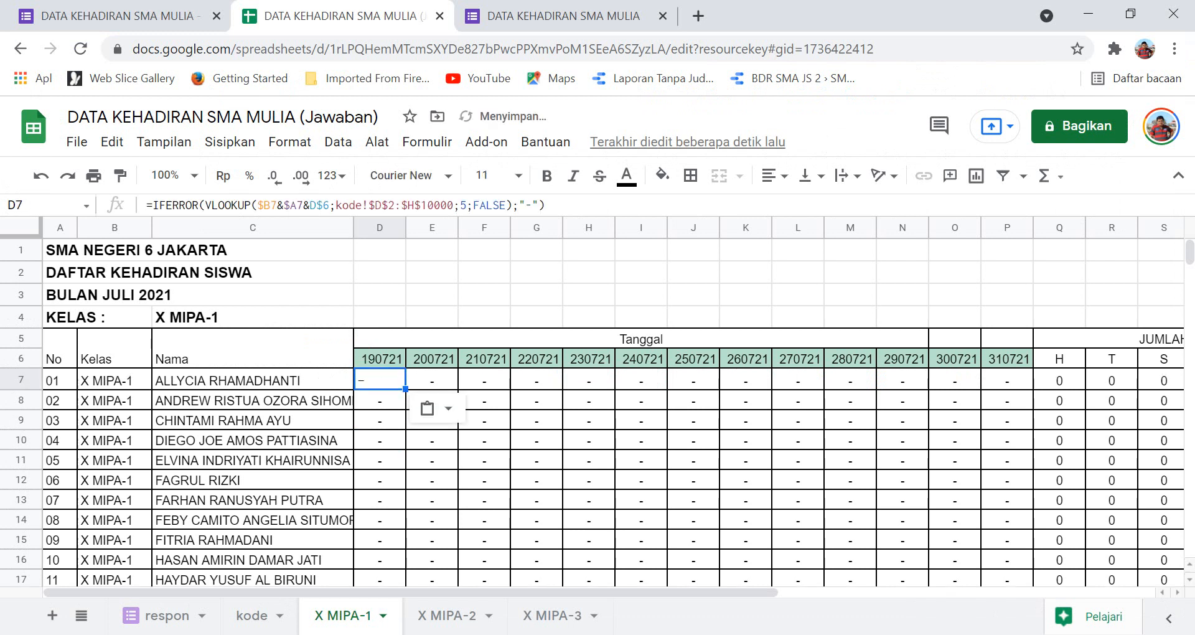
click(380, 460)
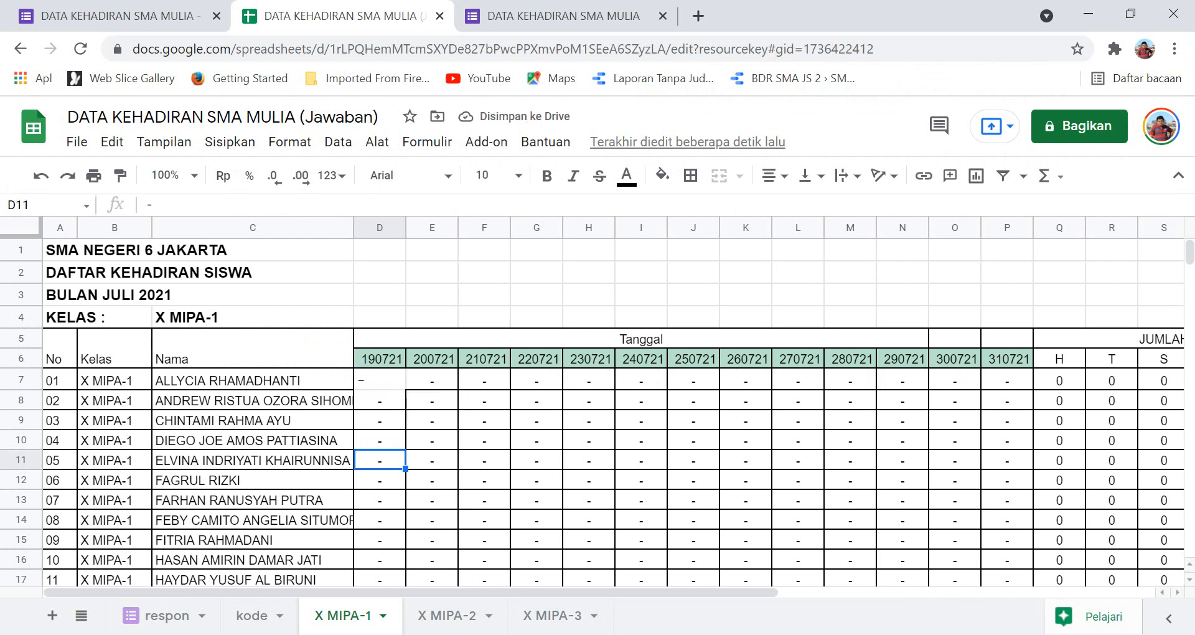
click(380, 380)
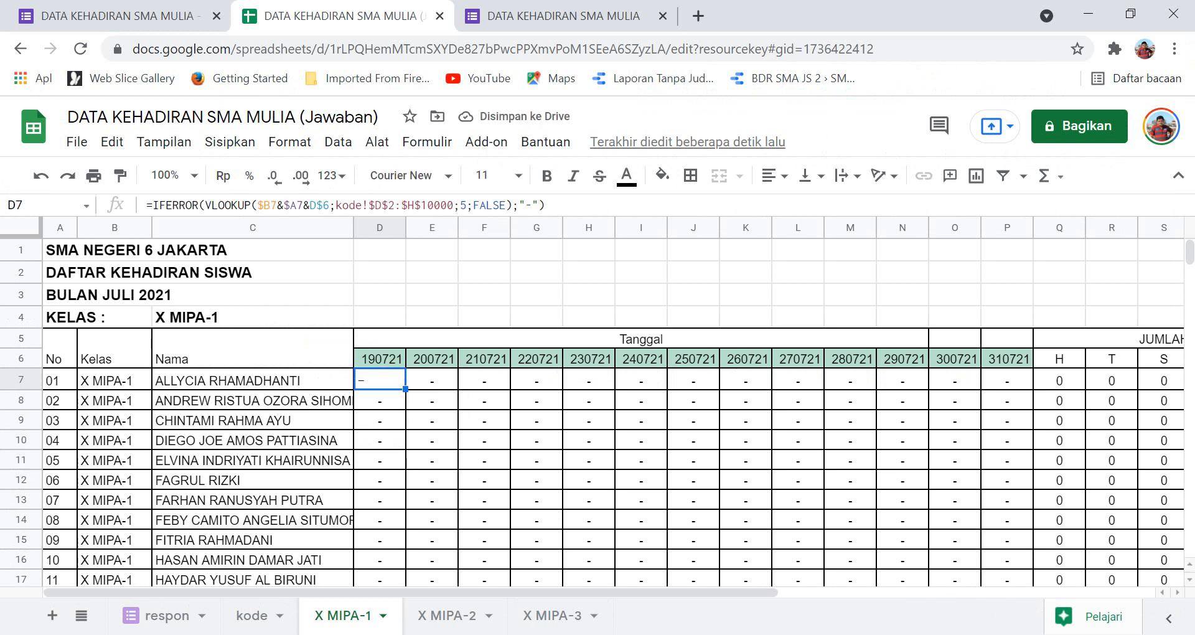
click(775, 175)
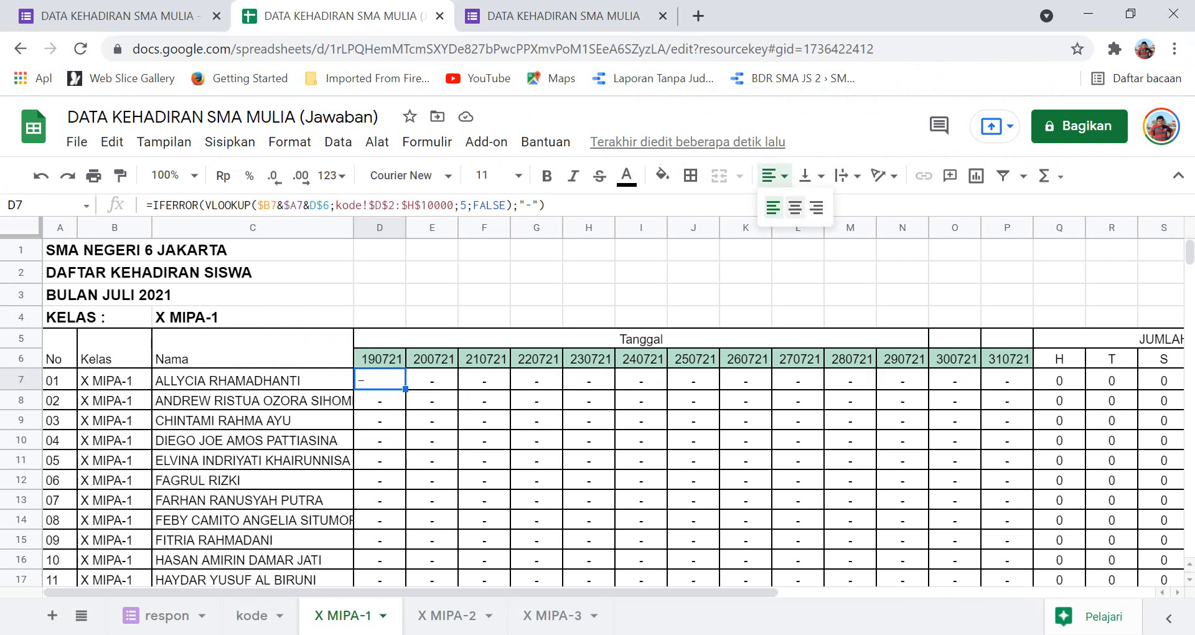
click(795, 207)
click(380, 500)
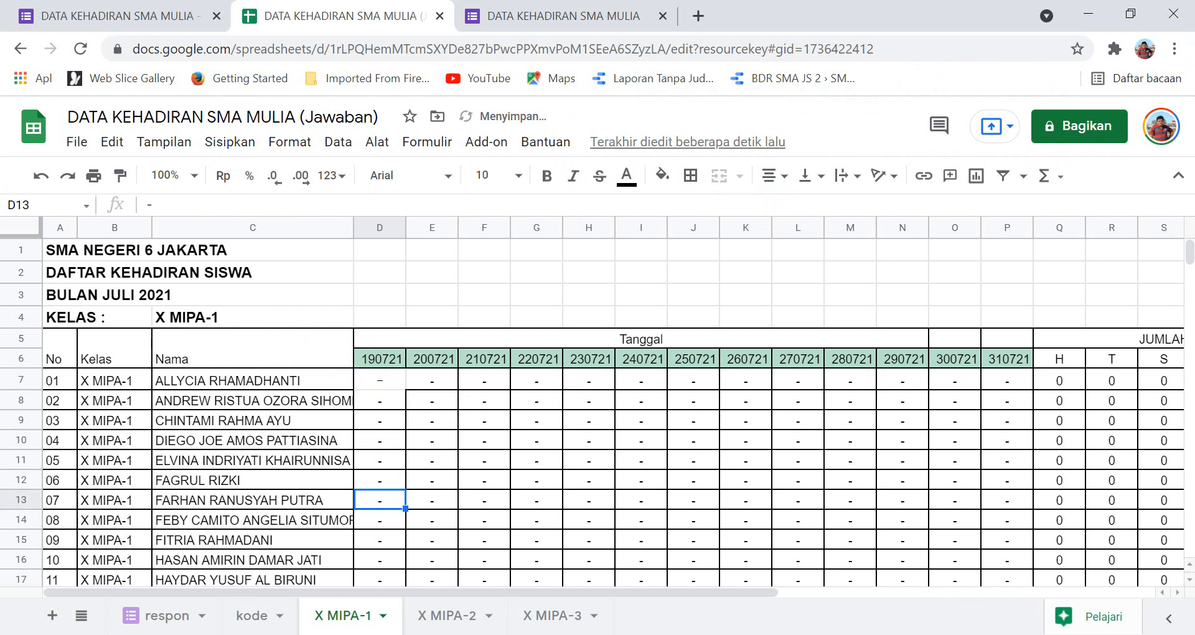
click(380, 379)
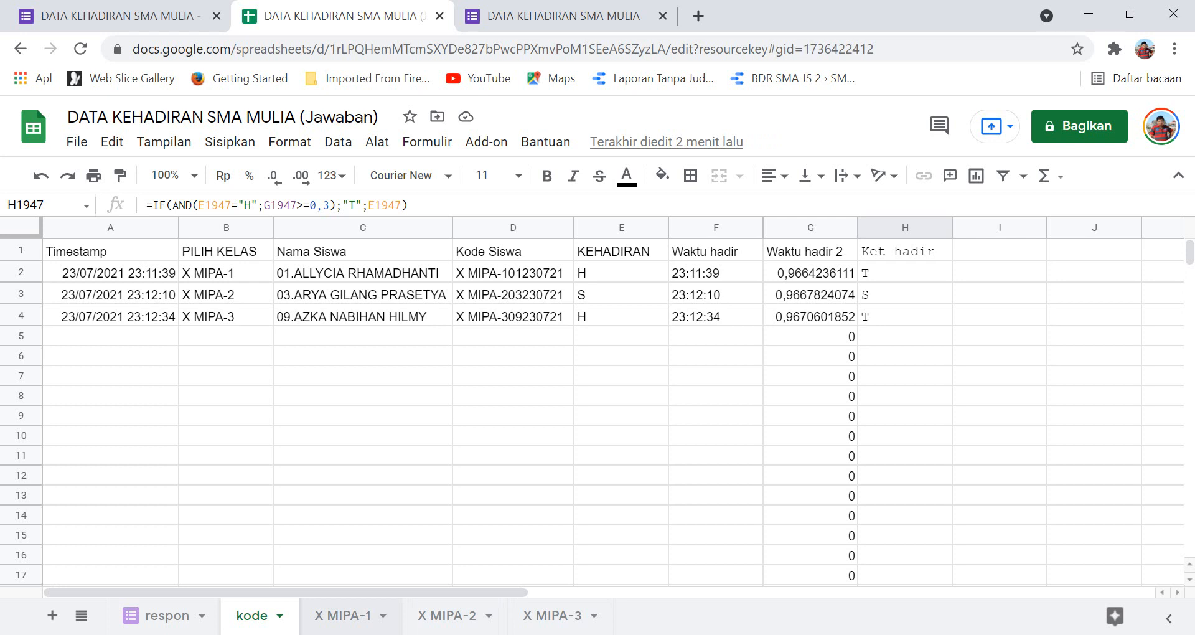
Copy the D7 lookup formula and paste it across the D7:P46 date grid.
click(343, 615)
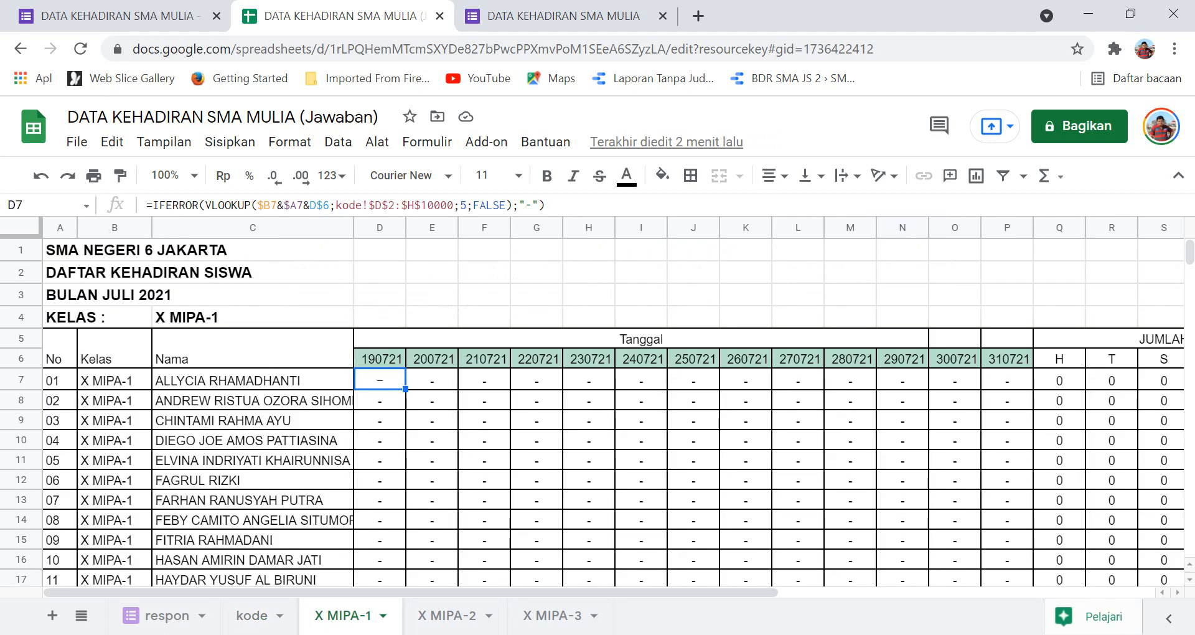
key(ctrl+c)
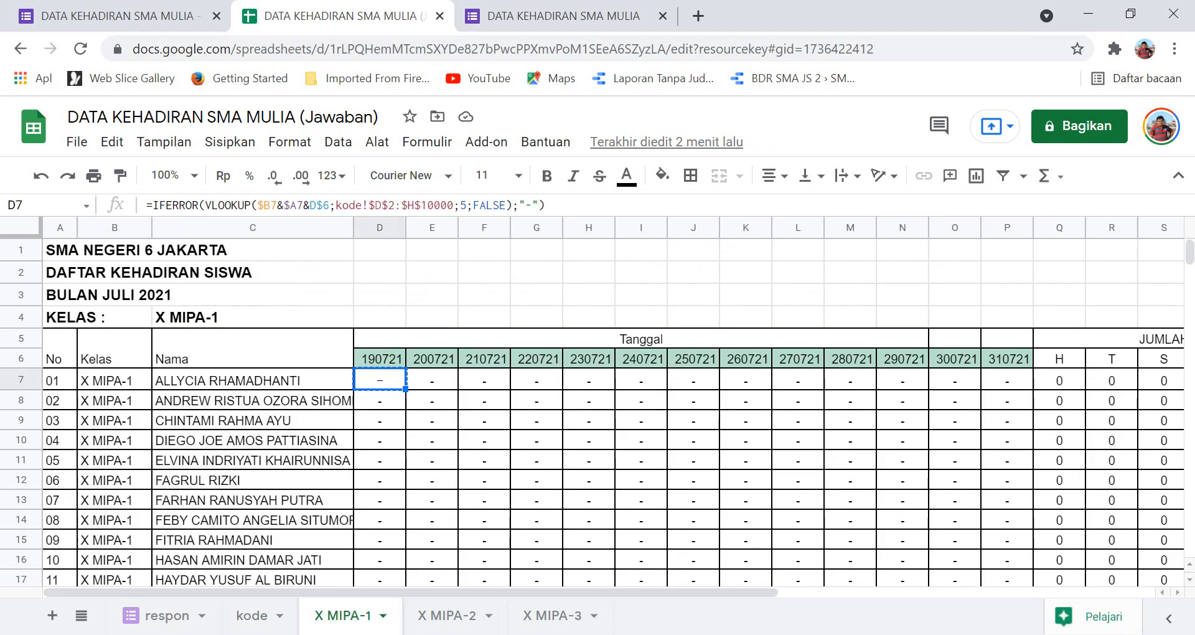
key(shift+Right)
key(shift+Right)
key(shift+Right)
key(shift+Right)
key(shift+Right)
key(shift+Right)
key(shift+Right)
key(shift+Right)
key(shift+Right)
key(shift+Right)
key(shift+Right)
key(shift+Right)
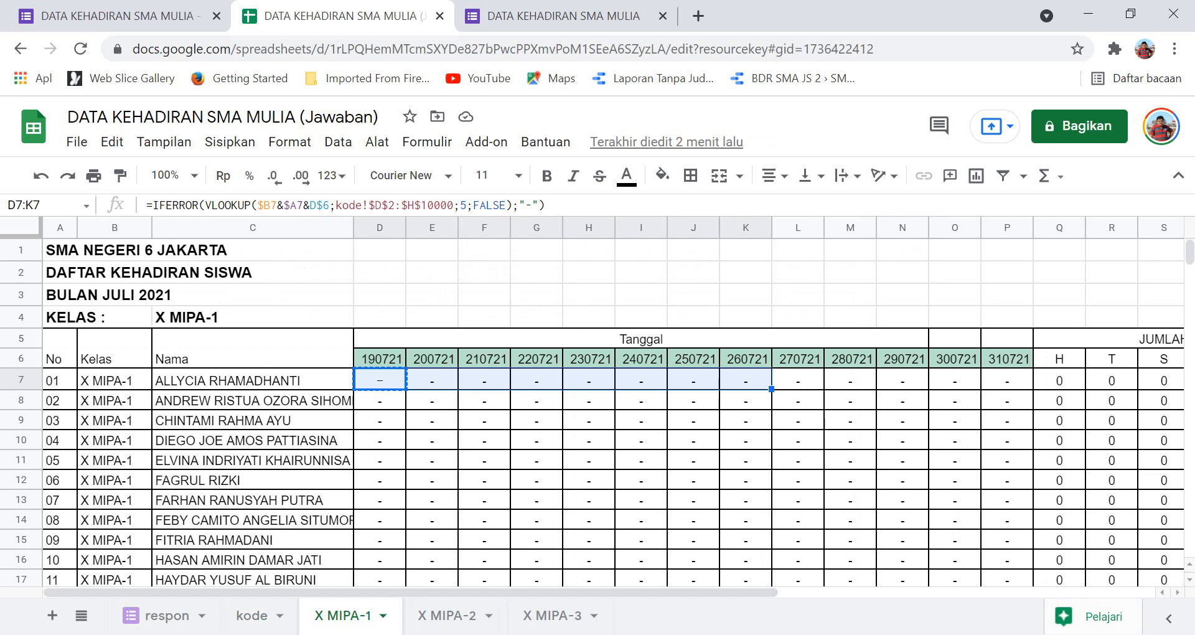
key(shift+Down)
key(shift+Down)
key(shift+Down)
key(shift+Down)
key(shift+Down)
key(shift+Down)
key(shift+Down)
key(shift+Down)
key(shift+Down)
key(shift+Down)
key(shift+Down)
key(shift+Down)
key(shift+Down)
key(shift+Down)
key(shift+Down)
key(shift+Down)
key(shift+Down)
key(shift+Down)
key(shift+Down)
key(shift+Down)
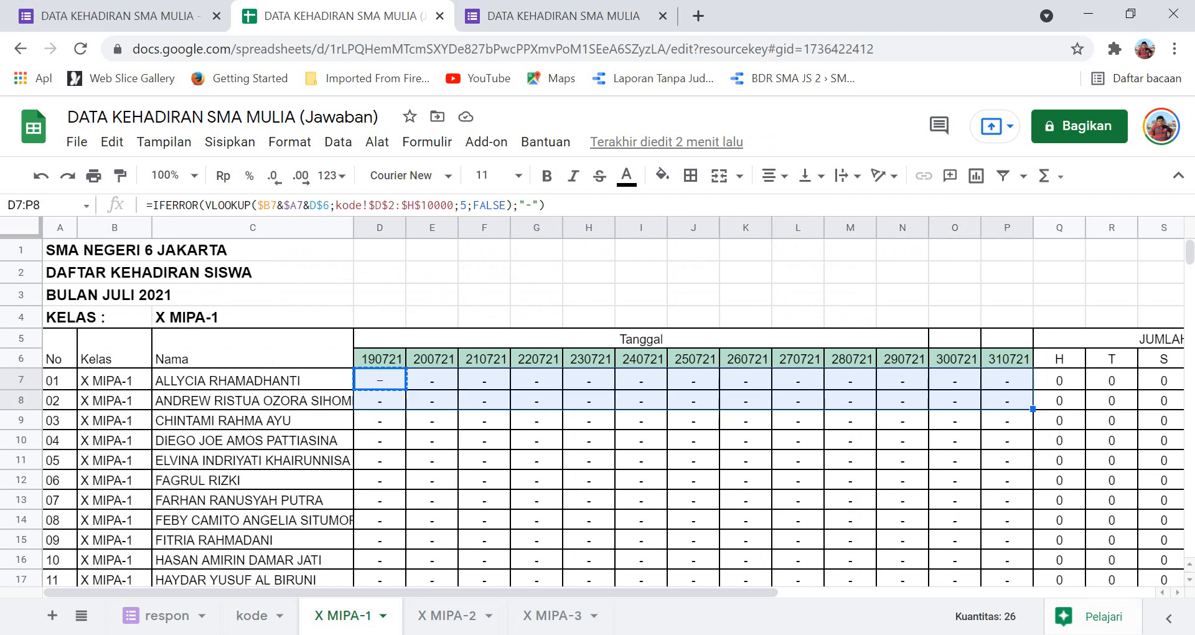
key(shift+Down)
key(shift+Down)
key(shift+Down)
key(shift+Down)
key(shift+Down)
key(shift+Down)
key(shift+Down)
key(shift+Down)
key(shift+Down)
key(shift+Down)
key(shift+Down)
key(shift+Down)
key(shift+Down)
key(shift+Down)
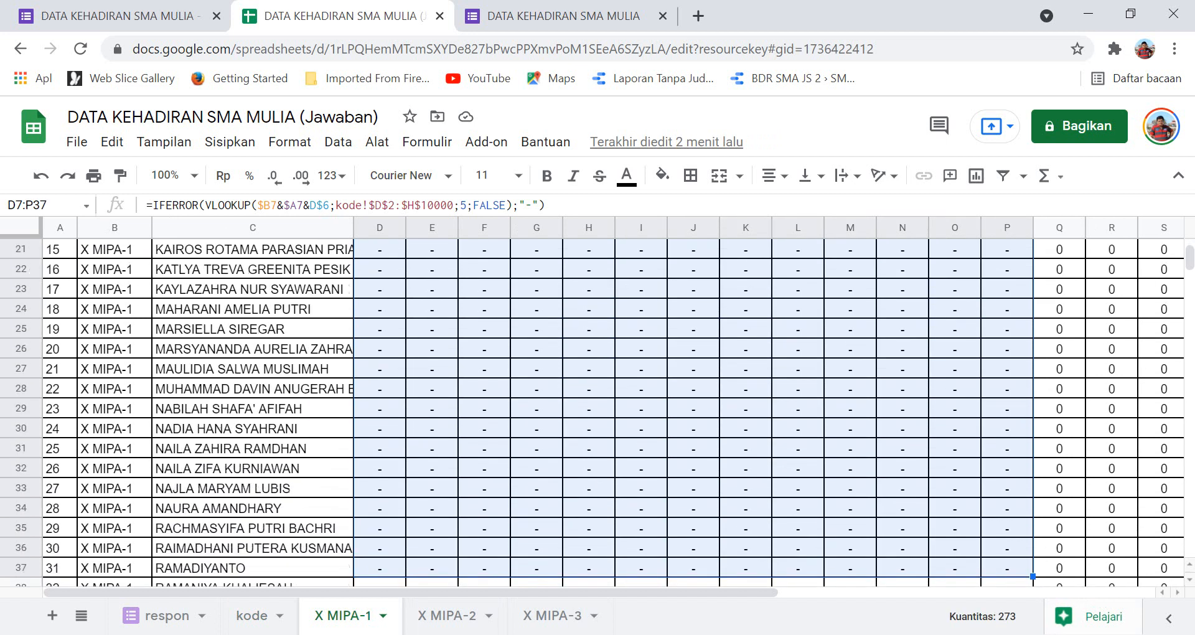
key(shift+Down)
key(shift+Down)
key(shift+Down)
key(shift+Down)
key(shift+Down)
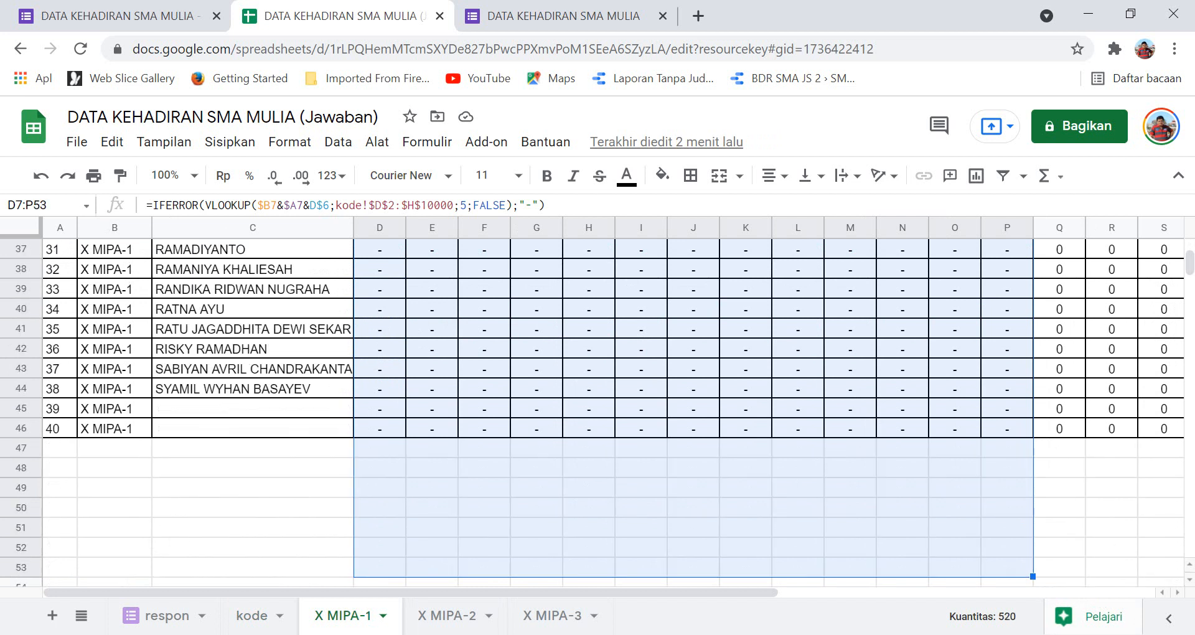
key(shift+Up)
key(shift+Up)
key(shift+Up)
key(shift+Up)
key(shift+Up)
key(shift+Up)
key(shift+Up)
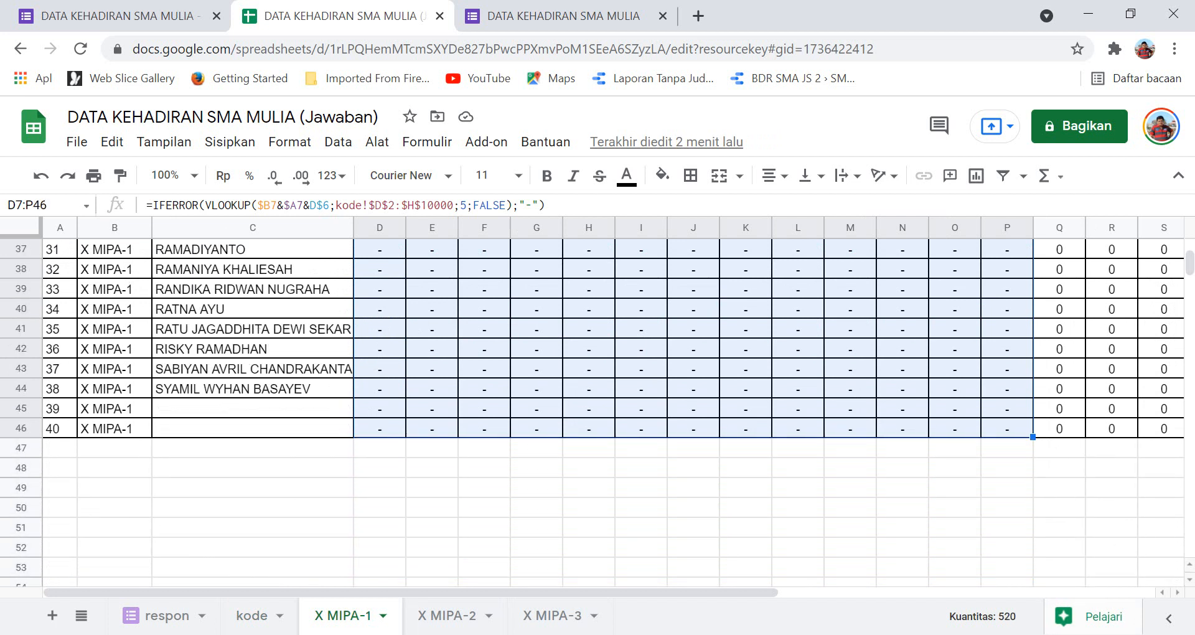
key(ctrl+v)
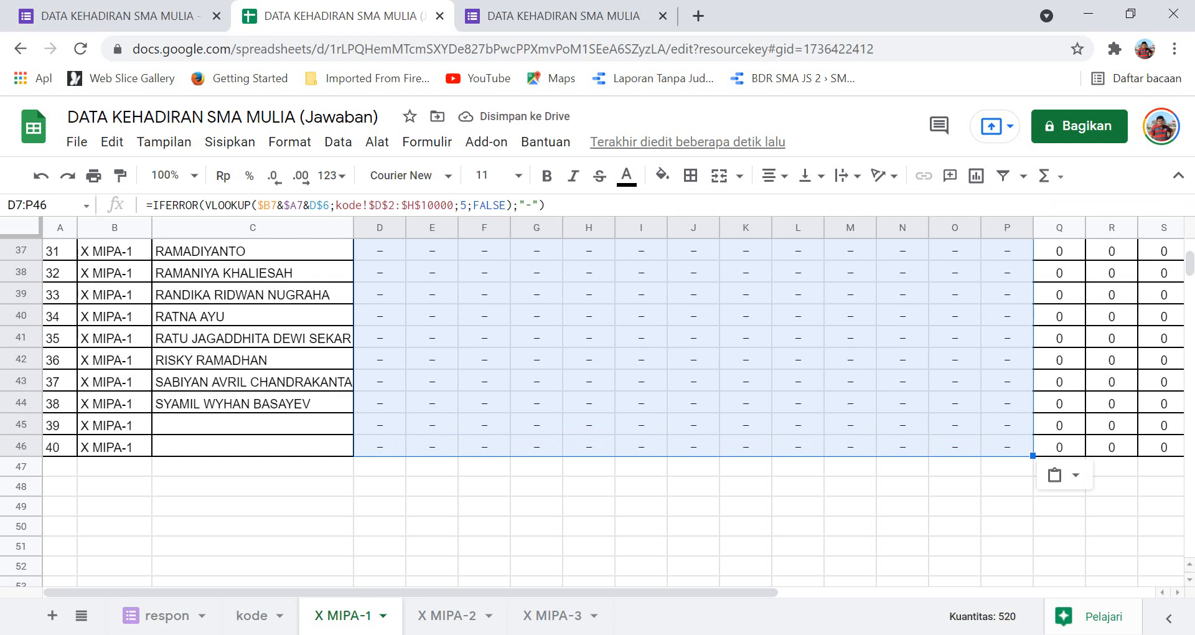
Re-paste the formula over the grid and check results in O12 and Q7.
scroll(598, 411, up, 12)
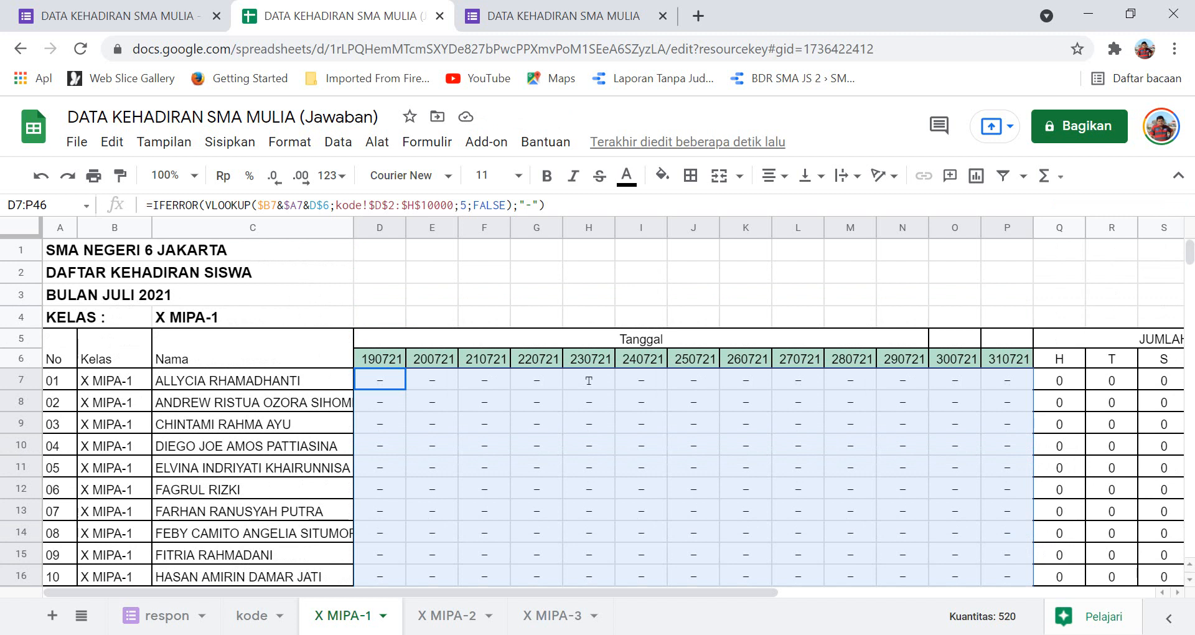
key(ctrl+v)
click(954, 488)
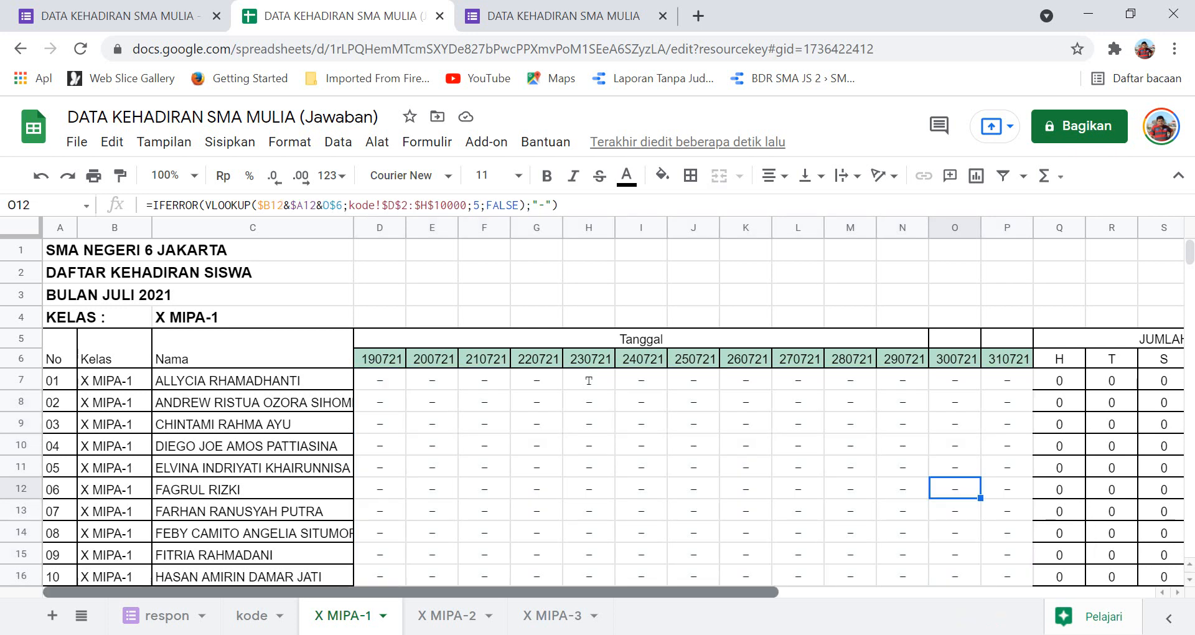
scroll(615, 407, right, 5)
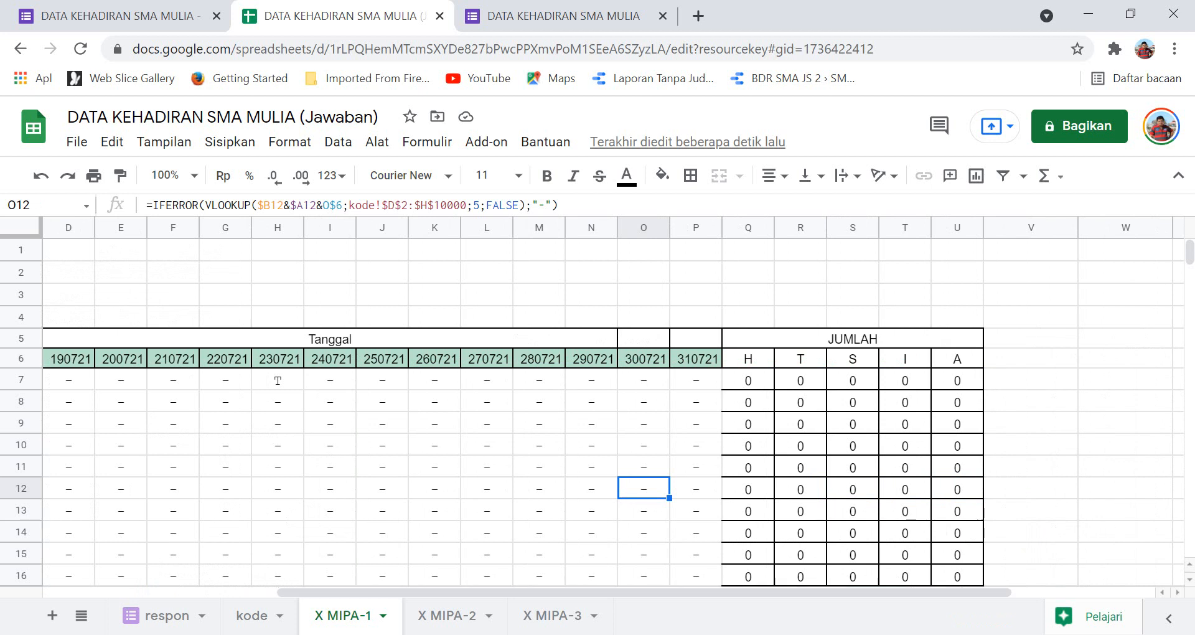
click(748, 380)
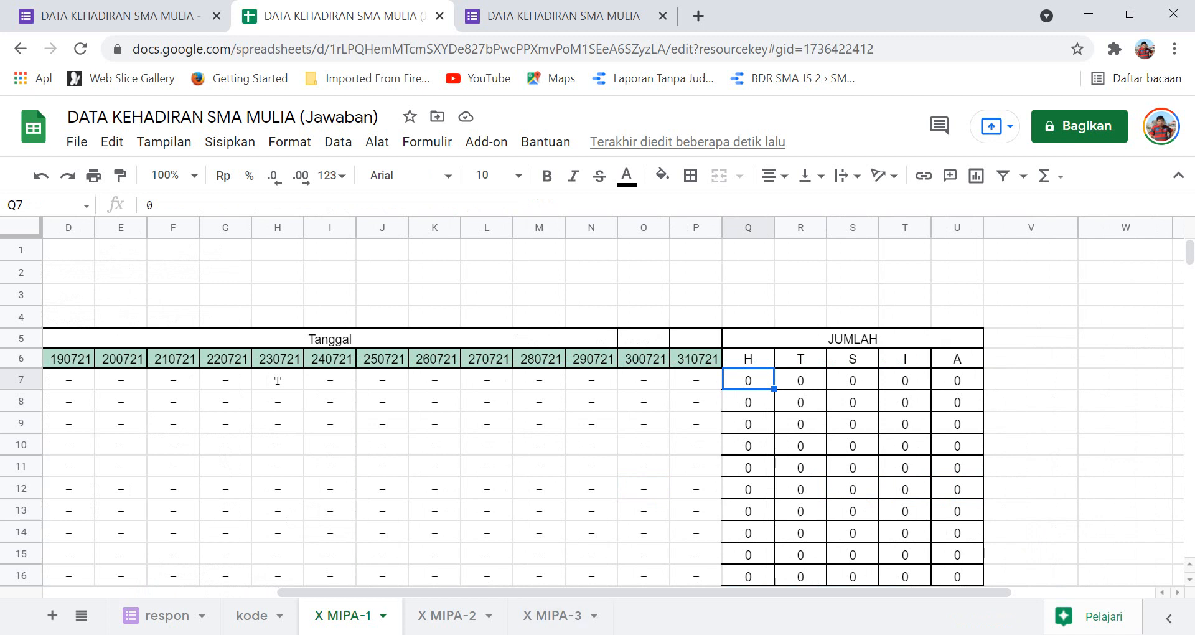
Copy the five JUMLAH COUNTIF totals Q7:U7 from Excel's X MIPA-1 sheet, then return to Chrome.
key(alt+Tab)
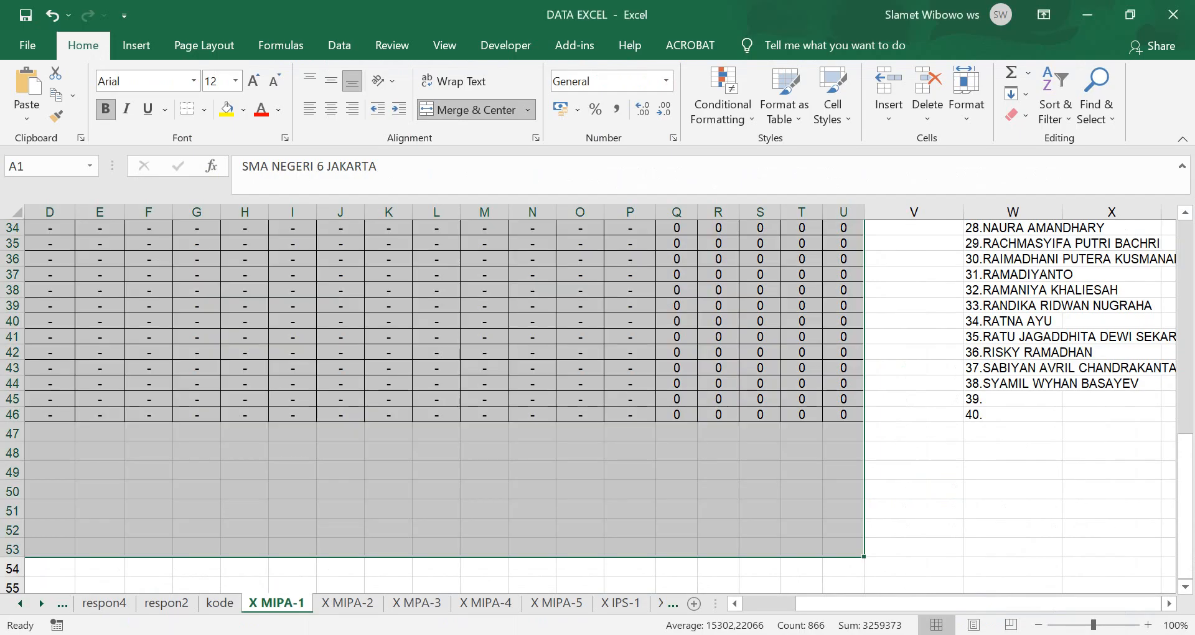
click(676, 337)
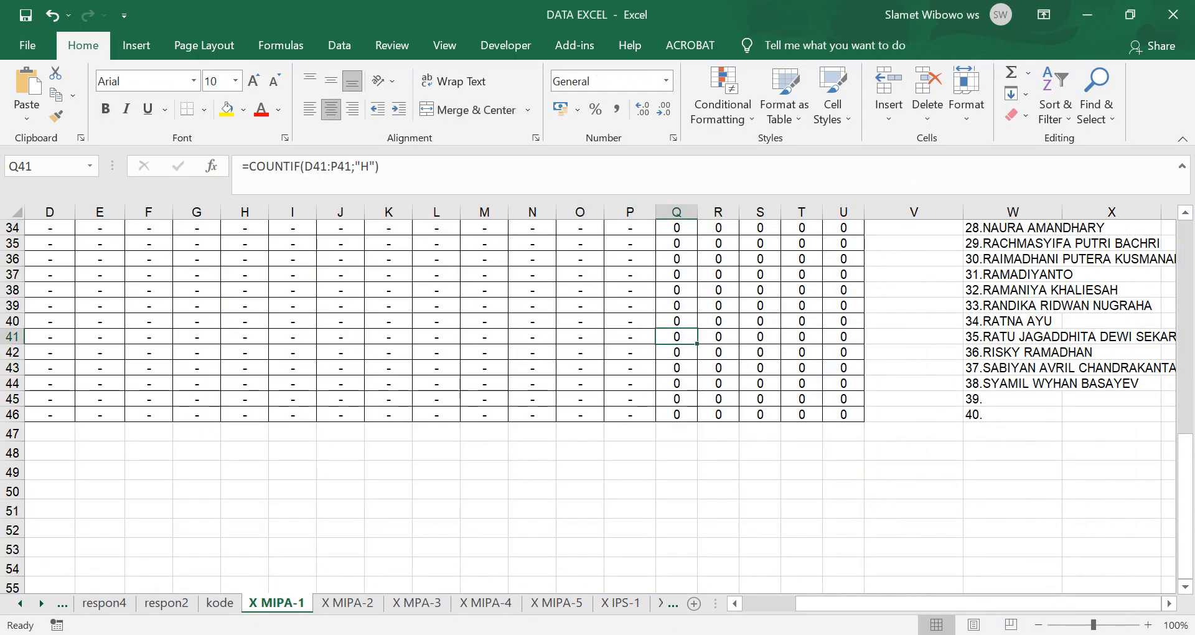
scroll(598, 404, up, 11)
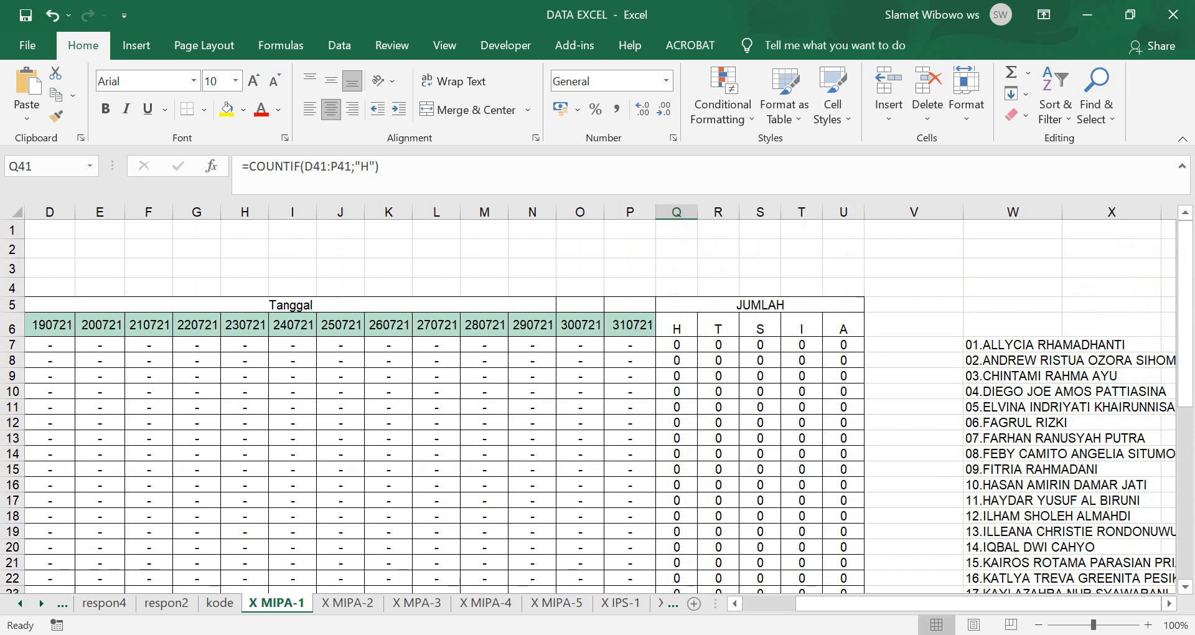
click(677, 345)
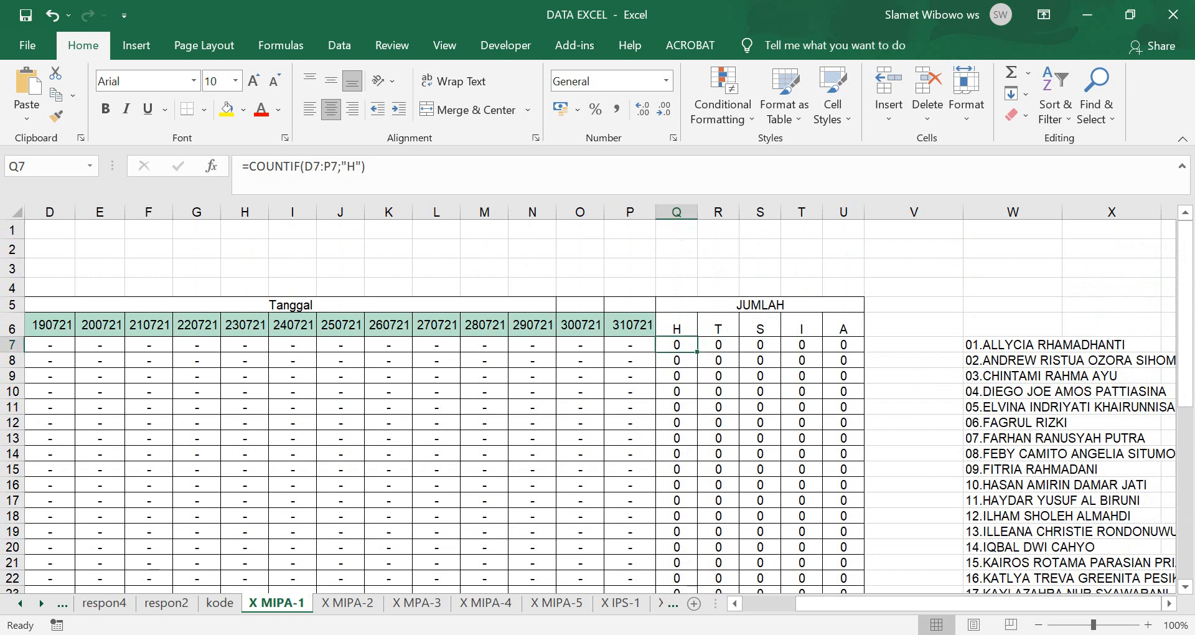
key(ctrl+c)
drag(677, 345, 844, 345)
key(ctrl+v)
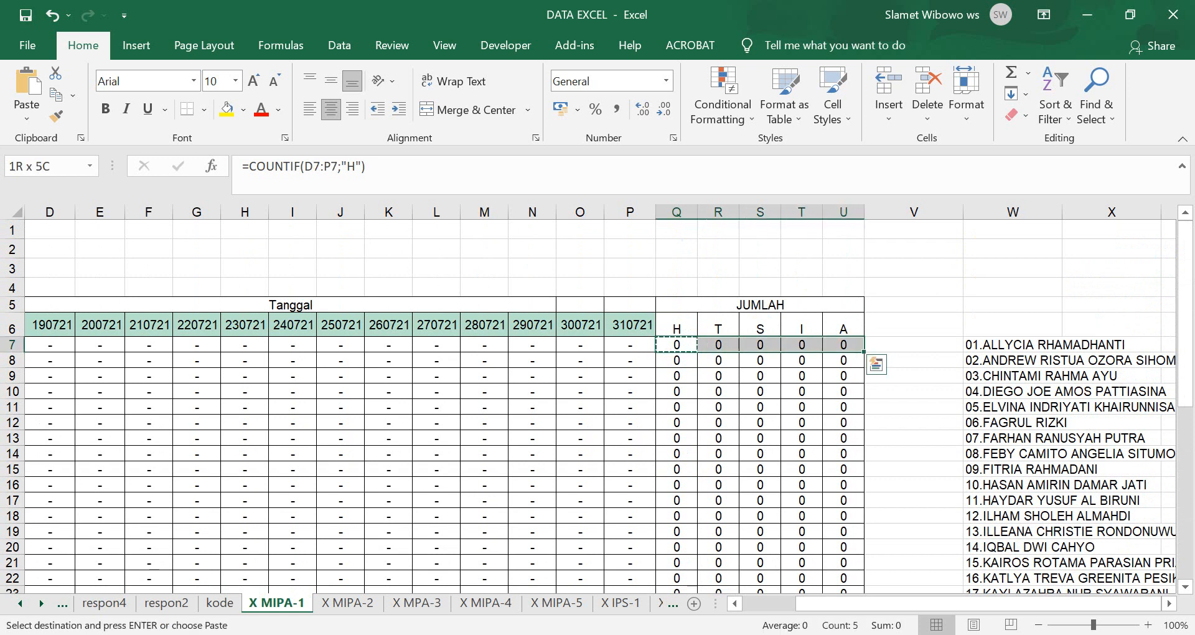
key(ctrl+c)
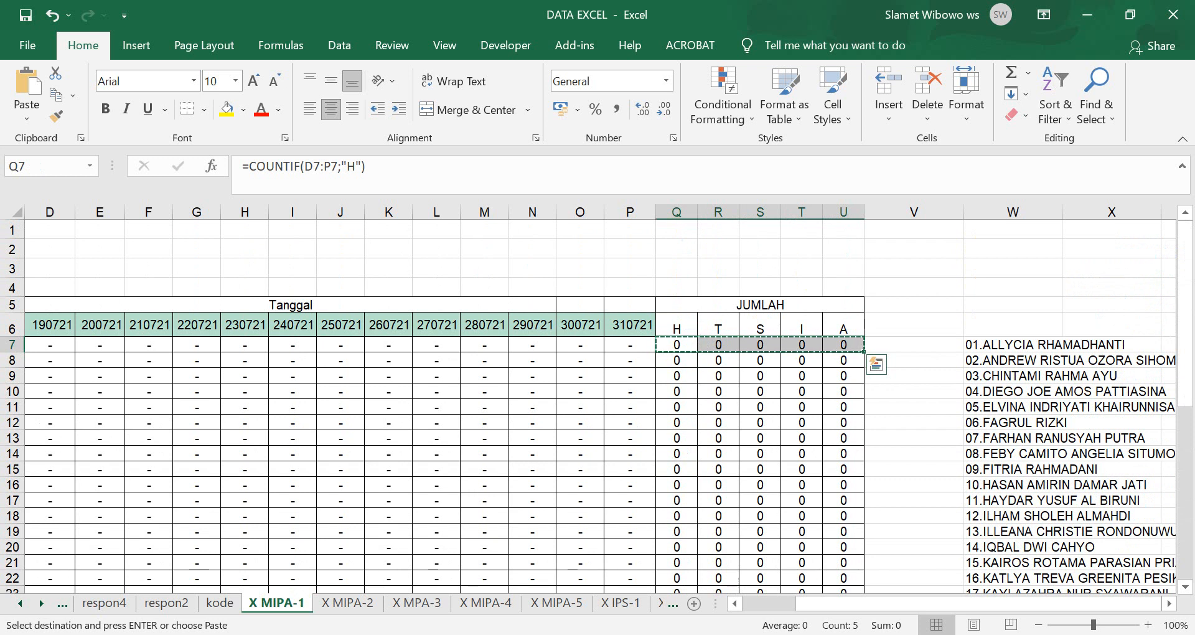
key(alt+Tab)
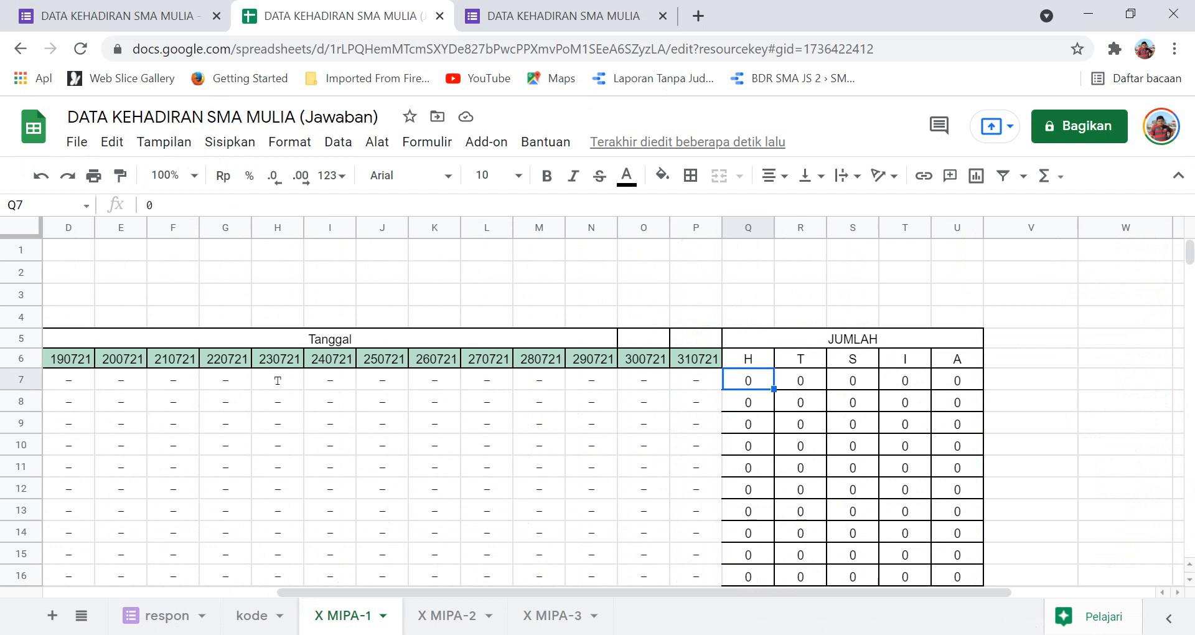
Paste the Excel totals into Google Sheets' Q7:U7, which shows only 0 values, then switch back to Excel.
key(ctrl+v)
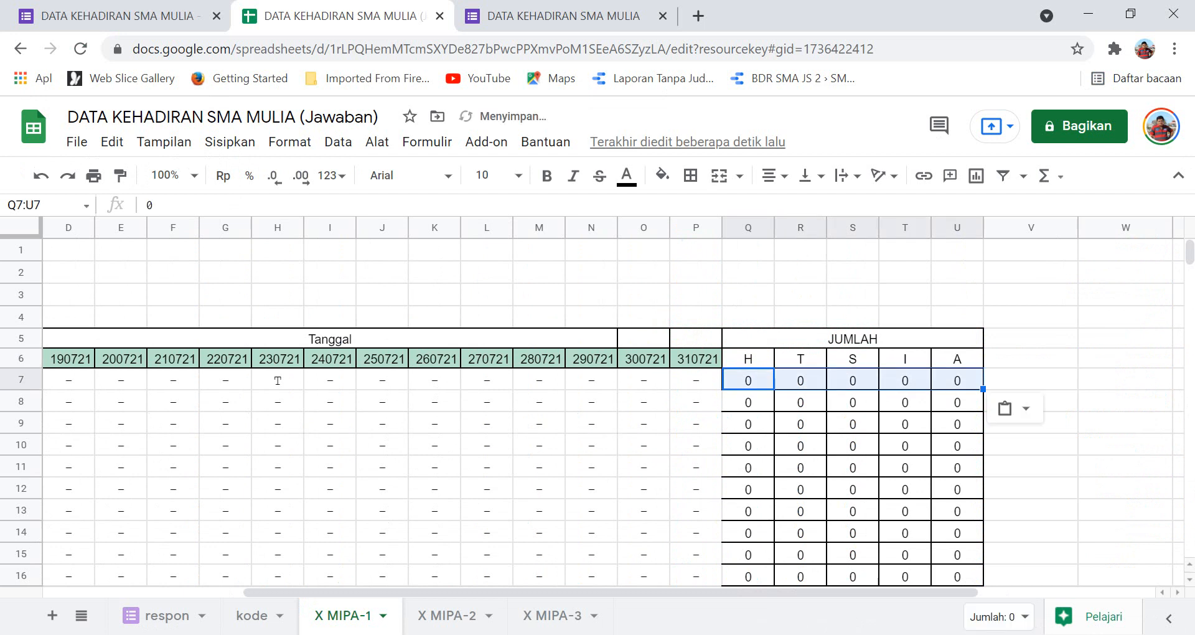
click(748, 381)
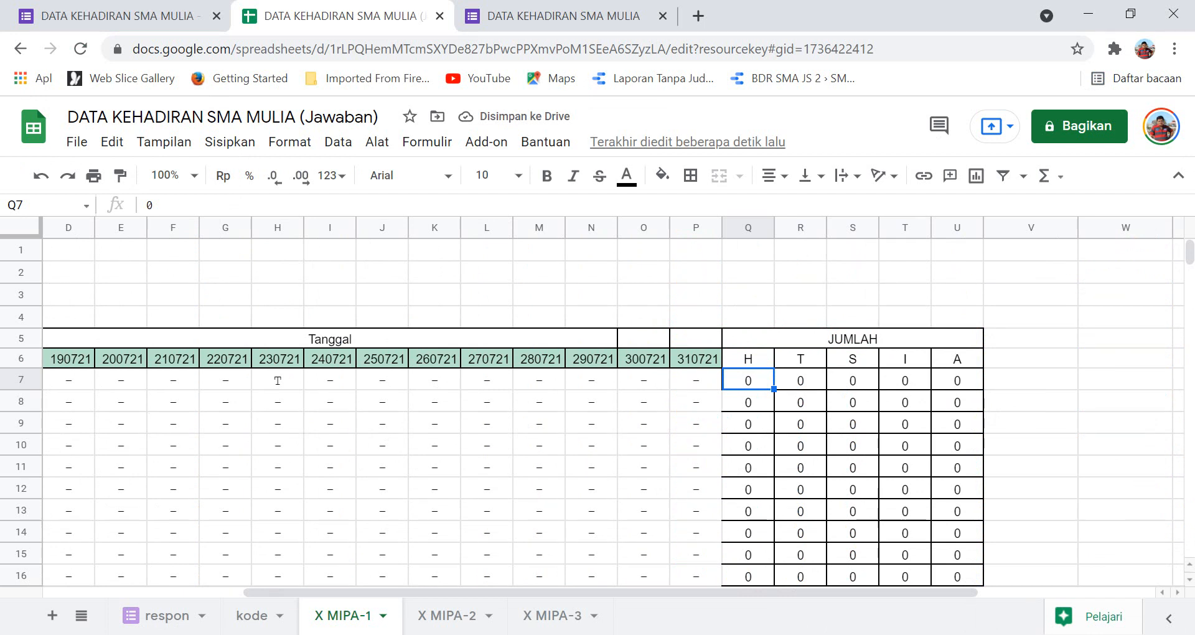
click(1031, 380)
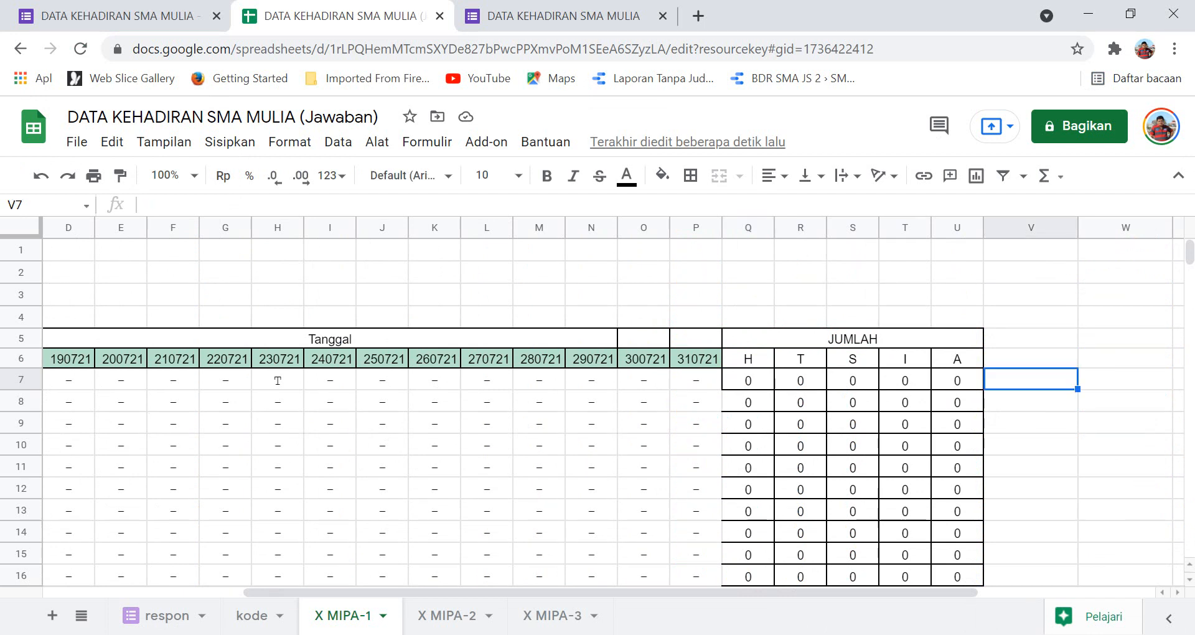
click(749, 380)
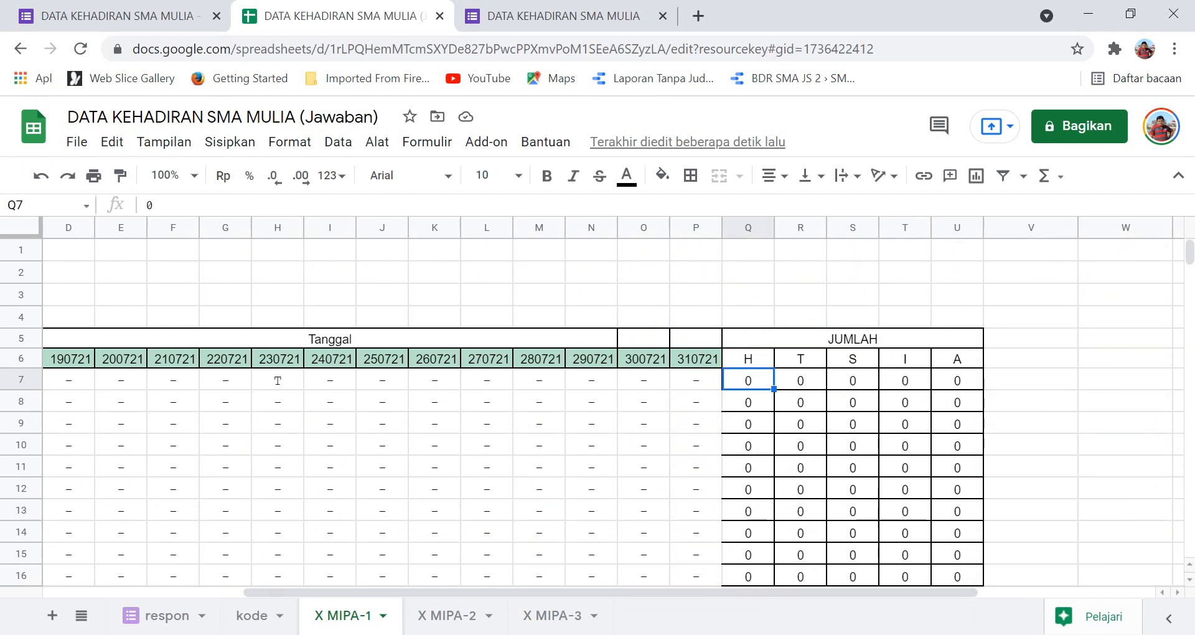
key(alt+Tab)
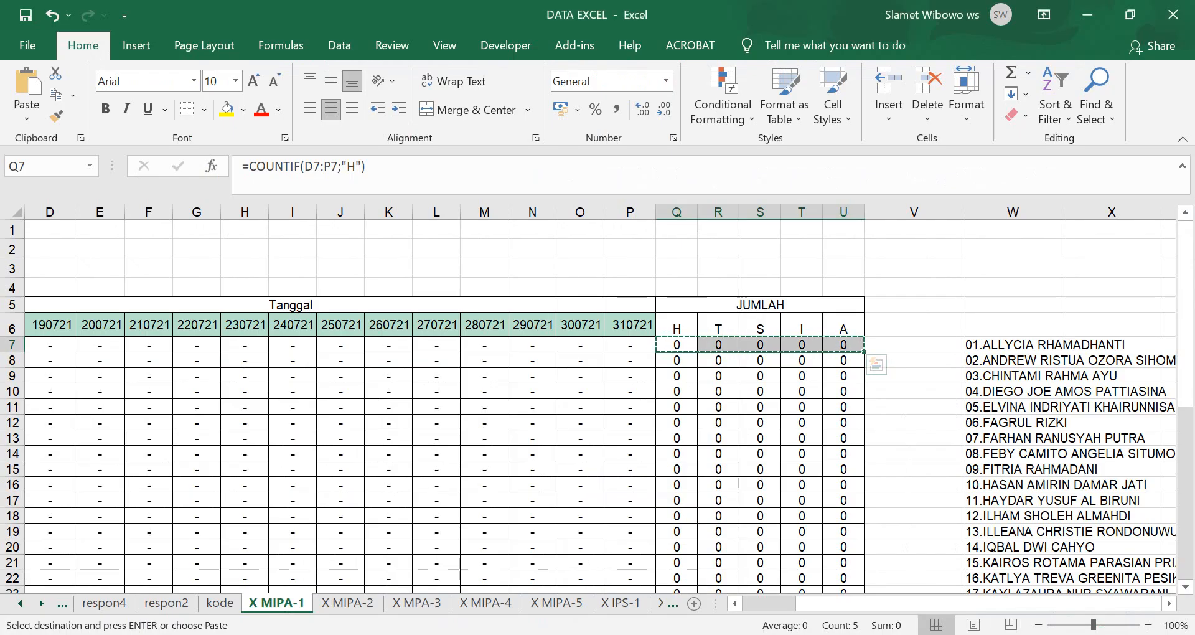
Copy the formula text =COUNTIF(D7:P7;"H") from Excel's Q7, then return to Google Sheets.
click(676, 344)
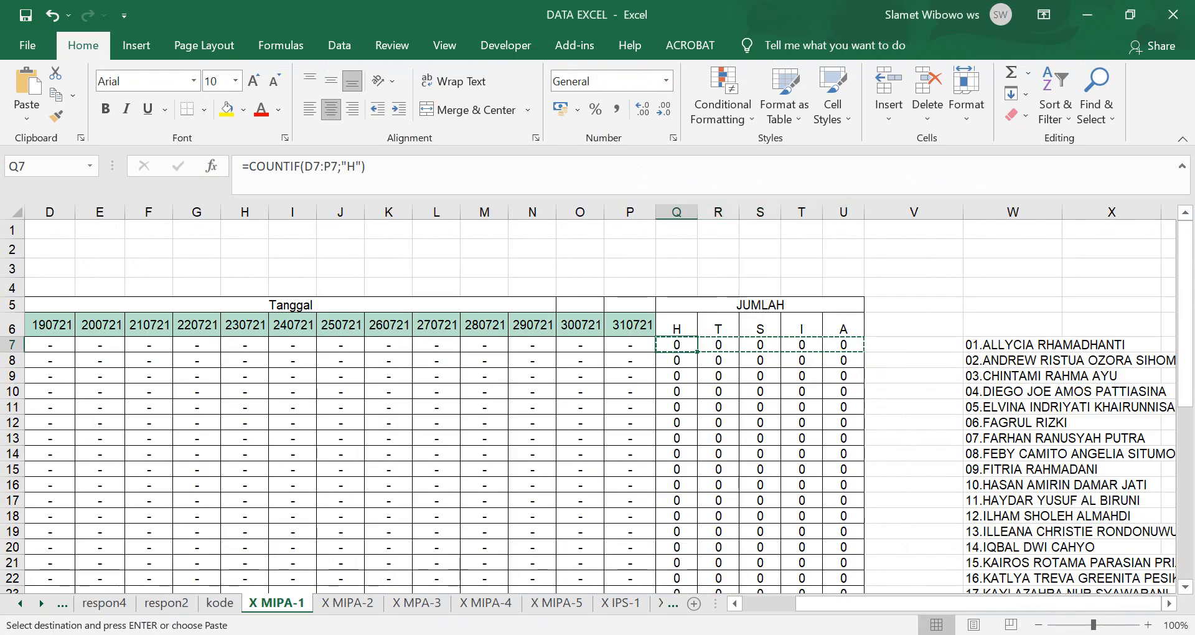
drag(366, 166, 242, 166)
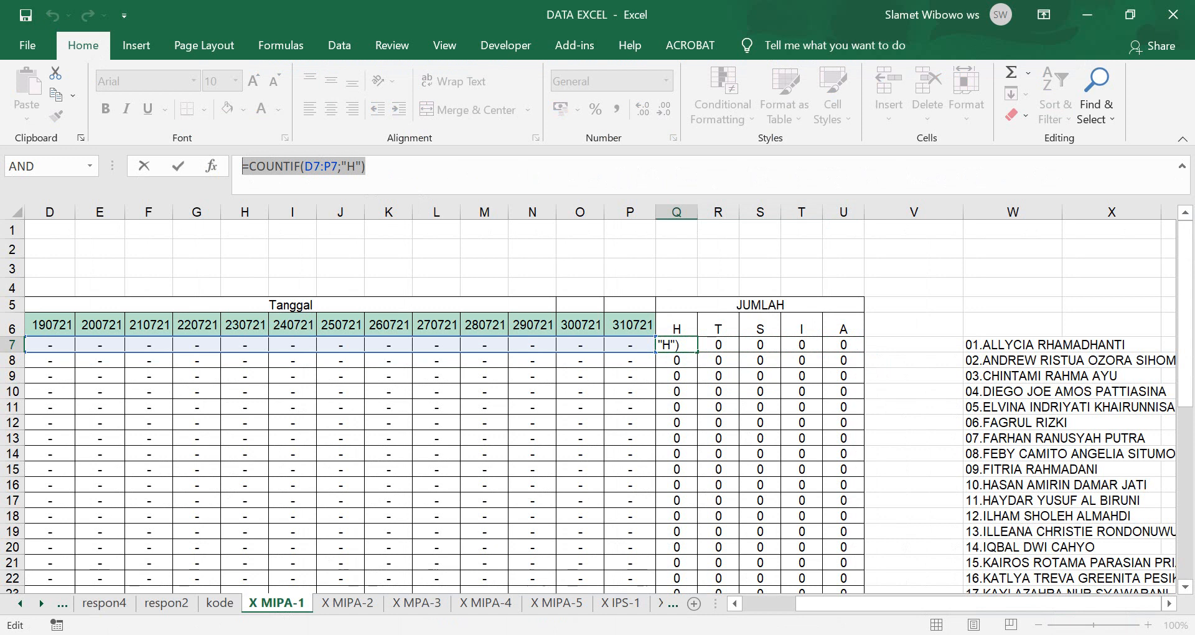
key(ctrl+c)
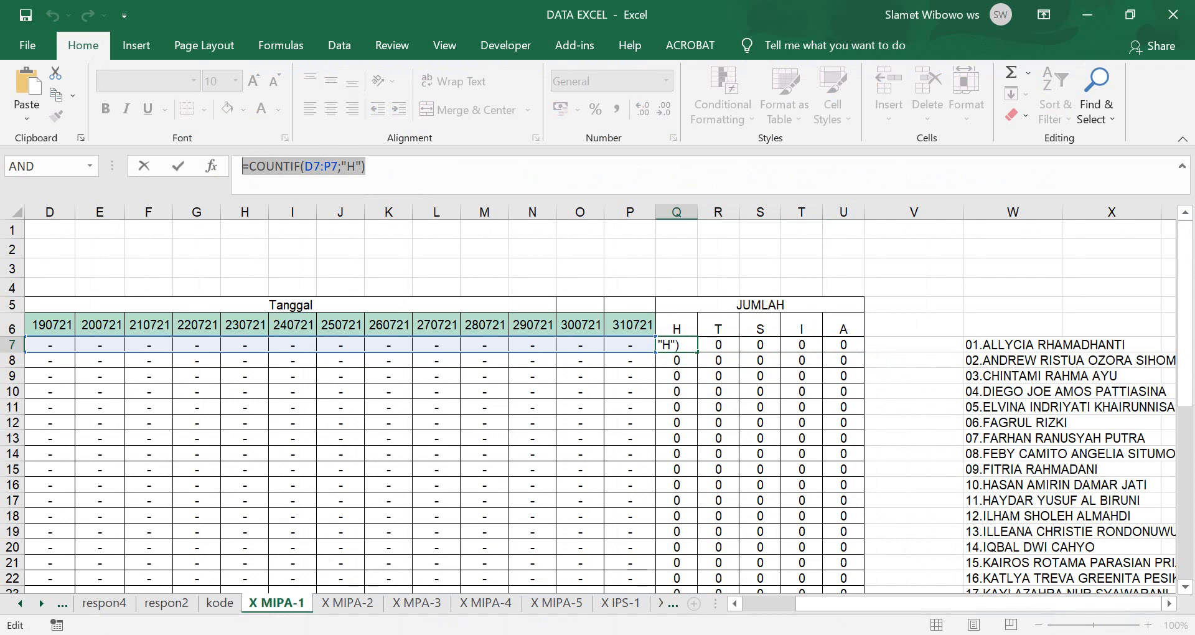
key(alt+Tab)
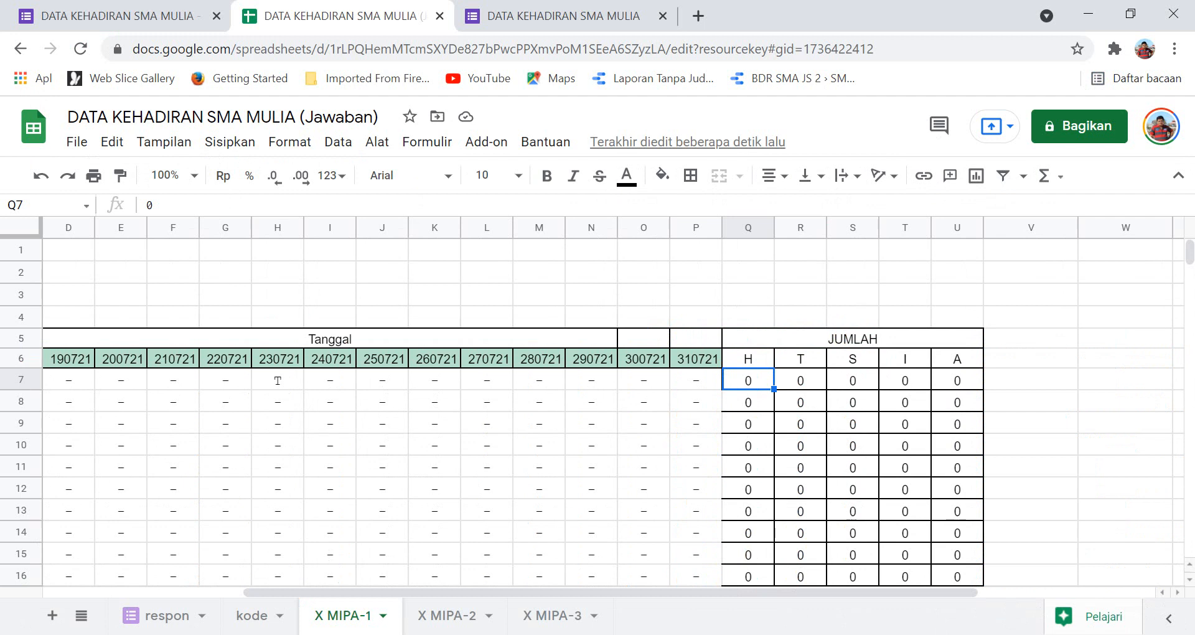
Replace Q7's 0 with =COUNTIF(D7:P7;"H") and copy its formula text.
click(181, 205)
key(BackSpace)
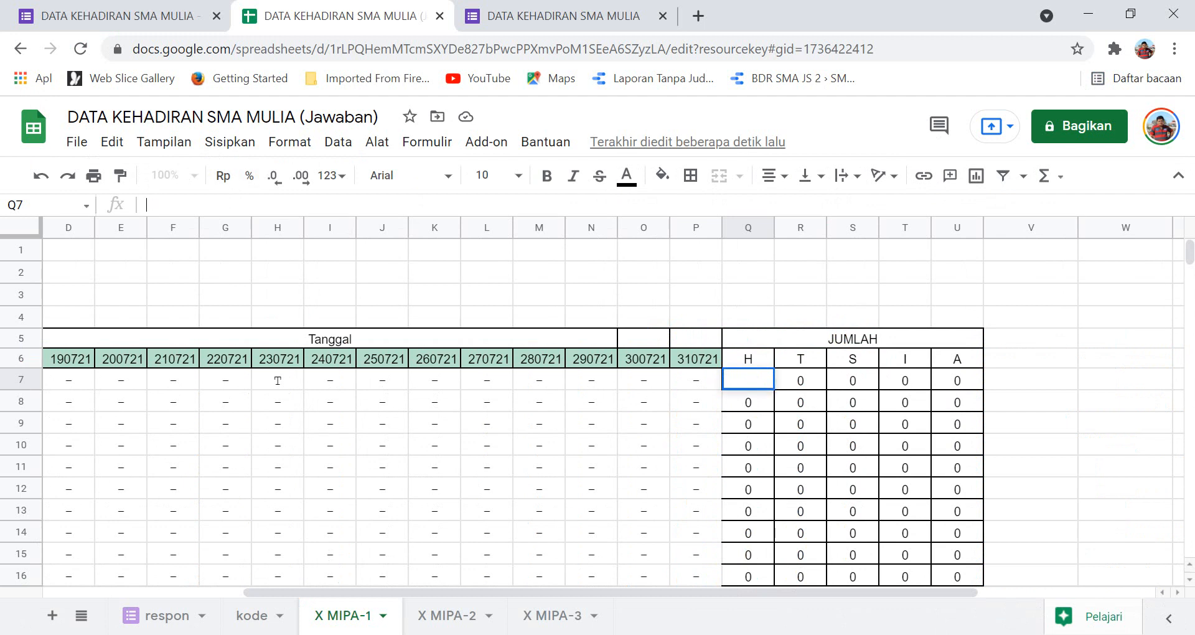
key(ctrl+v)
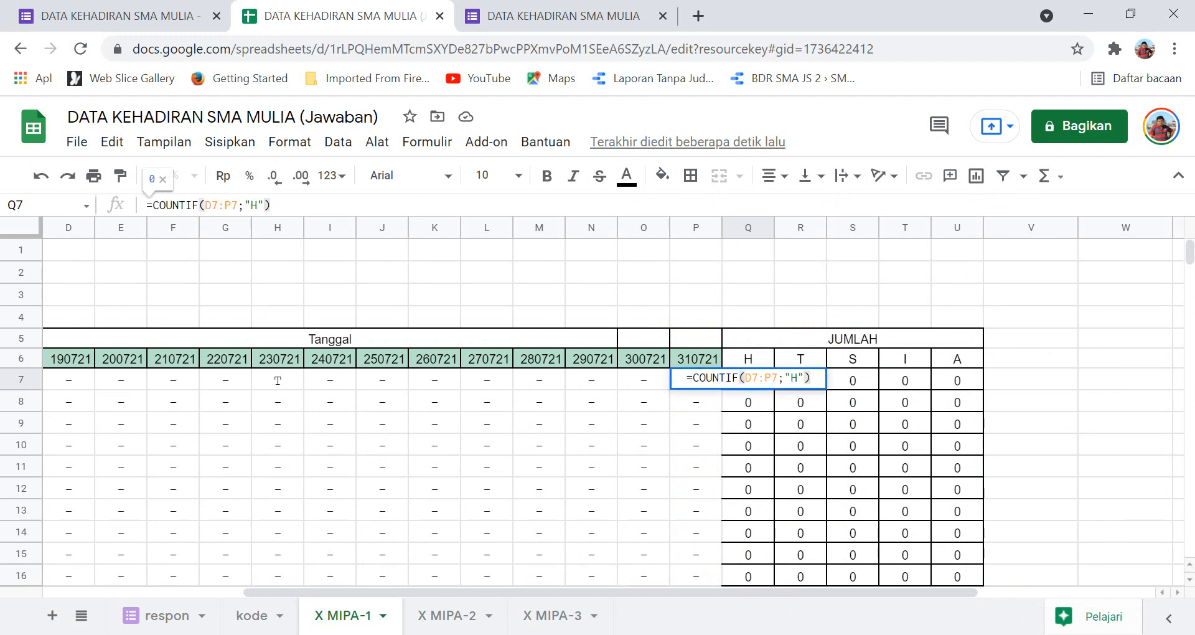
key(Return)
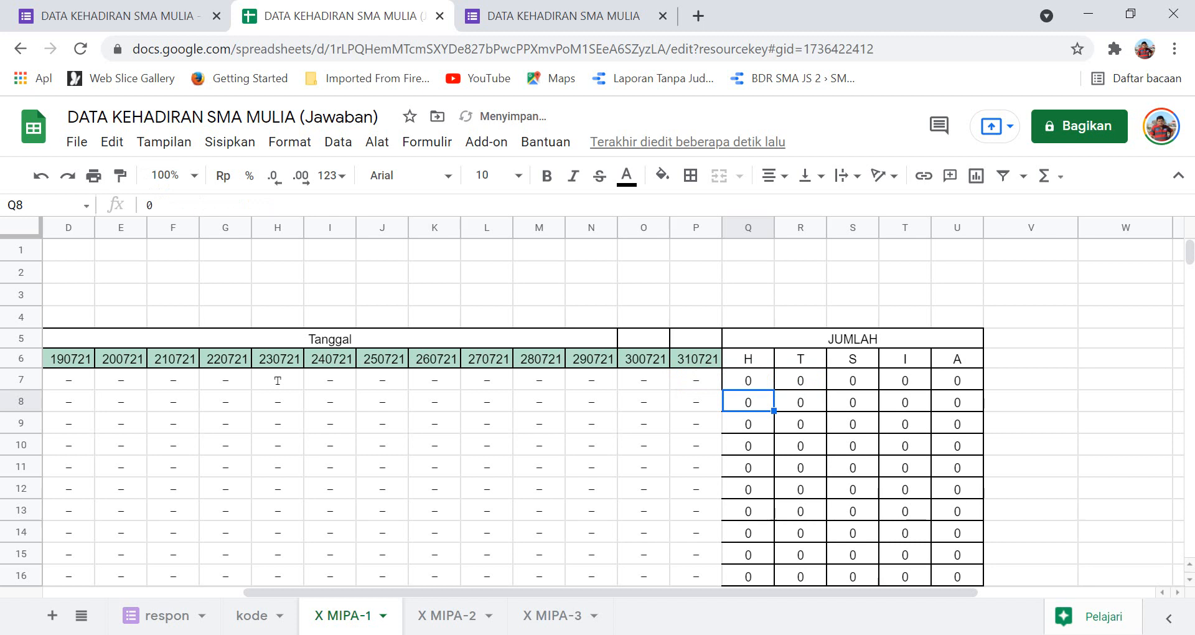
click(748, 380)
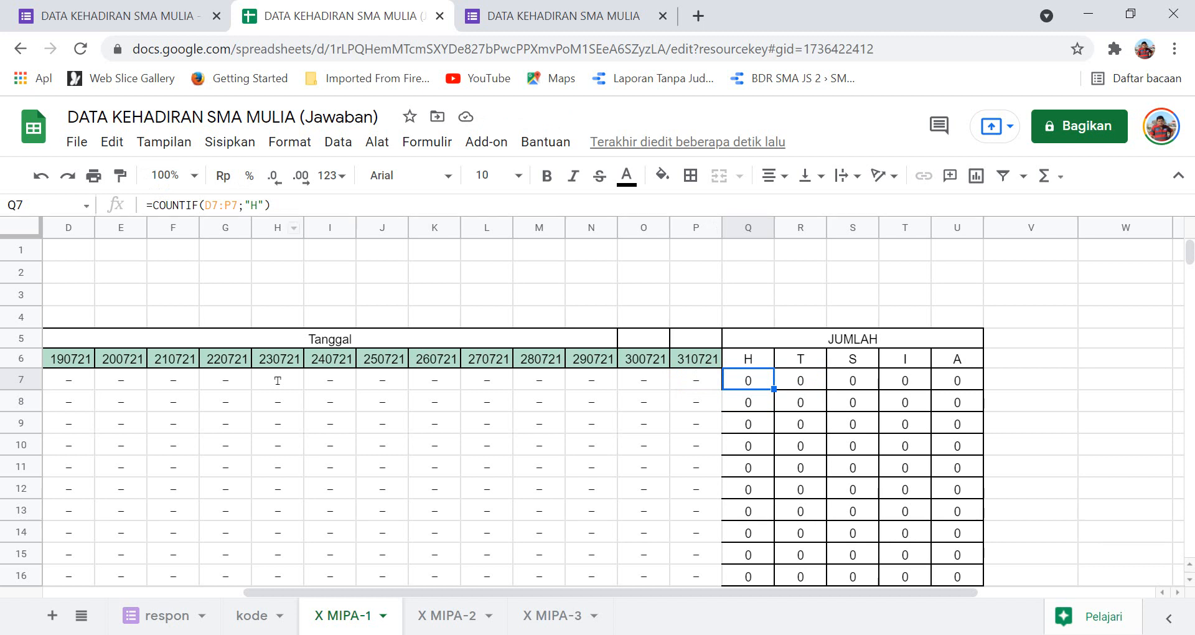
drag(272, 206, 145, 205)
key(ctrl+c)
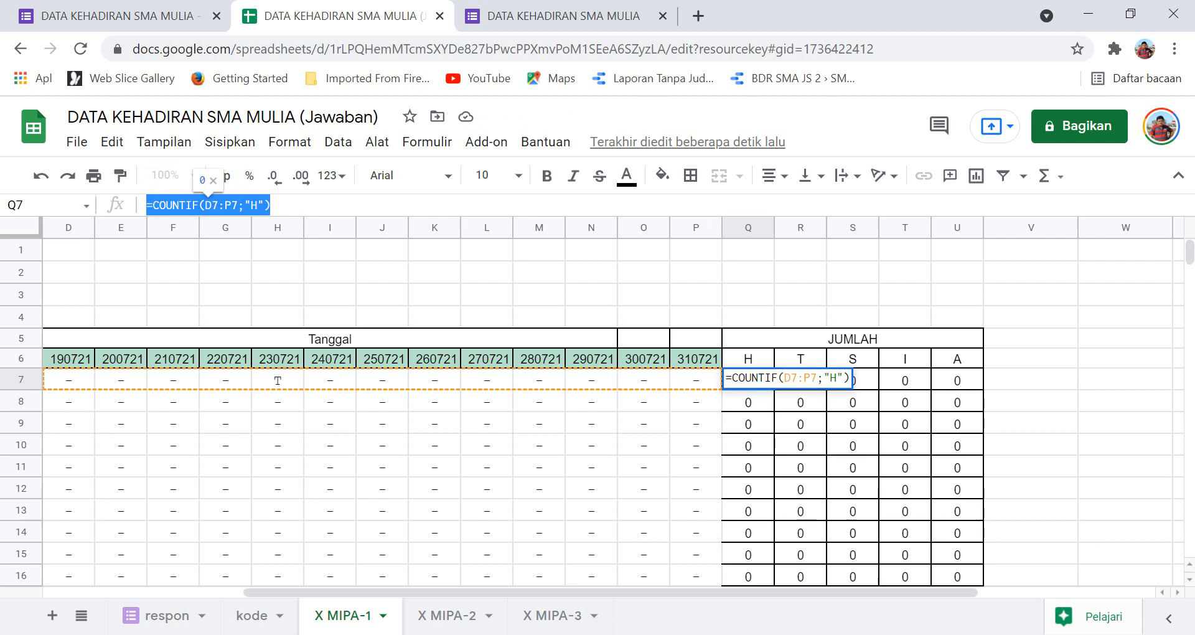
key(Escape)
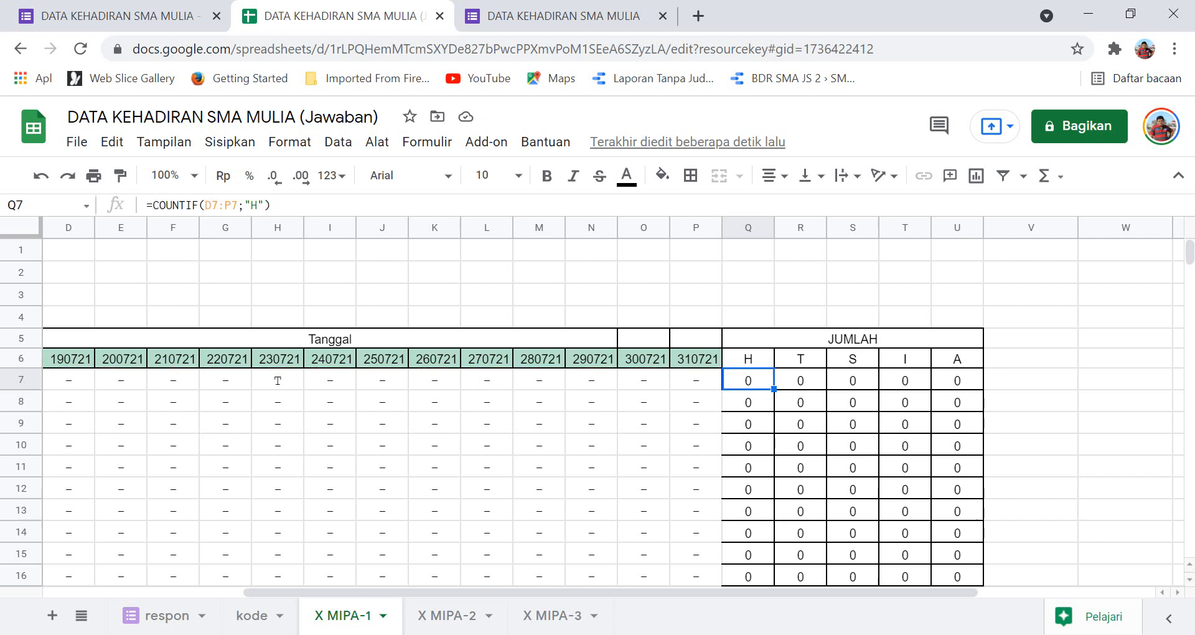
Put the COUNTIF formula in R7 with the criterion changed to "T".
click(800, 380)
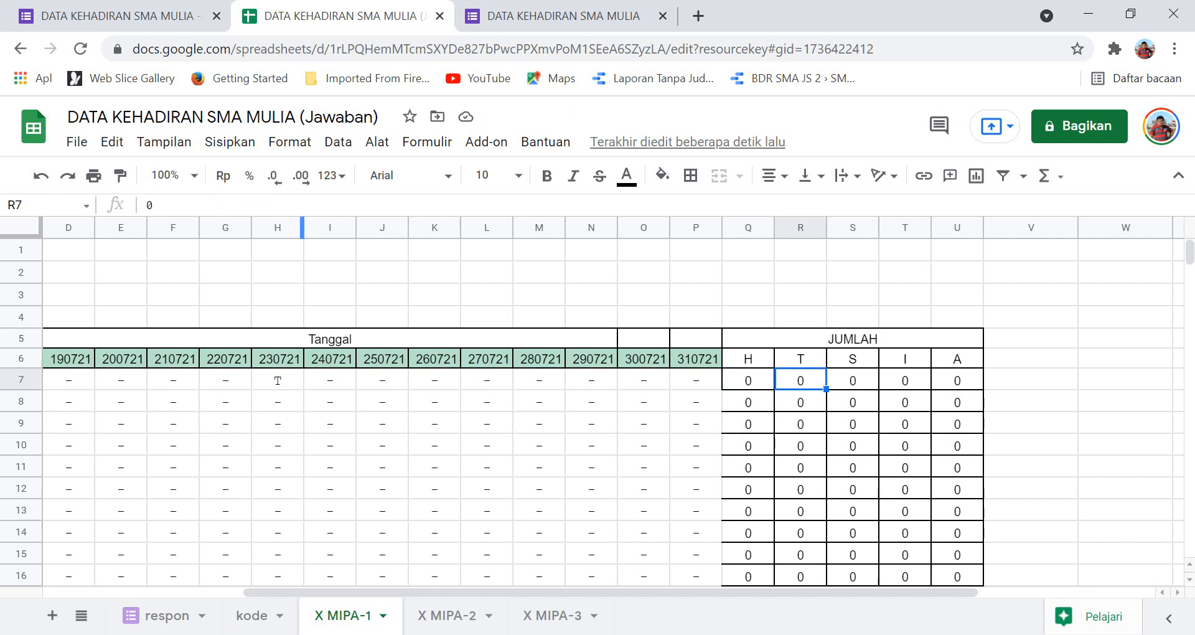
click(274, 205)
key(BackSpace)
key(ctrl+v)
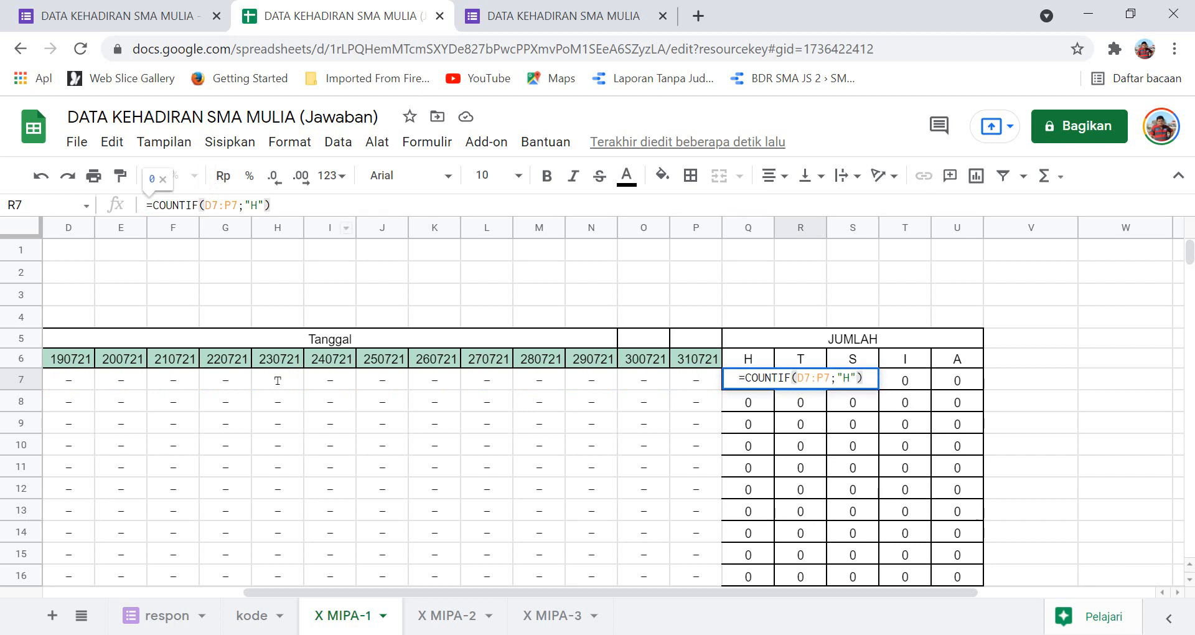
key(Left)
key(Left)
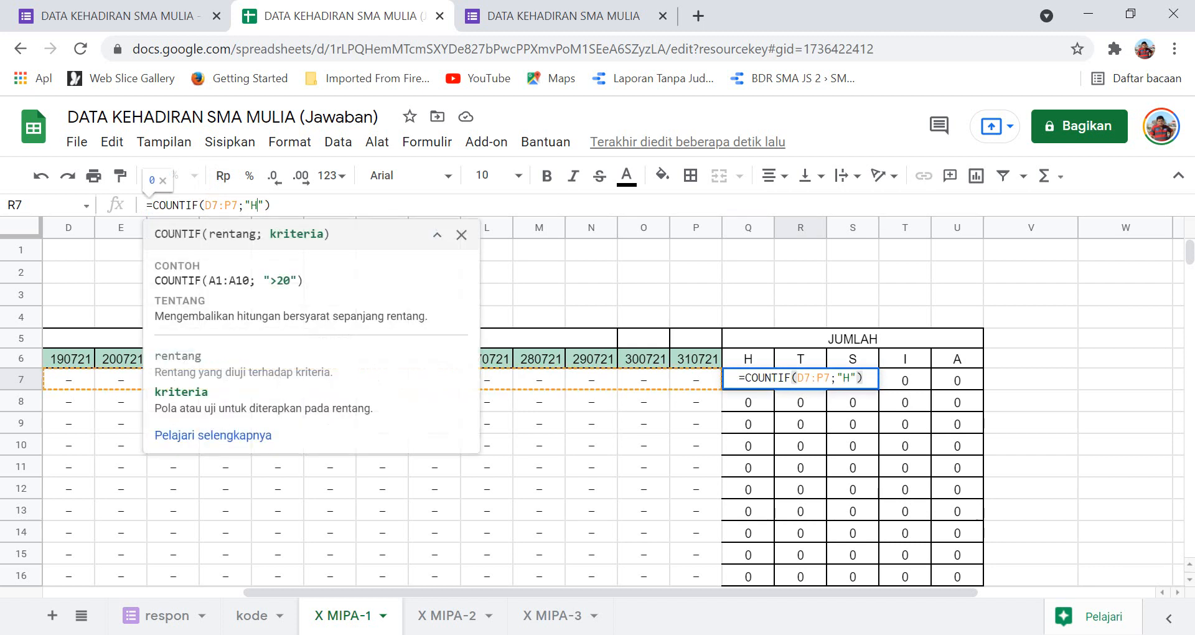
key(BackSpace)
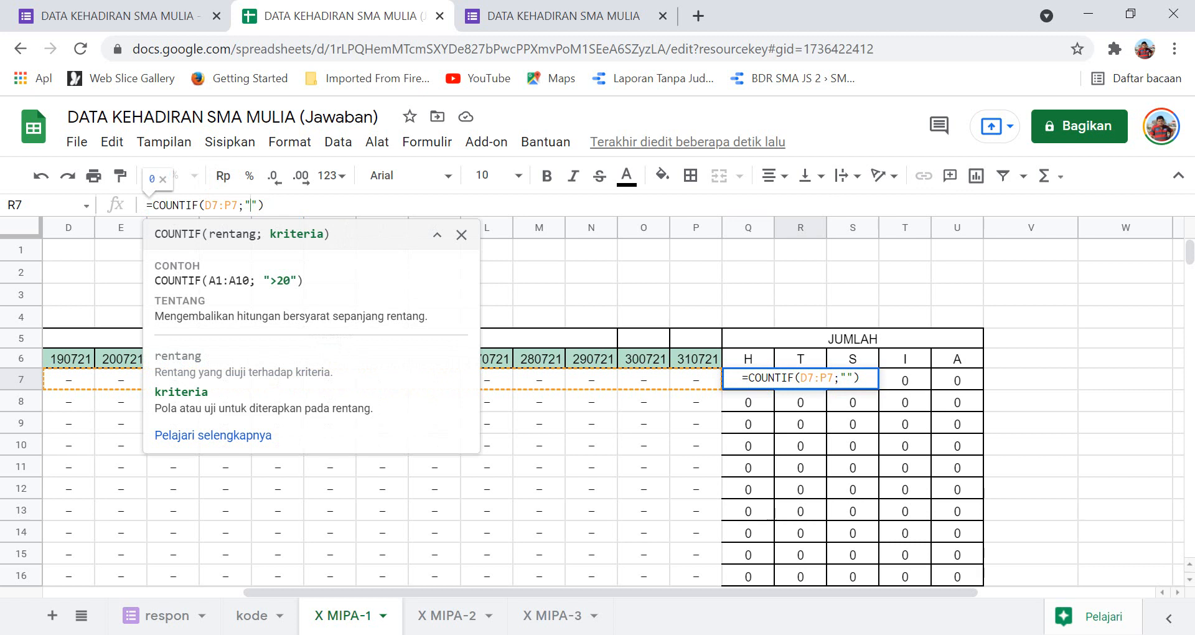
text(T)
key(Return)
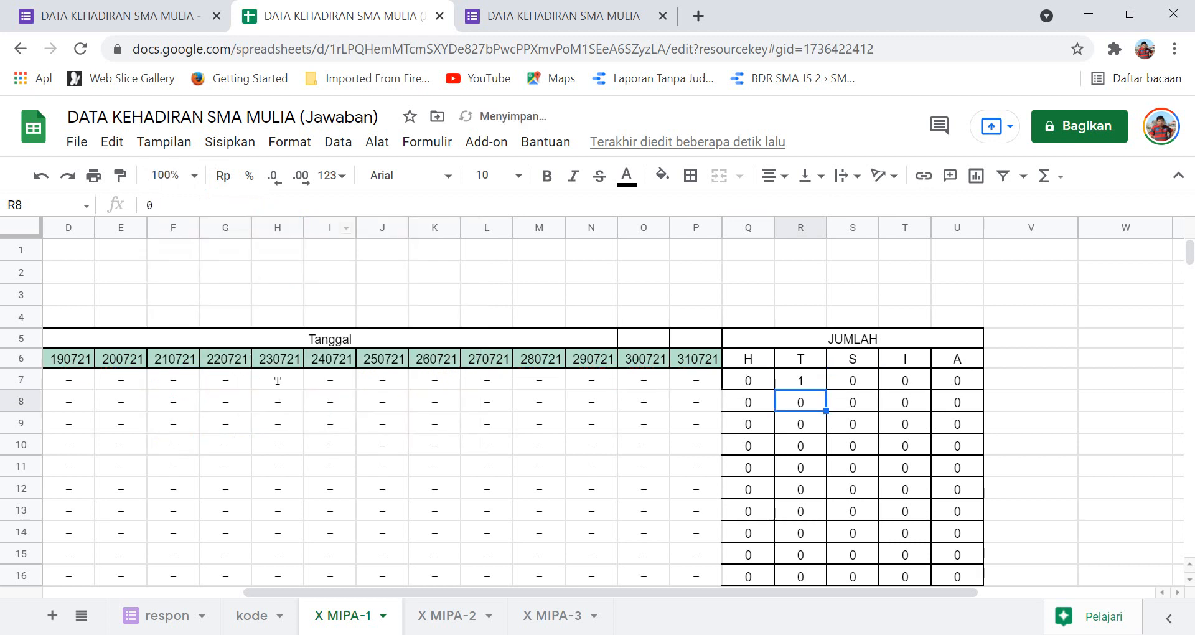
Put the COUNTIF formula in S7 counting "S".
click(852, 380)
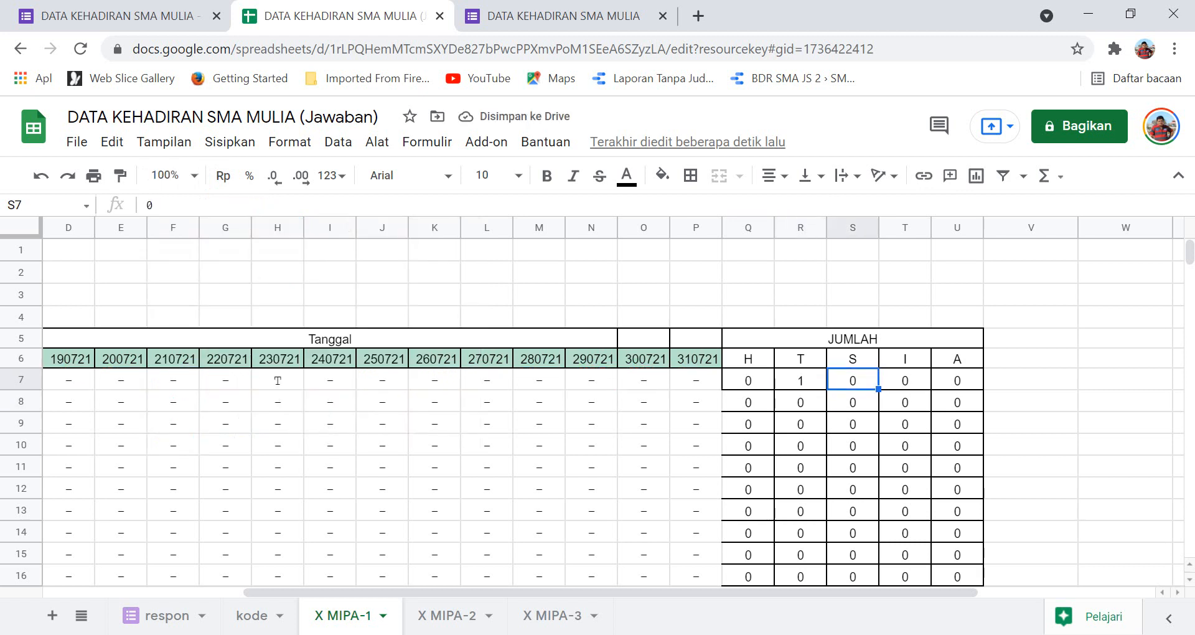
click(153, 205)
key(BackSpace)
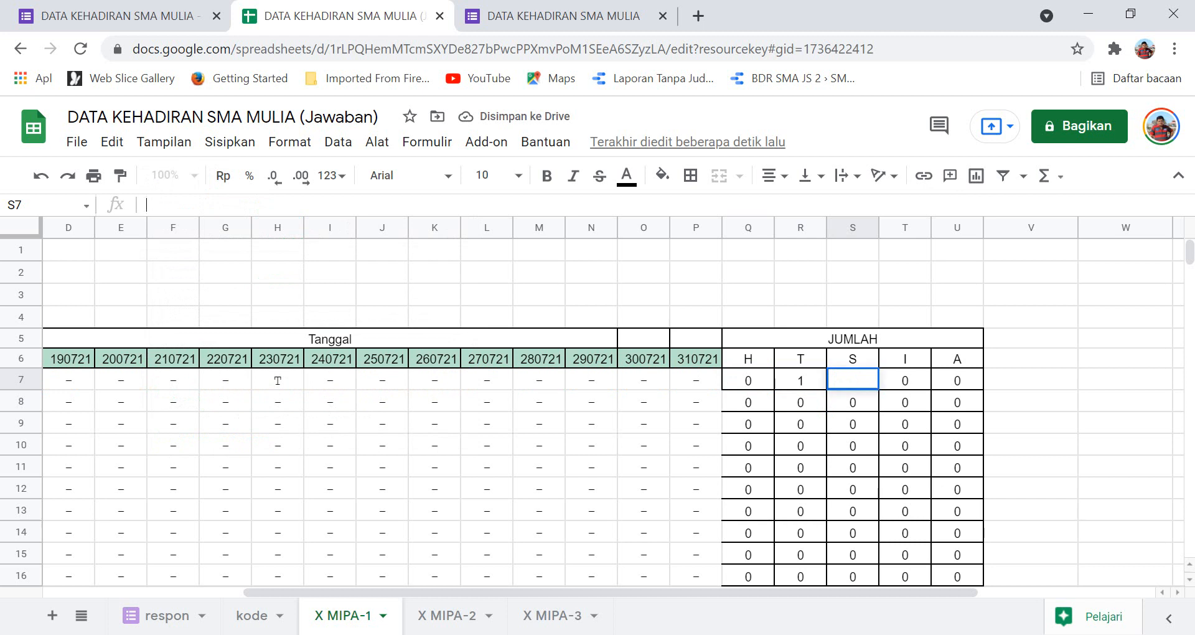
key(ctrl+v)
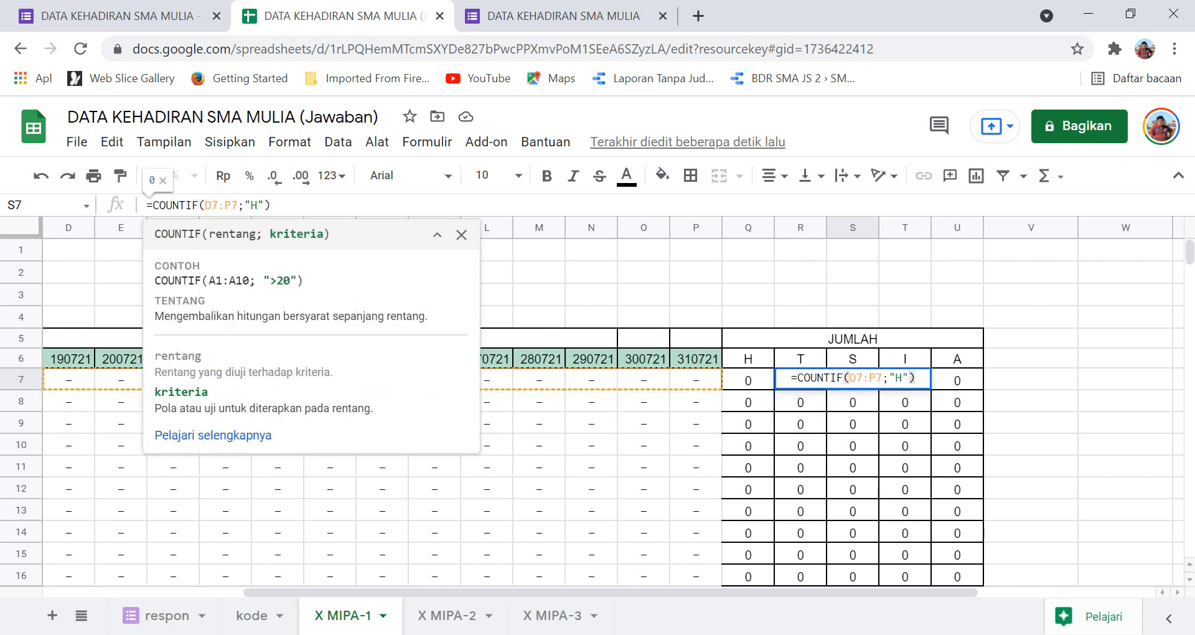
key(BackSpace)
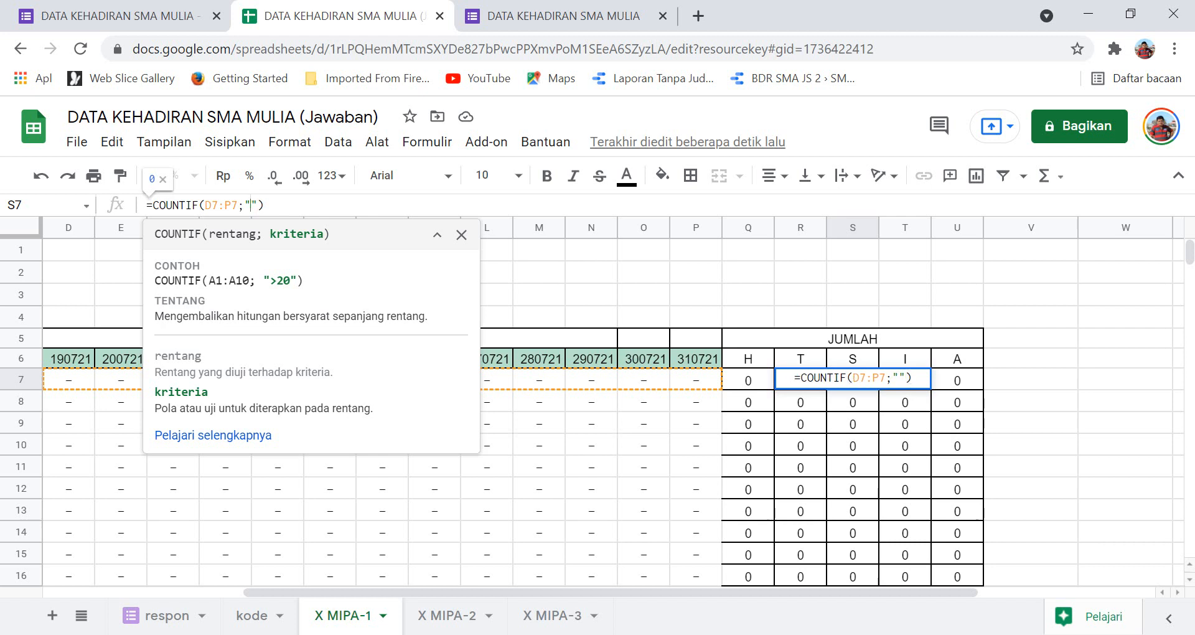
text(s)
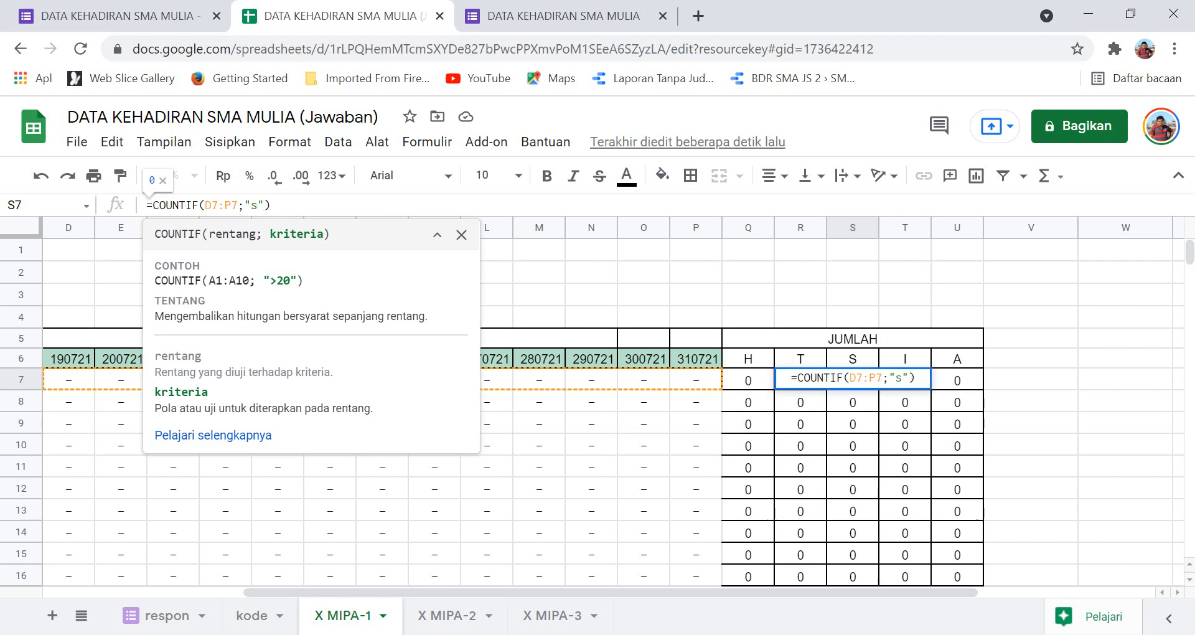
key(BackSpace)
text(S)
key(Return)
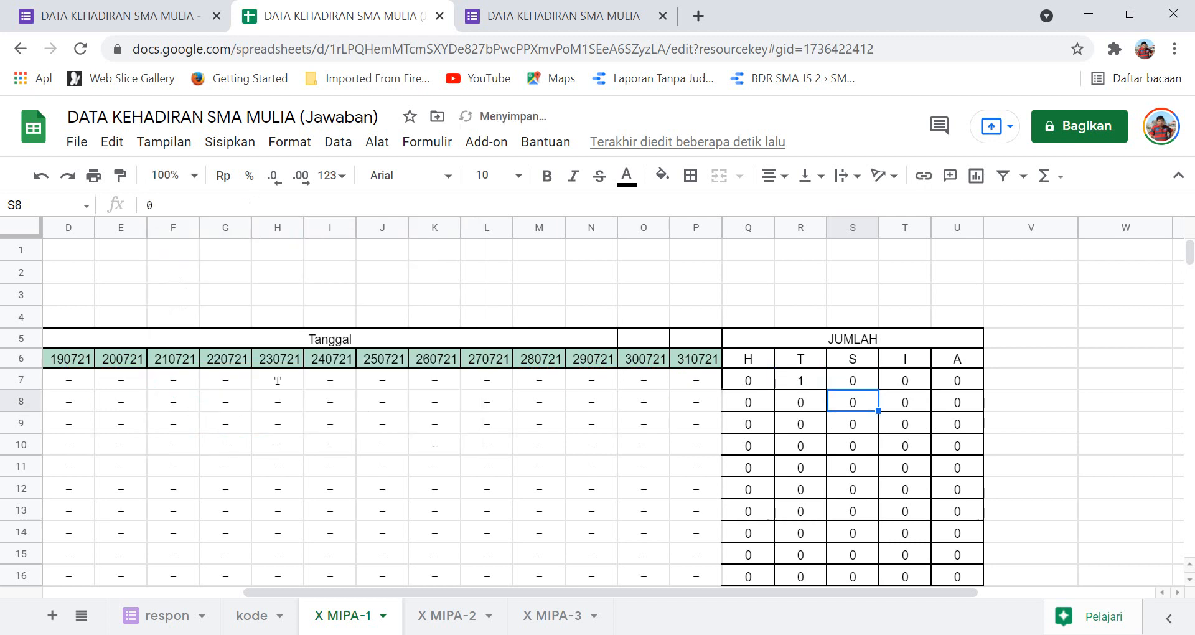
Put the COUNTIF formula in T7 counting "I".
click(905, 379)
click(218, 205)
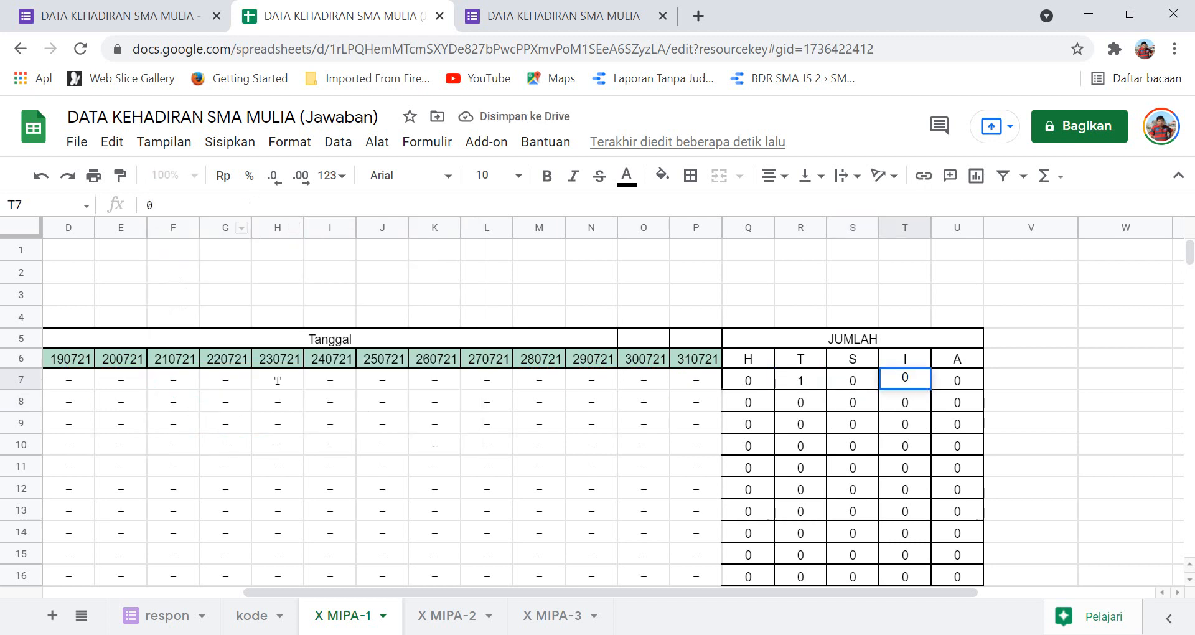
key(BackSpace)
key(ctrl+v)
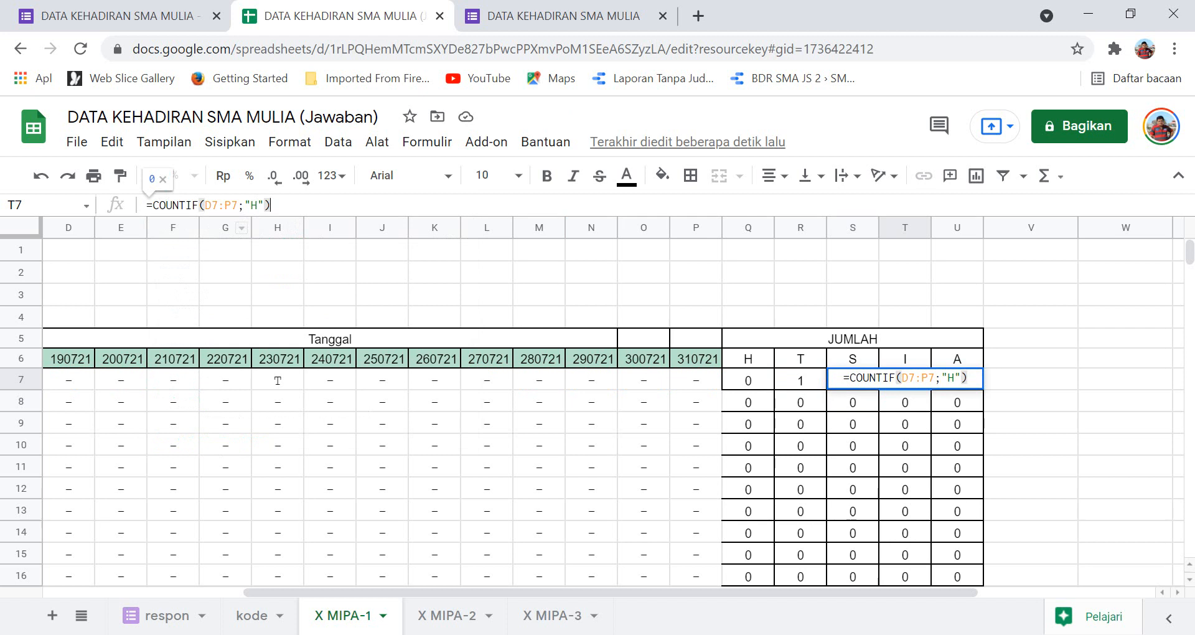
key(Left)
key(Left)
key(BackSpace)
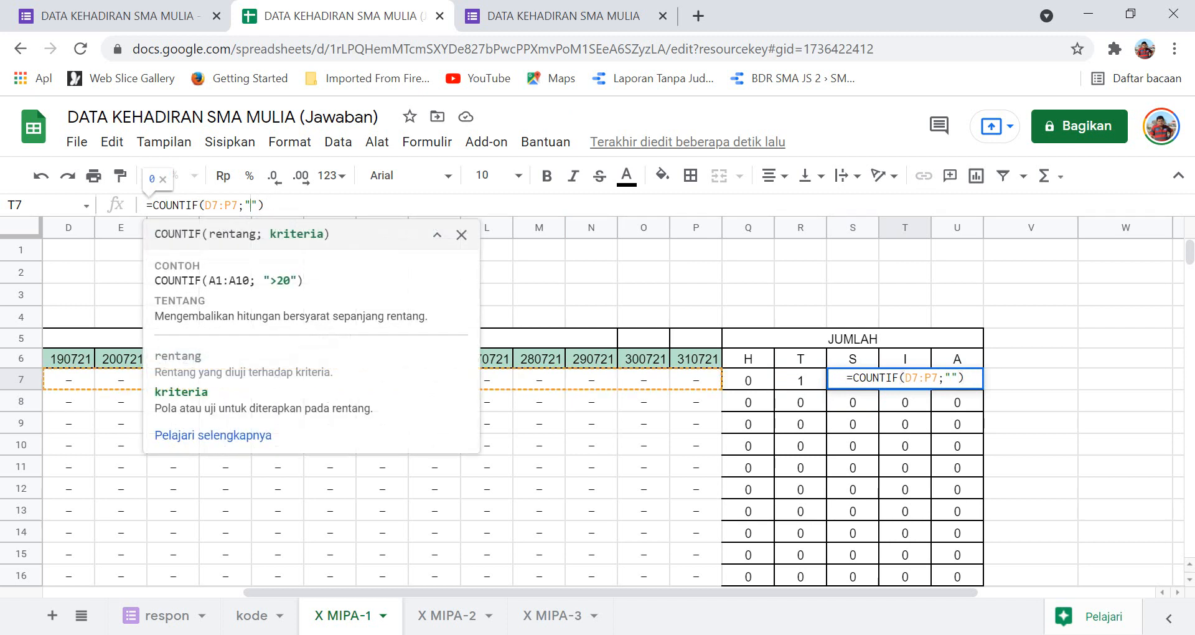
text(i)
key(BackSpace)
text(I)
key(Return)
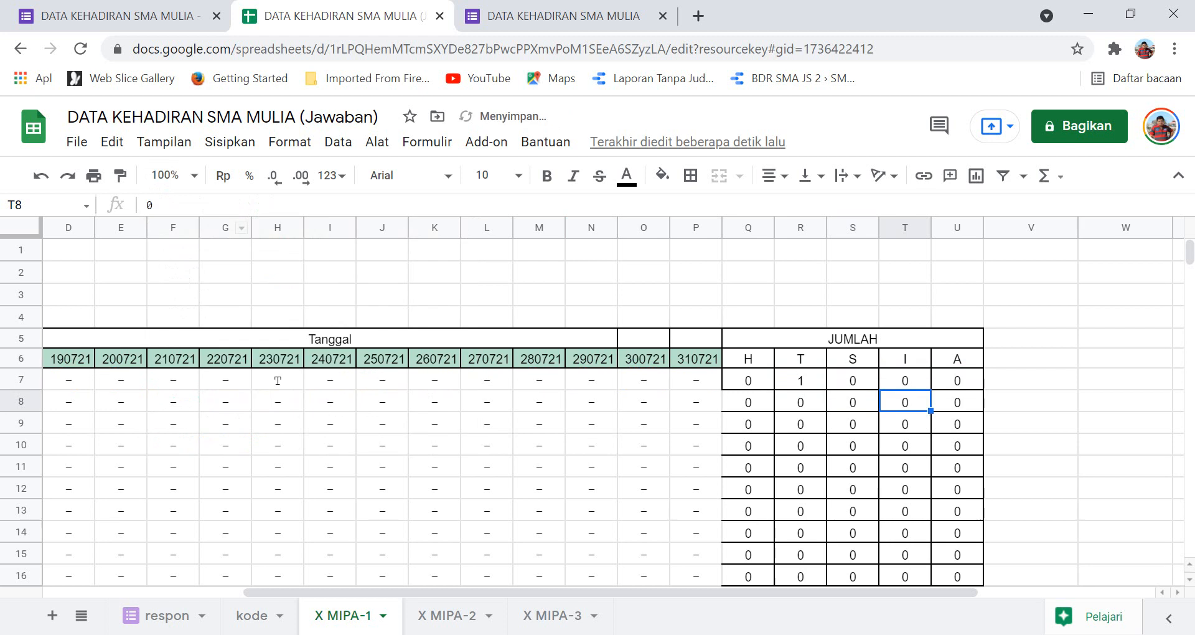
Make U7 count "A" with COUNTIF, then copy the Q7:U7 formulas.
key(Up)
key(Right)
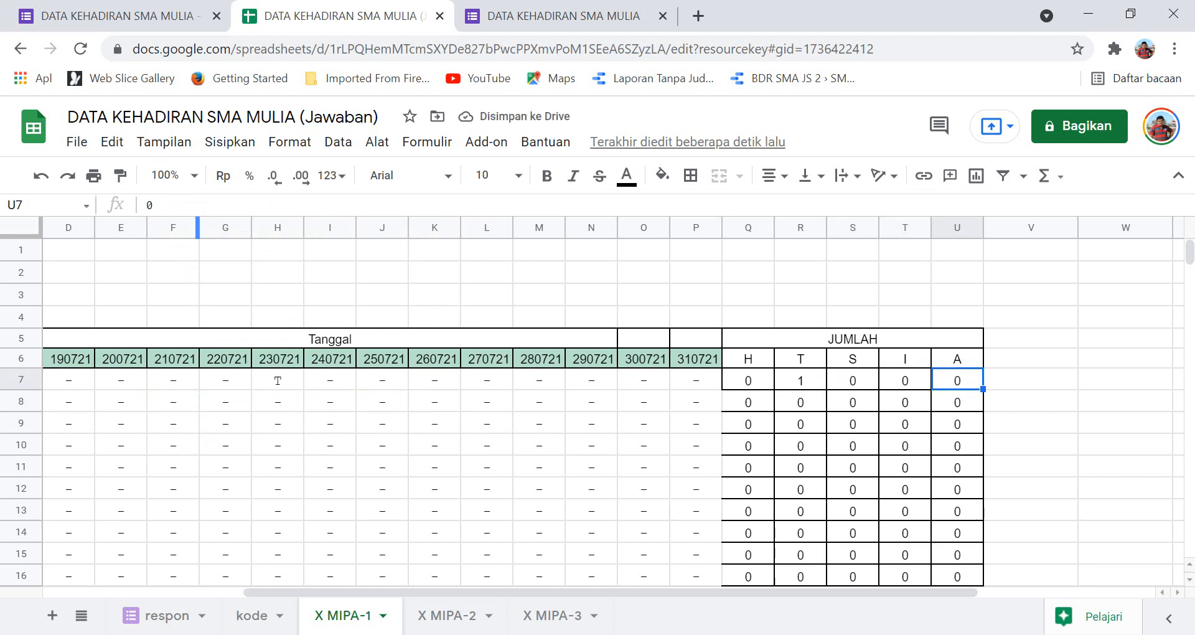
click(198, 206)
key(BackSpace)
text(=COUNTIF(D7:P7;"H"))
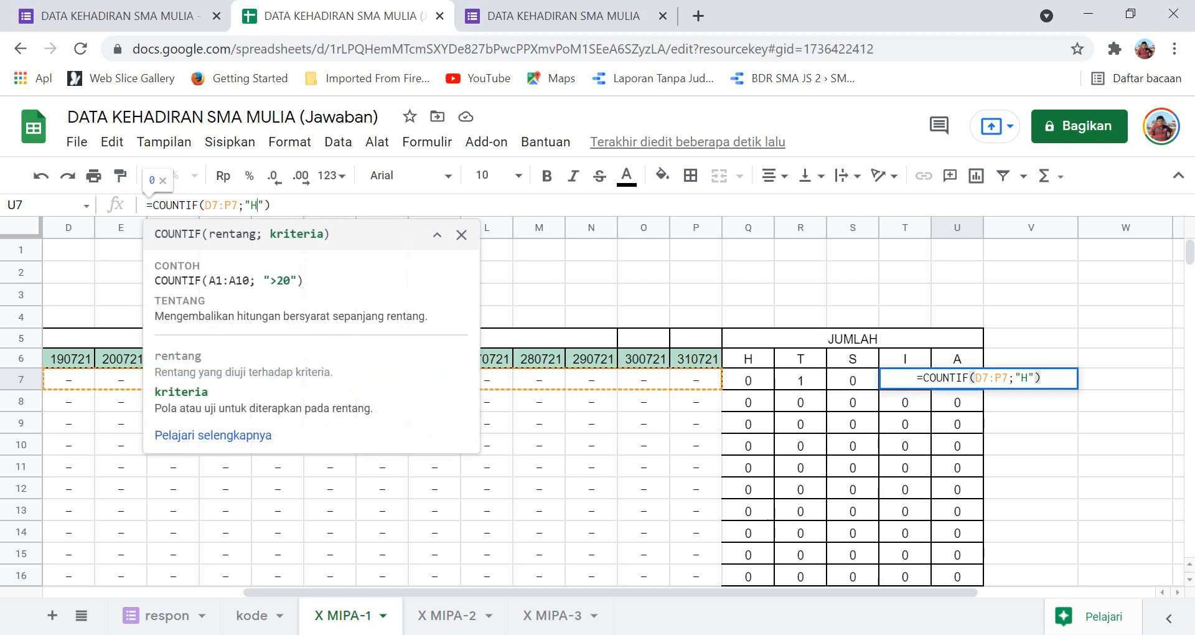
key(BackSpace)
text(a)
key(BackSpace)
text(A)
click(1031, 423)
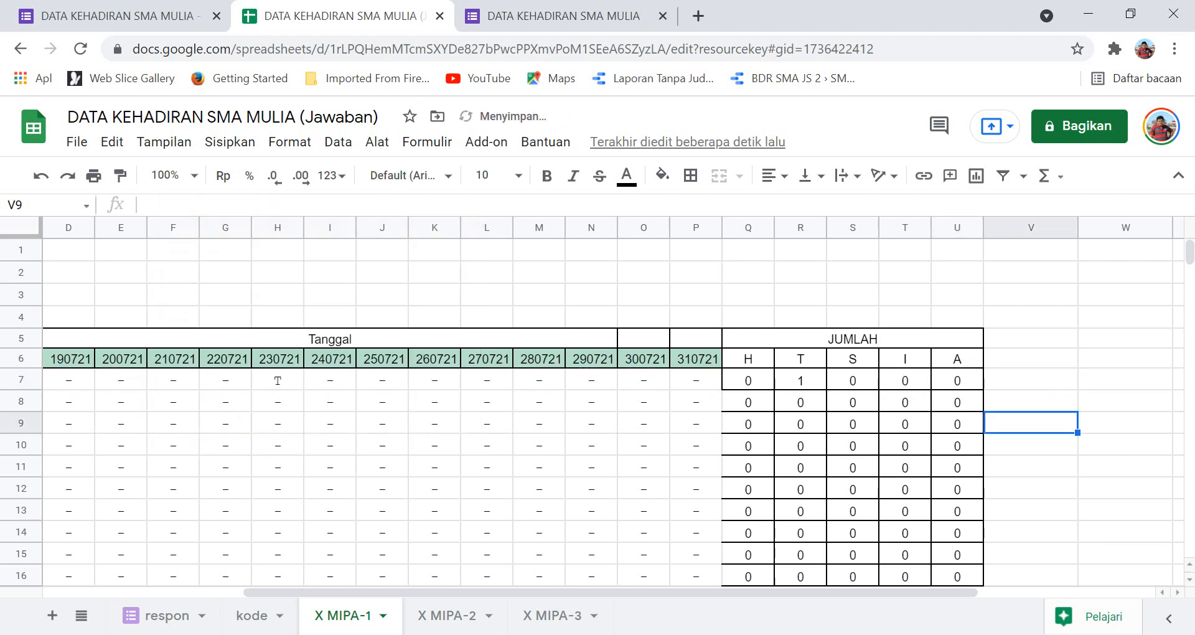
drag(748, 381, 958, 380)
key(ctrl+c)
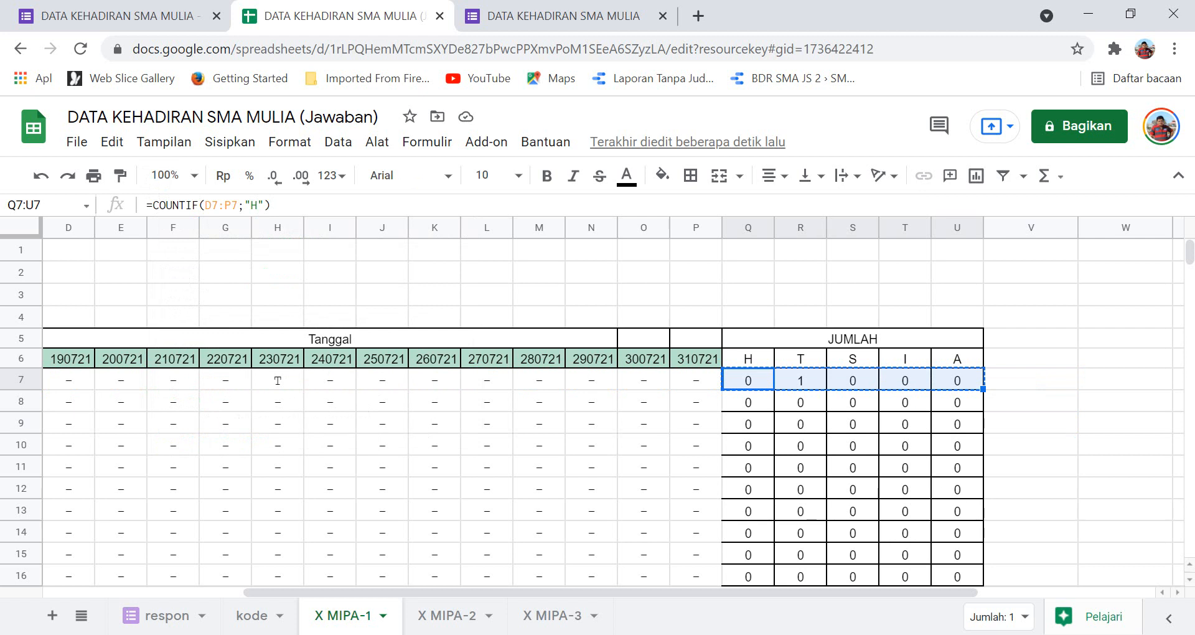
Paste the row 7 COUNTIF formulas into Q8:U46 to give every student H, T, S, I, A totals.
click(748, 402)
scroll(748, 402, down, 10)
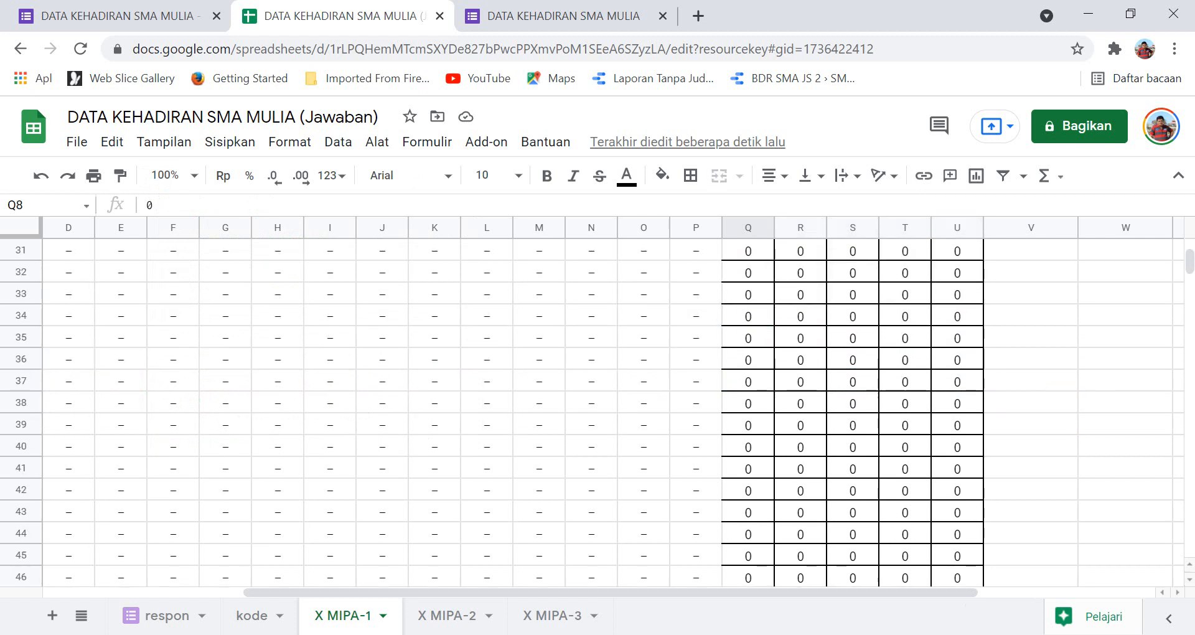
key(ctrl+shift+Down)
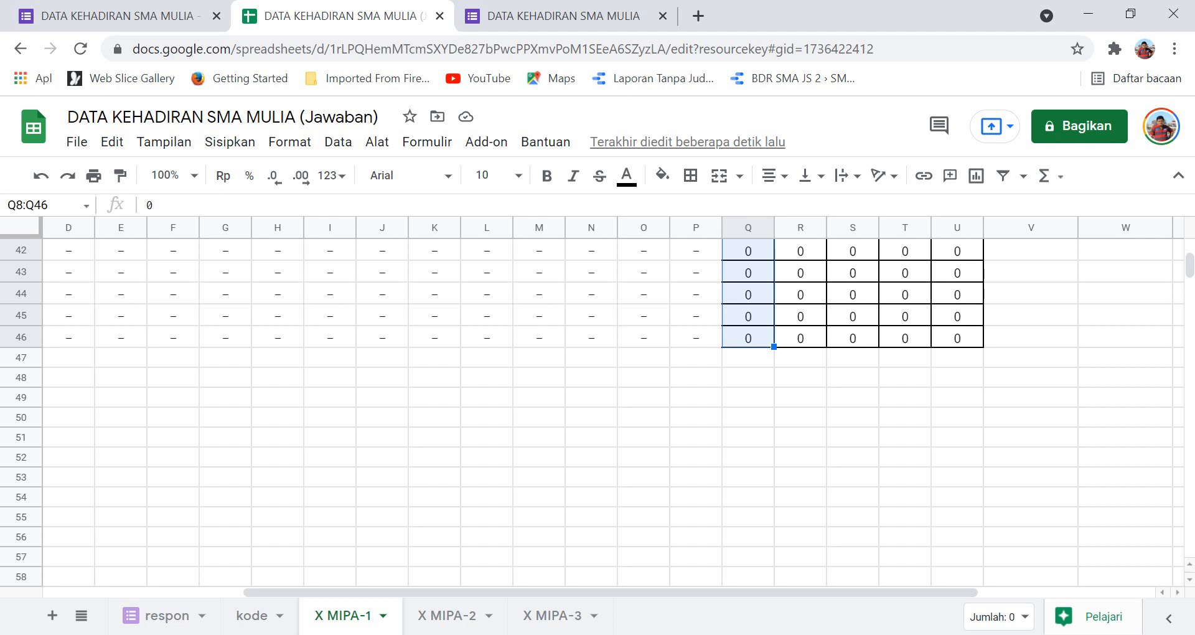
key(ctrl+shift+Right)
key(ctrl+v)
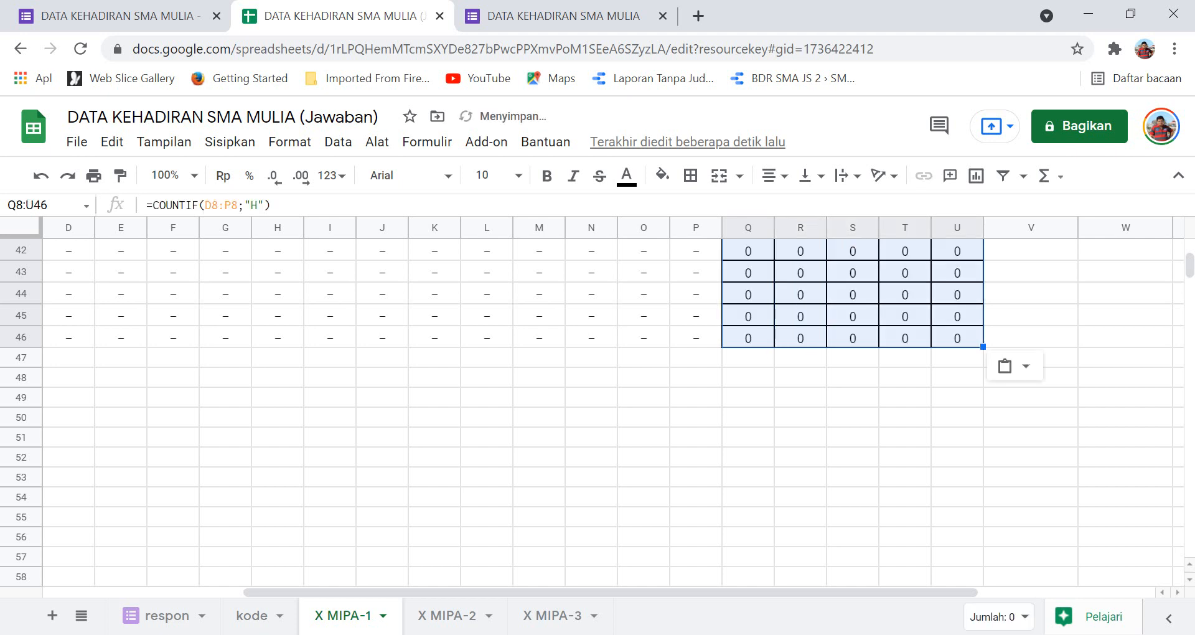
scroll(597, 405, up, 10)
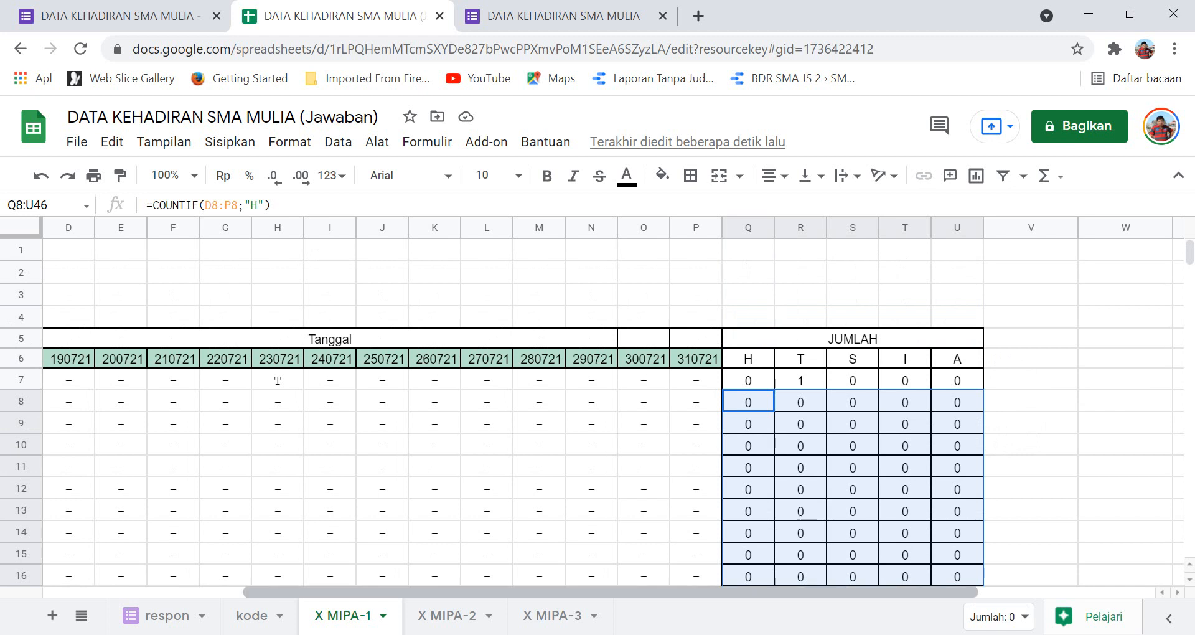
scroll(613, 407, left, 5)
Apply All borders to the D7:P46 attendance grid, then select the entire X MIPA-1 sheet.
click(380, 379)
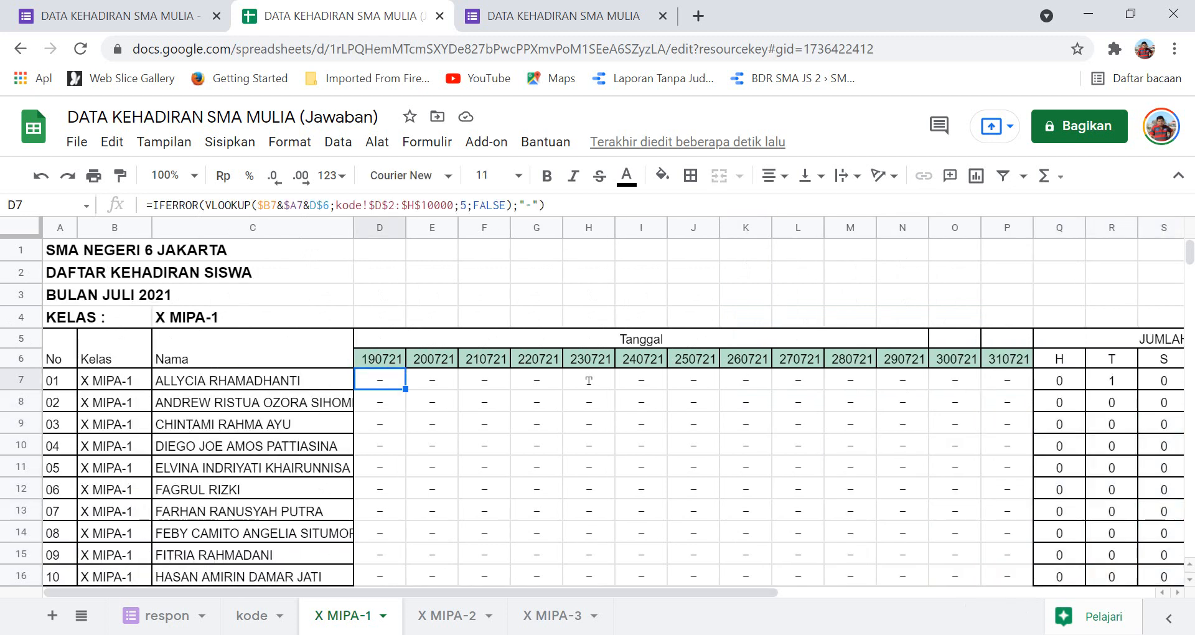
drag(380, 380, 1007, 379)
key(shift+Down)
key(shift+Down)
key(shift+Down)
key(shift+Down)
key(shift+Down)
key(shift+Down)
key(shift+Down)
key(shift+Down)
key(shift+Down)
key(shift+Down)
key(shift+Down)
key(shift+Down)
key(shift+Down)
key(shift+Down)
key(shift+Down)
key(shift+Down)
key(shift+Down)
key(shift+Down)
key(shift+Down)
key(shift+Down)
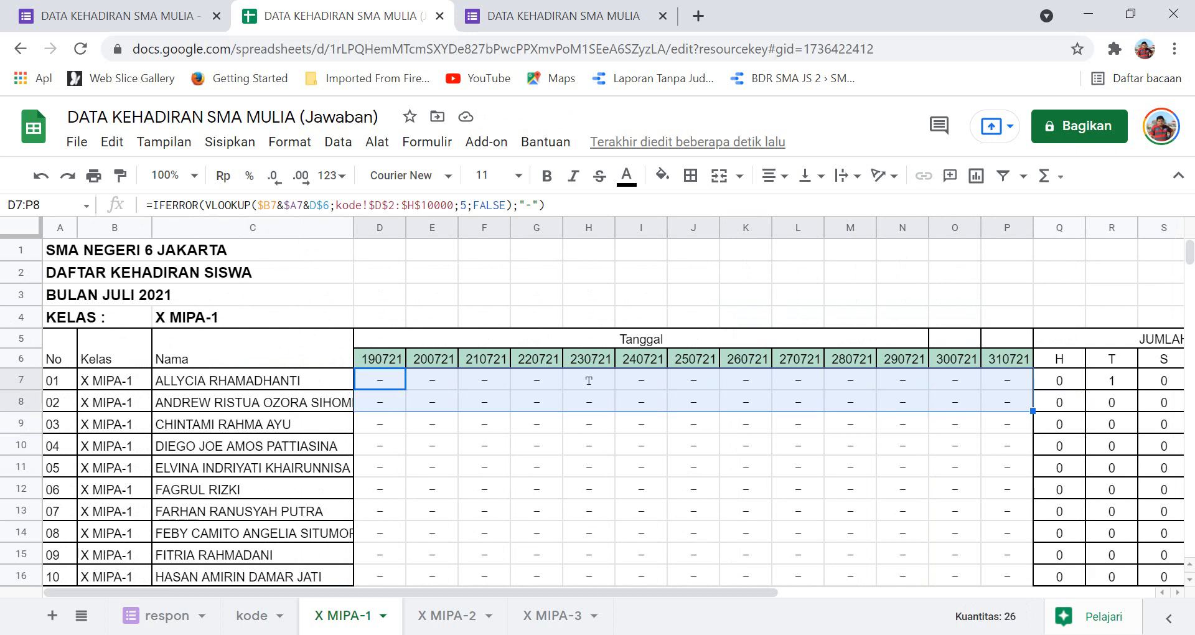
key(shift+Down)
key(shift+Down)
key(shift+Down)
key(shift+Down)
key(shift+Down)
key(shift+Down)
key(shift+Down)
key(shift+Down)
key(shift+Down)
key(shift+Down)
key(shift+Down)
key(shift+Down)
key(shift+Down)
key(shift+Down)
key(shift+Down)
key(shift+Down)
key(shift+Down)
key(shift+Down)
key(shift+Down)
key(shift+Down)
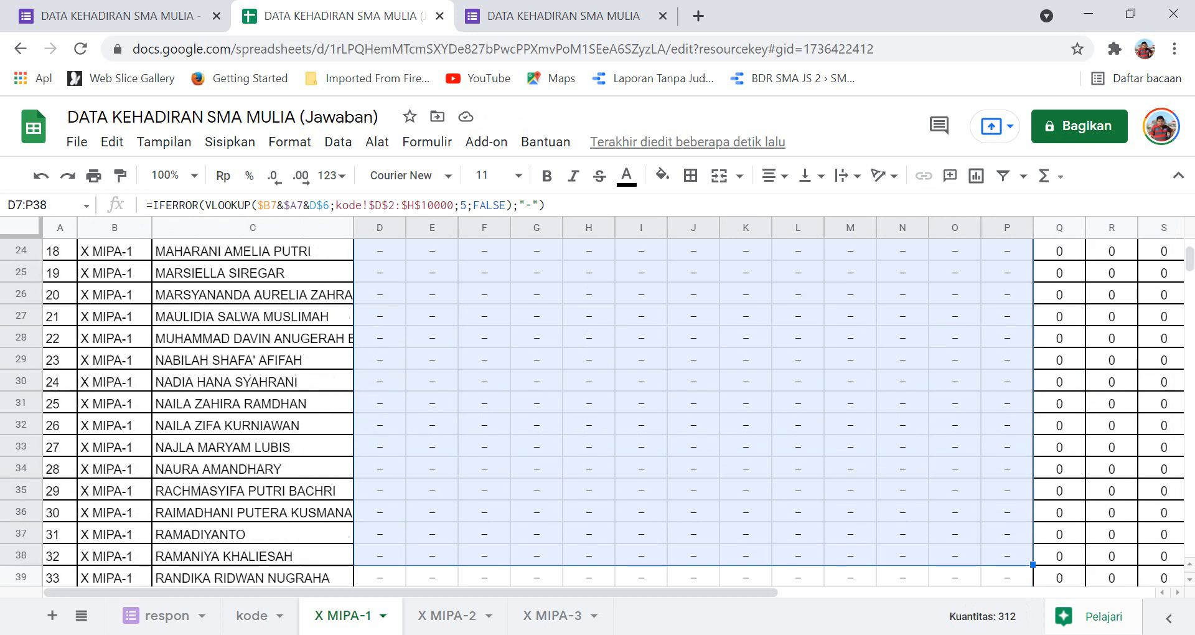
key(shift+Up)
key(shift+Up)
key(shift+Up)
key(shift+Up)
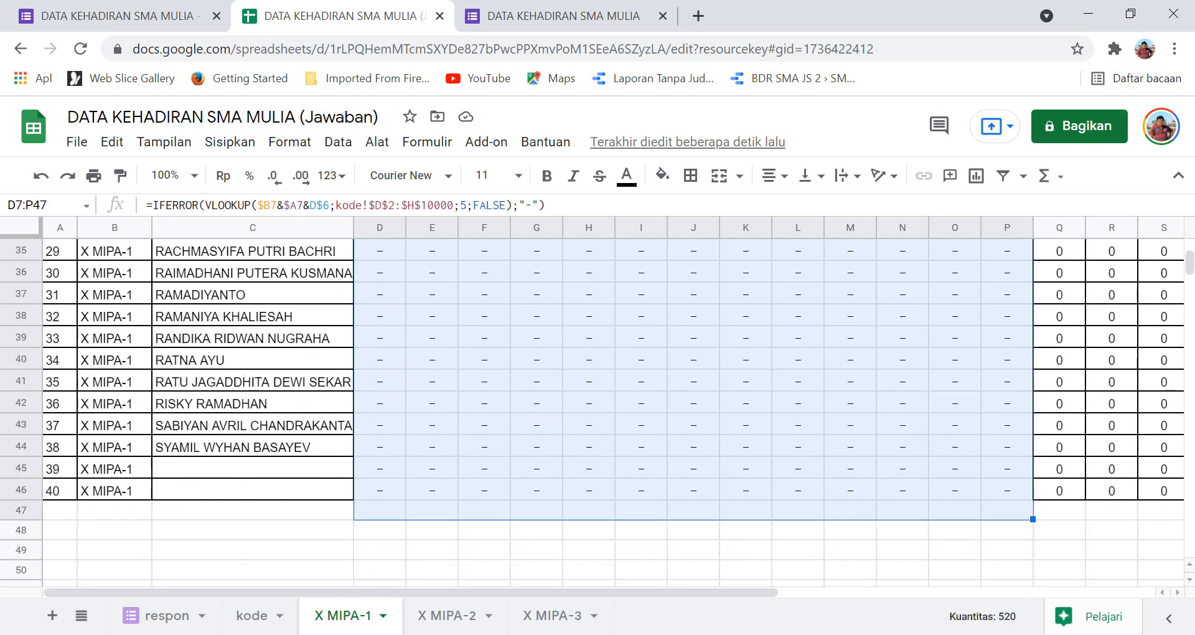
scroll(598, 405, up, 10)
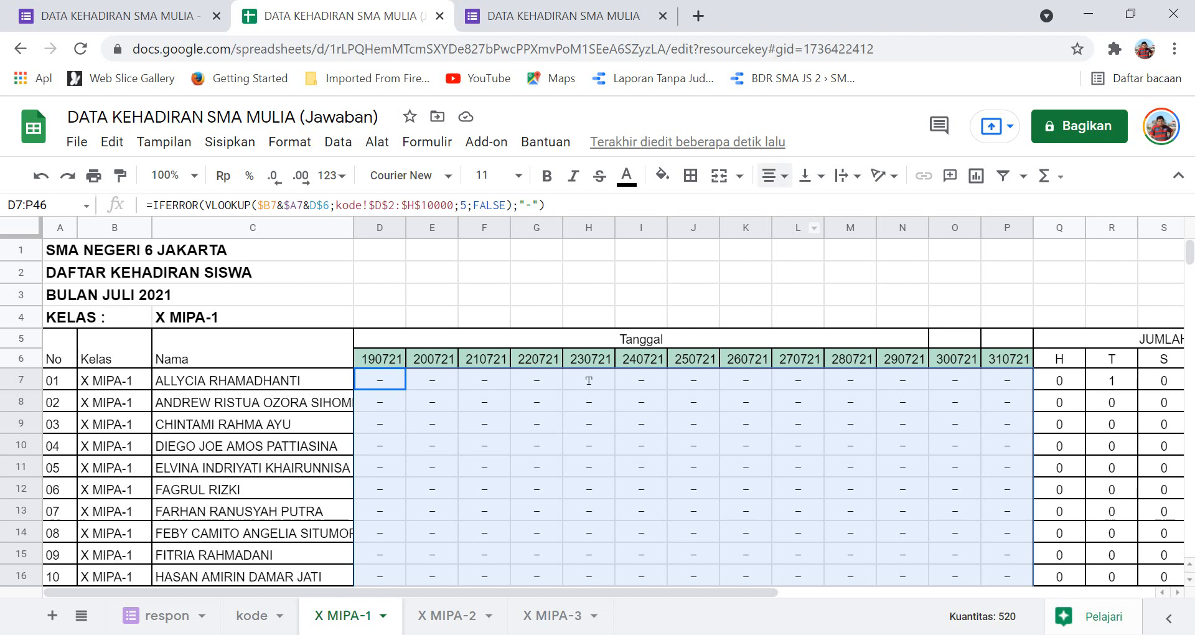
click(690, 176)
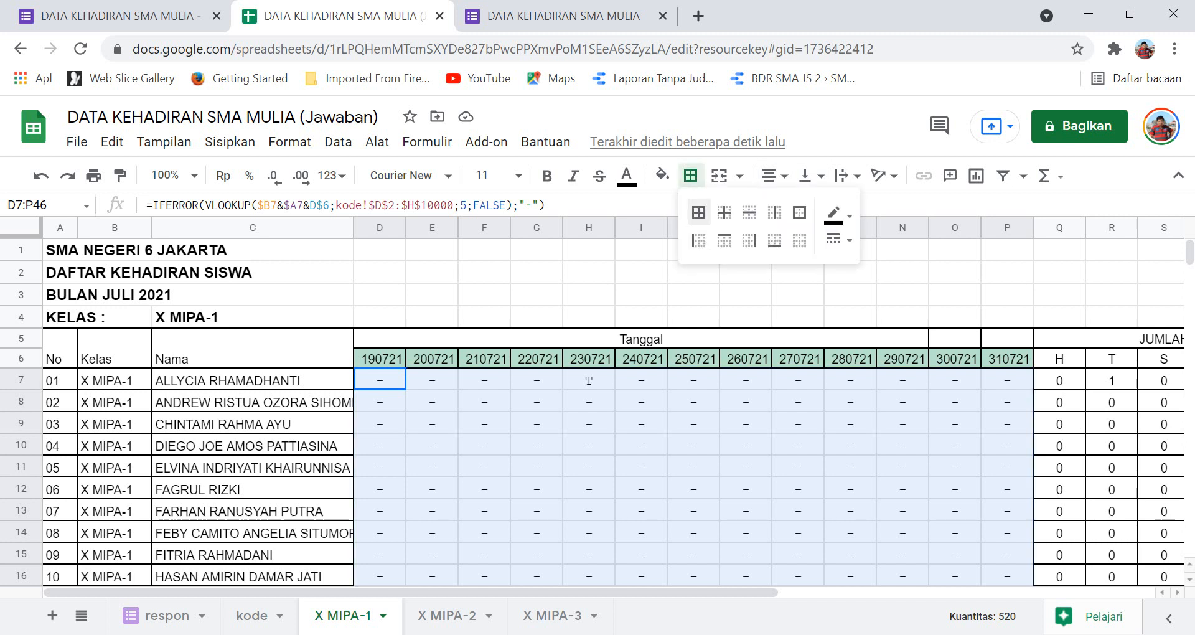
click(699, 212)
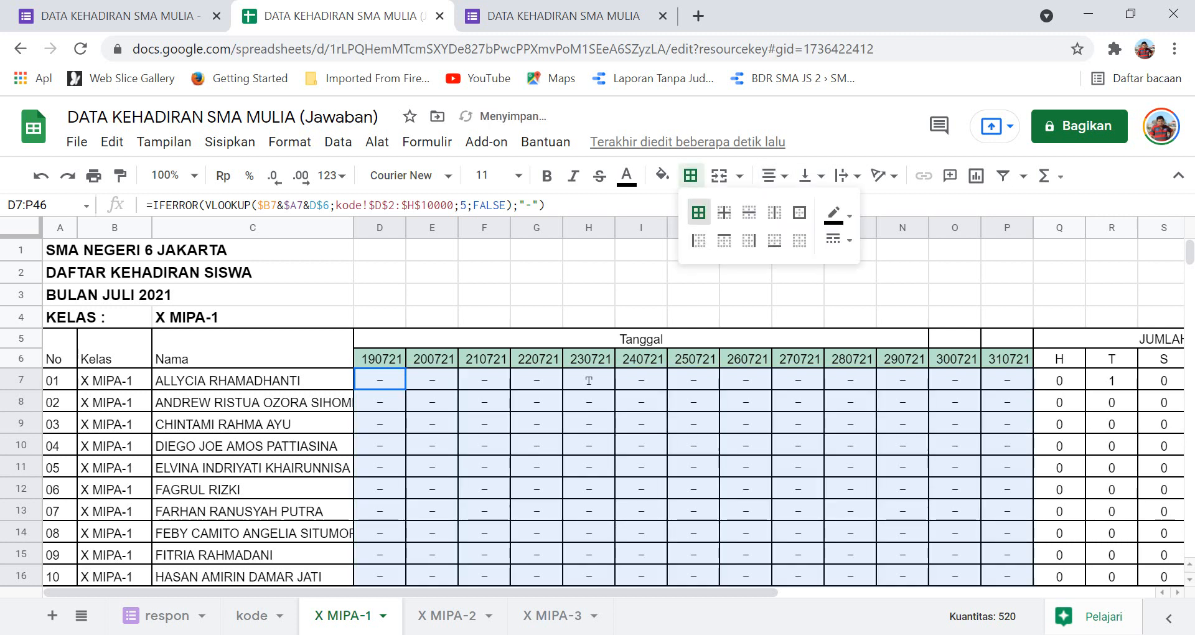
click(485, 444)
scroll(598, 411, down, 1)
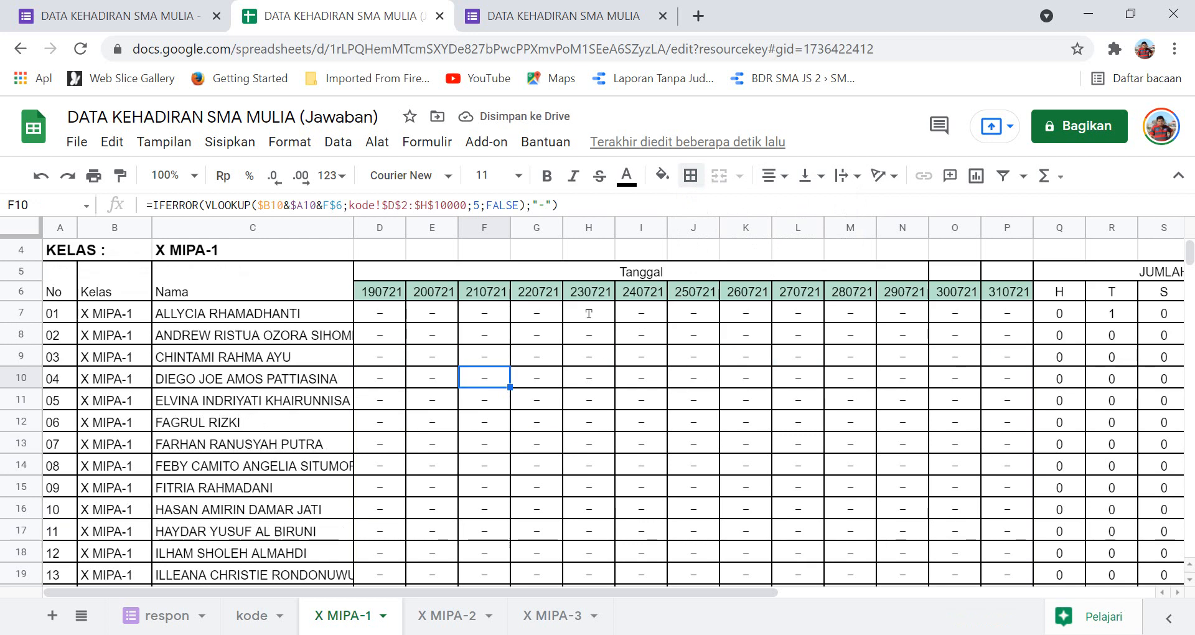
scroll(598, 410, up, 1)
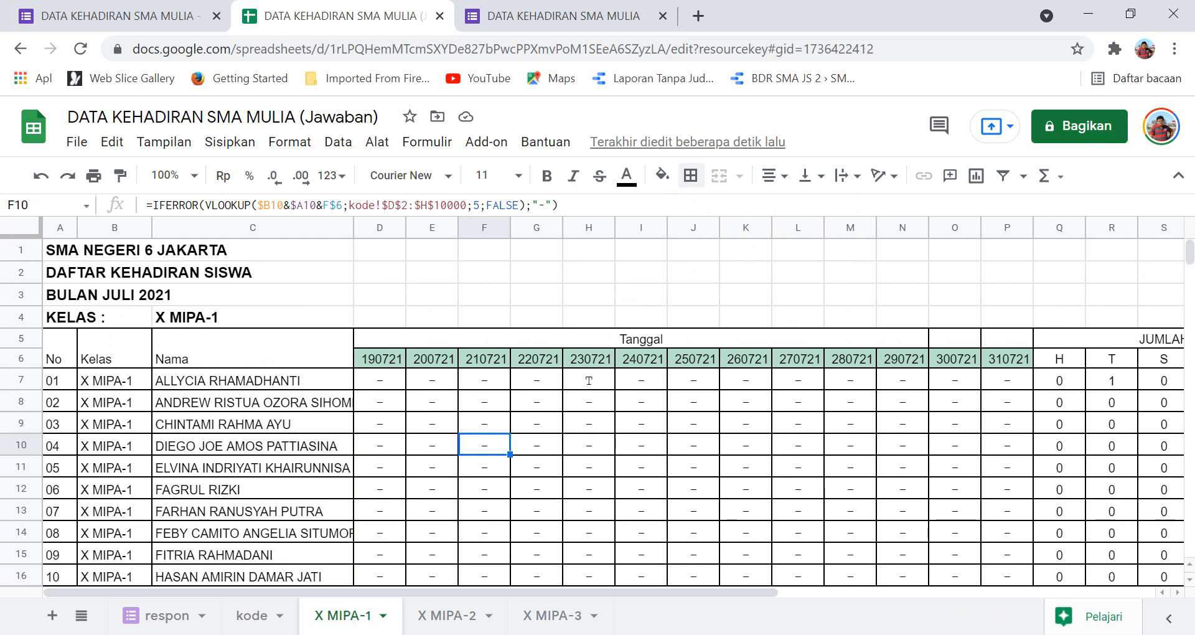
key(ctrl+a)
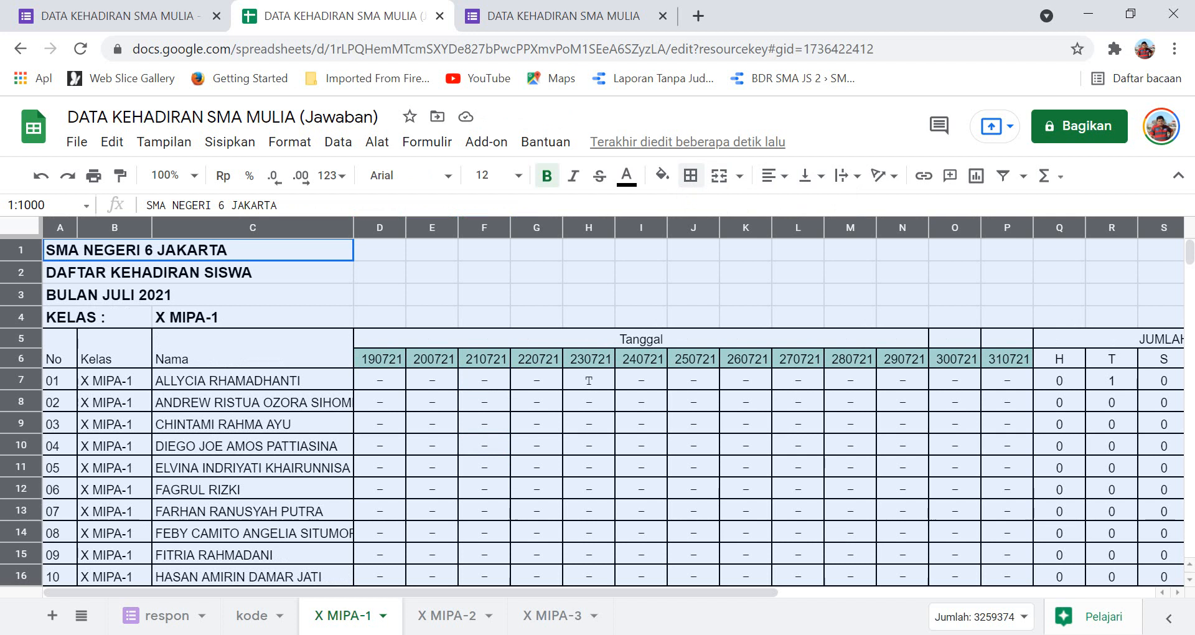
click(447, 615)
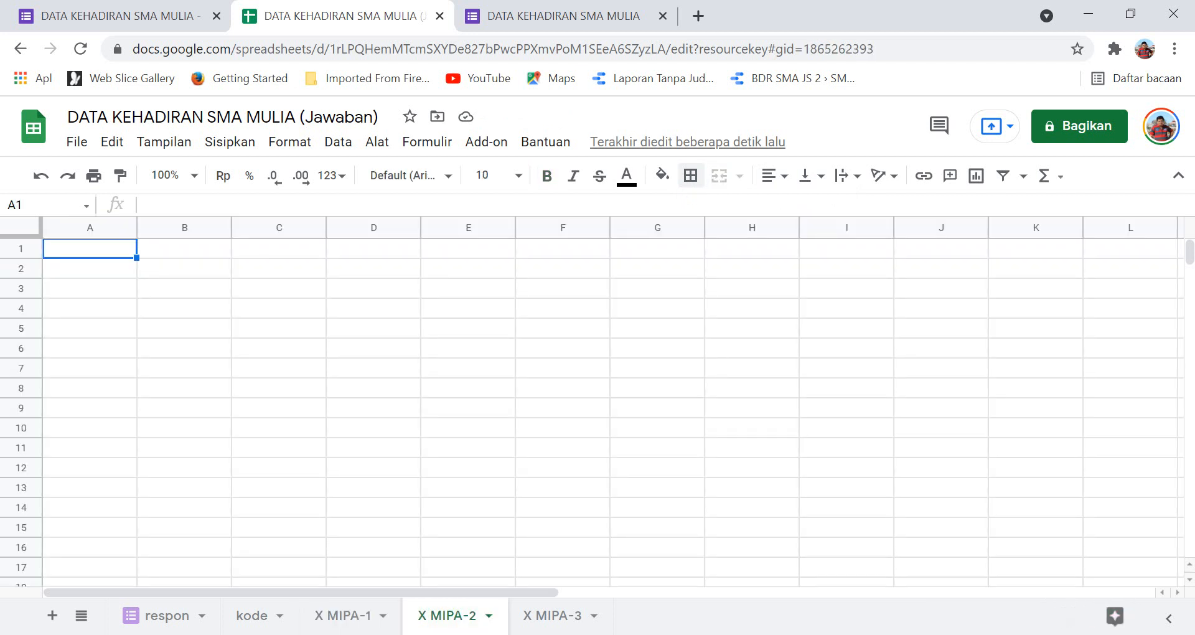
Paste the X MIPA-1 table over the whole of X MIPA-2 and X MIPA-3, then return to X MIPA-2.
key(ctrl+a)
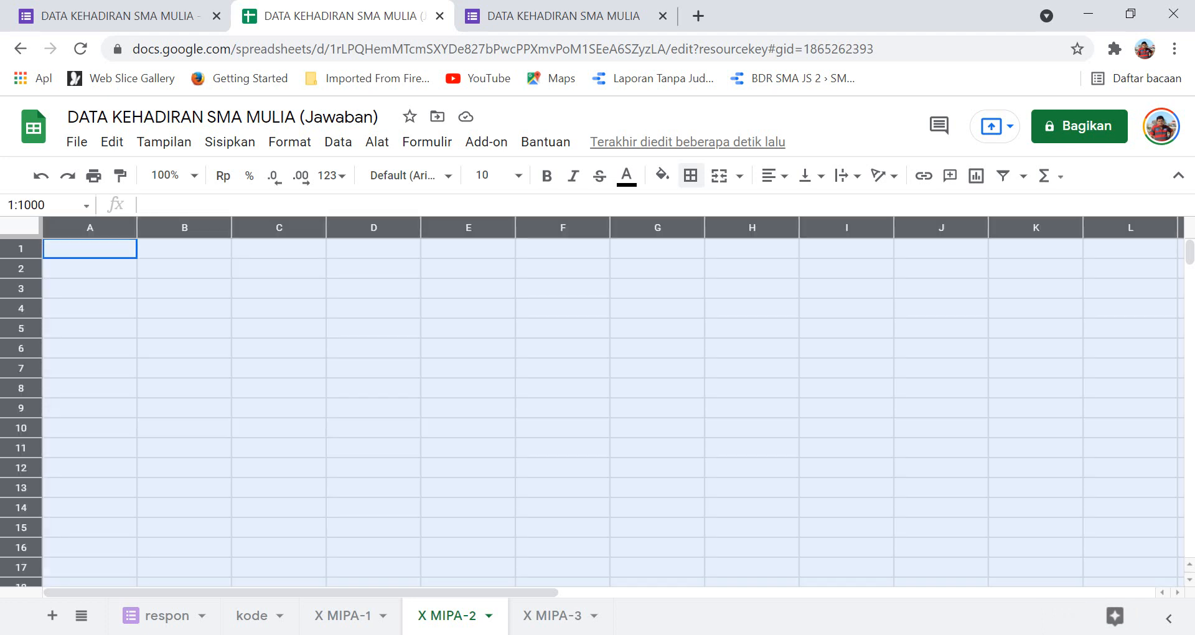
key(ctrl+v)
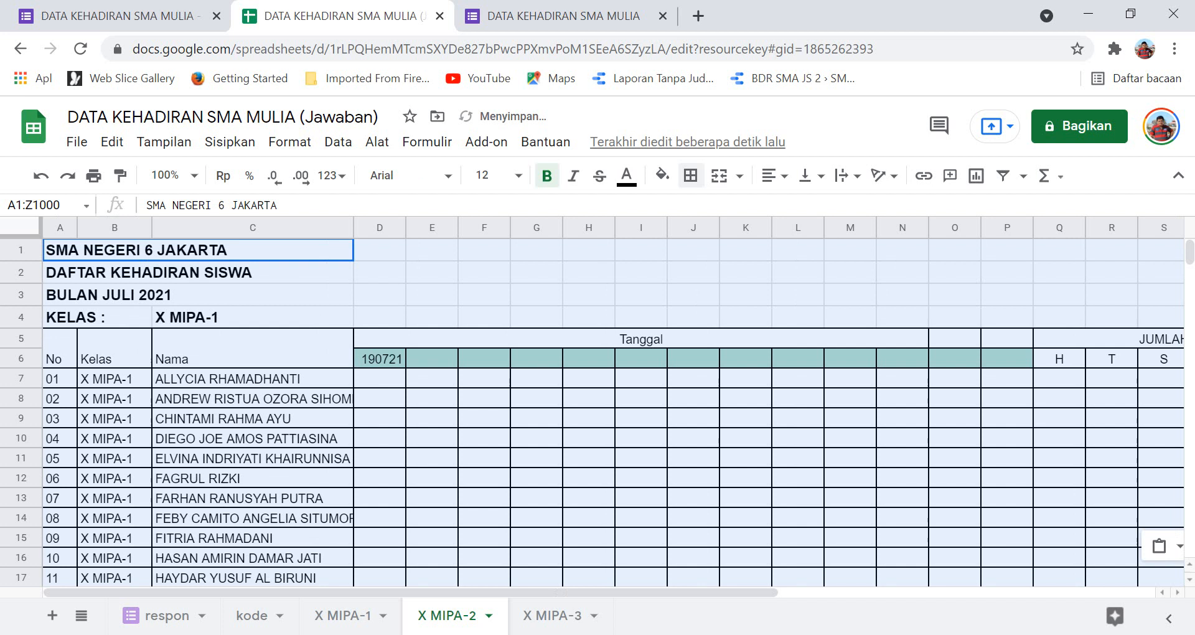
click(552, 616)
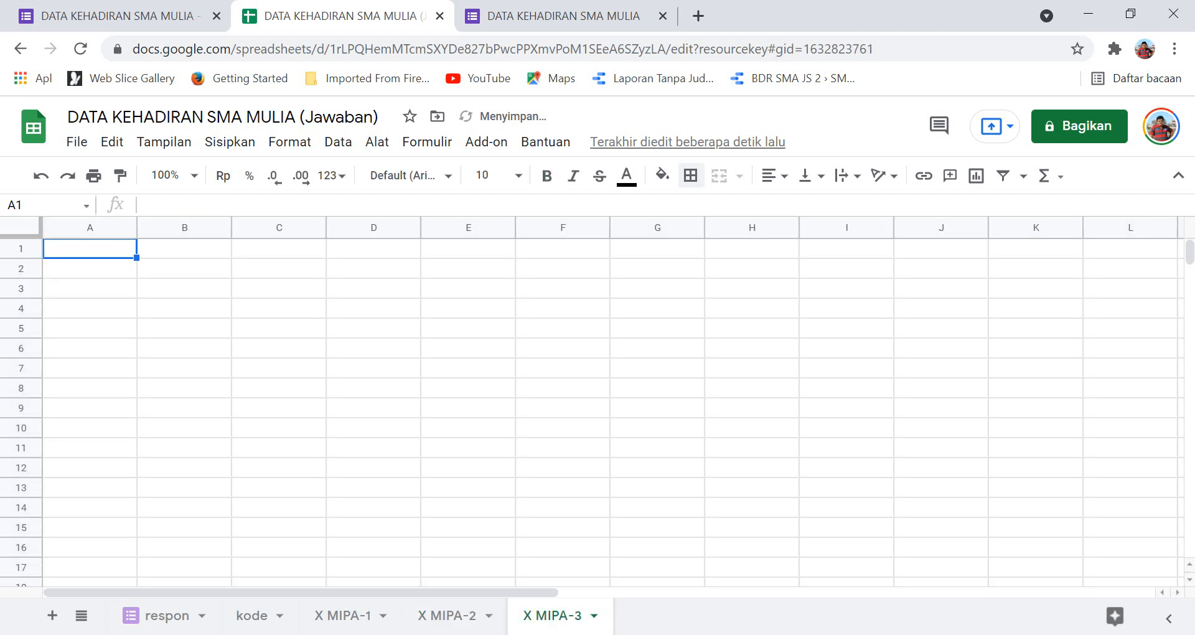
key(ctrl+a)
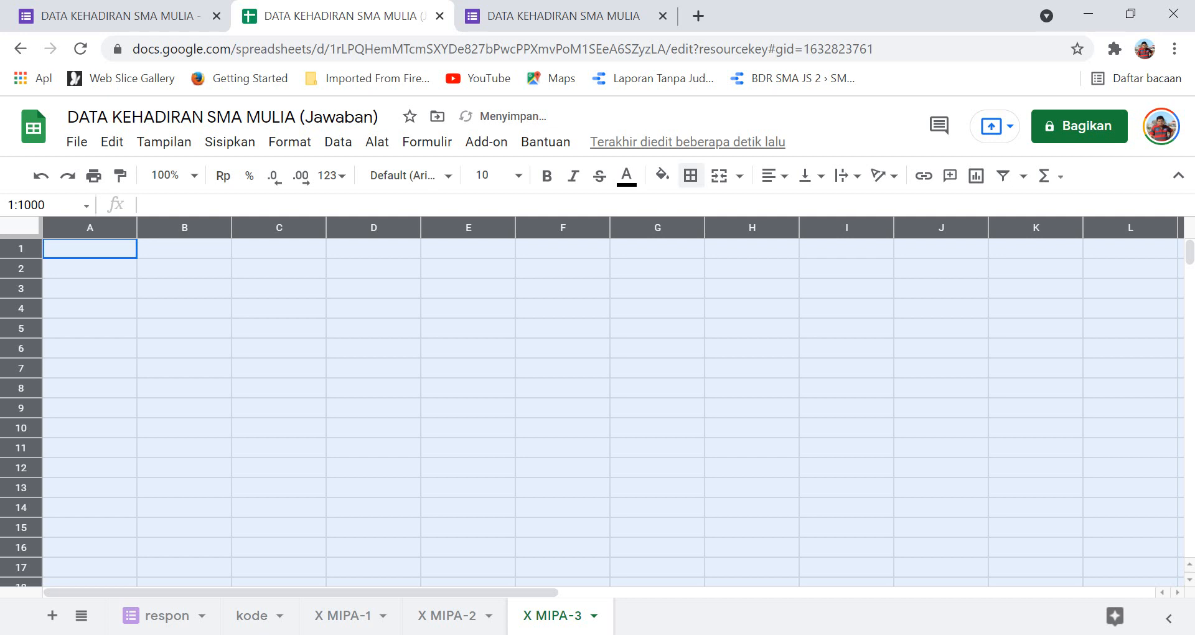
key(ctrl+v)
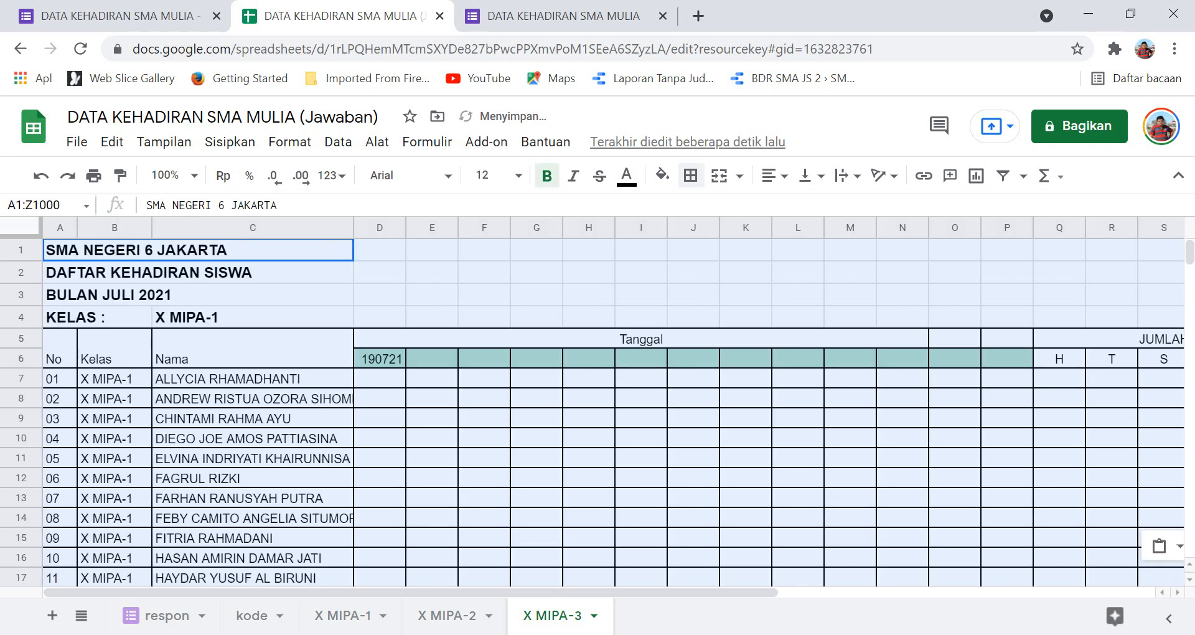
click(447, 616)
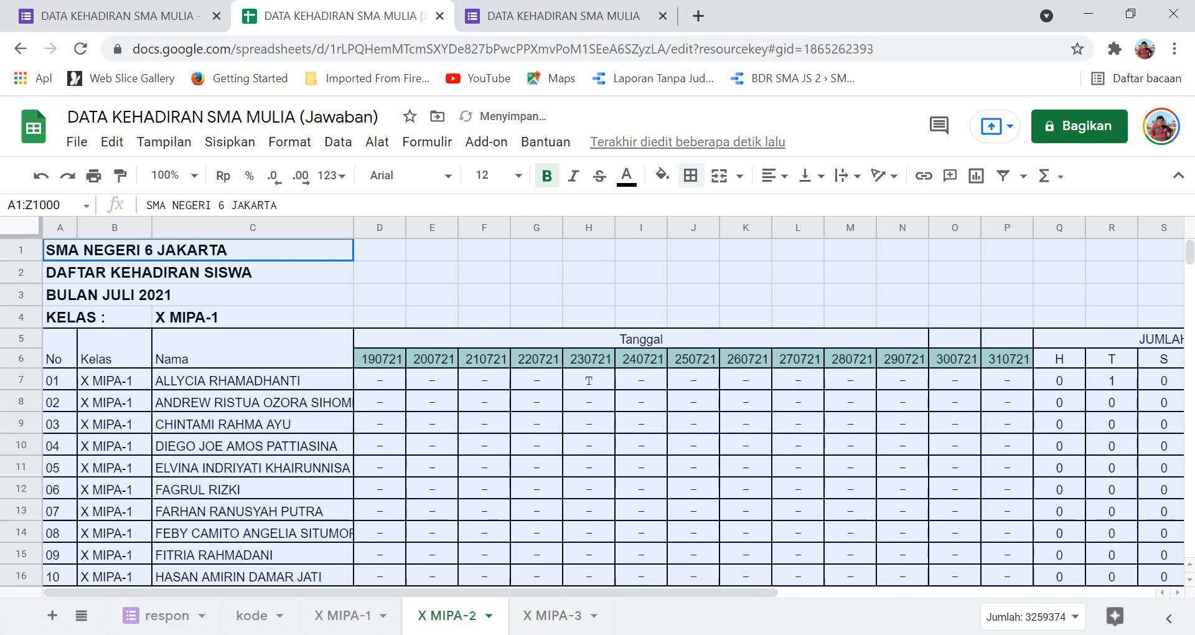
Change the class name in C4 from X MIPA-1 to X MIPA-2.
click(115, 379)
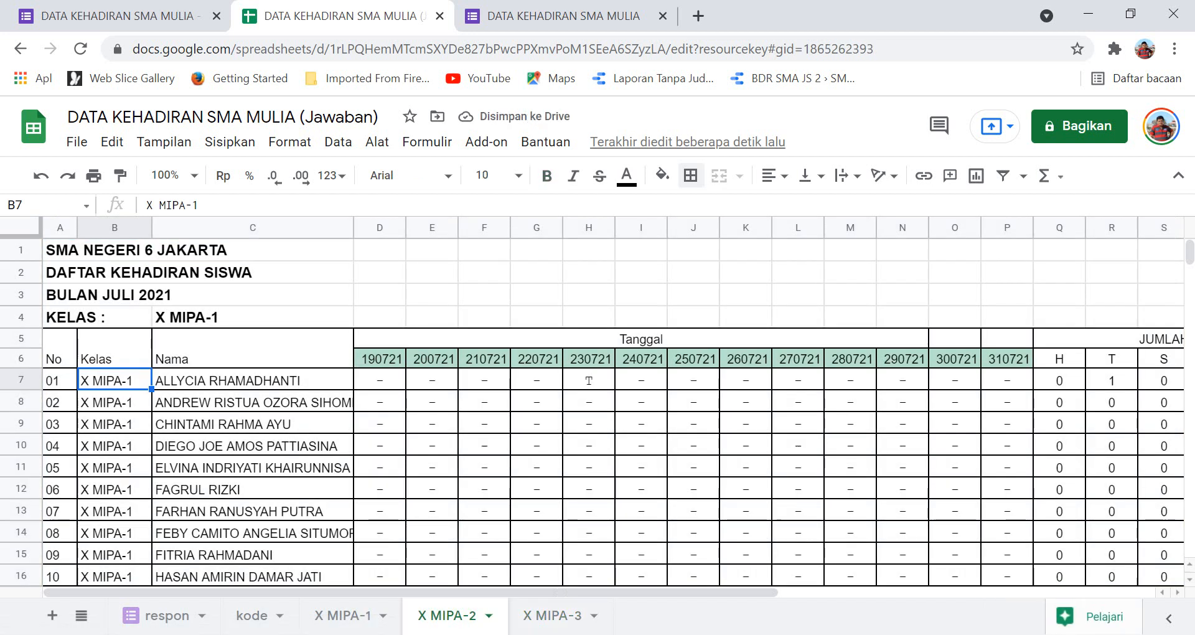
click(253, 317)
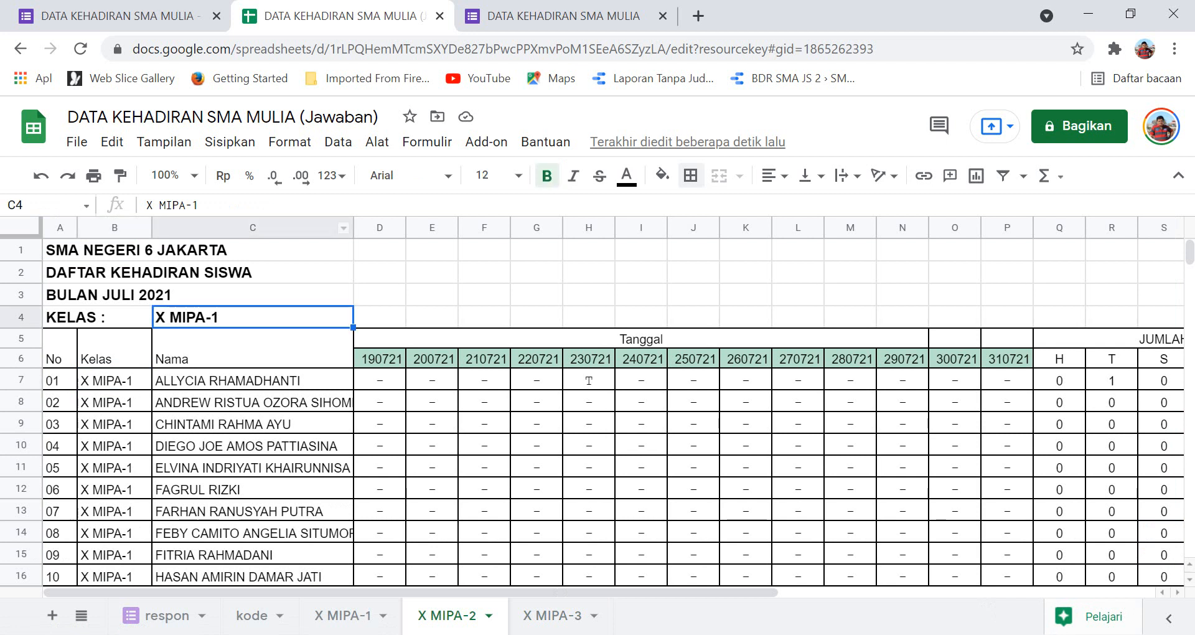
click(206, 205)
key(BackSpace)
text(2)
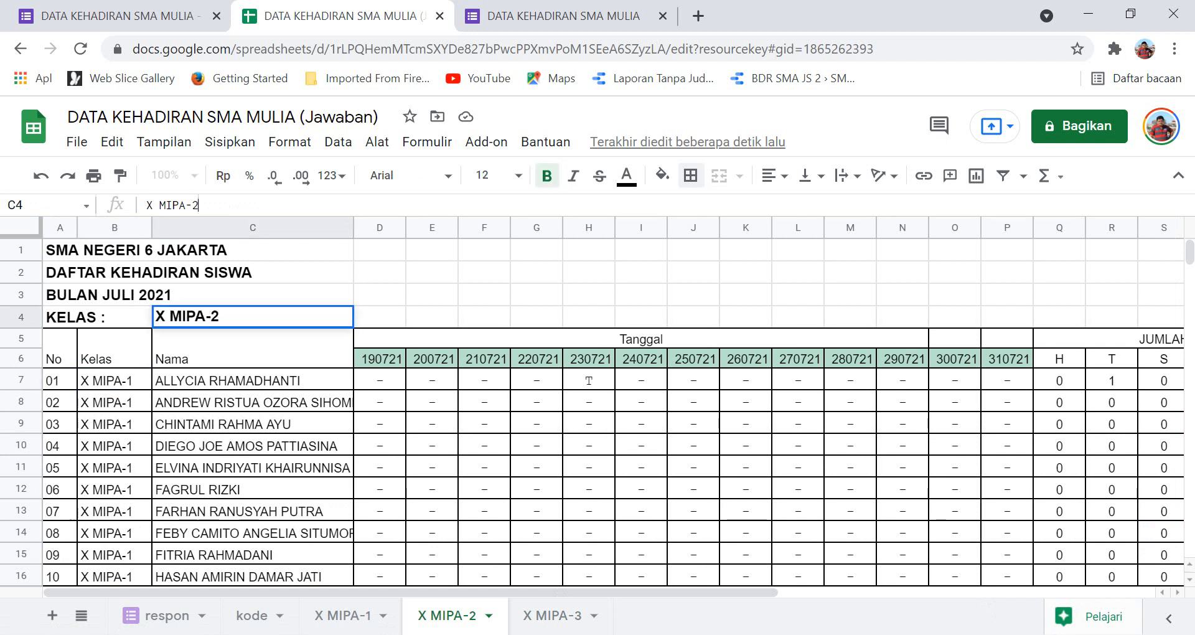
key(Return)
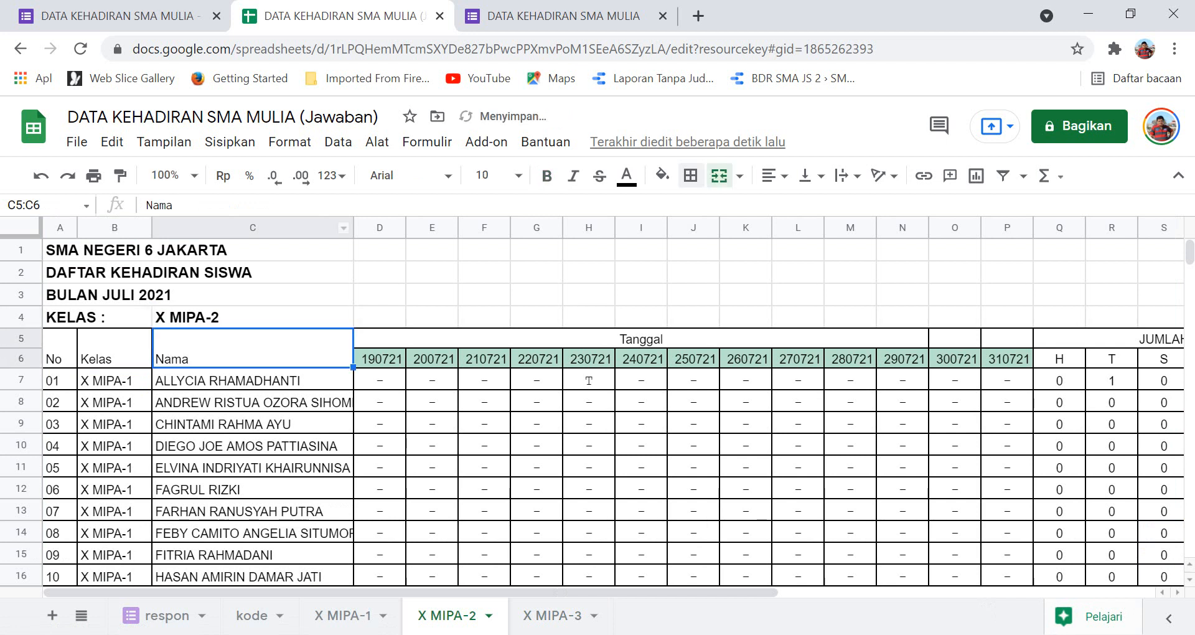
Set B7 to =C4 and fill B8:B46 with formulas carrying the class from the row above.
click(114, 380)
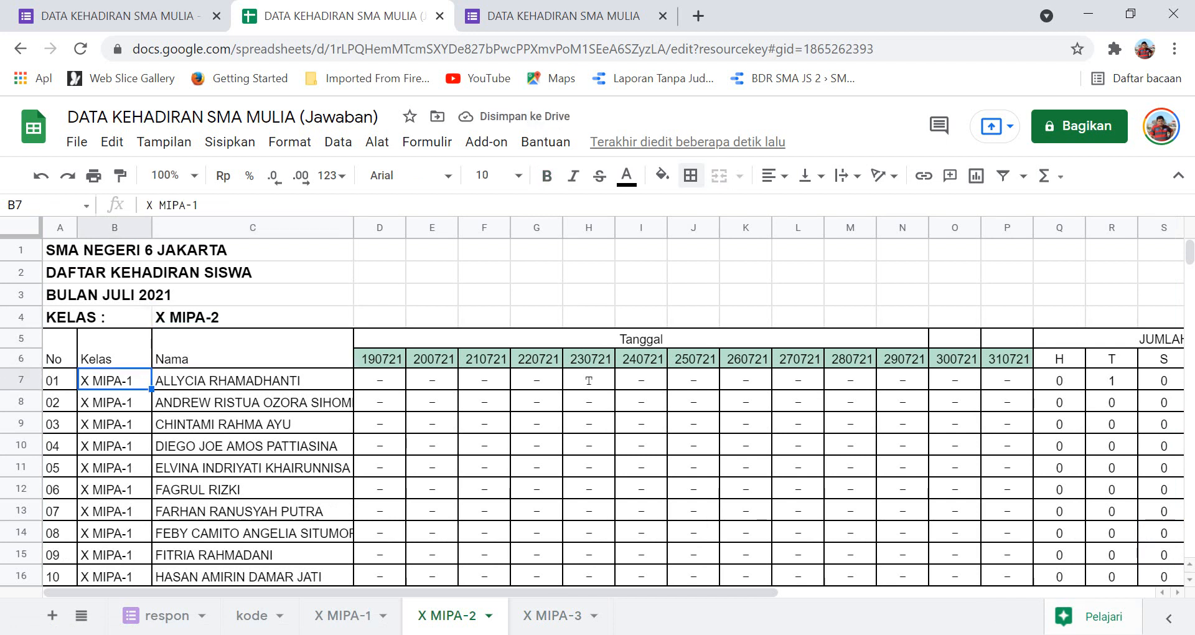
text(=)
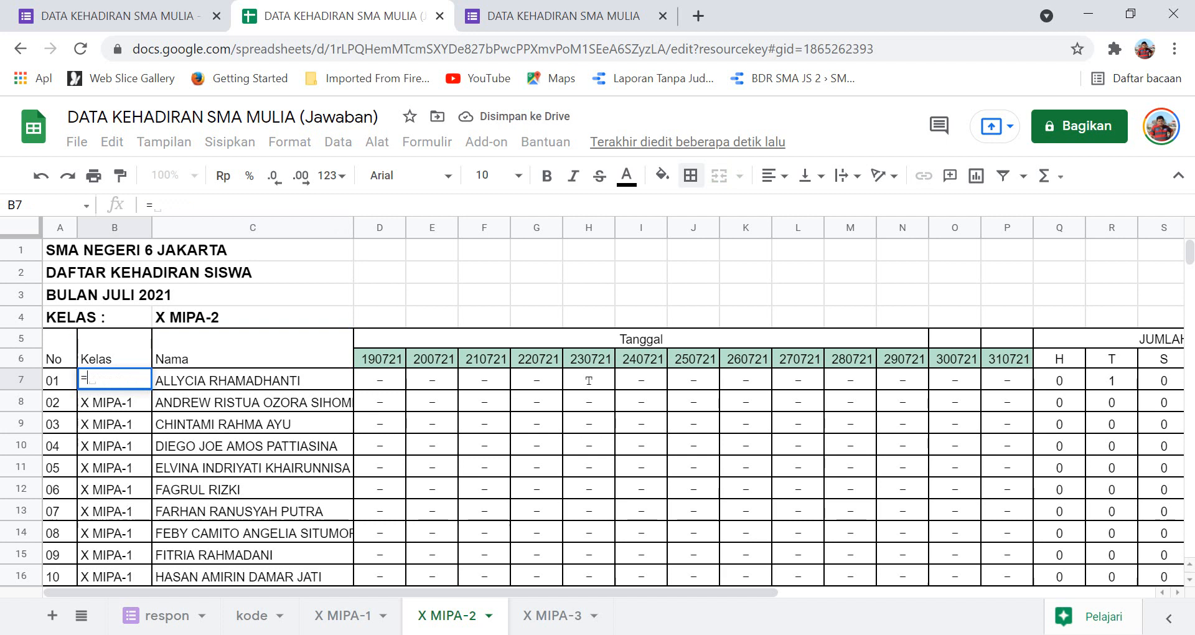
text(C4)
key(Return)
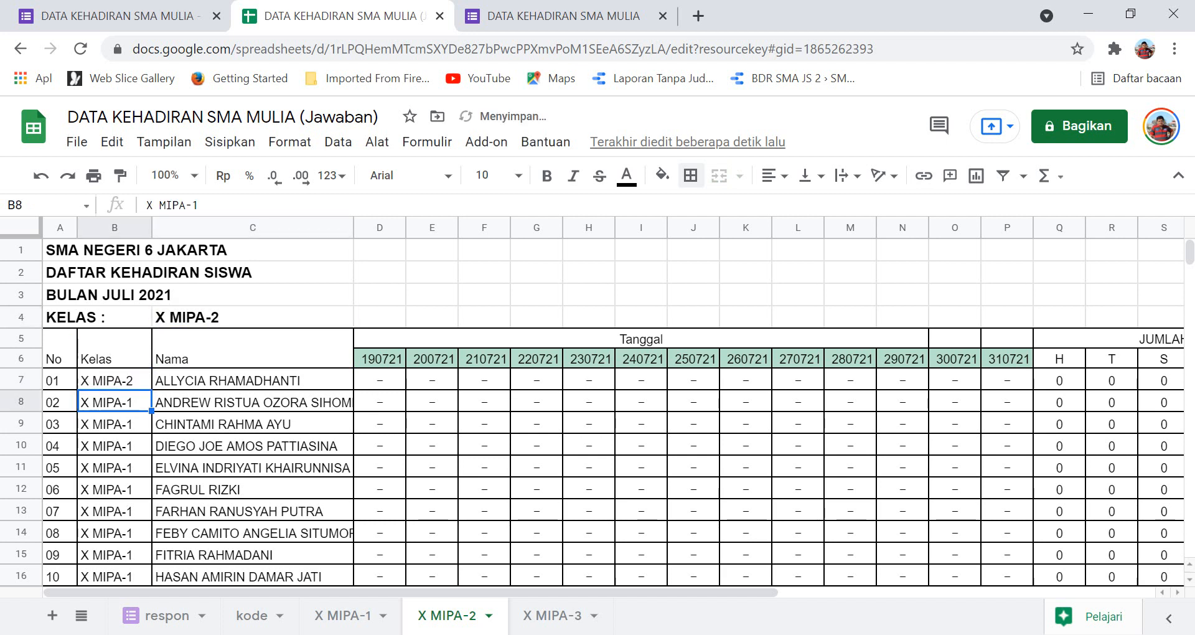
text(=)
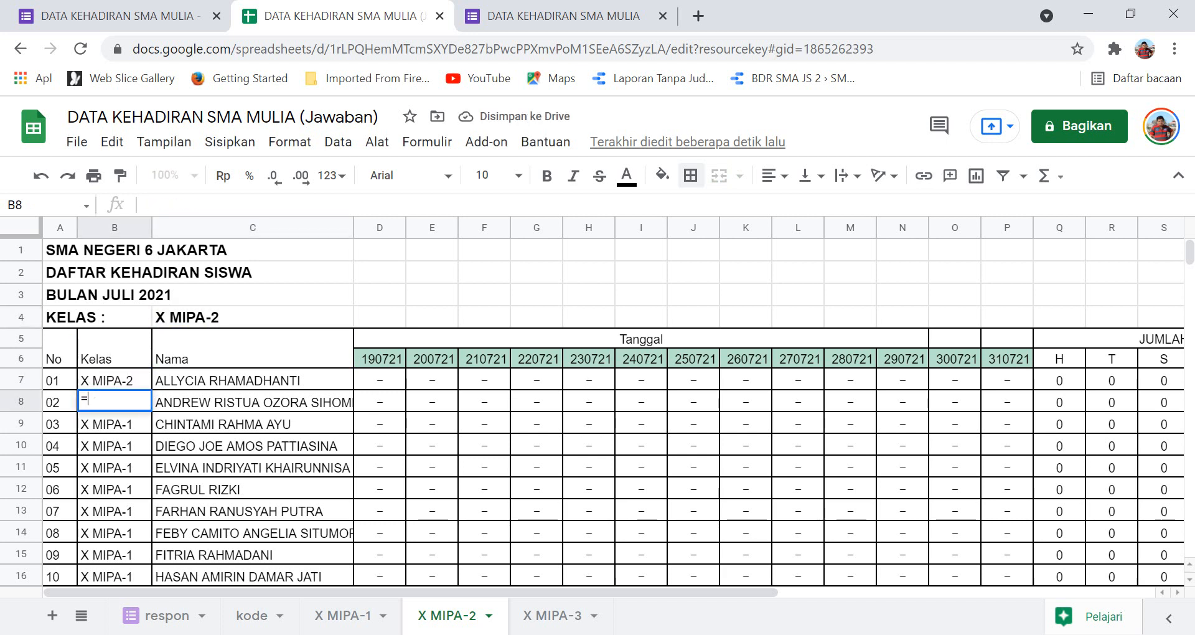
key(Up)
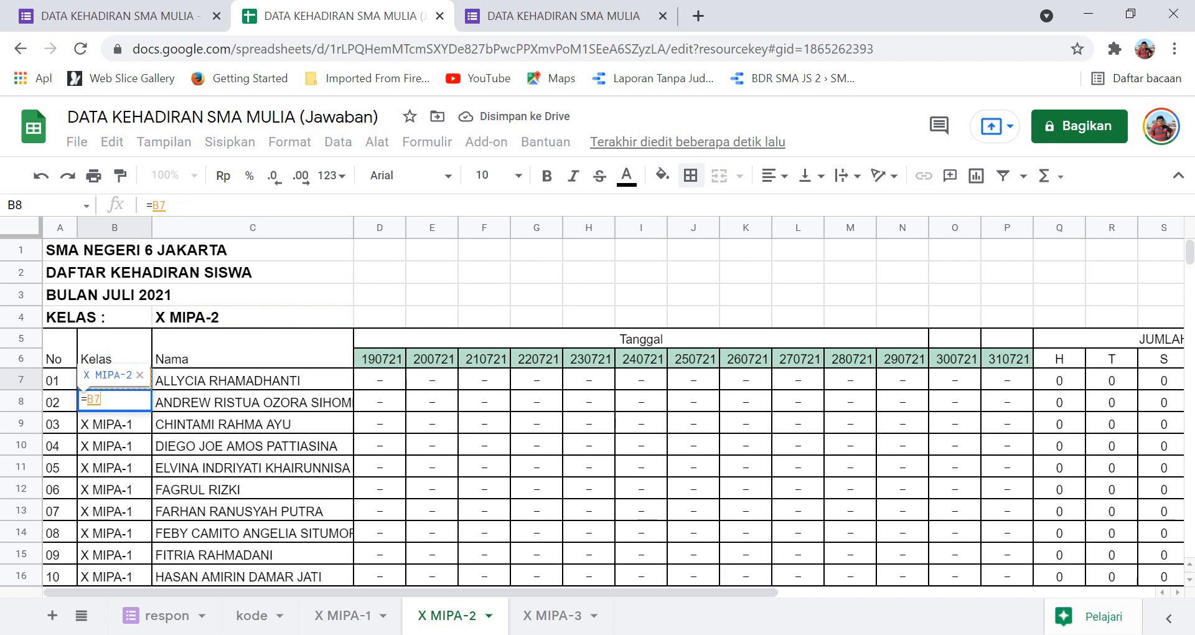
key(Return)
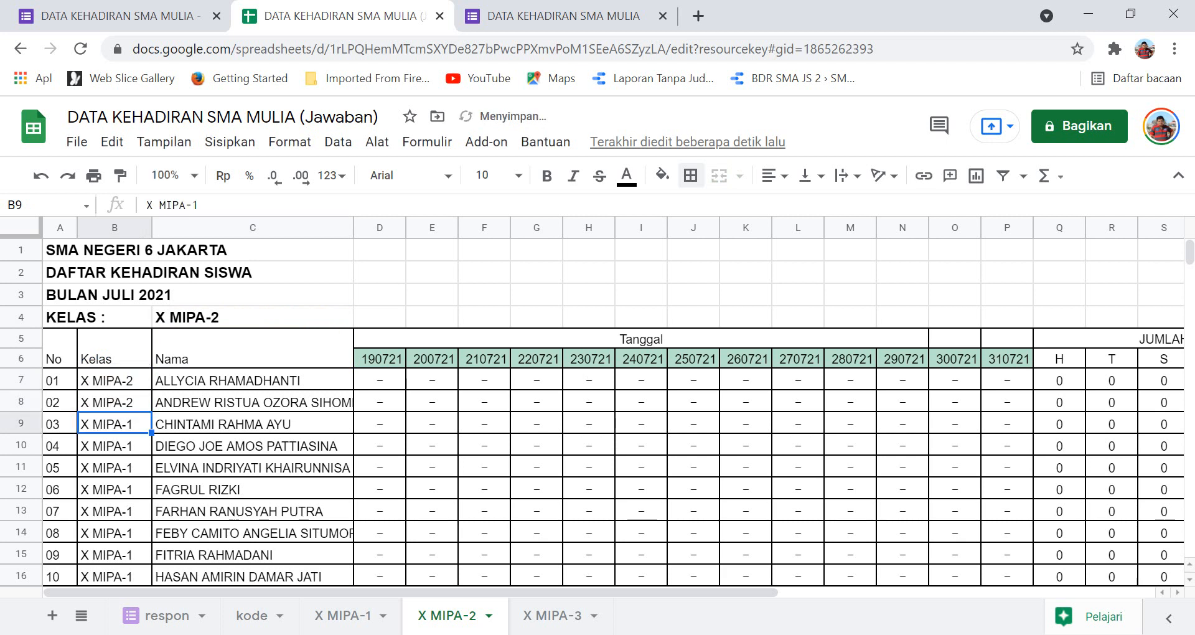
key(Up)
key(ctrl+c)
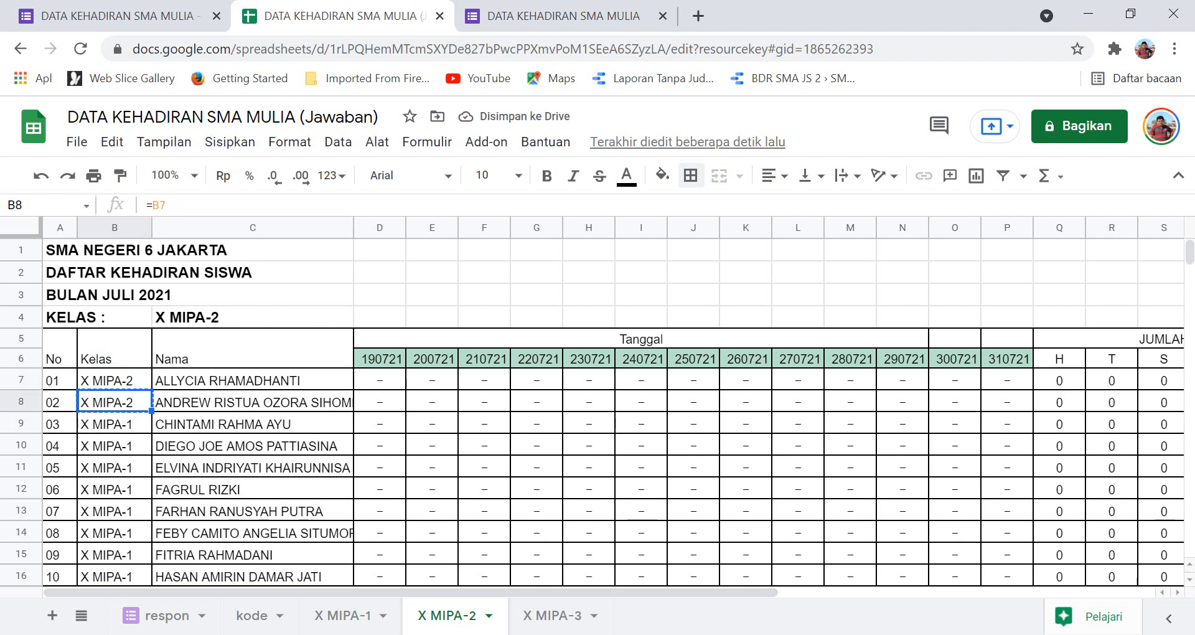
scroll(597, 411, down, 14)
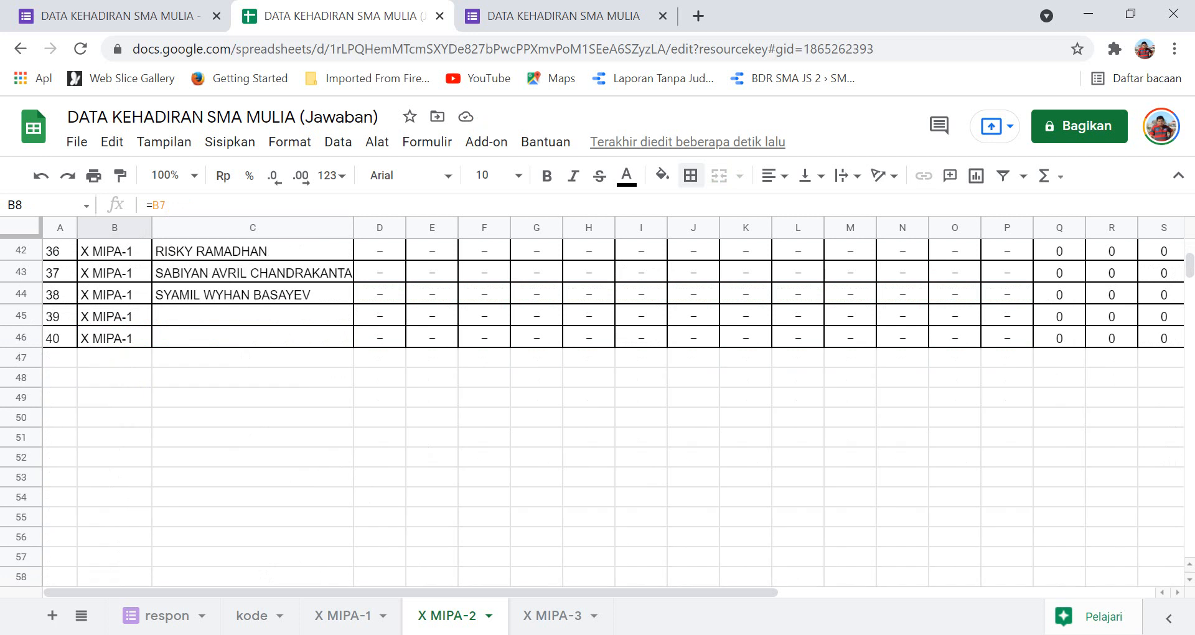
key(ctrl+shift+Down)
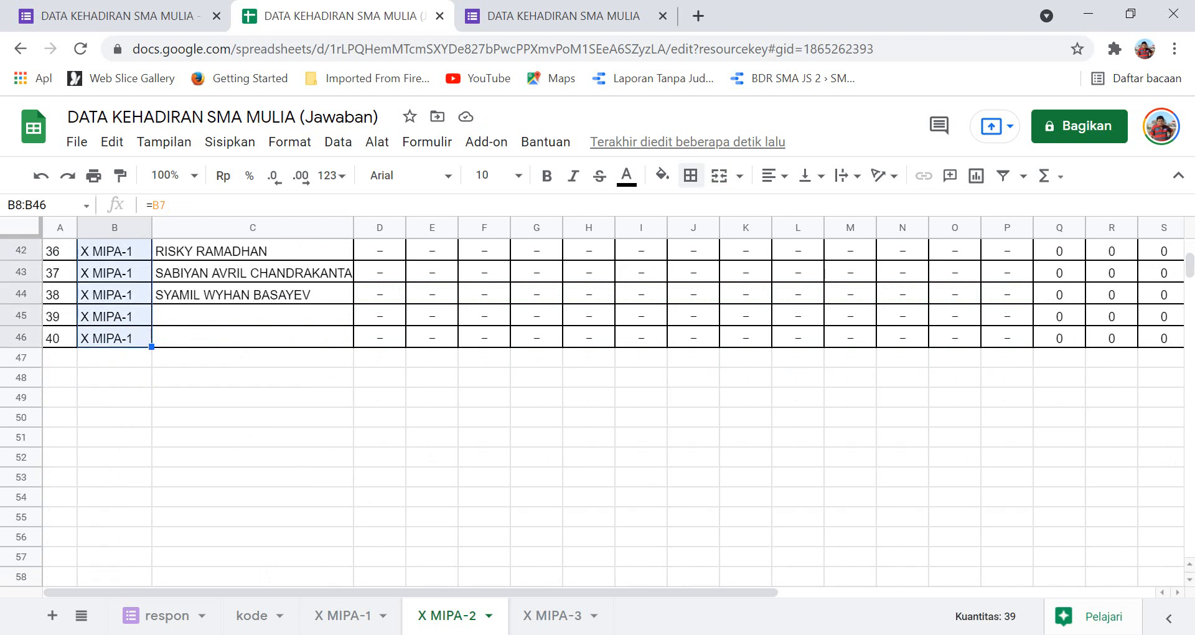
key(ctrl+v)
scroll(597, 411, up, 14)
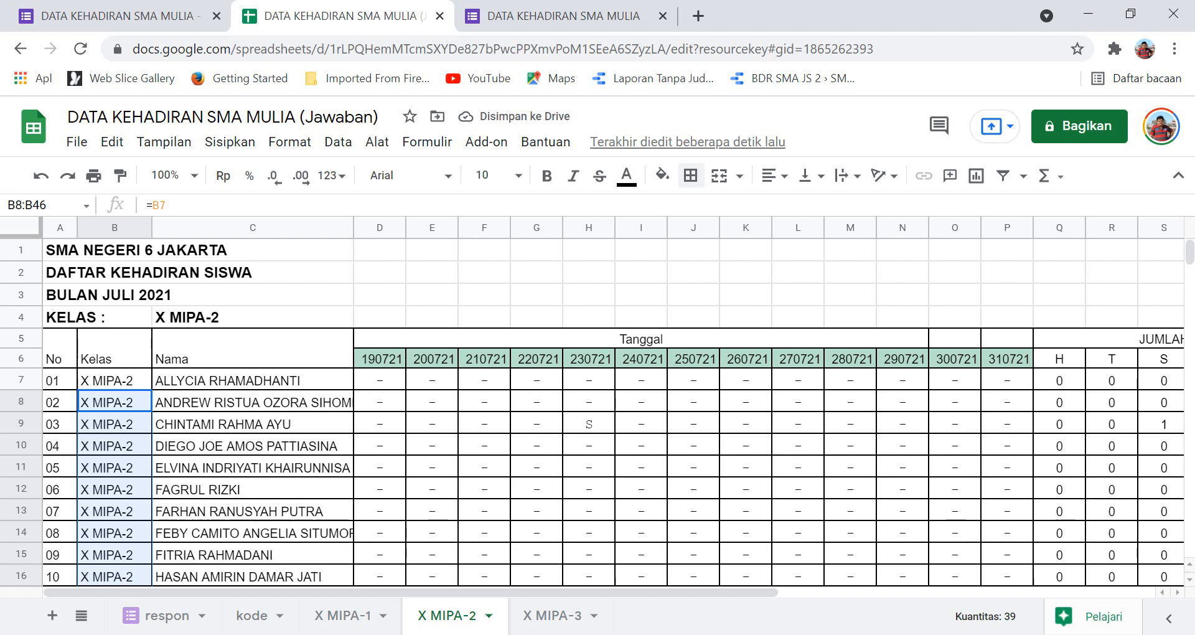
Copy the Kelas column B7:B46 for reuse on the X MIPA-3 sheet.
click(115, 380)
scroll(115, 380, down, 8)
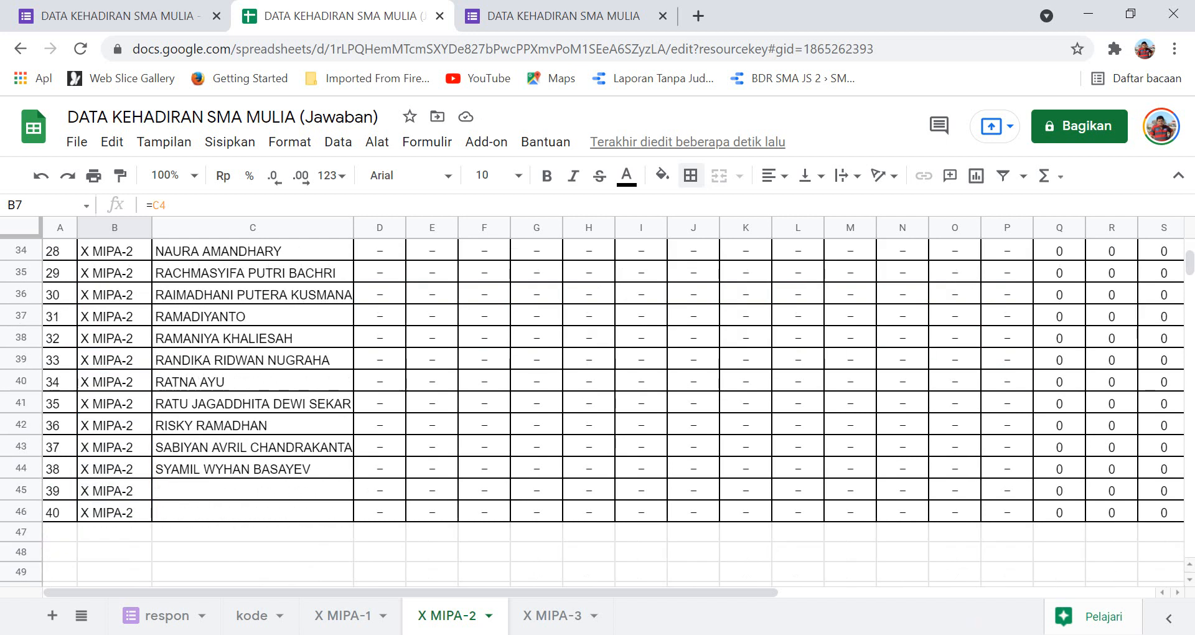
key(ctrl+shift+Down)
key(ctrl+c)
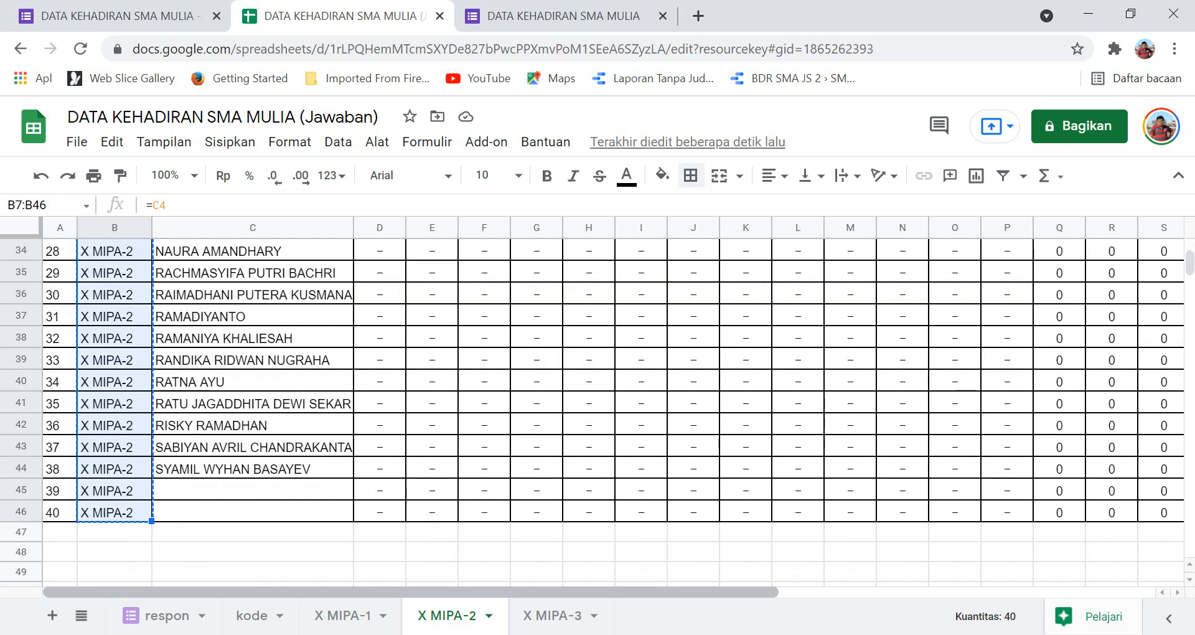
key(ctrl+shift+Page_Down)
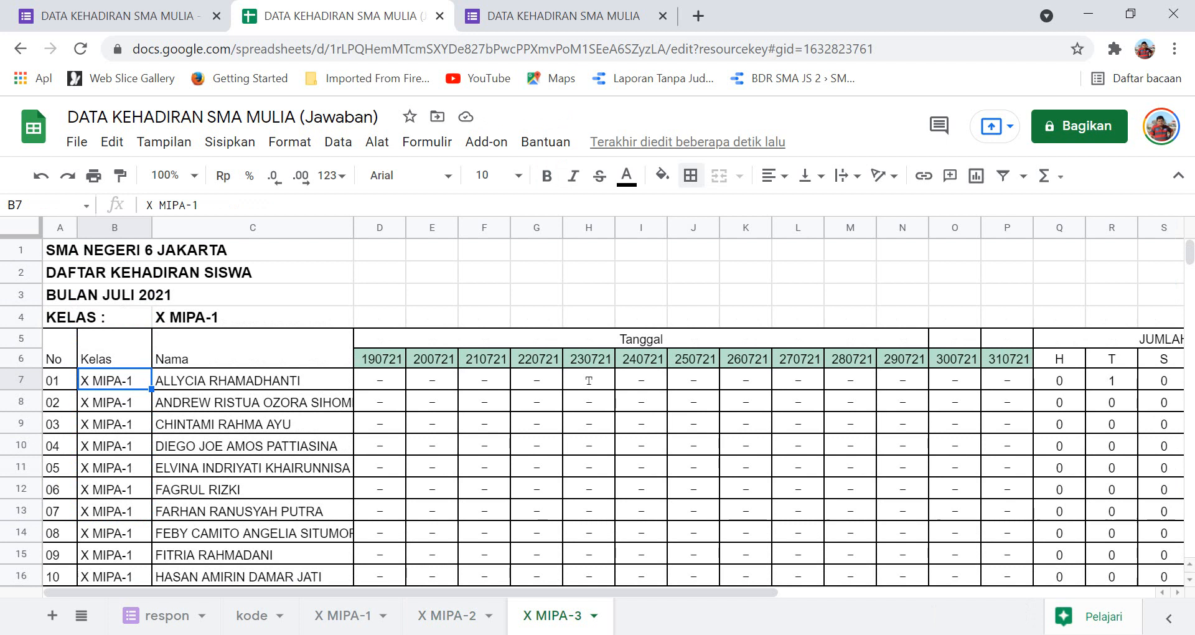
Paste the Kelas formulas into B7:B46 and change the C4 class heading to X MIPA-3.
key(ctrl+v)
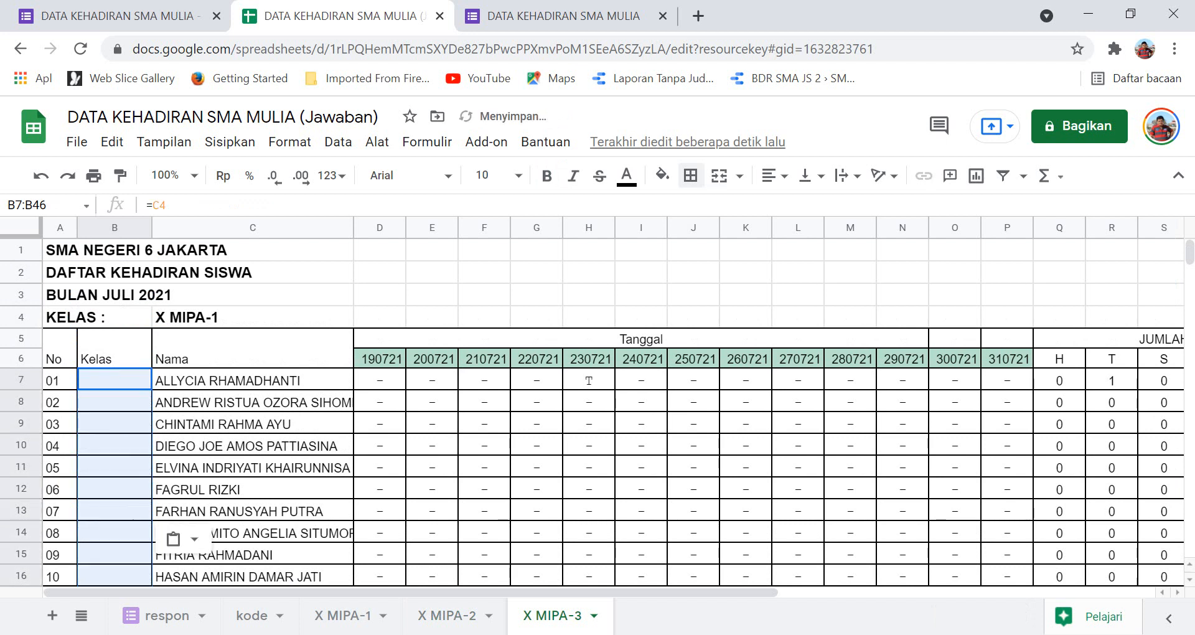
click(252, 317)
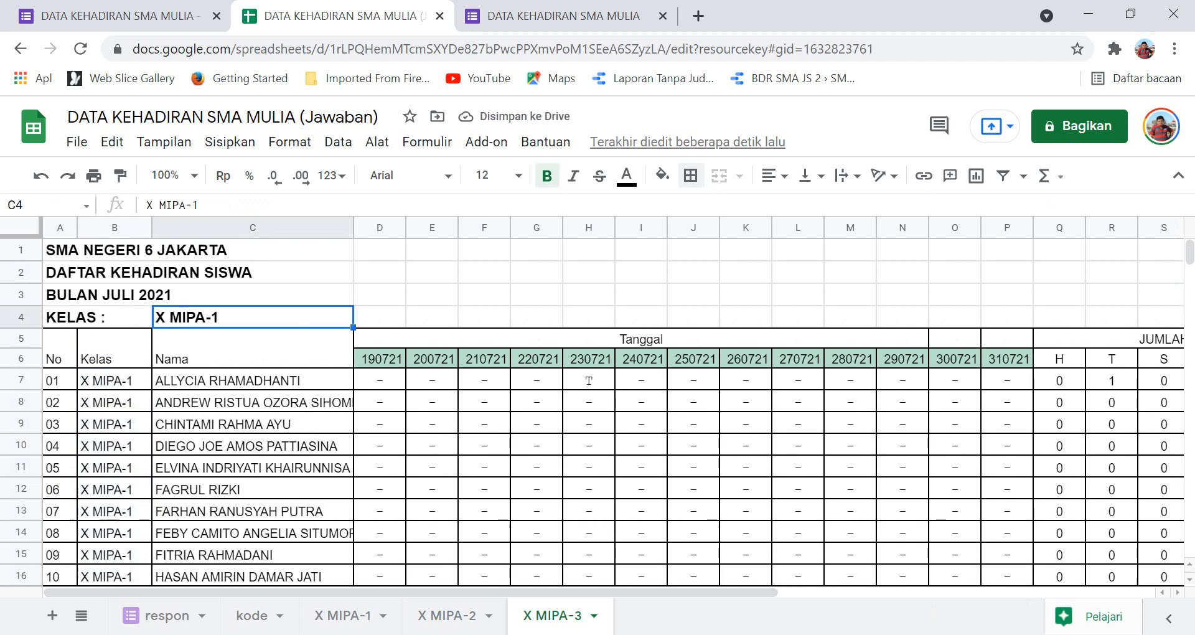
key(Return)
key(BackSpace)
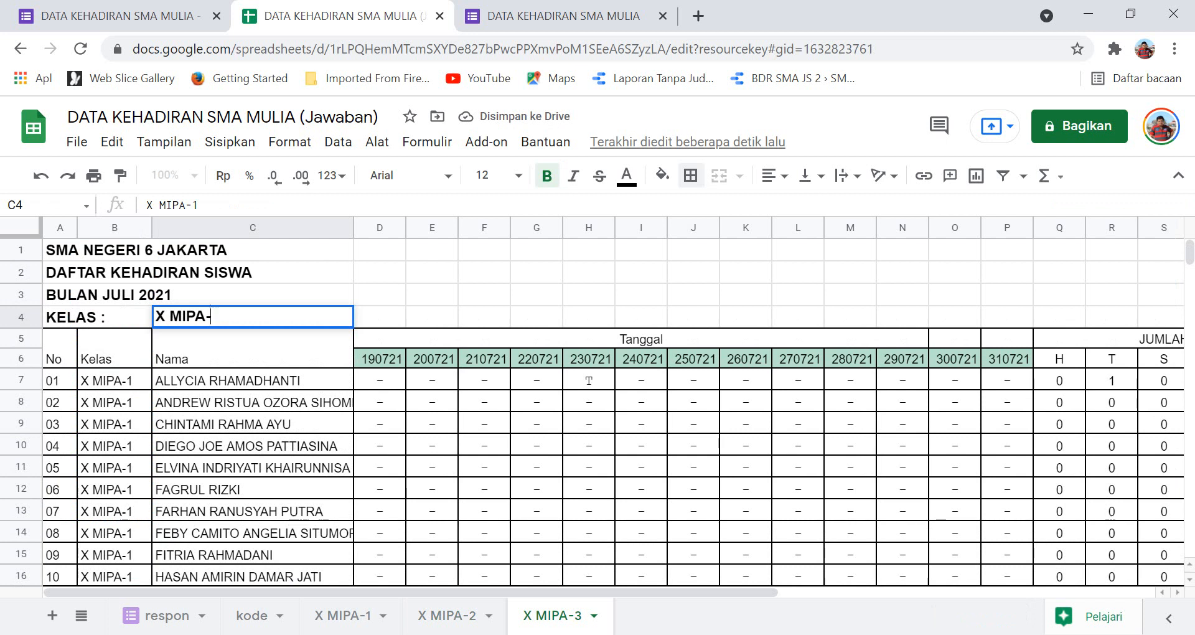
text(3)
key(Return)
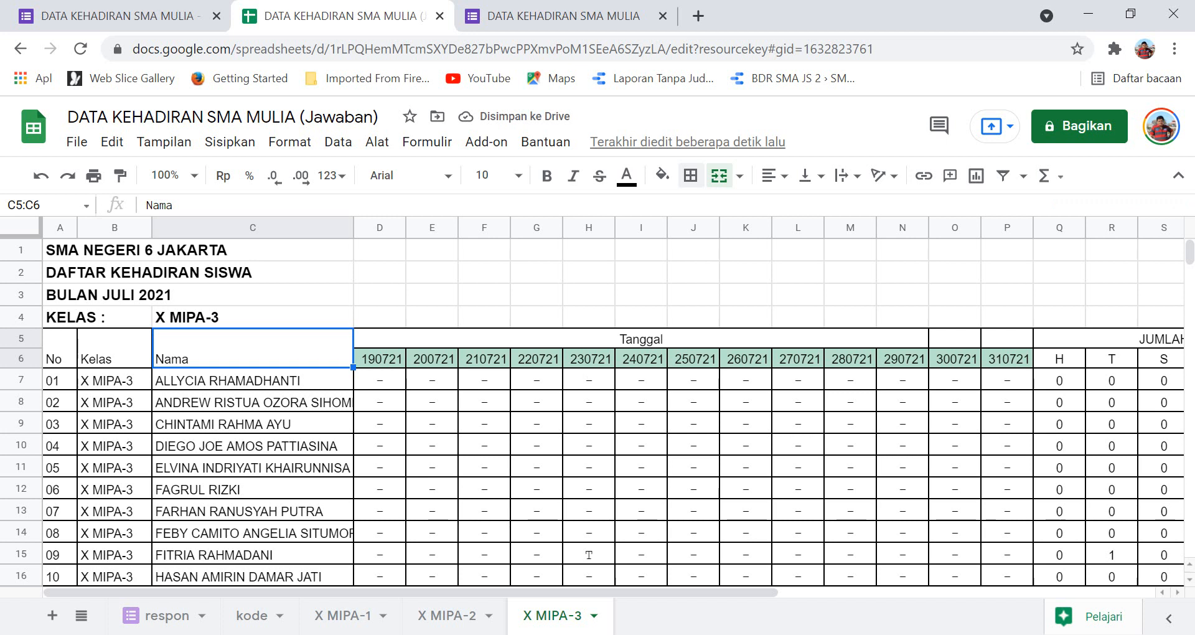
Inspect the attendance VLOOKUP formulas in E7 and G7, then view the form's responses summary.
scroll(591, 411, down, 3)
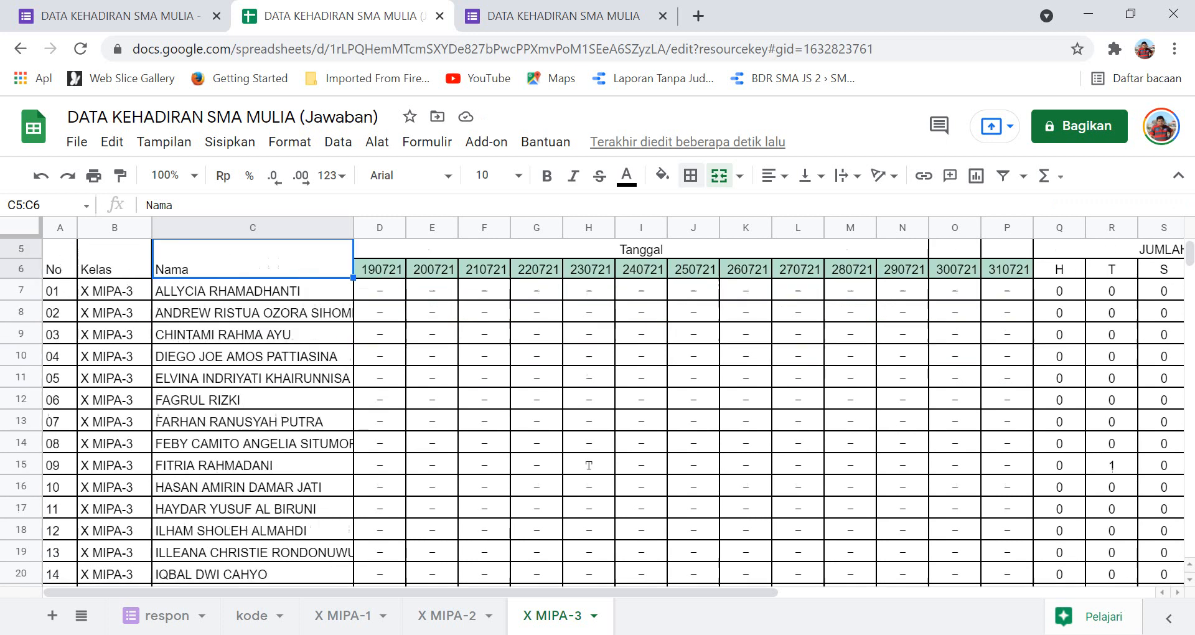
scroll(591, 410, up, 3)
click(432, 379)
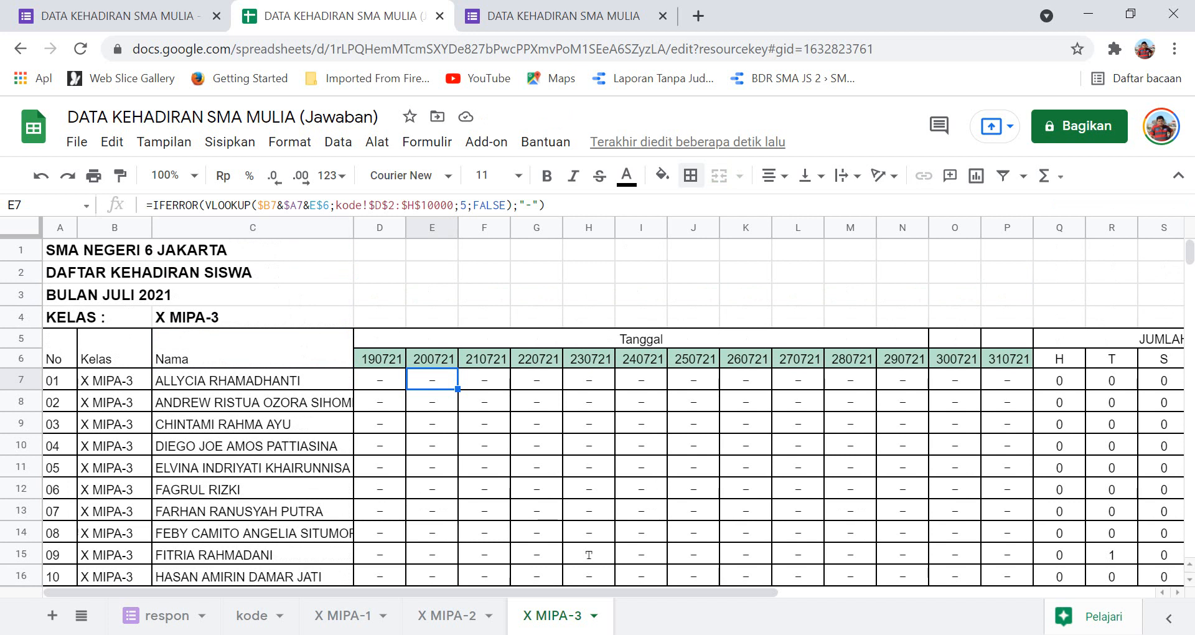
click(536, 379)
scroll(592, 411, down, 5)
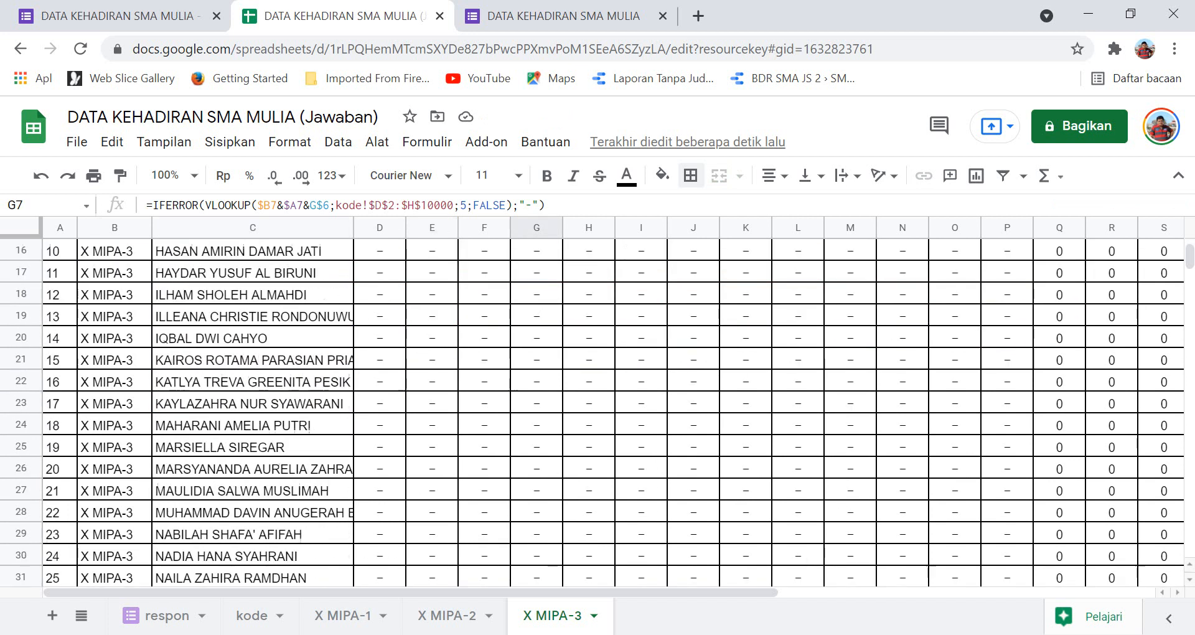
scroll(592, 411, up, 5)
scroll(591, 411, down, 7)
scroll(592, 411, up, 1)
scroll(591, 410, up, 7)
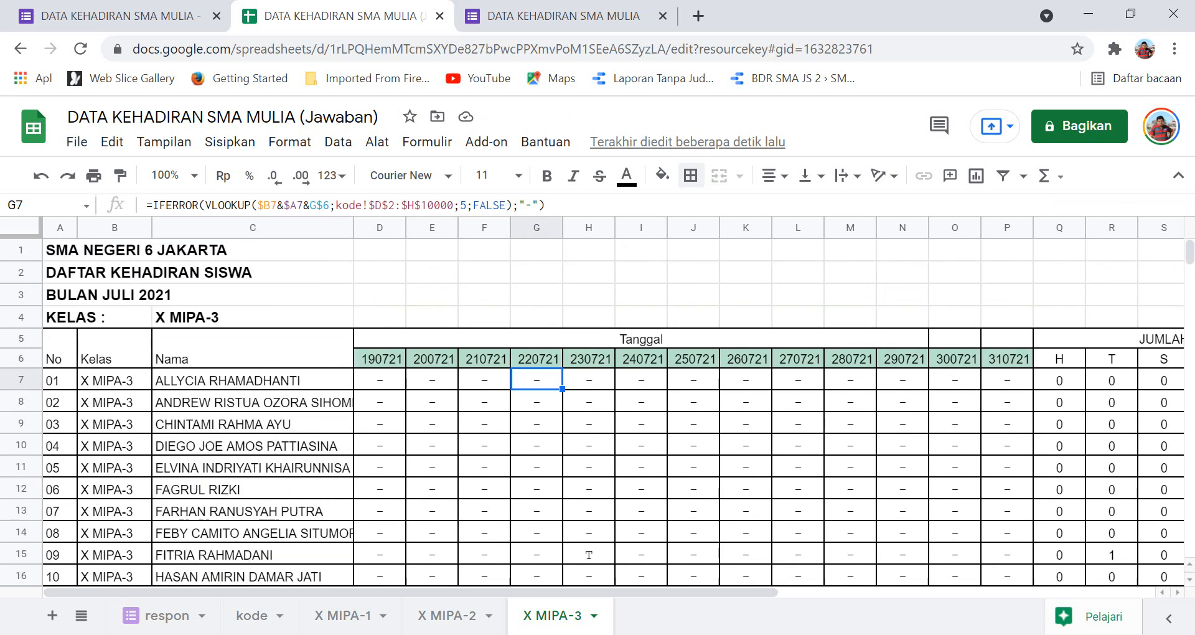
scroll(591, 411, down, 5)
scroll(591, 411, down, 10)
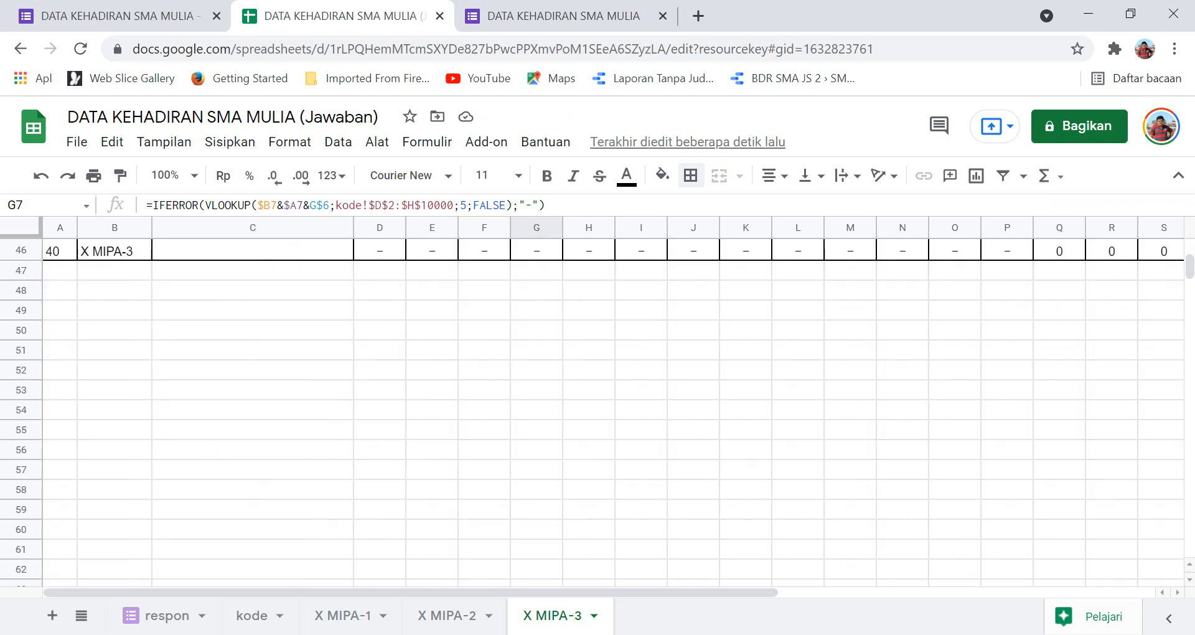
scroll(591, 411, up, 7)
scroll(591, 411, up, 8)
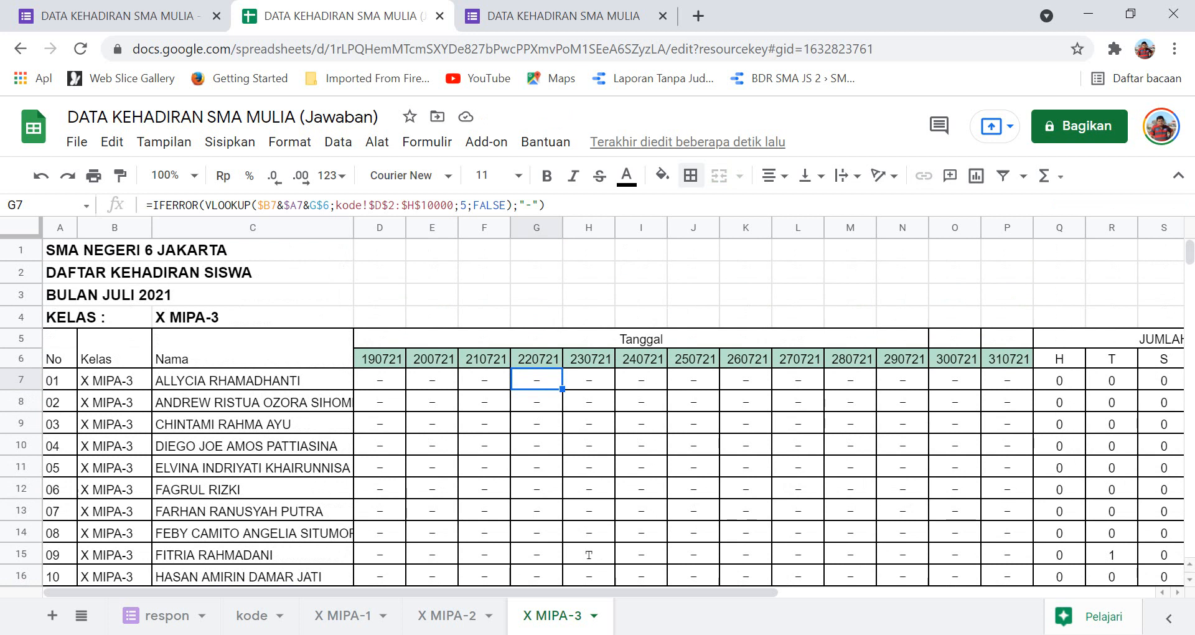
click(120, 16)
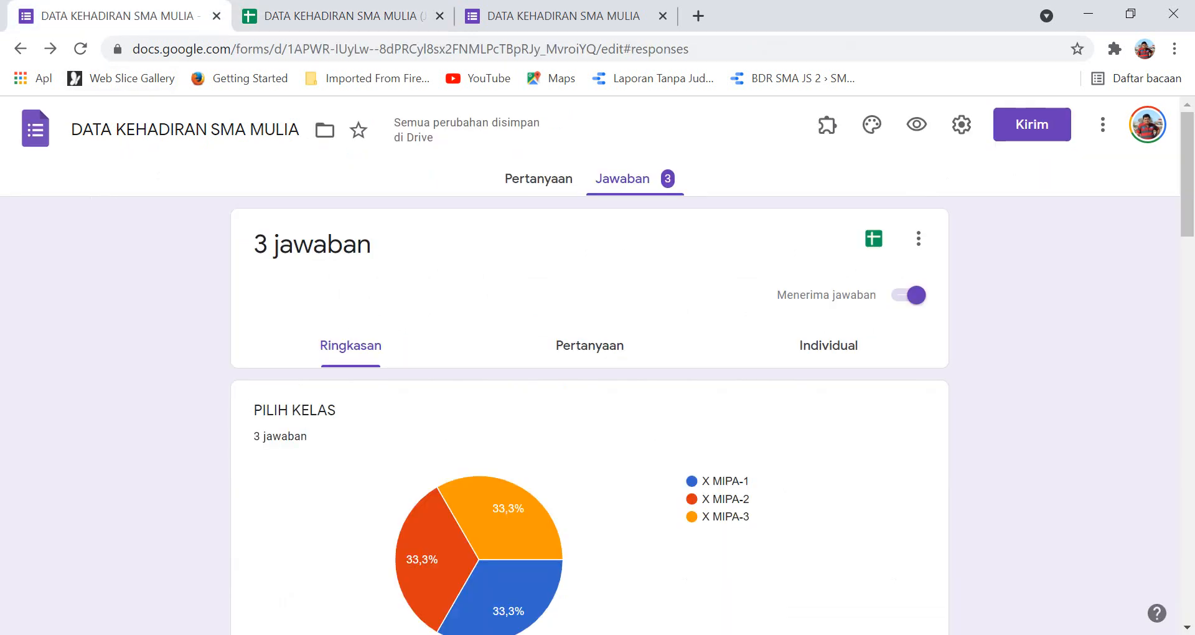
In the live form, submit attendance H for student 07 of class X MIPA-1.
click(917, 124)
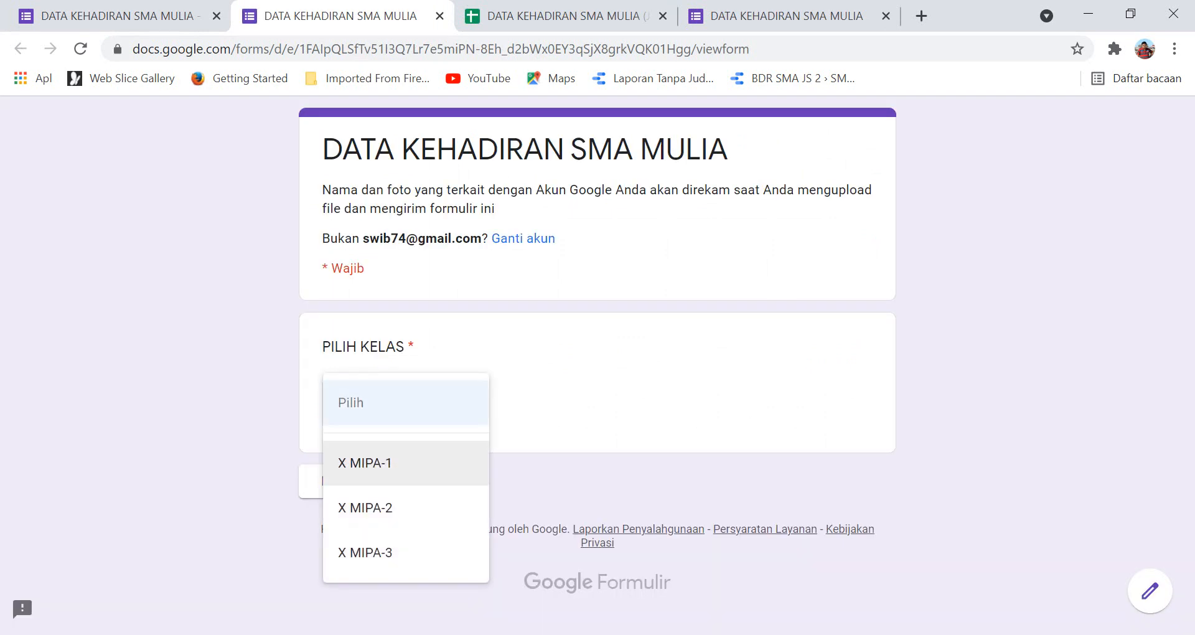
click(361, 461)
click(355, 480)
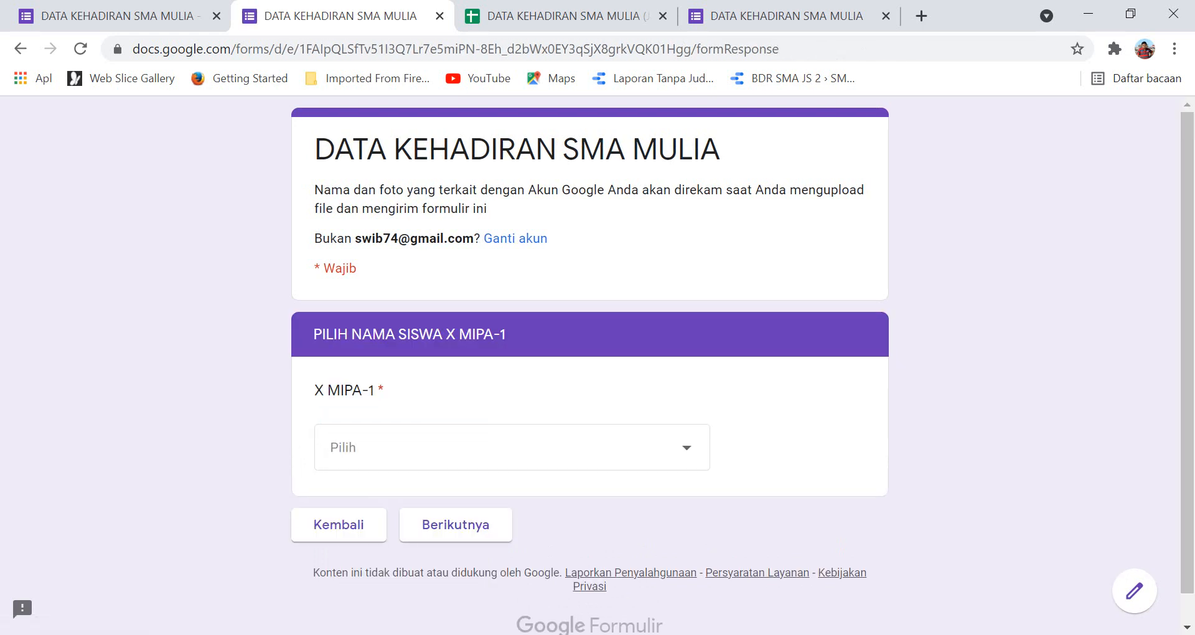
click(511, 447)
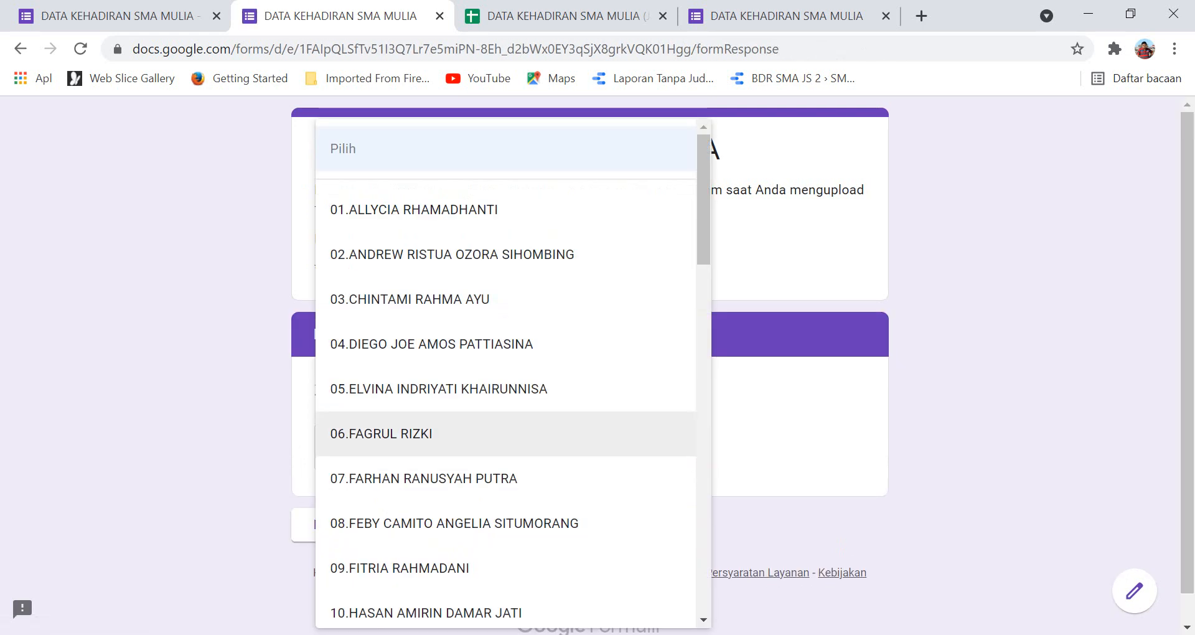
click(424, 478)
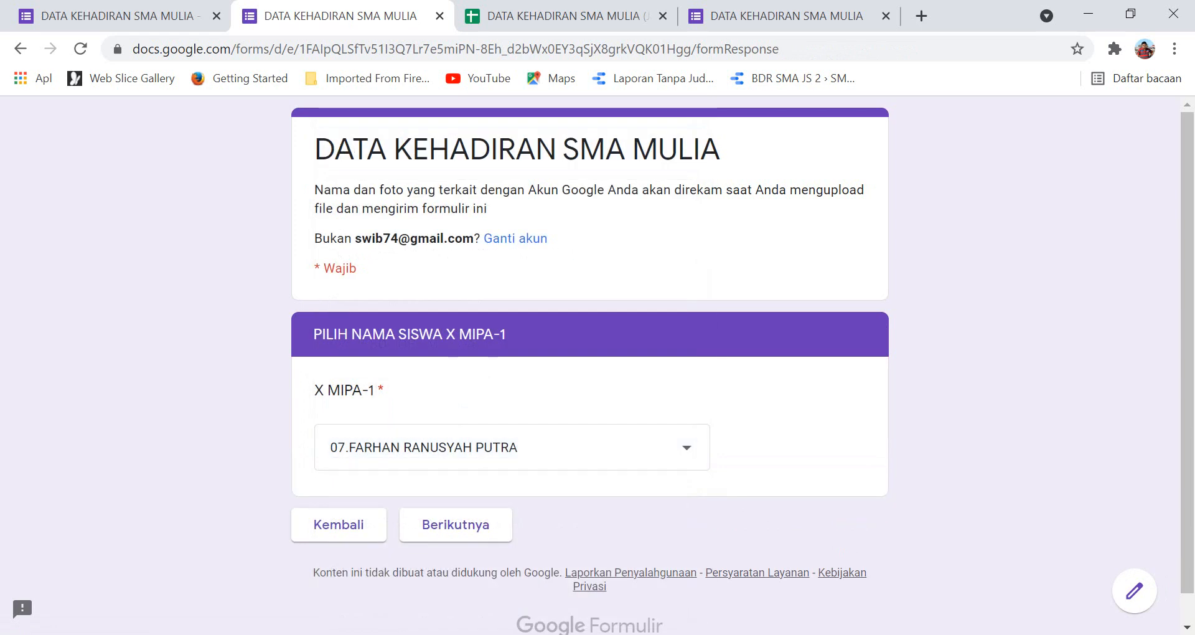
scroll(589, 366, down, 1)
click(456, 494)
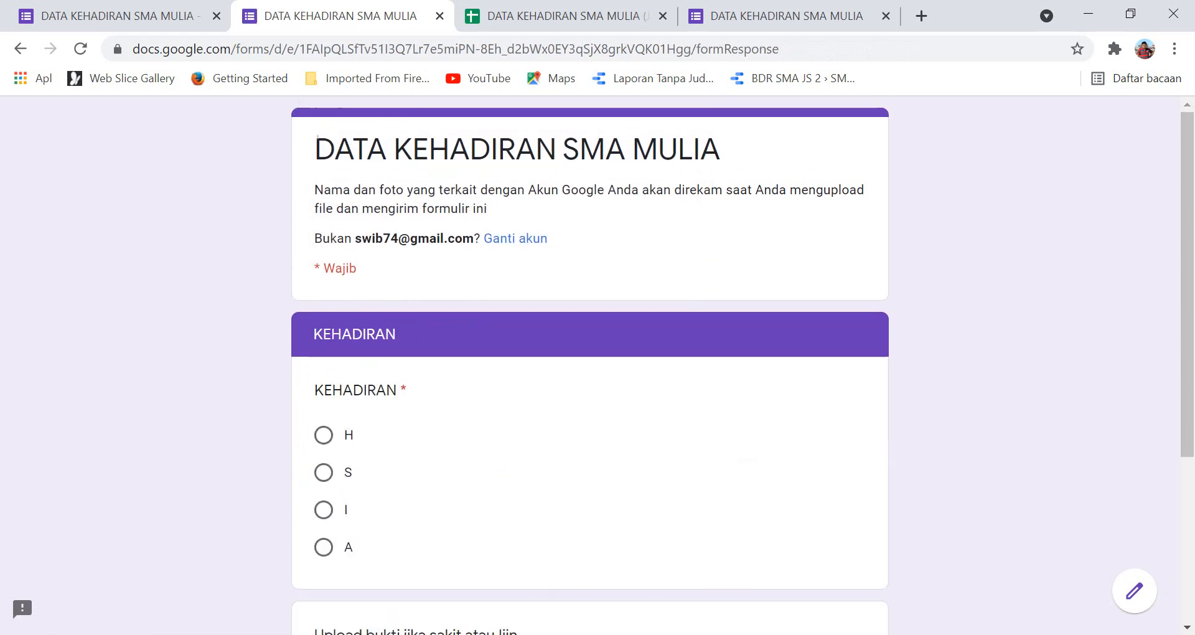
click(324, 435)
scroll(323, 434, down, 3)
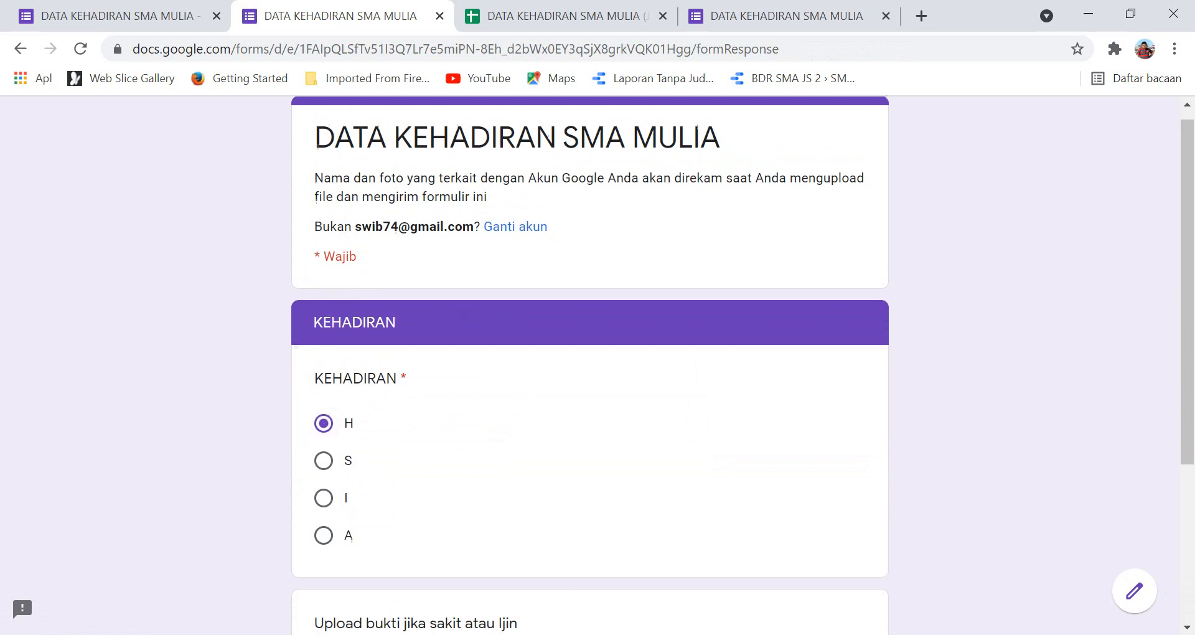
click(438, 563)
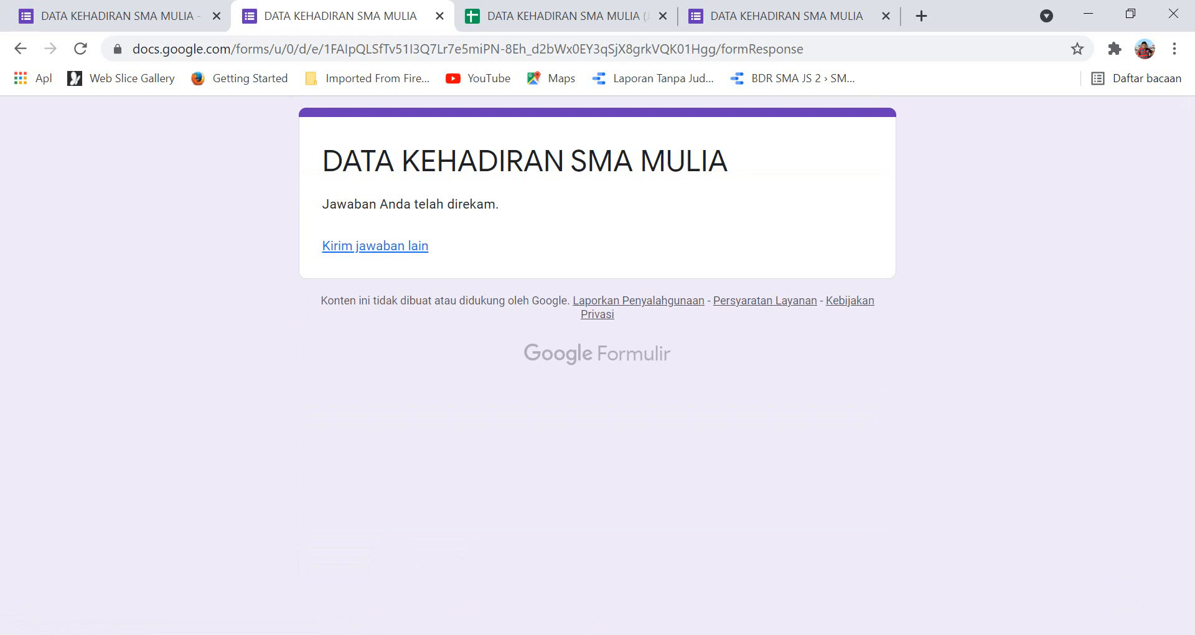
Start a new response with class X MIPA-3 and student 14 selected.
click(375, 246)
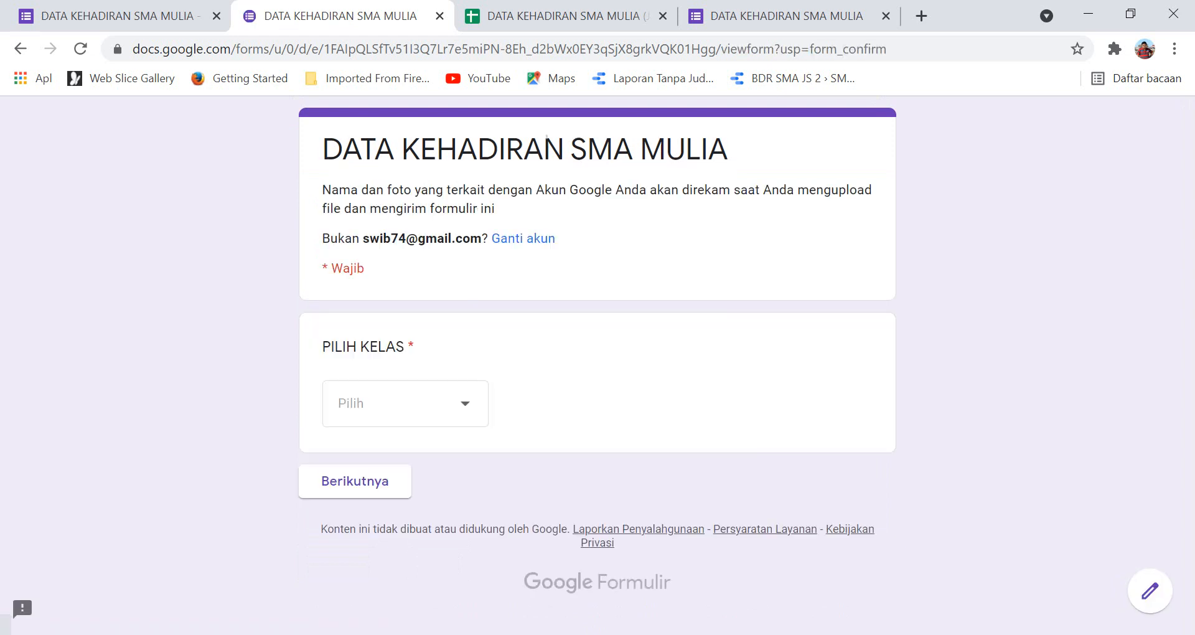
click(405, 403)
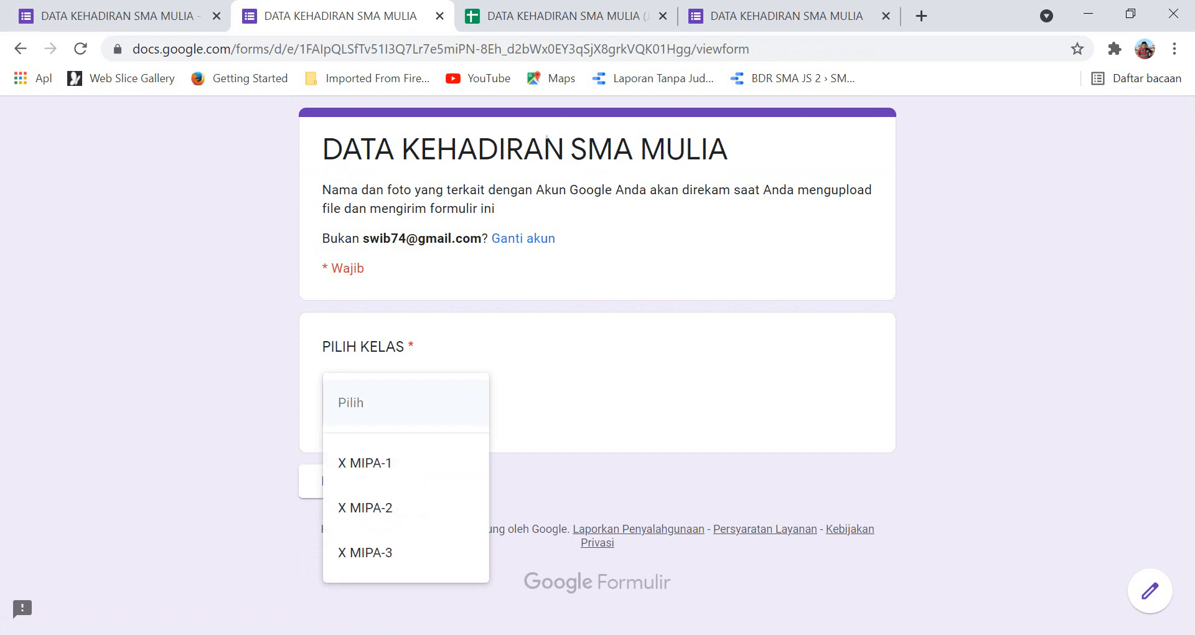
click(373, 552)
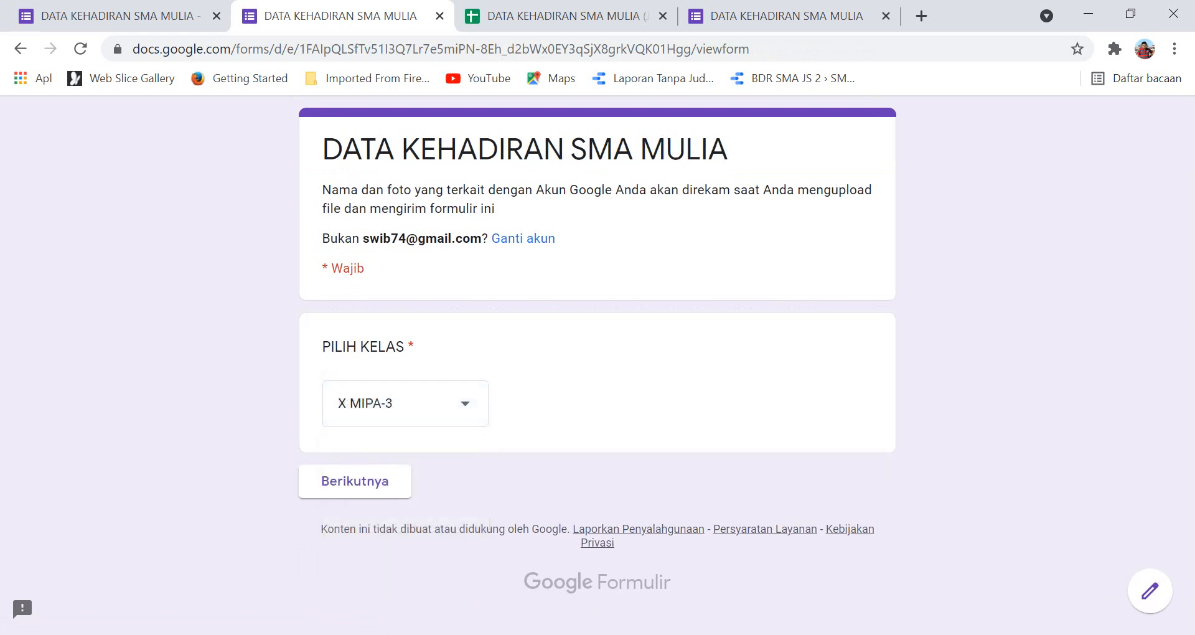
click(354, 481)
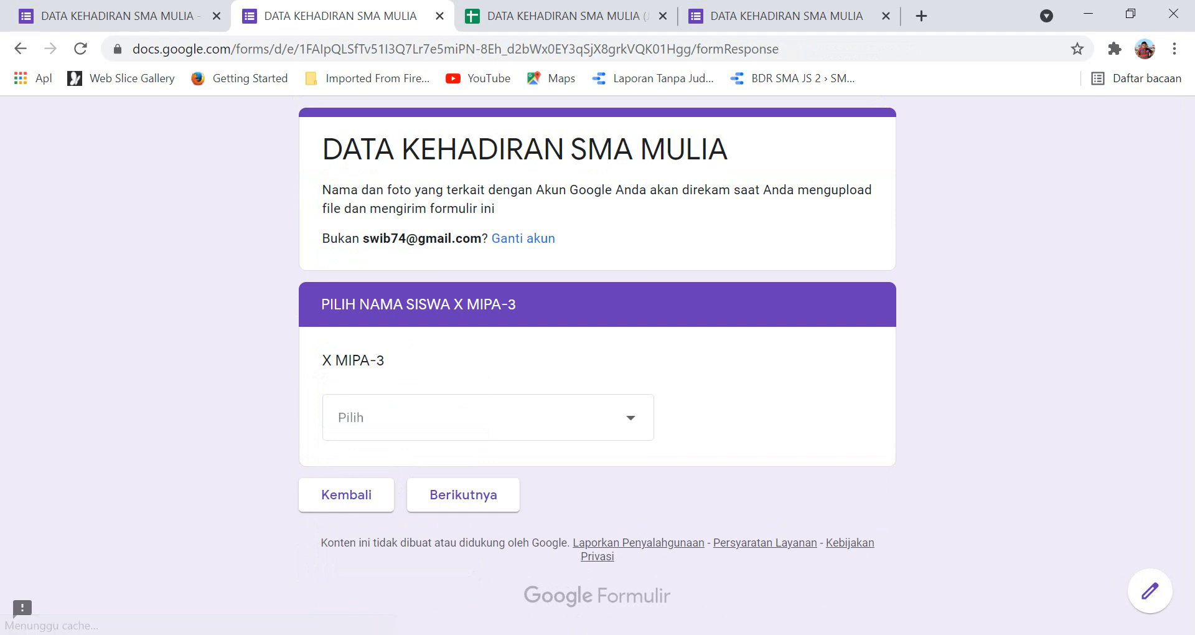
click(358, 417)
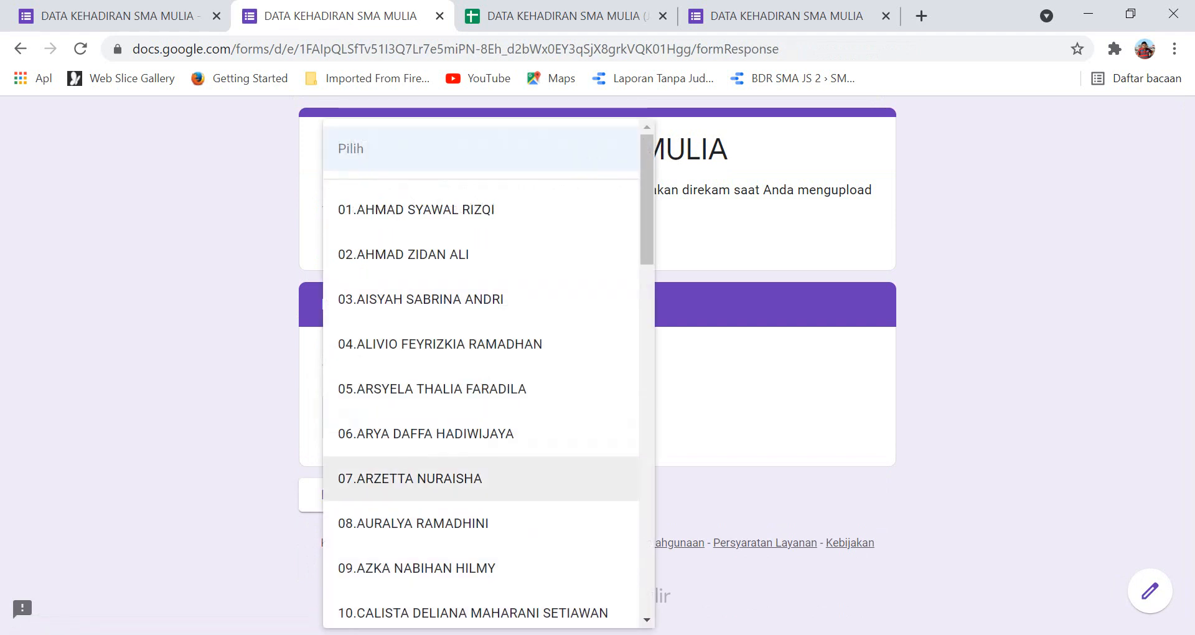
scroll(436, 479, down, 5)
click(411, 419)
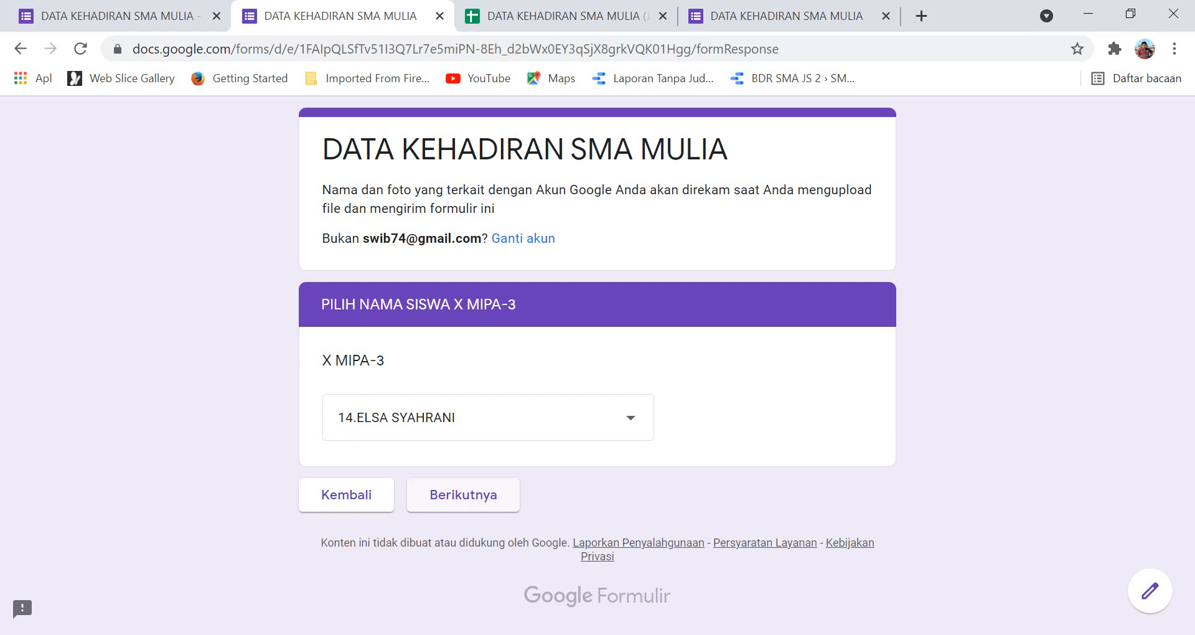
Submit the X MIPA-3 response with attendance S, then switch to the Jawaban spreadsheet tab.
click(463, 495)
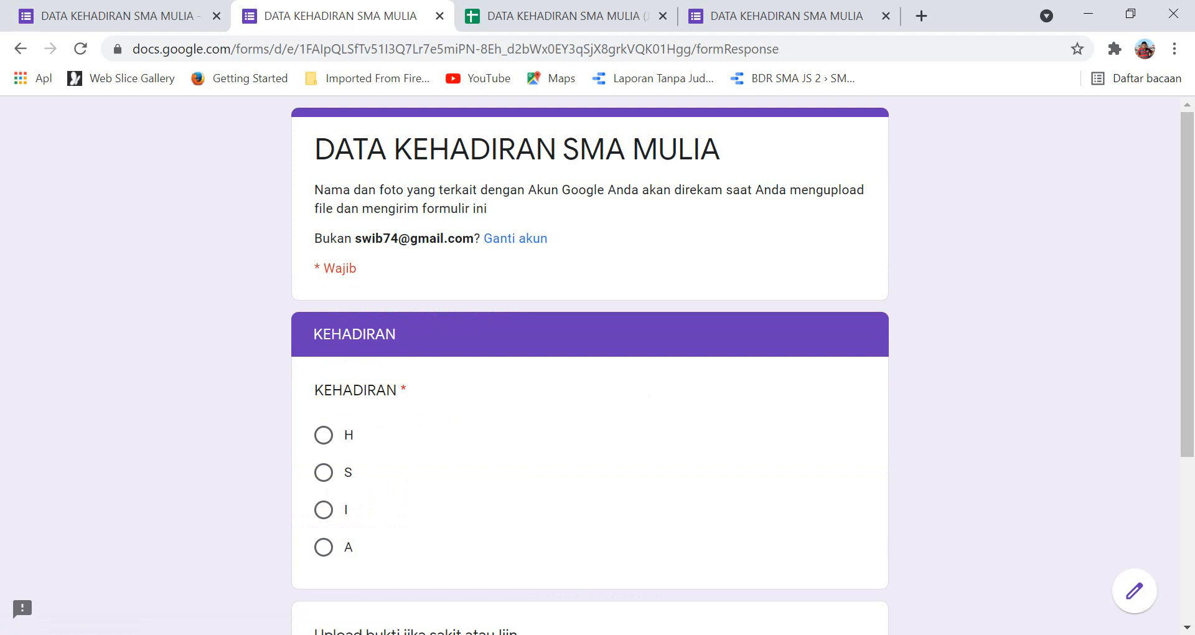
click(324, 472)
scroll(590, 365, down, 2)
click(439, 560)
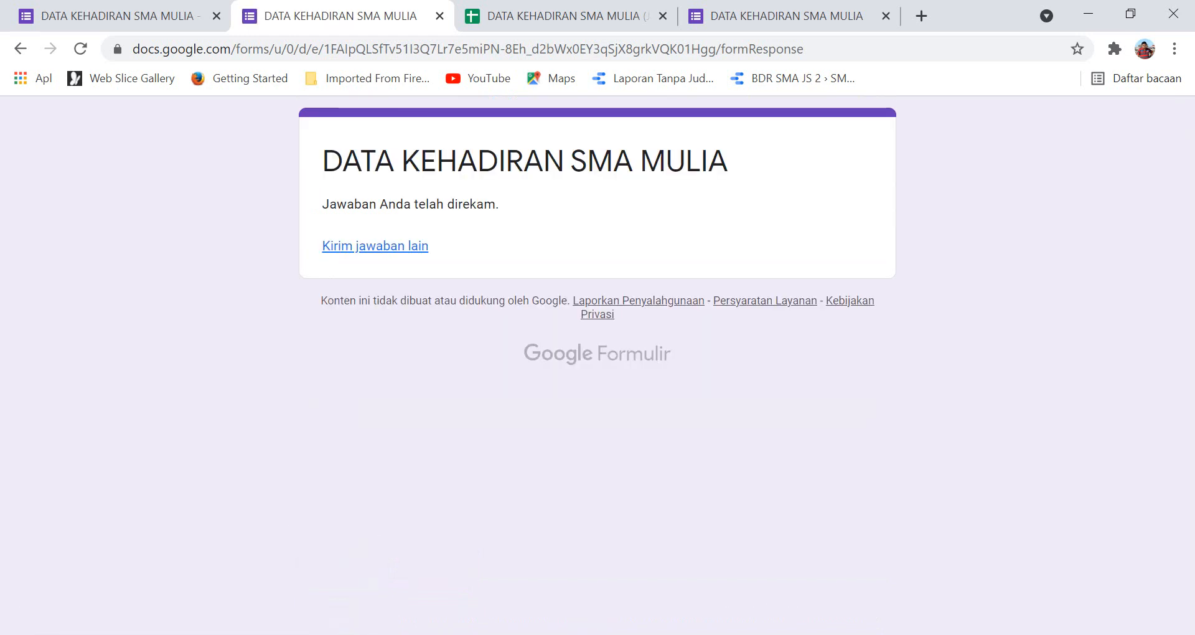
click(554, 16)
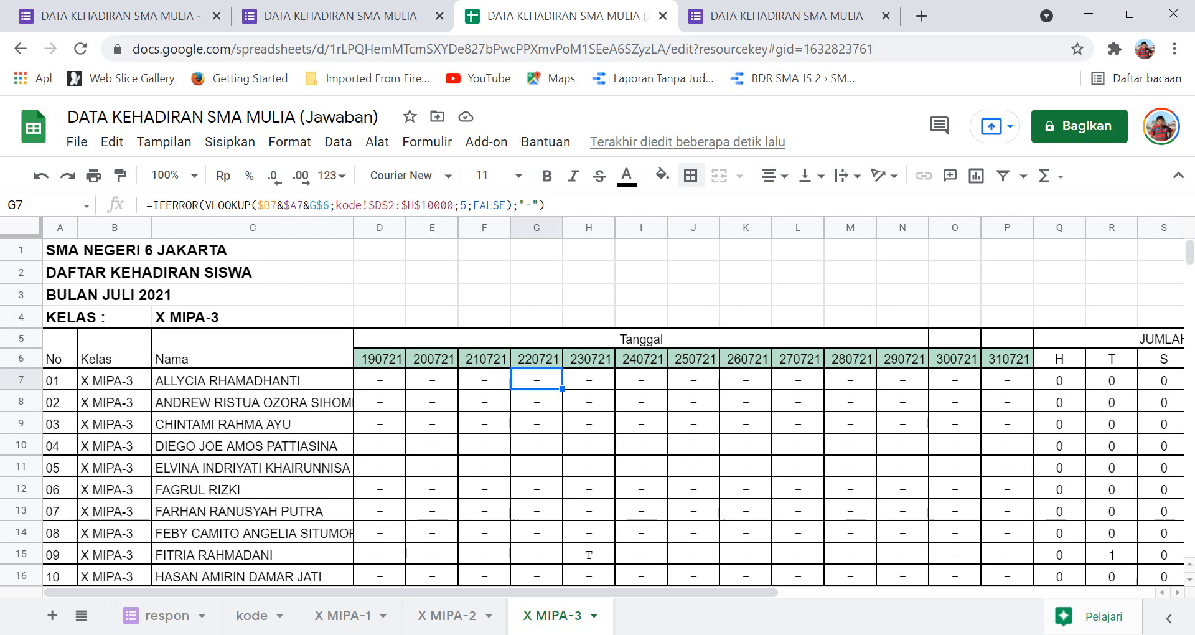
In Excel, enter =C7:C46 in Q7 of X MIPA-1, then return to the browser.
key(alt+Tab)
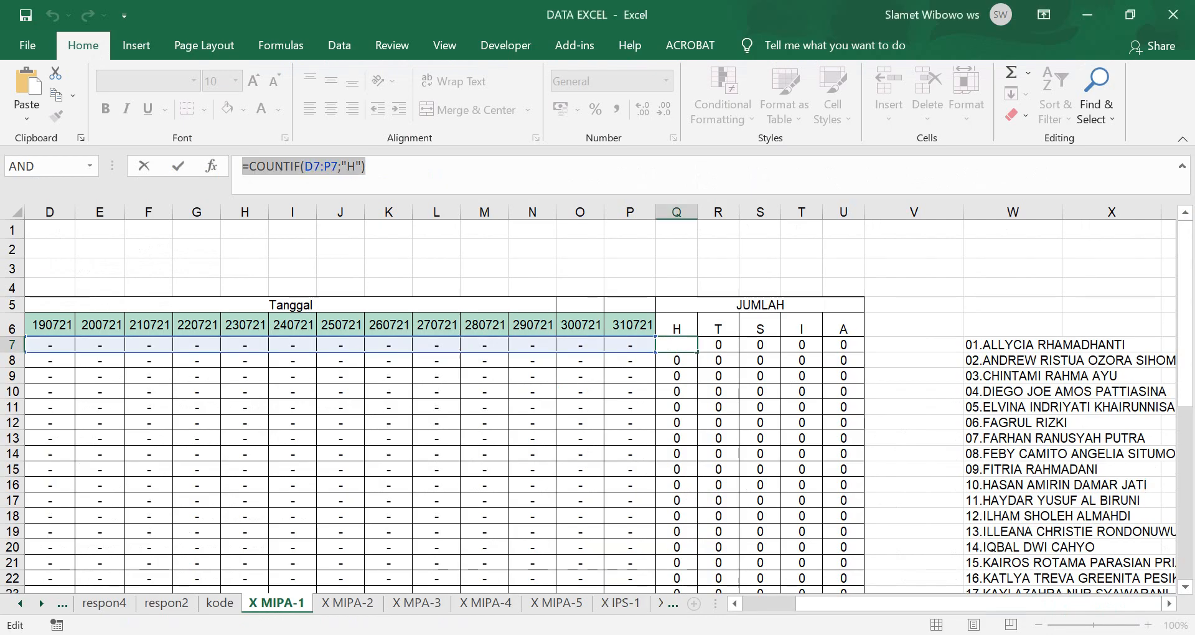
text(=)
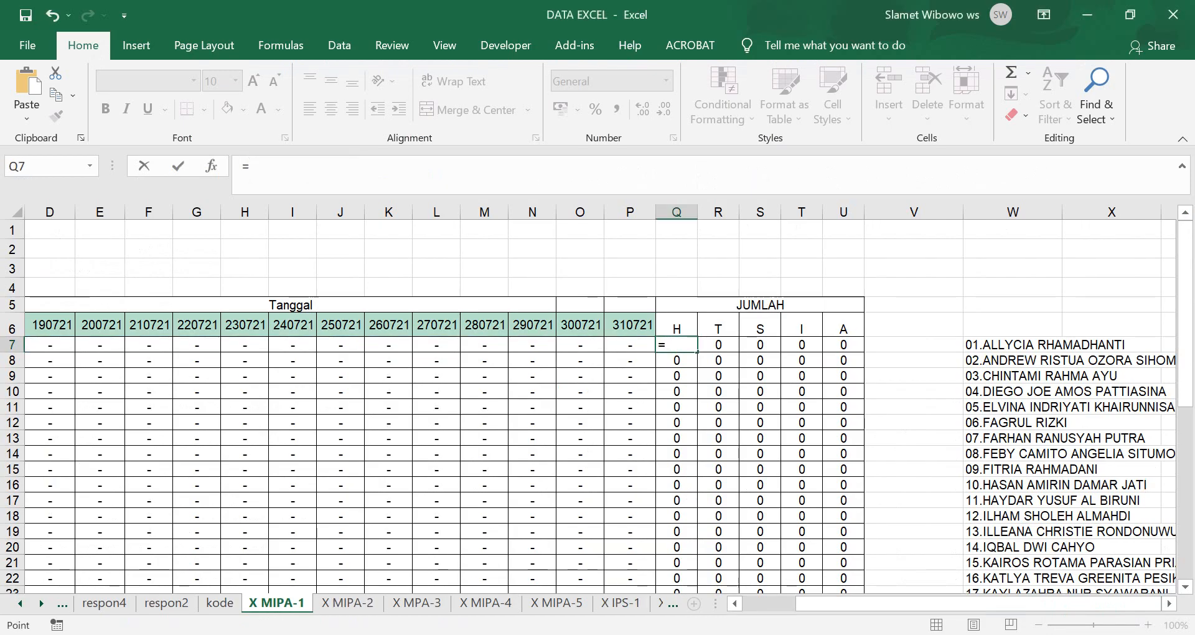
scroll(600, 405, left, 3)
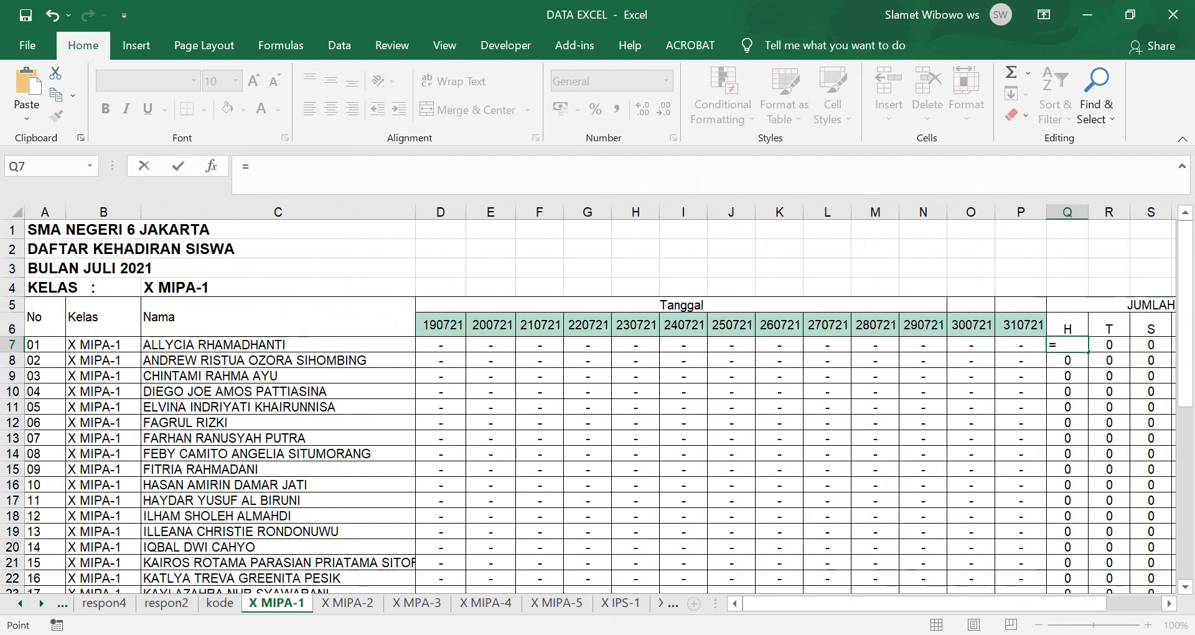
click(277, 345)
scroll(277, 345, down, 7)
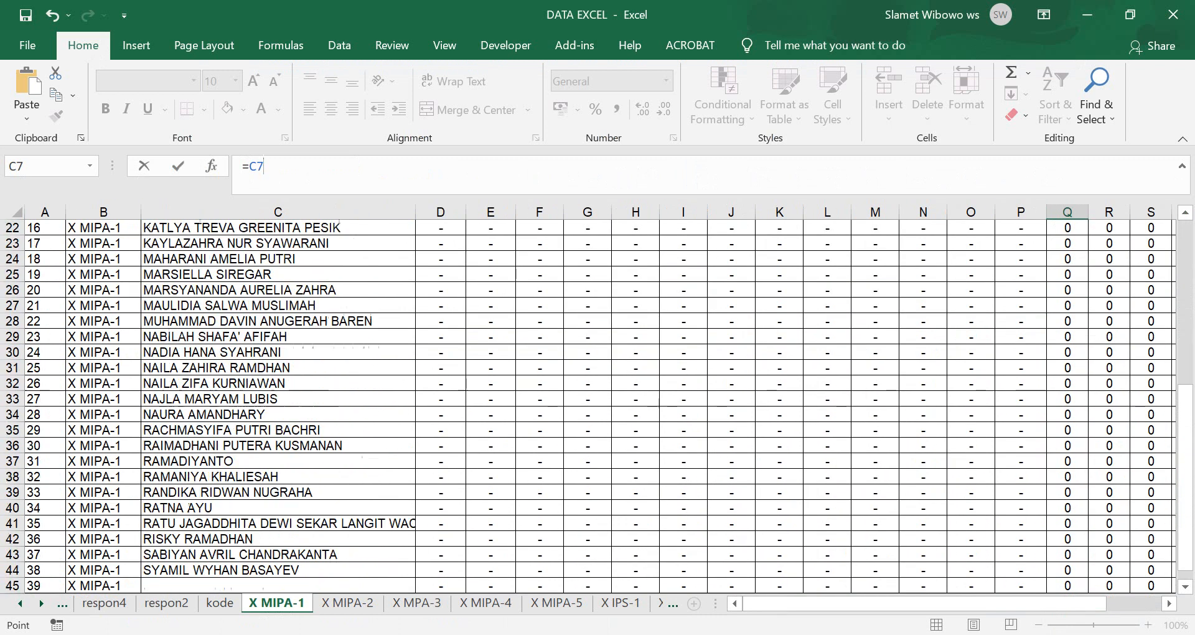
scroll(598, 404, down, 3)
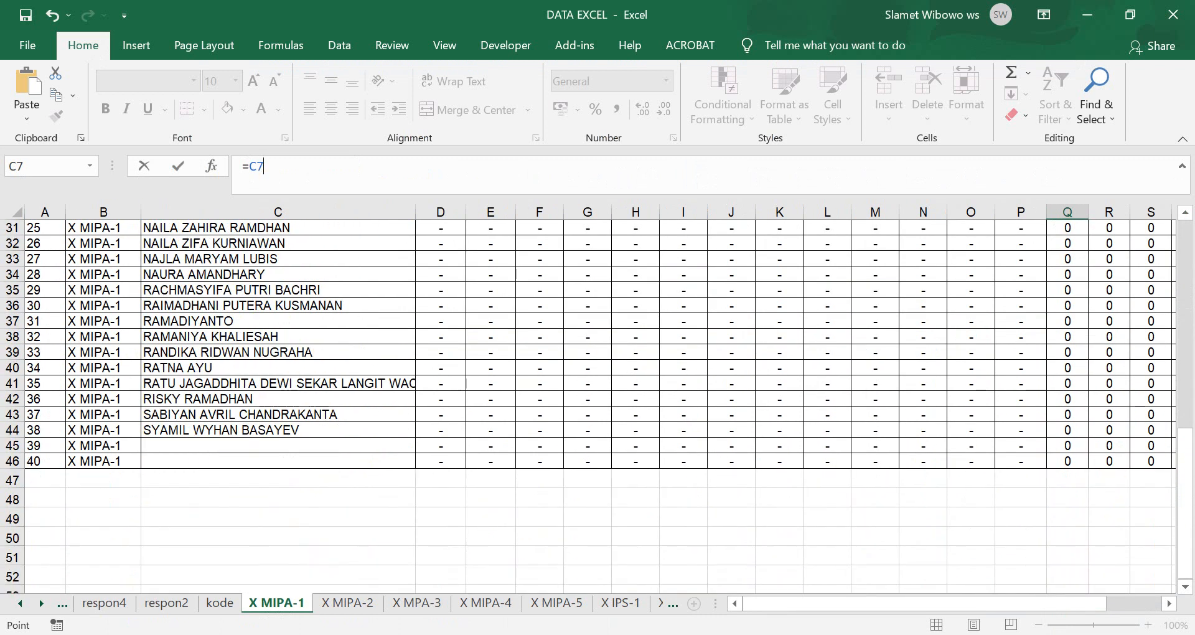
shift+click(398, 461)
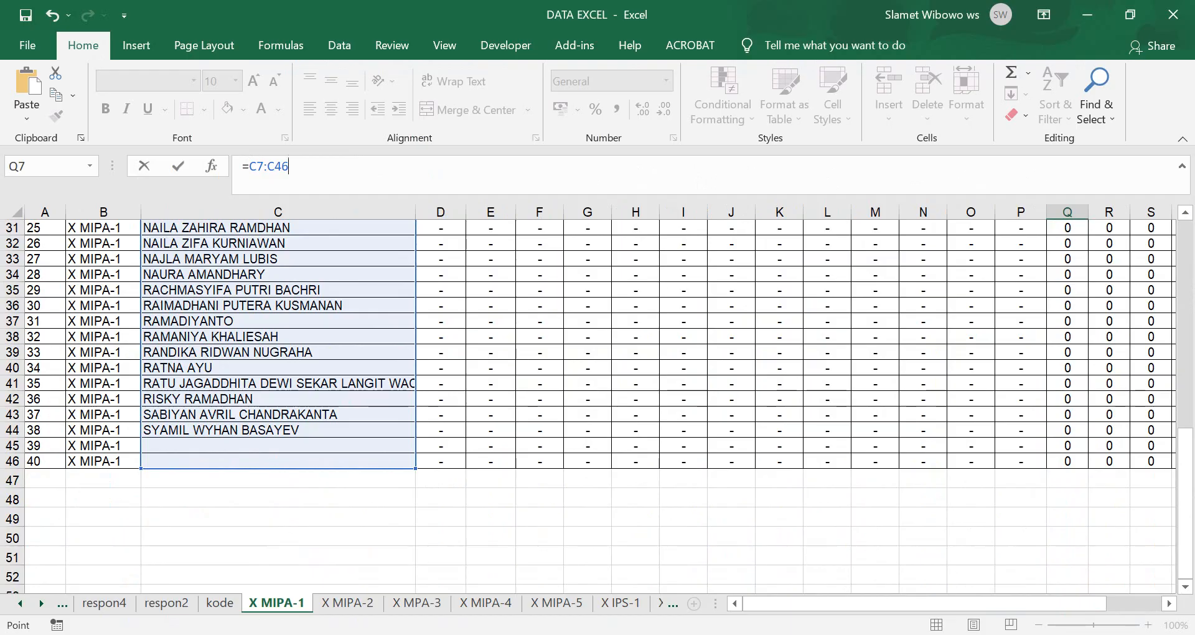
key(alt+Tab)
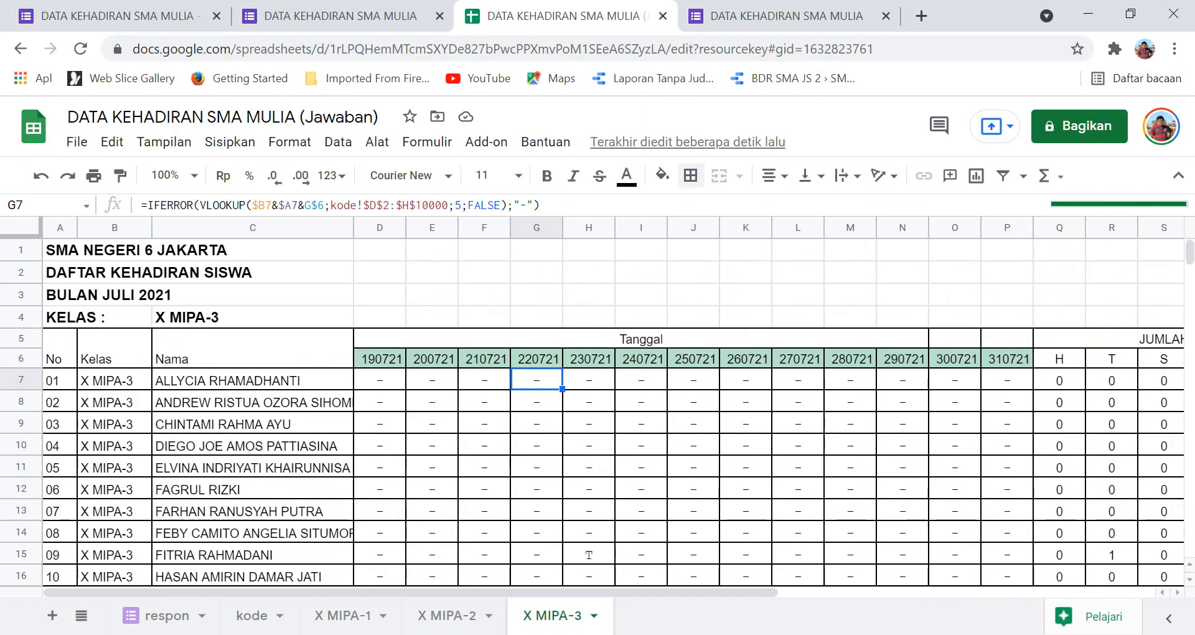
Paste the copied formulas into C7 of the X MIPA-2 sheet.
click(253, 424)
click(447, 616)
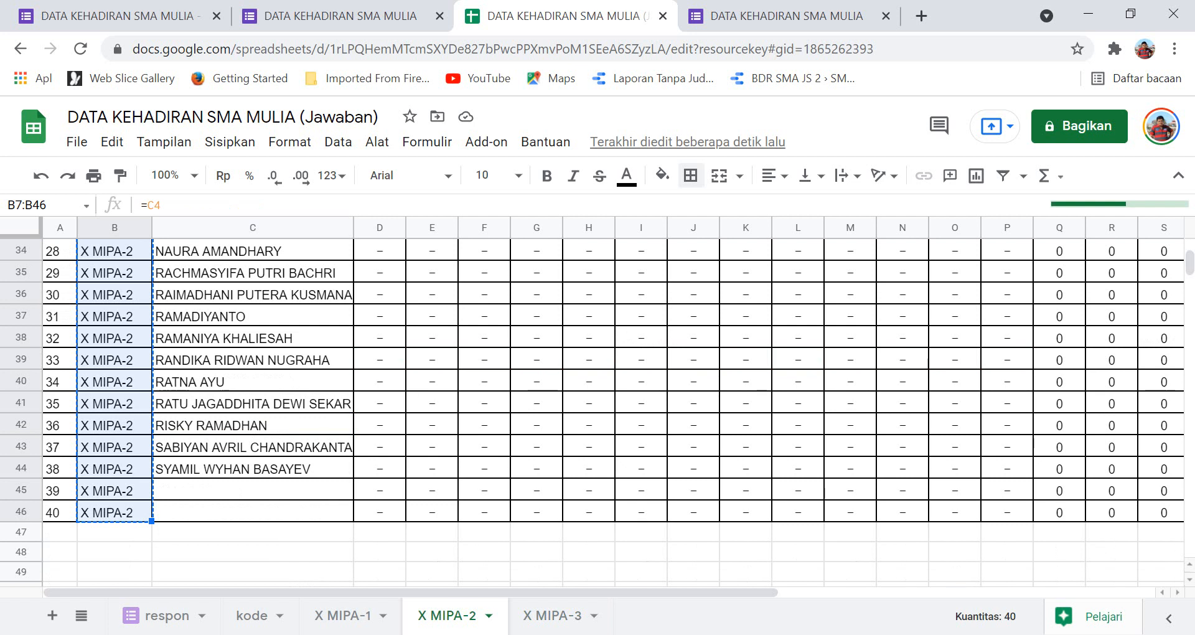
scroll(613, 413, up, 4)
scroll(613, 412, up, 4)
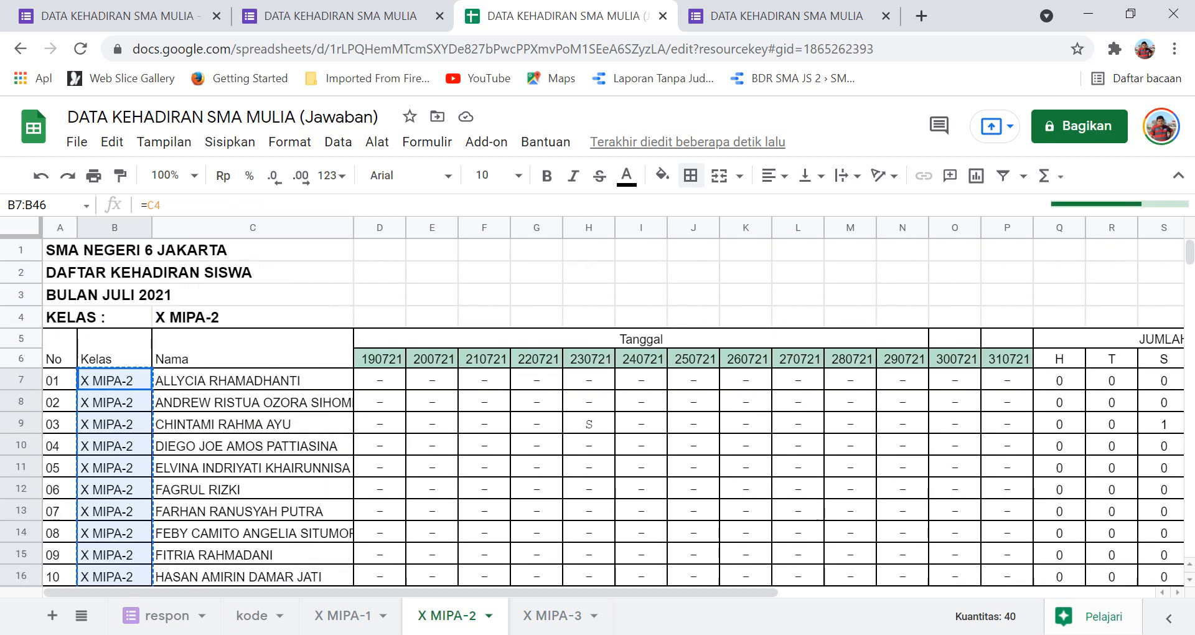
click(252, 380)
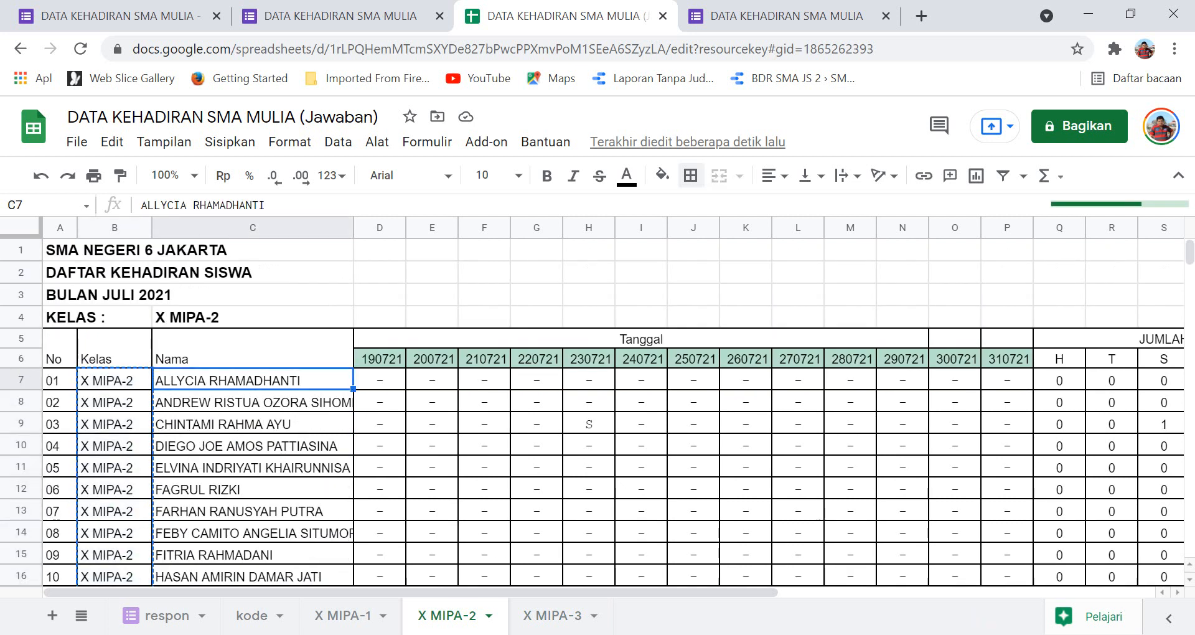
key(ctrl+v)
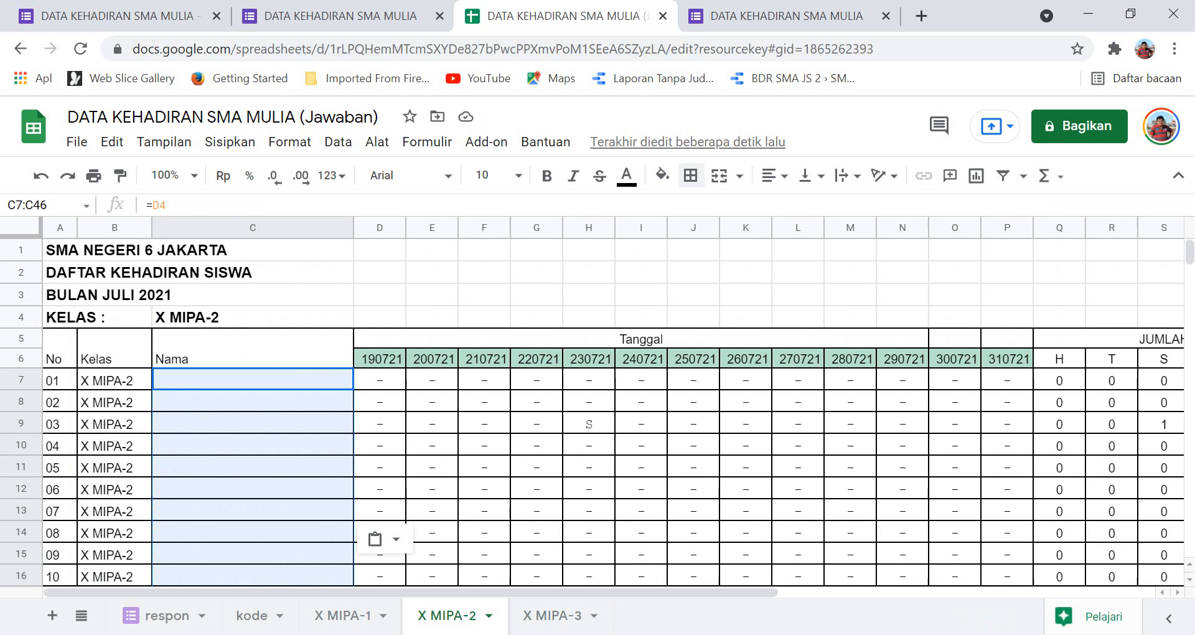
Check the pasted formulas in C8 and C7, then go back to Excel.
click(253, 402)
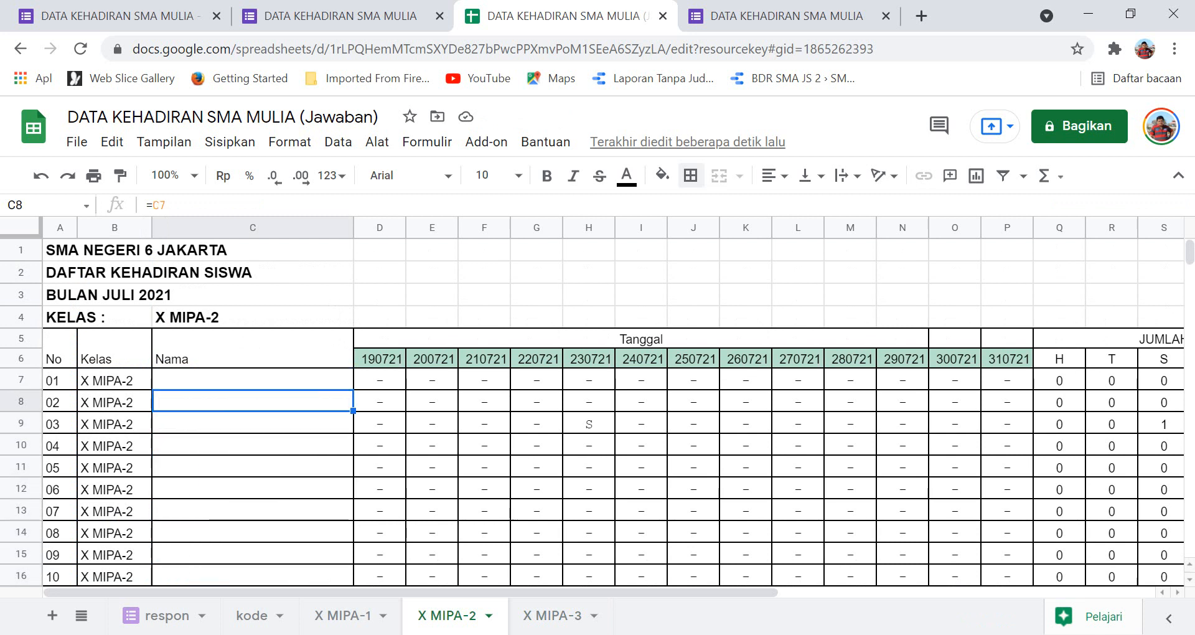
click(253, 379)
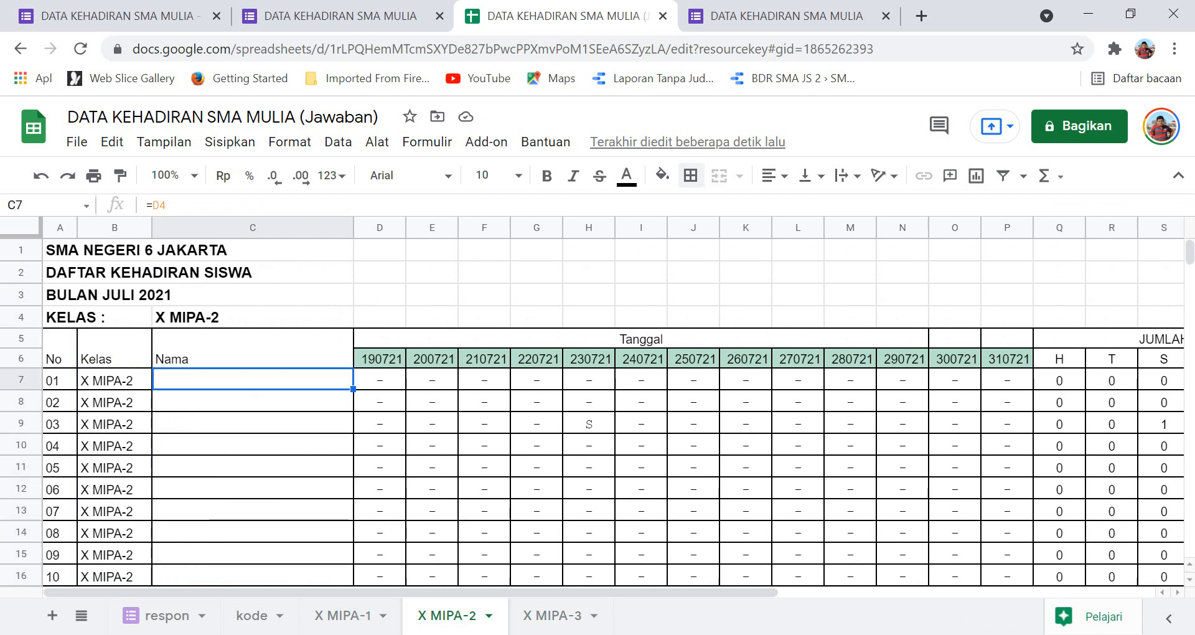
key(alt+Tab)
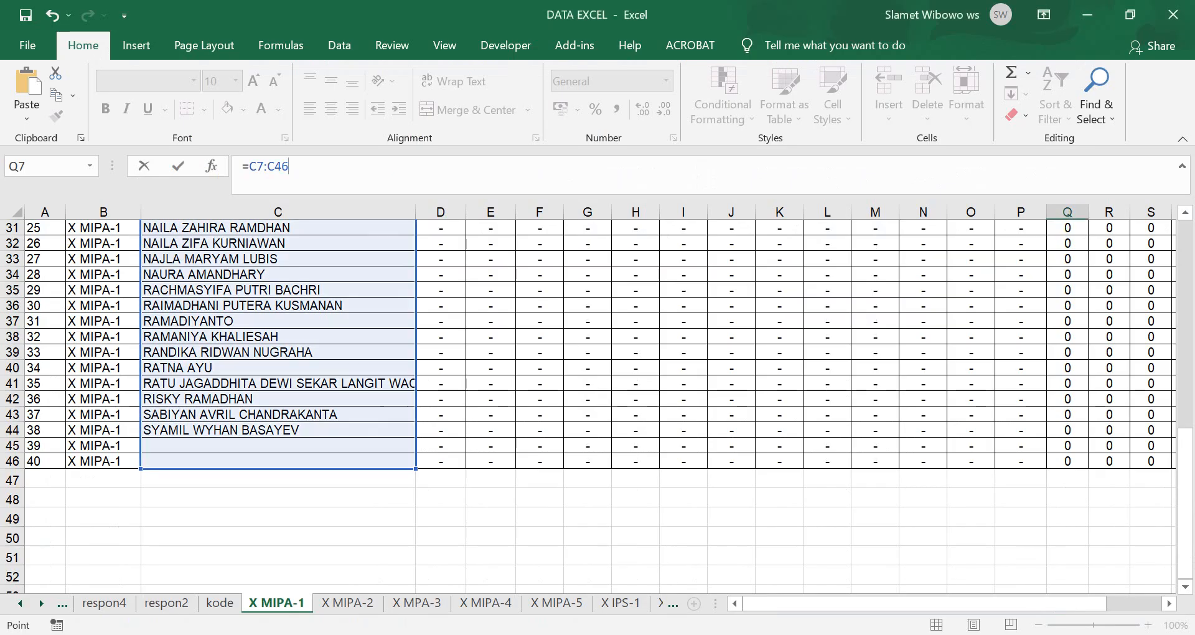
Extend Q7 to =C7:C46+'X MIPA-2'!C7:C46, then return to Chrome.
scroll(596, 404, up, 10)
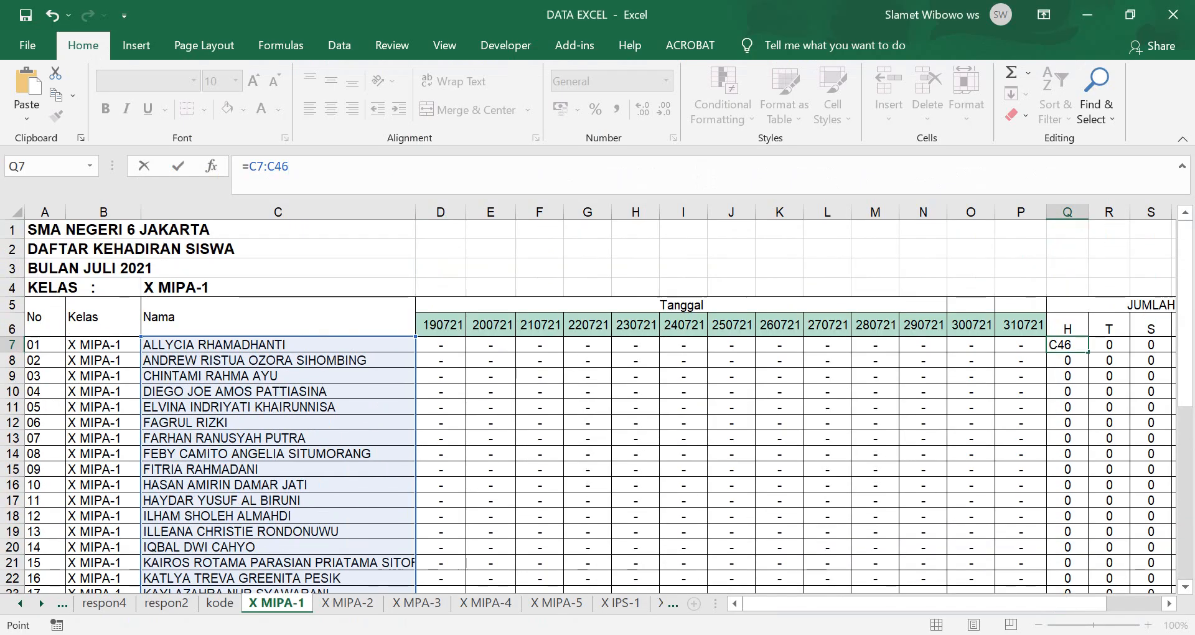
text(+)
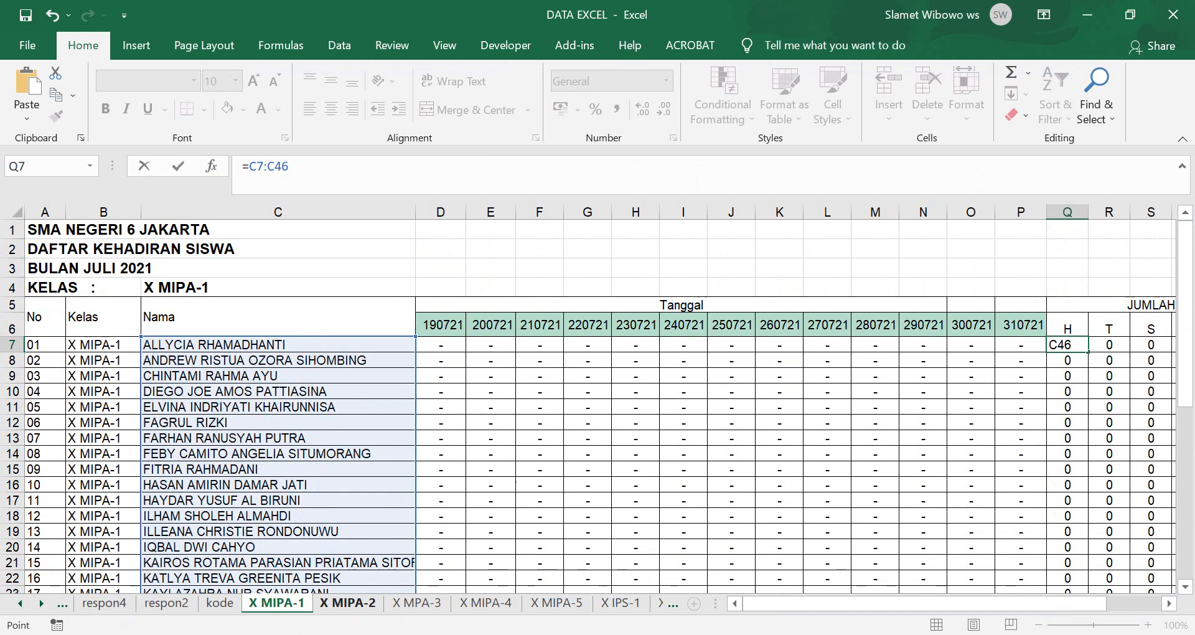
click(348, 602)
drag(902, 603, 846, 603)
scroll(597, 406, up, 9)
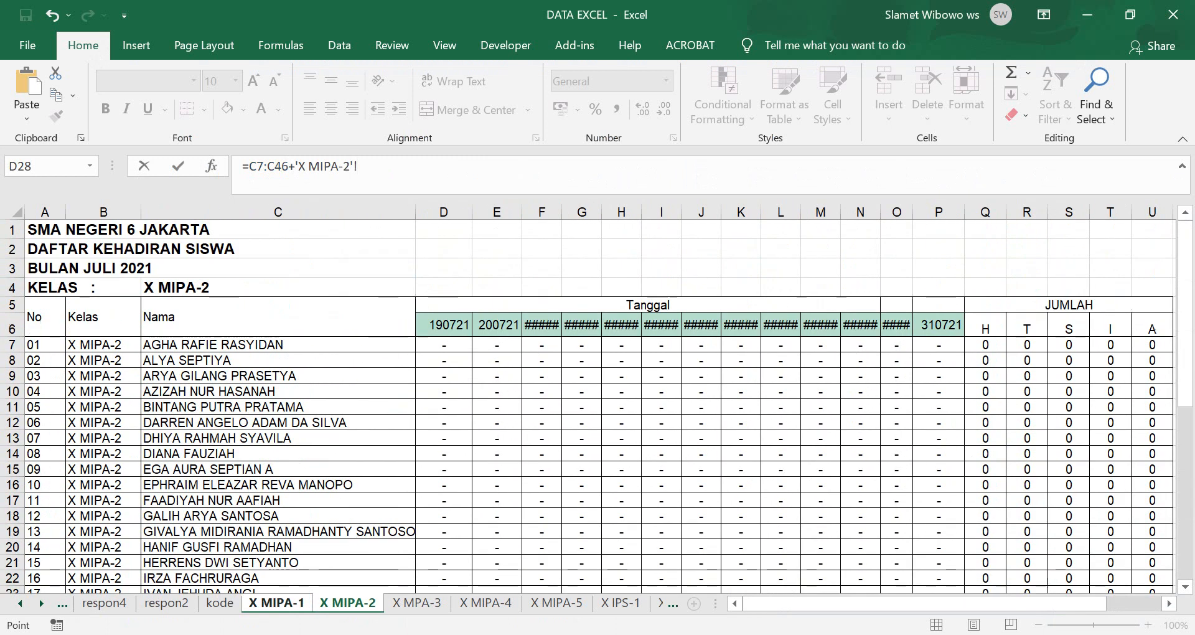
click(278, 345)
scroll(596, 406, down, 8)
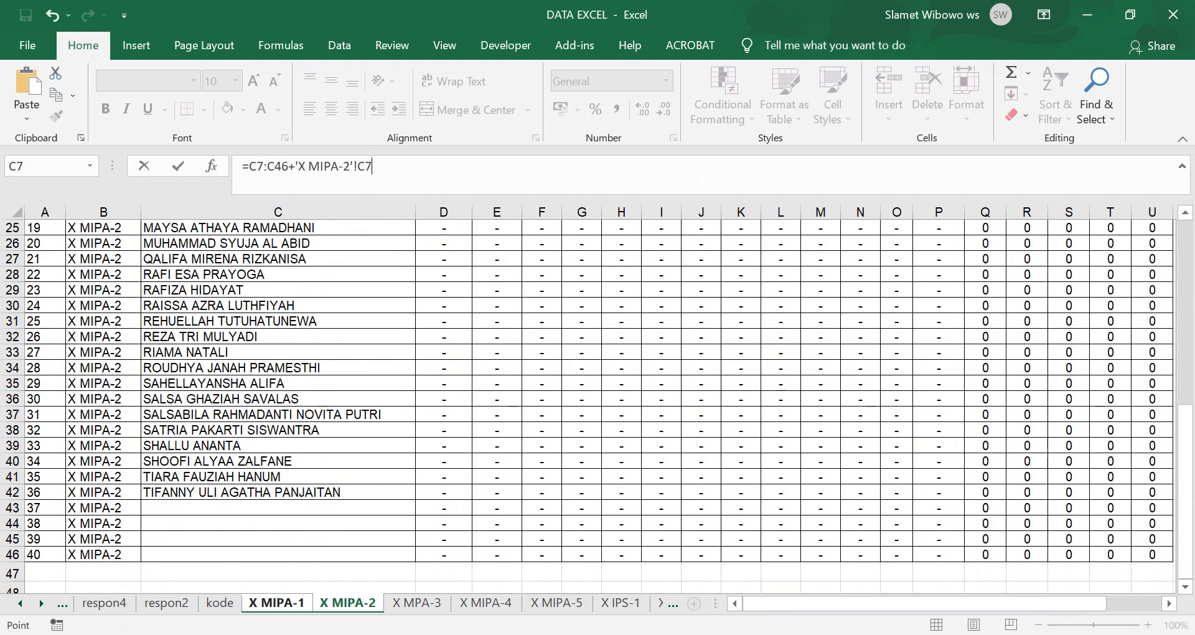
shift+click(278, 554)
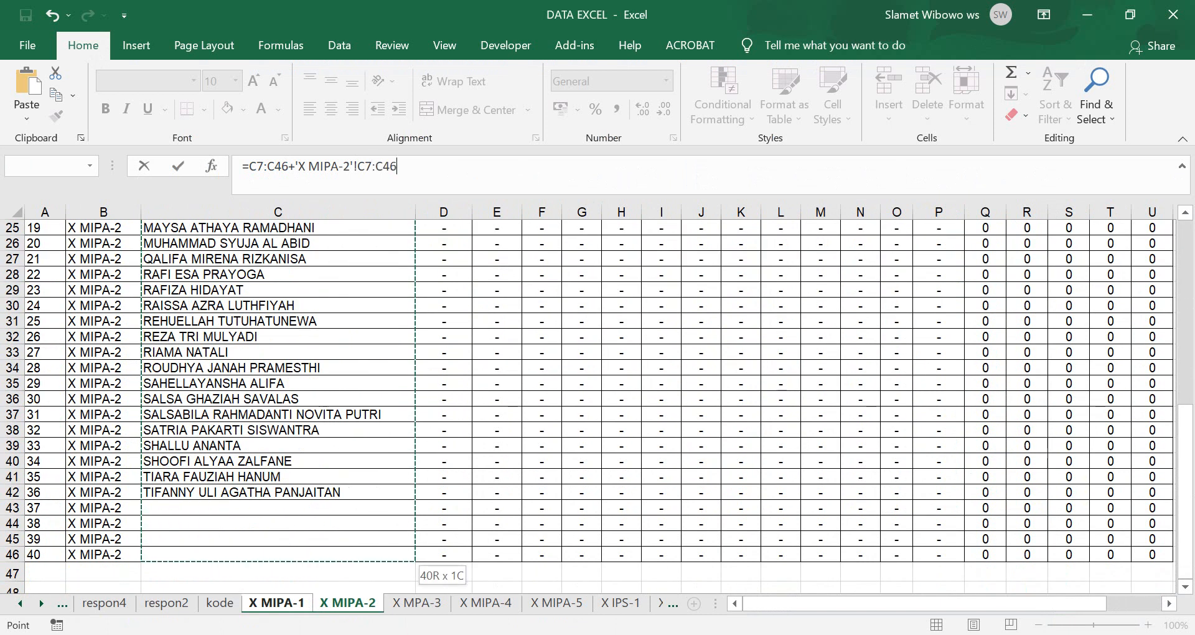
key(Return)
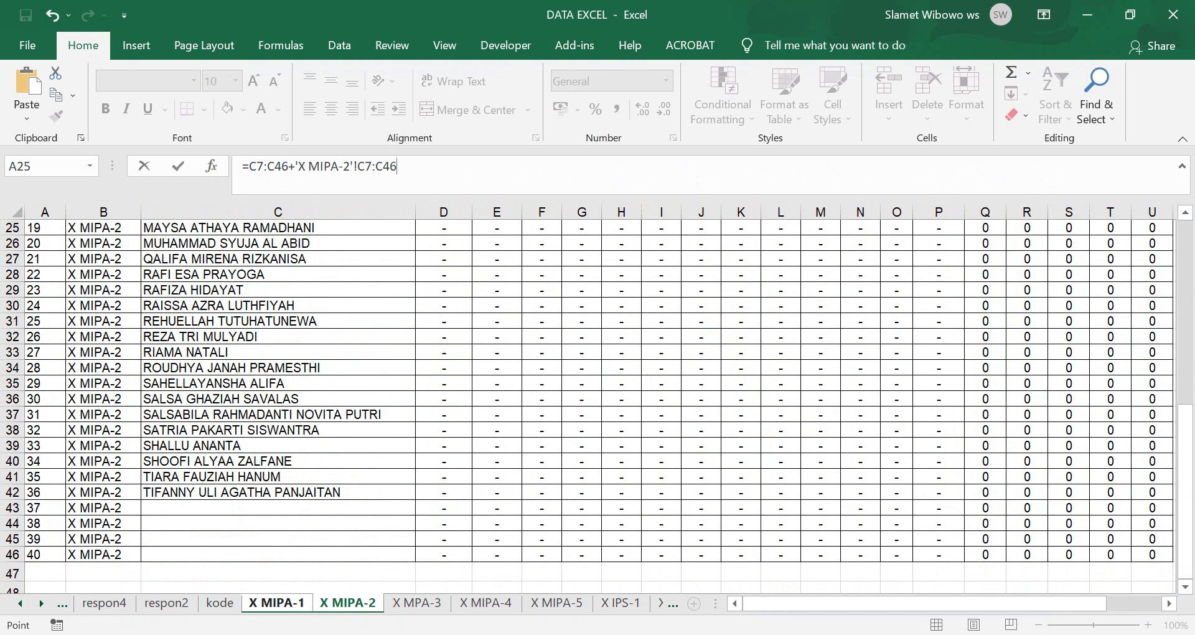
key(alt+Tab)
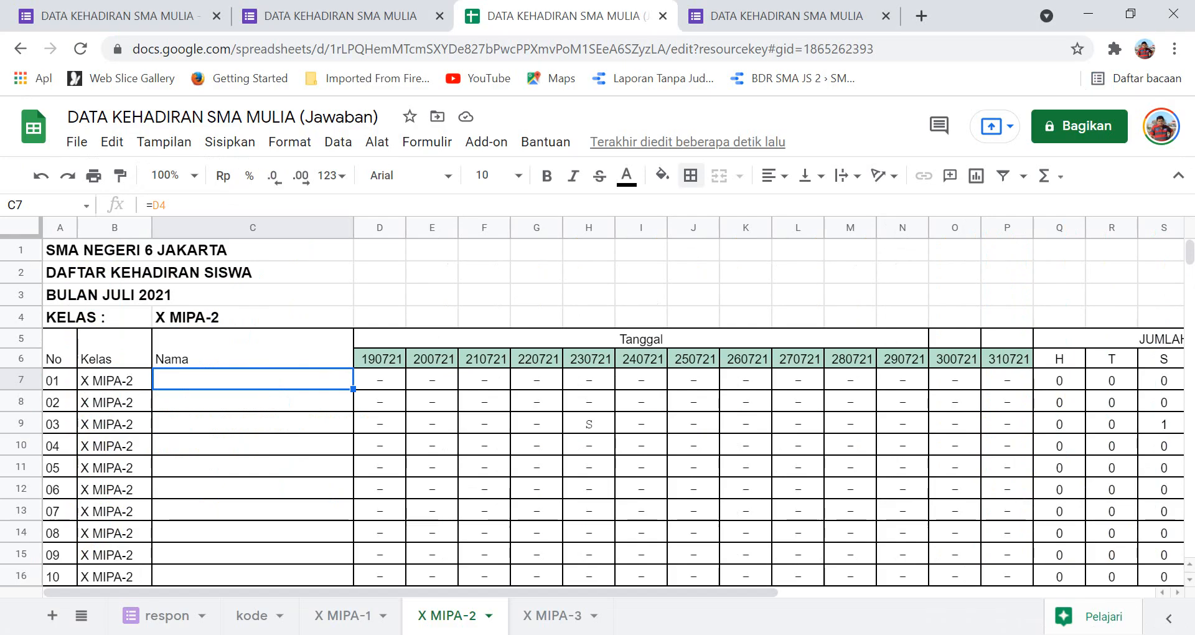
Paste the formulas into X MIPA-2 C7 again, check C10 and C7, then return to Excel.
click(253, 511)
click(253, 379)
key(ctrl+v)
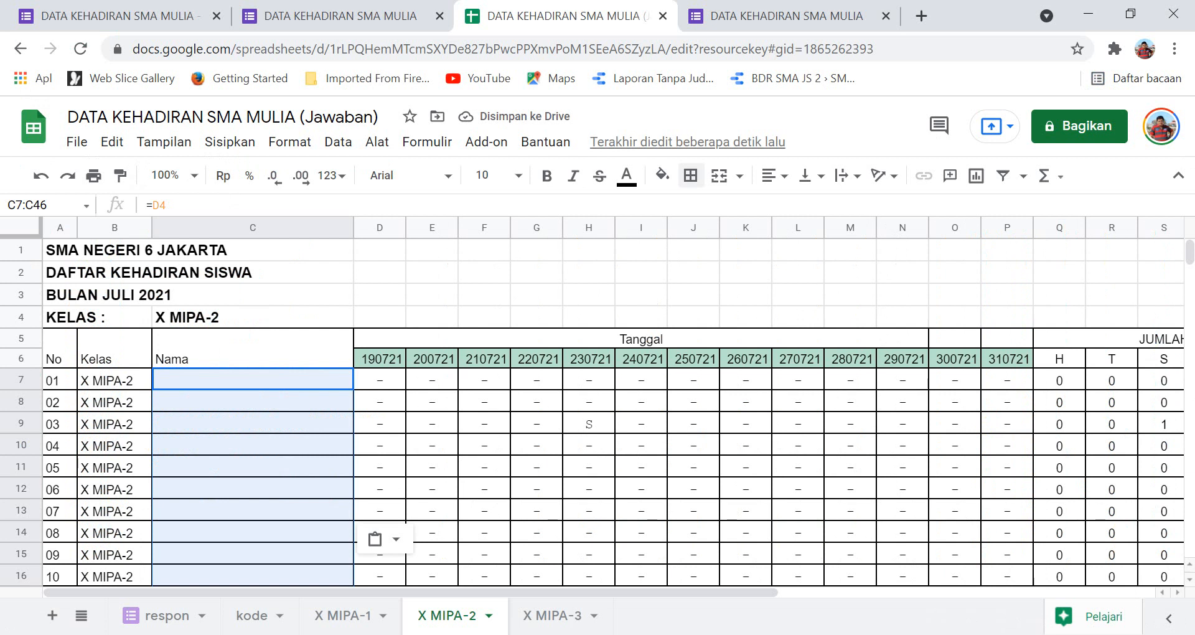
click(253, 446)
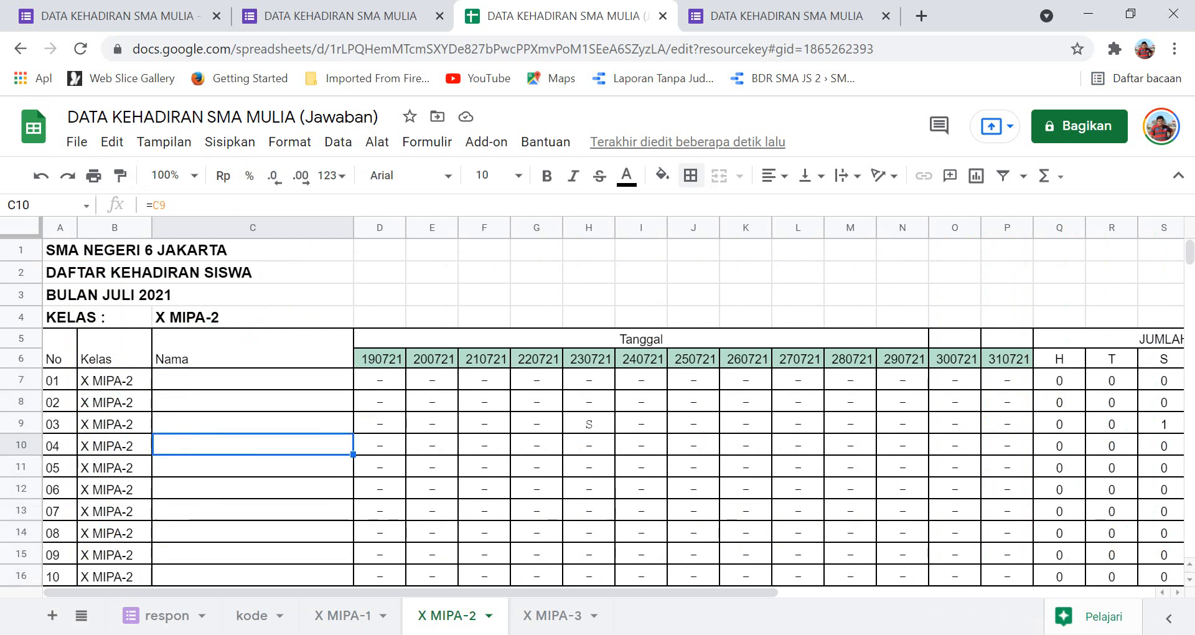
click(253, 380)
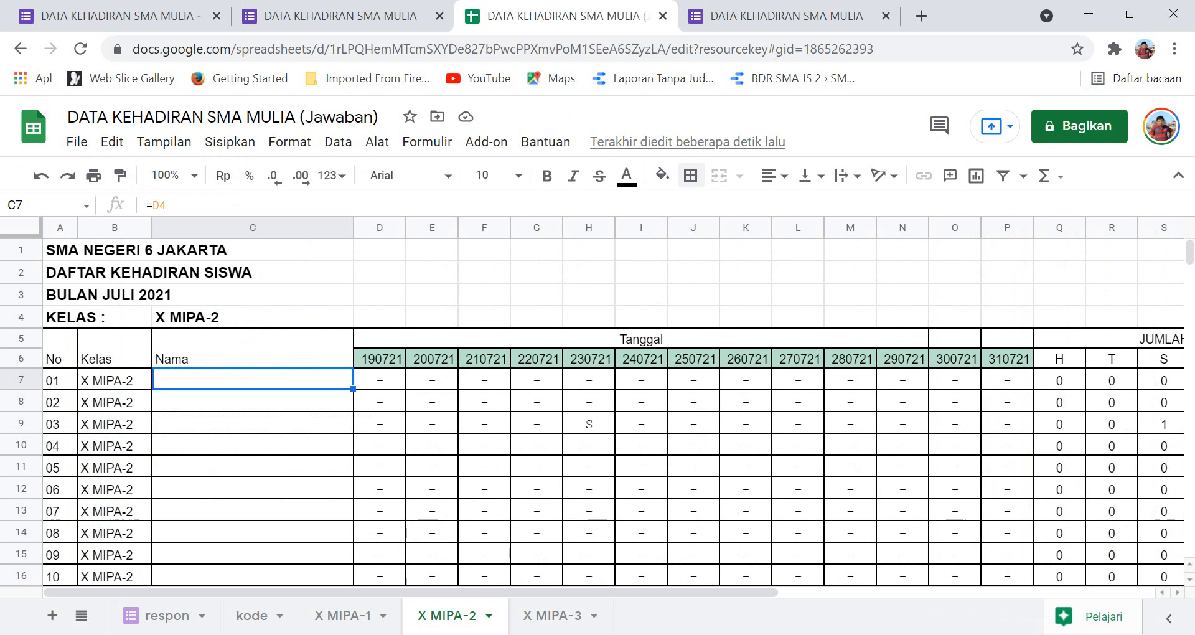
key(alt+Tab)
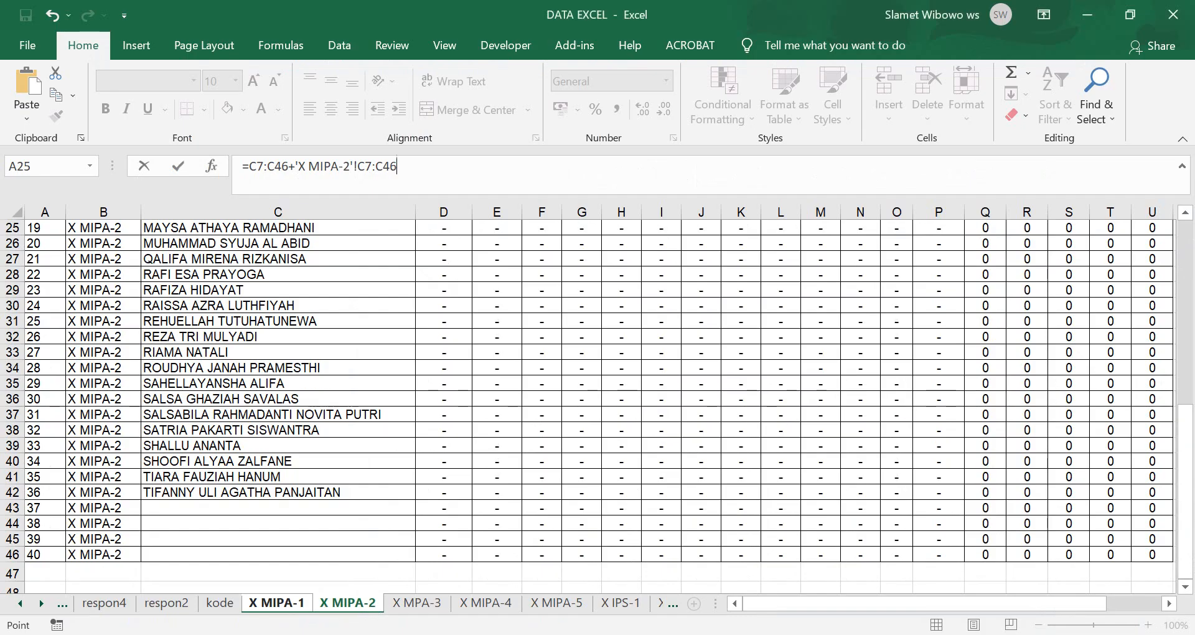
Append another X MIPA-2 C7:C46 reference to the Excel formula.
scroll(598, 405, up, 8)
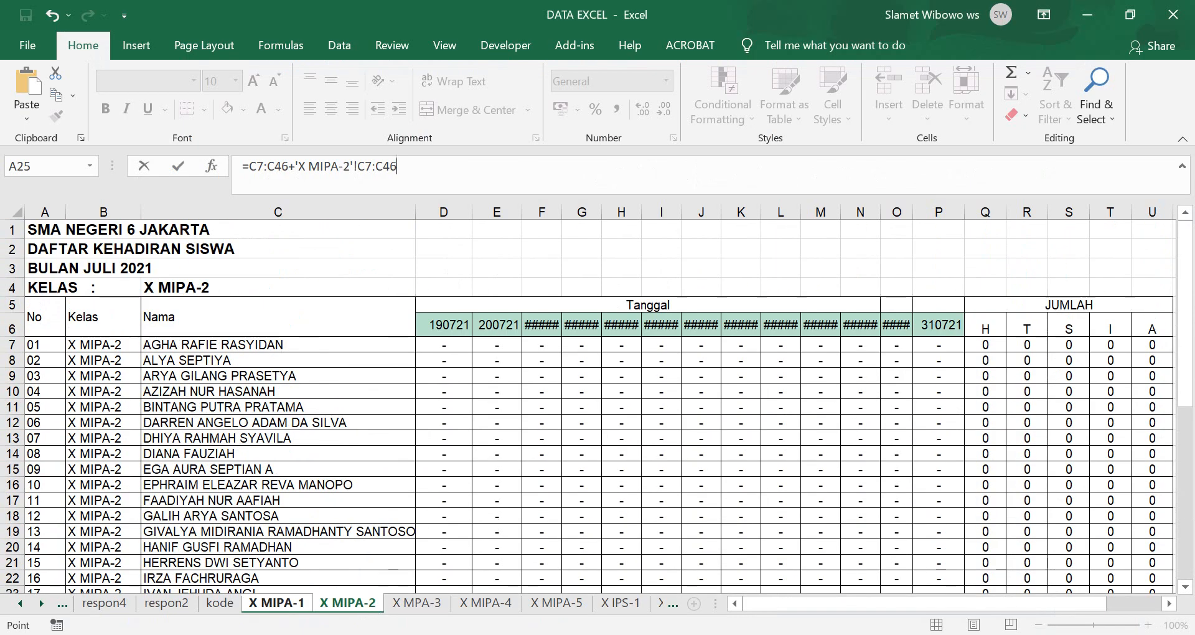
text(+)
click(278, 345)
scroll(598, 406, down, 7)
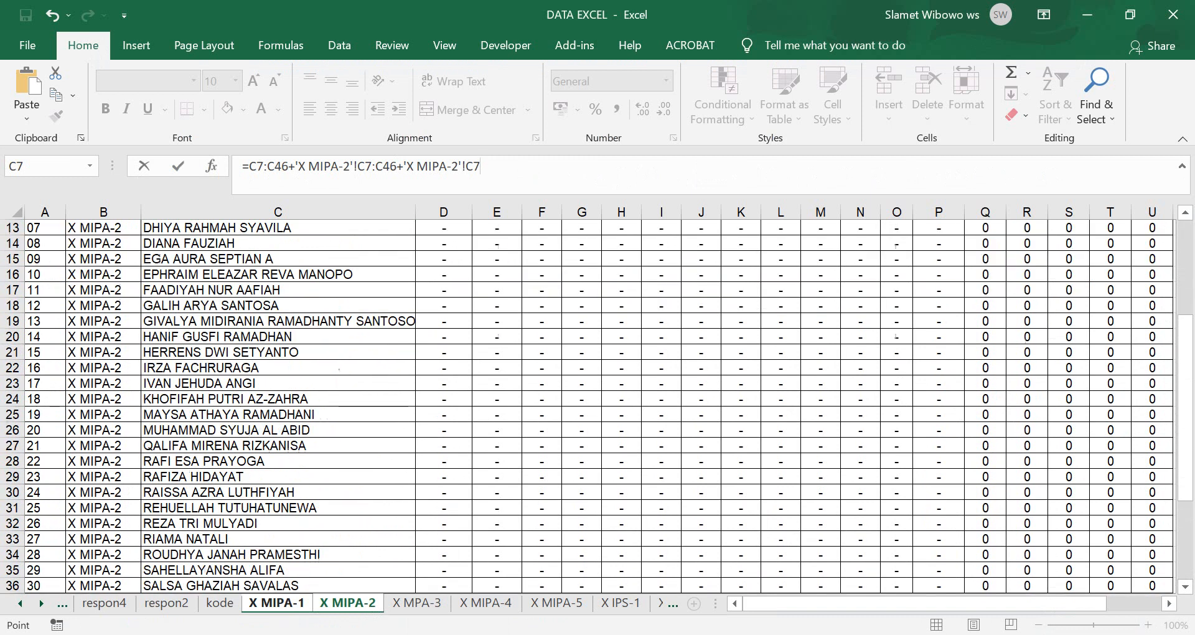
scroll(597, 405, down, 3)
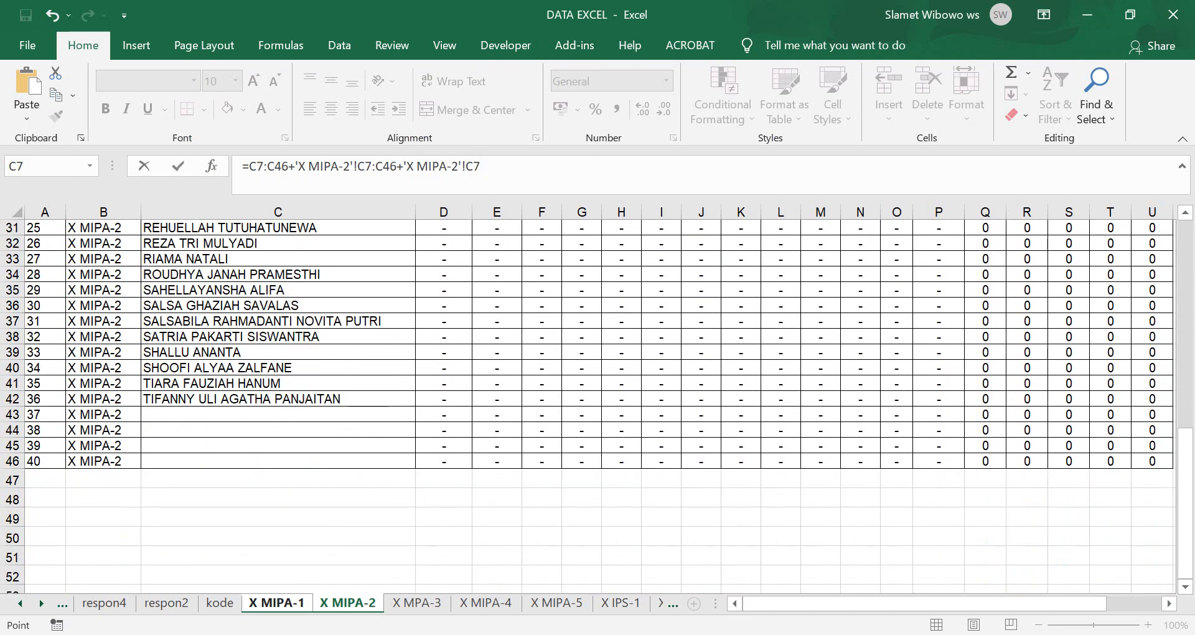
shift+click(278, 462)
Add a third reference, trying C13 and C11 before extending it to C7:C46.
scroll(597, 405, up, 10)
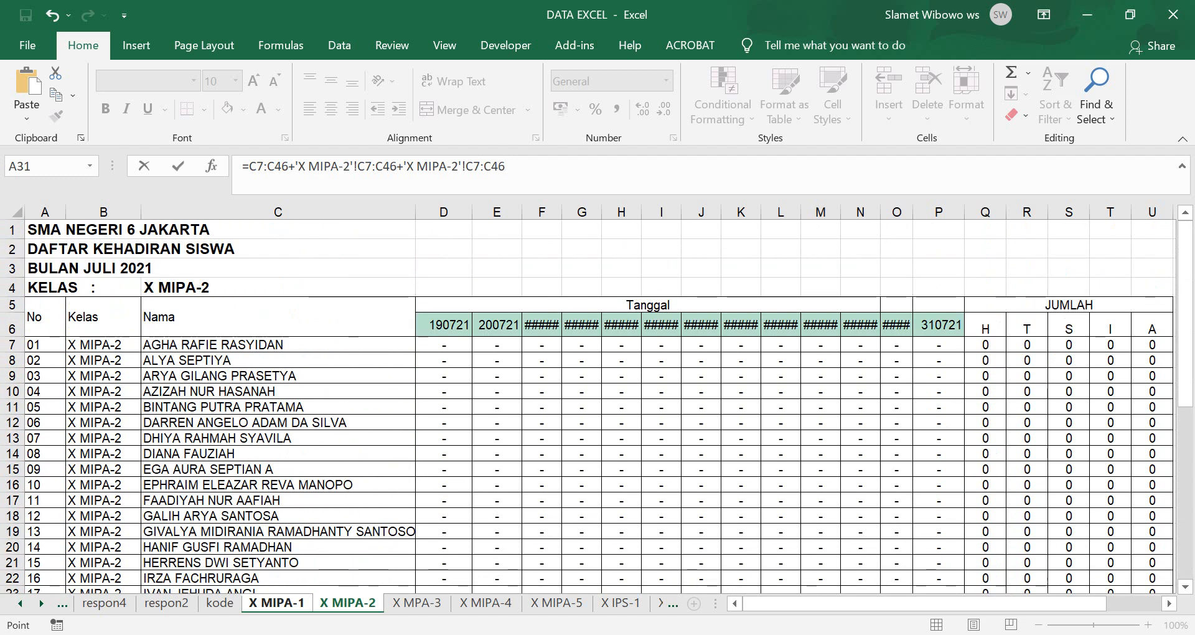
text(+)
click(278, 345)
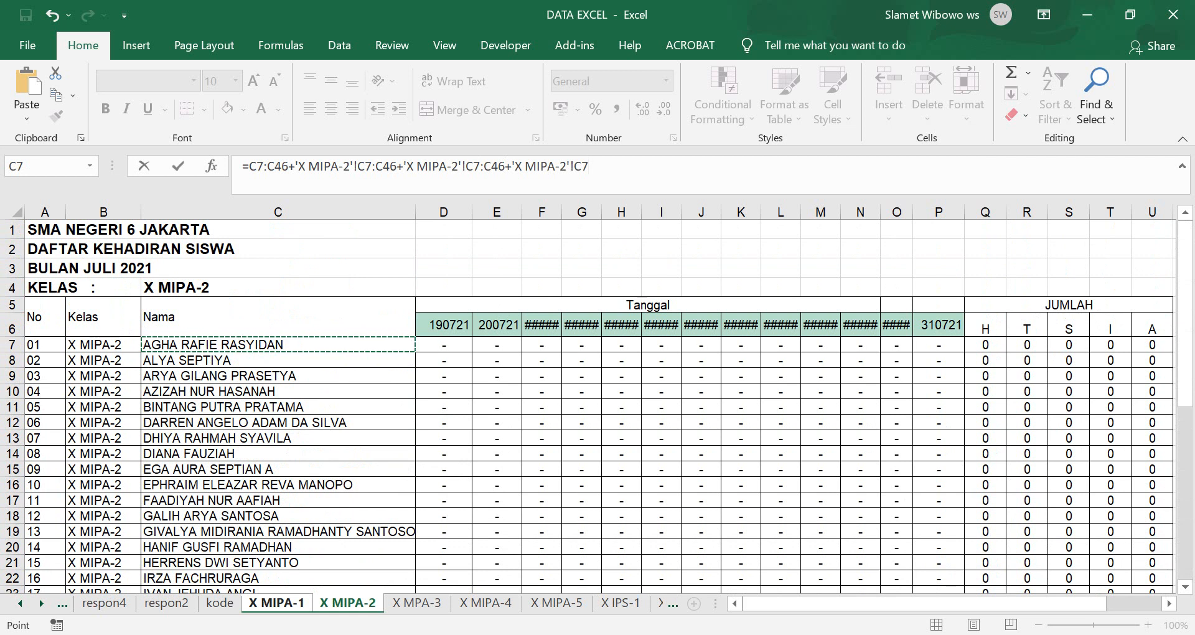
click(278, 438)
click(278, 345)
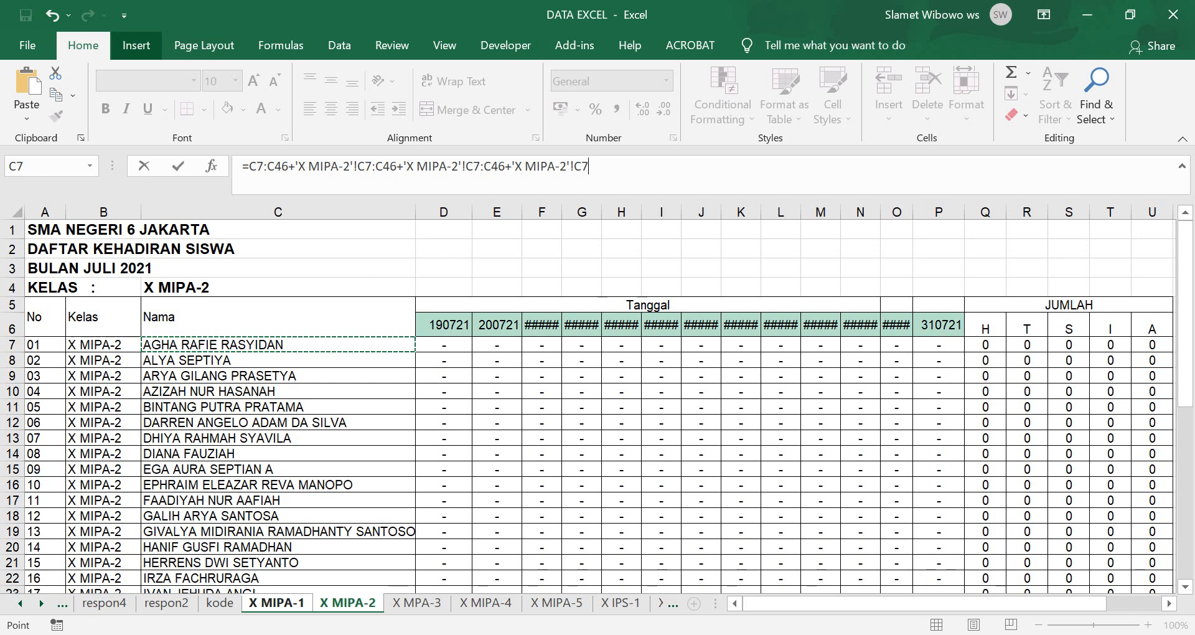
click(136, 44)
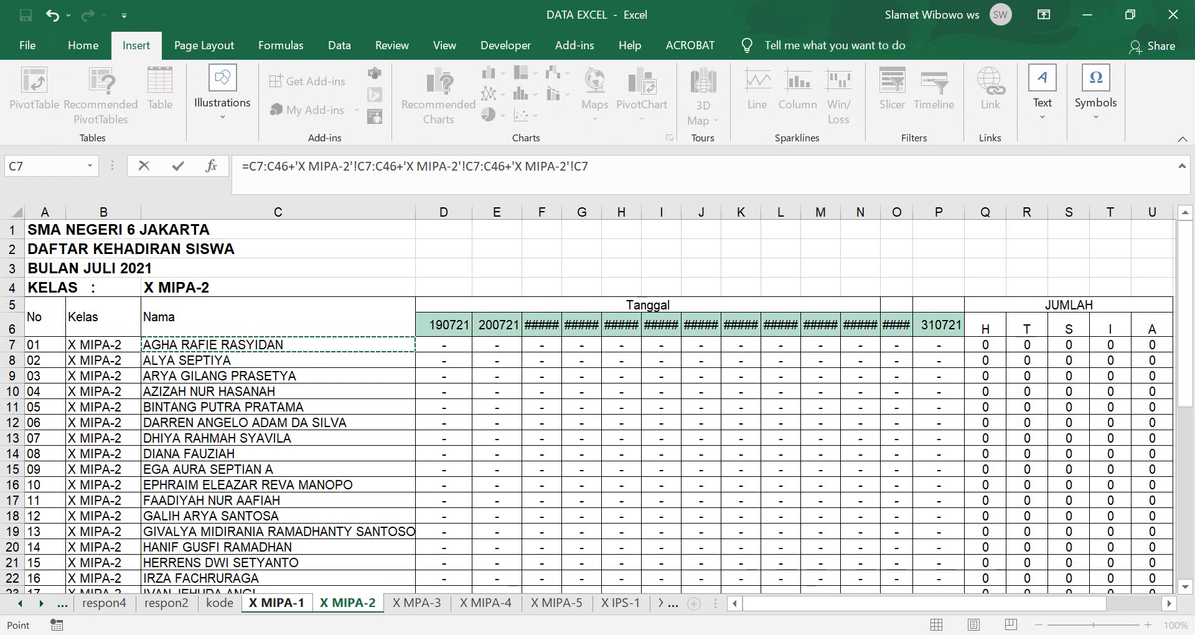
click(278, 408)
click(278, 345)
scroll(589, 405, down, 8)
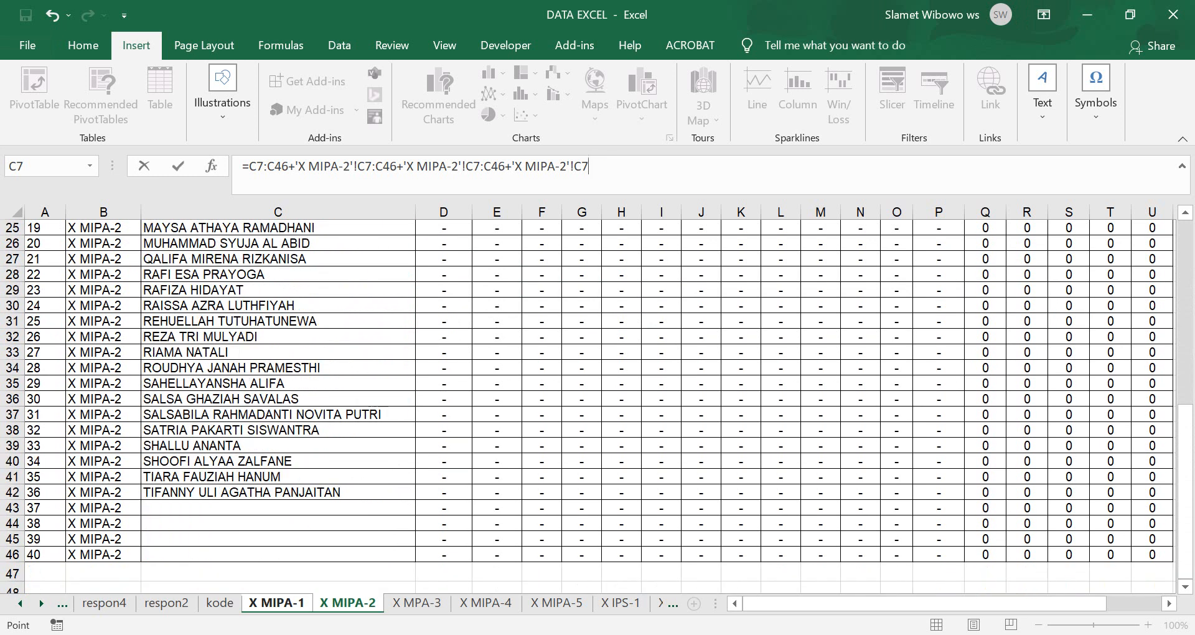
shift+click(277, 554)
Re-point the last reference via C14 back to C7:C46.
scroll(588, 405, up, 8)
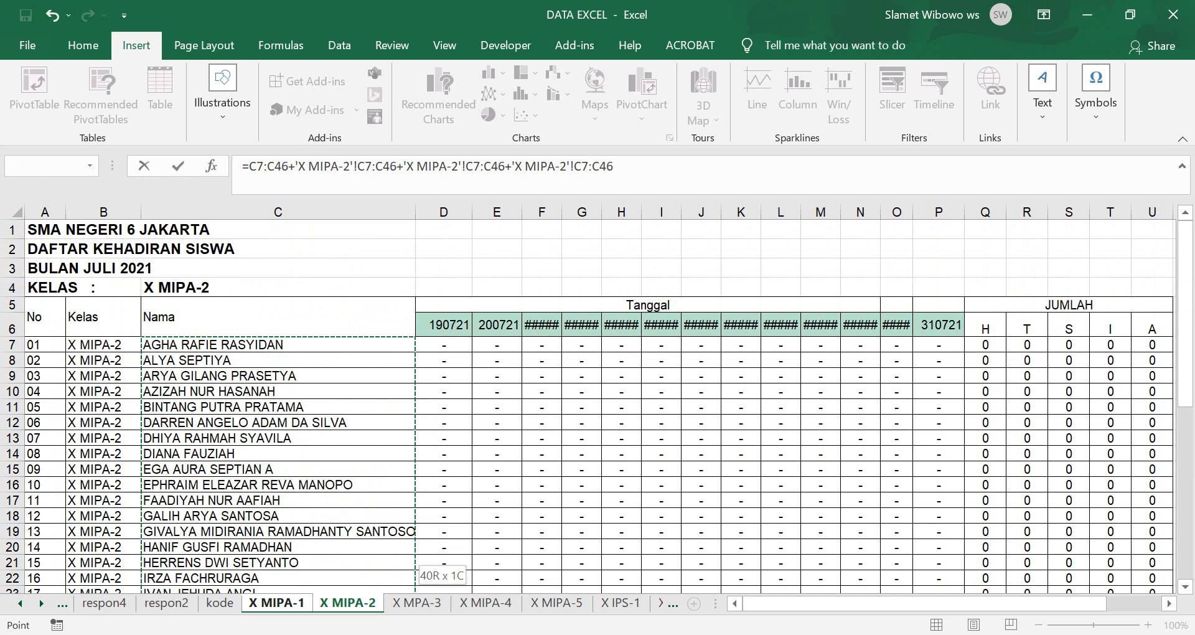
click(278, 454)
click(277, 345)
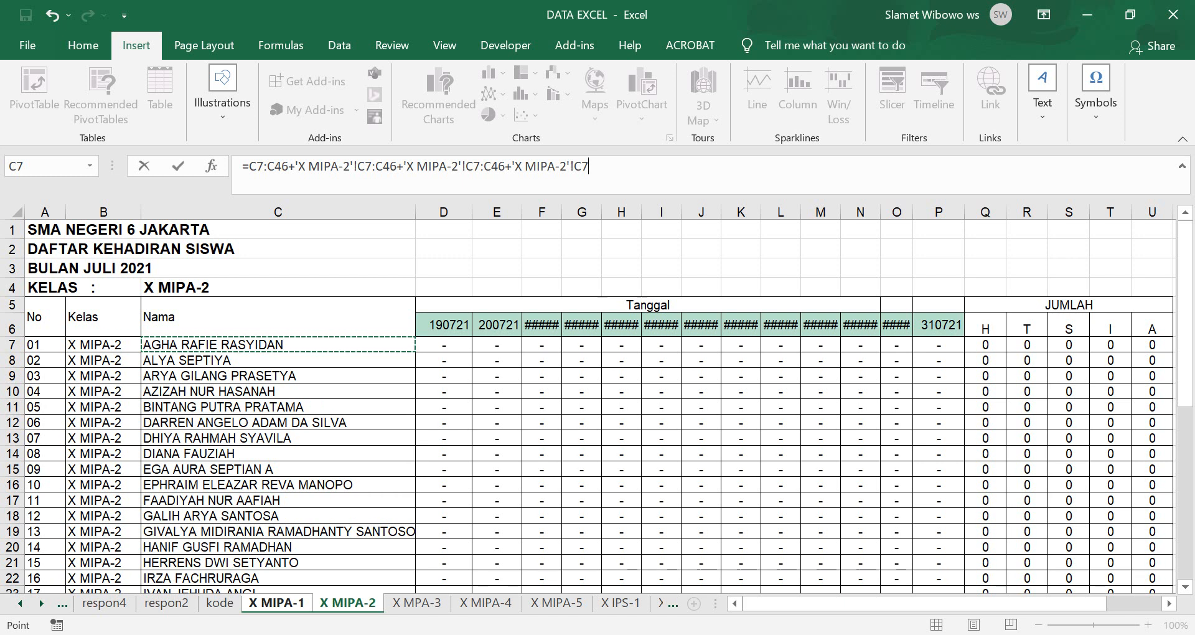
scroll(597, 405, down, 8)
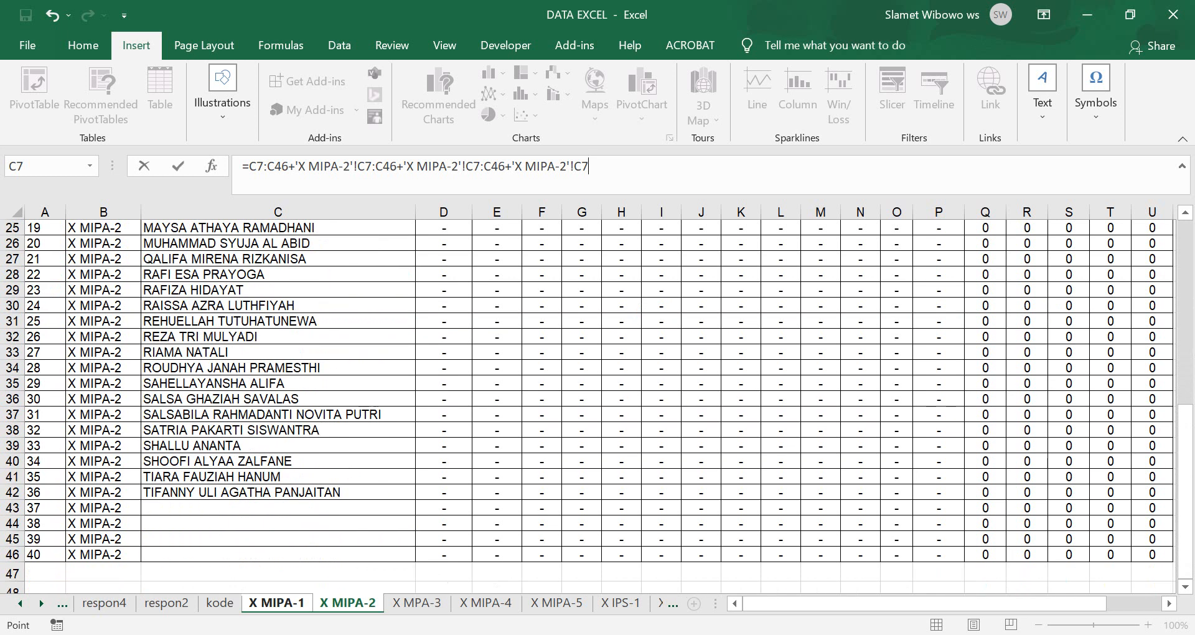
shift+click(278, 555)
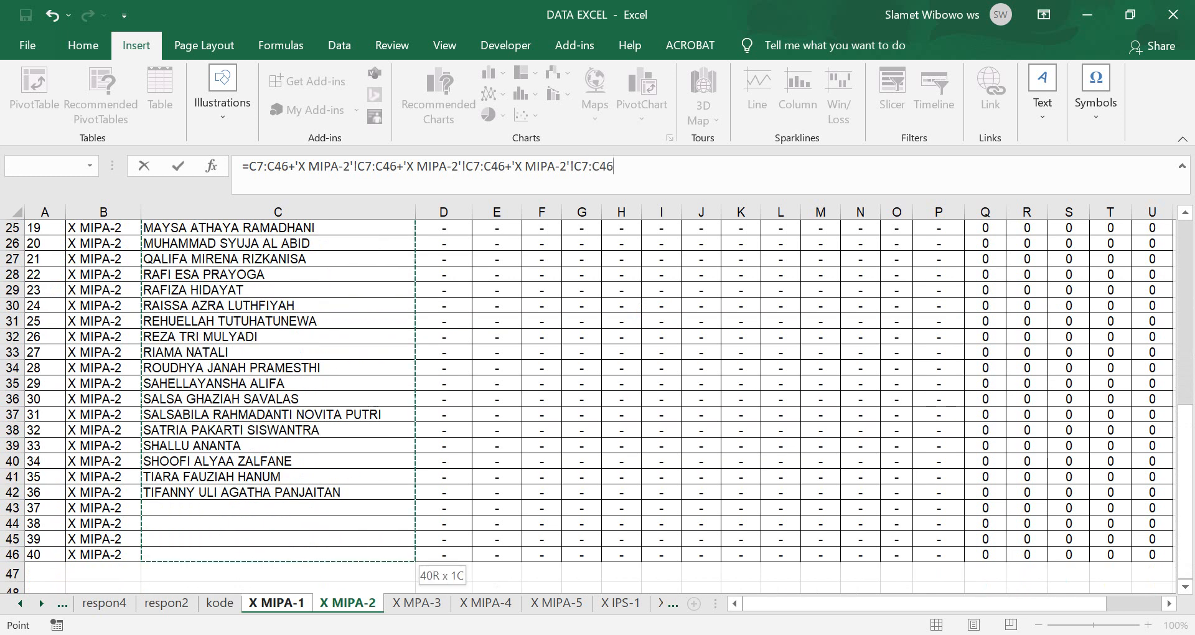
scroll(277, 555, up, 6)
scroll(598, 404, up, 2)
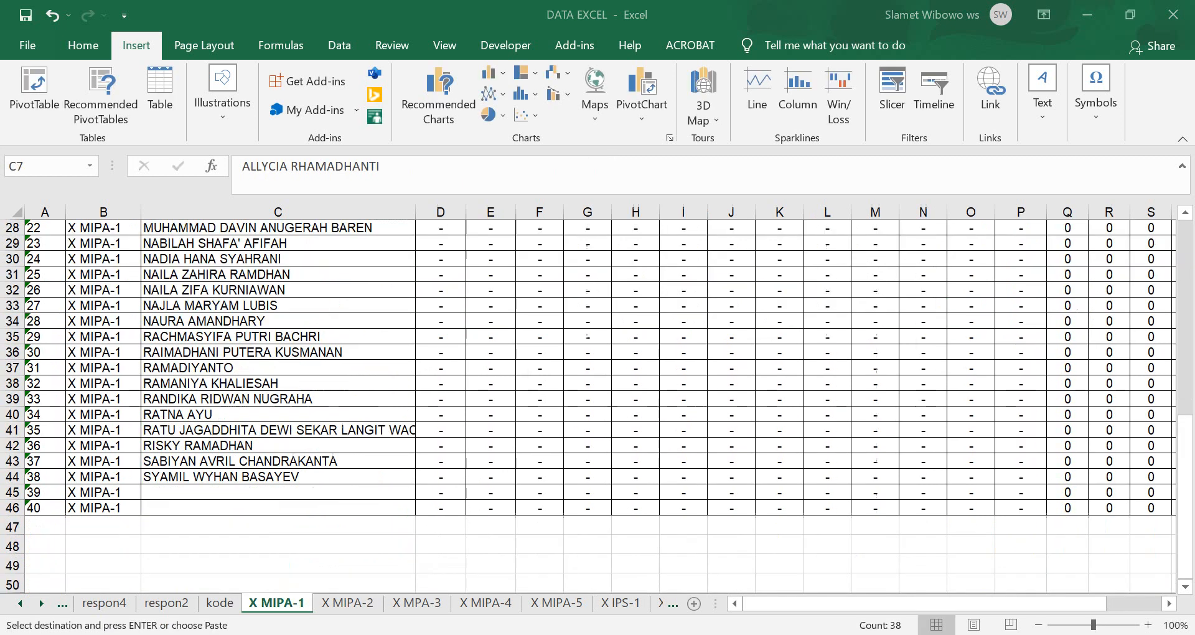
scroll(598, 405, up, 9)
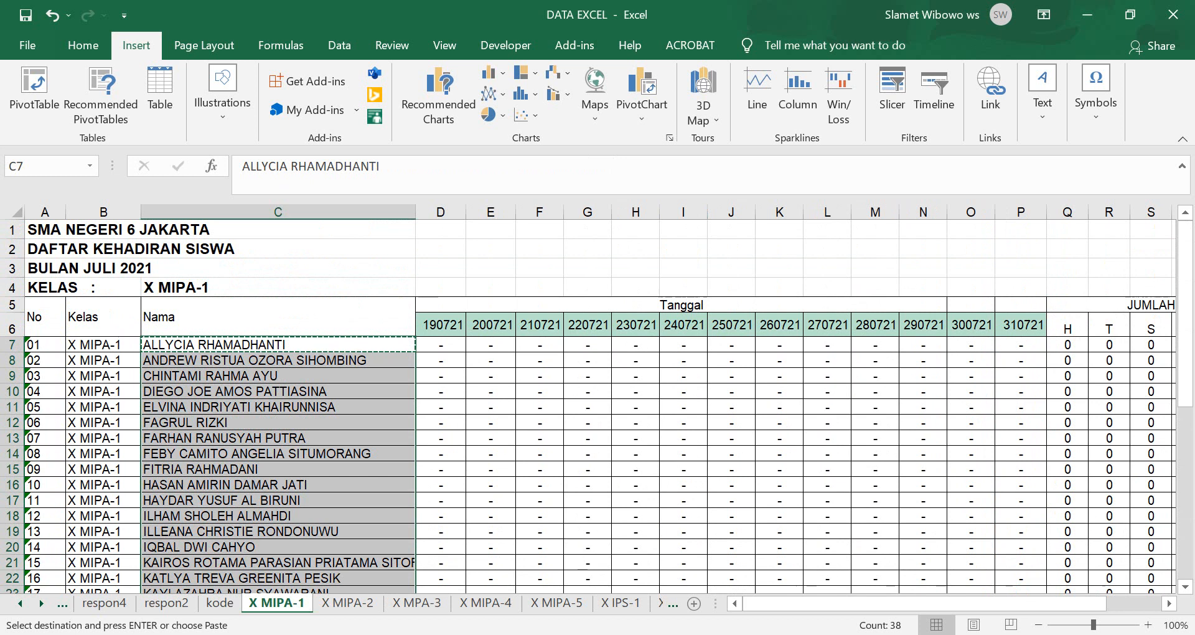
scroll(598, 404, down, 11)
scroll(597, 405, up, 11)
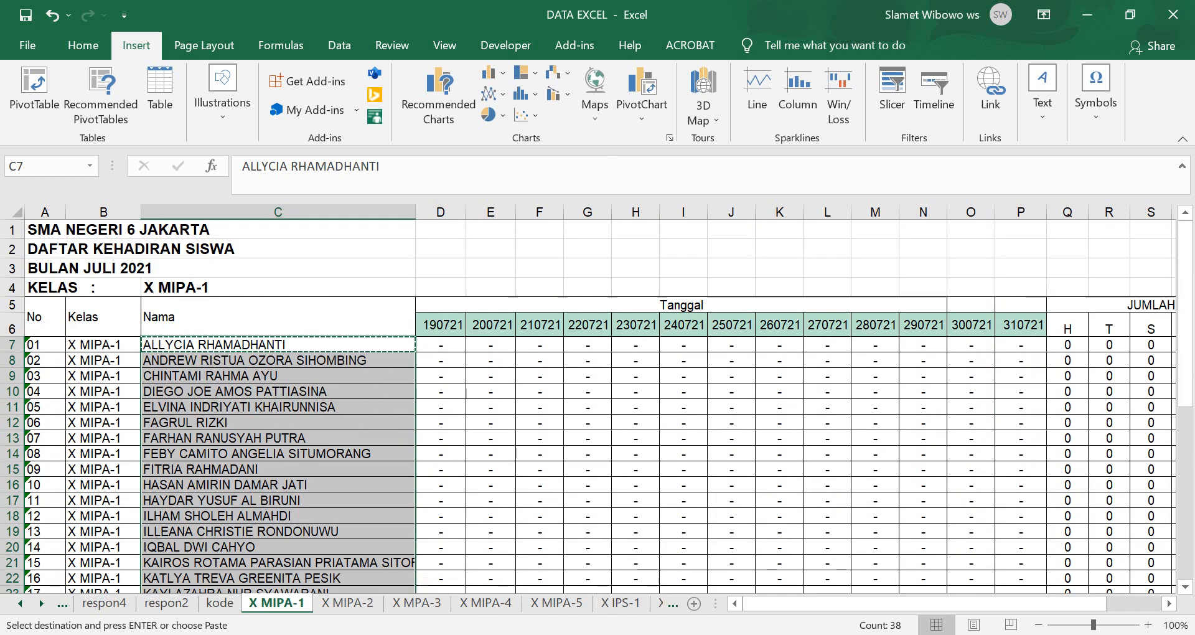
Copy the X MIPA-1 student names and paste them back as plain values.
right_click(192, 374)
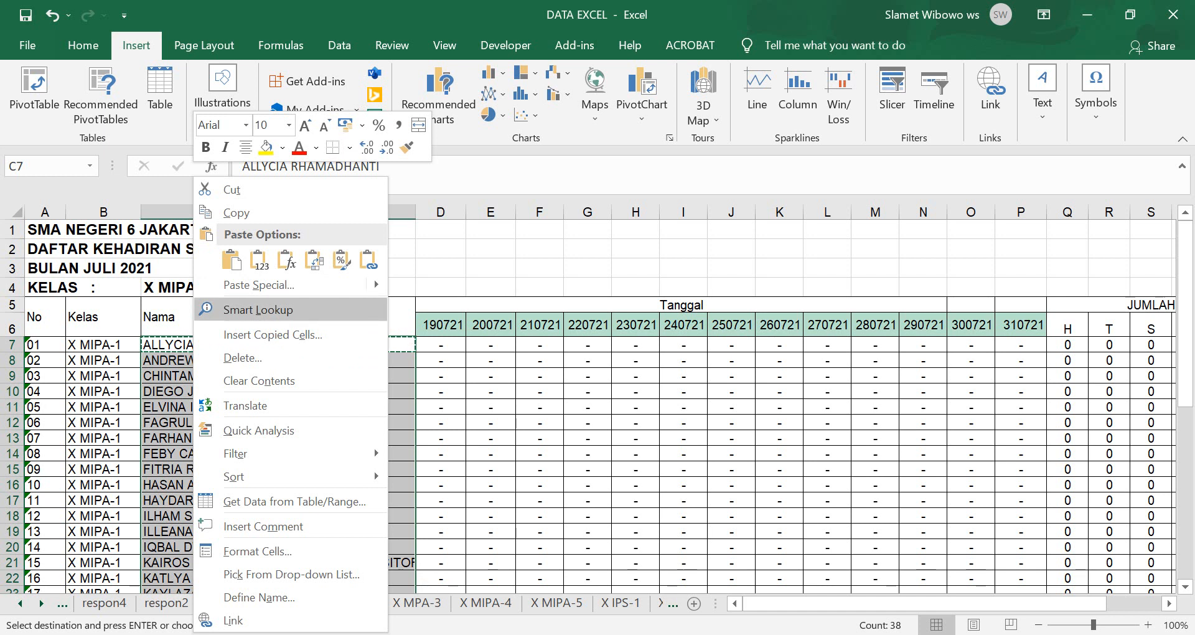
click(230, 261)
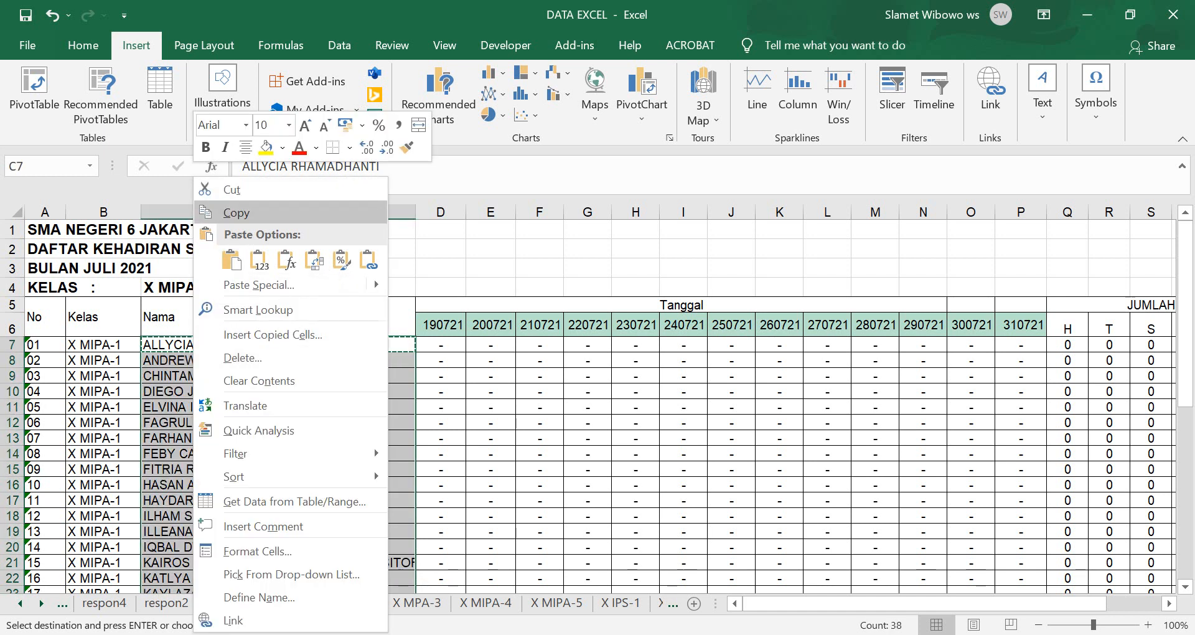
click(236, 213)
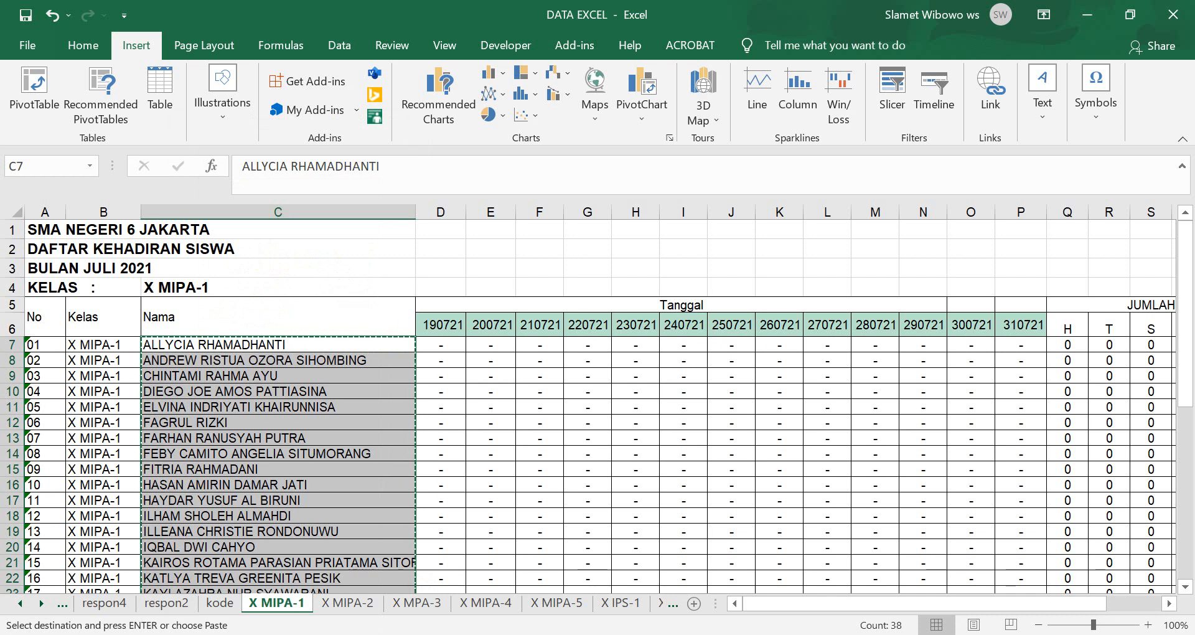
right_click(164, 361)
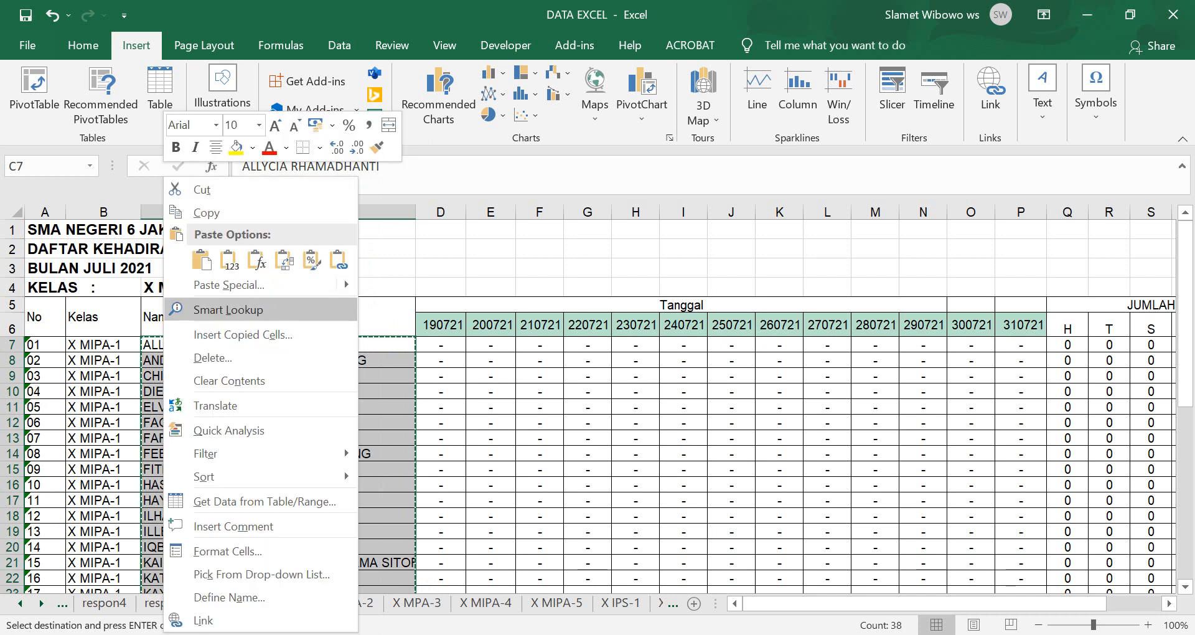
click(228, 260)
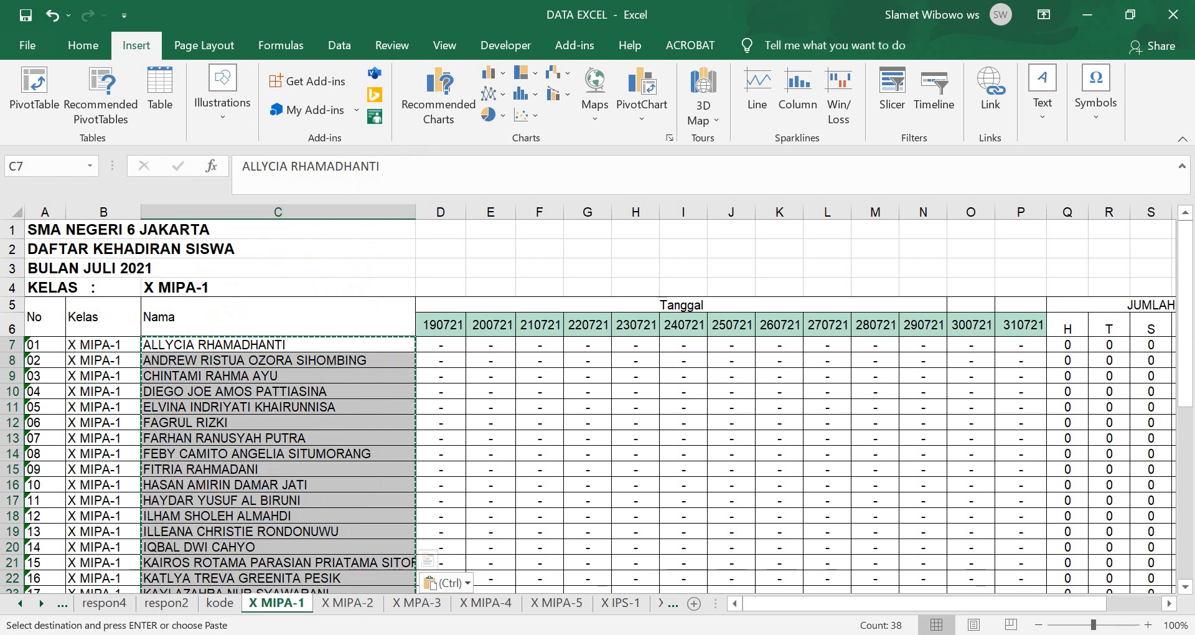
Copy the names in C7:C46 and switch to Google Sheets.
click(278, 516)
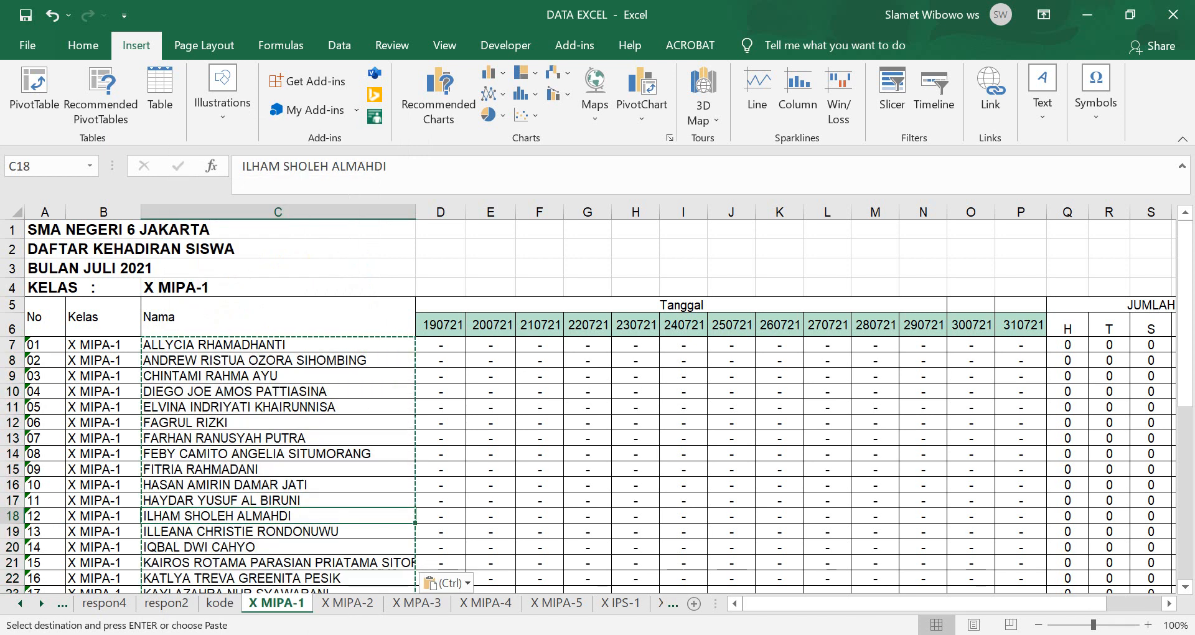
click(279, 345)
scroll(279, 405, down, 6)
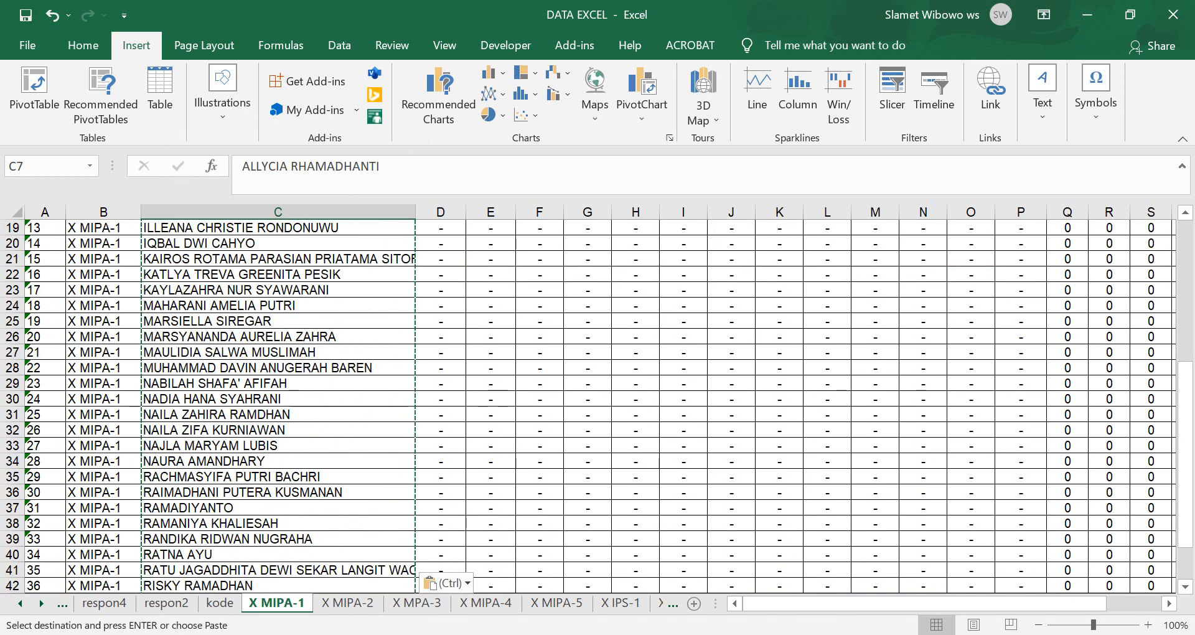
scroll(596, 406, down, 2)
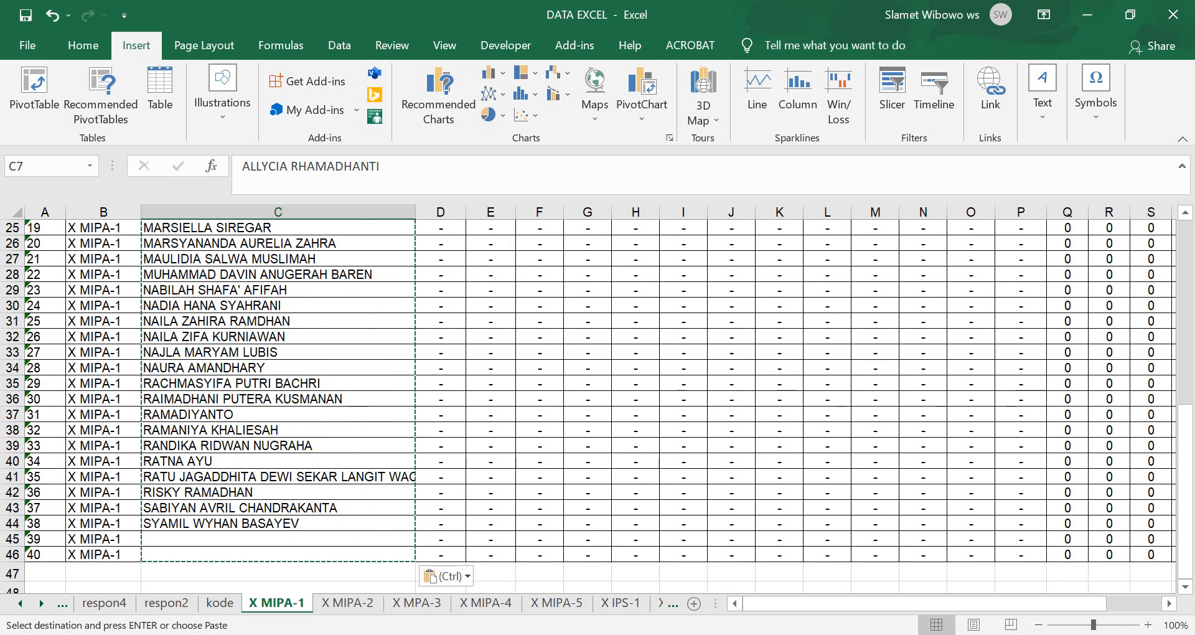
shift+click(278, 555)
key(ctrl+c)
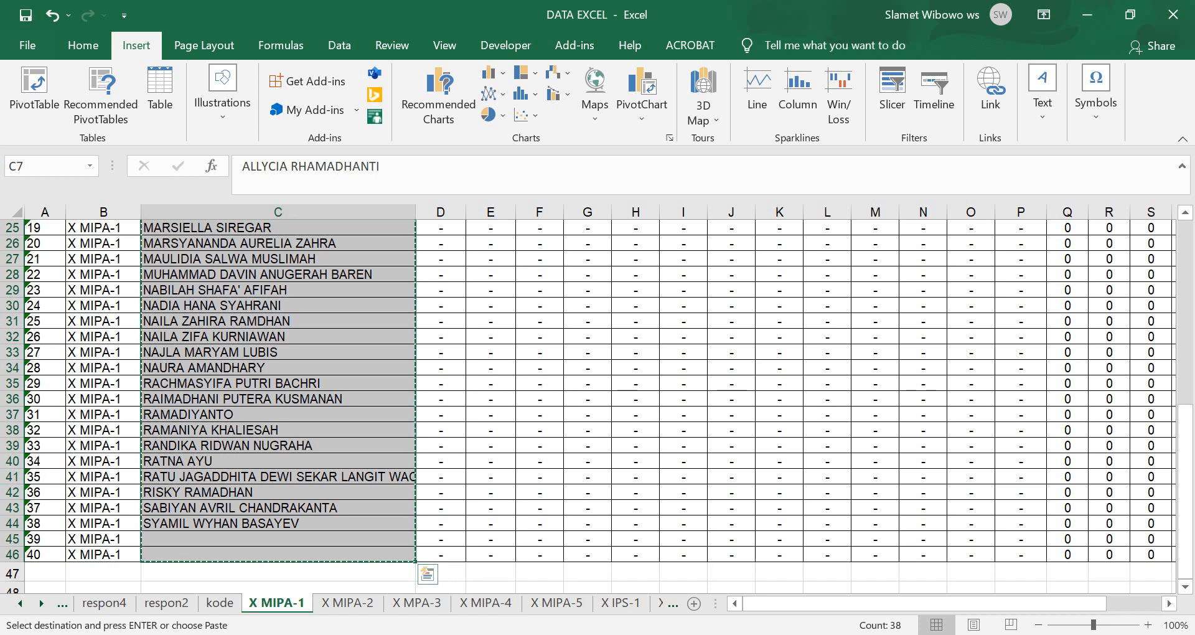
key(alt+Tab)
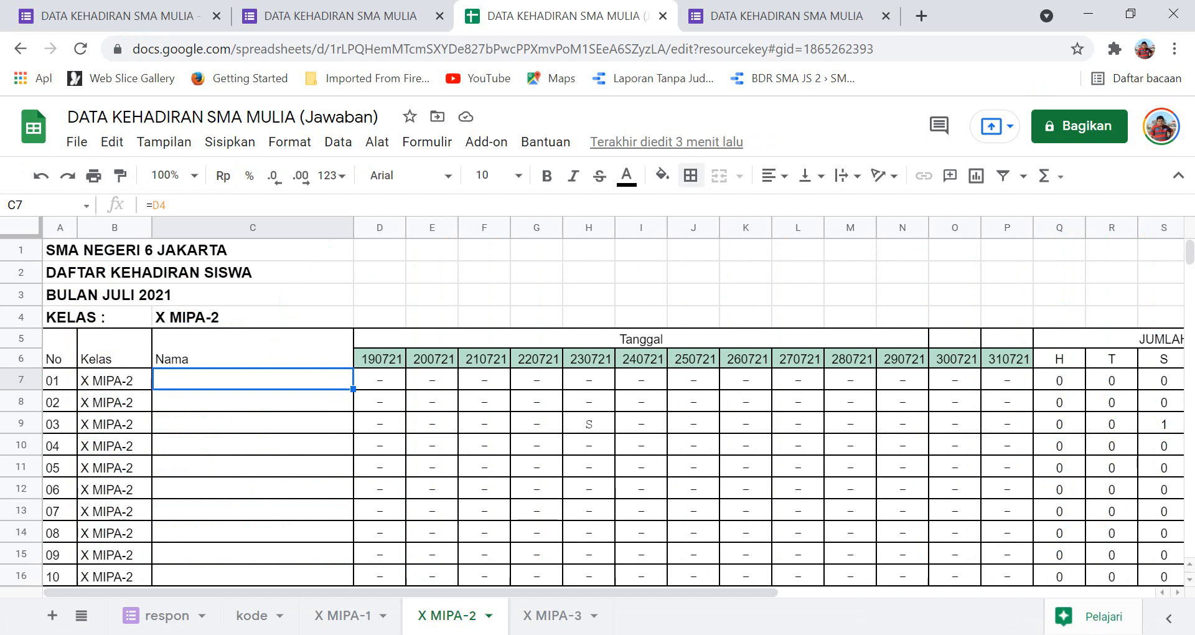
Paste the names into C7 of the X MIPA-2 sheet, then return to Excel.
right_click(216, 380)
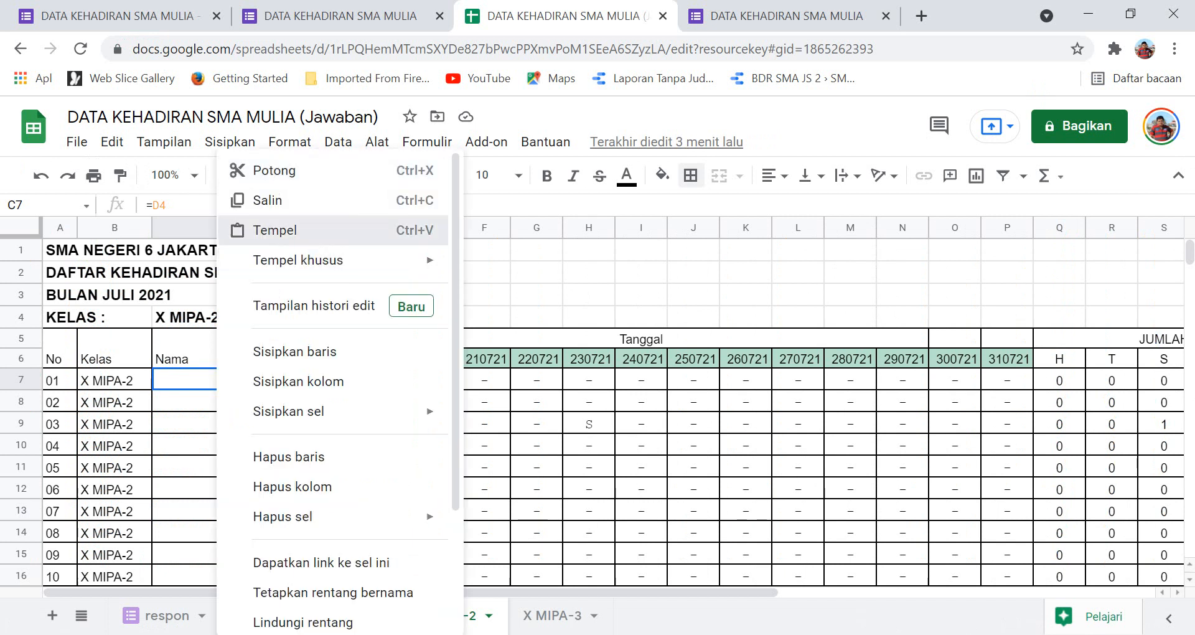
click(275, 230)
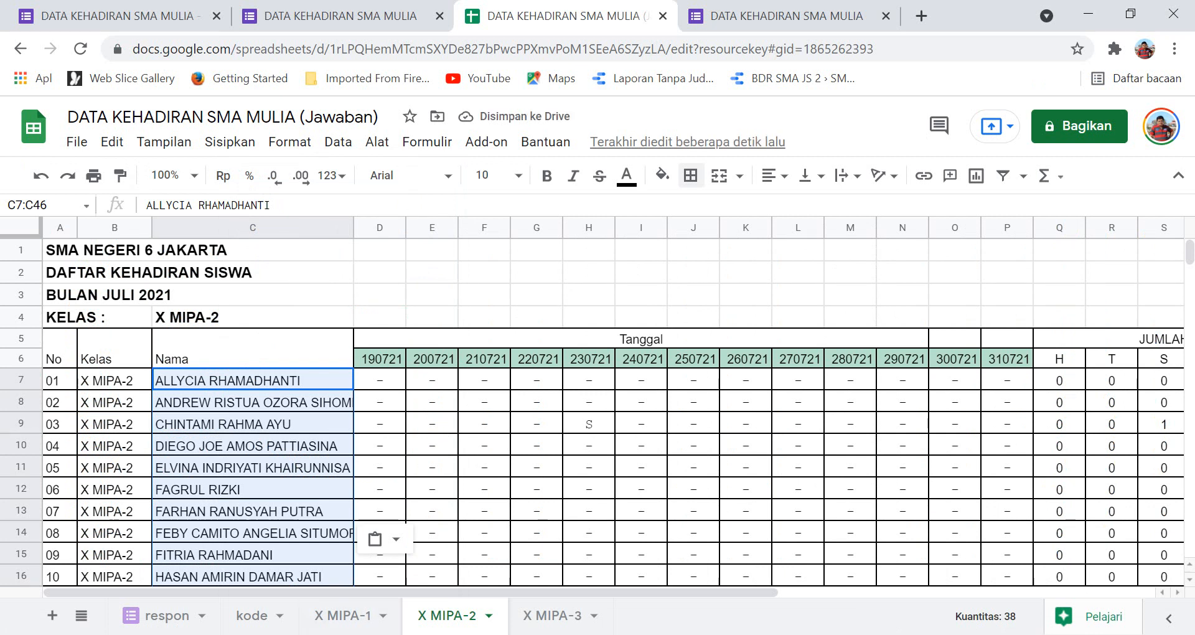
key(alt+Tab)
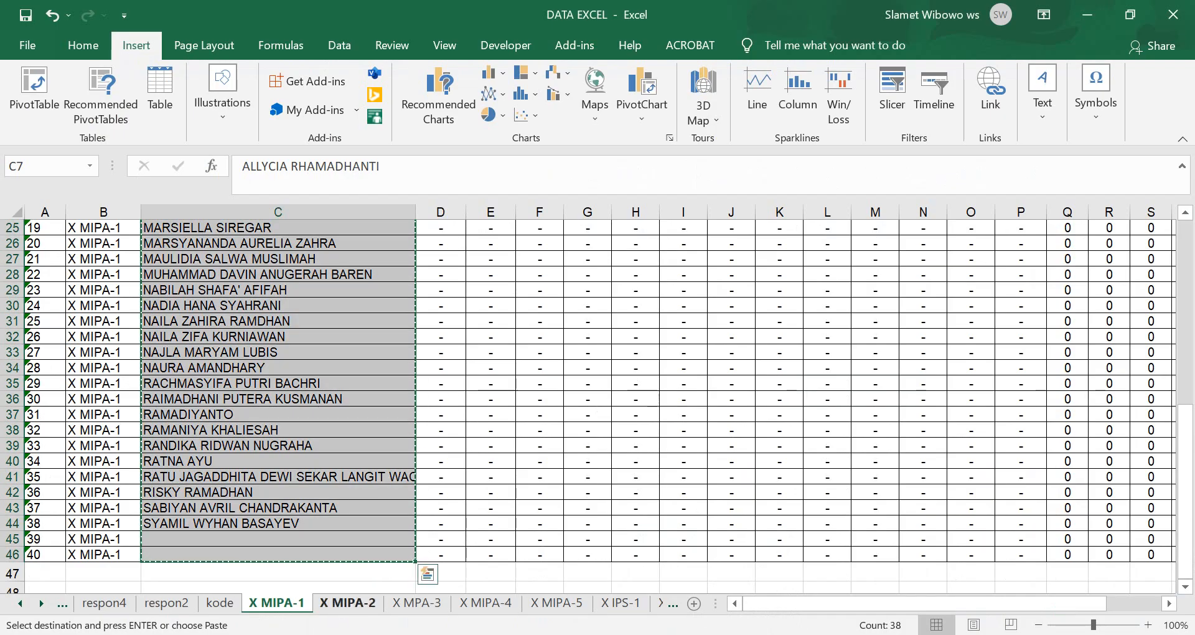
Copy Excel's X MIPA-2 names C7:C46 and paste them back as plain values.
click(347, 603)
click(278, 345)
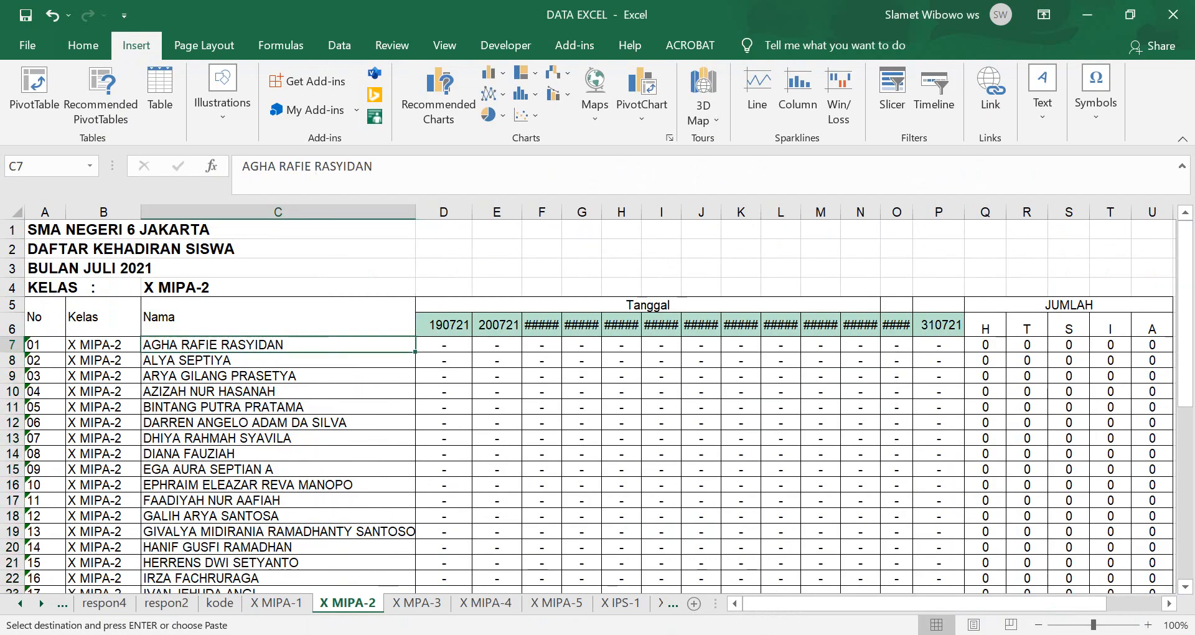
scroll(278, 406, down, 7)
scroll(597, 406, down, 2)
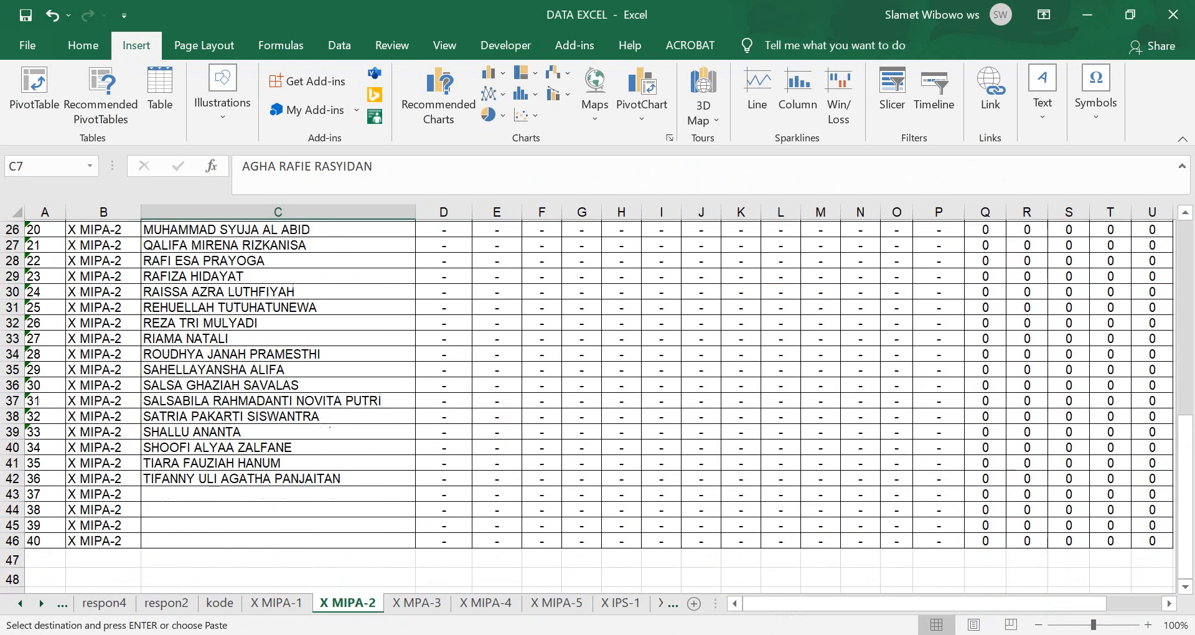
shift+click(278, 507)
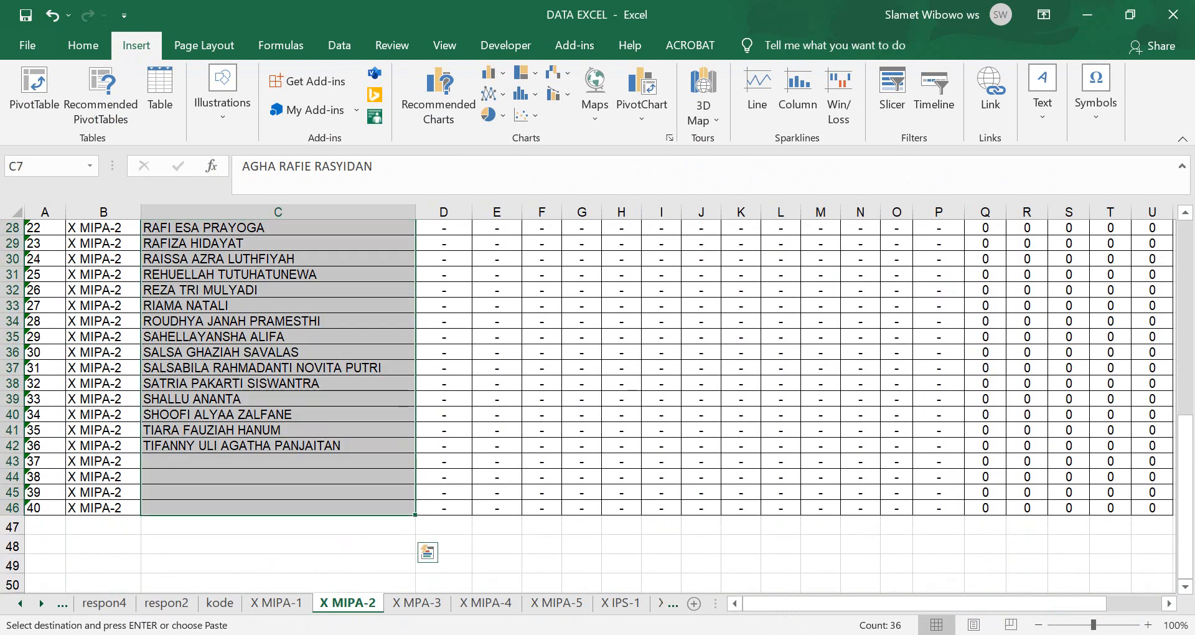
key(ctrl+c)
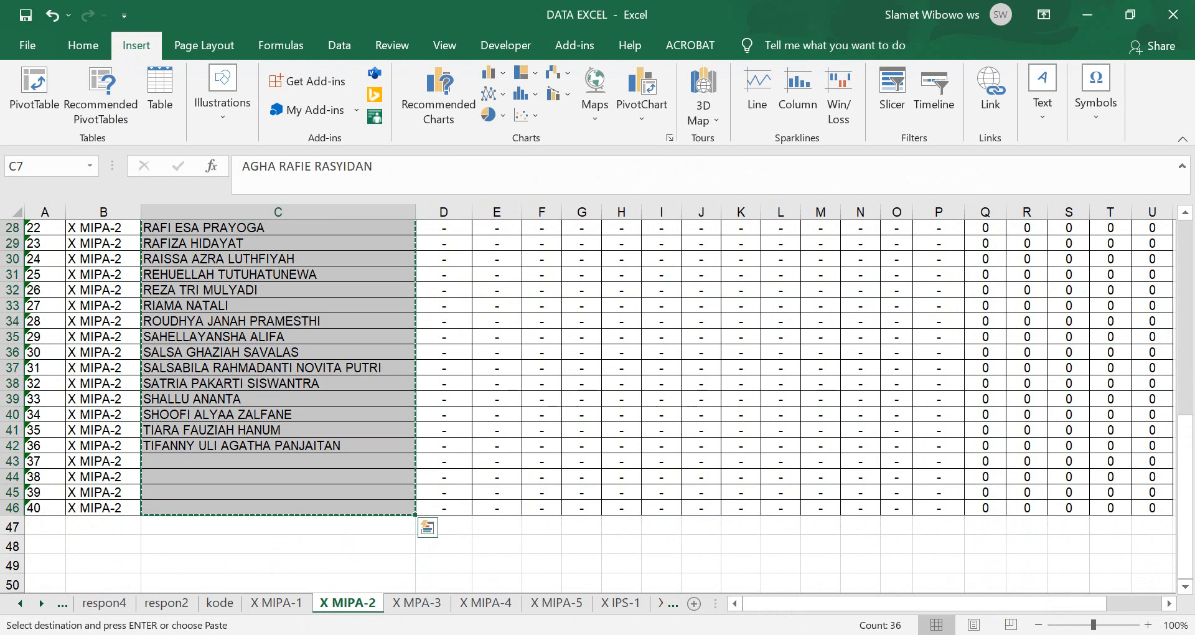
scroll(597, 406, up, 5)
scroll(598, 406, up, 4)
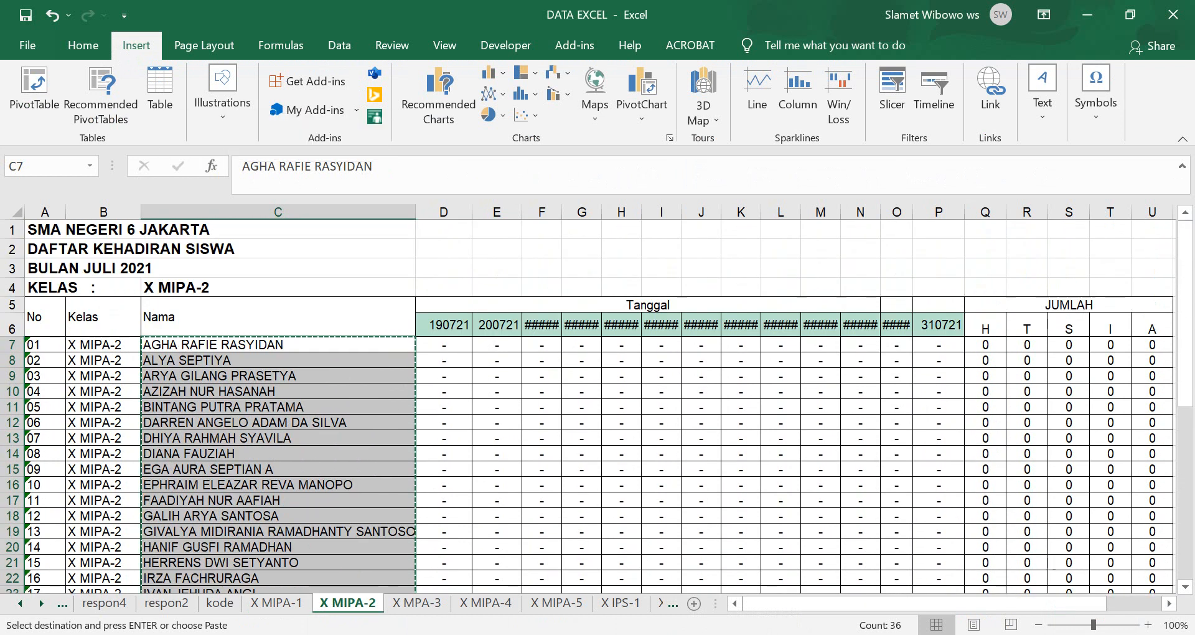
right_click(154, 361)
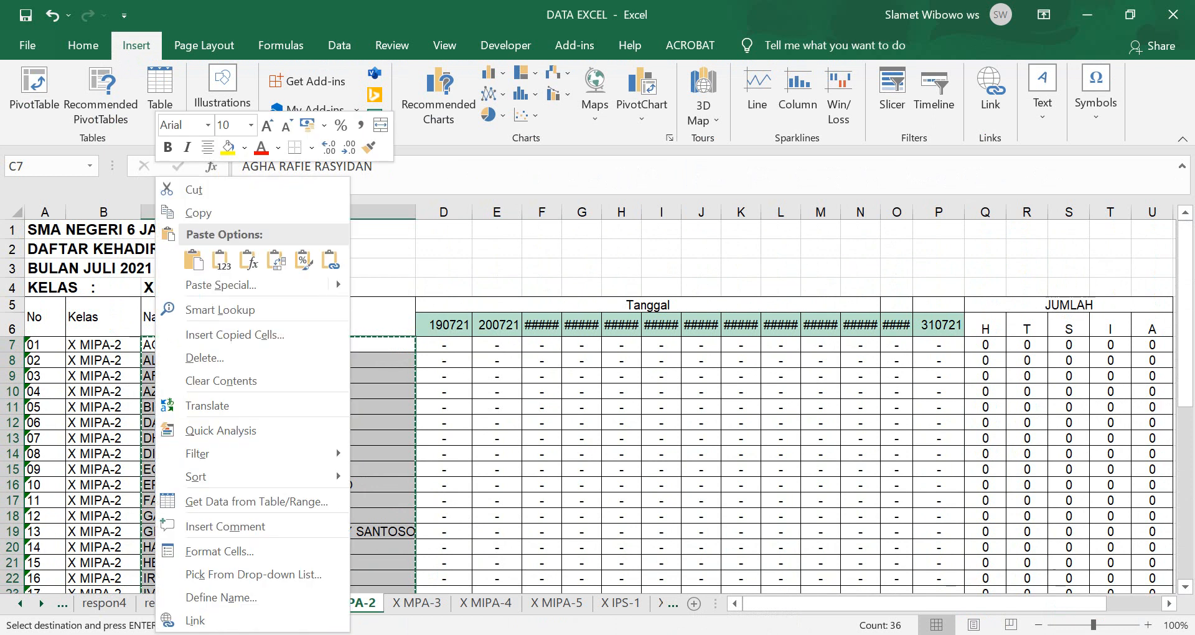
click(219, 259)
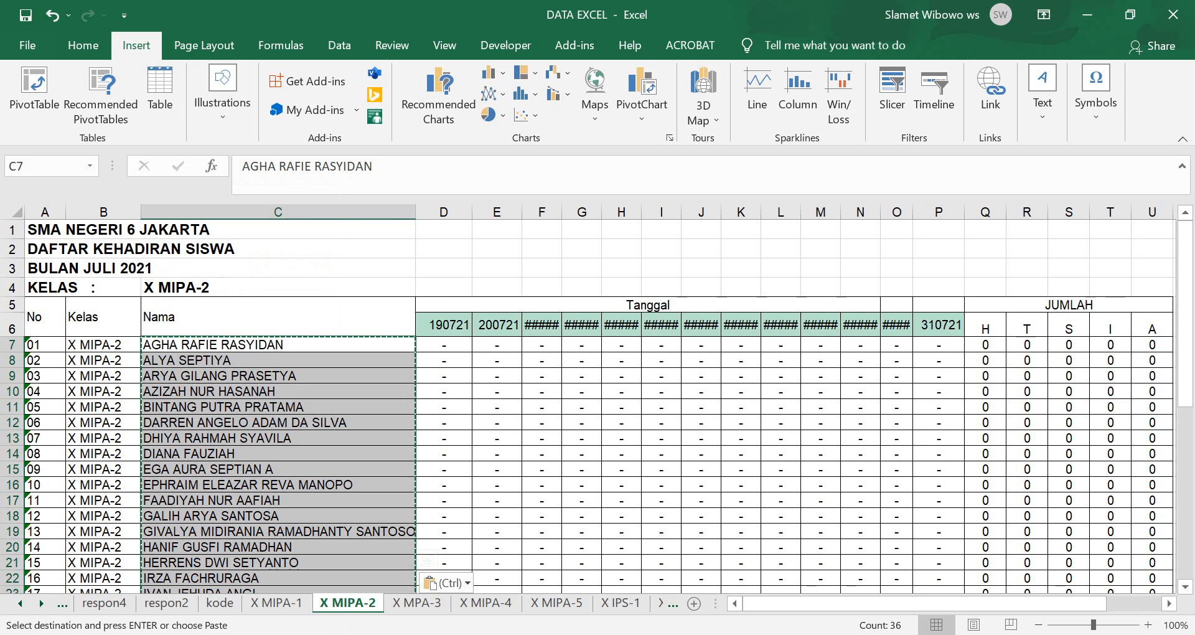
Reselect the names C7:C46 and switch to the online workbook.
click(277, 345)
scroll(278, 345, down, 5)
scroll(277, 345, down, 3)
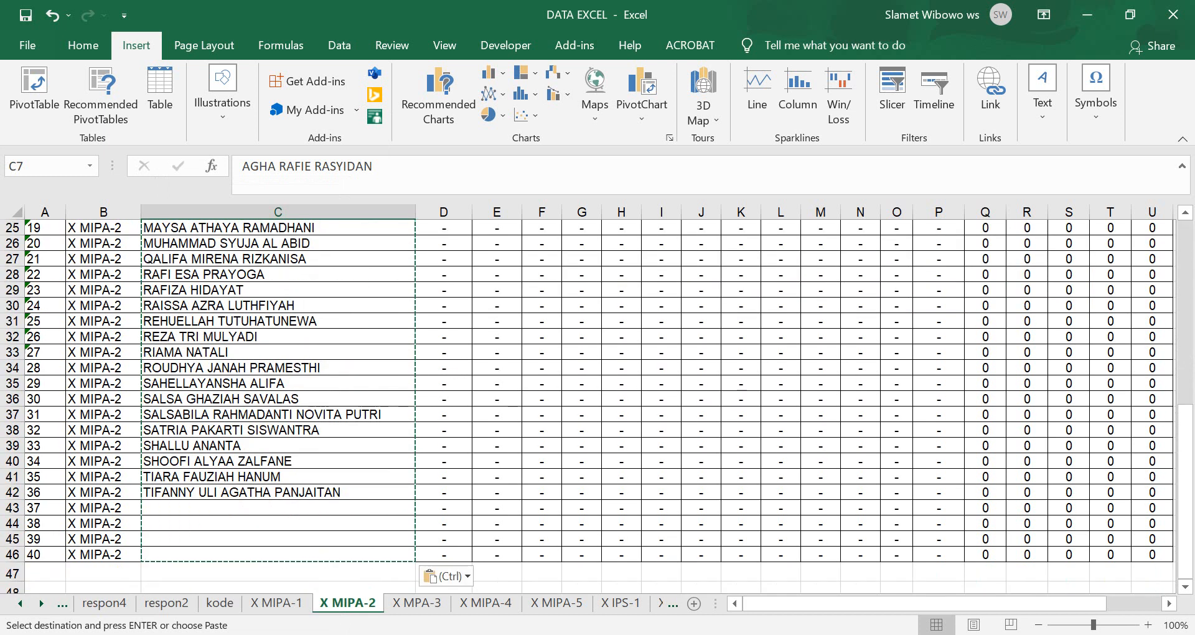
shift+click(278, 554)
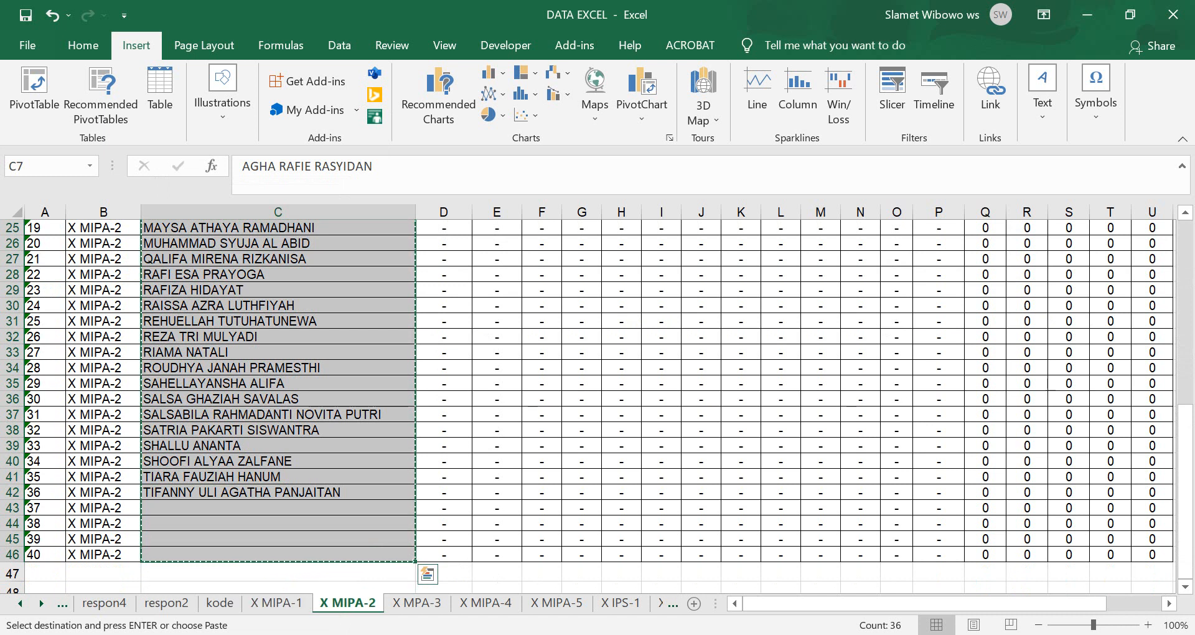
key(alt+Tab)
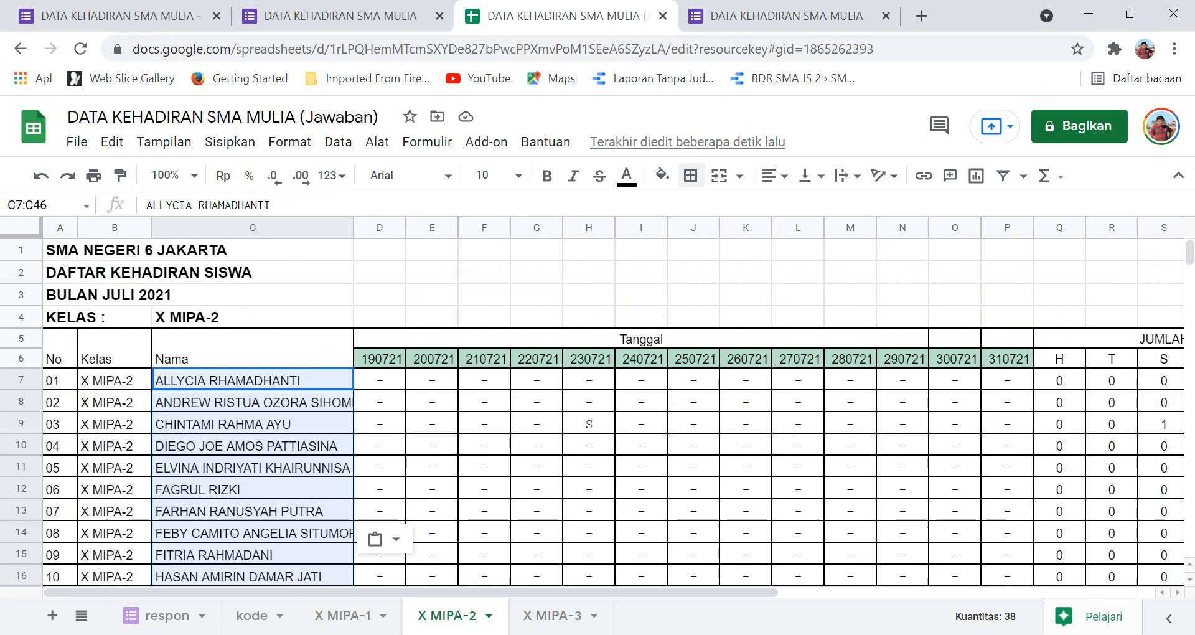
Paste Excel's X MIPA-2 names into C7 of the Google Sheets X MIPA-2 sheet.
click(253, 490)
click(253, 380)
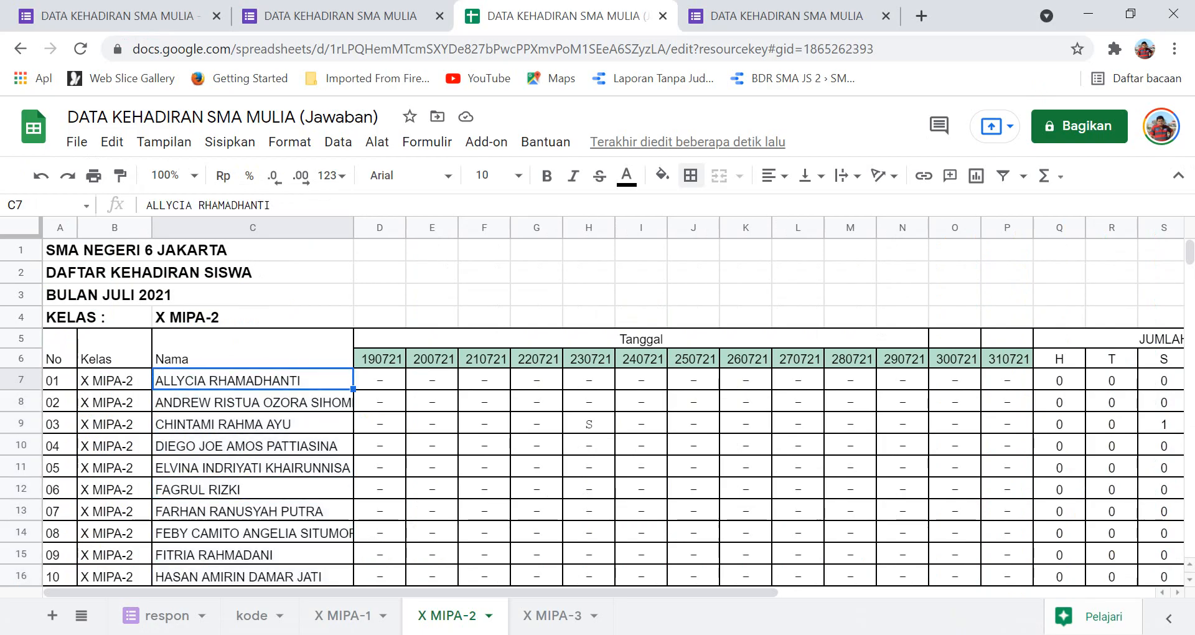
key(ctrl+v)
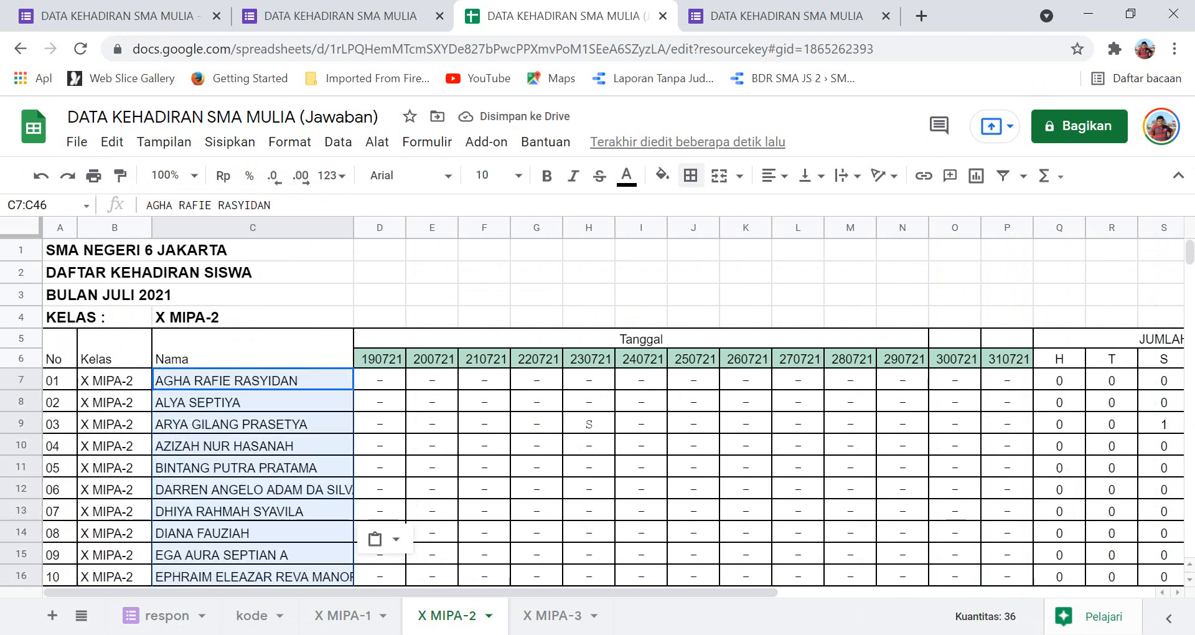
click(719, 633)
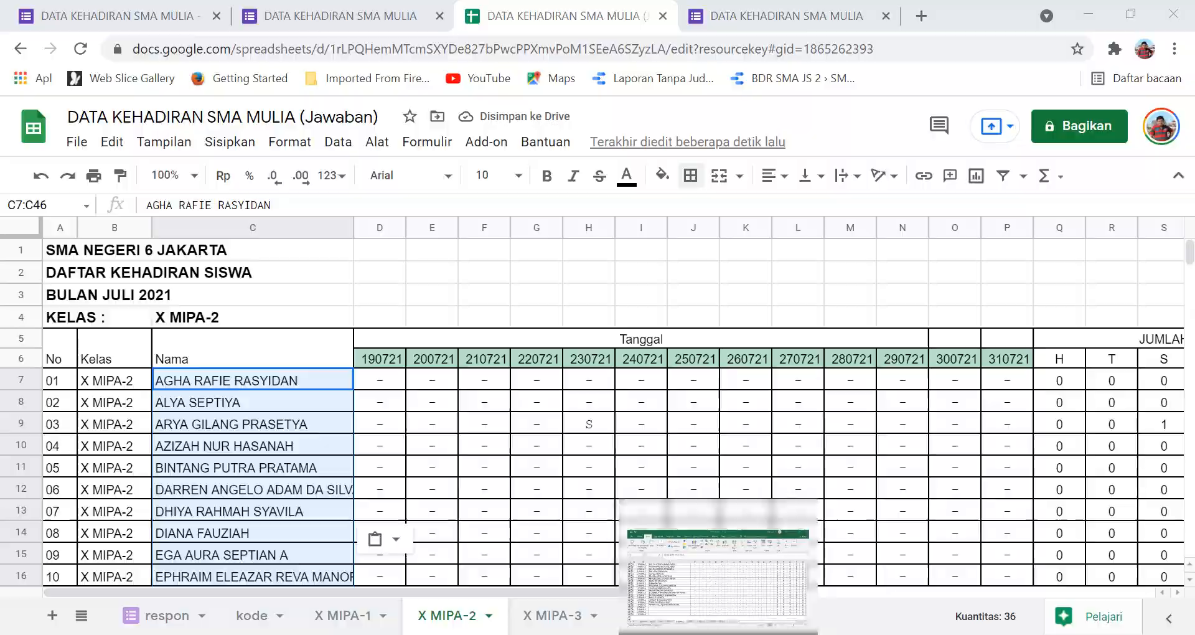
click(416, 603)
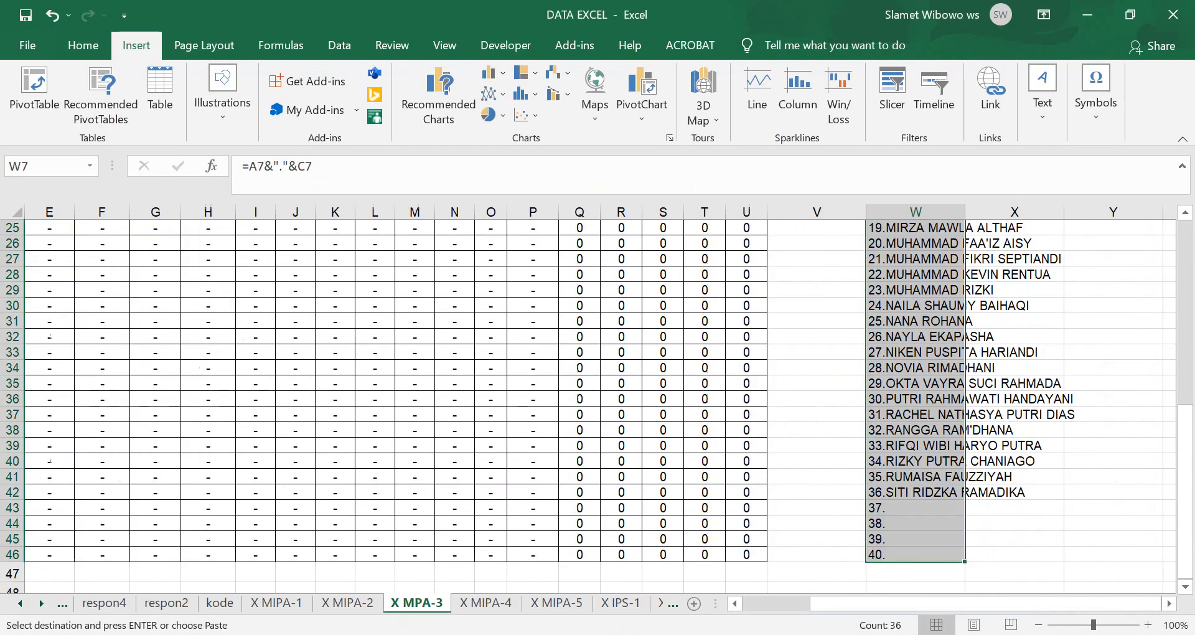
Copy X MPA-3 names C7:C46, paste them back as values, and return to Chrome.
drag(871, 603, 803, 603)
scroll(597, 404, up, 8)
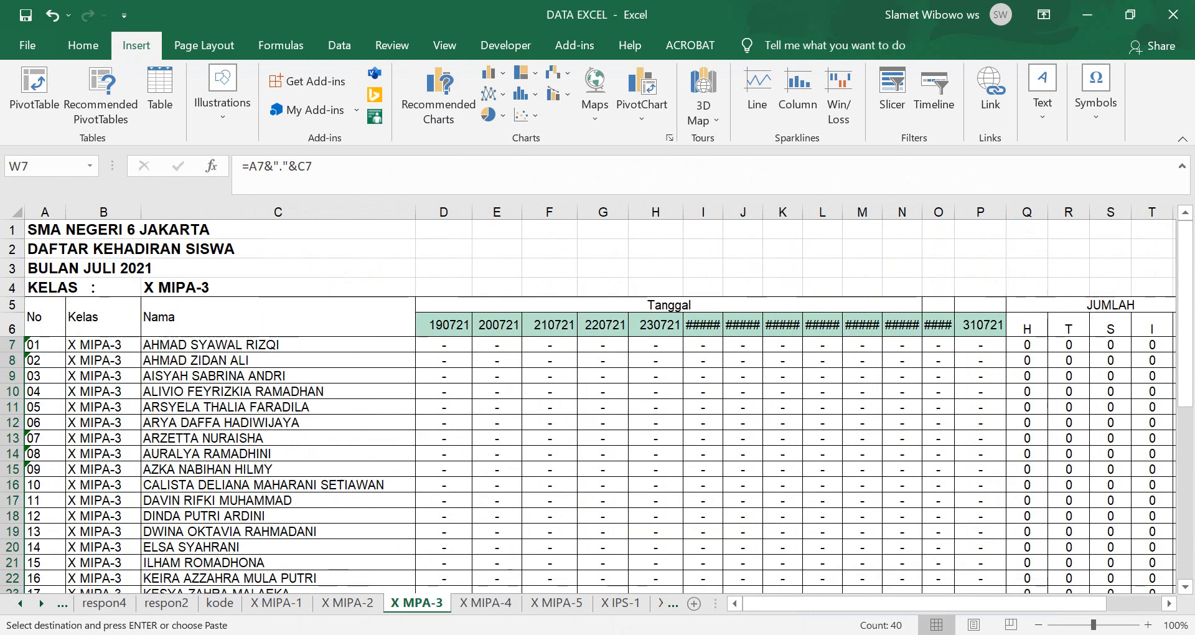
click(278, 345)
scroll(278, 345, down, 9)
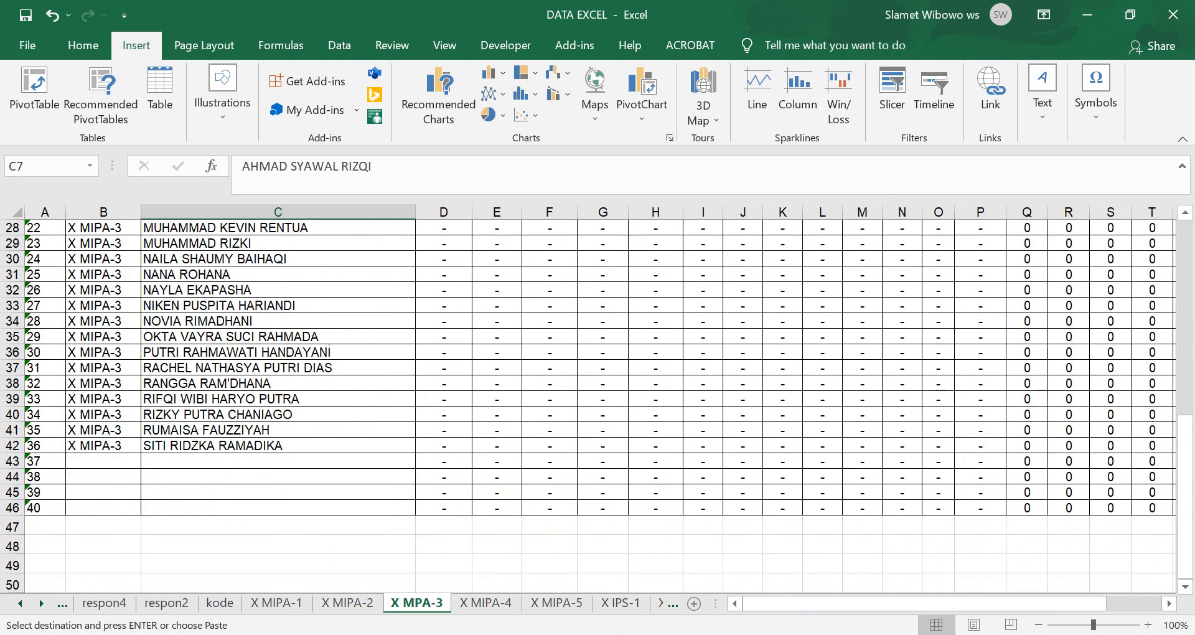
shift+click(277, 508)
key(ctrl+c)
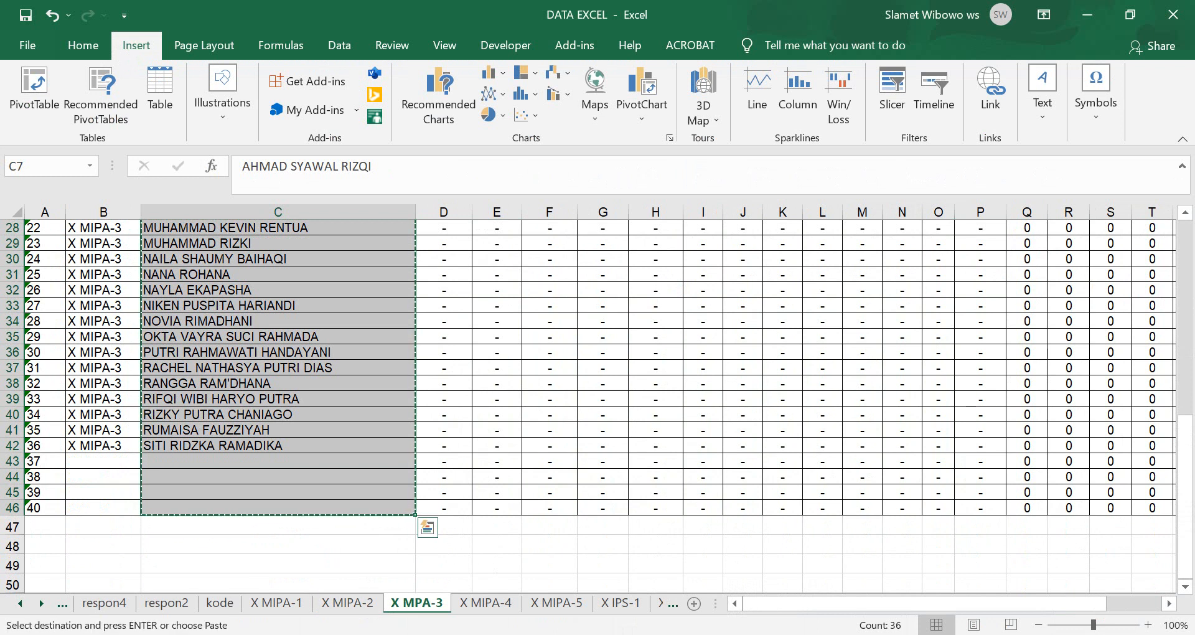
scroll(596, 405, up, 9)
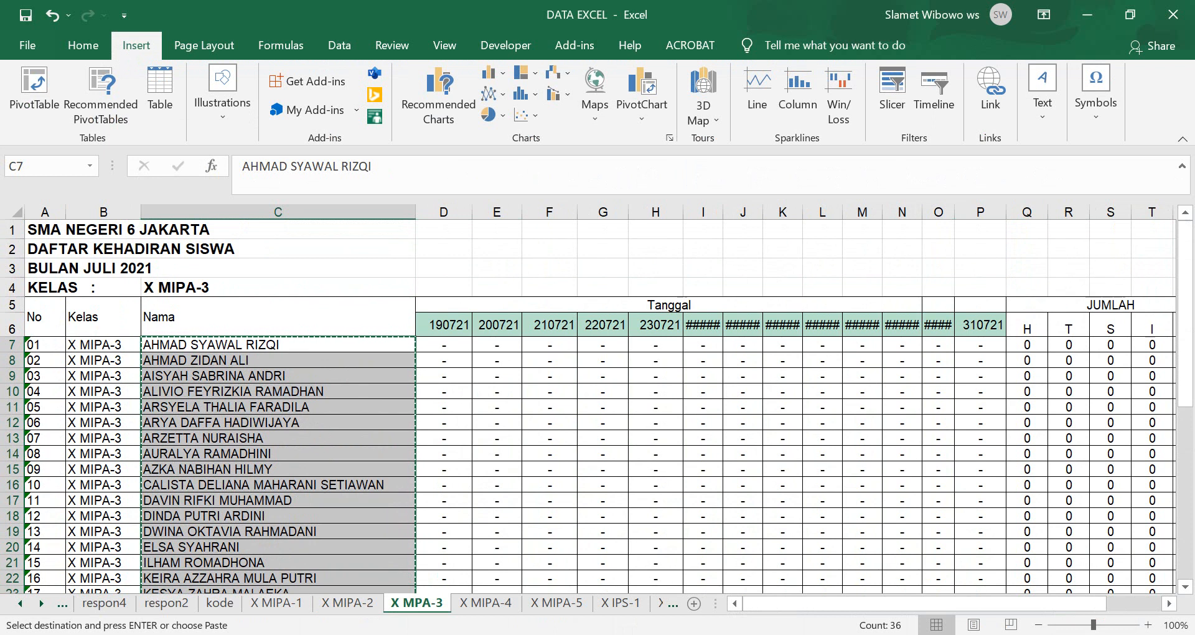
right_click(178, 176)
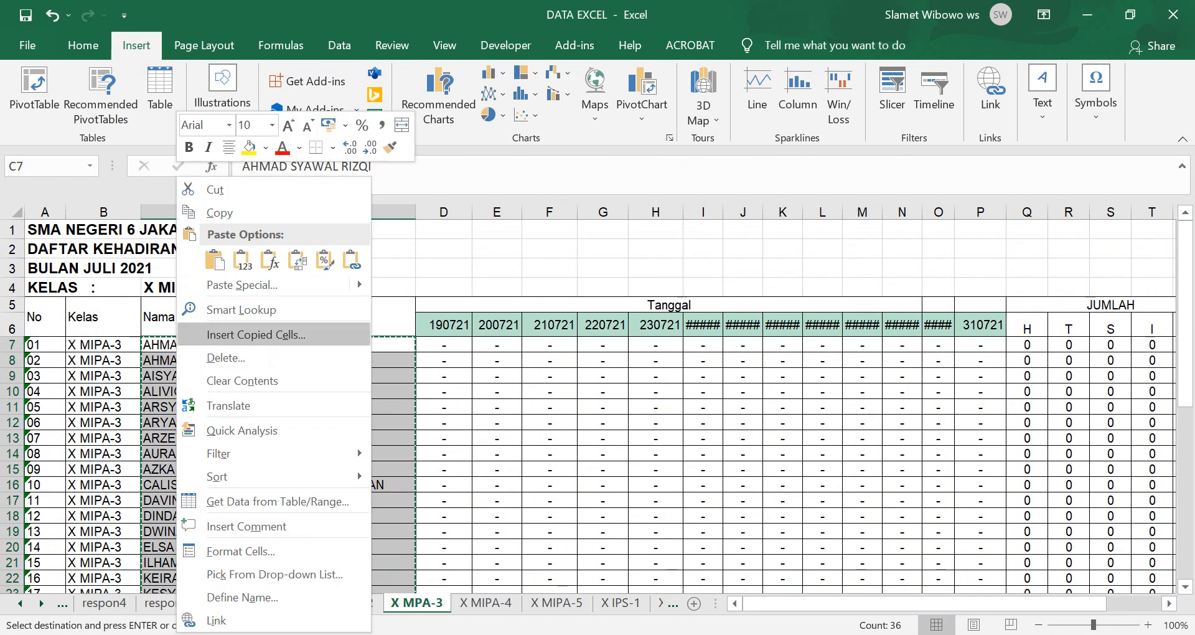
click(242, 260)
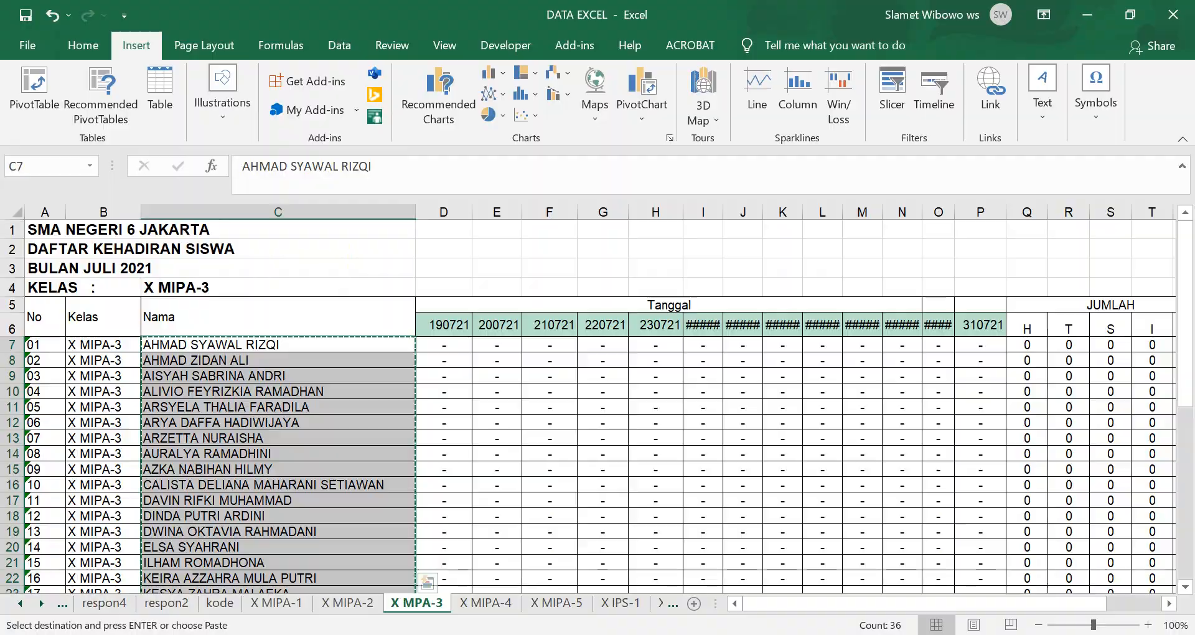
key(alt+Tab)
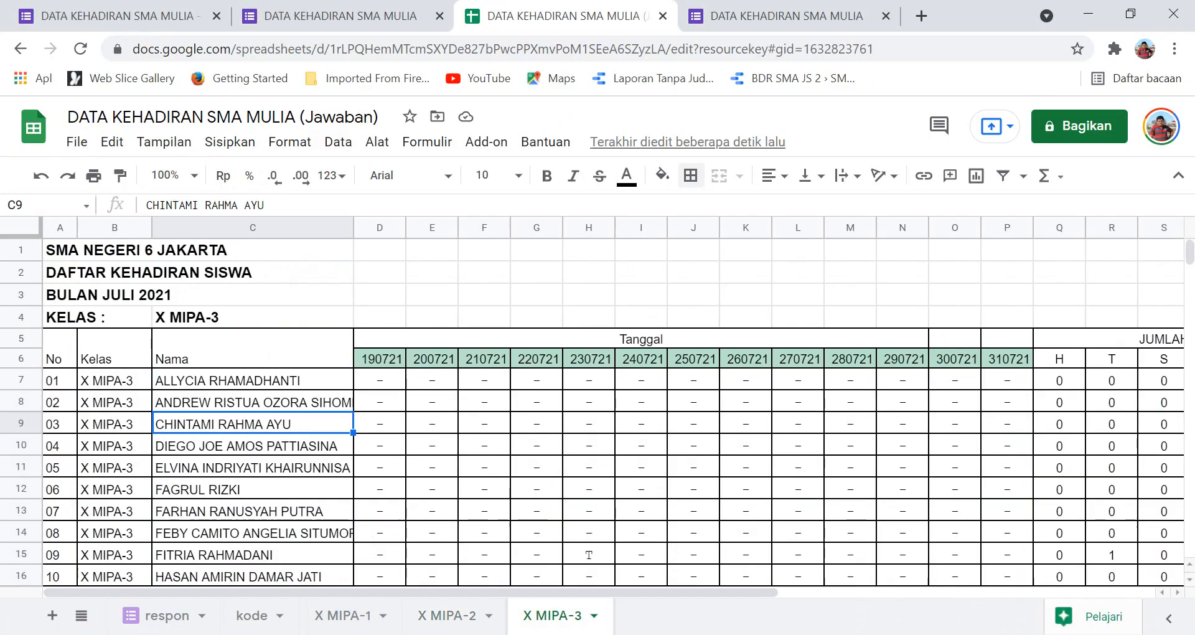
click(253, 380)
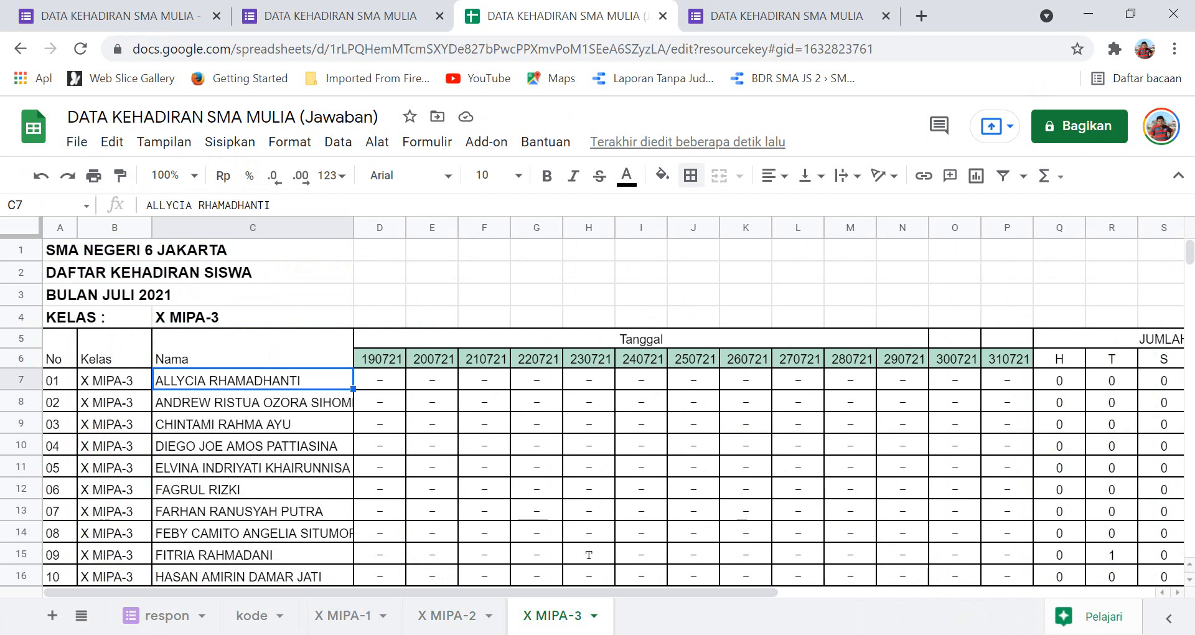
key(ctrl+v)
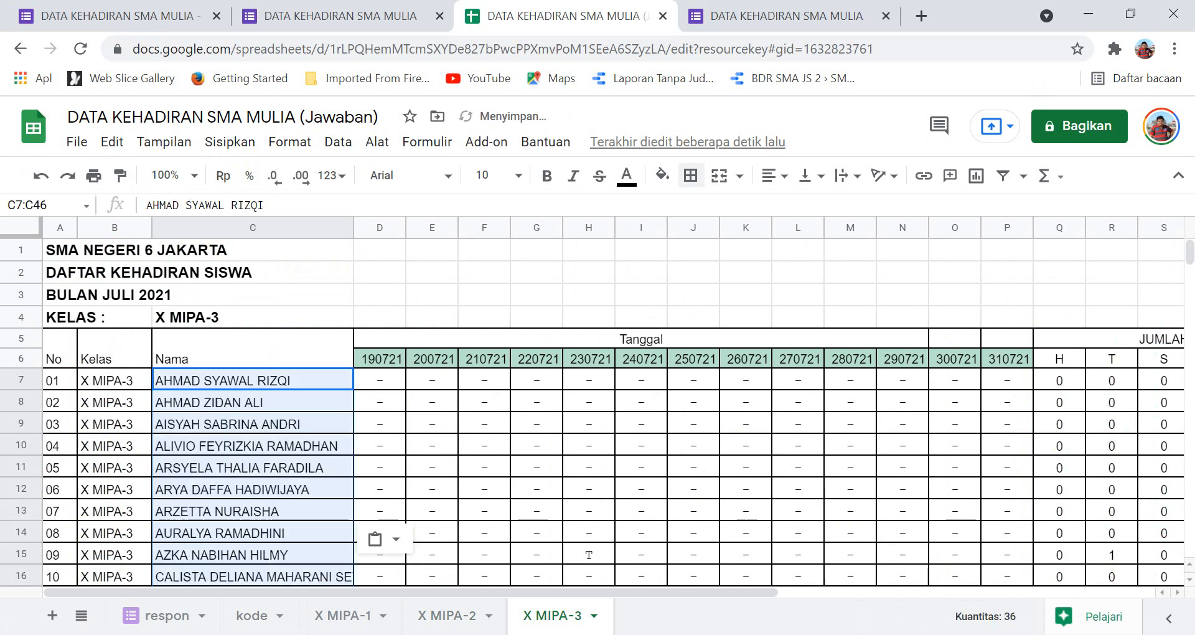
scroll(598, 411, down, 5)
scroll(598, 411, up, 5)
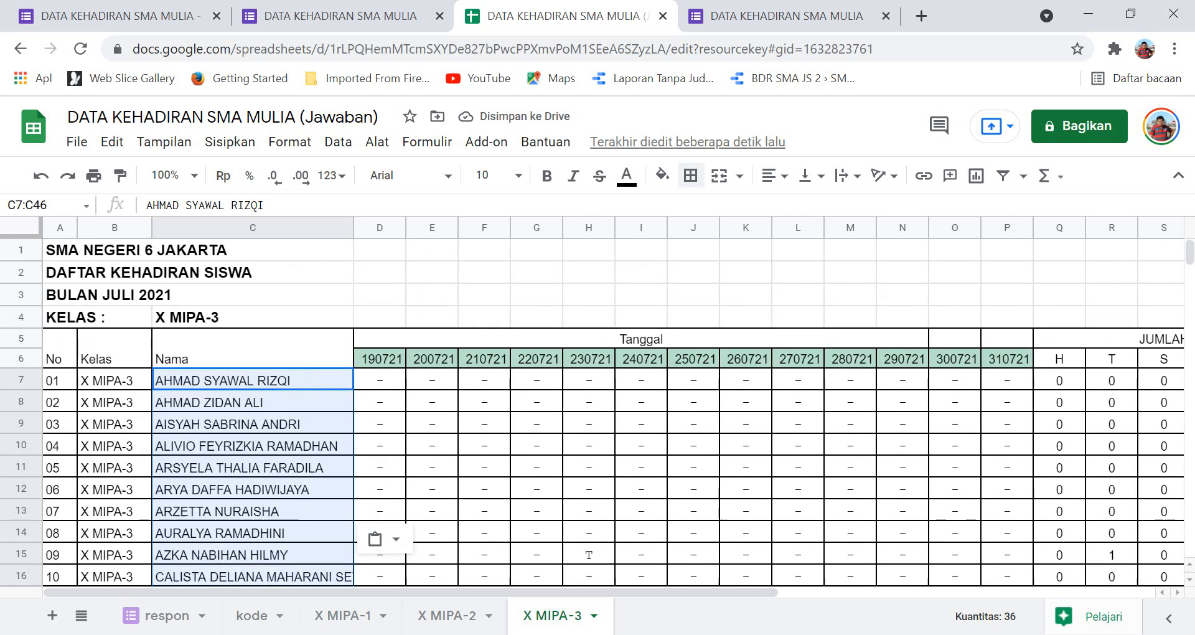
scroll(597, 411, down, 3)
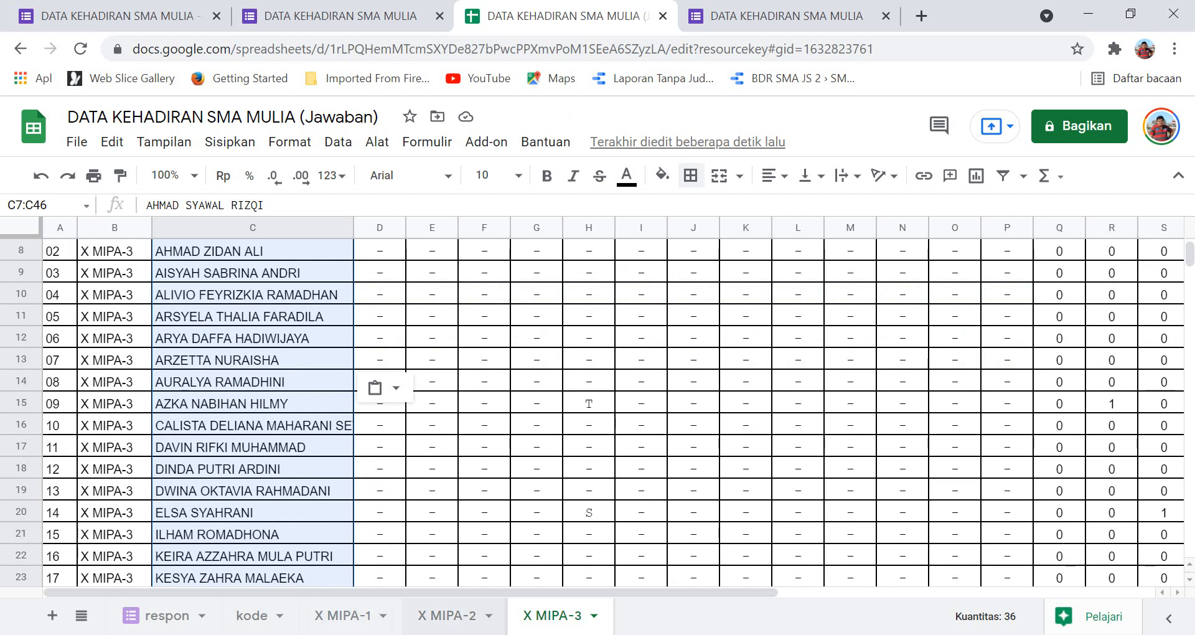
click(446, 616)
scroll(598, 410, down, 5)
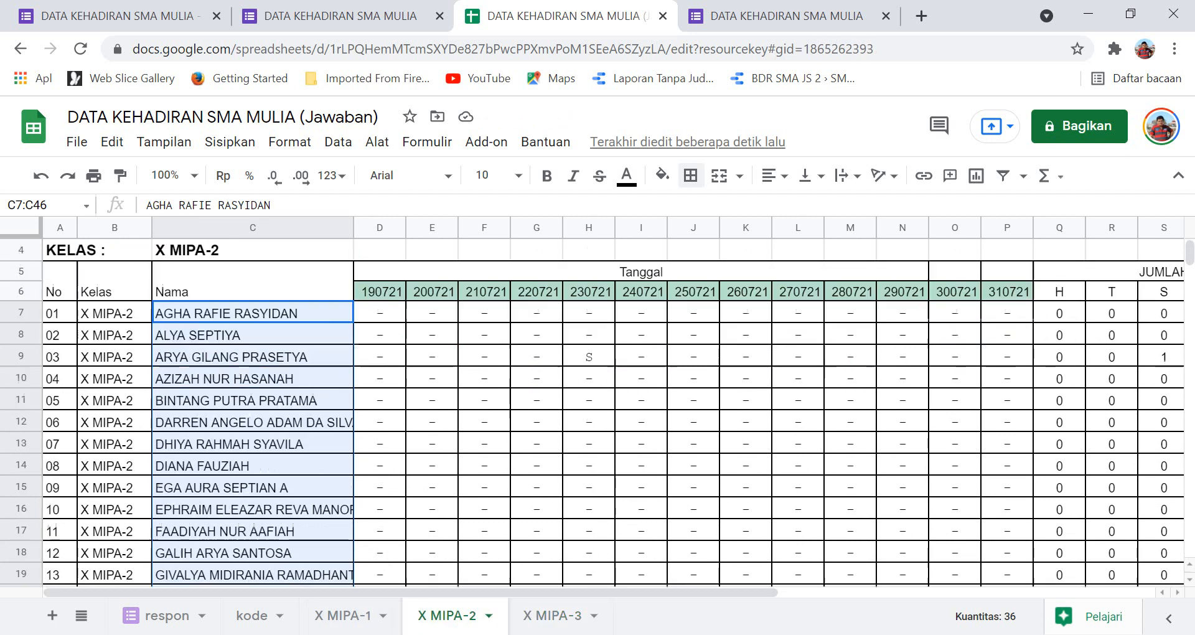
scroll(597, 411, up, 3)
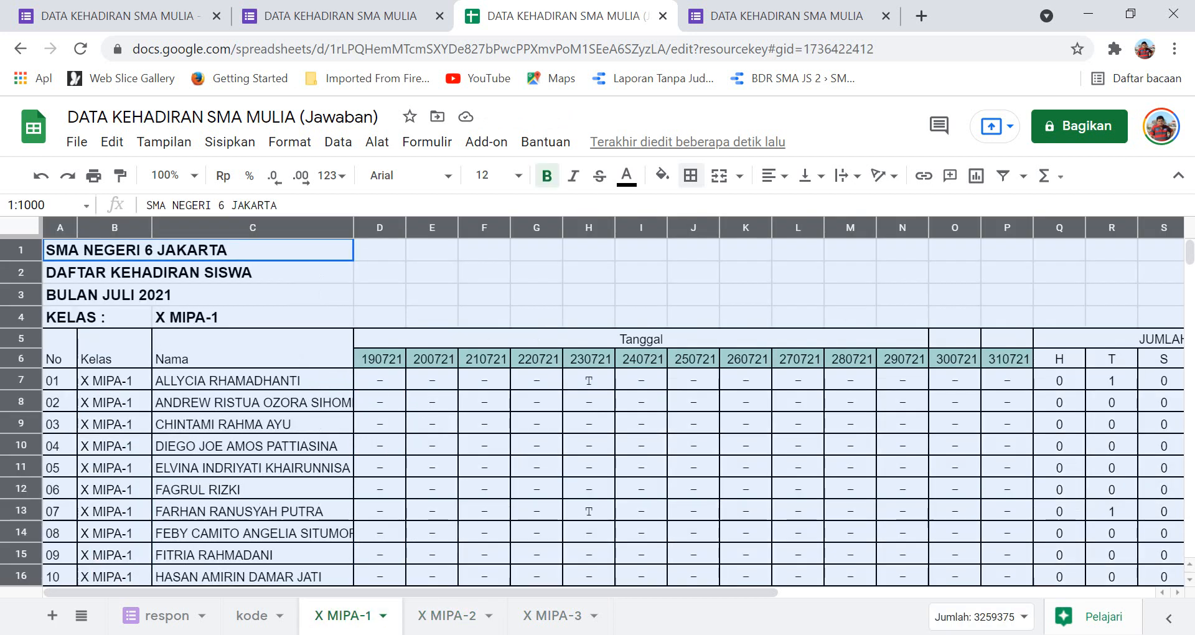
scroll(598, 410, down, 3)
scroll(597, 411, up, 3)
scroll(597, 411, right, 3)
scroll(598, 411, right, 3)
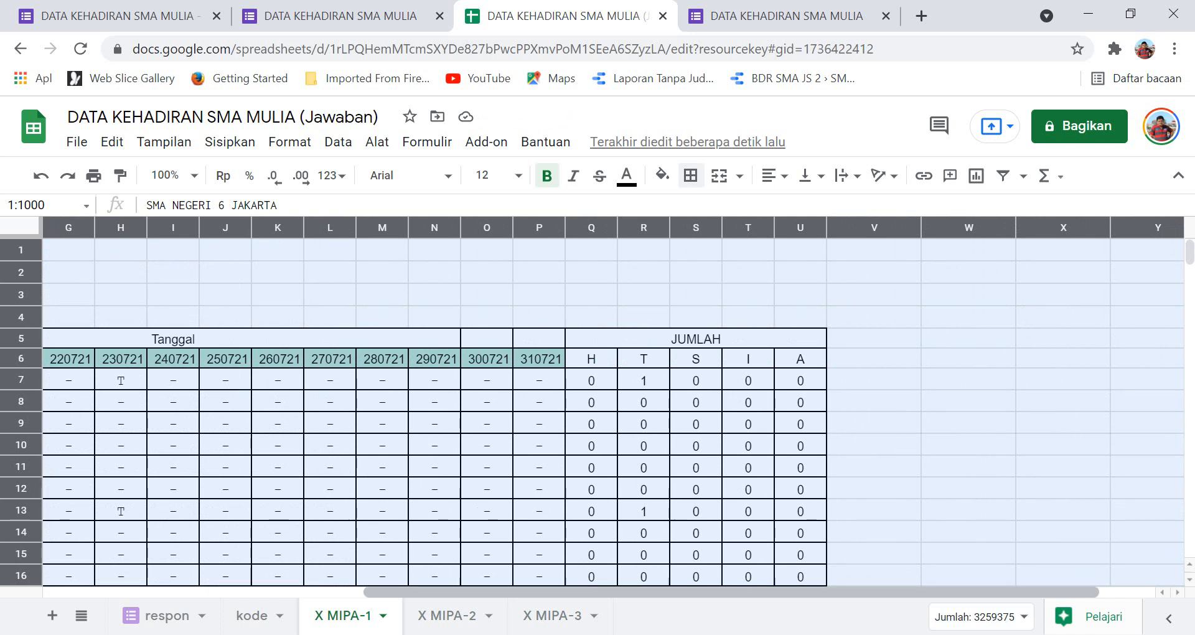
scroll(613, 405, left, 4)
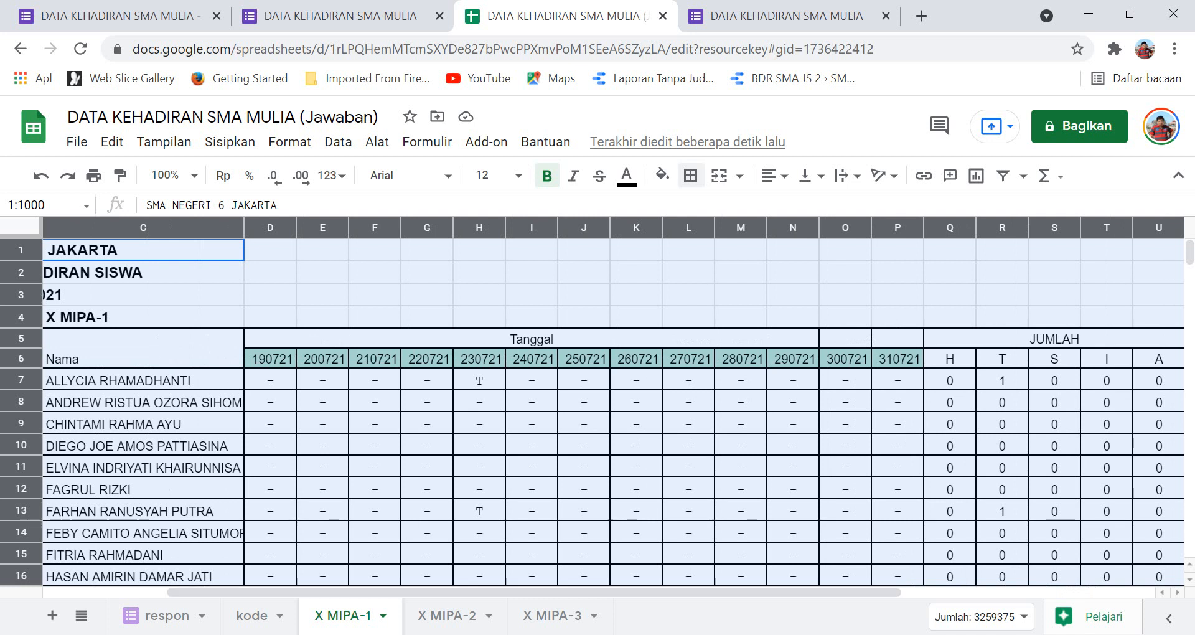
click(480, 510)
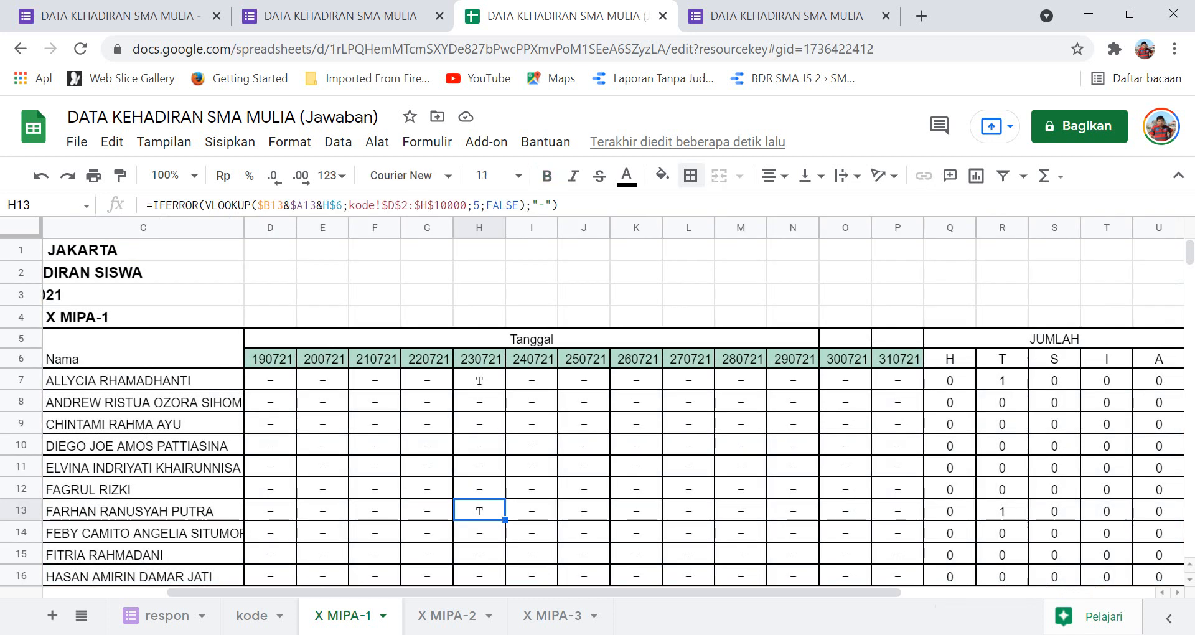
click(1002, 511)
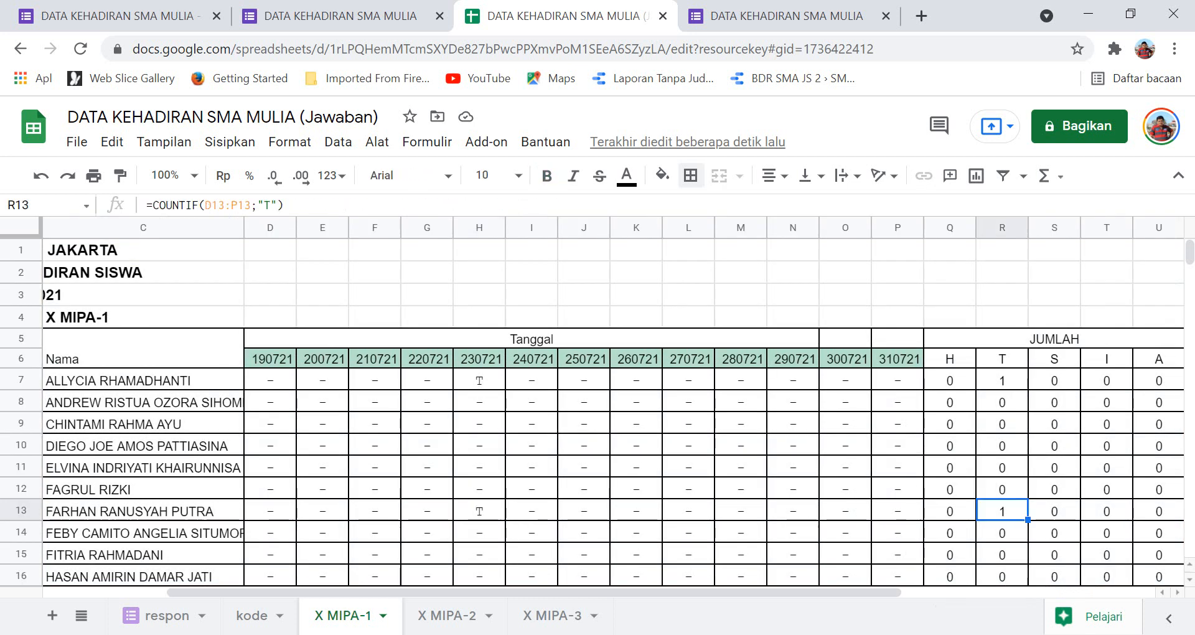
scroll(598, 411, down, 13)
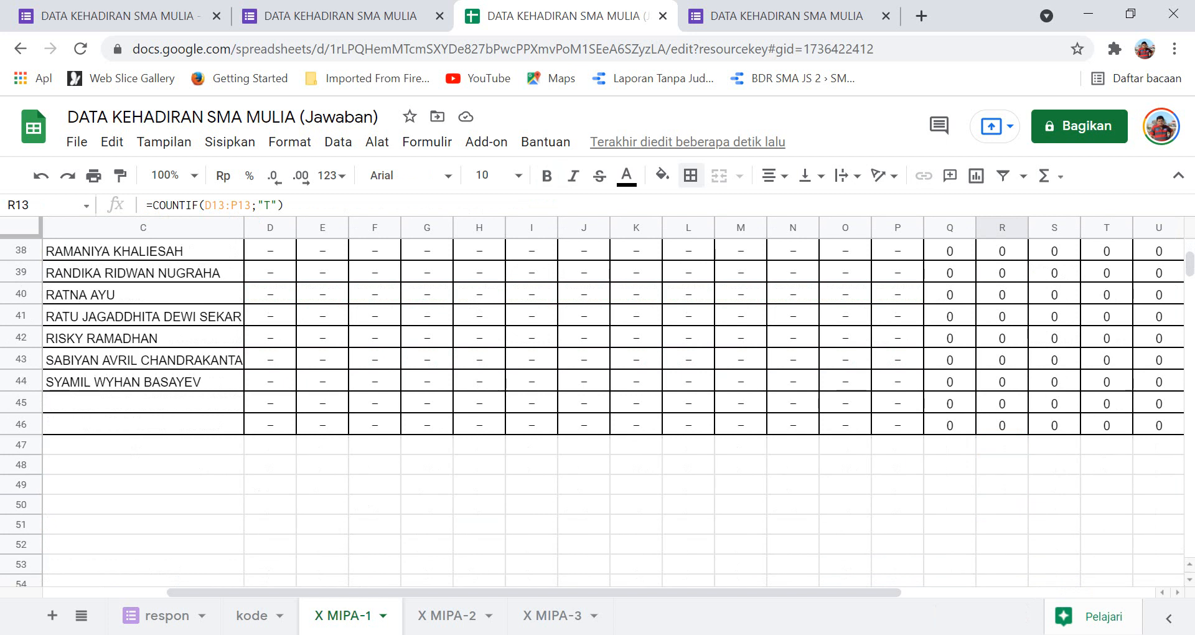
click(480, 445)
scroll(480, 445, up, 13)
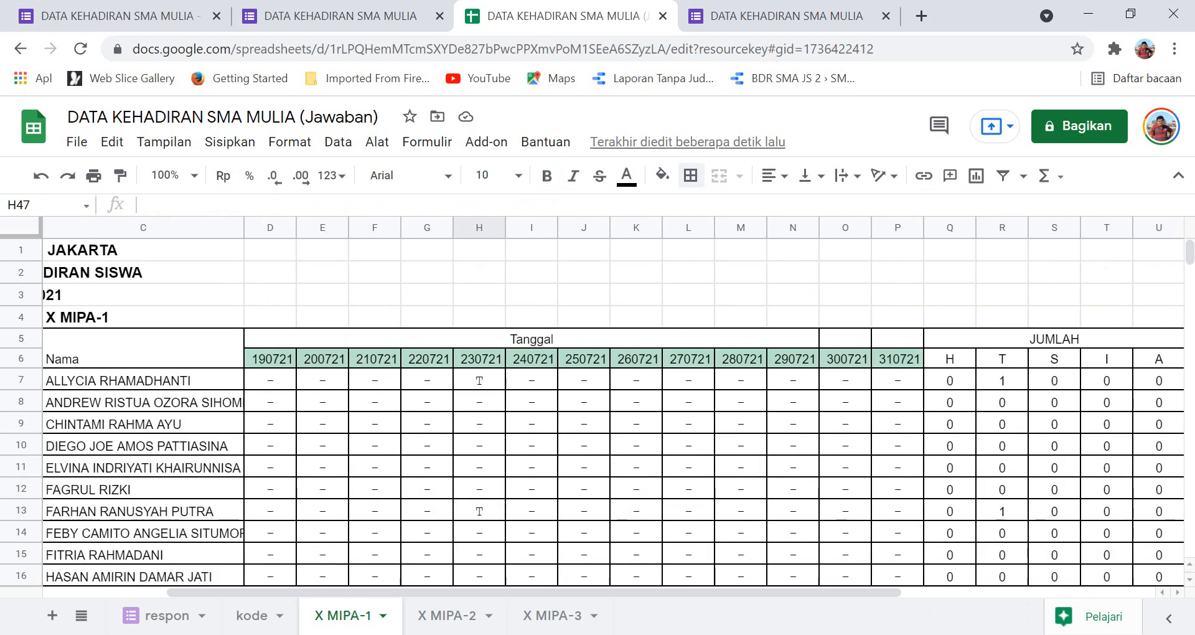
scroll(597, 410, down, 14)
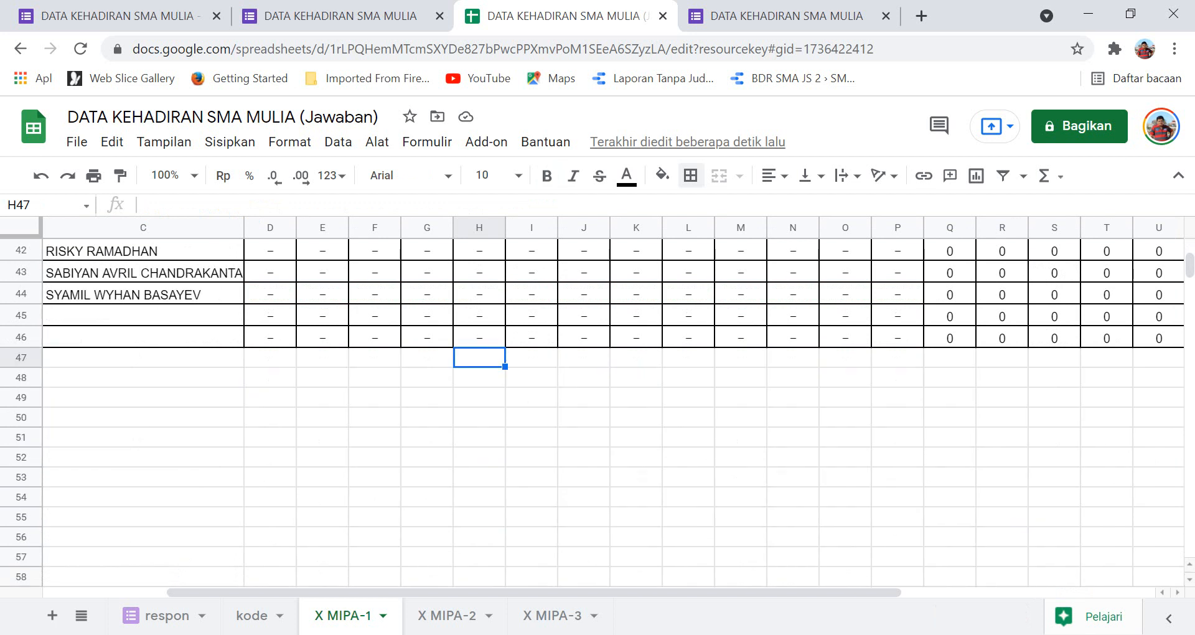
click(270, 358)
click(270, 398)
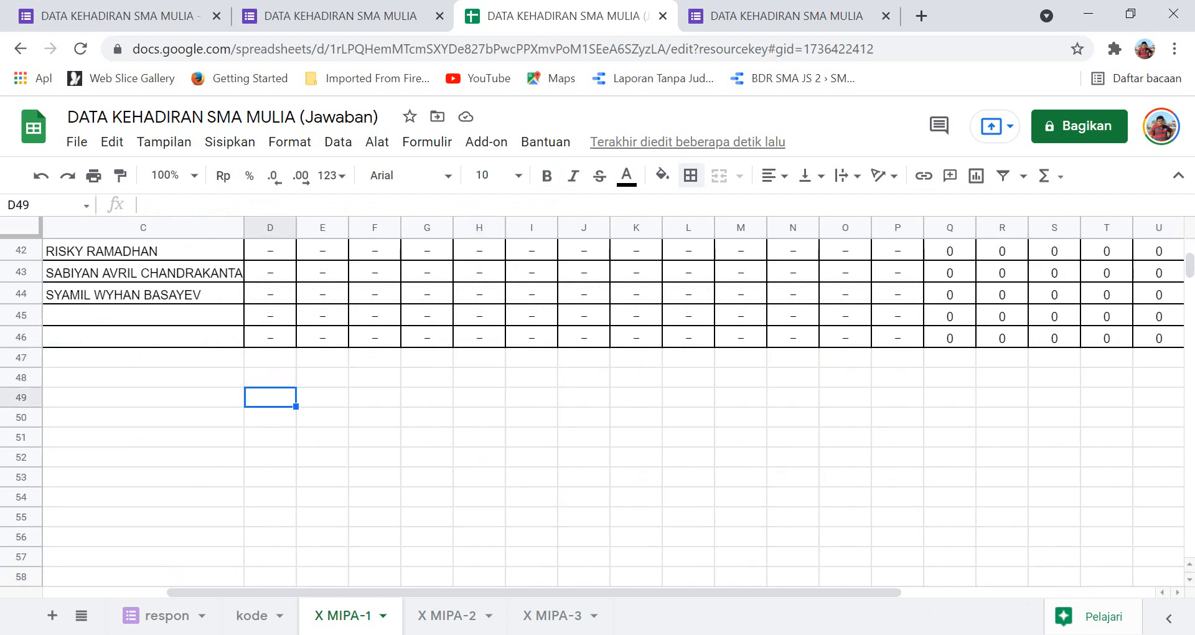
scroll(597, 411, up, 14)
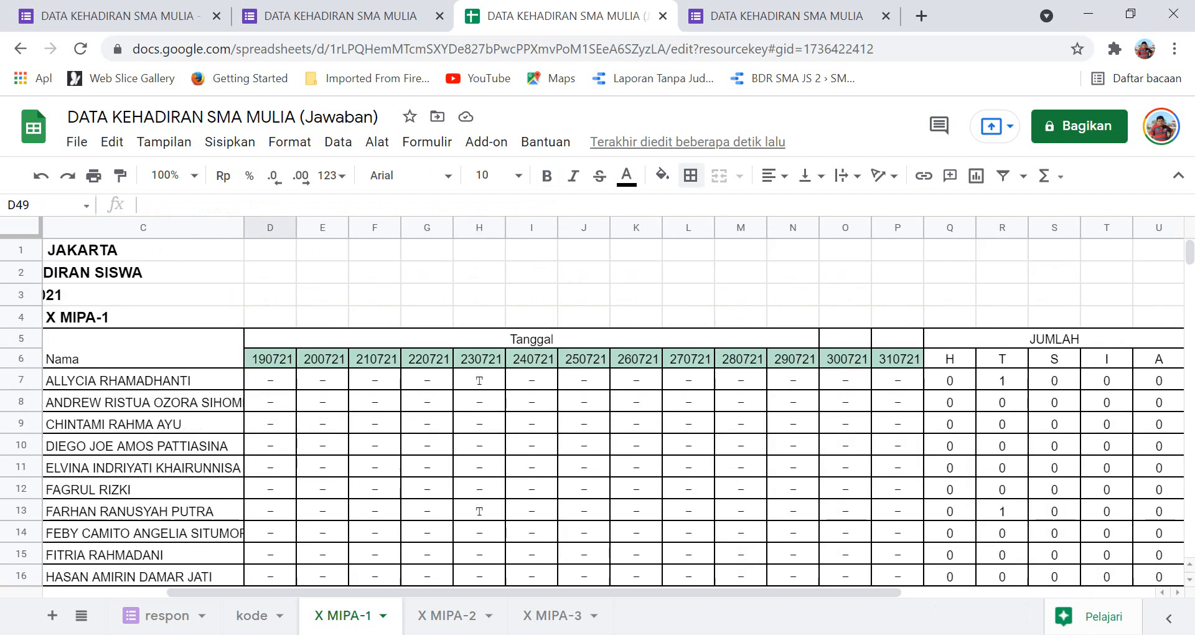
scroll(597, 411, left, 3)
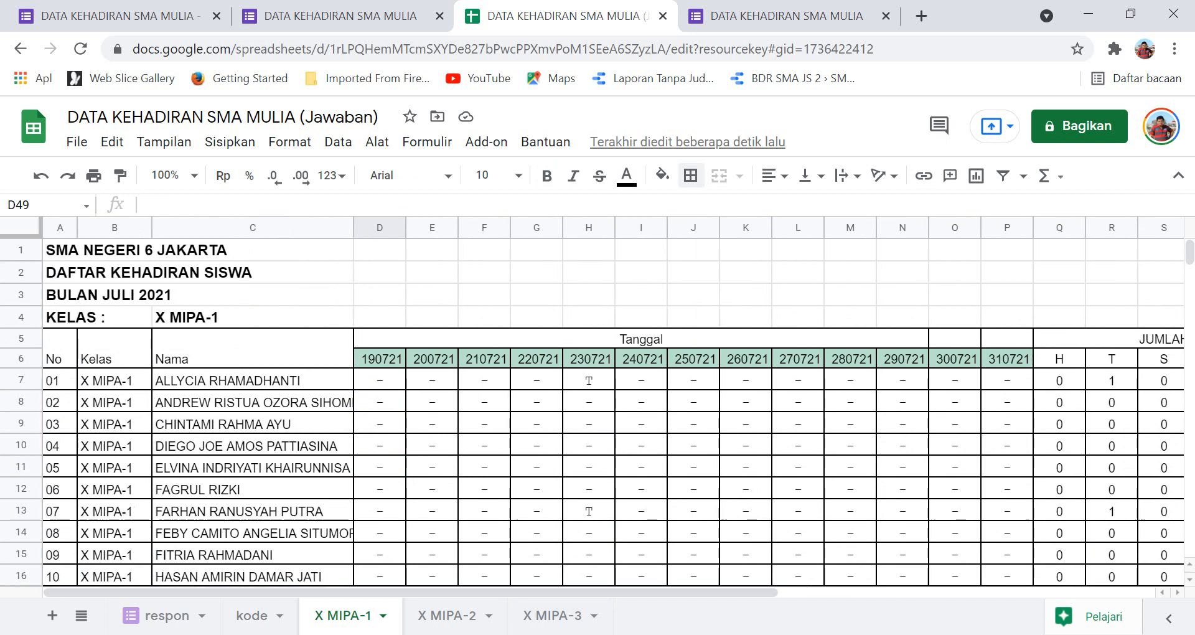
scroll(598, 410, down, 15)
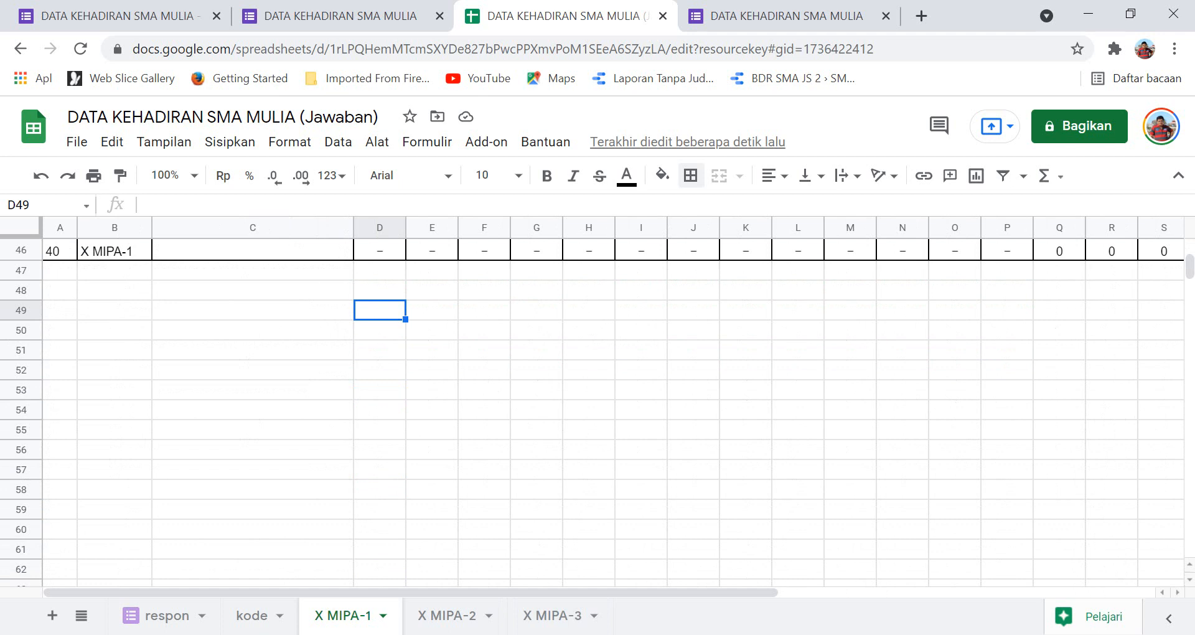
click(60, 430)
scroll(597, 411, up, 15)
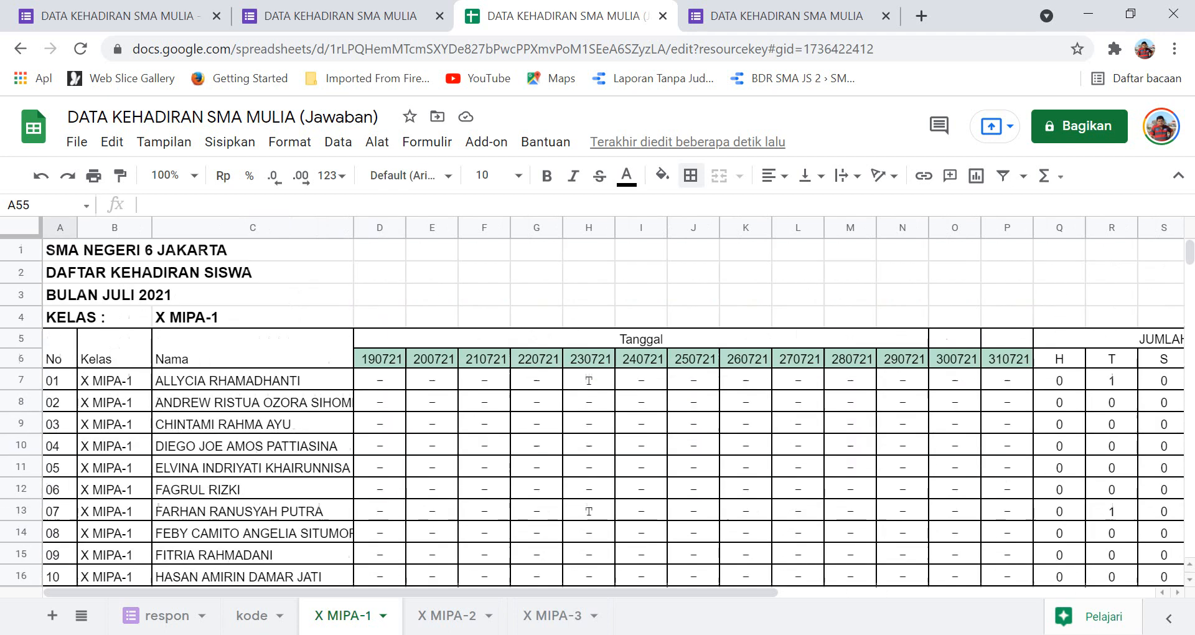
click(380, 358)
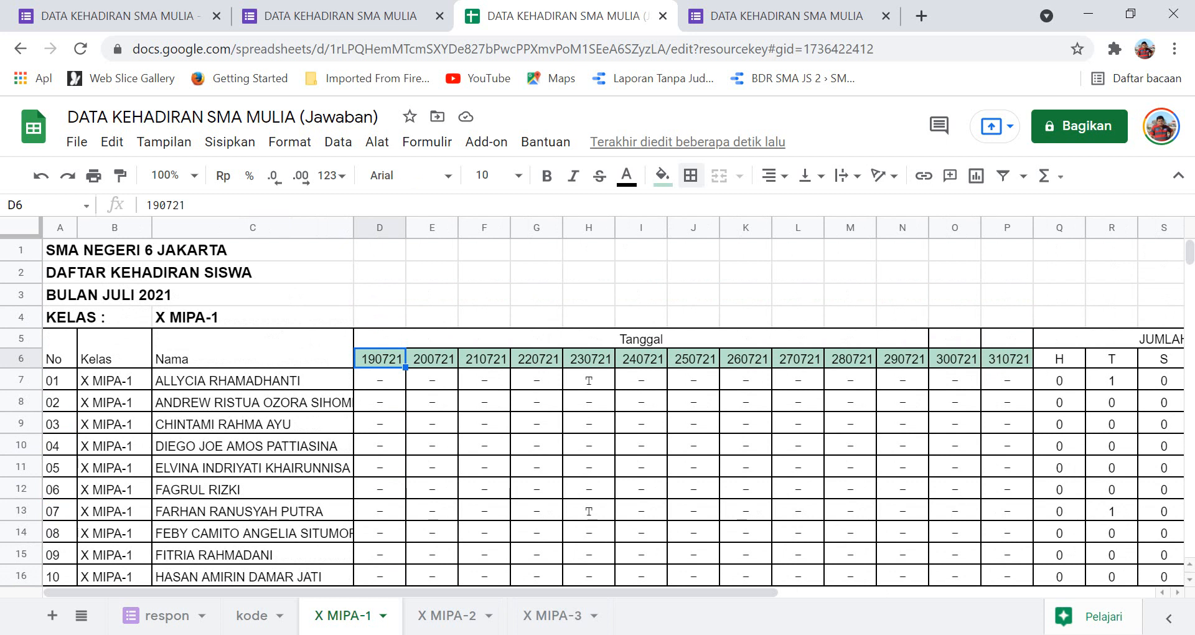
click(380, 379)
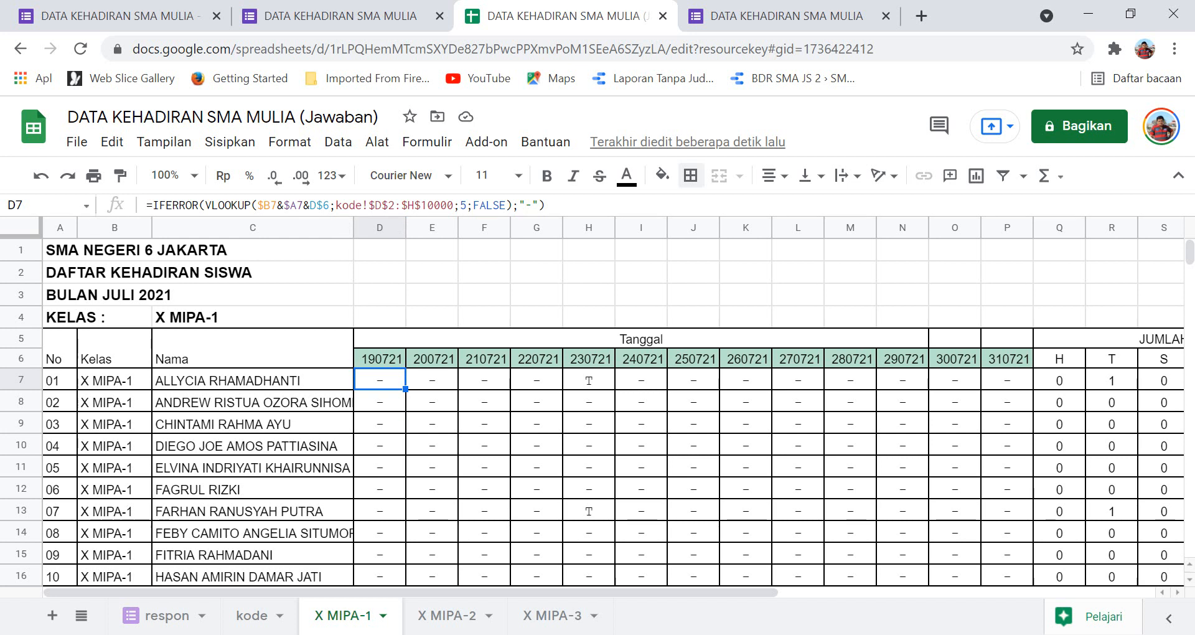
scroll(591, 410, down, 15)
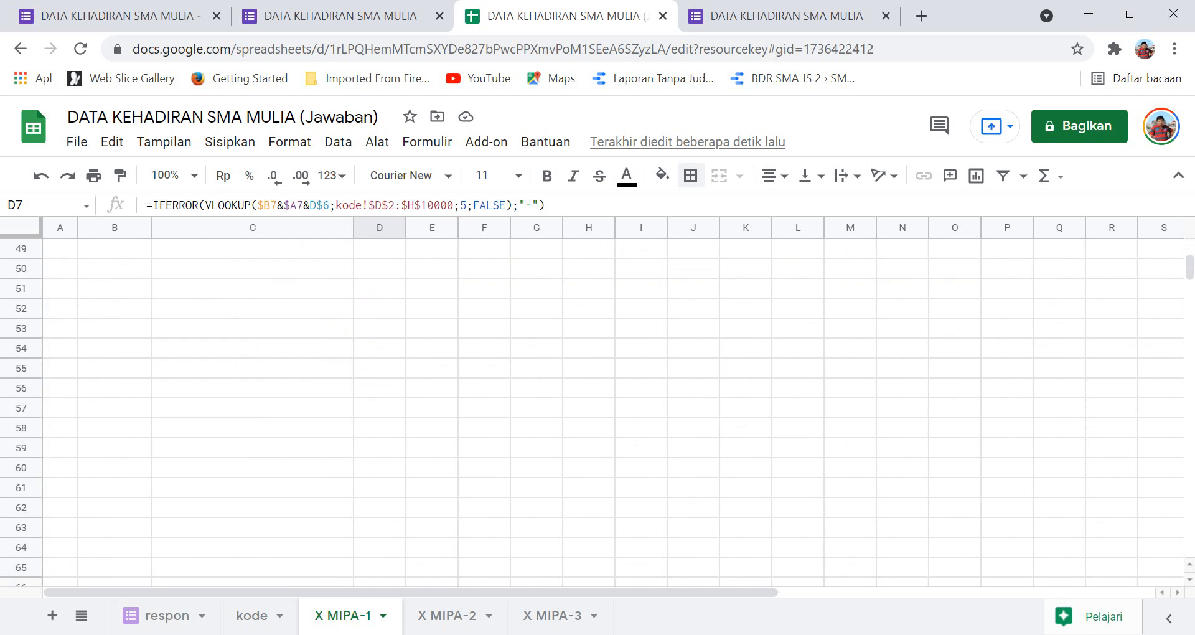
click(380, 367)
scroll(591, 411, up, 15)
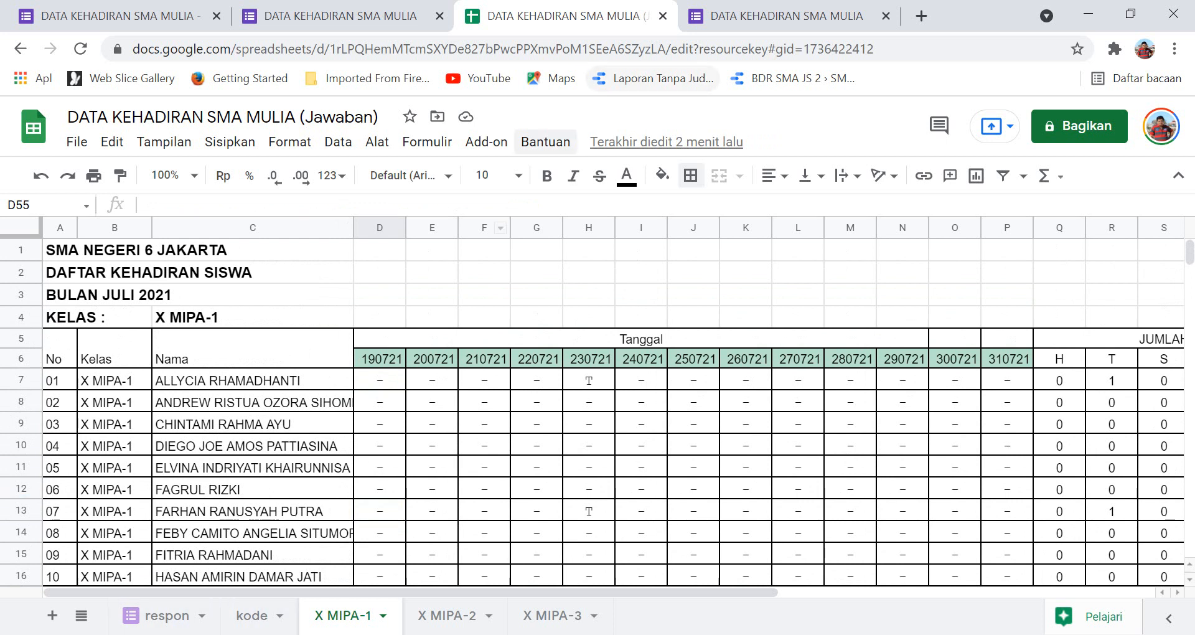
Share the workbook so anyone with the link can view it, then return to the form's responses.
click(1080, 125)
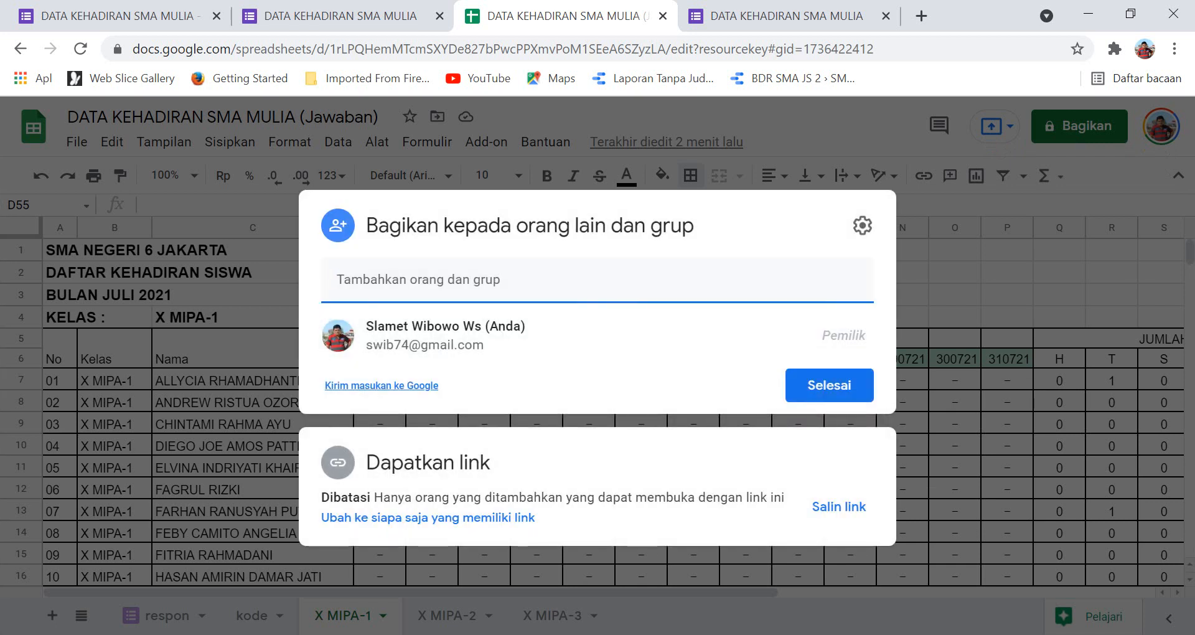
click(427, 518)
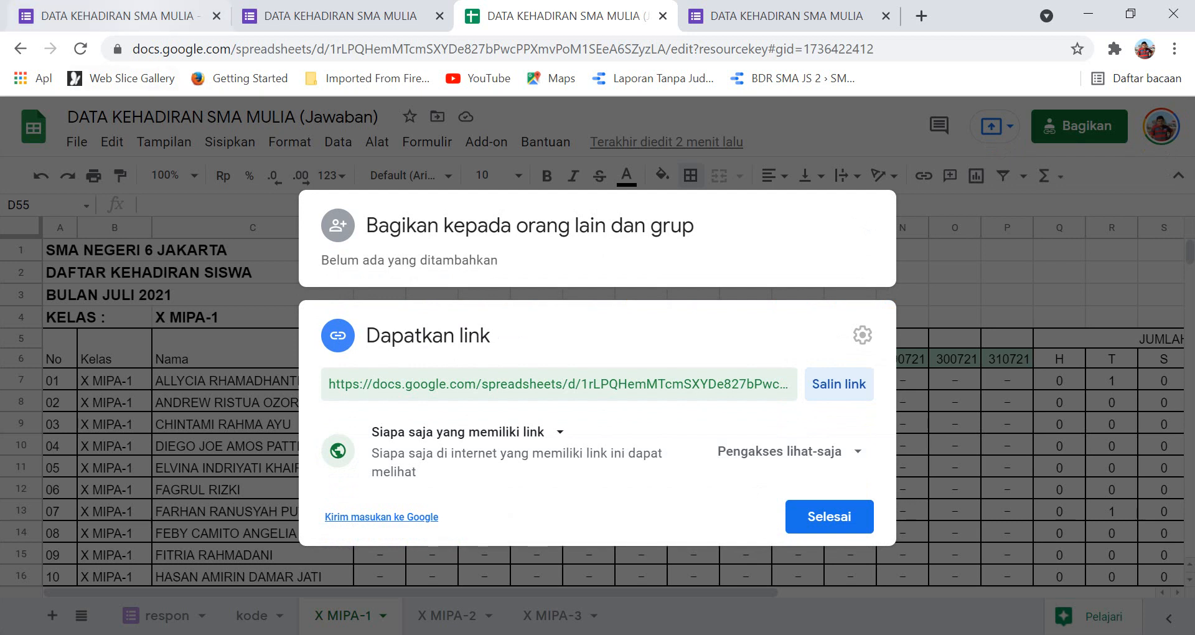
click(112, 15)
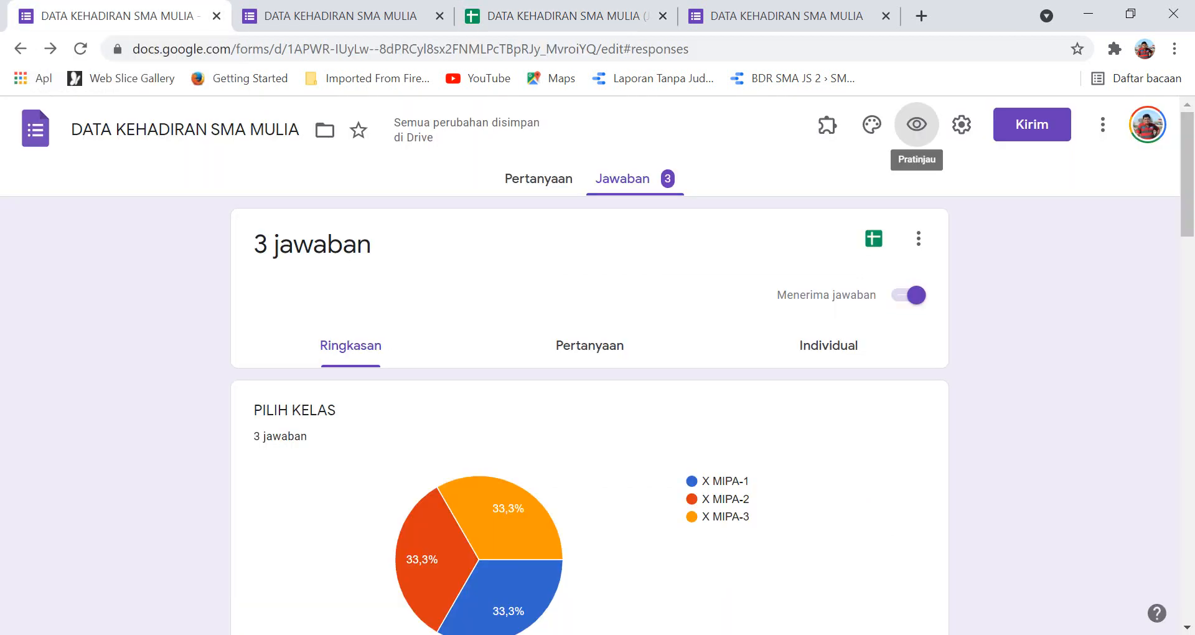
In the form's Presentasi settings, set the confirmation message to 'untuk lihat kehadiran' plus the pasted workbook link, and save.
click(538, 178)
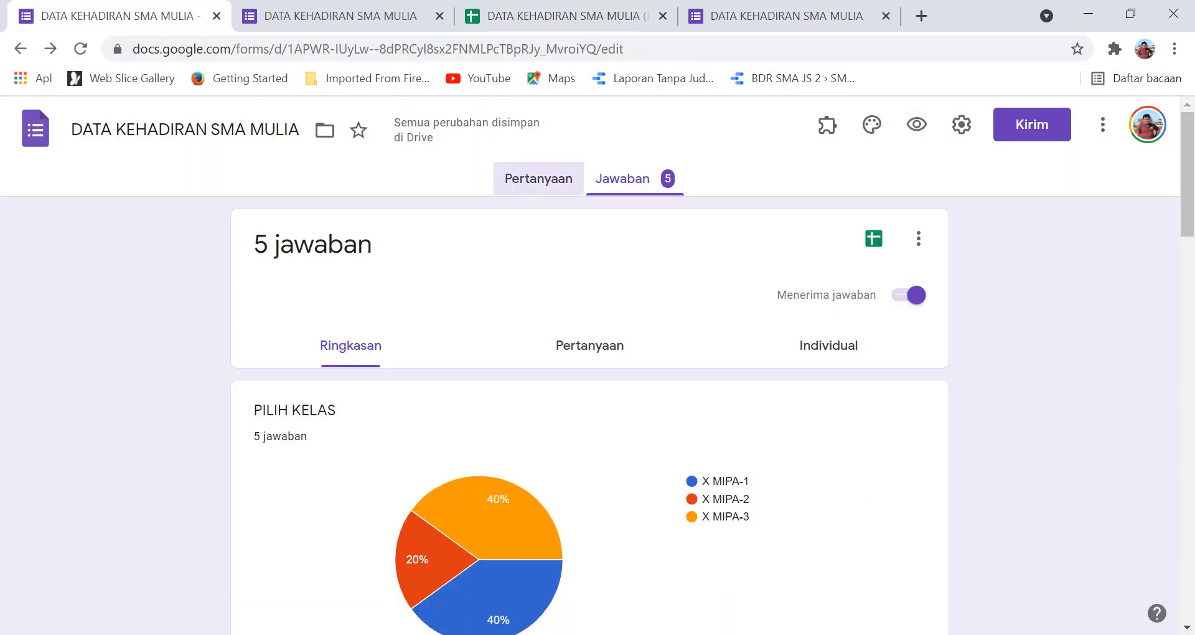
click(961, 124)
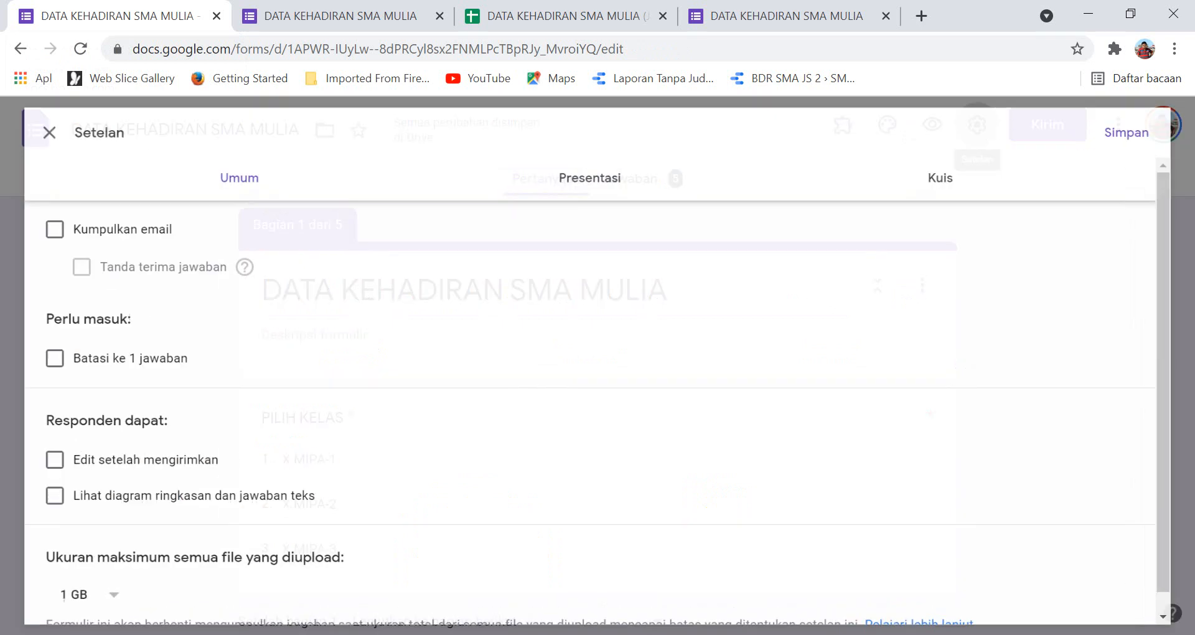
click(589, 171)
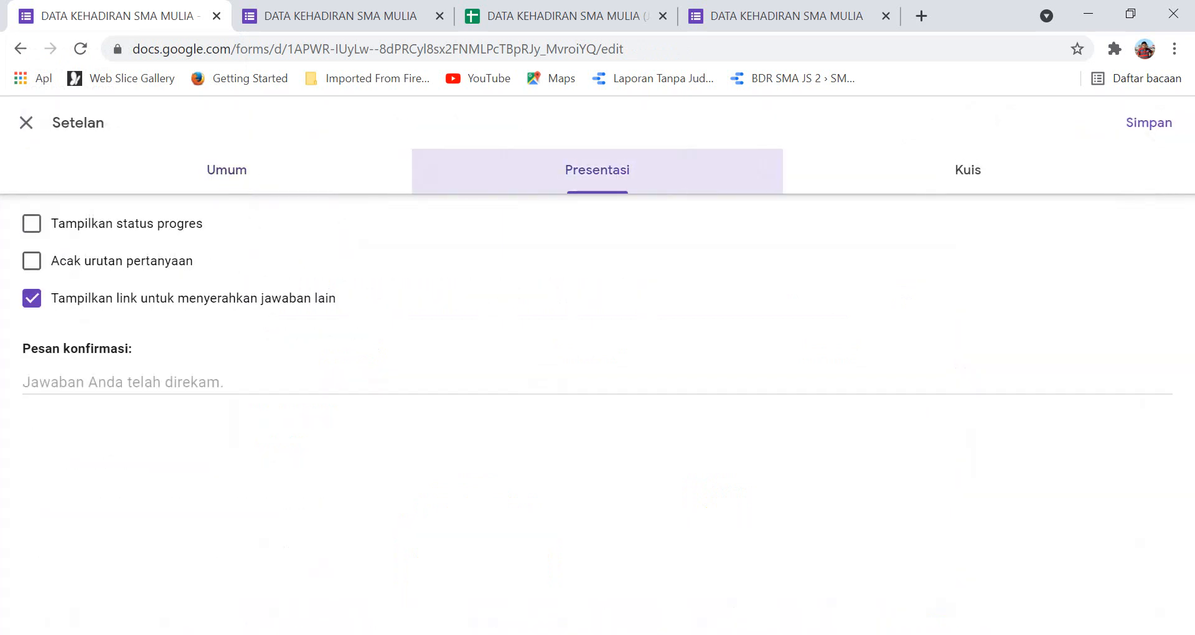
click(125, 383)
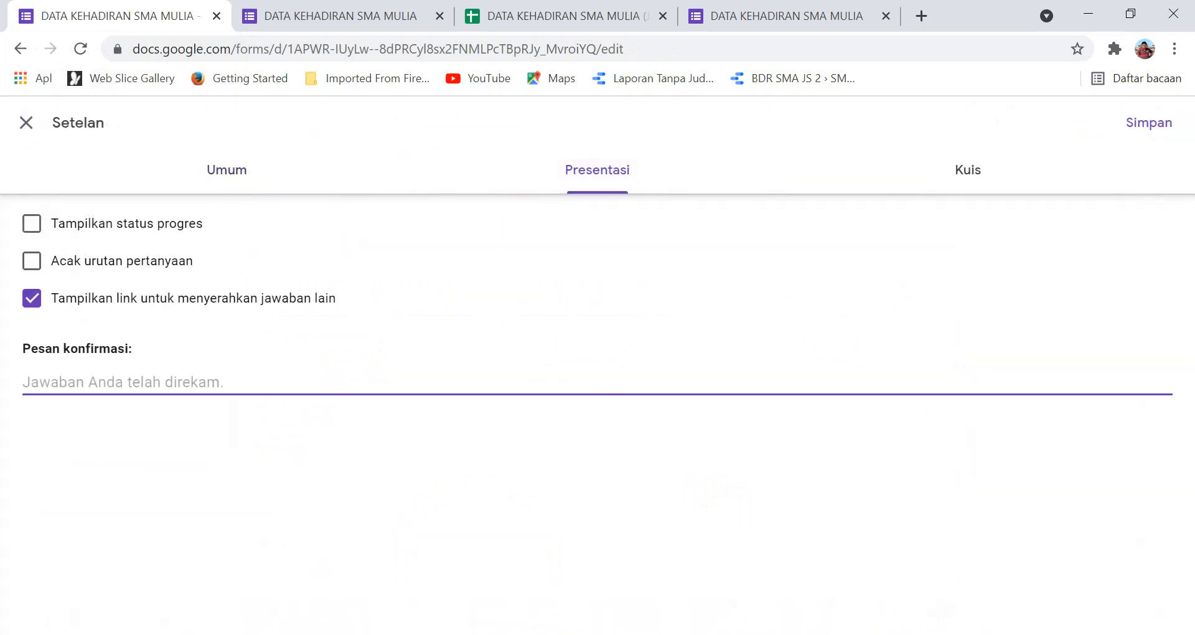
text(untu)
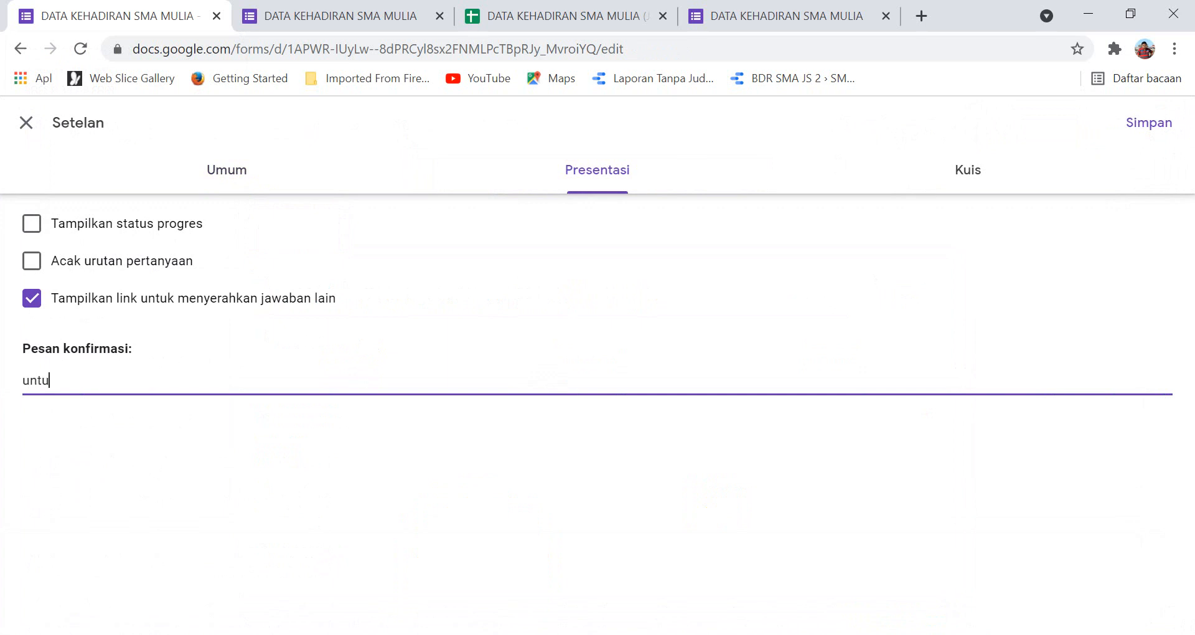
text(k lihat kehadiran)
key(Return)
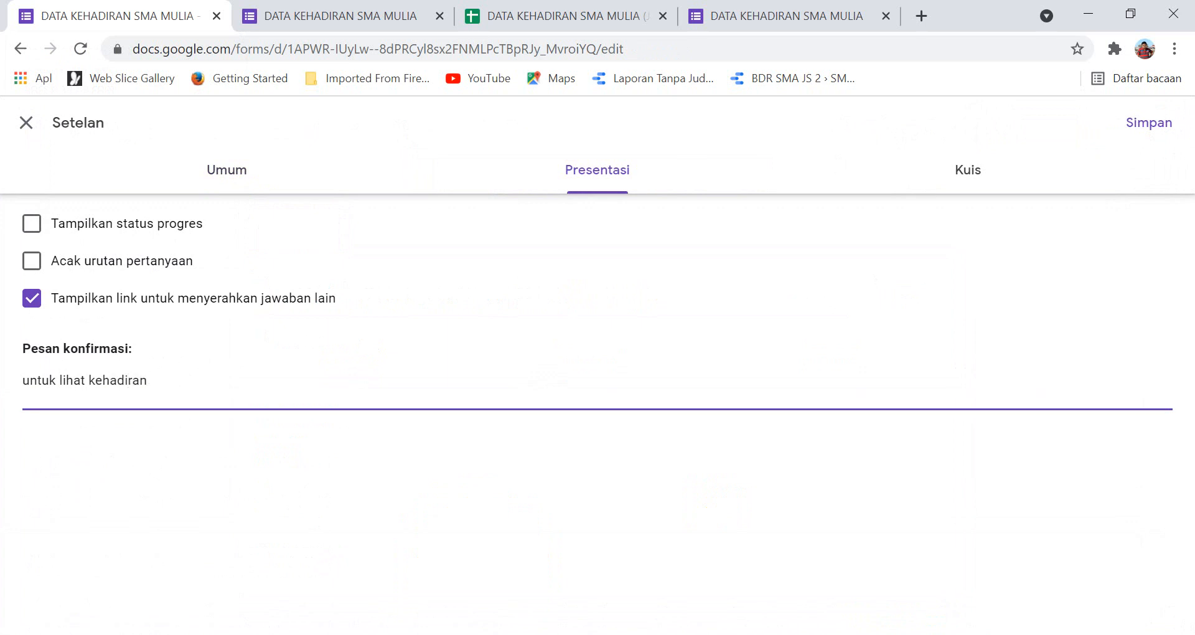
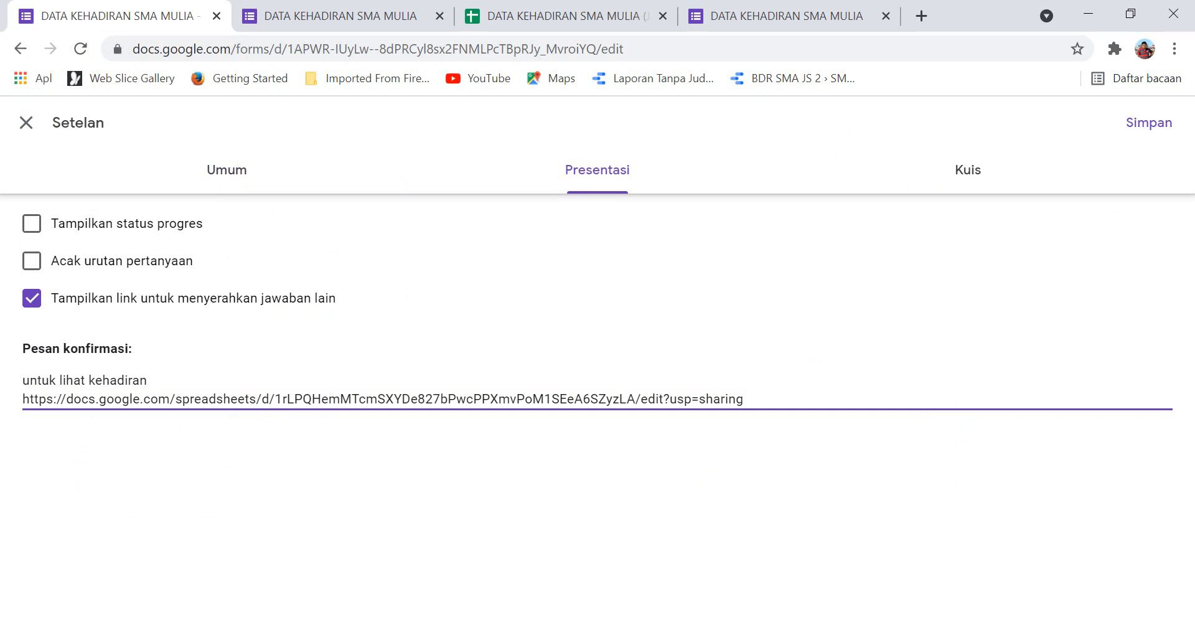
key(Return)
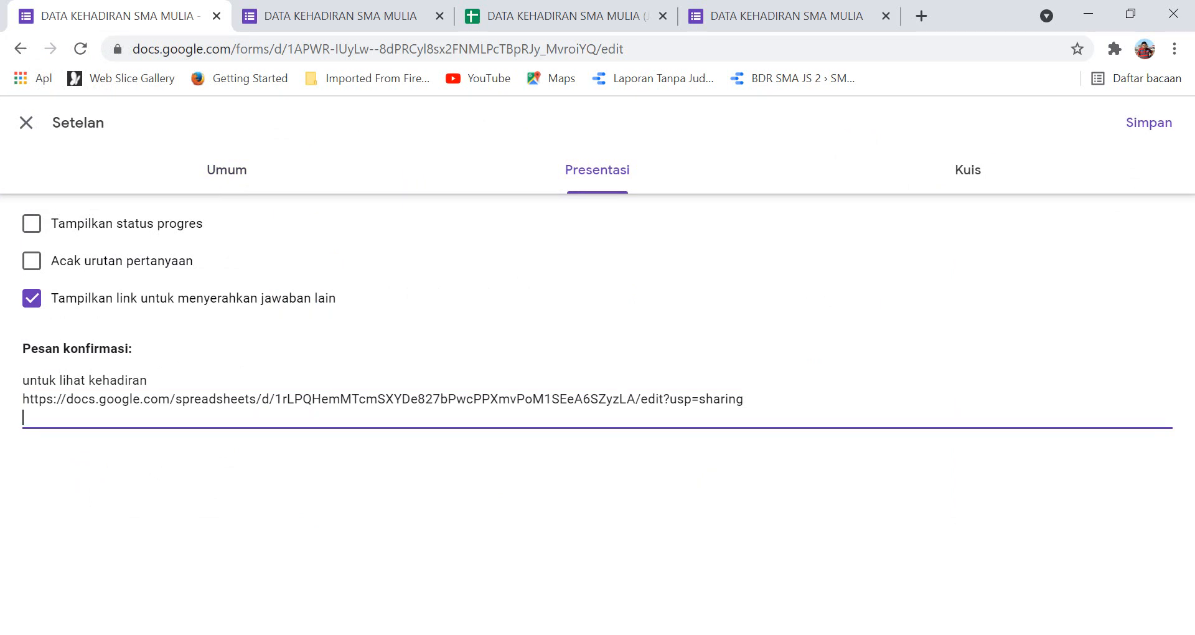
click(1149, 122)
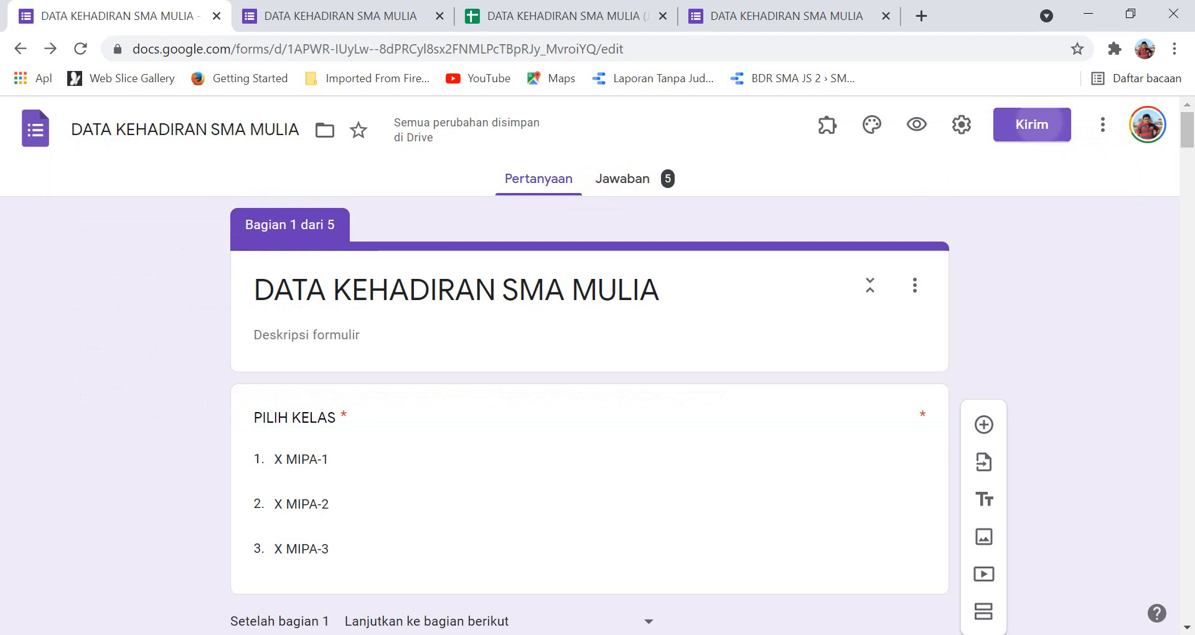
Copy the form's shortened link from the Kirim link option, then go to WhatsApp.
click(1032, 124)
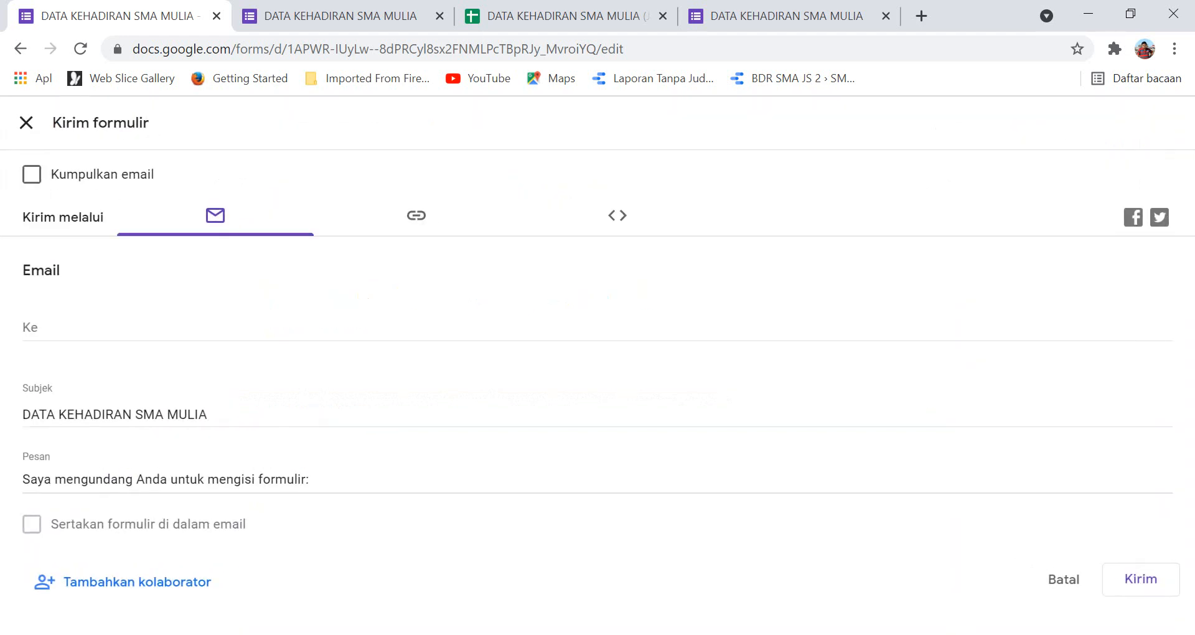
click(417, 216)
click(32, 336)
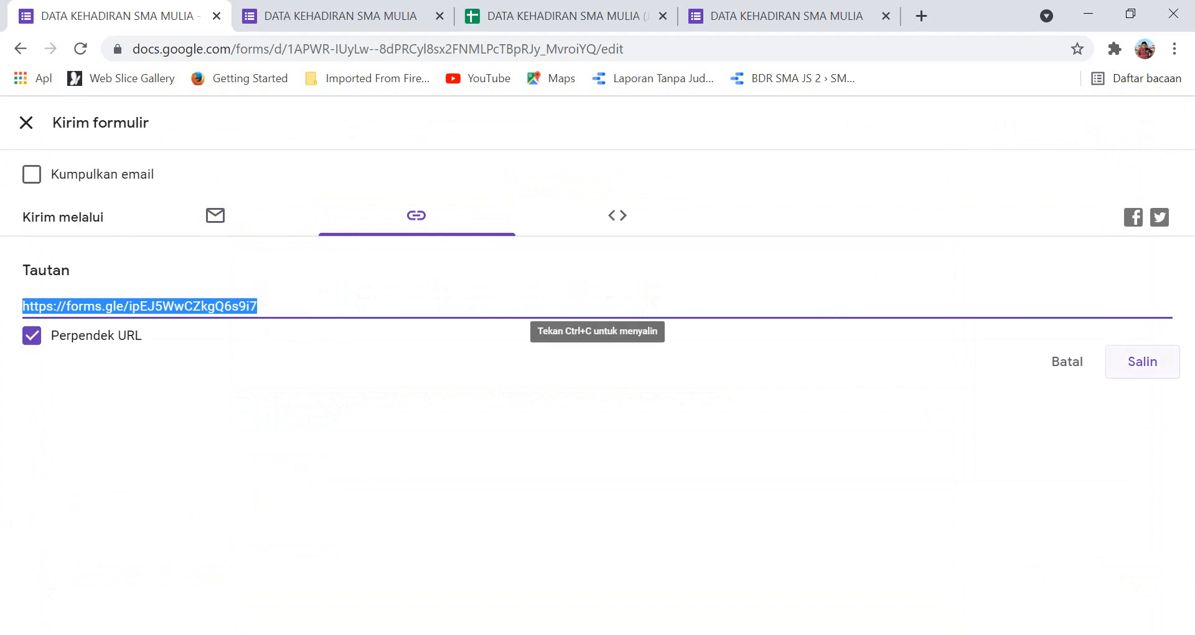
key(ctrl+c)
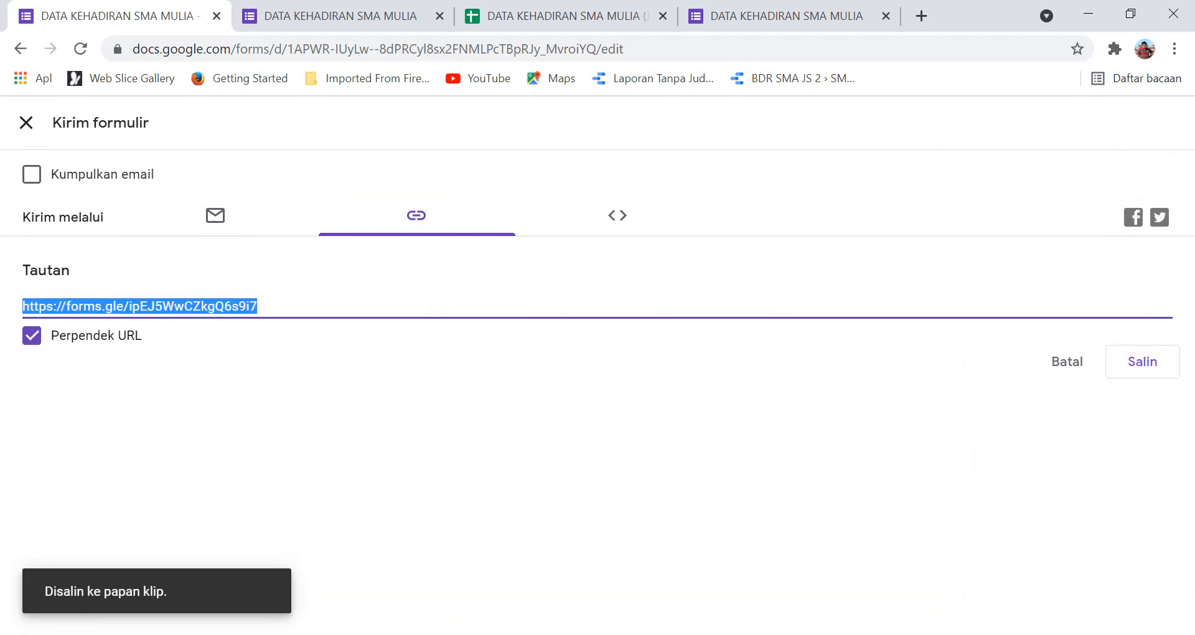
key(alt+Tab)
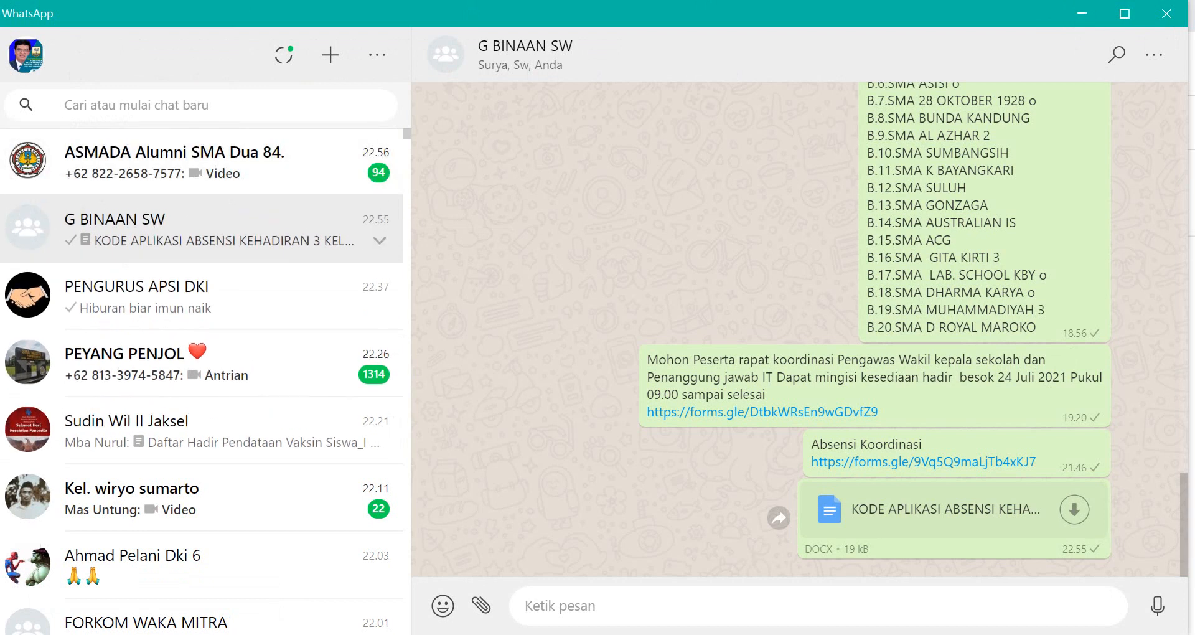
Post 'ISI KEHADIRAN KELAS X SMA MULIA' with the form link to the group, then open that link.
scroll(312, 237, down, 2)
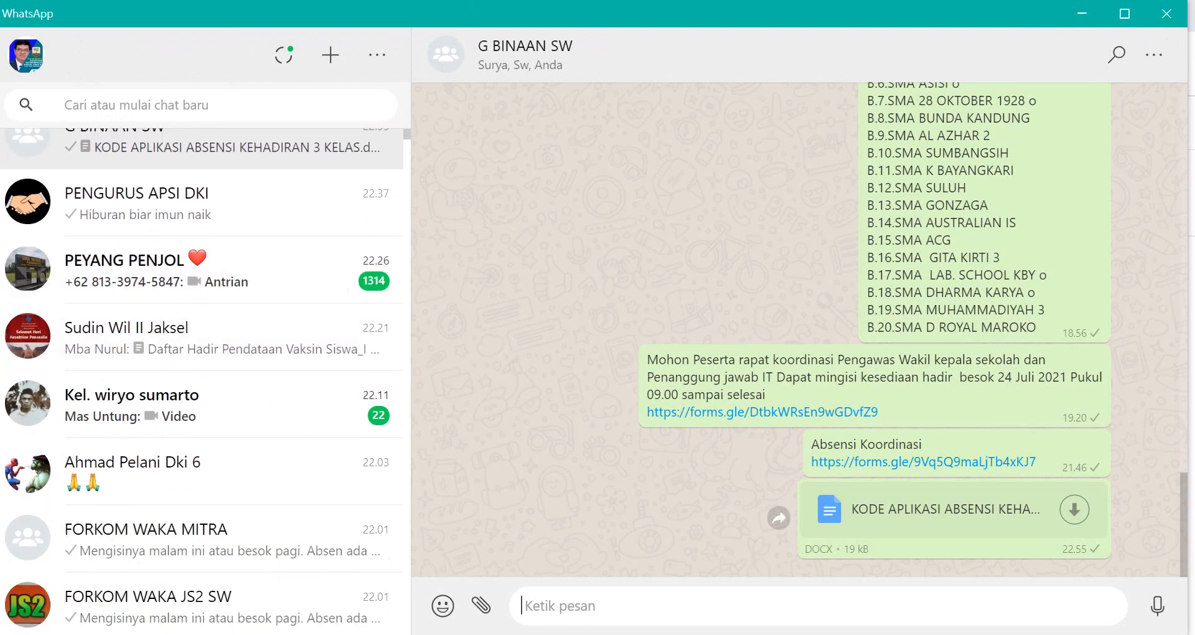
text(ISI)
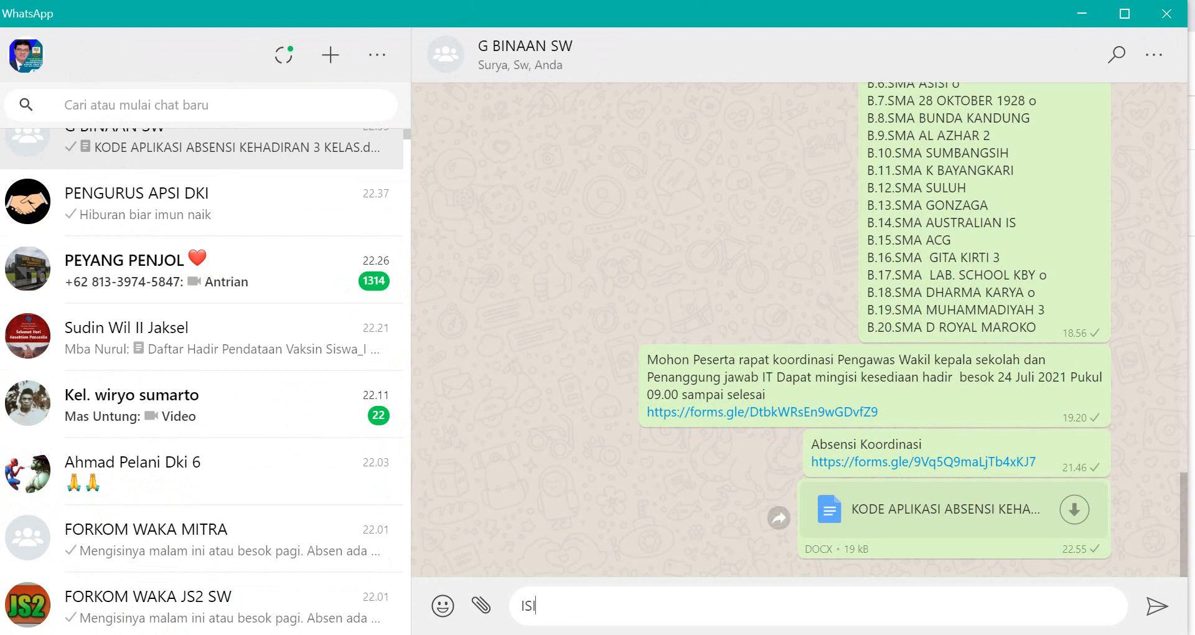
text( KEHADIRAN KELAS X)
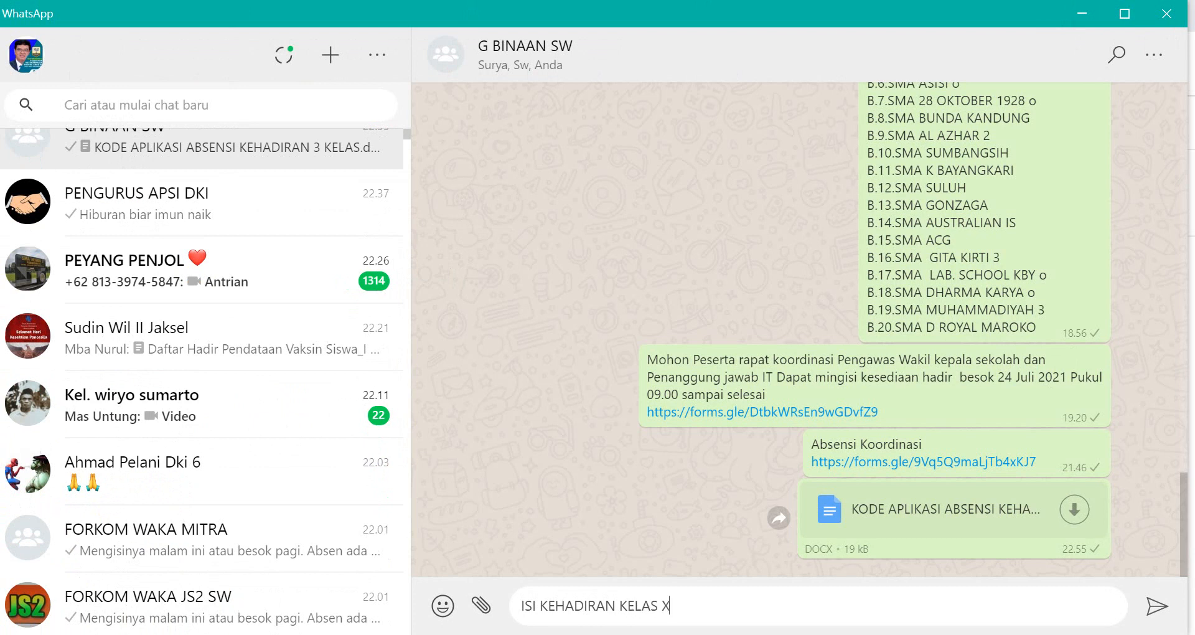
text( SMA MULIA)
key(shift+Return)
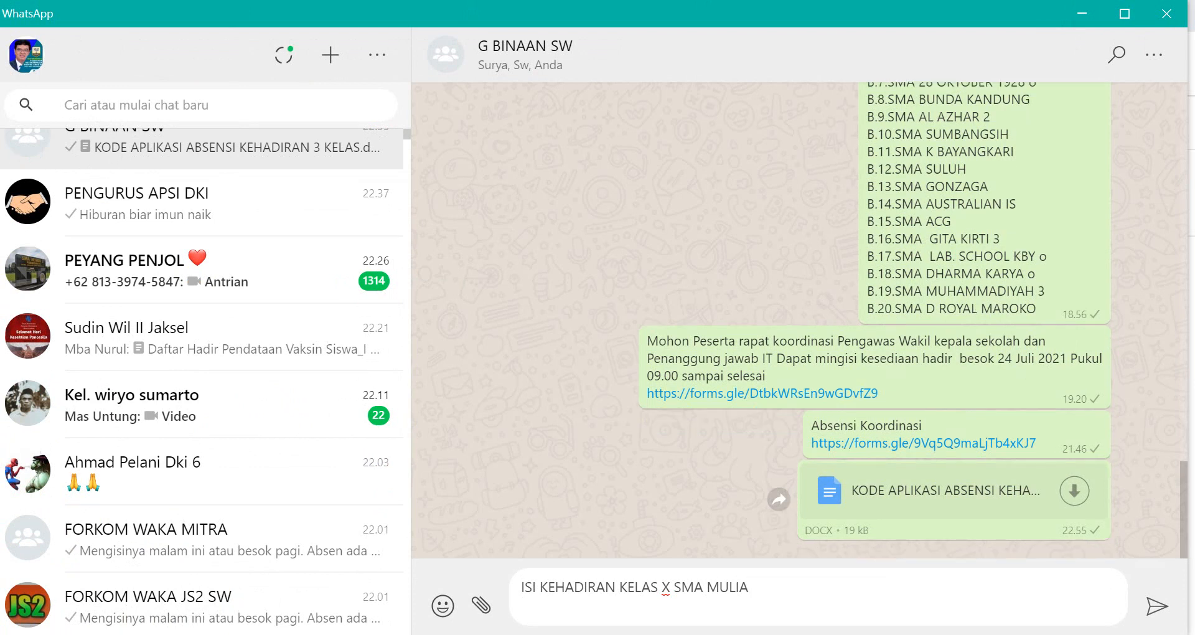
key(ctrl+v)
key(Return)
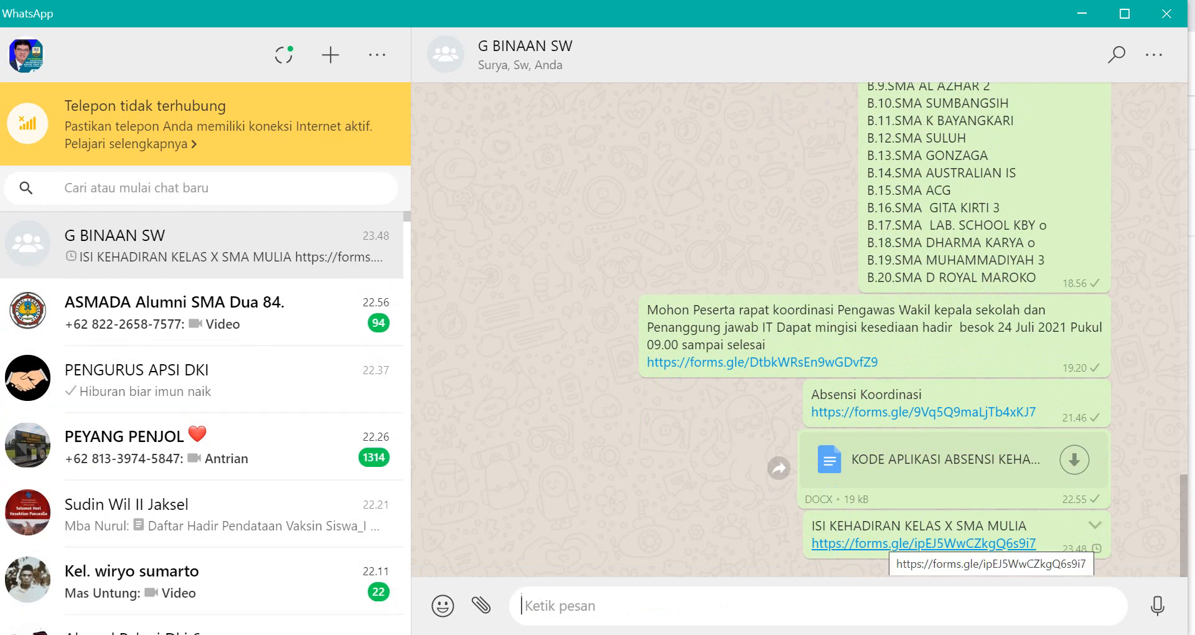
click(924, 542)
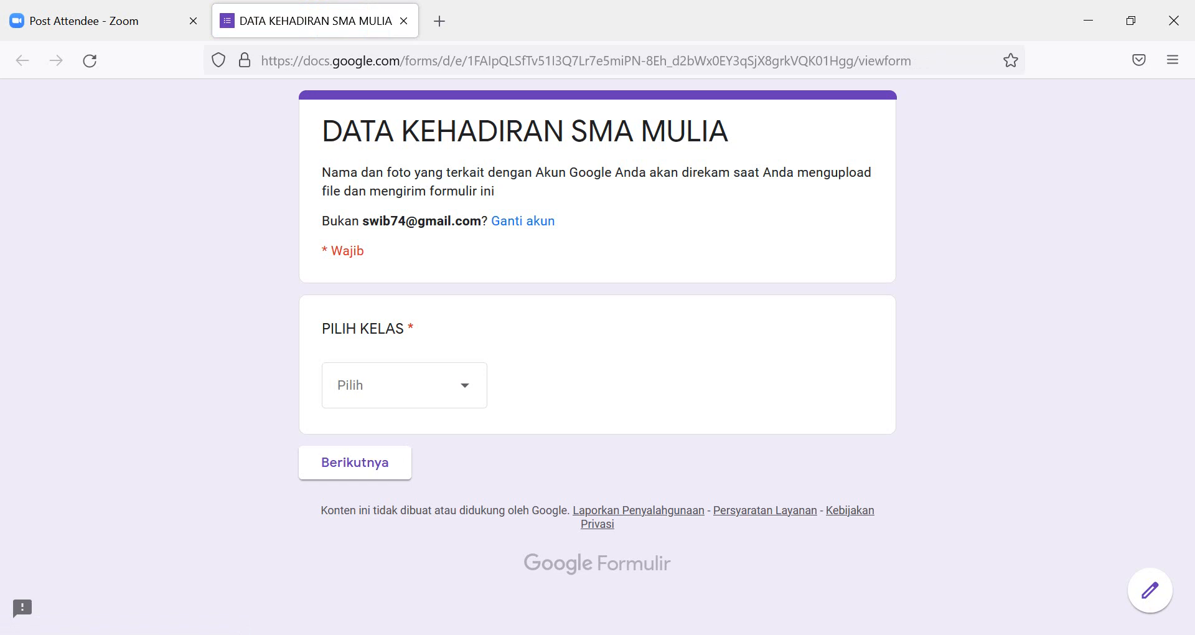
In the attendance form, choose class X MIPA-1 and student number 10.
click(405, 385)
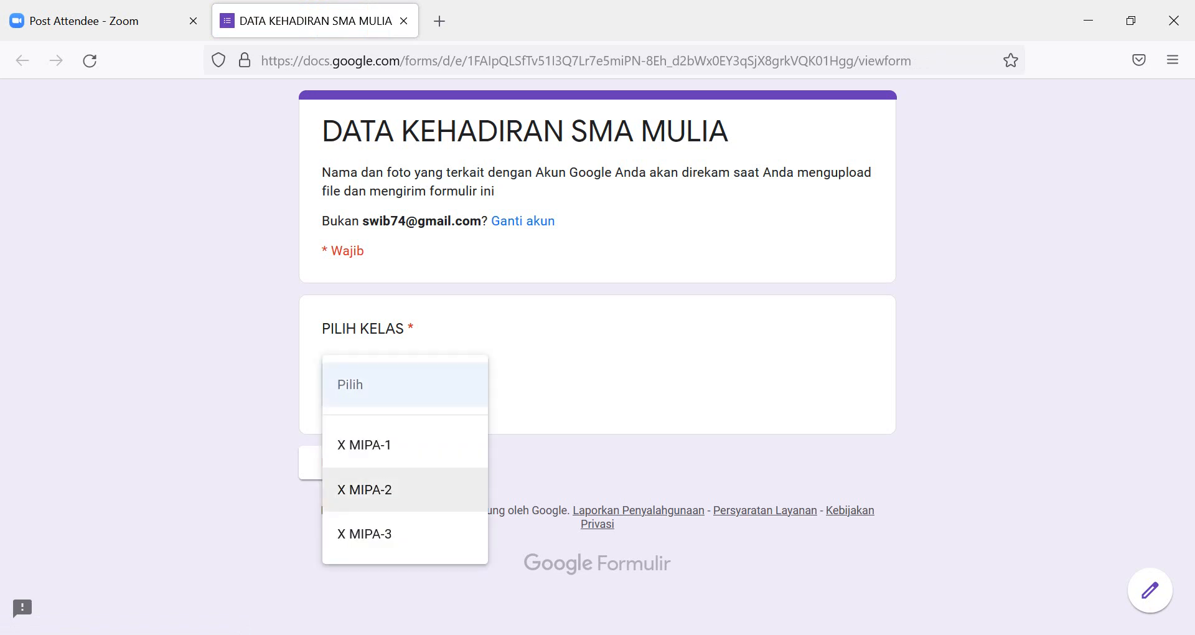
click(373, 444)
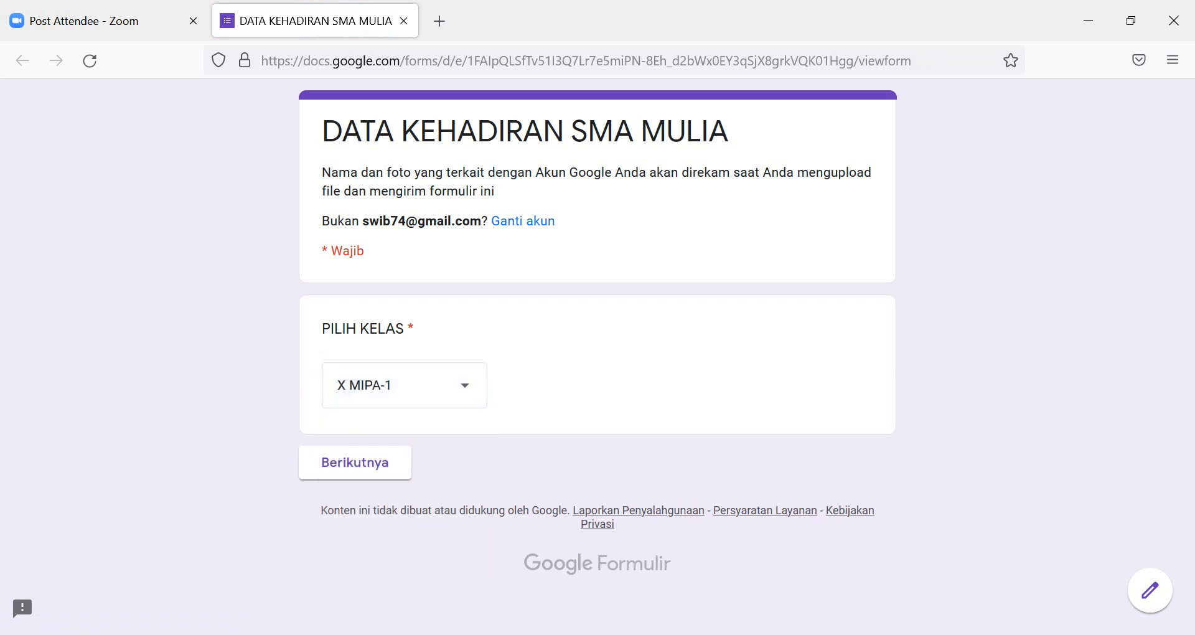
click(373, 463)
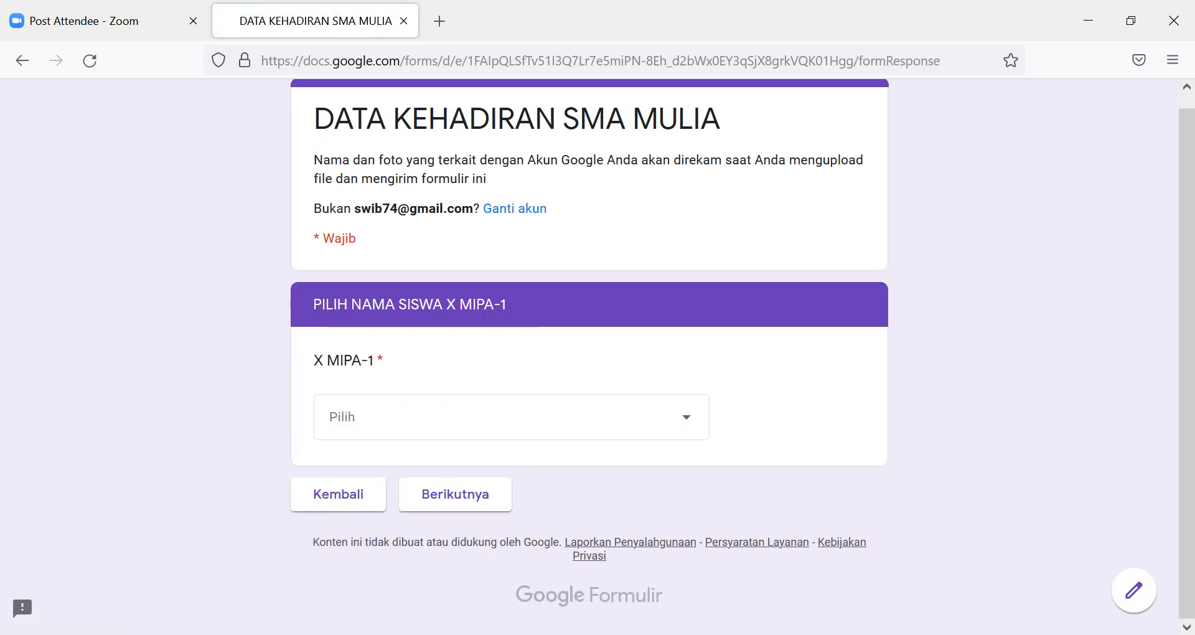
click(404, 427)
scroll(436, 498, down, 3)
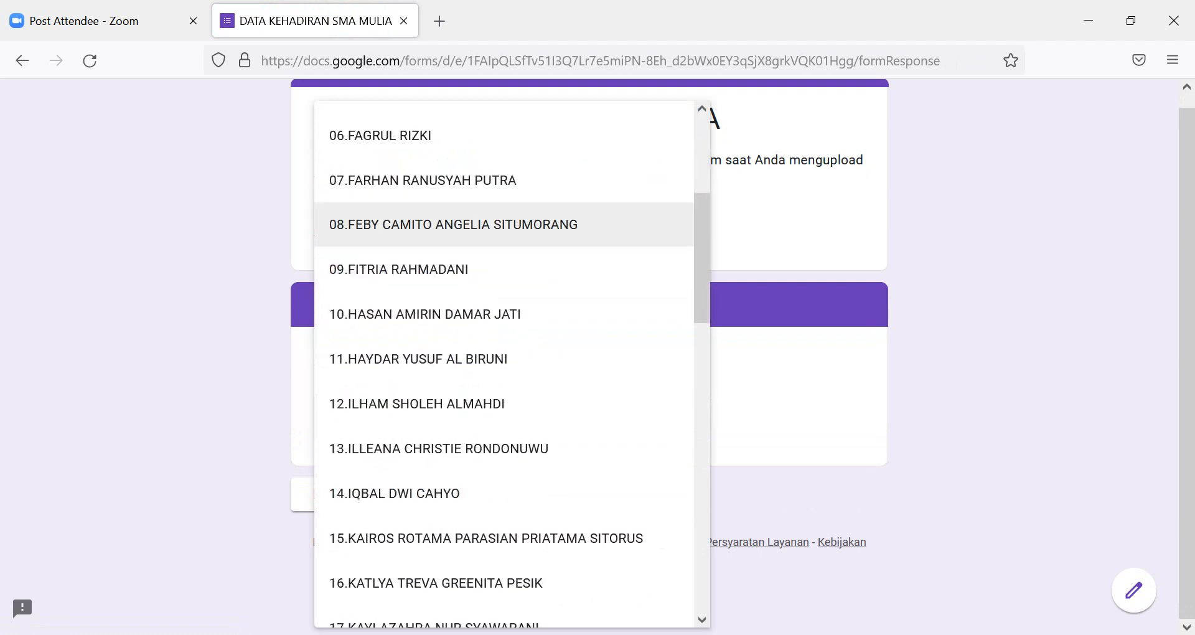
click(435, 314)
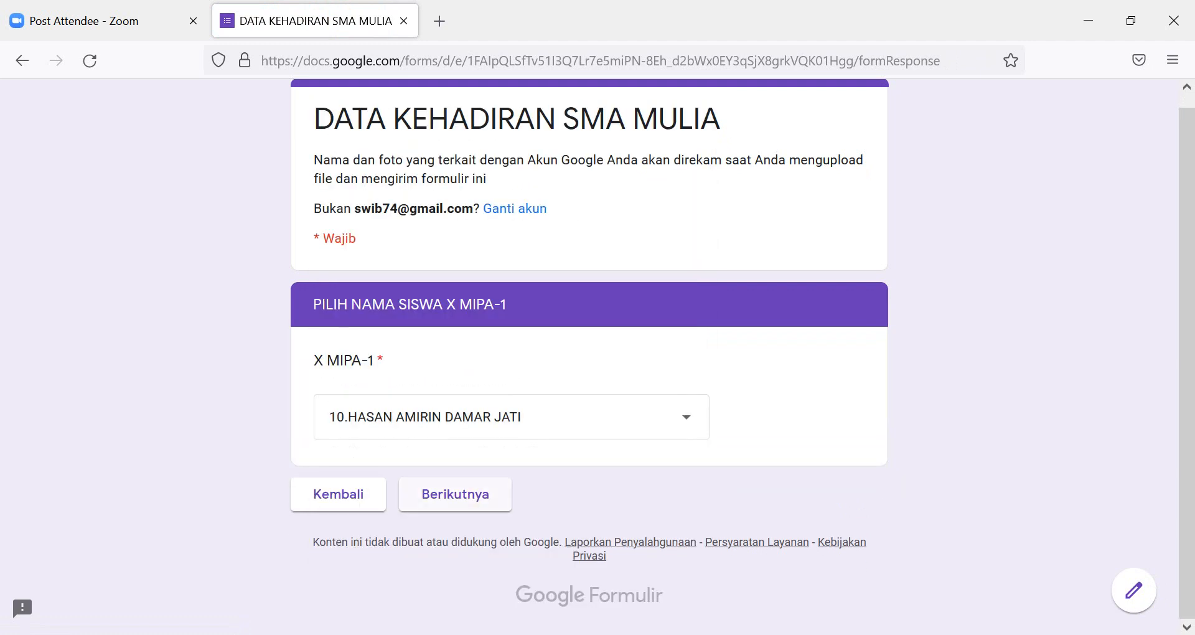
Mark the attendance as I, submit the response, and open the linked spreadsheet.
click(455, 494)
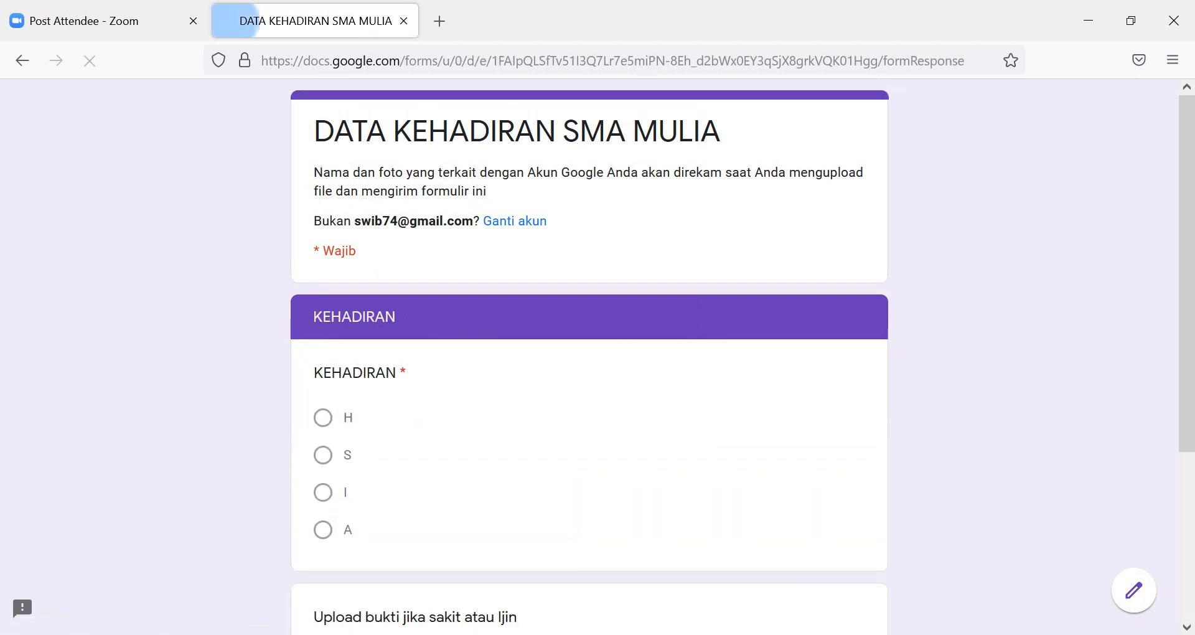
click(323, 492)
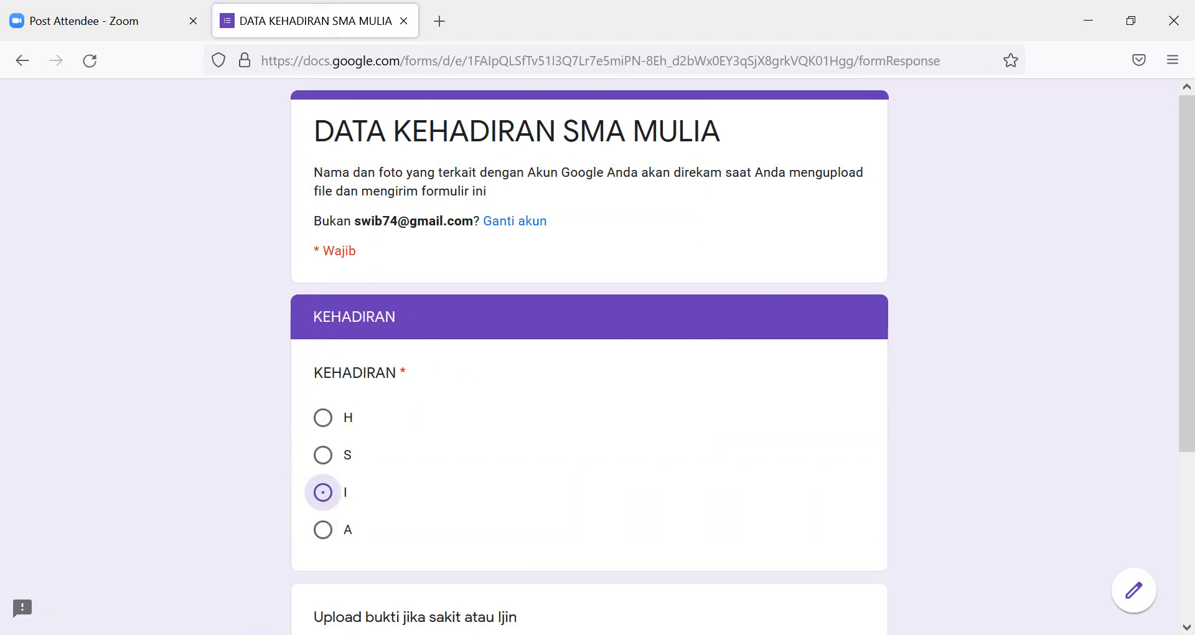
scroll(323, 491, down, 3)
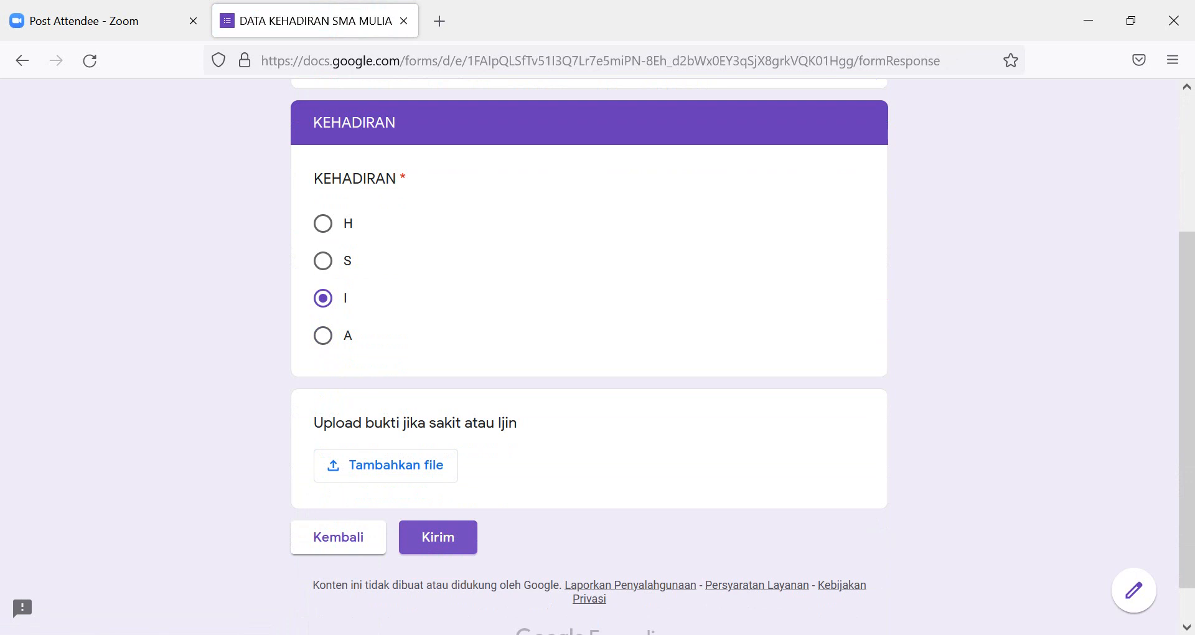
click(438, 537)
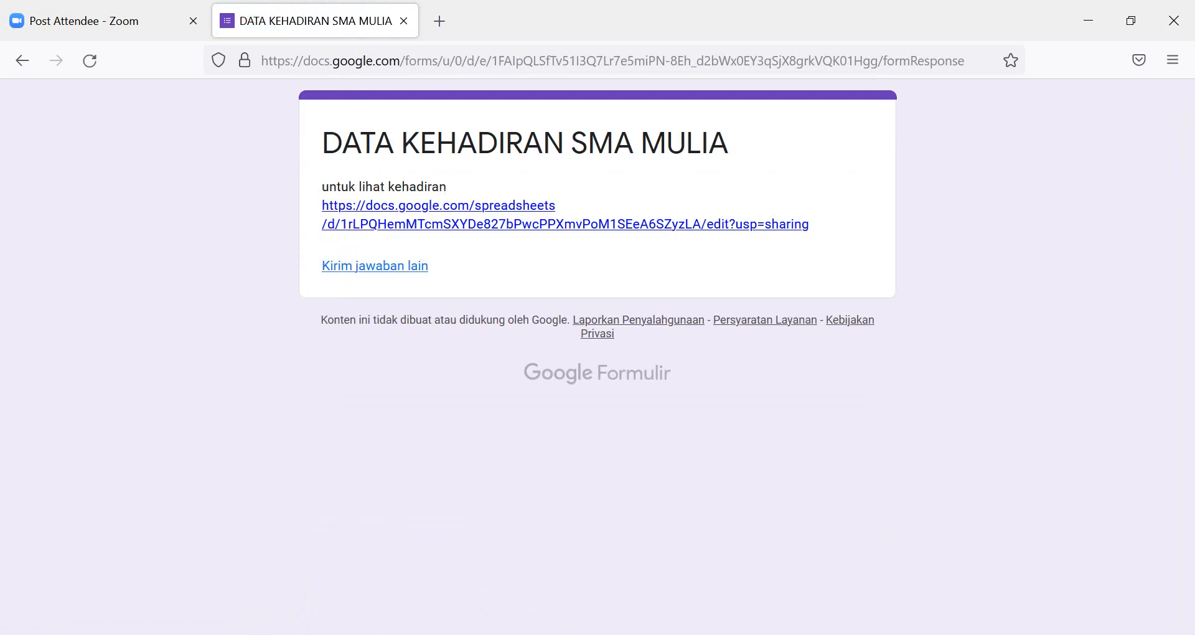
click(535, 224)
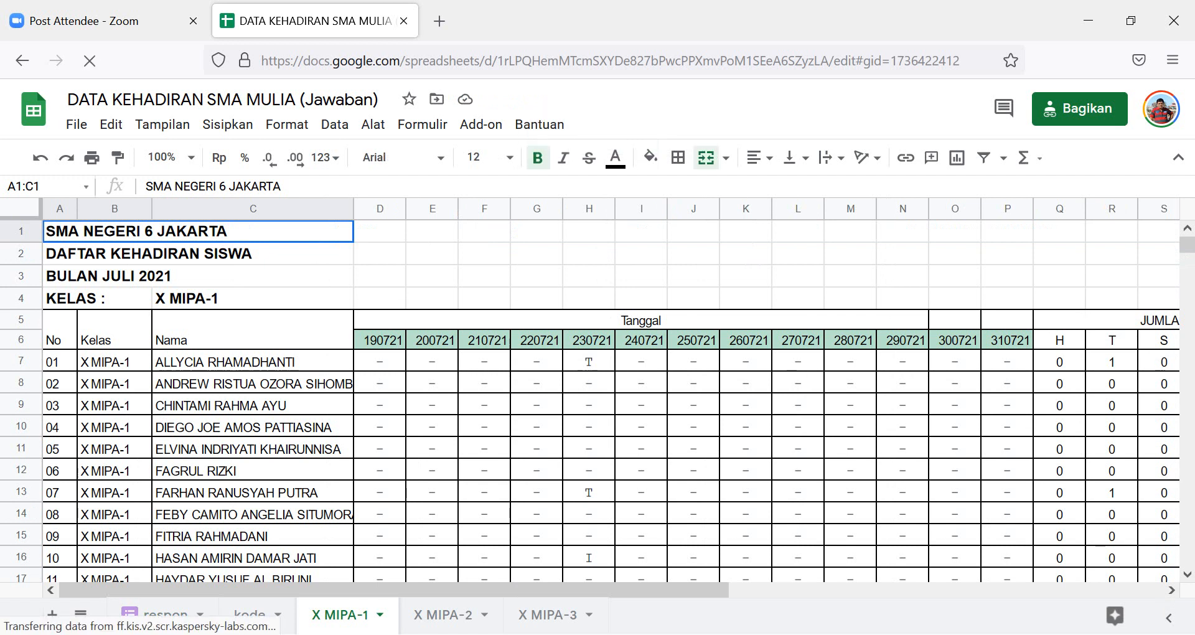
Check student 10 shows I under 230721 on X MIPA-1, then reopen the form link in WhatsApp.
scroll(597, 401, down, 8)
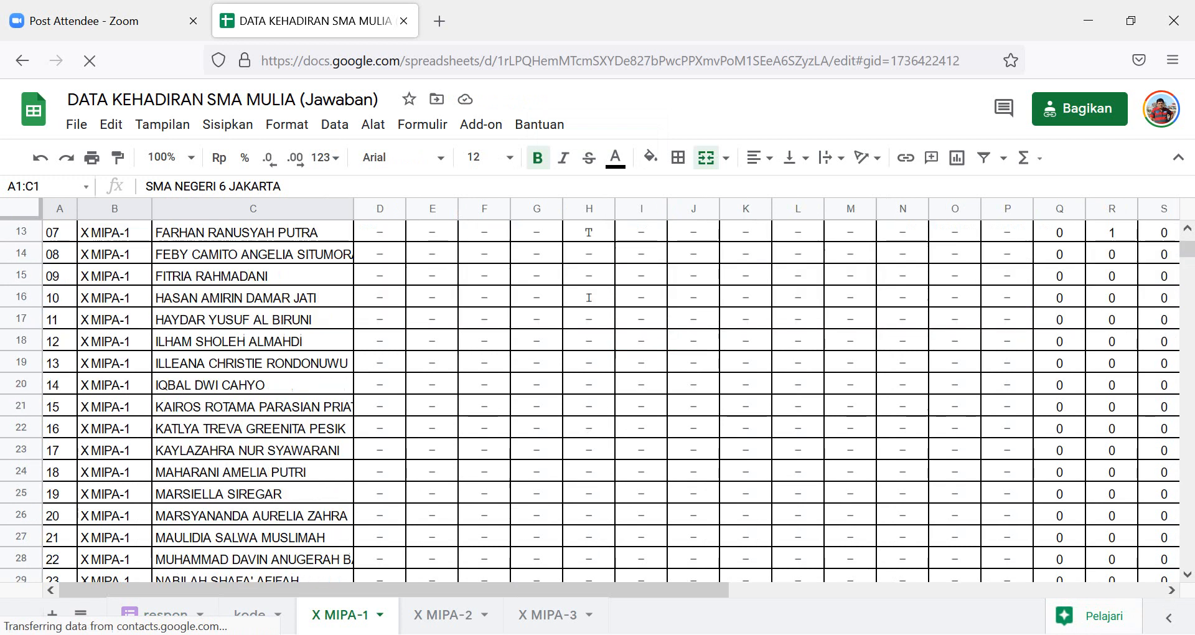
scroll(597, 401, up, 8)
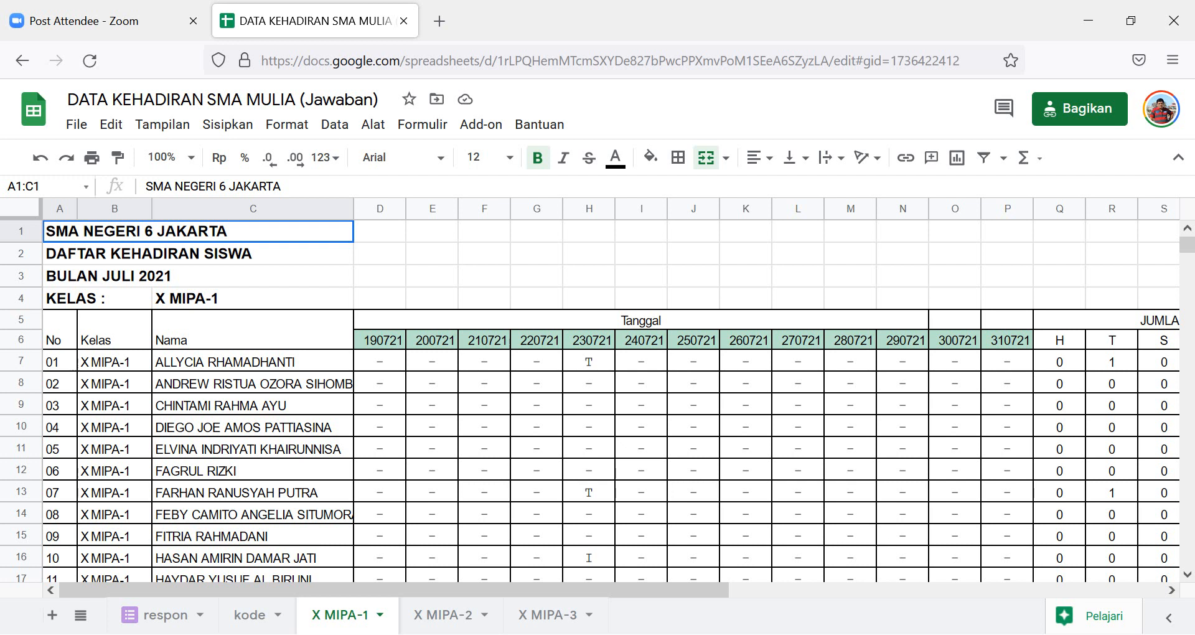
mouse_move(532, 634)
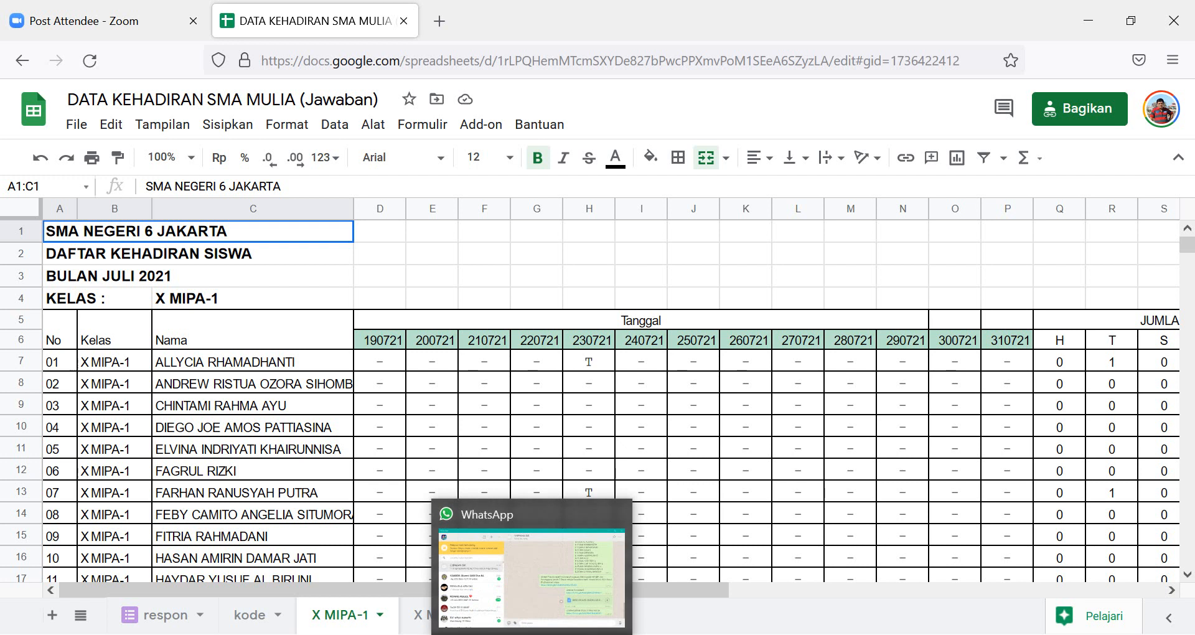
click(533, 576)
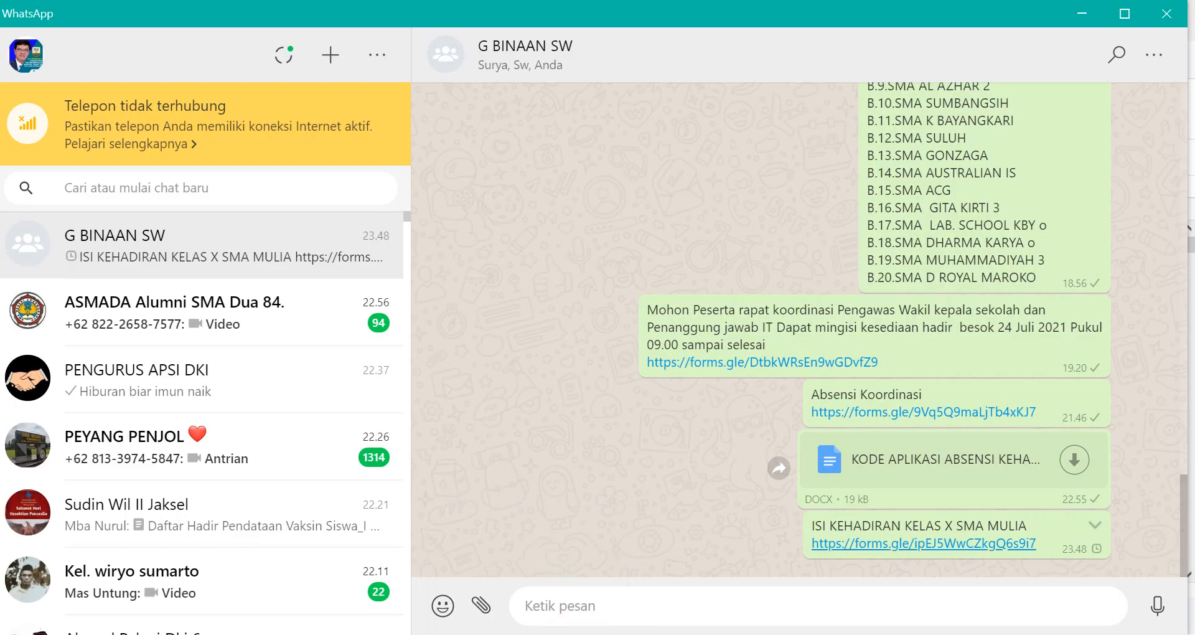
click(924, 543)
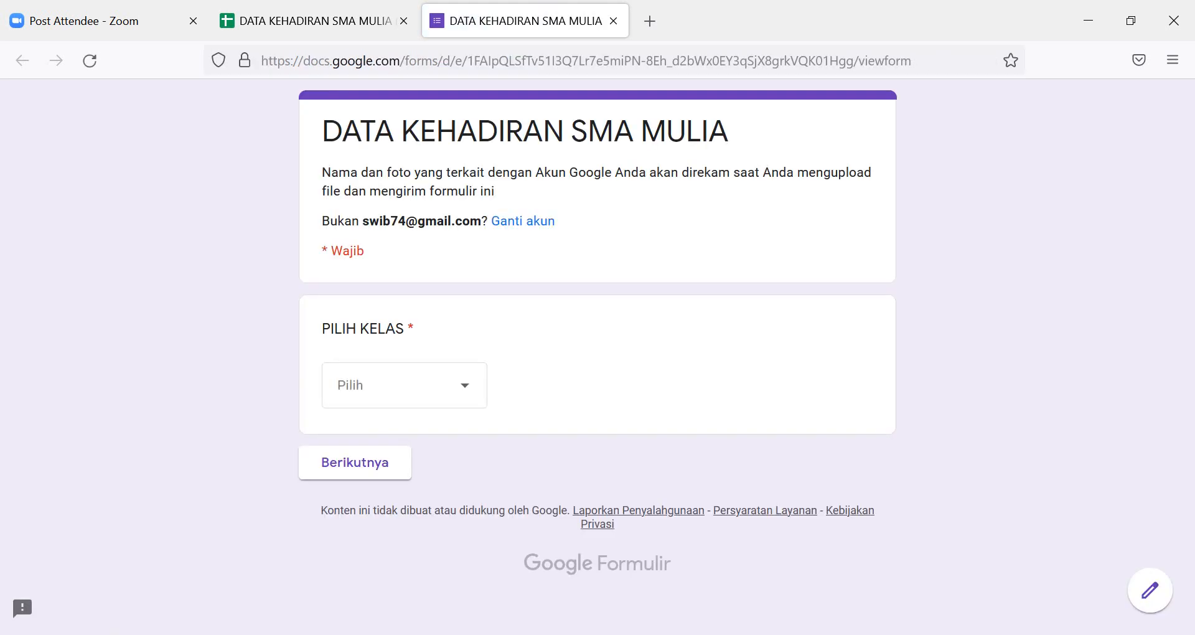
In the attendance form, choose class X MIPA-1 and student number 07.
click(465, 385)
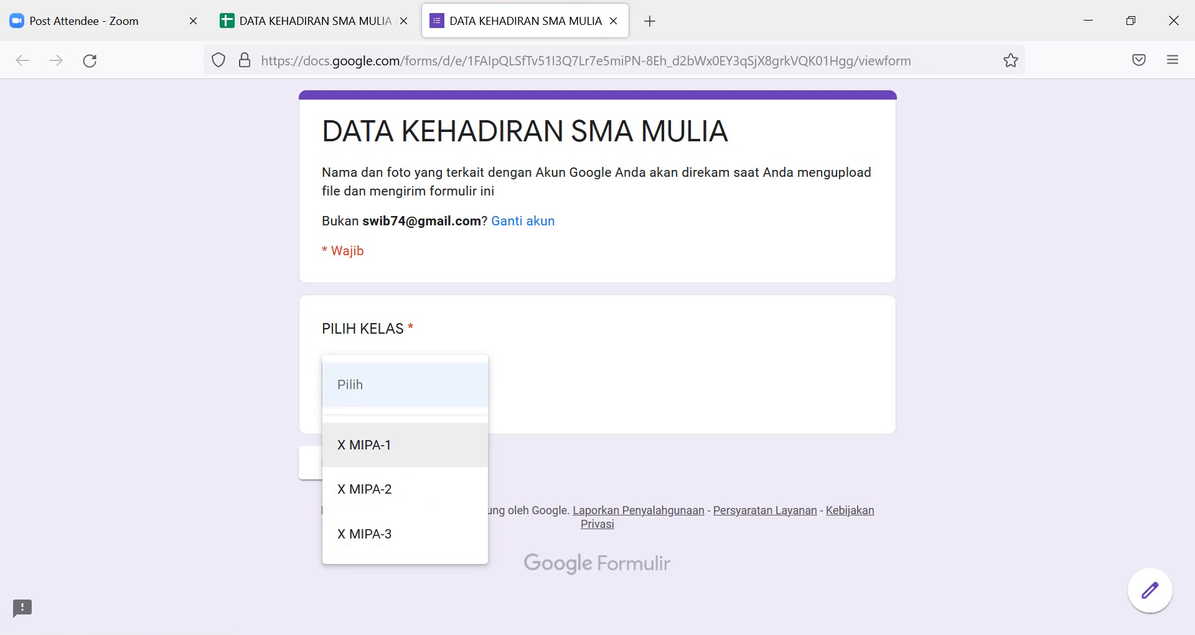
click(364, 444)
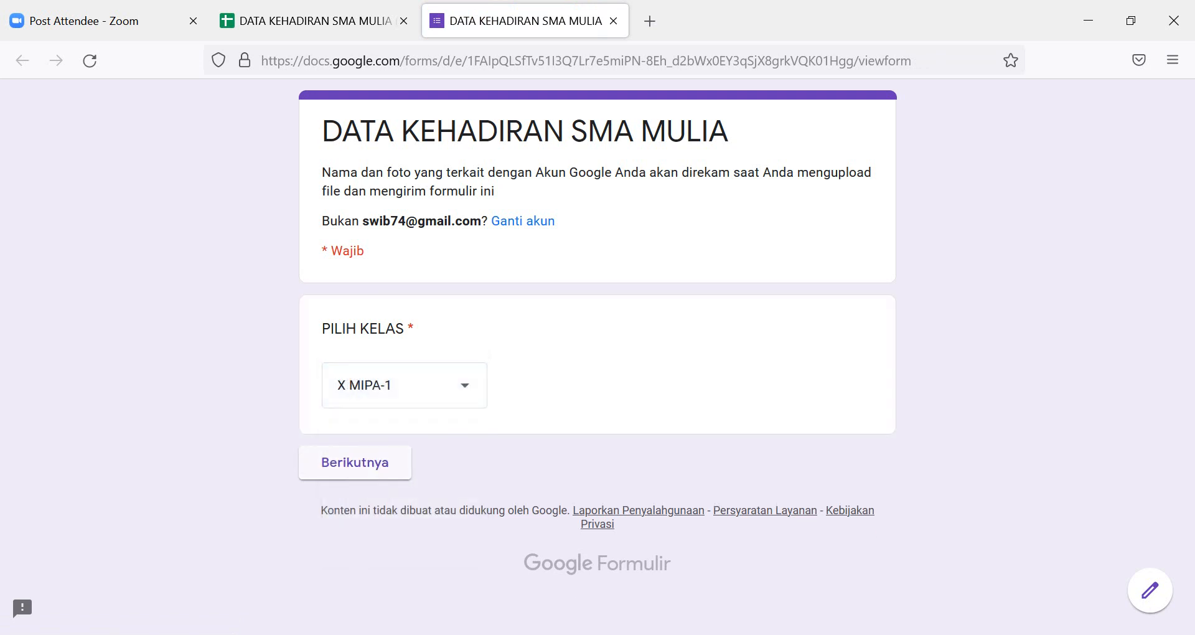
click(354, 463)
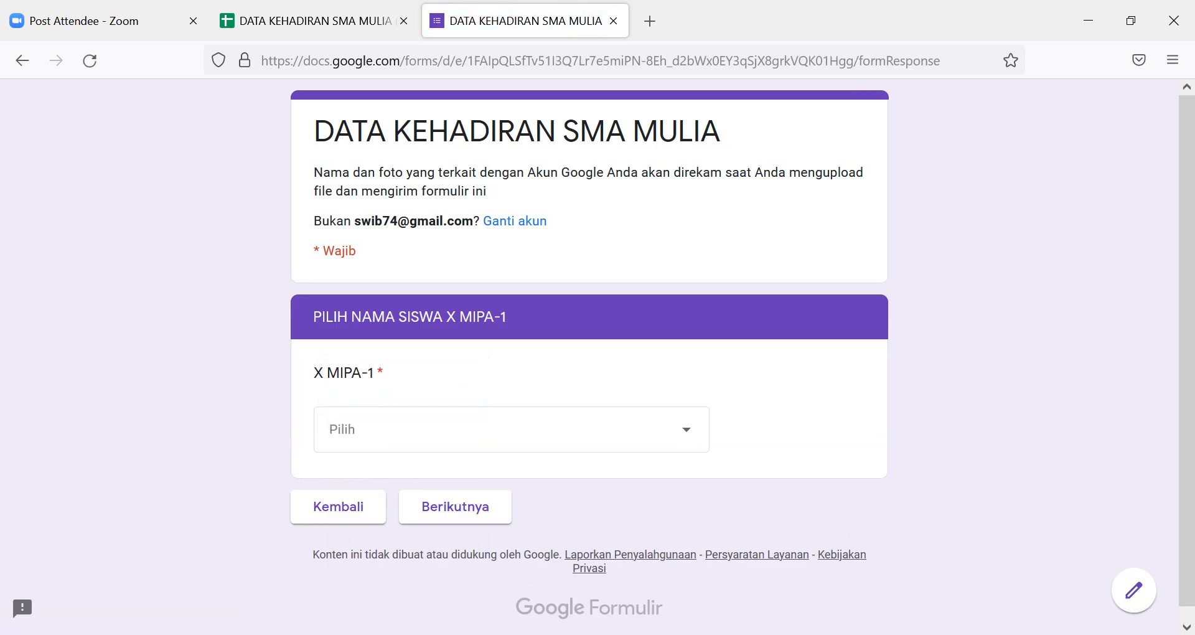
click(511, 429)
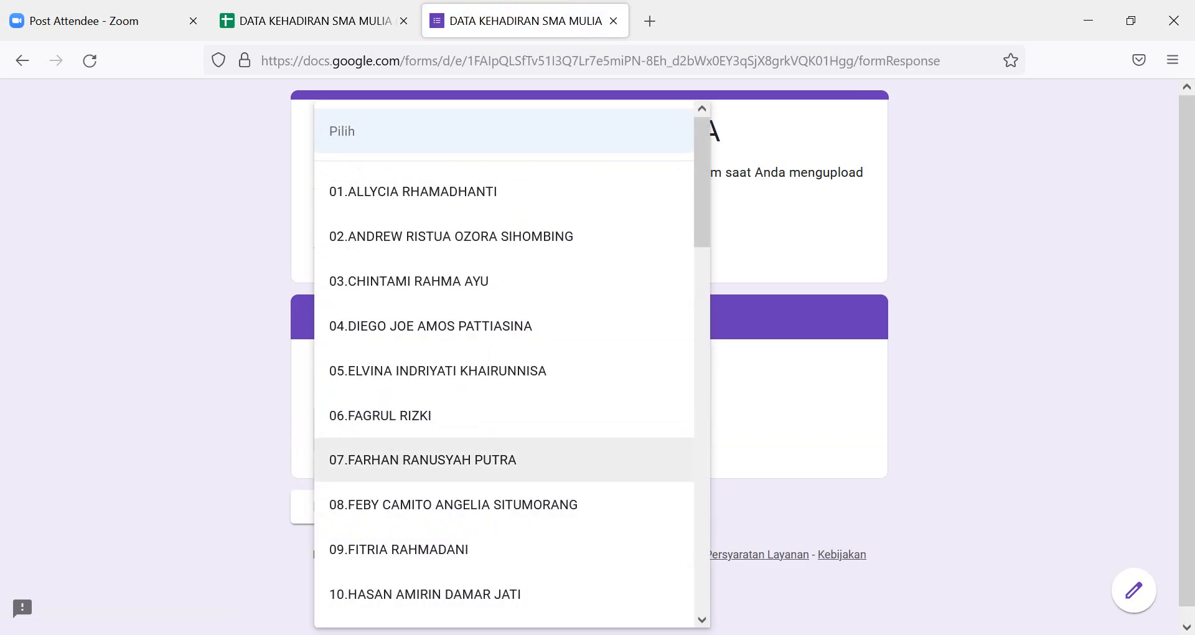
click(423, 459)
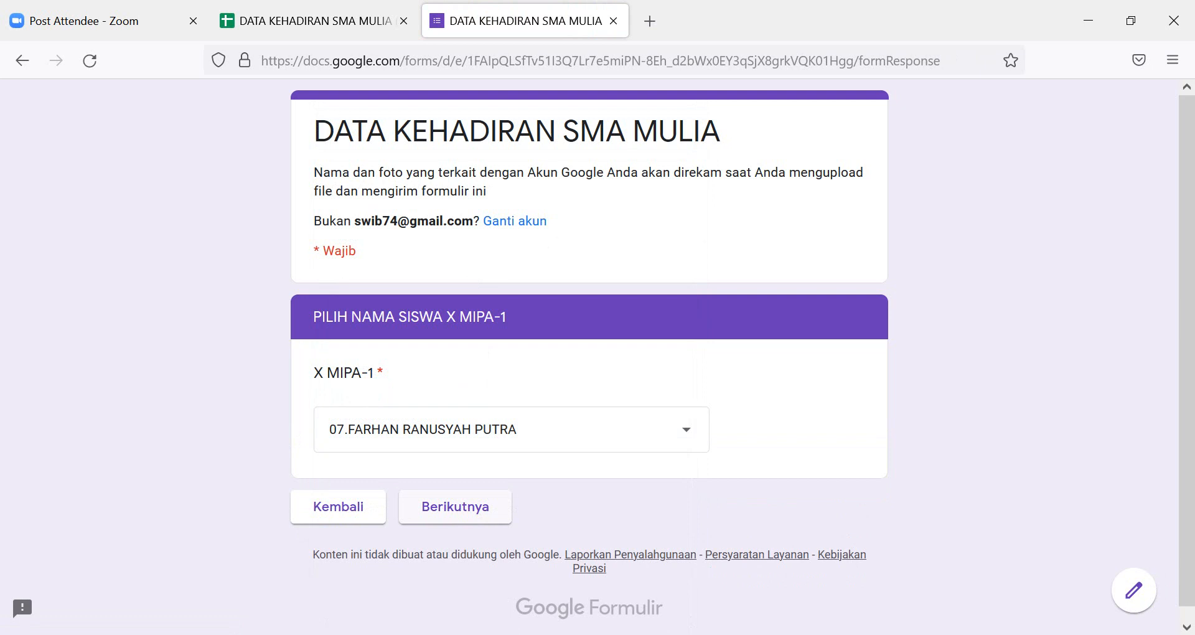
Mark the attendance as A, submit the response, and open the linked spreadsheet.
click(454, 506)
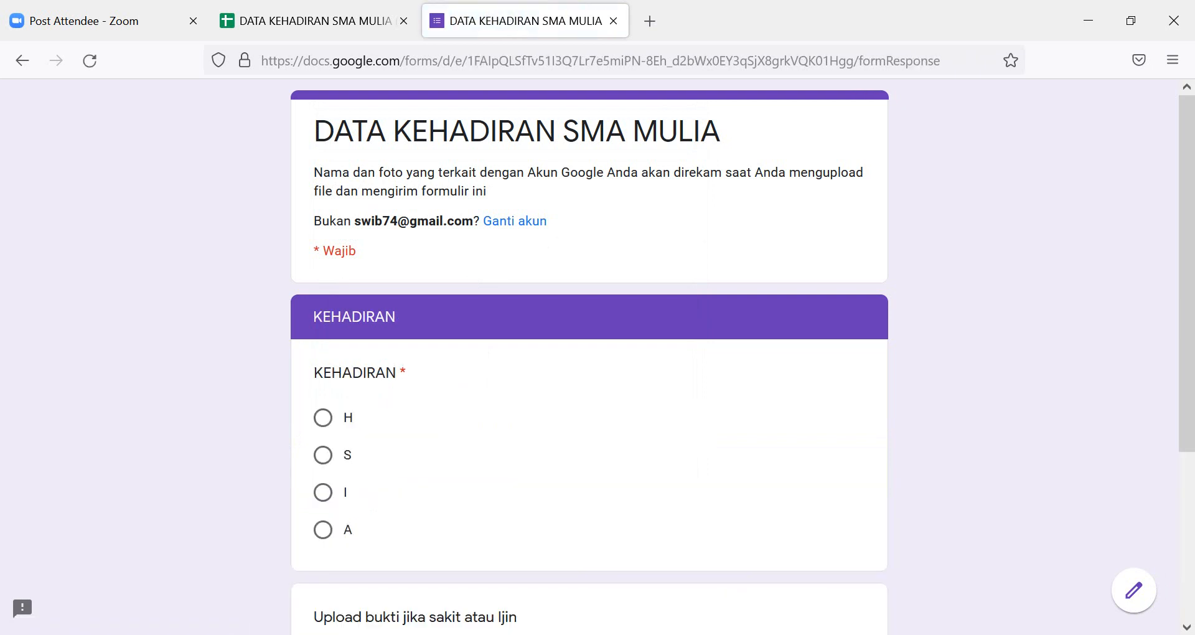
click(323, 529)
scroll(323, 530, down, 3)
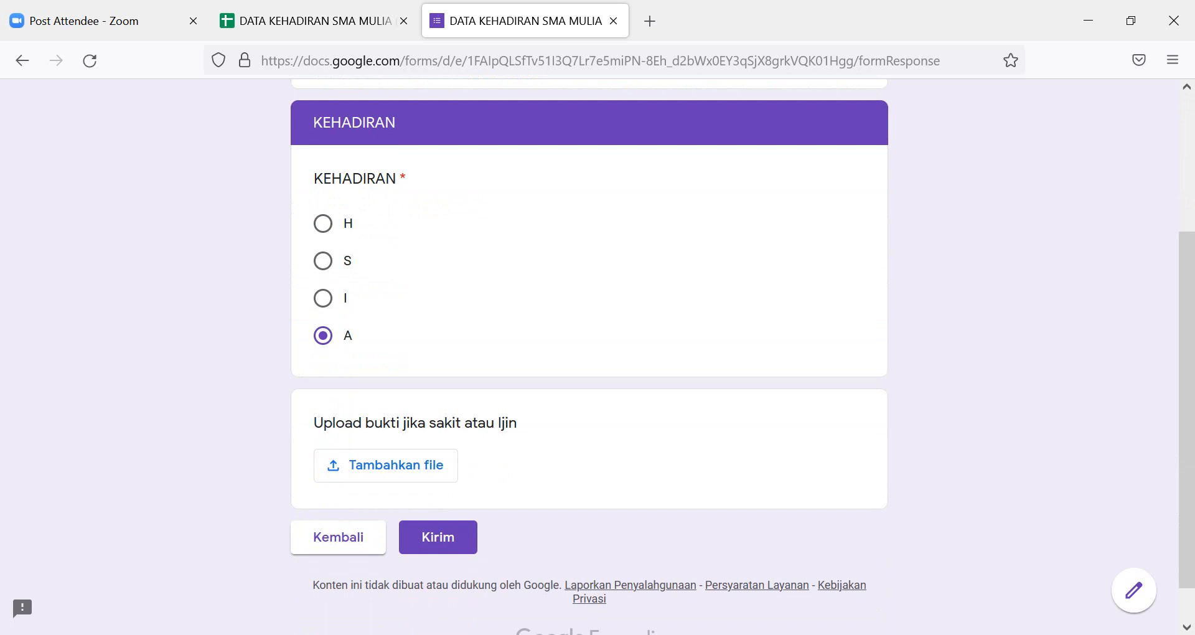
click(438, 537)
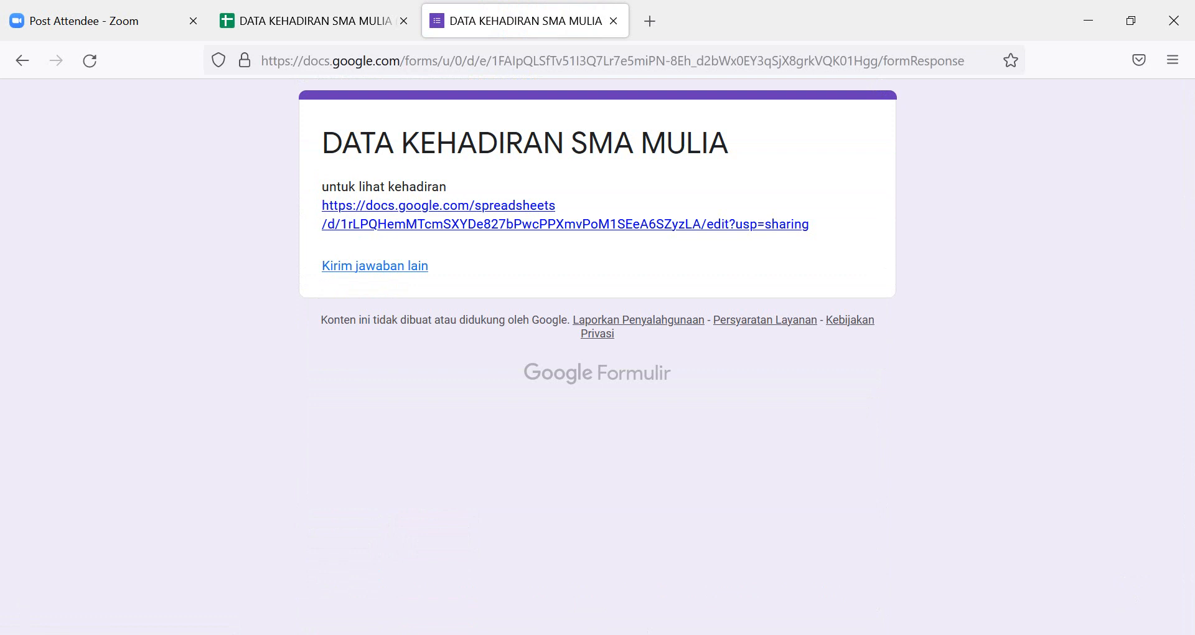
click(473, 224)
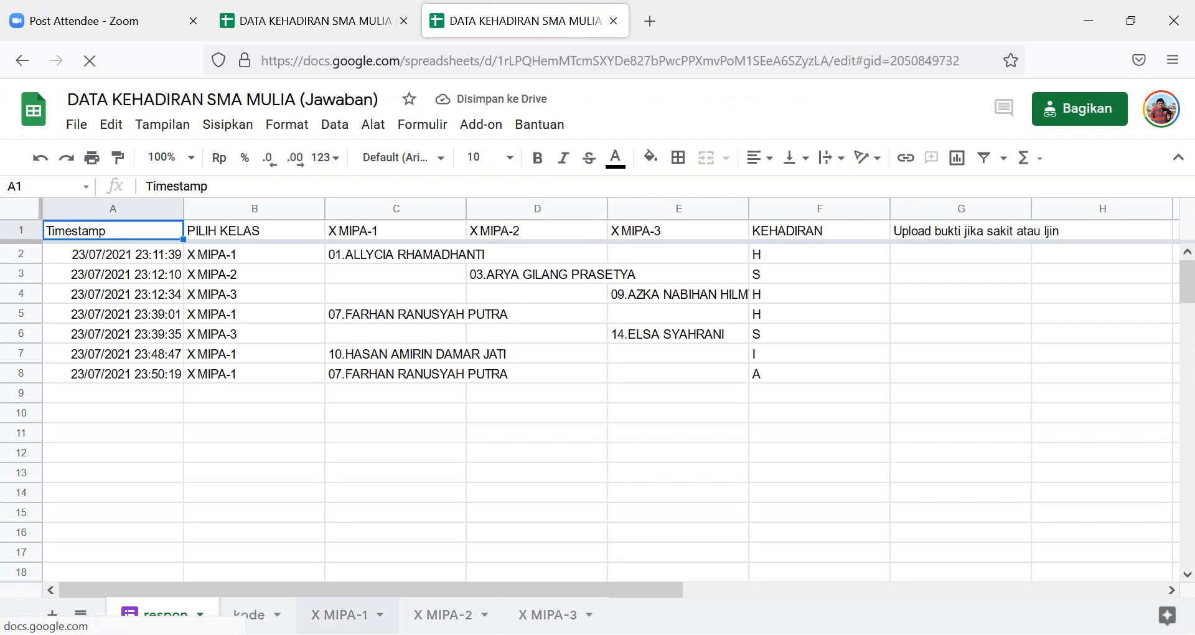
click(340, 615)
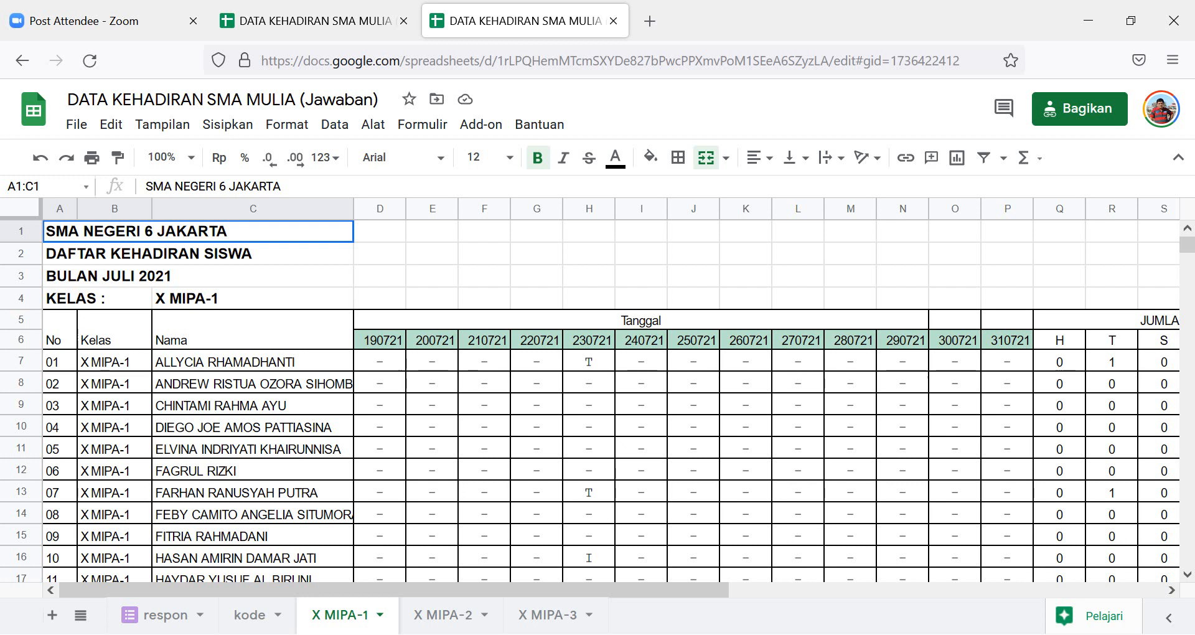
click(159, 615)
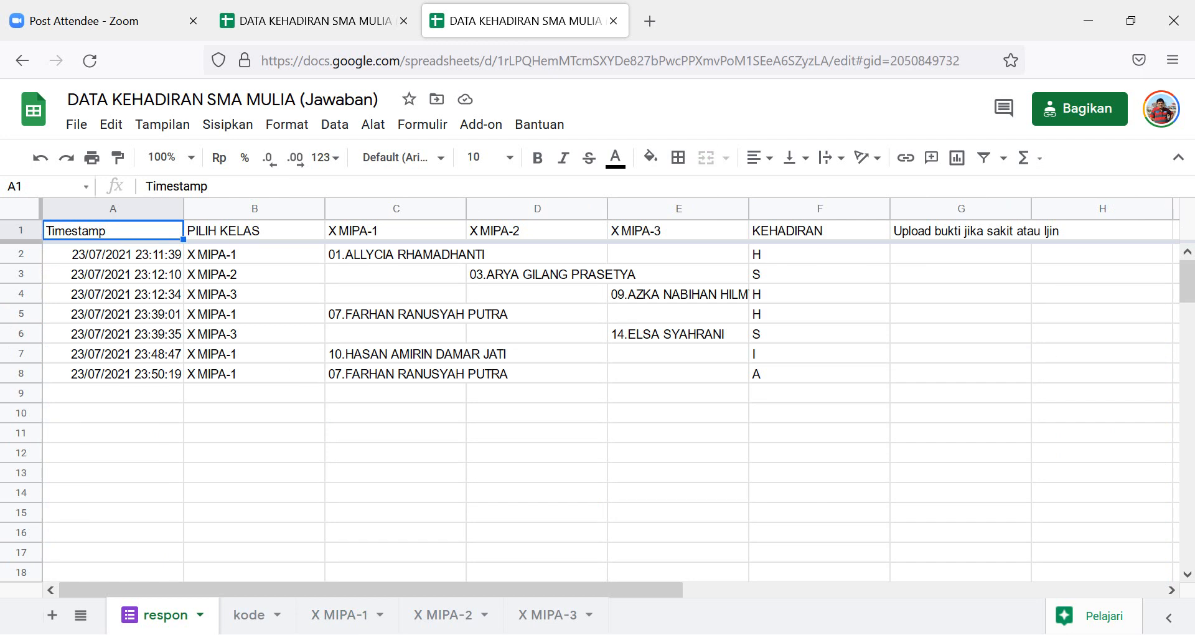
Change cell F6 on the respon sheet from S to I, then switch to the X MIPA-3 sheet.
click(819, 333)
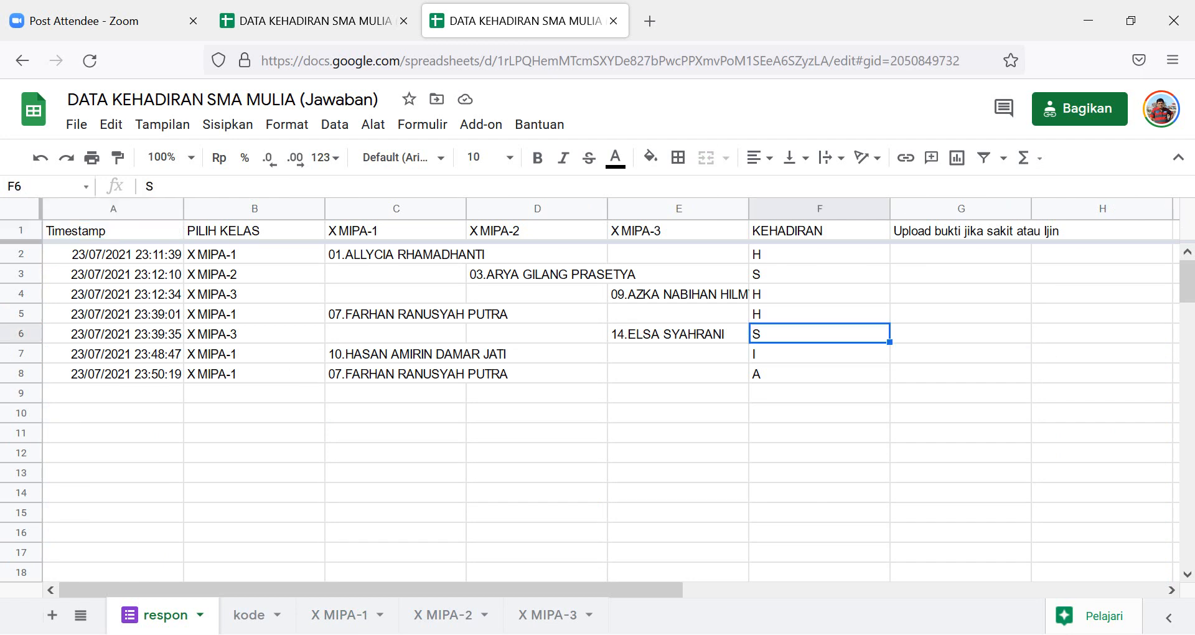
double_click(819, 333)
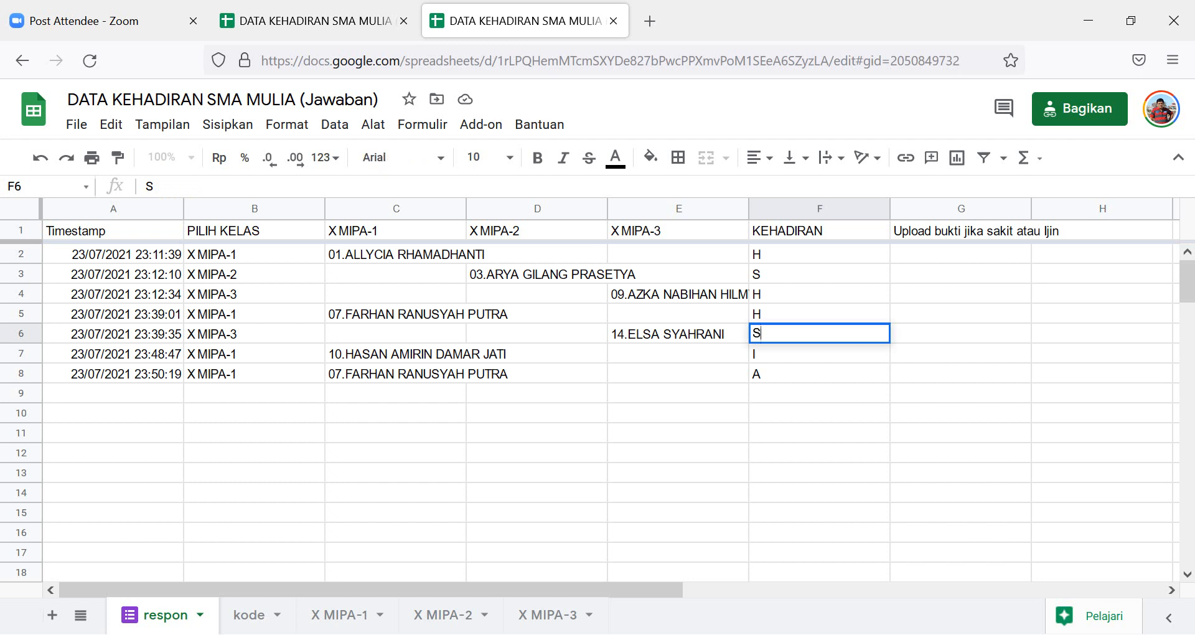
key(BackSpace)
text(I)
click(819, 433)
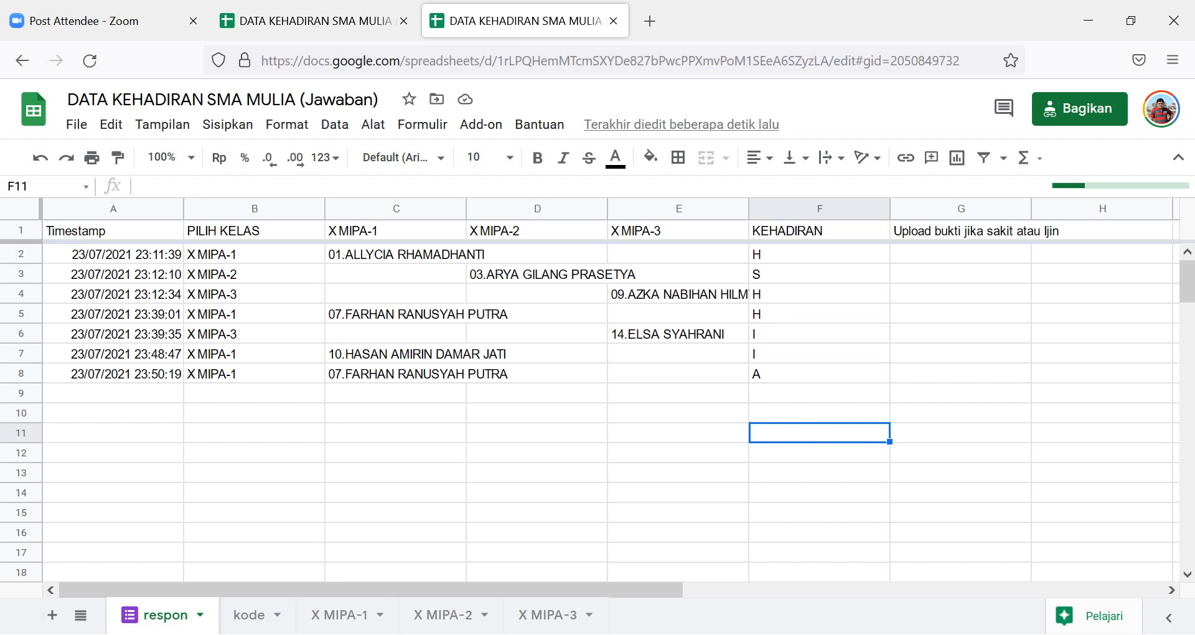
click(548, 615)
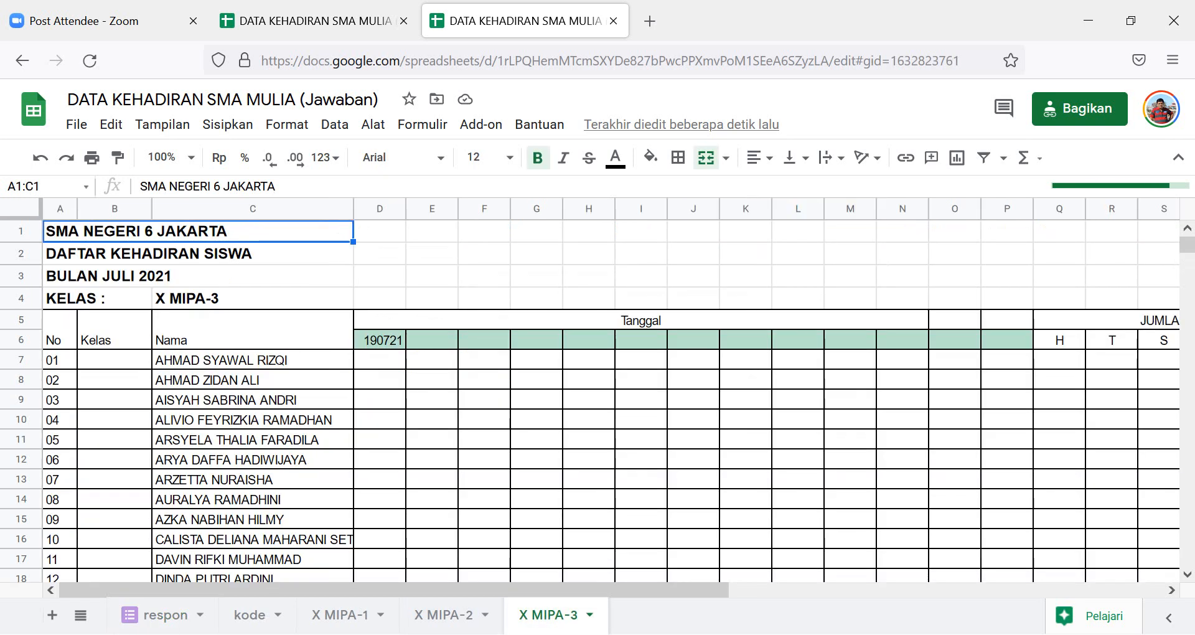
Inspect the IFERROR(VLOOKUP) formula in X MIPA-3 cell I20, then return to the respon sheet.
scroll(590, 401, down, 8)
scroll(590, 401, up, 8)
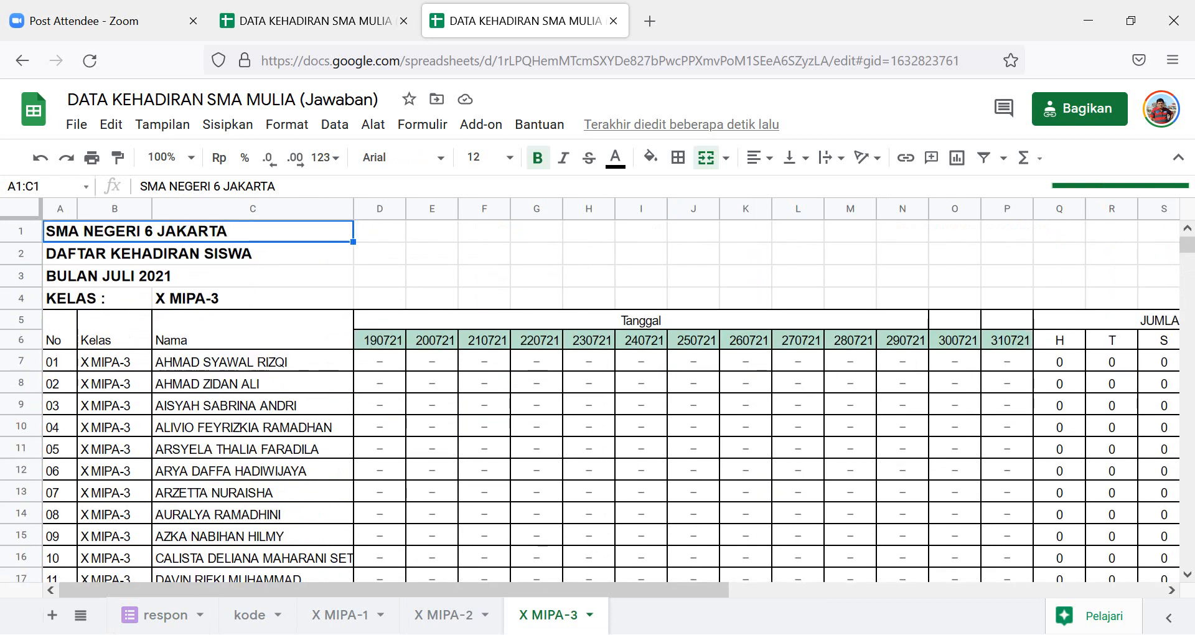
scroll(590, 401, down, 4)
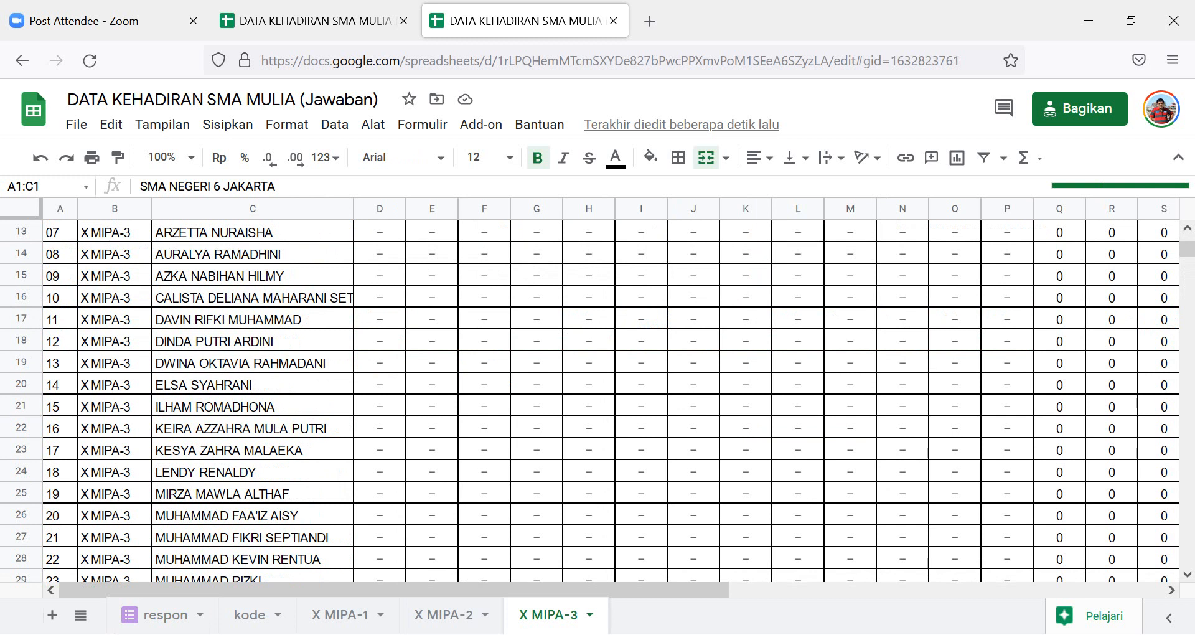
click(641, 385)
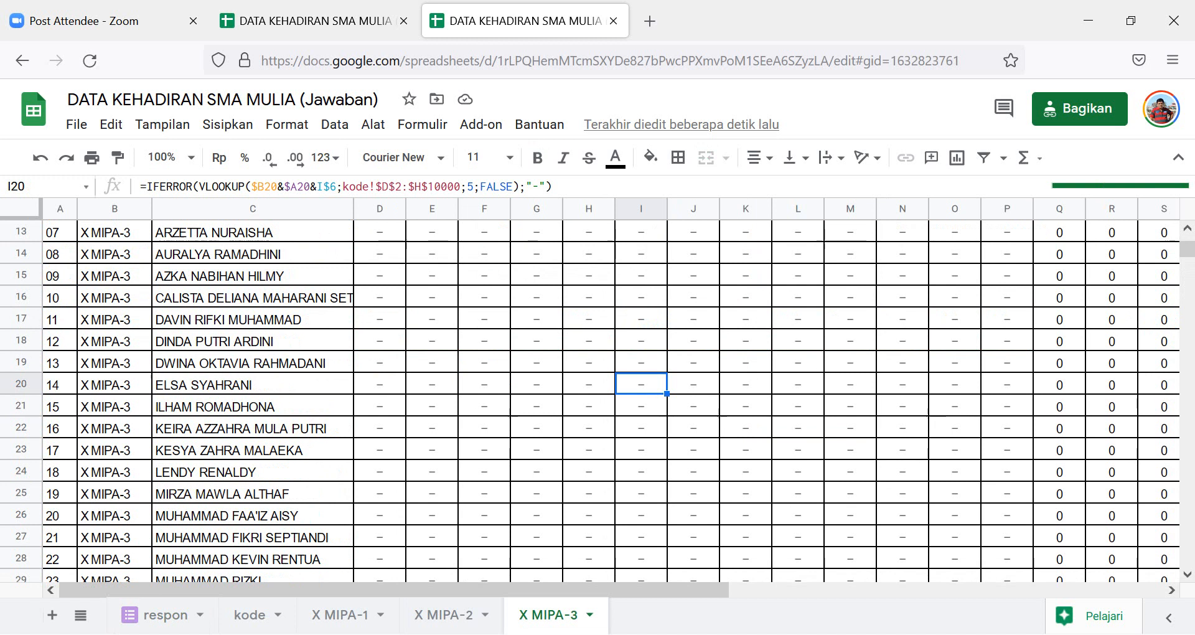
scroll(641, 385, up, 4)
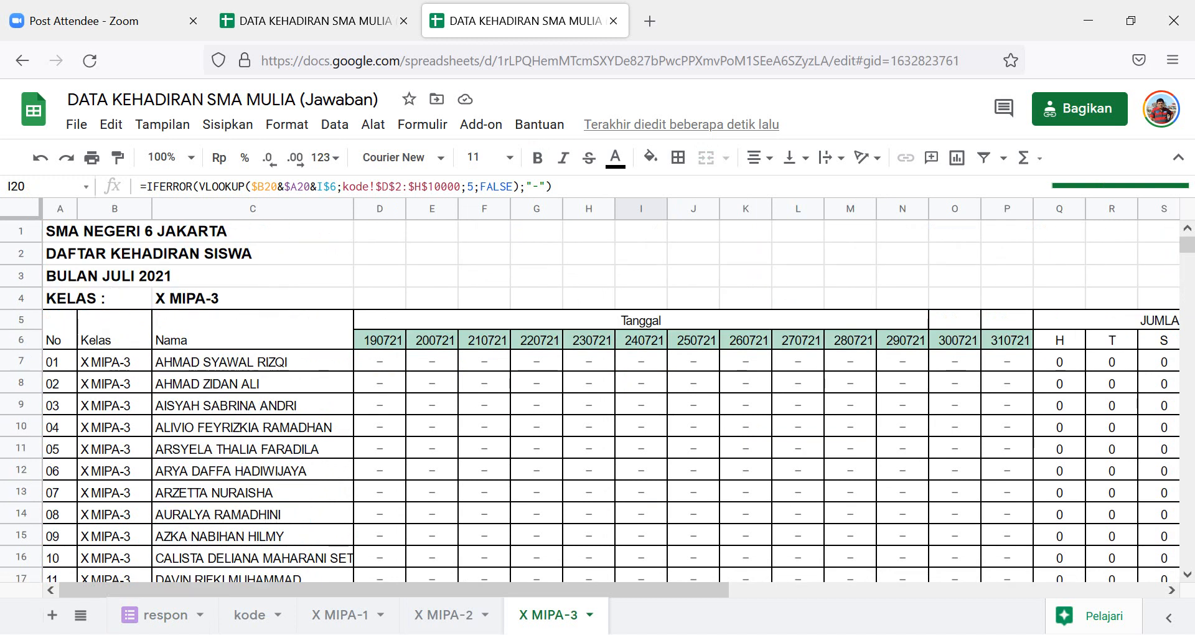
scroll(598, 398, down, 4)
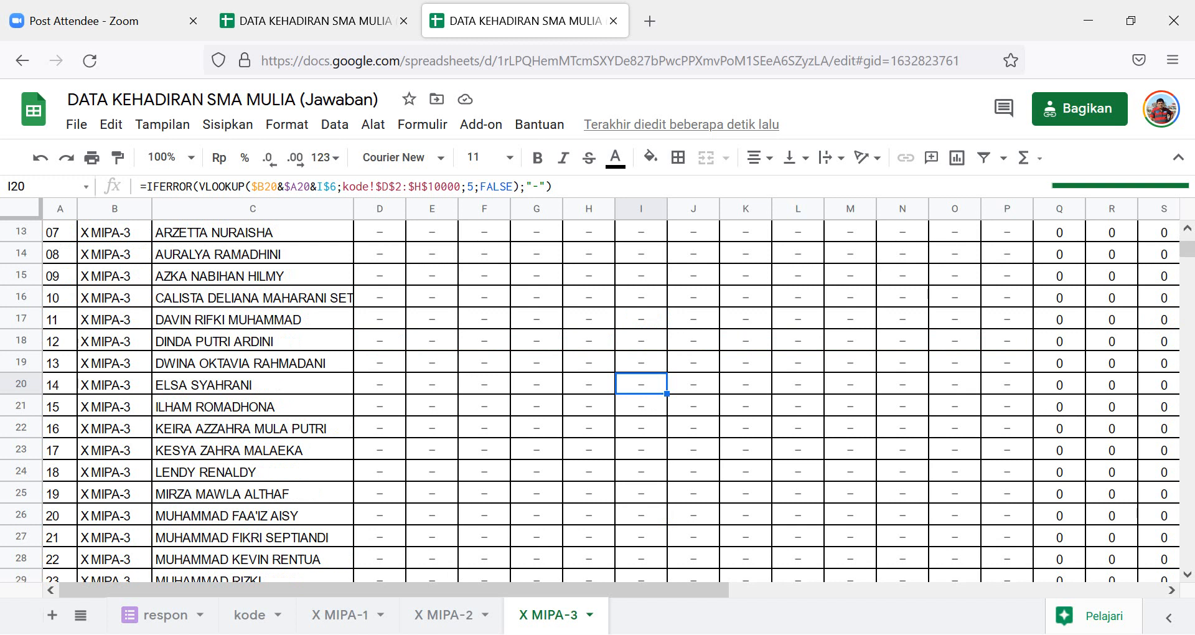
scroll(598, 399, up, 4)
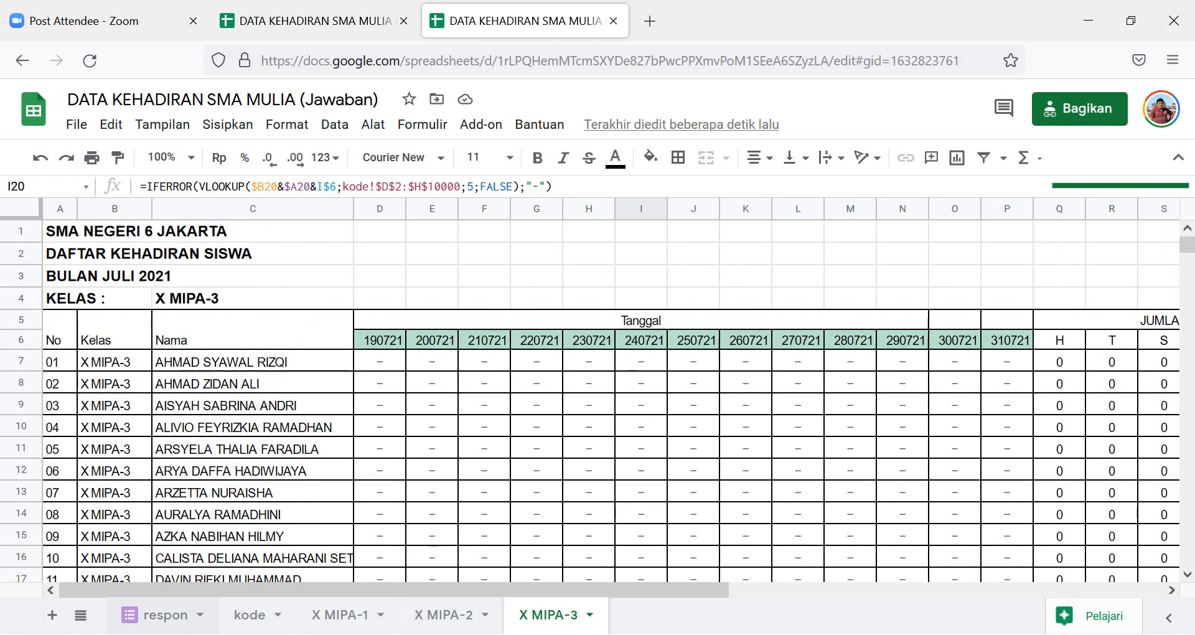
click(165, 614)
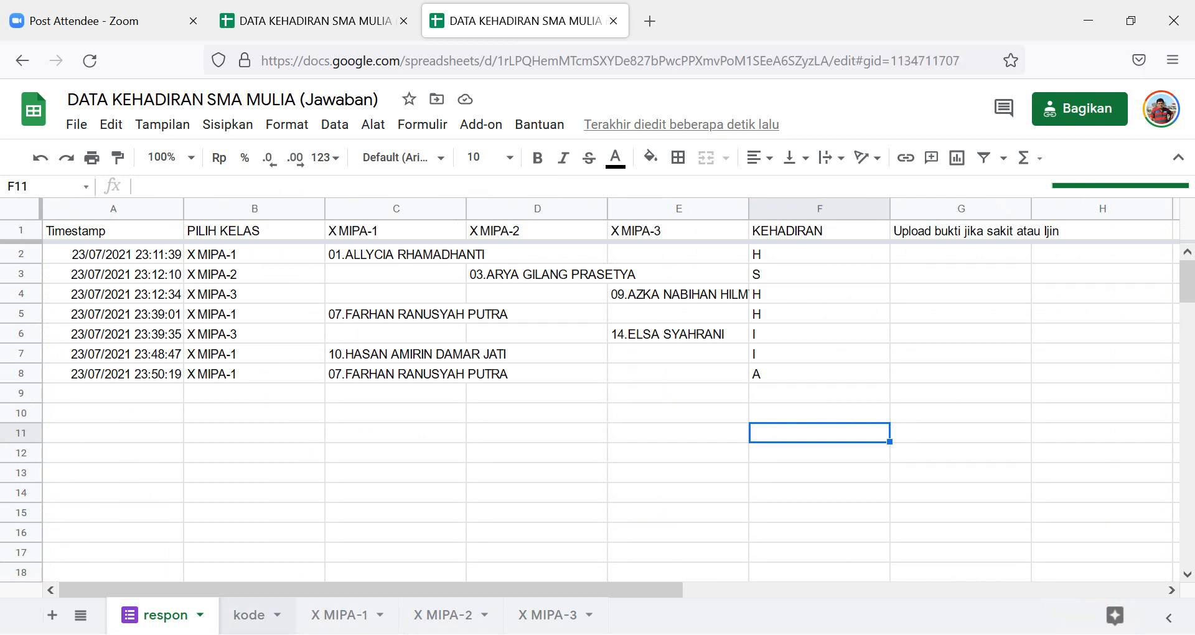
Open the kode sheet and inspect the Ket hadir mark in cell E7.
click(249, 615)
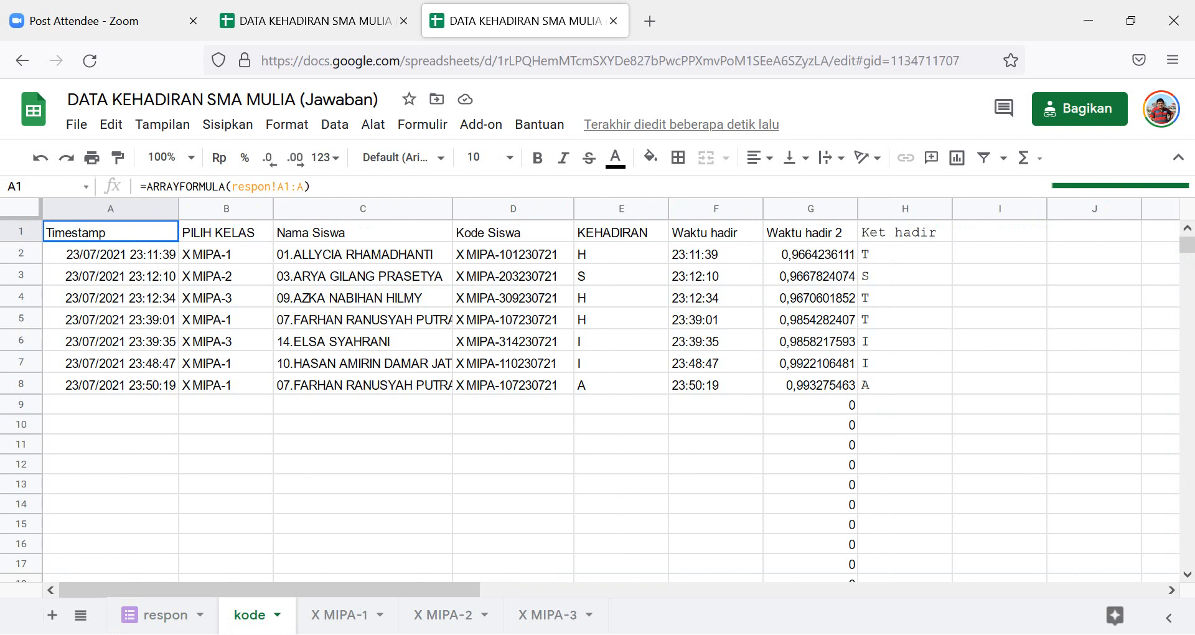
click(621, 362)
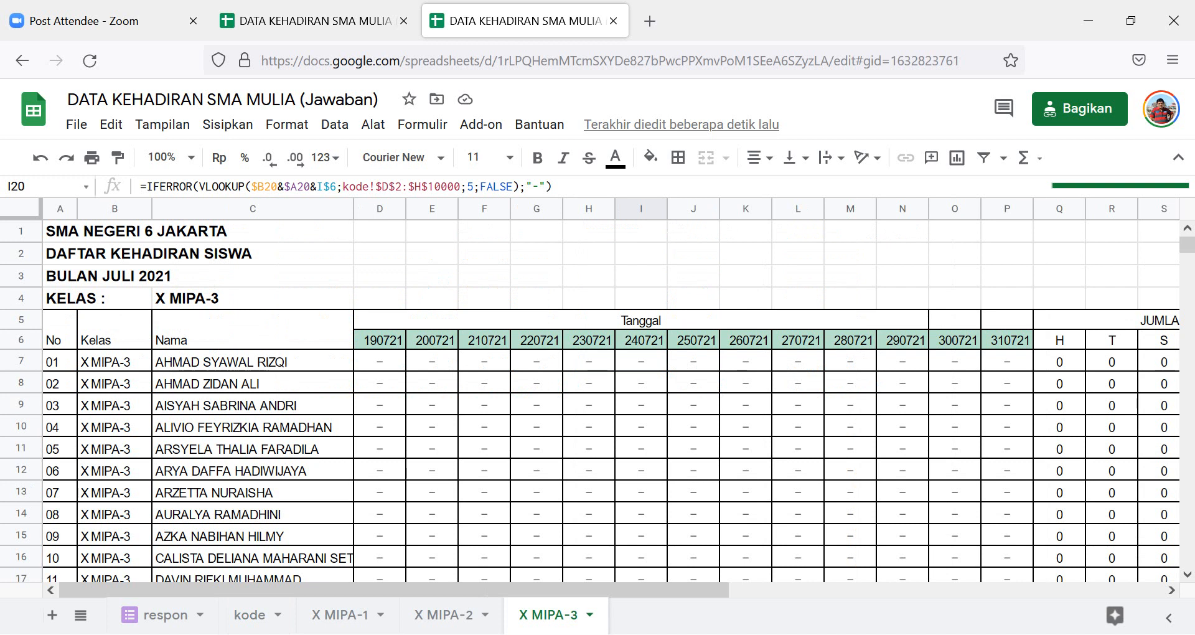
scroll(611, 401, down, 10)
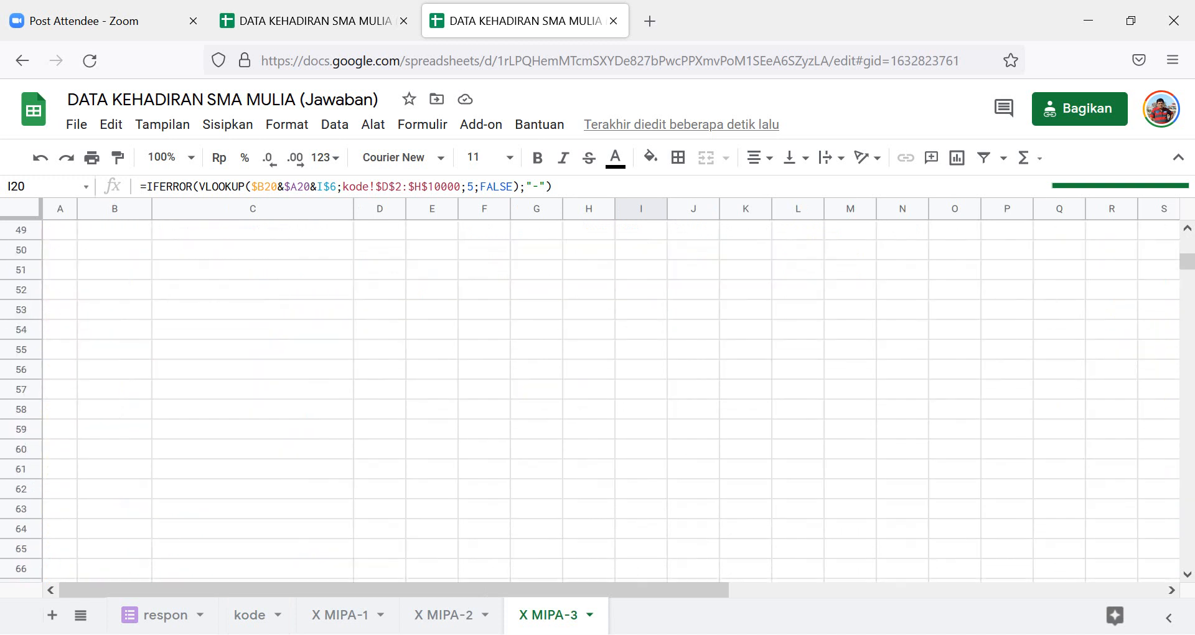
click(252, 528)
scroll(611, 401, down, 4)
click(253, 549)
scroll(611, 401, up, 10)
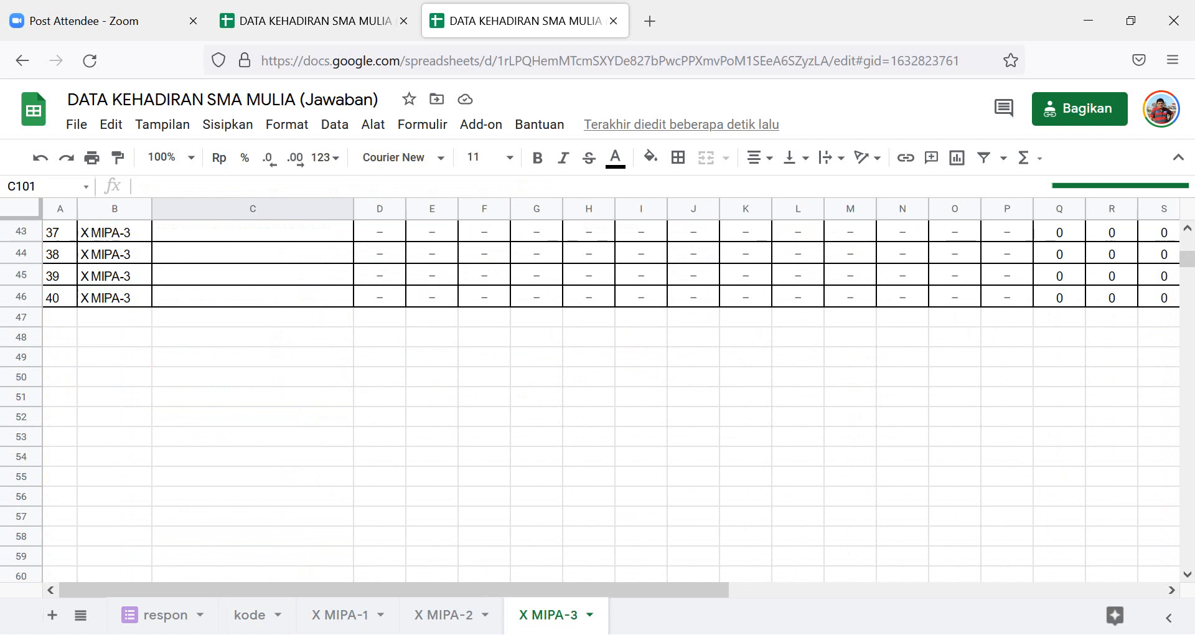
scroll(611, 401, up, 3)
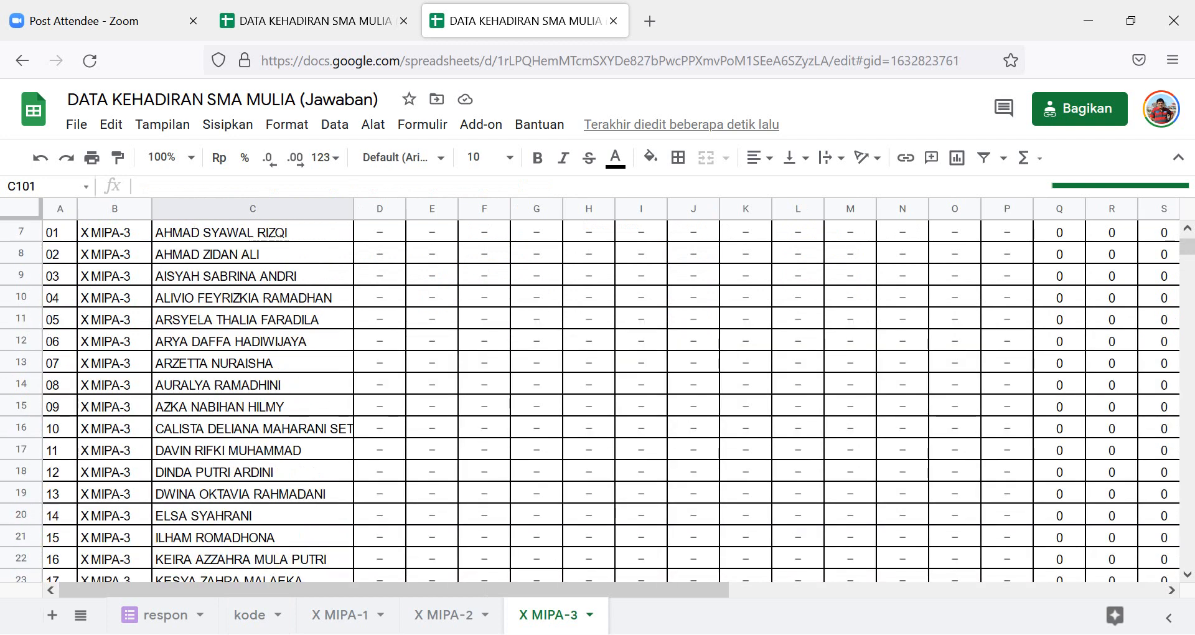
scroll(611, 400, up, 2)
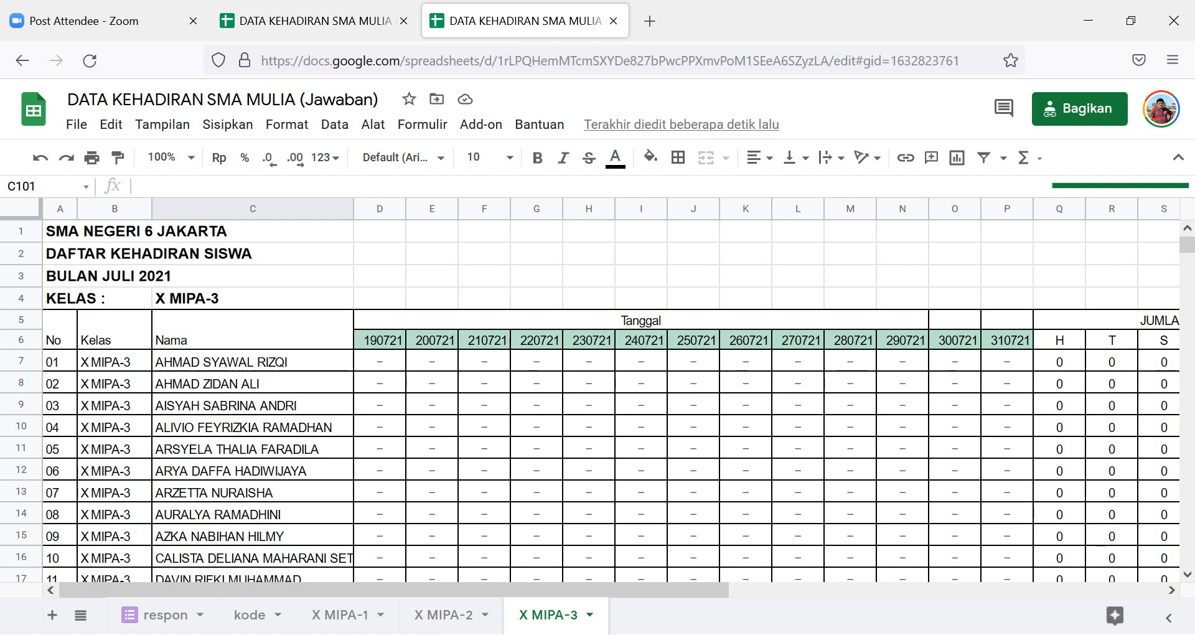
scroll(252, 416, down, 7)
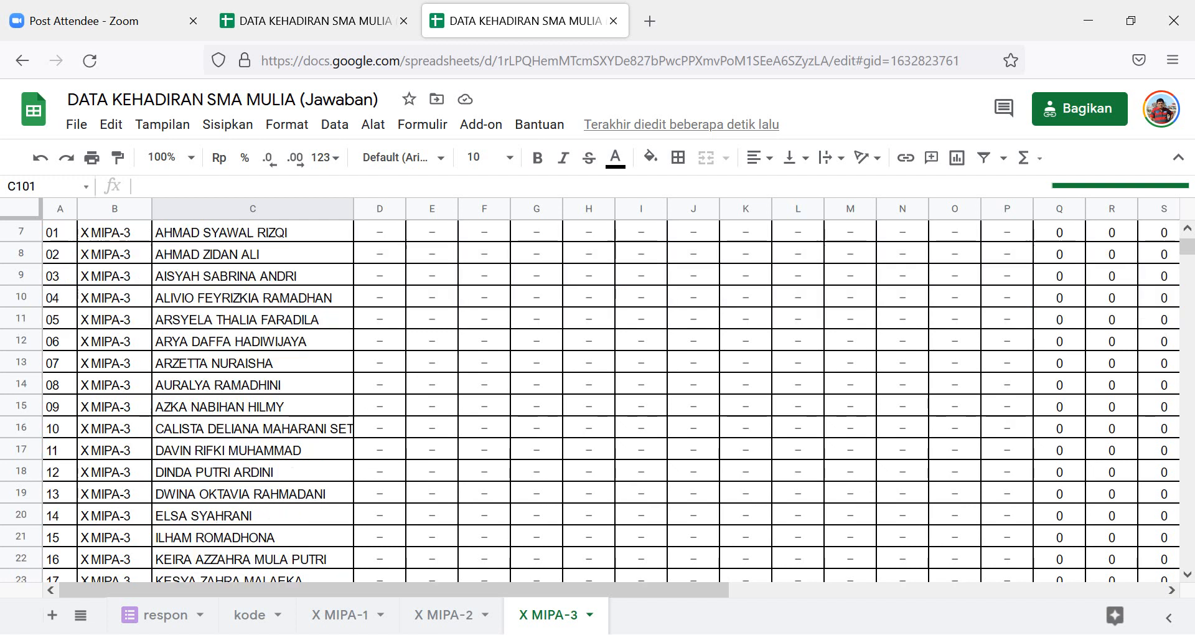
click(252, 416)
scroll(252, 416, down, 2)
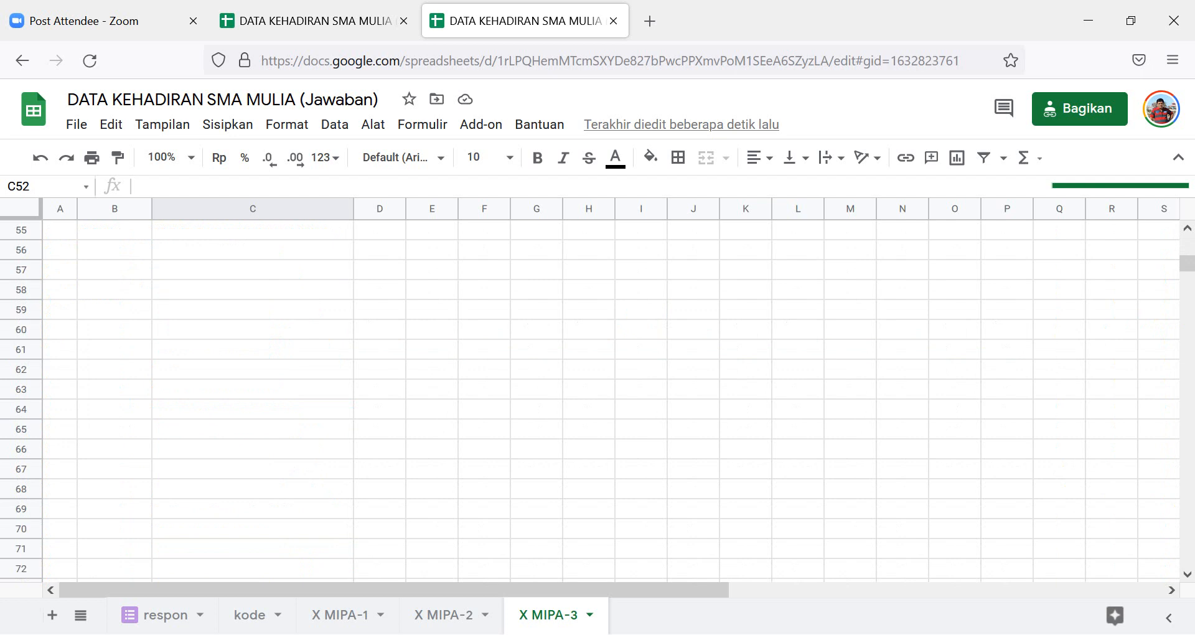
scroll(253, 416, up, 9)
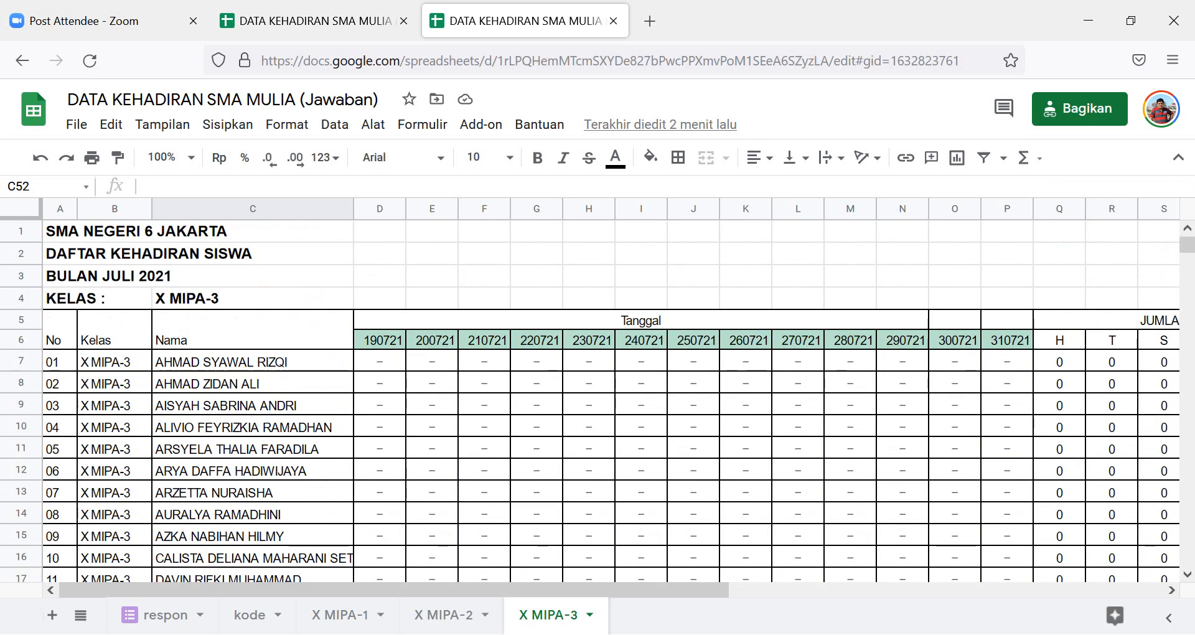
scroll(590, 398, down, 4)
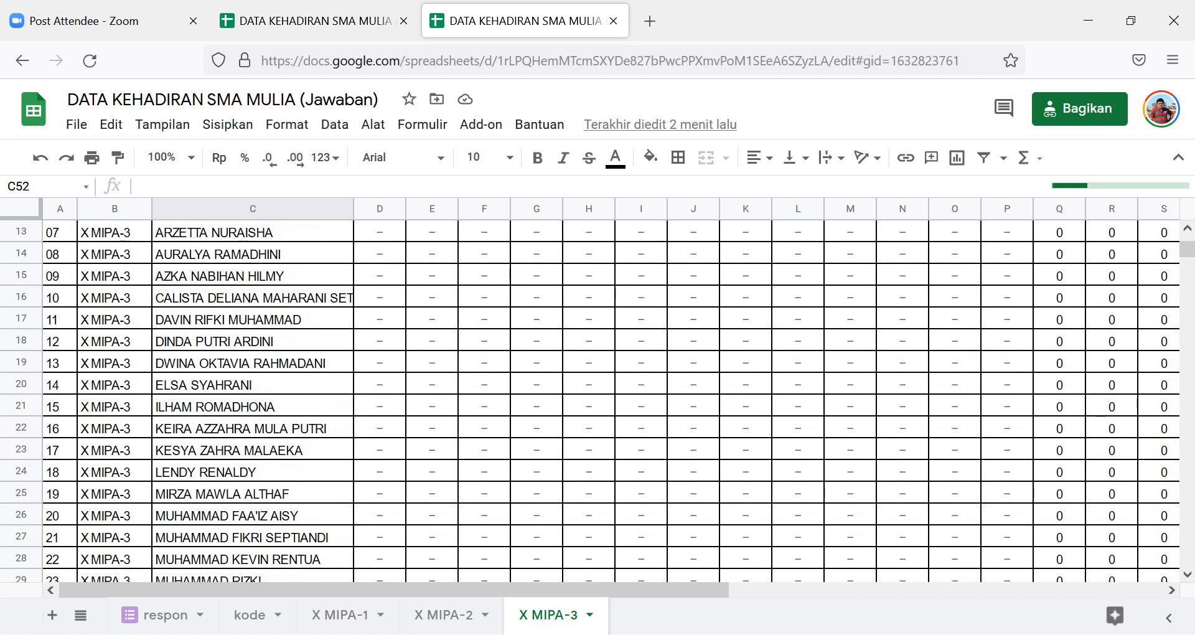
click(588, 384)
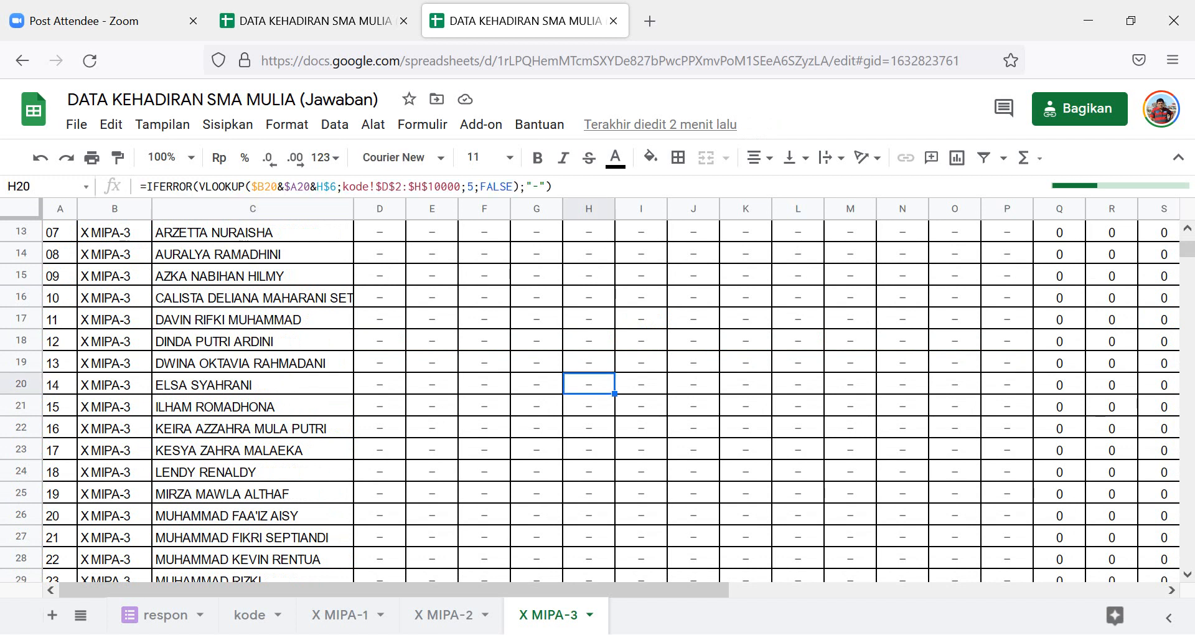
scroll(590, 398, up, 4)
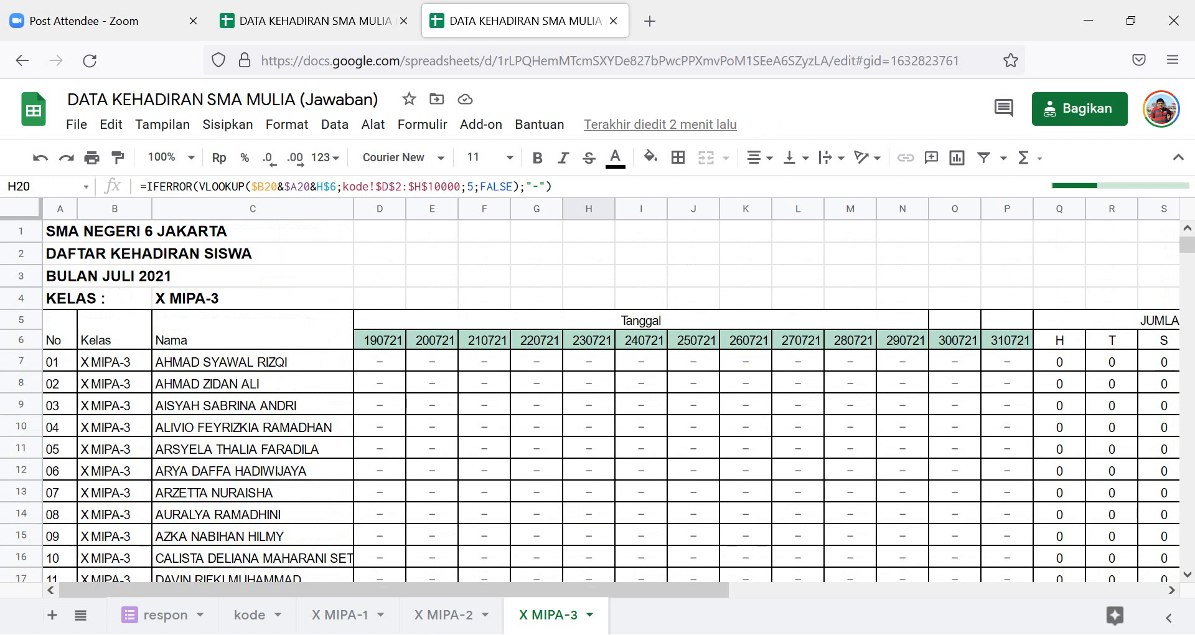
scroll(591, 399, down, 4)
scroll(590, 398, up, 4)
scroll(591, 398, down, 6)
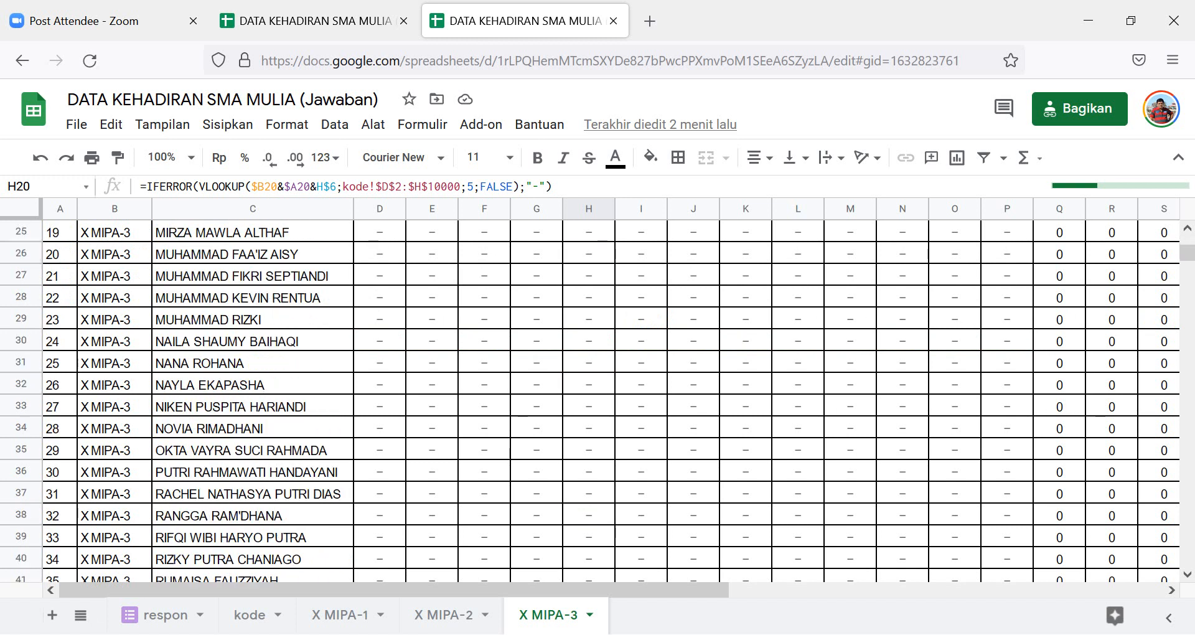
scroll(590, 398, up, 6)
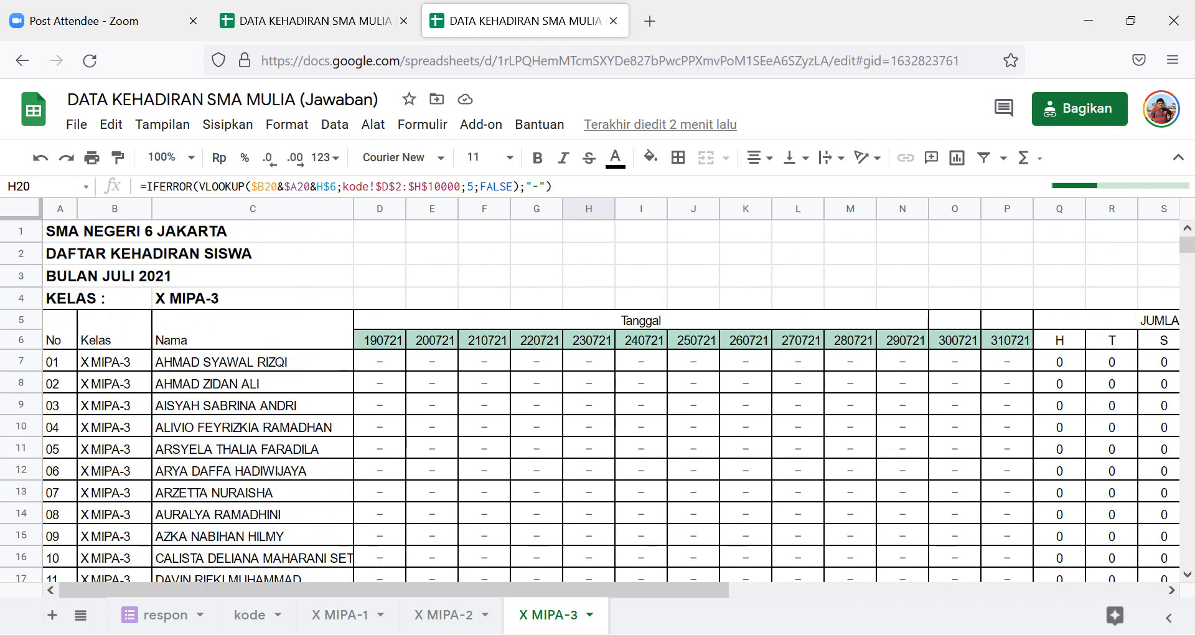
click(380, 361)
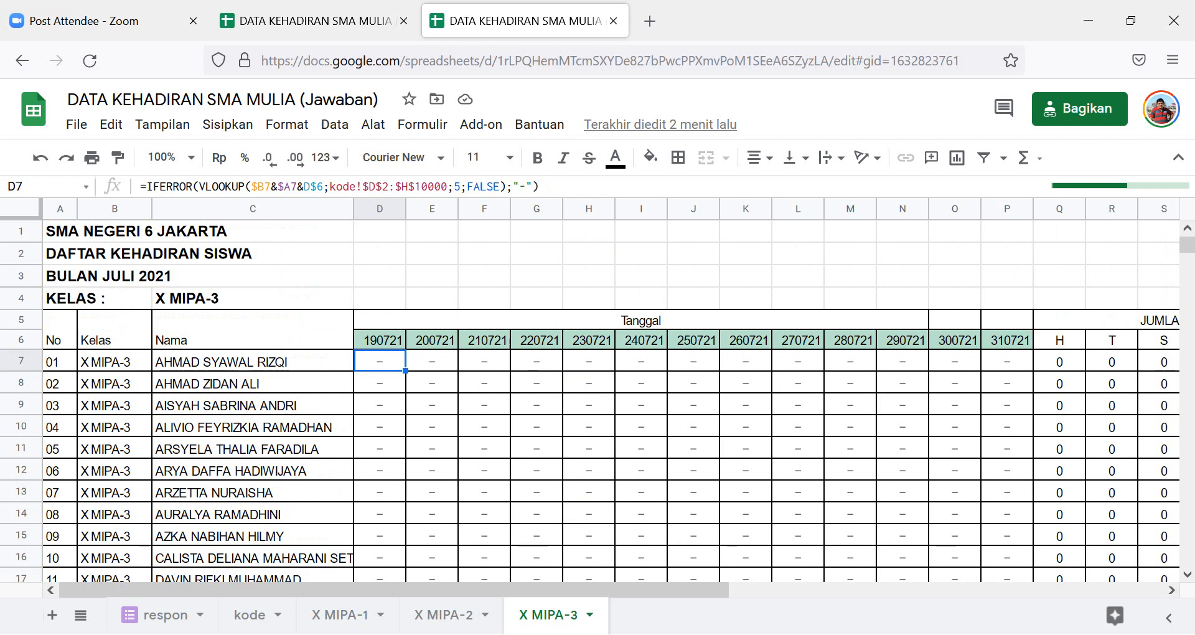
Inspect the G7 lookup formula and A7 student number, confirming H15 shows T, R15 totals 1, H20 shows I.
click(537, 361)
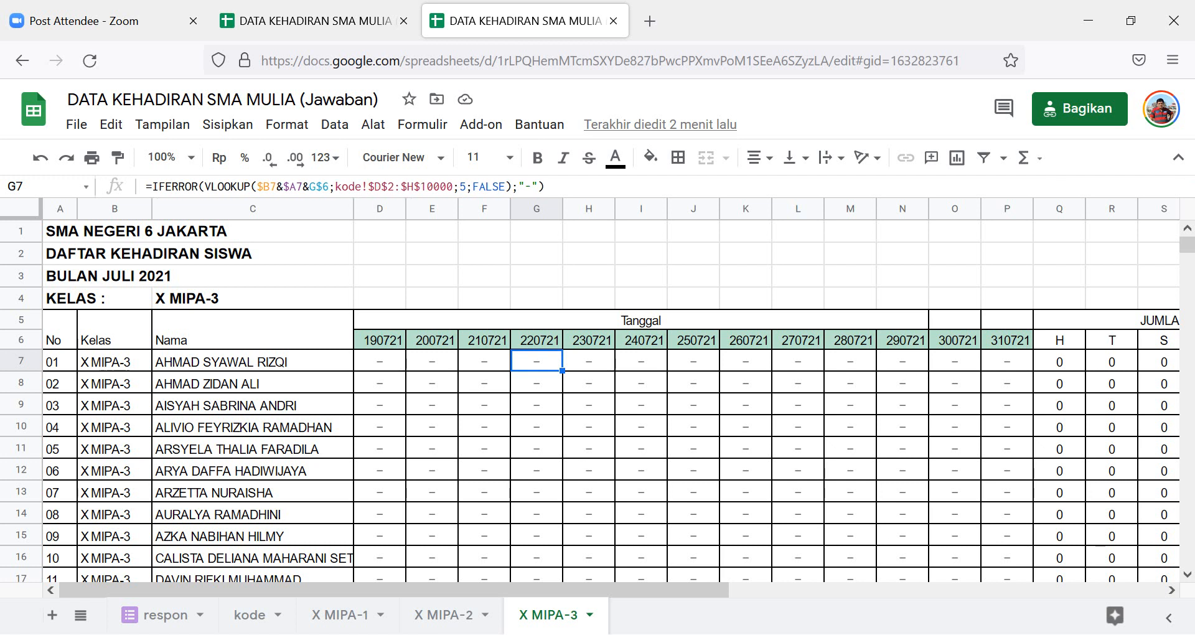
click(60, 361)
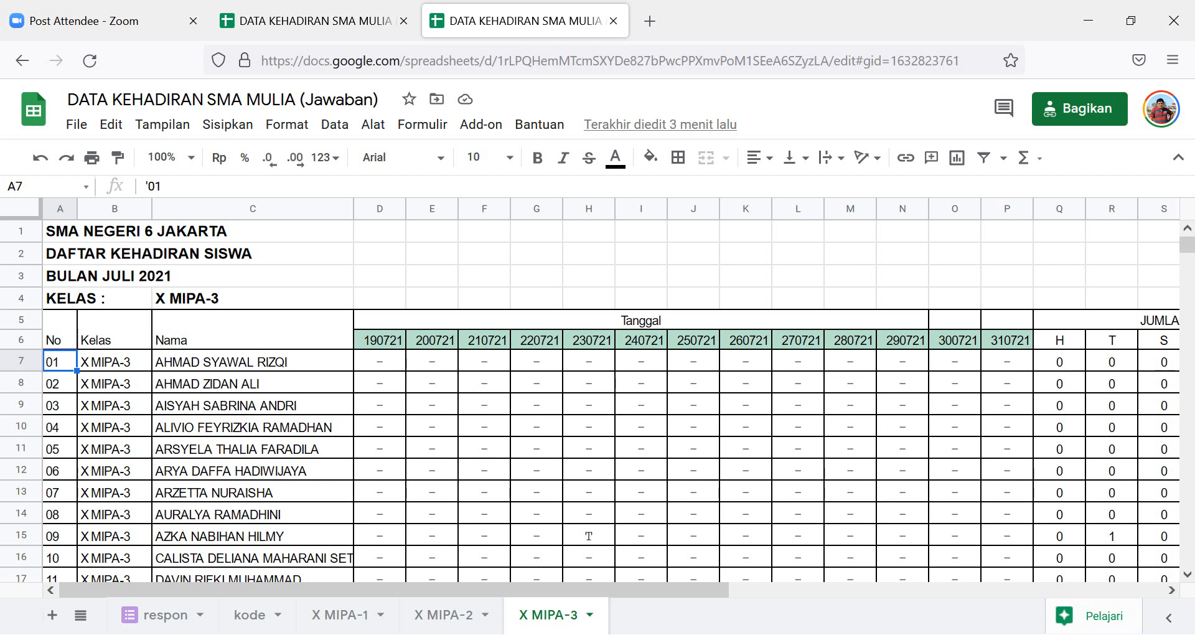
scroll(588, 516, down, 2)
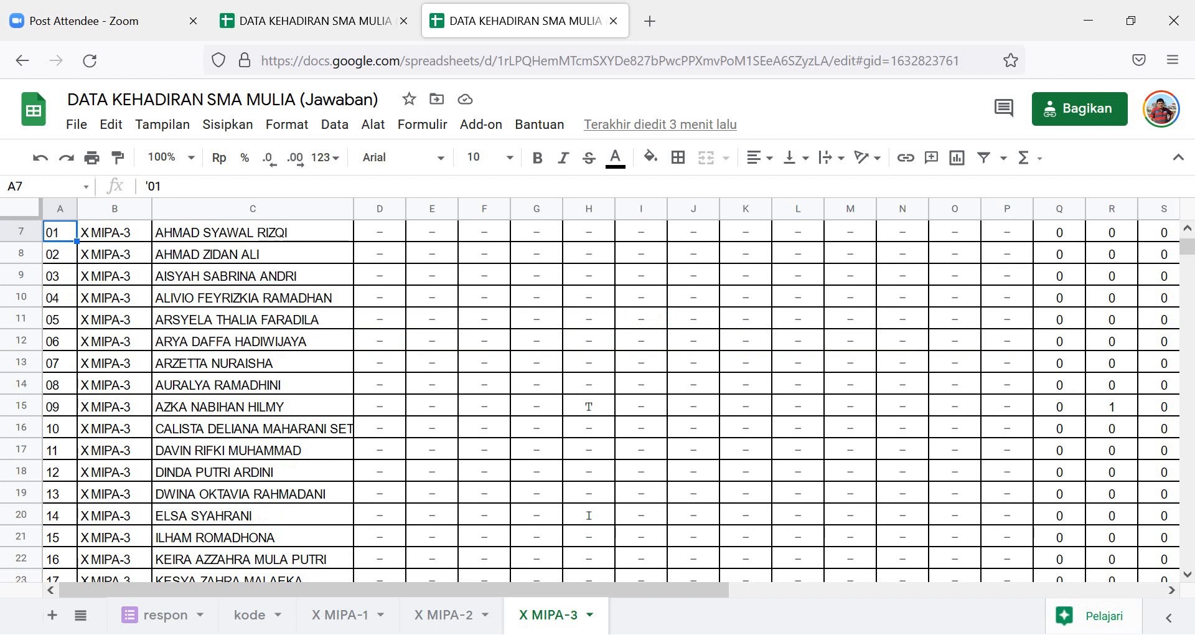
scroll(589, 515, up, 2)
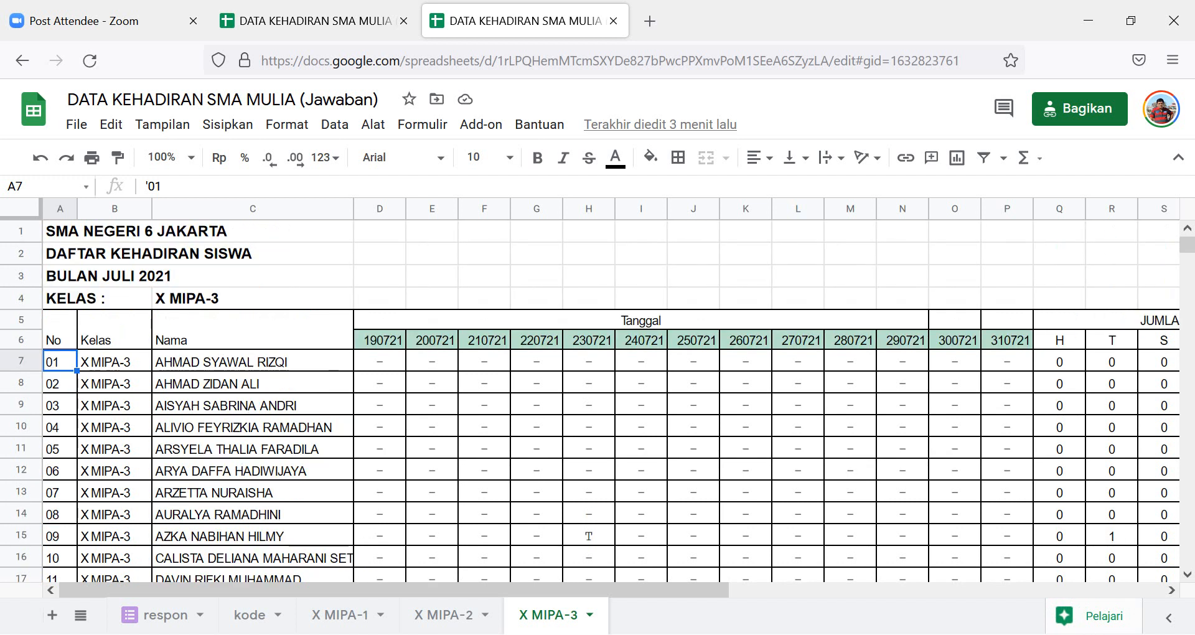